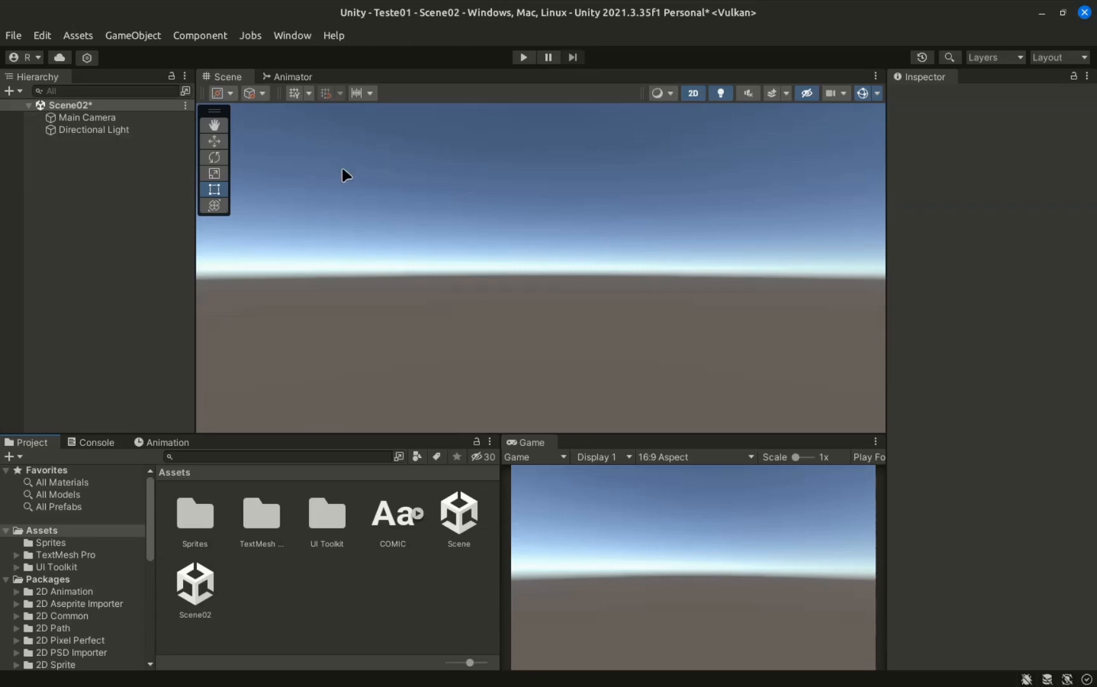
# - Add a legacy UI Button to the scene and move it to the canvas centre at Pos X 0, Pos Y 0
pyautogui.click(132, 34)
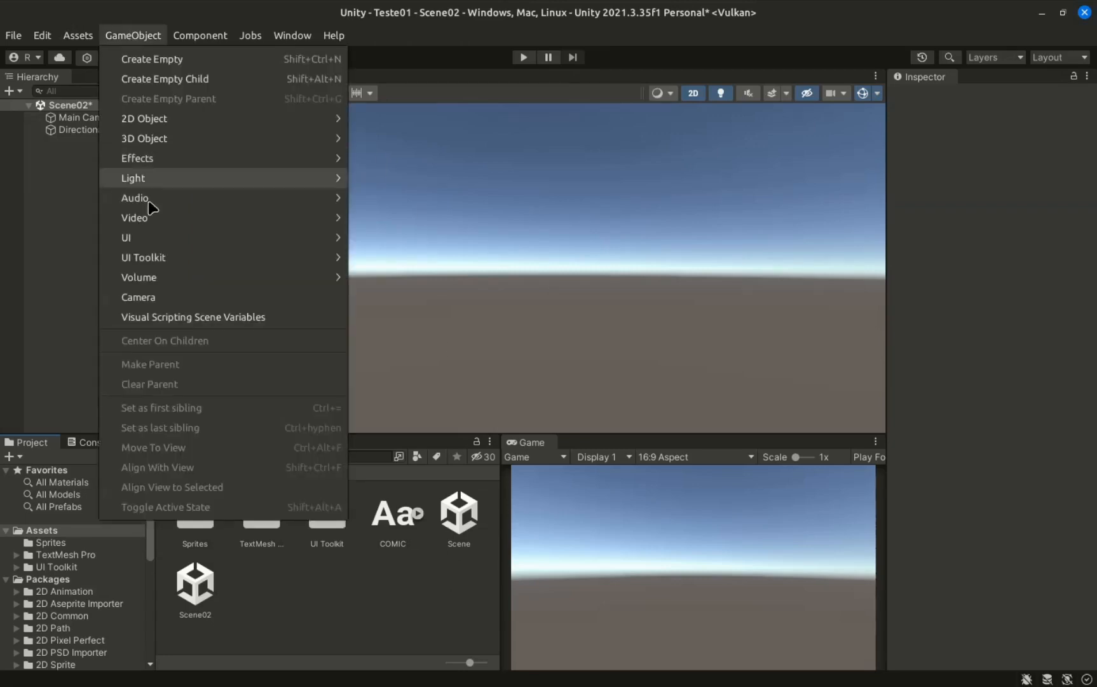
pyautogui.moveTo(329, 242)
pyautogui.moveTo(445, 507)
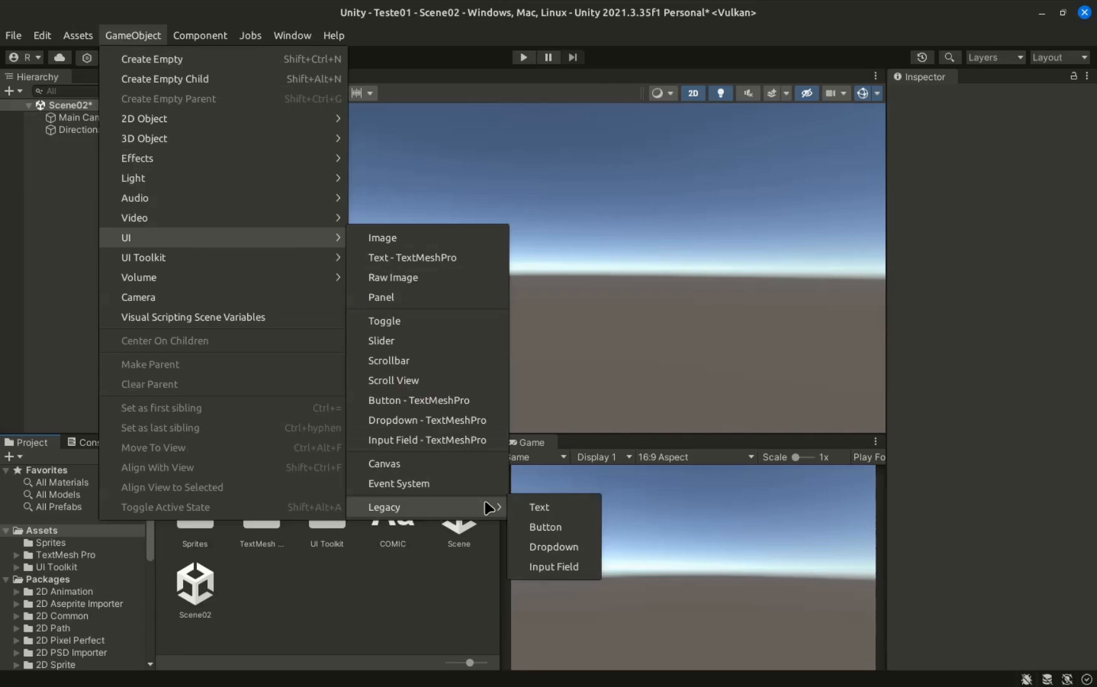
pyautogui.click(551, 525)
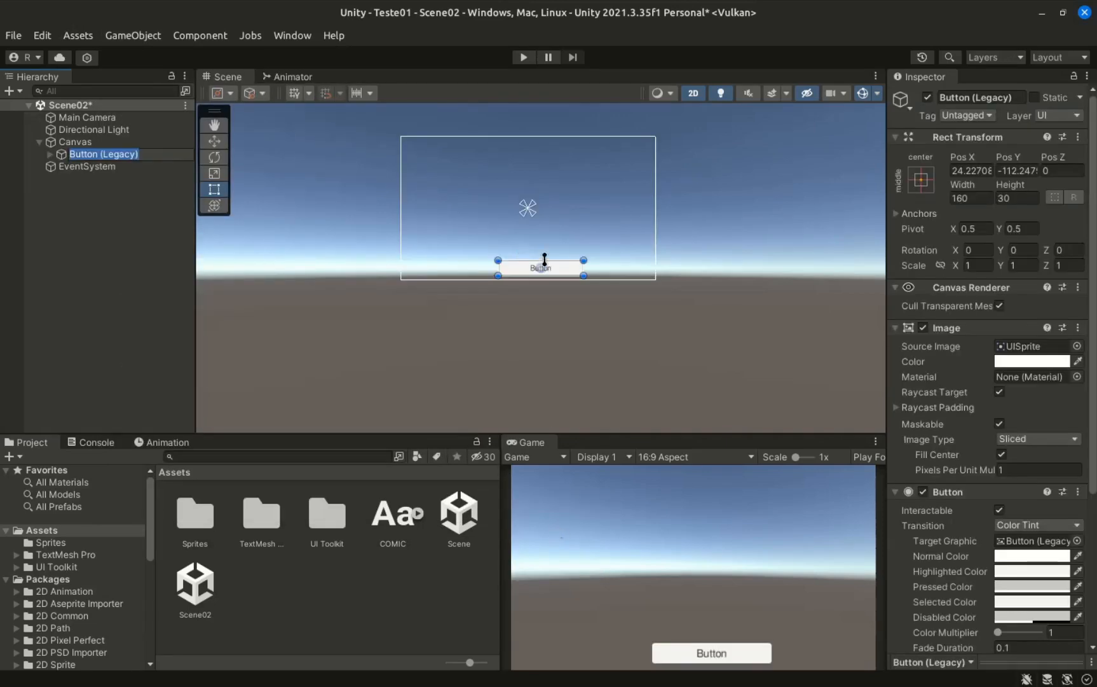
pyautogui.moveTo(566, 269); pyautogui.dragTo(551, 204)
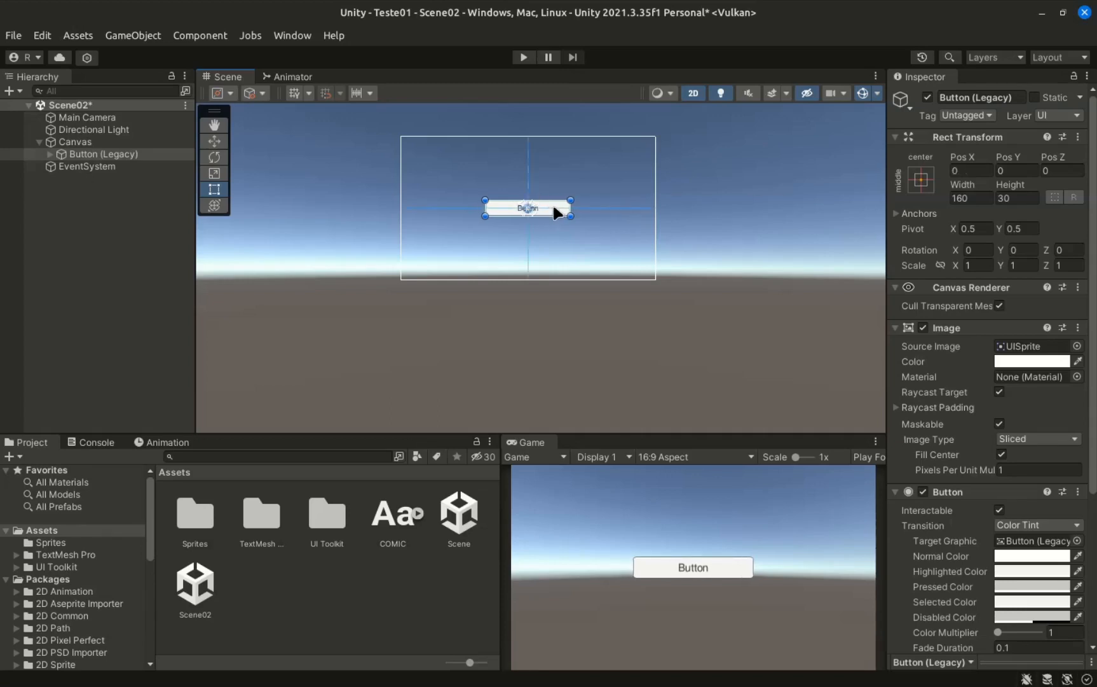
# - Open the Animation and Animator windows and select Button (Legacy) as the object to animate
pyautogui.click(292, 36)
pyautogui.moveTo(397, 332)
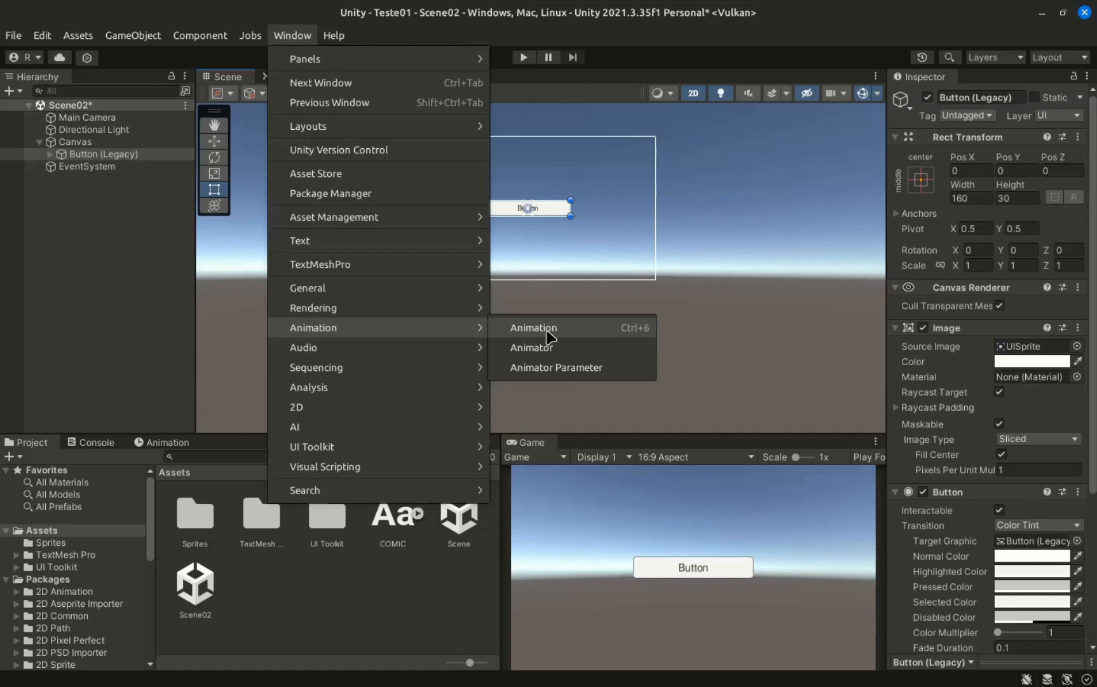
pyautogui.click(534, 328)
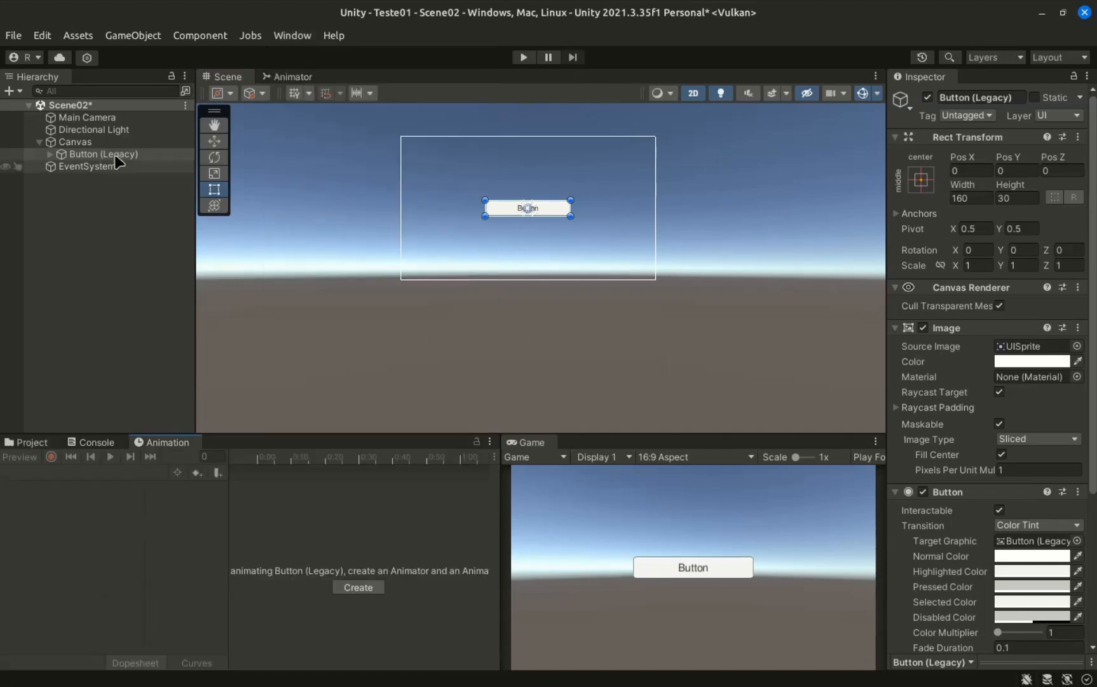
pyautogui.click(292, 35)
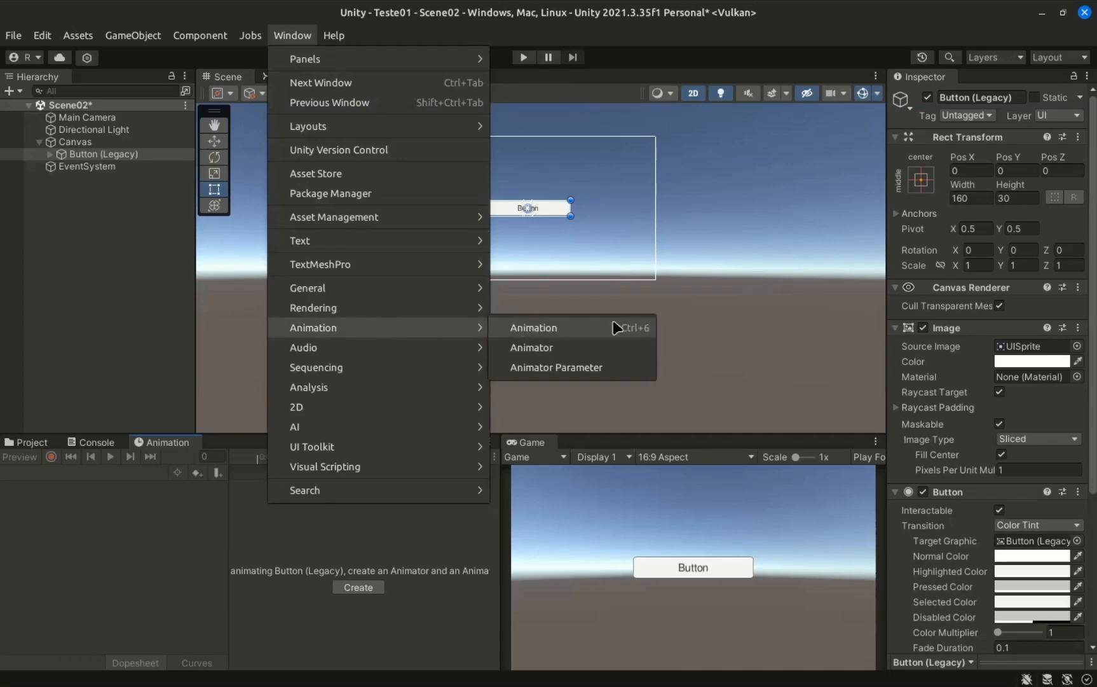
pyautogui.click(531, 347)
pyautogui.click(75, 141)
pyautogui.click(80, 154)
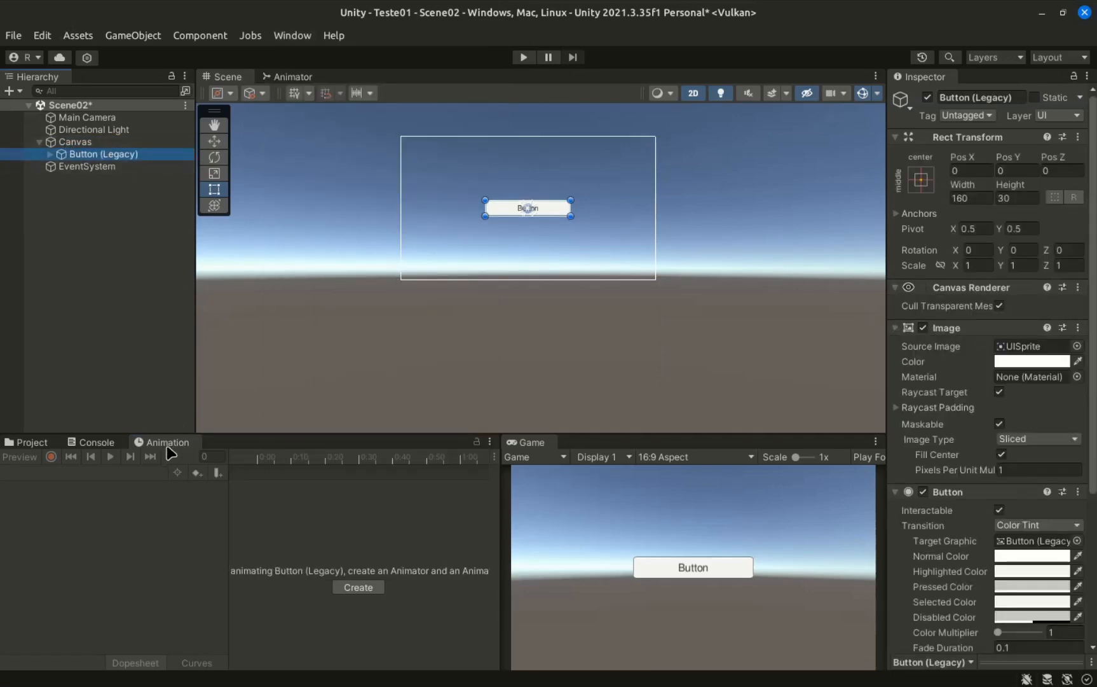
# - Create an animation clip named BtnStop for the button, saved in a new Animations folder inside Assets
pyautogui.click(359, 587)
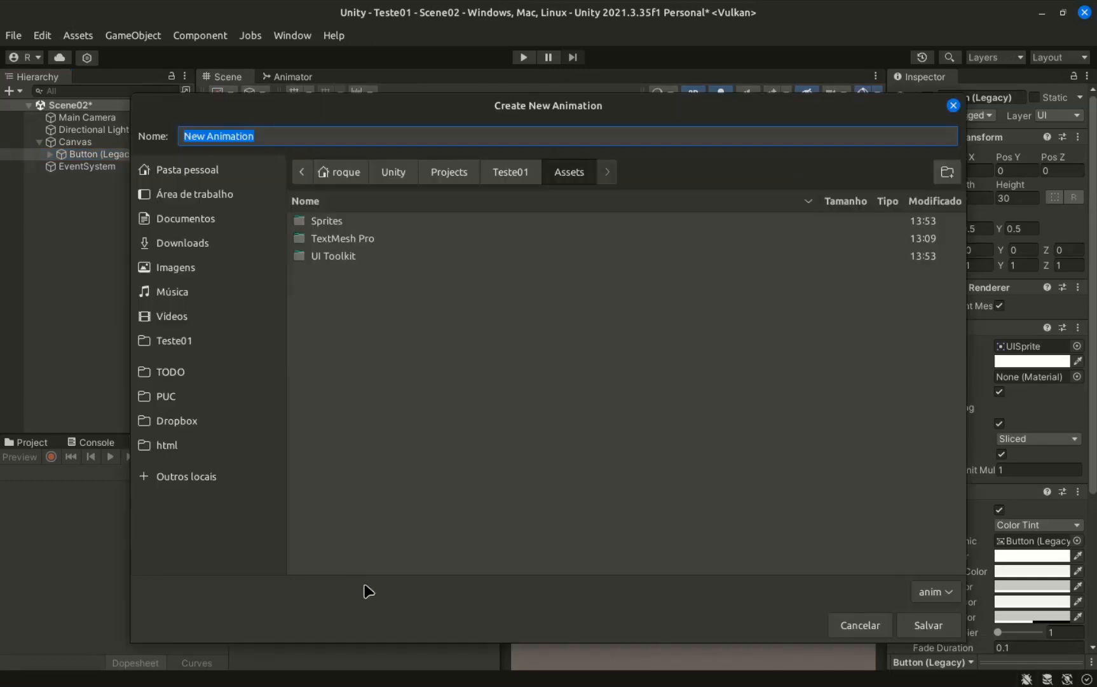
pyautogui.click(947, 173)
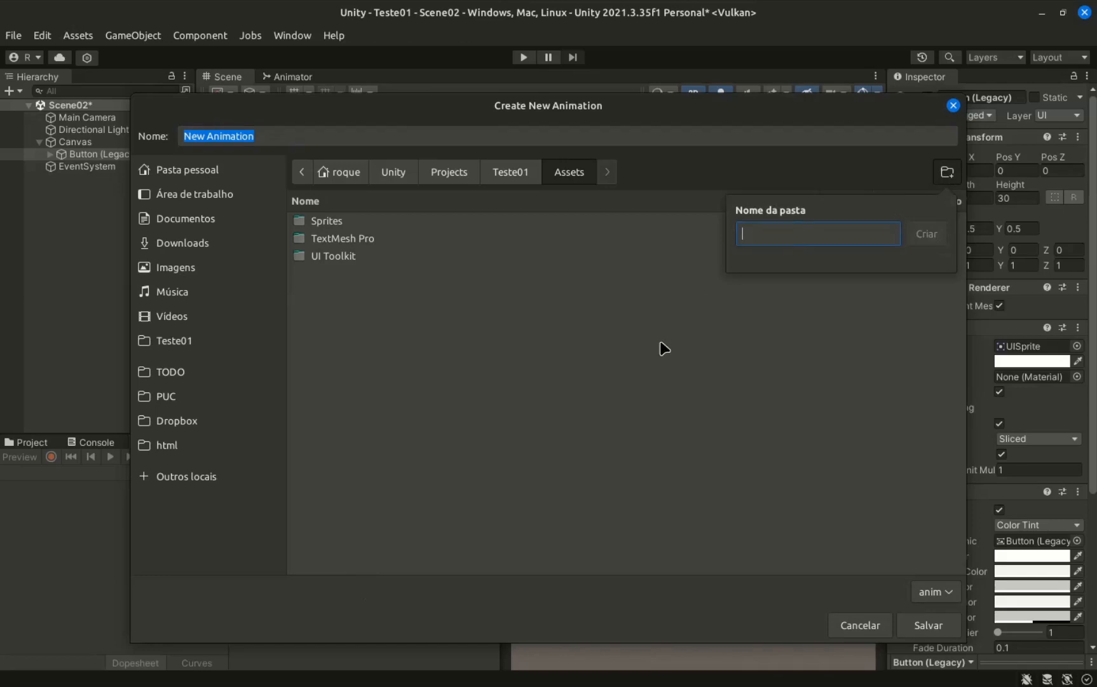
pyautogui.write('Animations')
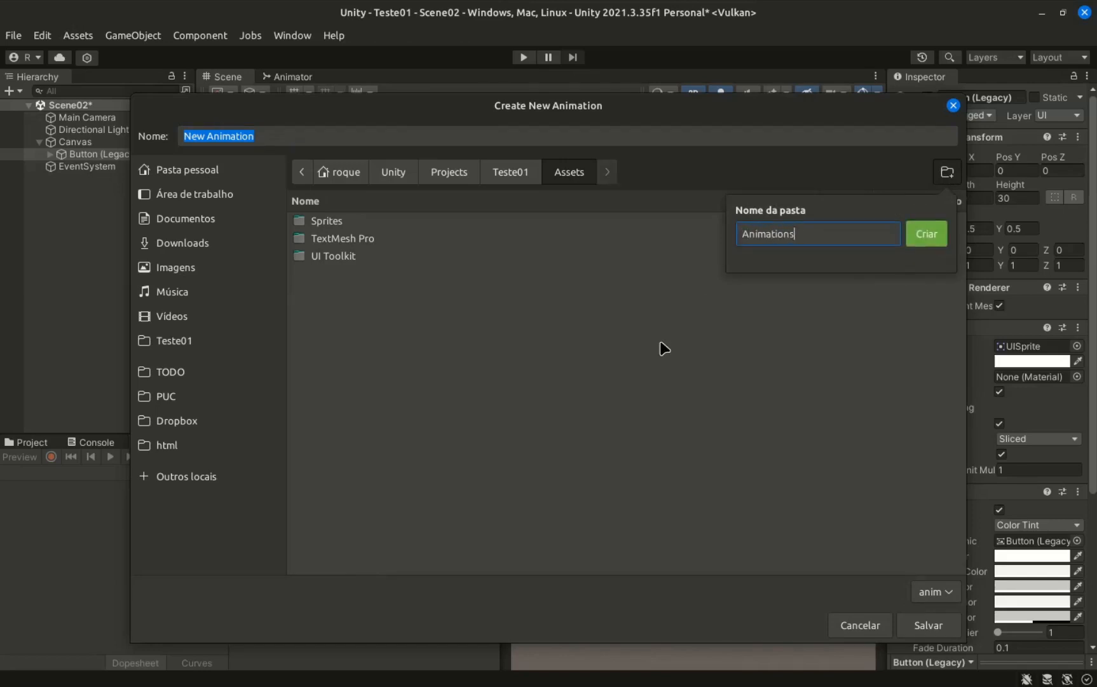
pyautogui.press('Return')
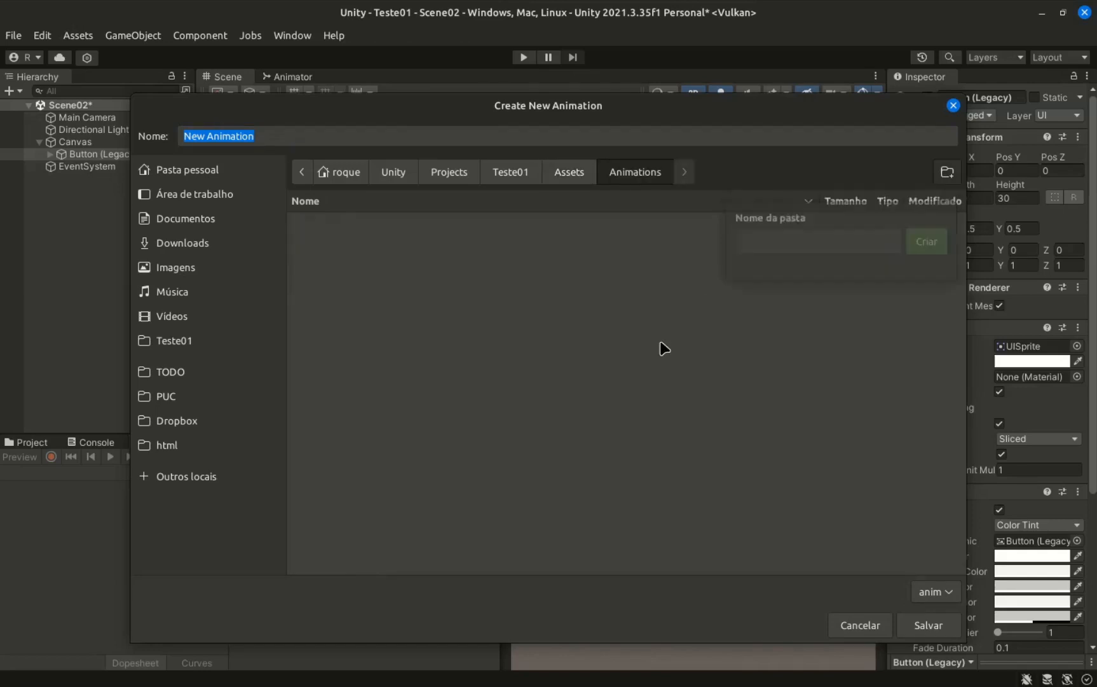
pyautogui.click(288, 138)
pyautogui.moveTo(288, 139); pyautogui.dragTo(154, 129)
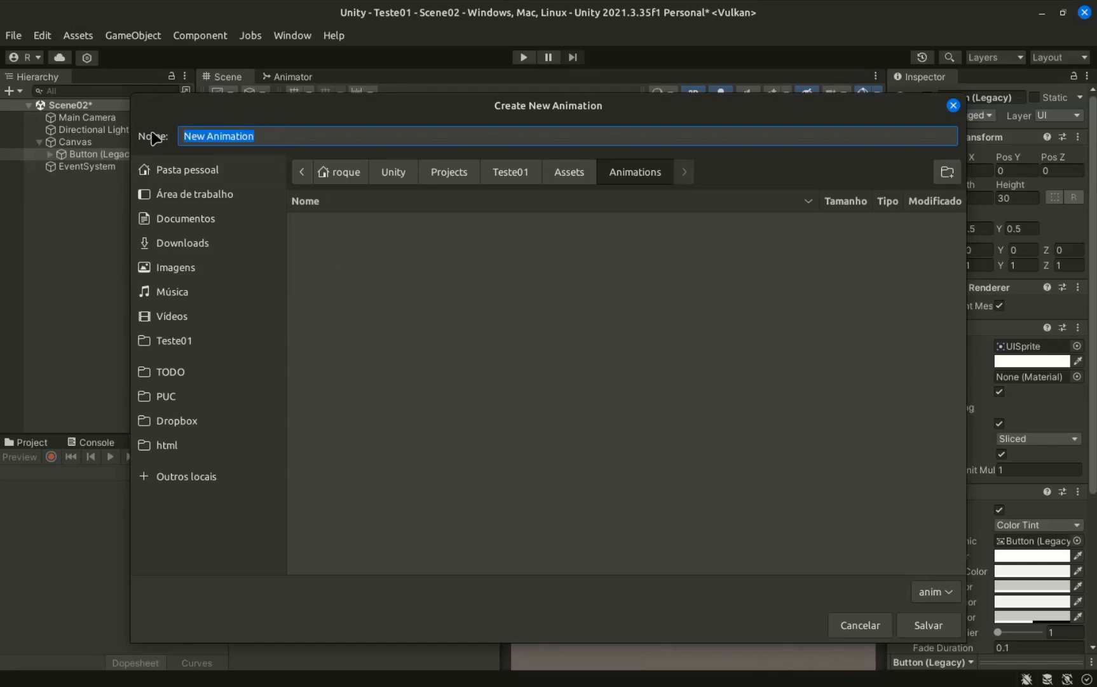
pyautogui.write('BtnStop')
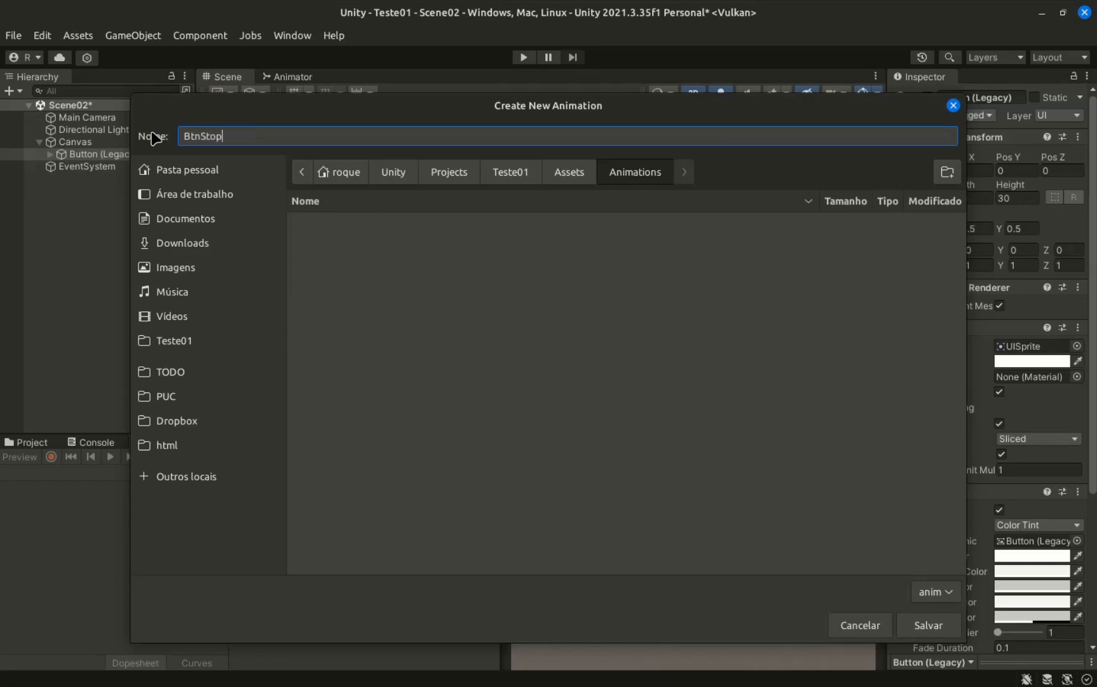
pyautogui.click(937, 626)
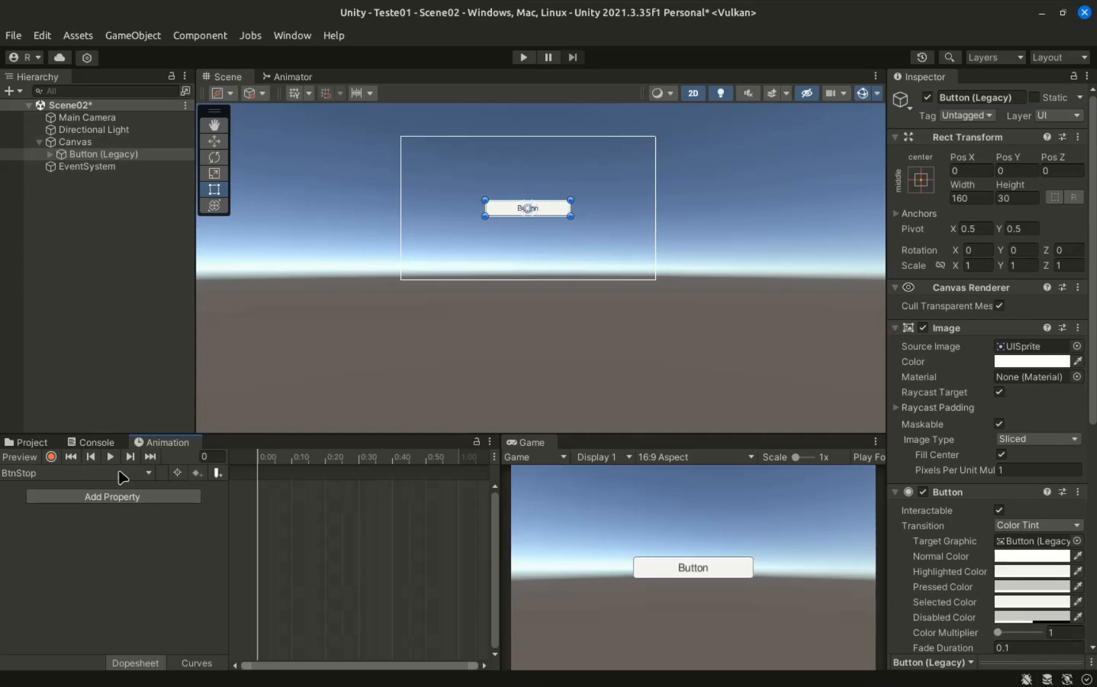
# - Create a second animation clip for the button named BtnMove in the Animations folder
pyautogui.click(145, 474)
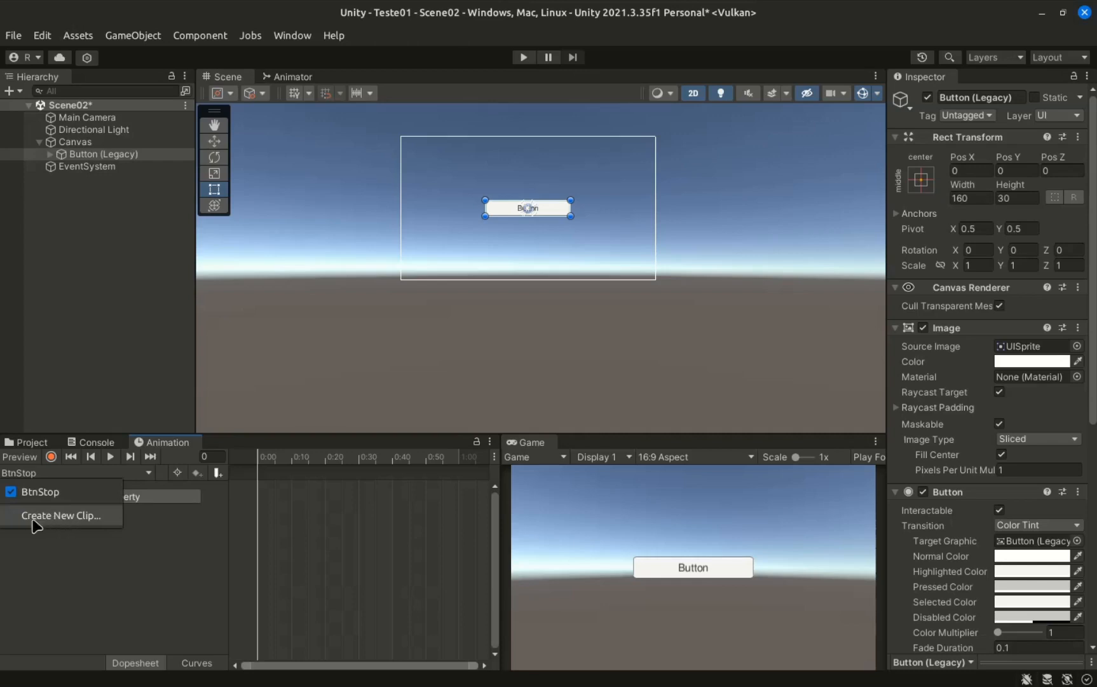
pyautogui.click(79, 516)
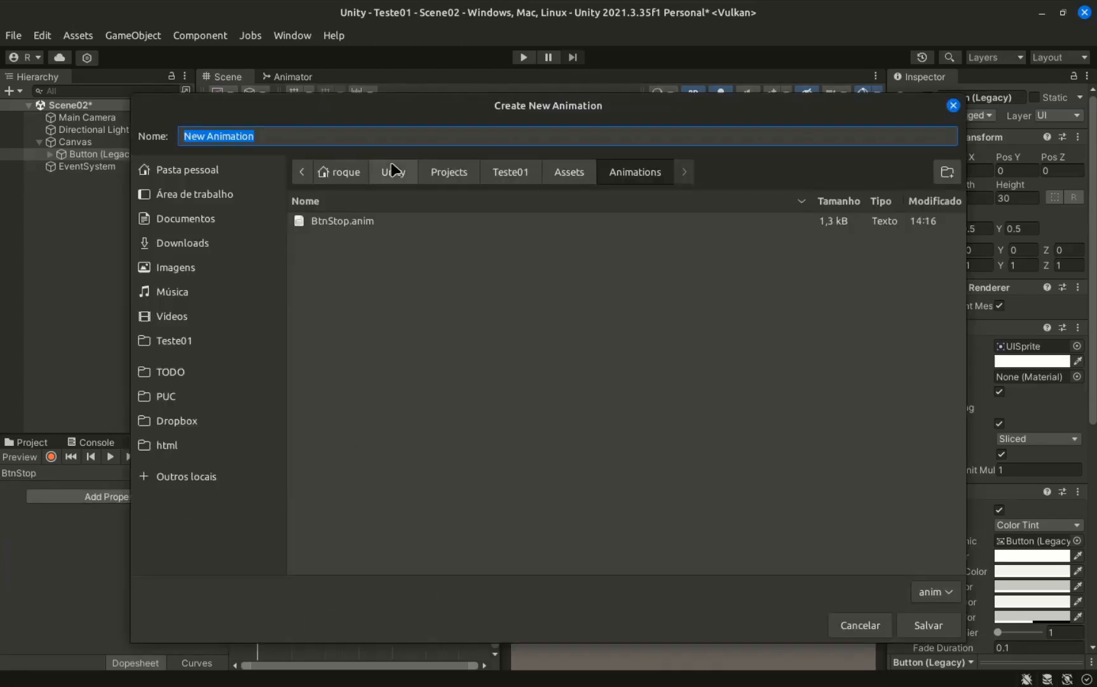
pyautogui.write('BtnMove')
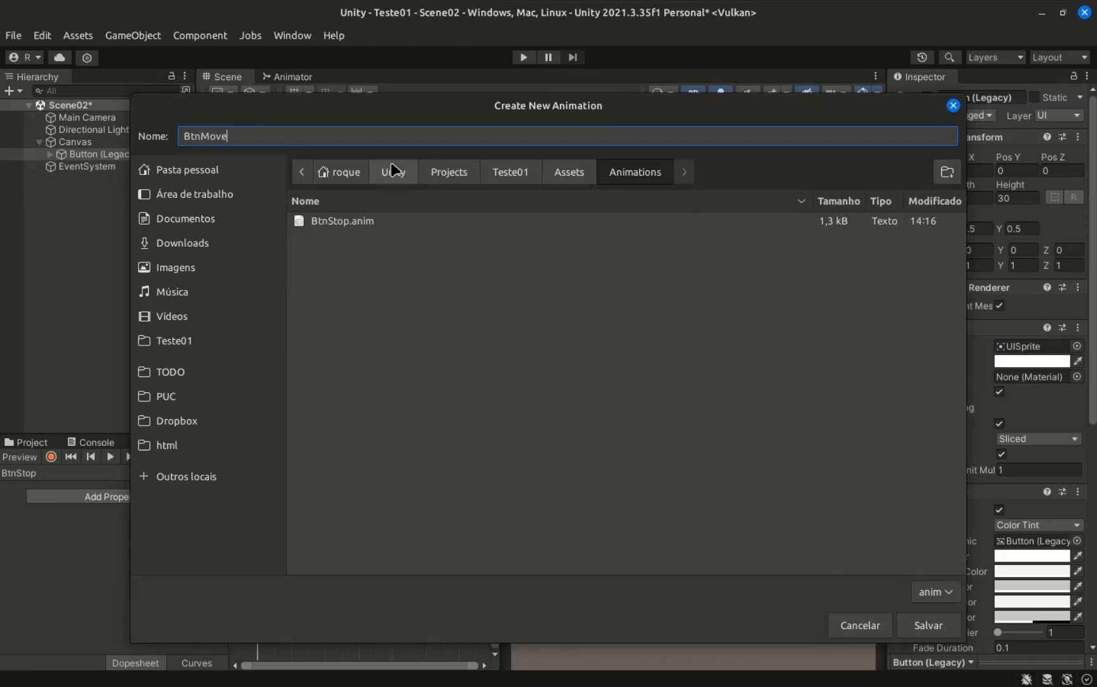
pyautogui.press('Return')
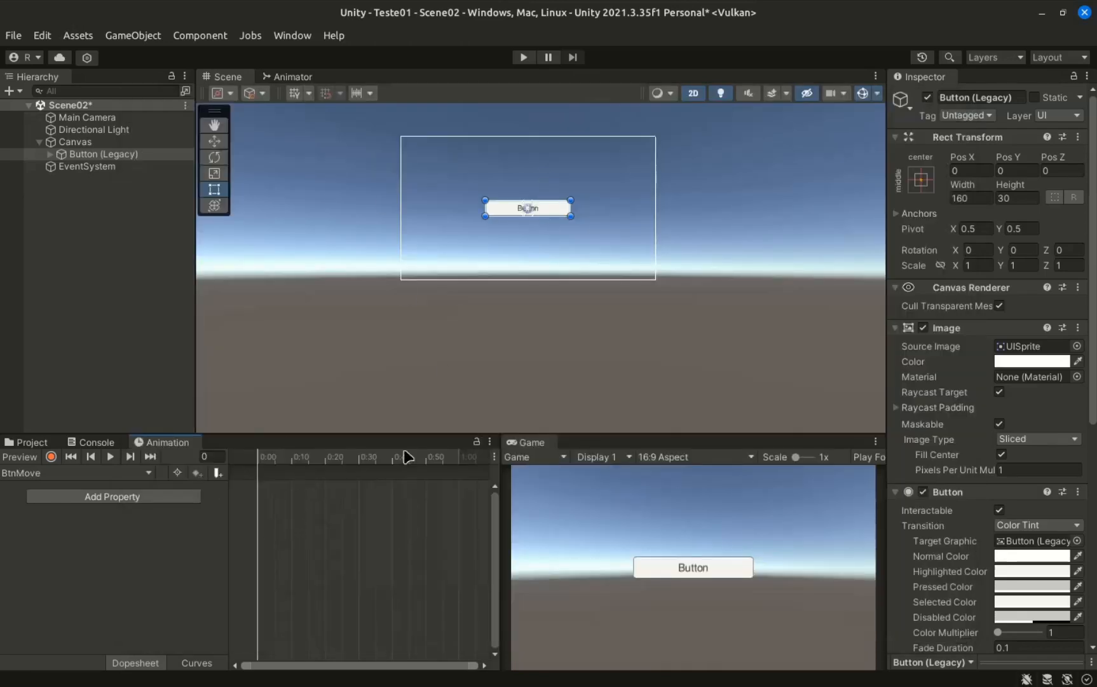
# - Enable keyframe recording for BtnMove and record the button's Pos X as 0 at frame 0
pyautogui.click(51, 457)
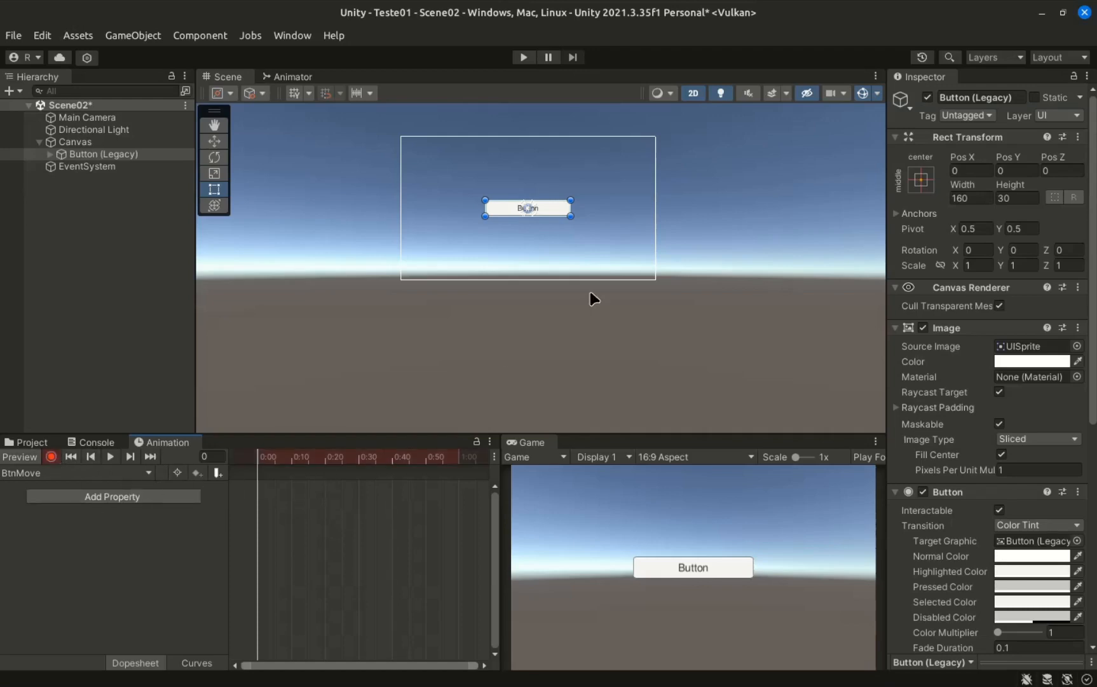
pyautogui.moveTo(962, 492); pyautogui.dragTo(968, 534)
pyautogui.scroll(-6, 968, 540)
pyautogui.scroll(6, 966, 534)
pyautogui.click(979, 172)
pyautogui.write('1')
pyautogui.press('Return')
pyautogui.write('0')
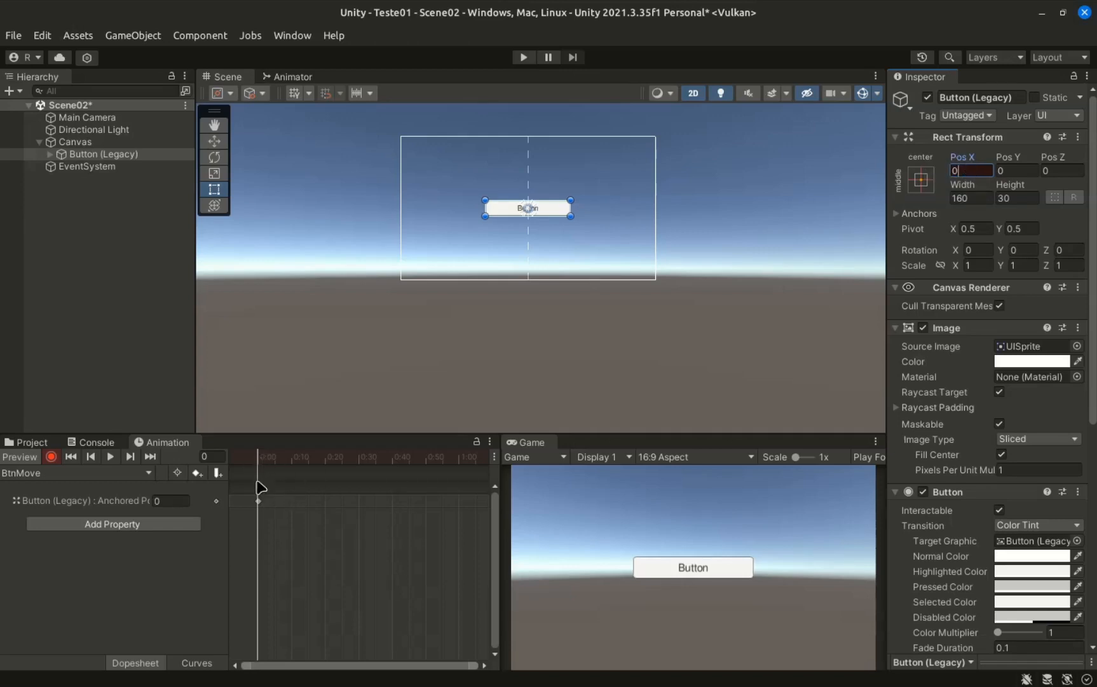
# - Widen the Animation timeline area by shrinking the Game view
pyautogui.click(456, 471)
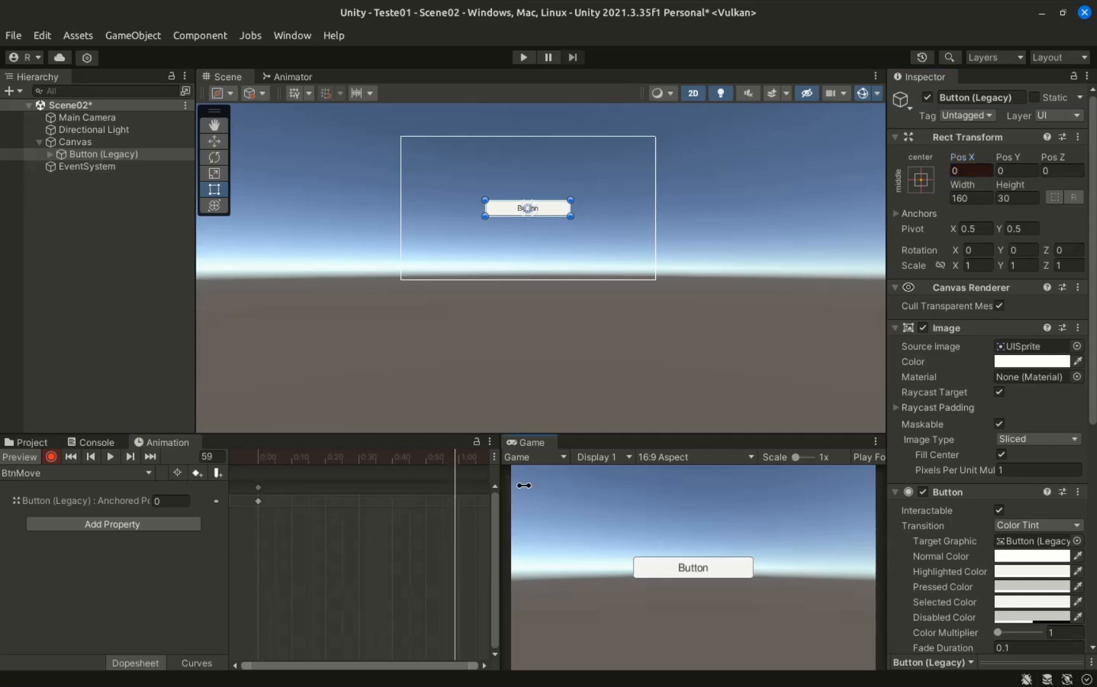
pyautogui.moveTo(499, 484); pyautogui.dragTo(680, 498)
pyautogui.scroll(-3, 515, 502)
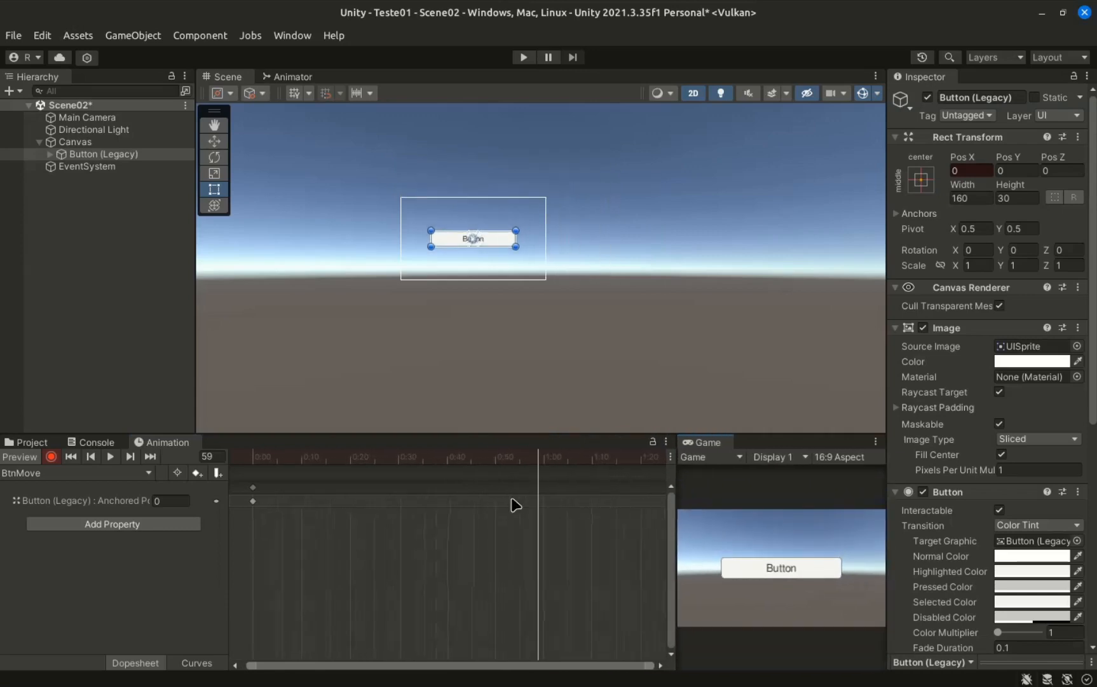
pyautogui.click(667, 441)
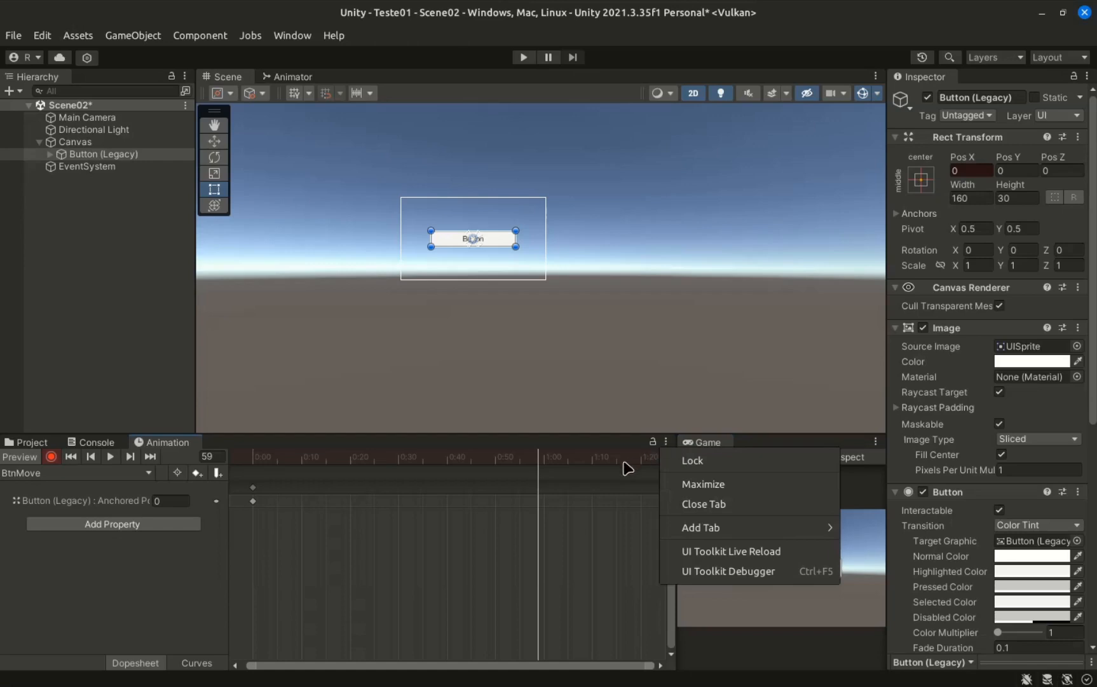
pyautogui.click(624, 466)
pyautogui.click(670, 458)
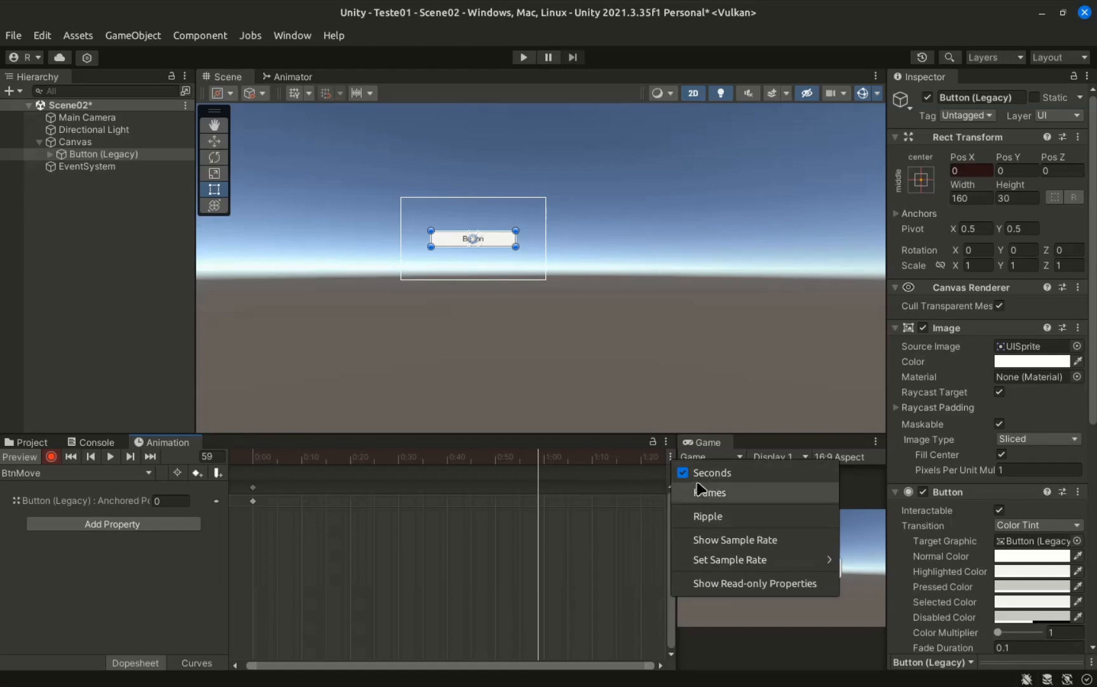
pyautogui.click(492, 541)
# - Record a keyframe at frame 50 with the button's Pos X at -300, and scrub the timeline to preview the movement
pyautogui.click(494, 457)
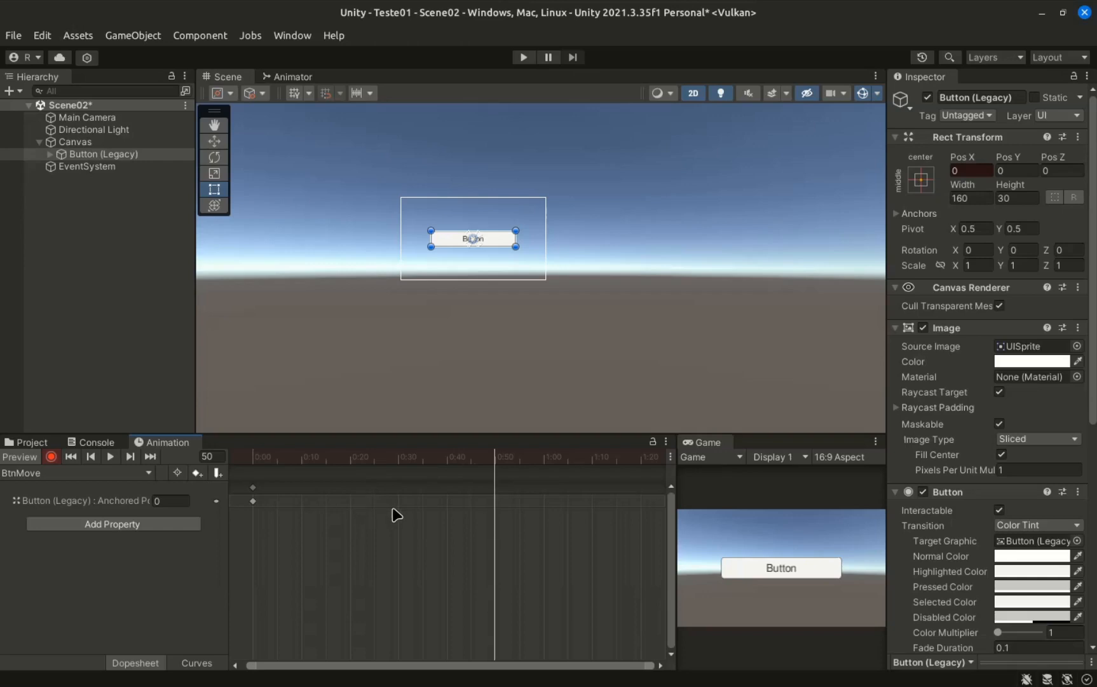
pyautogui.click(952, 171)
pyautogui.write('-300')
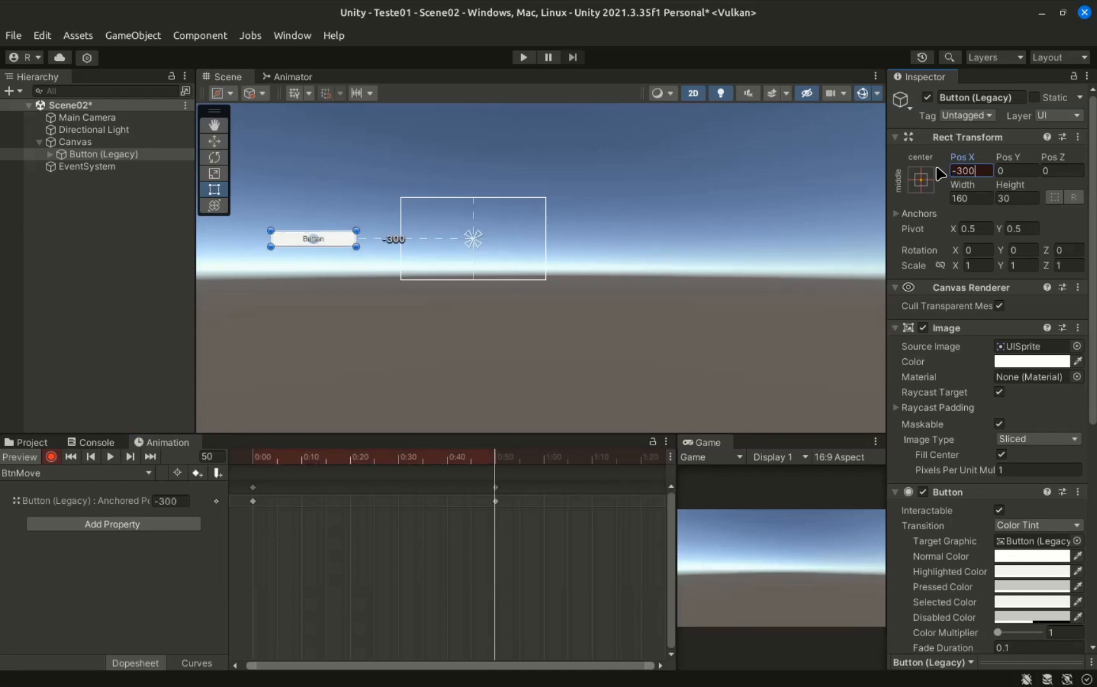
pyautogui.click(354, 469)
pyautogui.moveTo(354, 469); pyautogui.dragTo(495, 468)
# - Open the Animations folder in the project and inspect the settings of the BtnStop and BtnMove clips
pyautogui.click(36, 443)
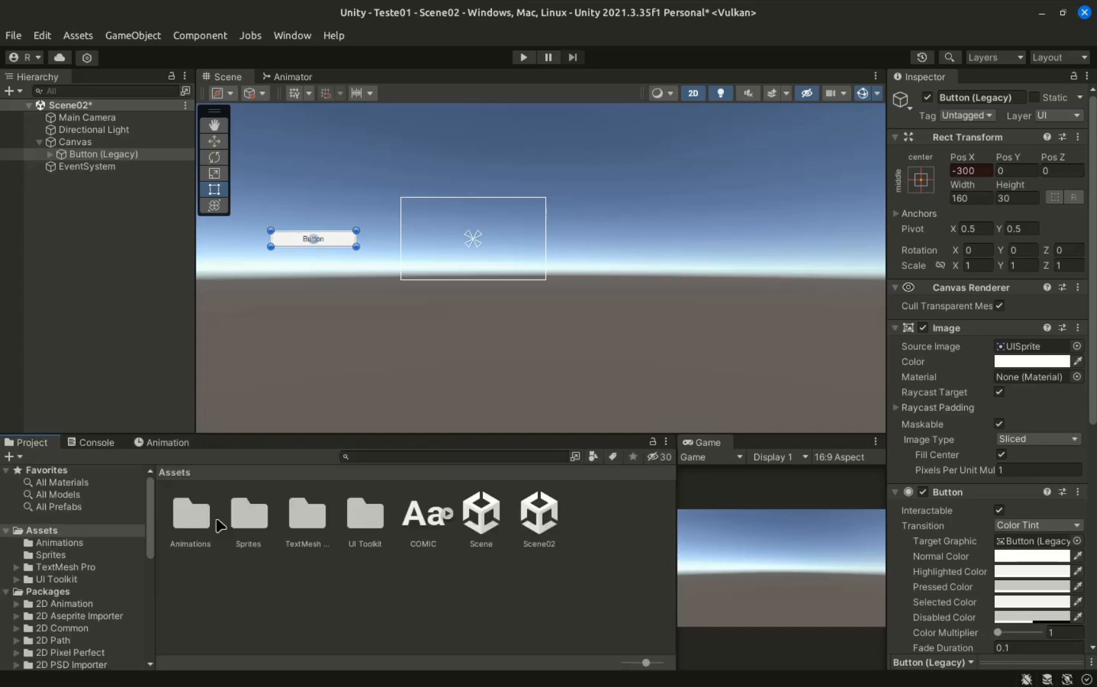
pyautogui.doubleClick(192, 518)
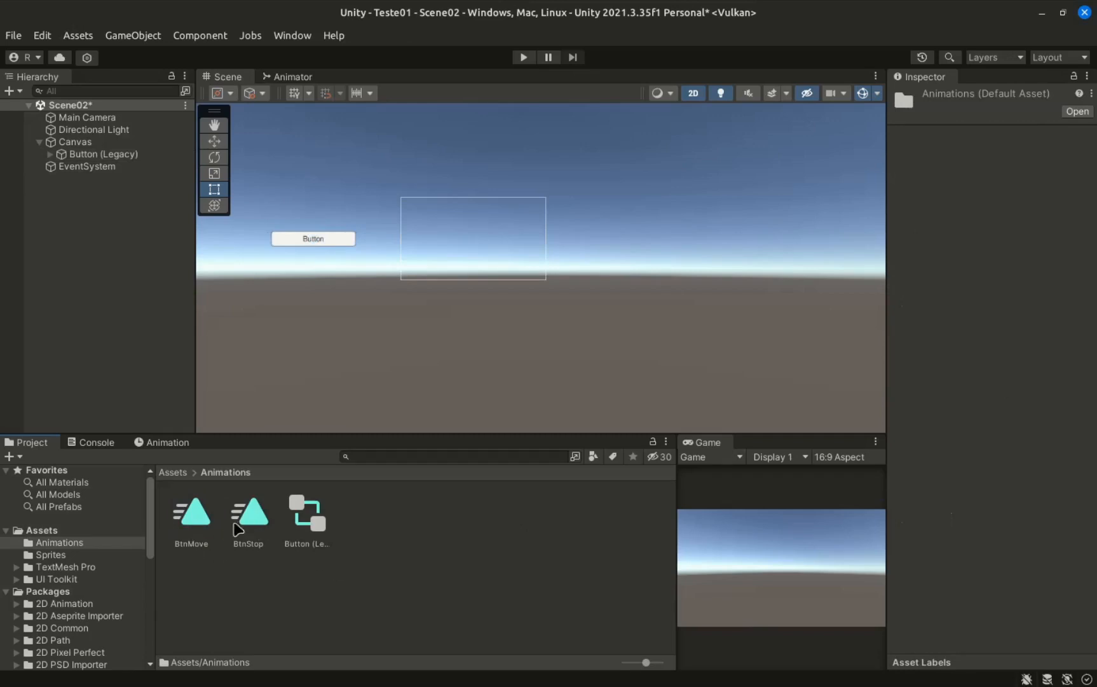
pyautogui.click(245, 512)
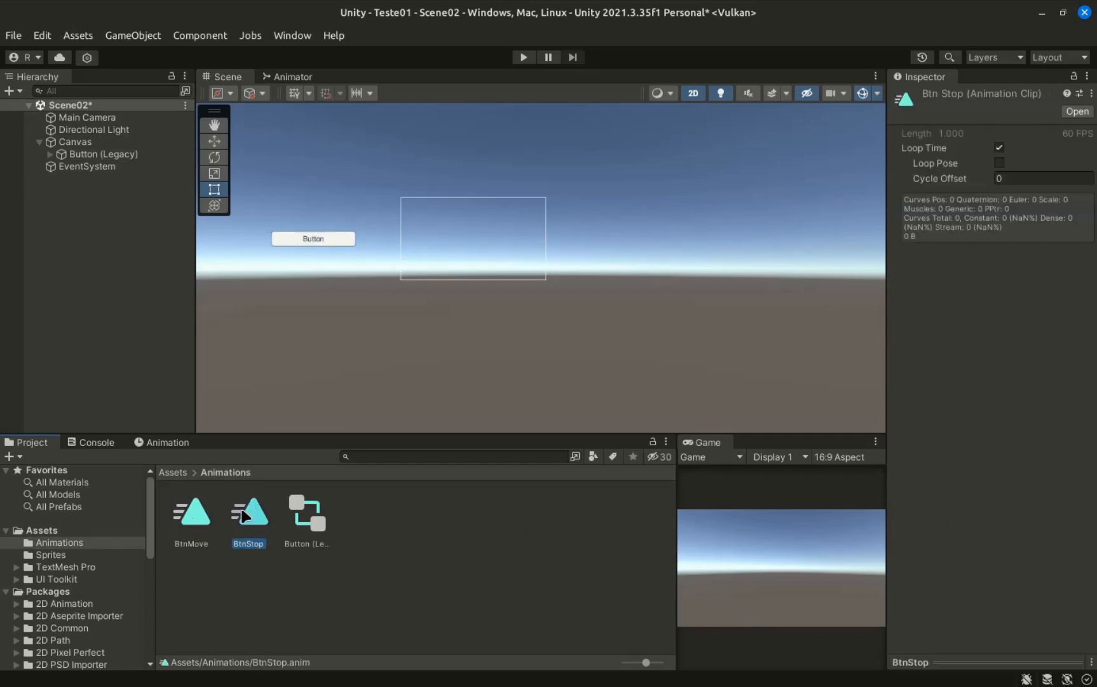
pyautogui.click(194, 518)
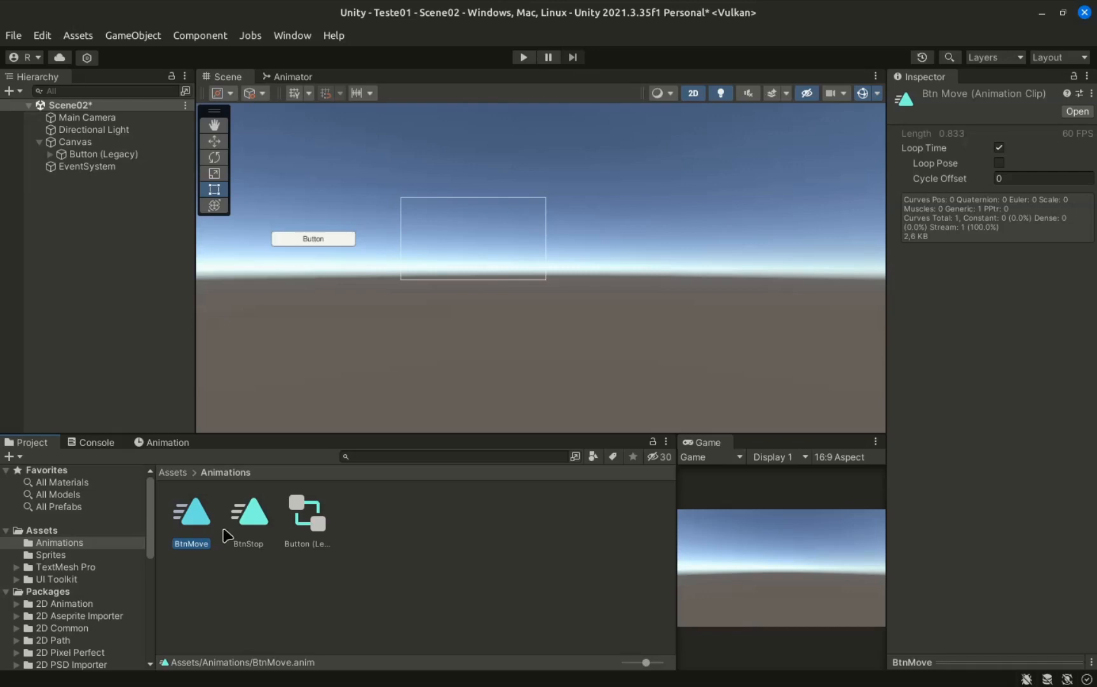
# - Create a new animation clip named BtnScale for the legacy button in the Animations folder
pyautogui.click(79, 155)
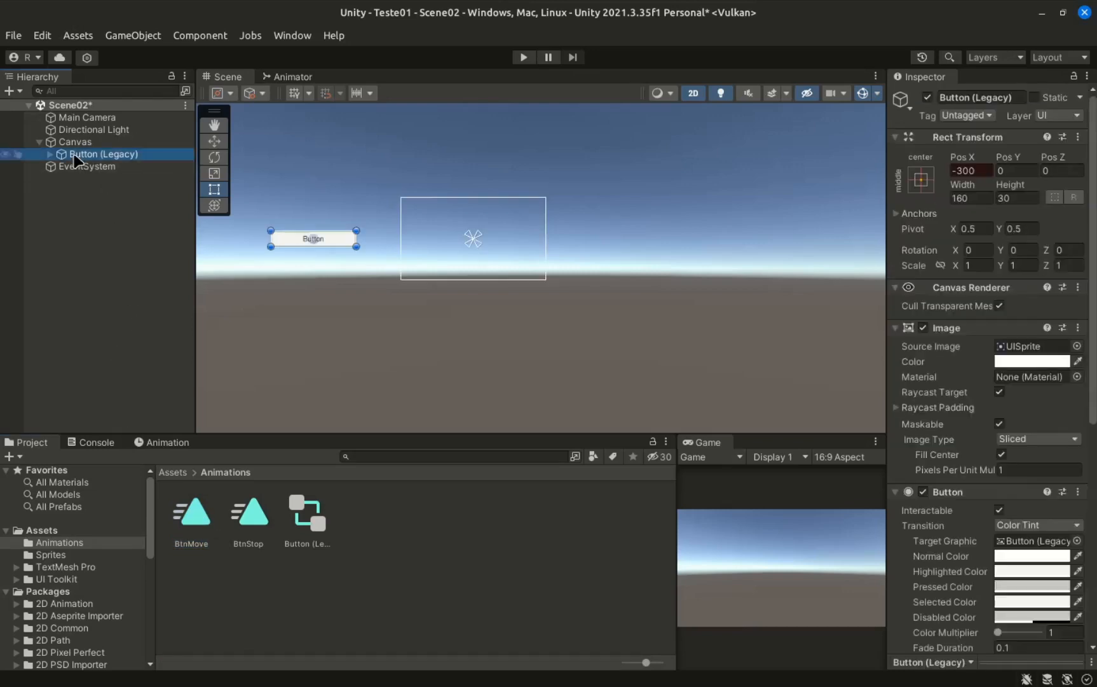
pyautogui.click(153, 442)
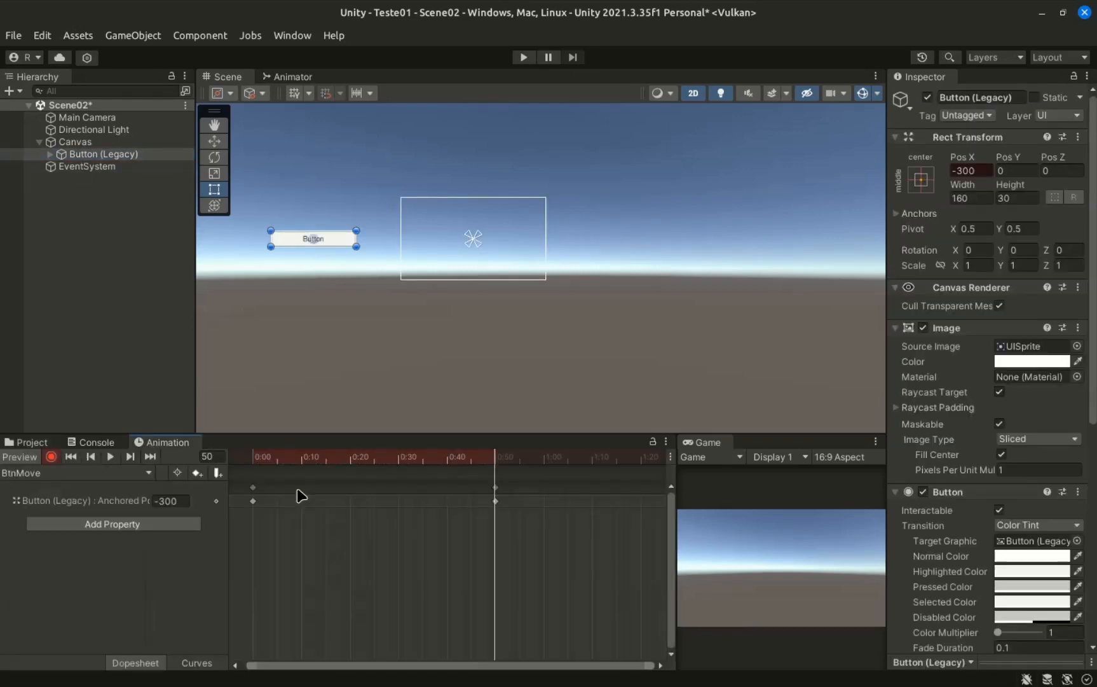
pyautogui.click(44, 475)
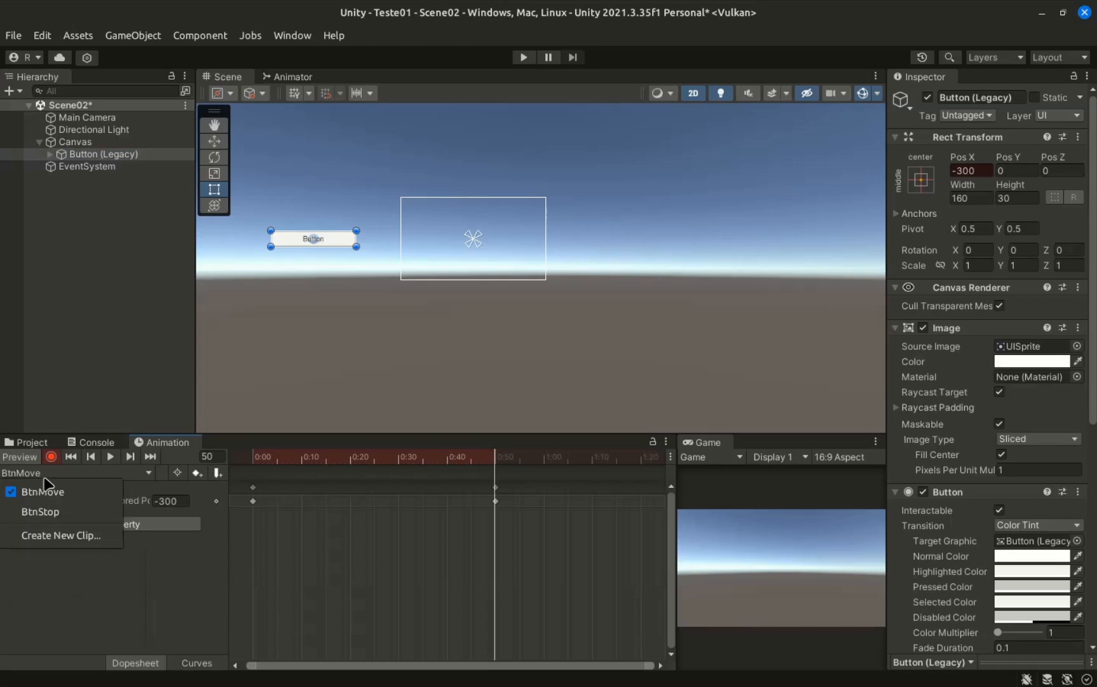
pyautogui.click(76, 537)
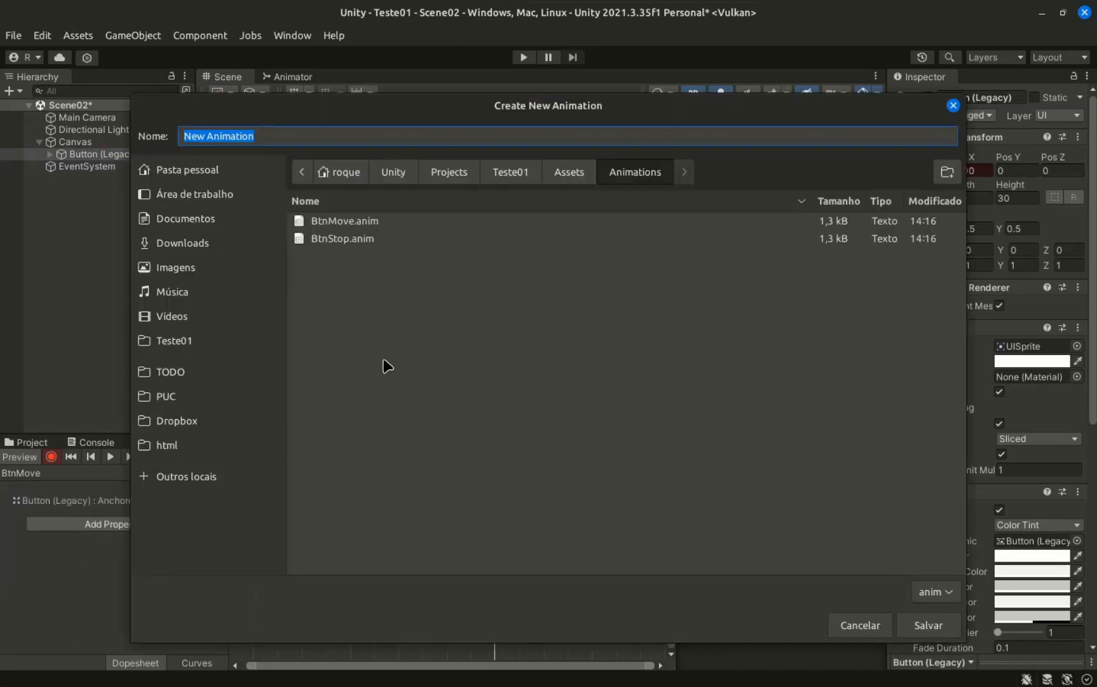
pyautogui.write('Bt')
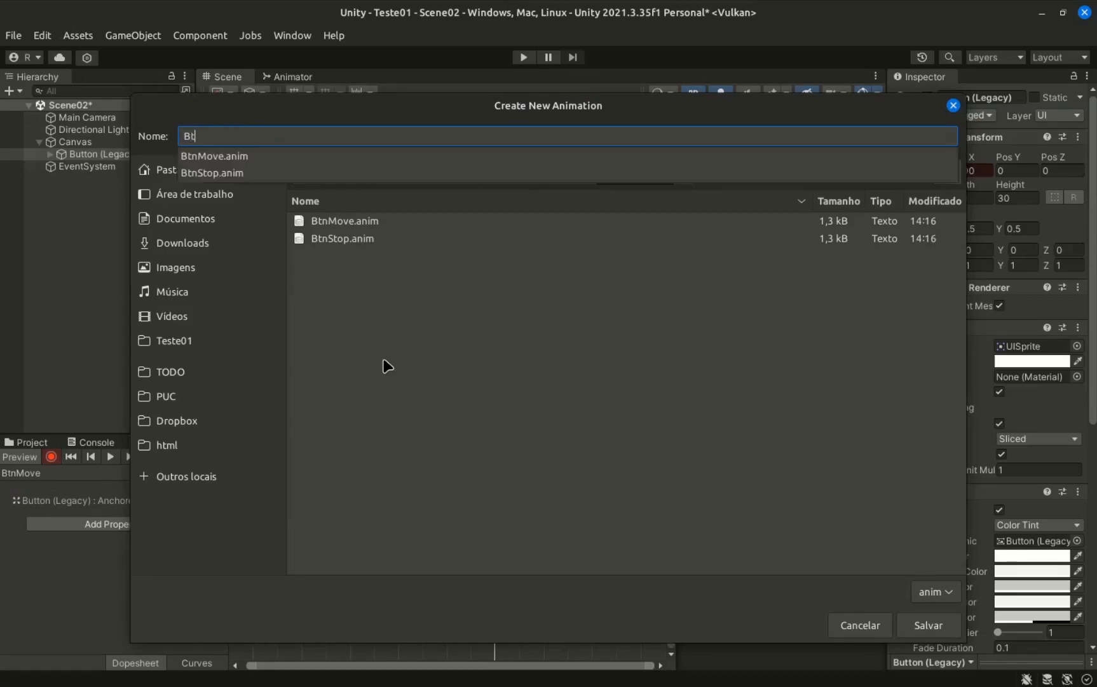
pyautogui.write('nScale')
pyautogui.press('Return')
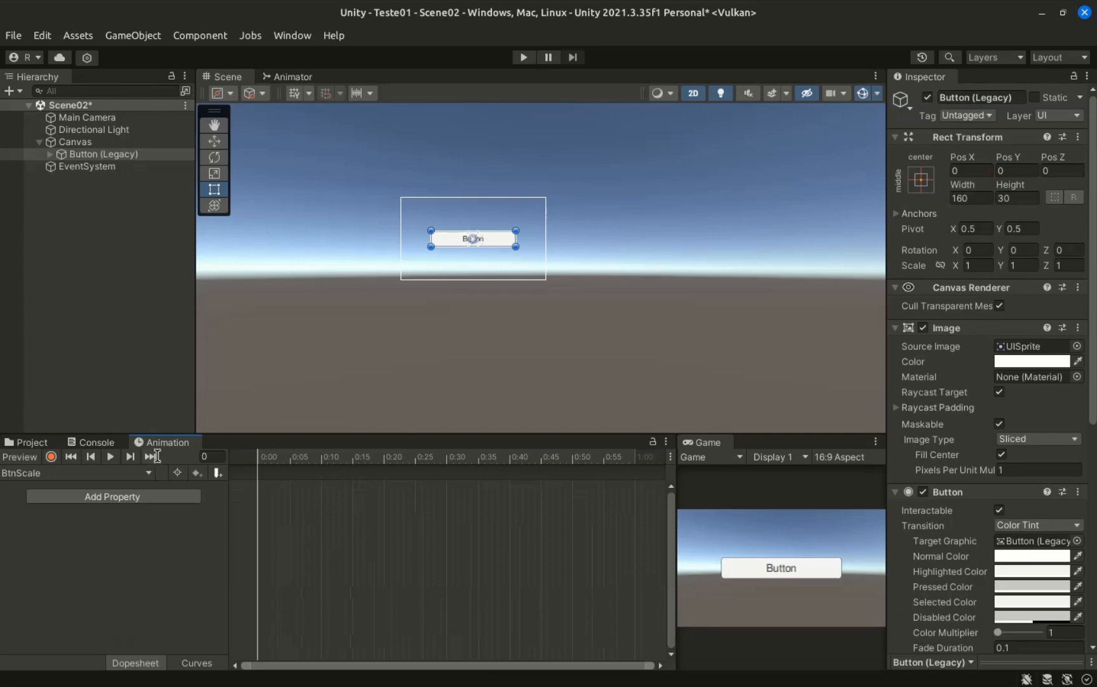
# - Enable keyframe recording for BtnScale and record the button's scale as 1 at frame 0
pyautogui.click(966, 264)
pyautogui.click(51, 456)
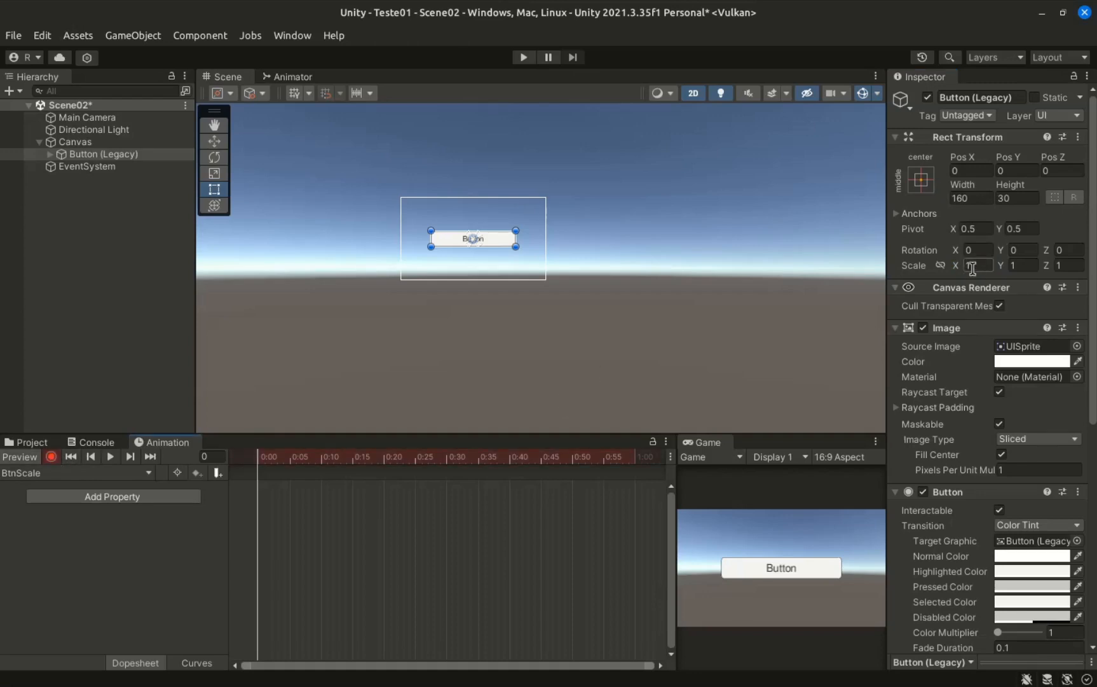
pyautogui.moveTo(954, 266); pyautogui.dragTo(982, 270)
pyautogui.press('Return')
pyautogui.write('1')
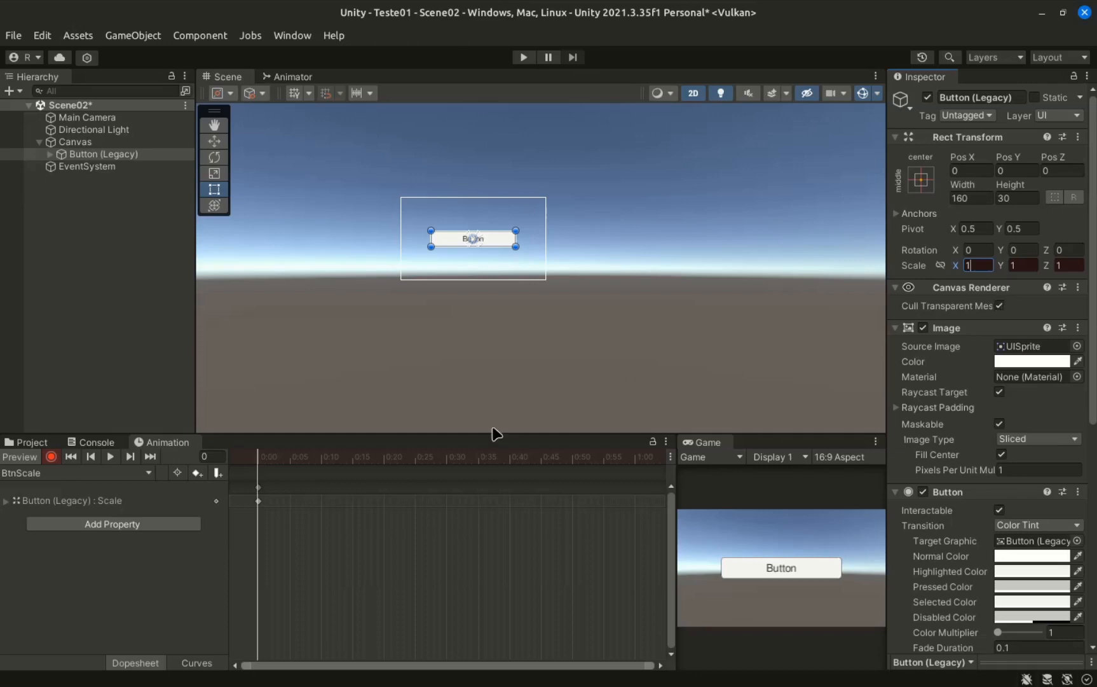
# - Record a keyframe at frame 15 of BtnScale with the button's X, Y and Z scale at 0.8
pyautogui.click(353, 461)
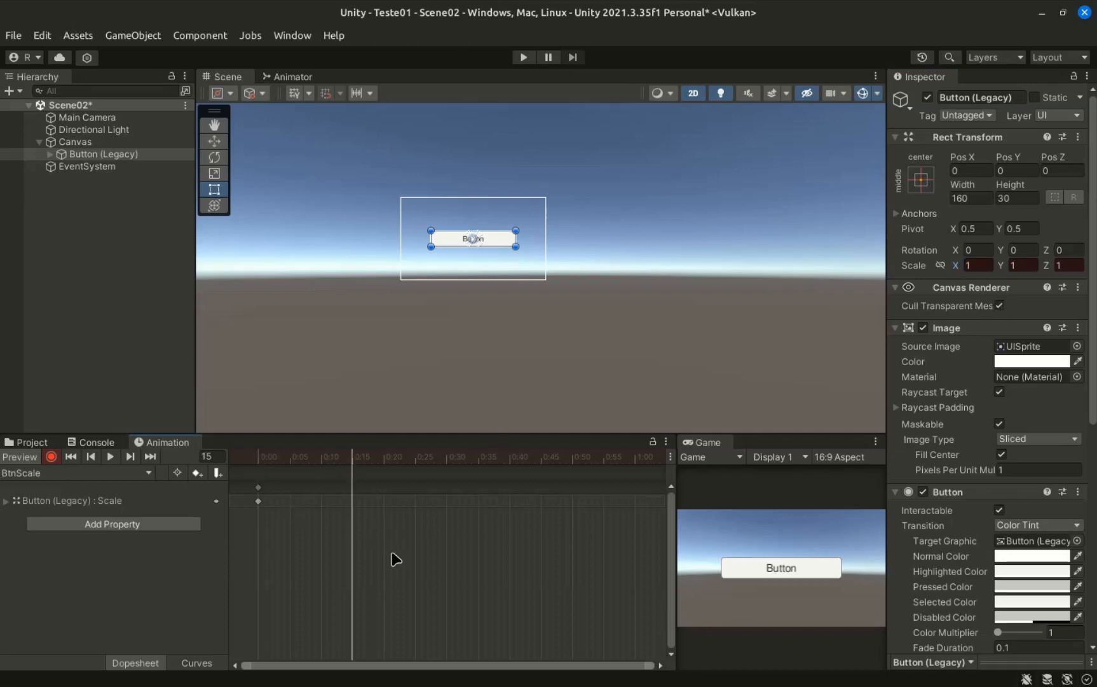
pyautogui.click(985, 261)
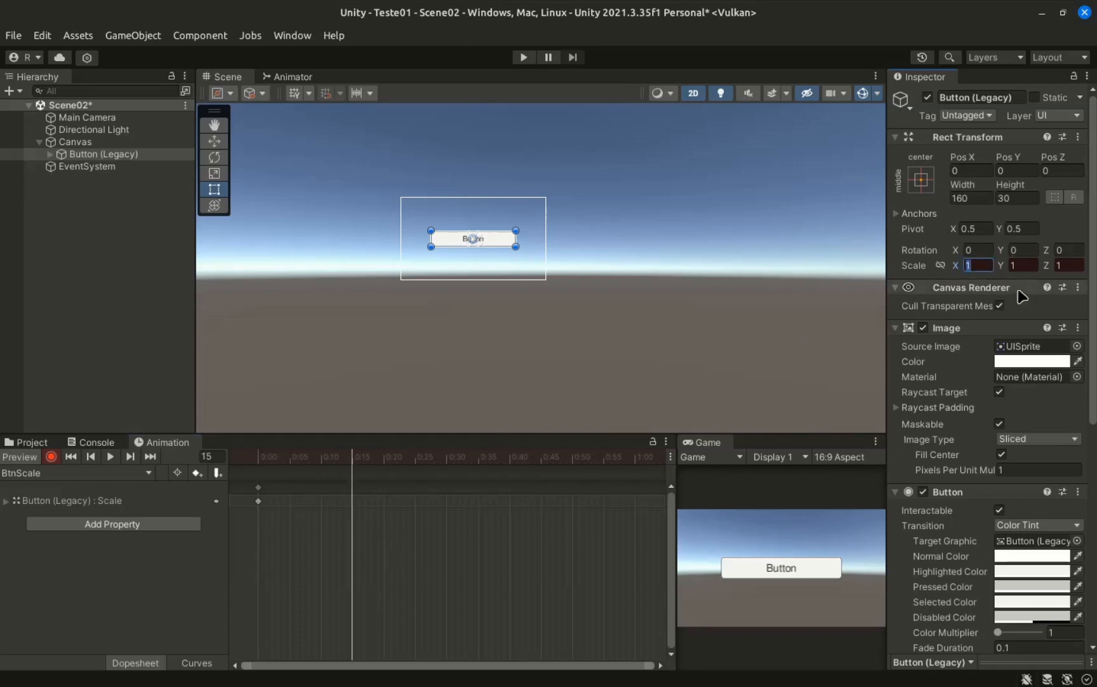
pyautogui.write('0.')
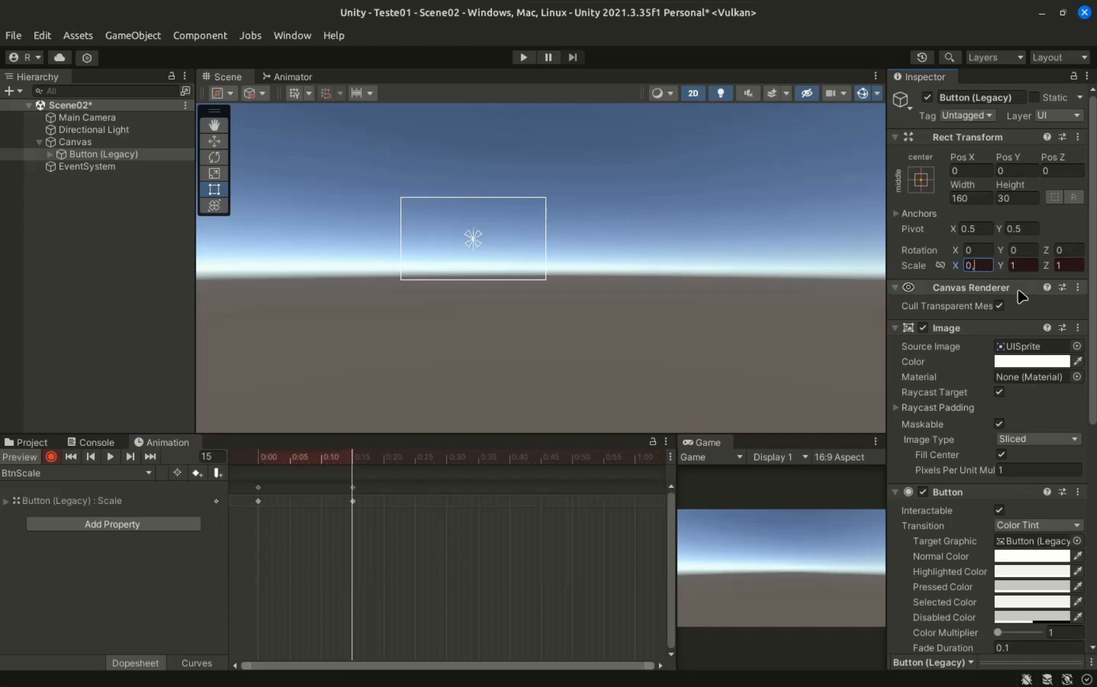
pyautogui.write('8')
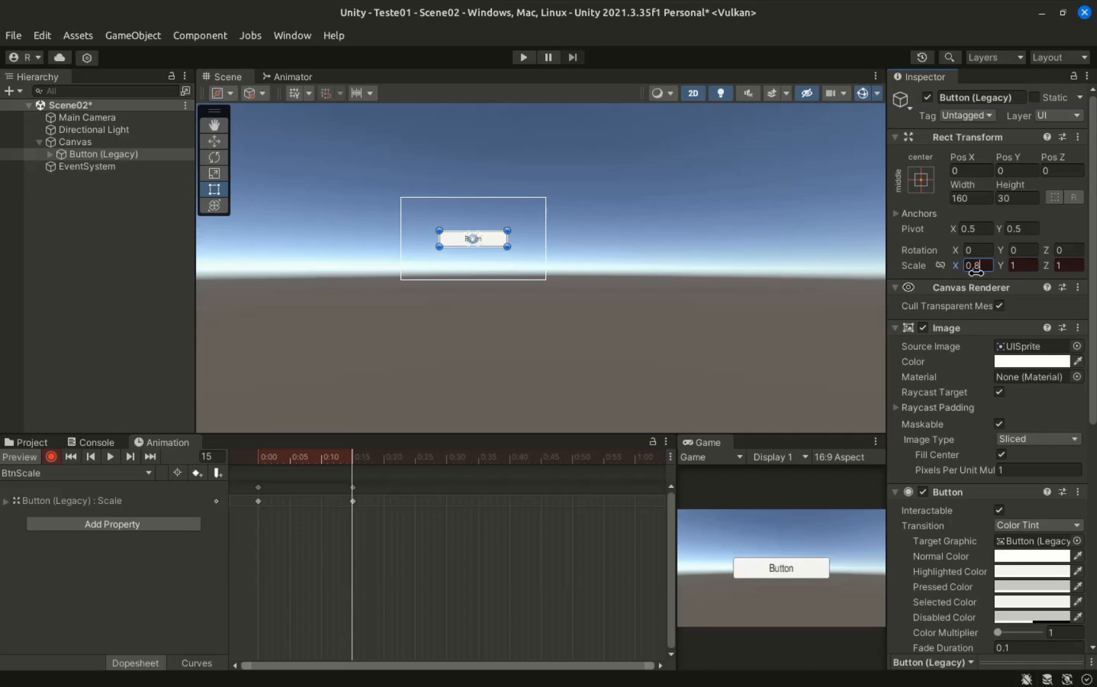
pyautogui.press('Tab')
pyautogui.write('-')
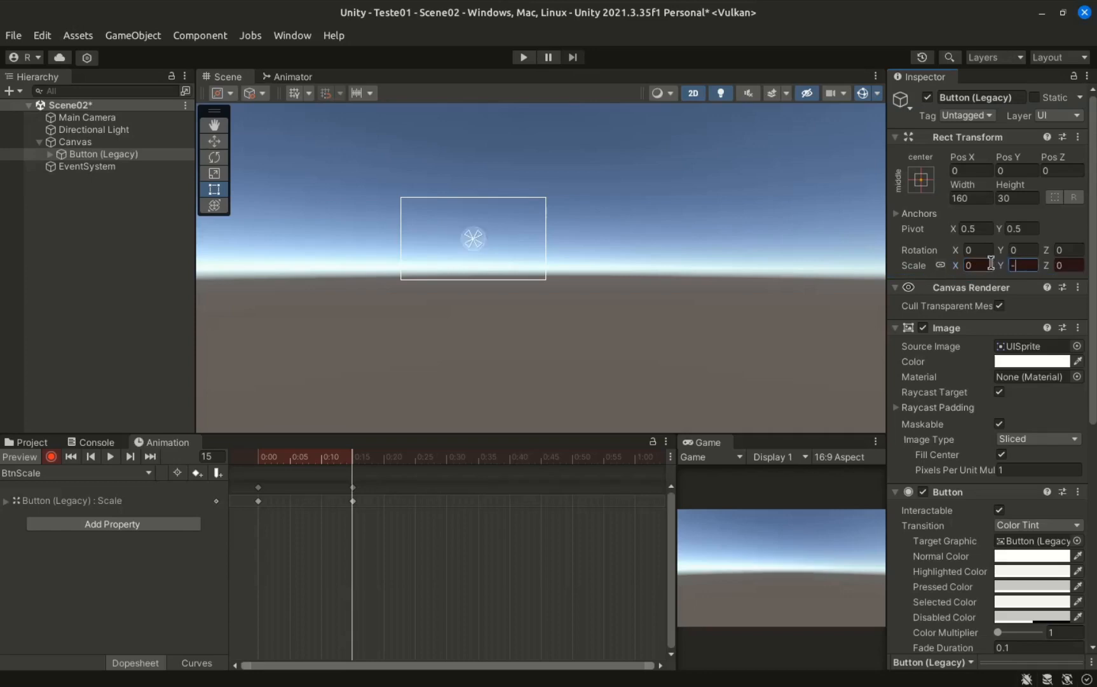
pyautogui.write(',8')
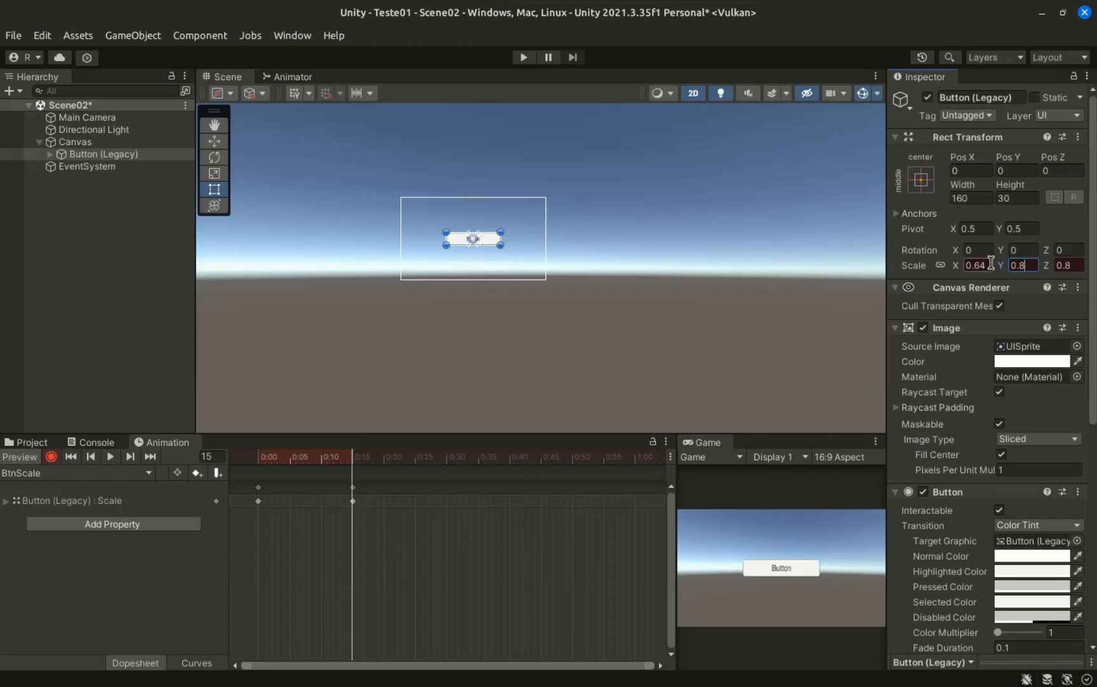
pyautogui.click(989, 264)
pyautogui.press('BackSpace')
pyautogui.write('0.8')
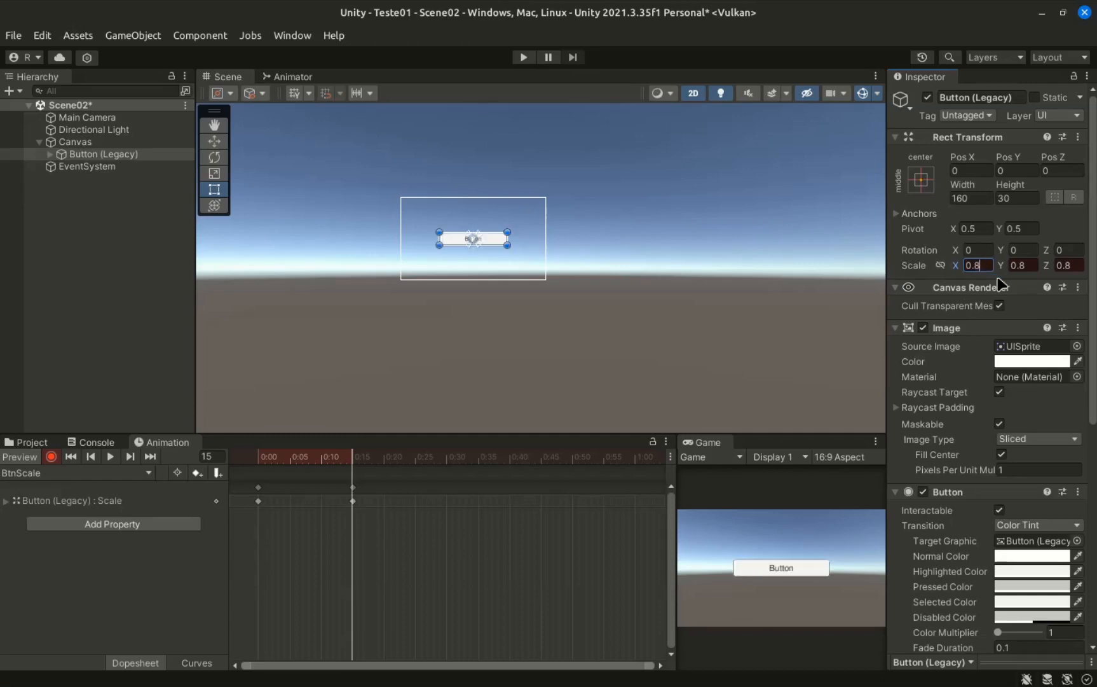
pyautogui.click(1029, 265)
# - Scrub the BtnScale timeline to preview the shrinking, stop recording and return to the project's Animations folder
pyautogui.moveTo(270, 462); pyautogui.dragTo(339, 466)
pyautogui.moveTo(359, 475); pyautogui.dragTo(273, 488)
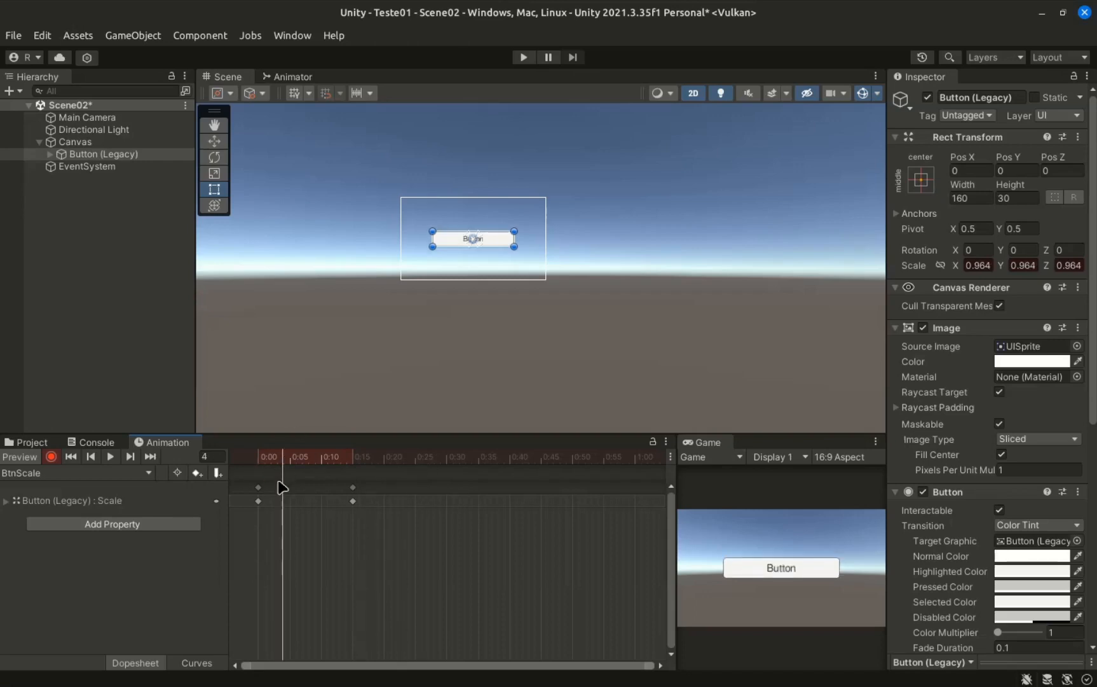
pyautogui.click(50, 457)
pyautogui.click(35, 443)
pyautogui.click(315, 605)
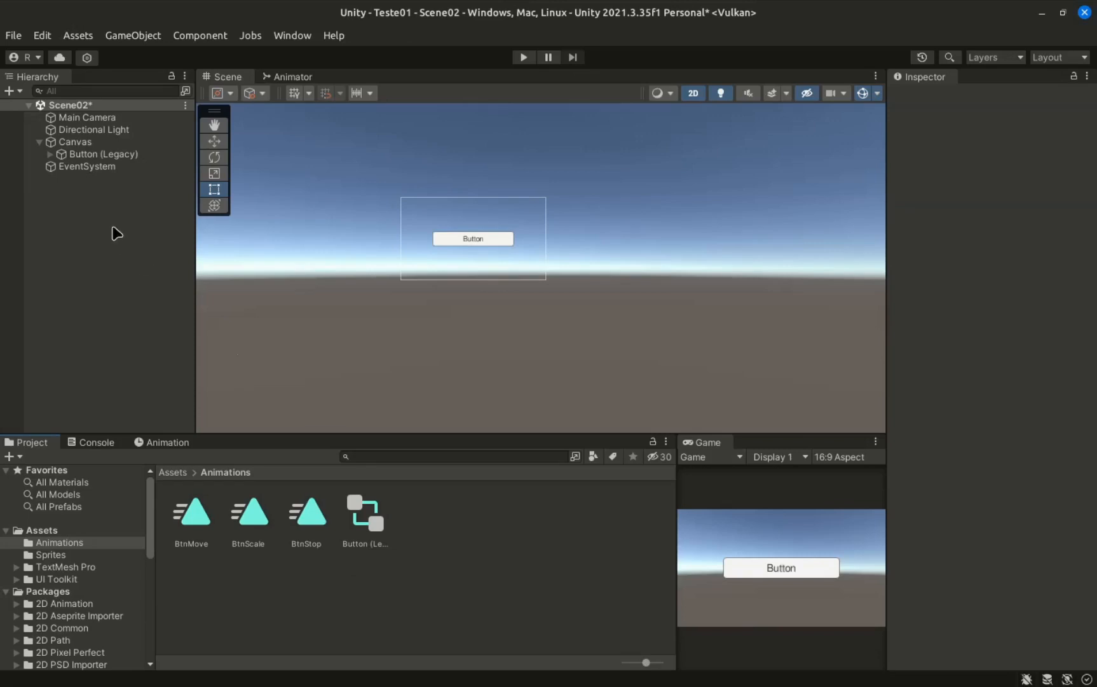
# - Collapse the legacy button's Canvas Renderer, Image and Button components and remove its Animator component
pyautogui.click(88, 156)
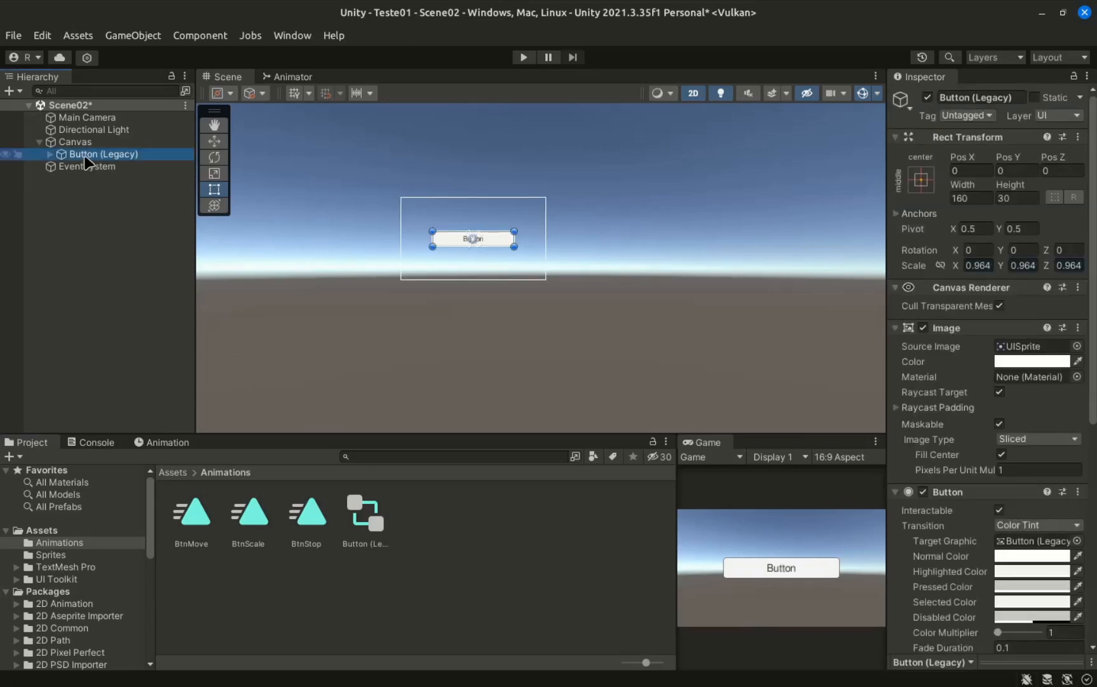
pyautogui.moveTo(897, 327); pyautogui.dragTo(899, 292)
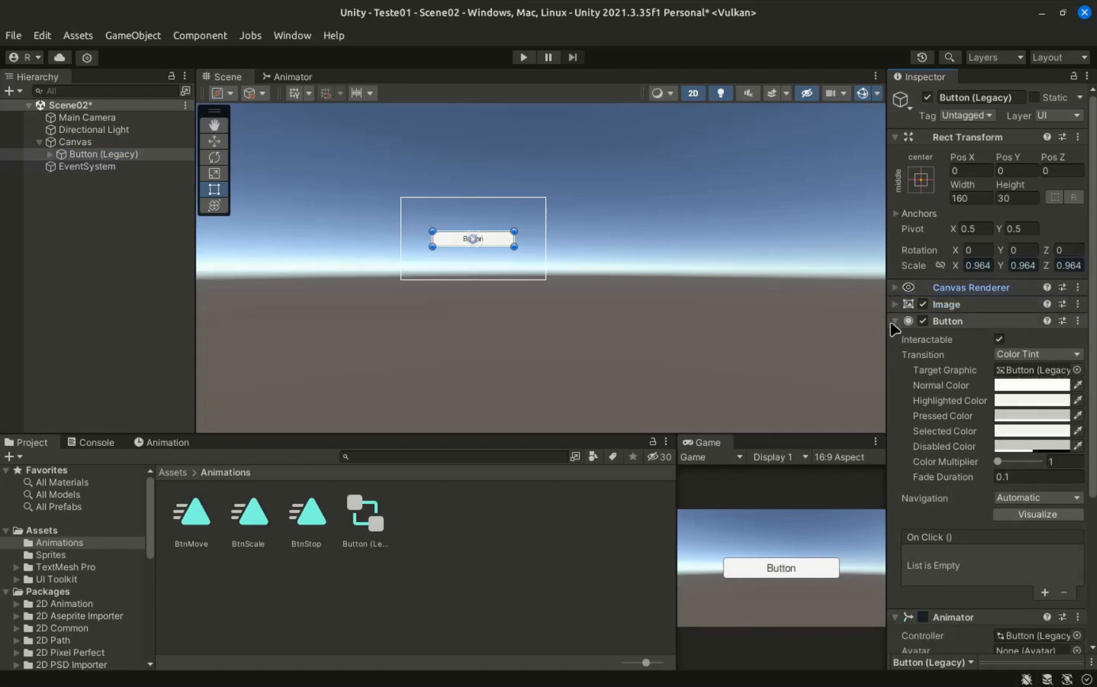
pyautogui.click(895, 322)
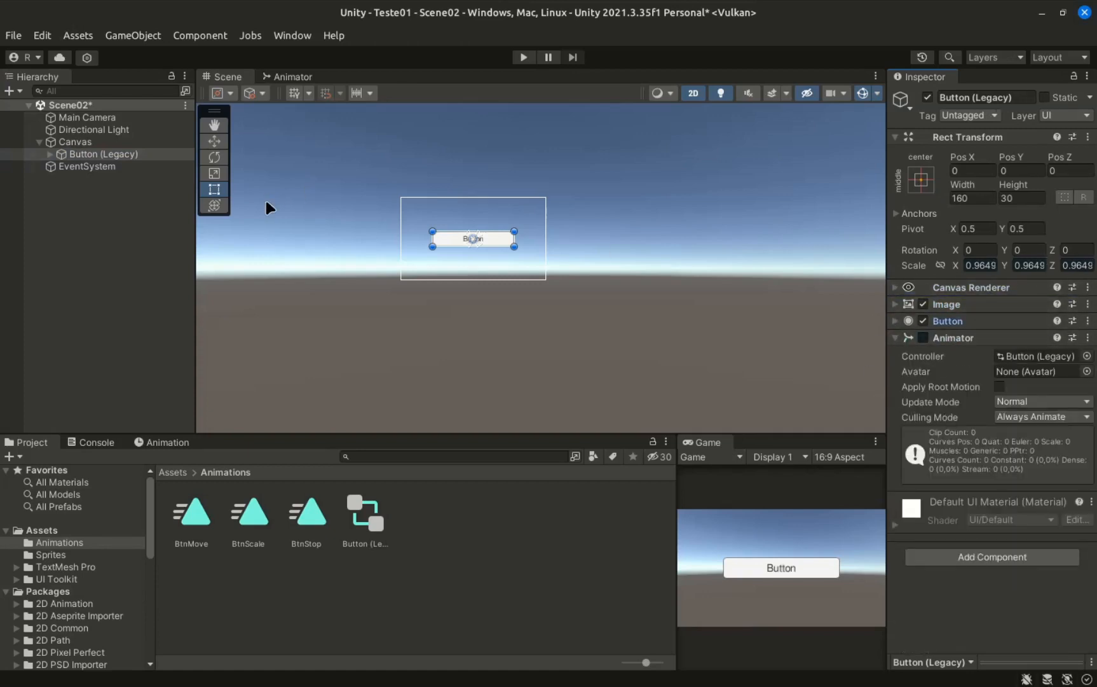
pyautogui.click(72, 157)
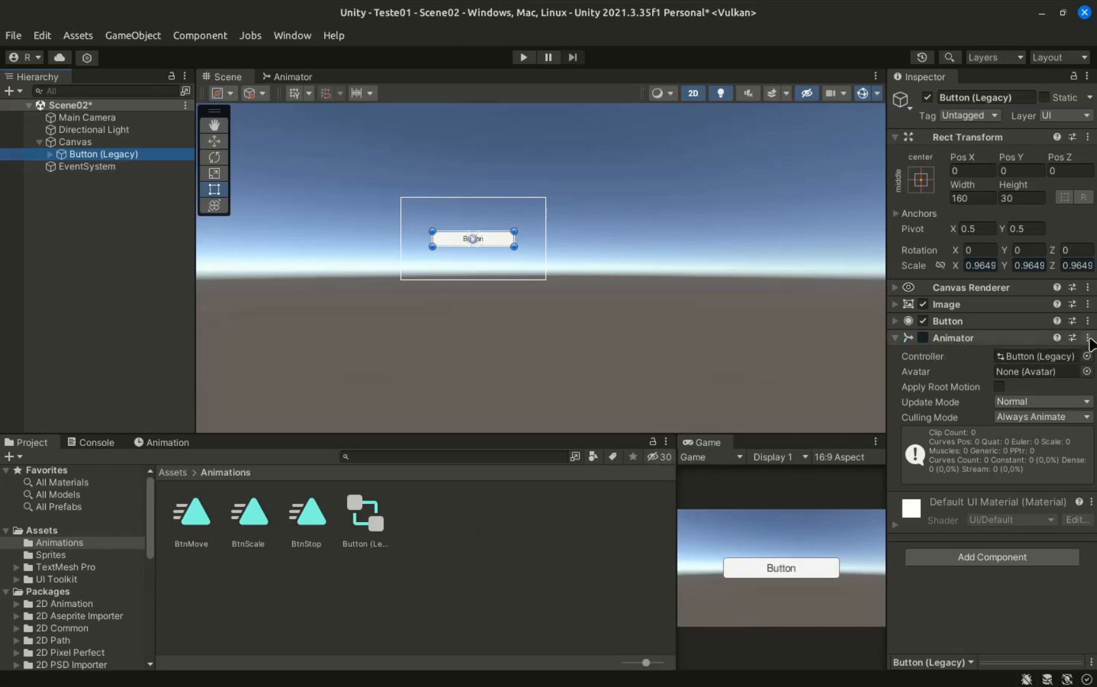
pyautogui.click(1088, 339)
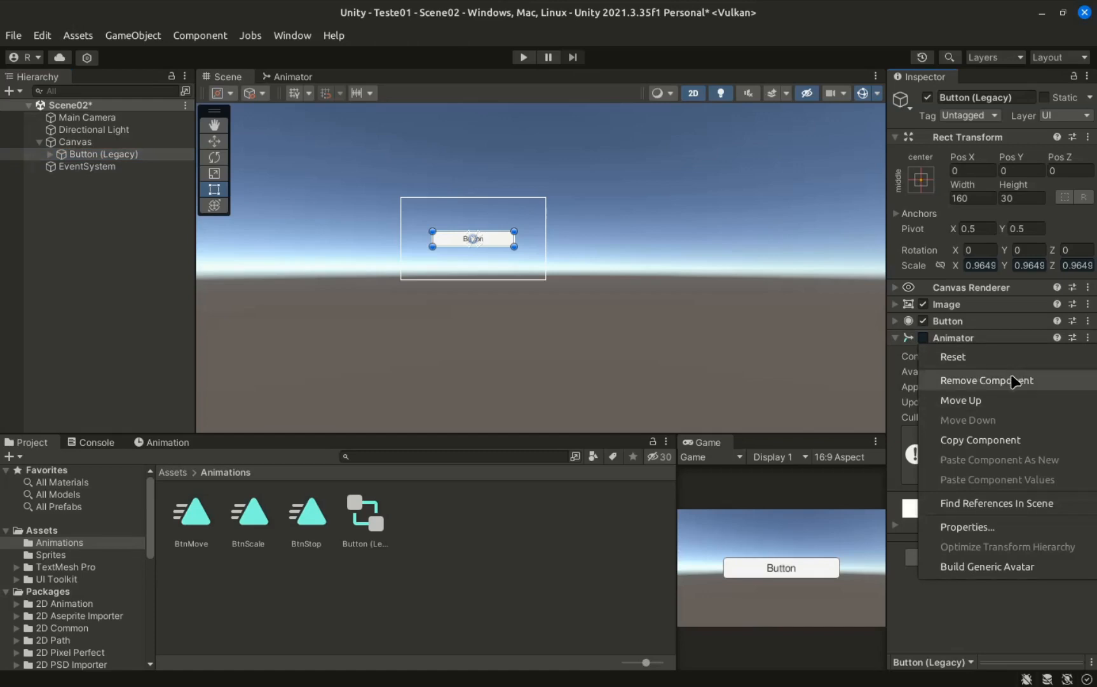
pyautogui.click(1013, 380)
# - Add an Animation component to the legacy button
pyautogui.click(990, 393)
pyautogui.write('ev')
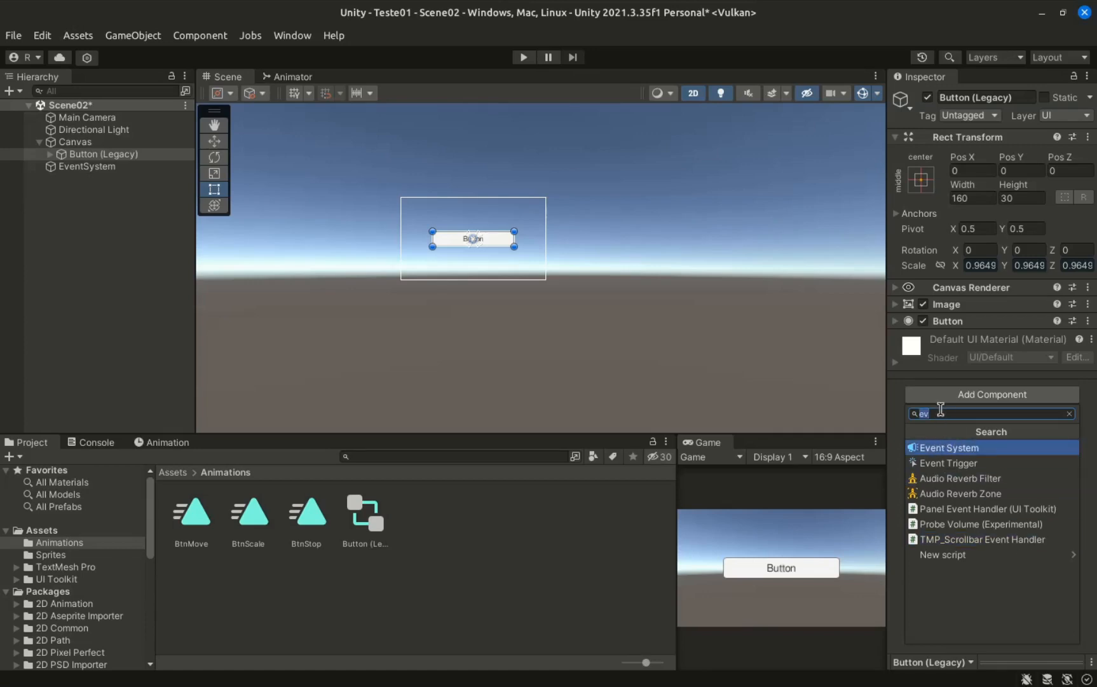
pyautogui.write('anim')
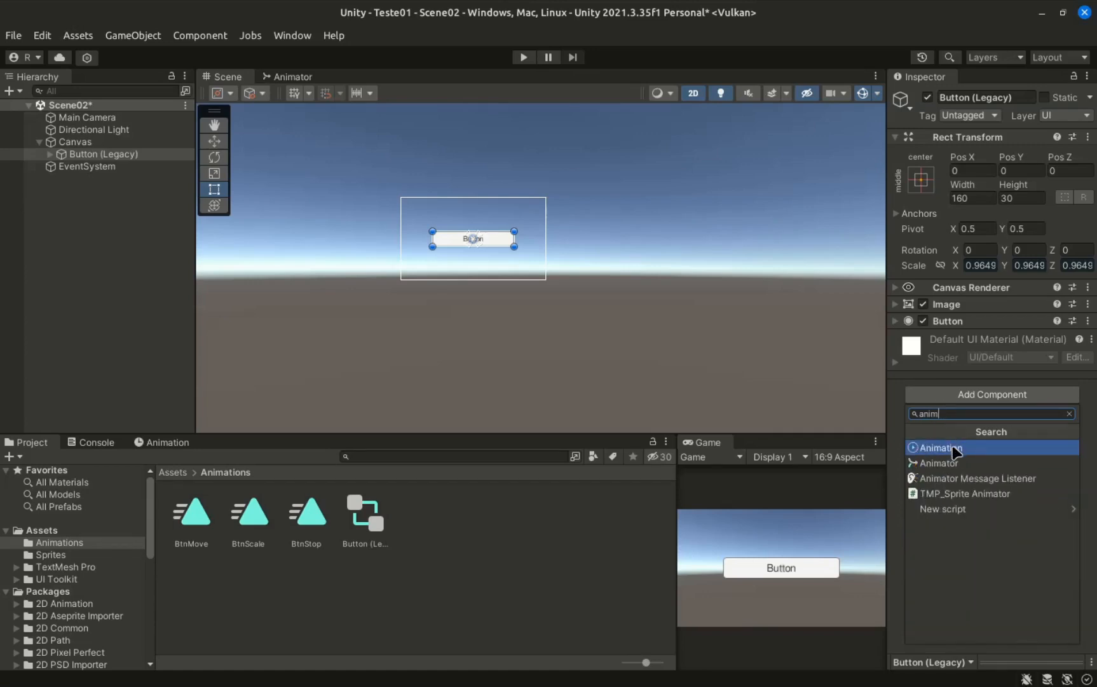
pyautogui.click(955, 448)
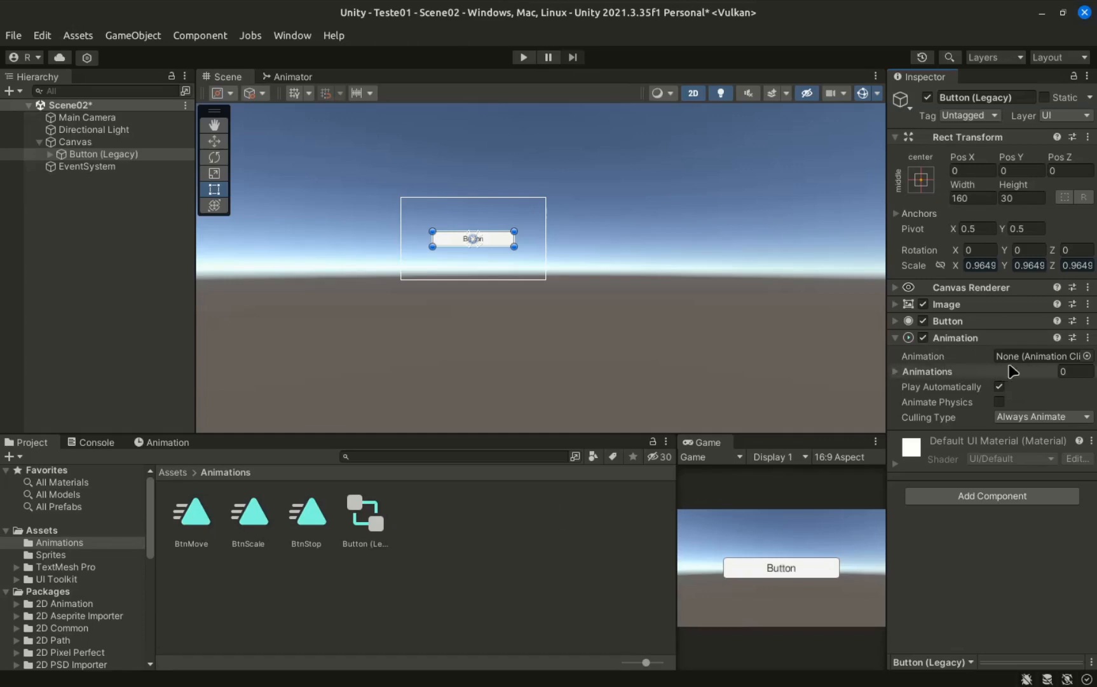
# - Assign BtnMove as the Animation component's default clip and as the only element of its Animations list
pyautogui.click(899, 375)
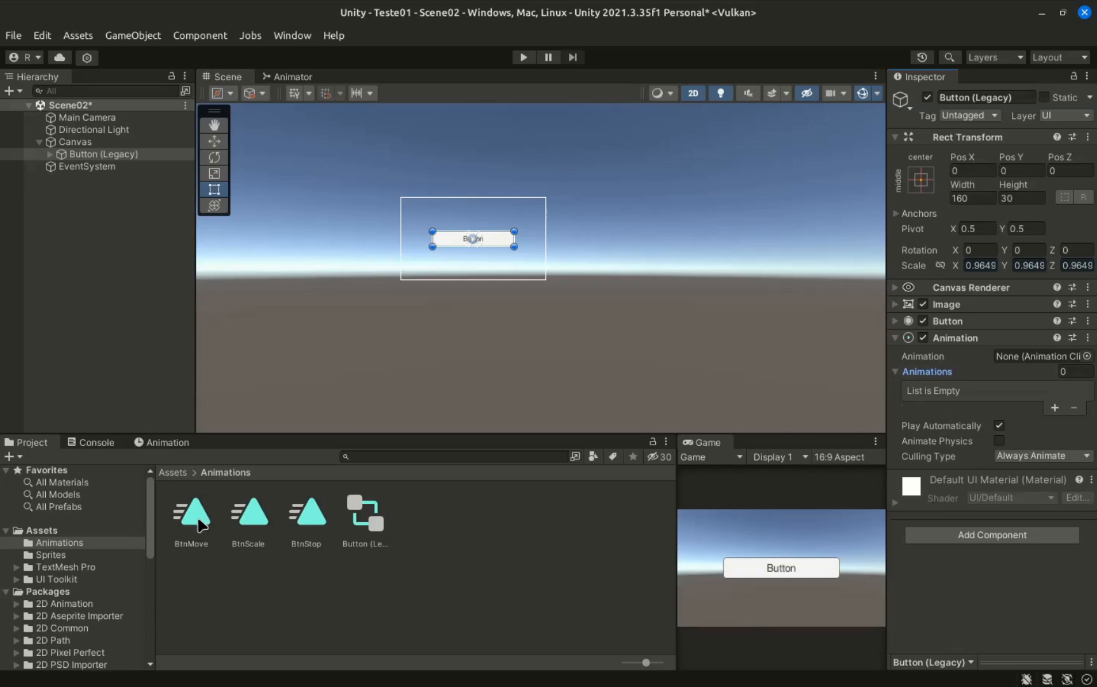
pyautogui.moveTo(194, 519); pyautogui.dragTo(1037, 357)
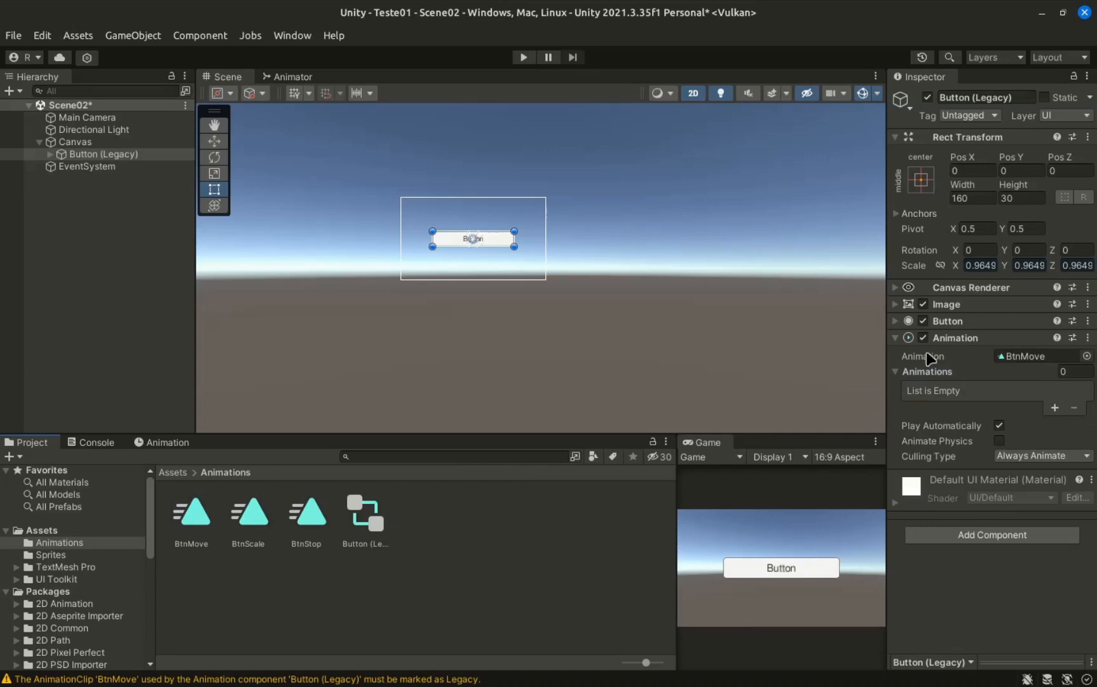
pyautogui.click(1056, 408)
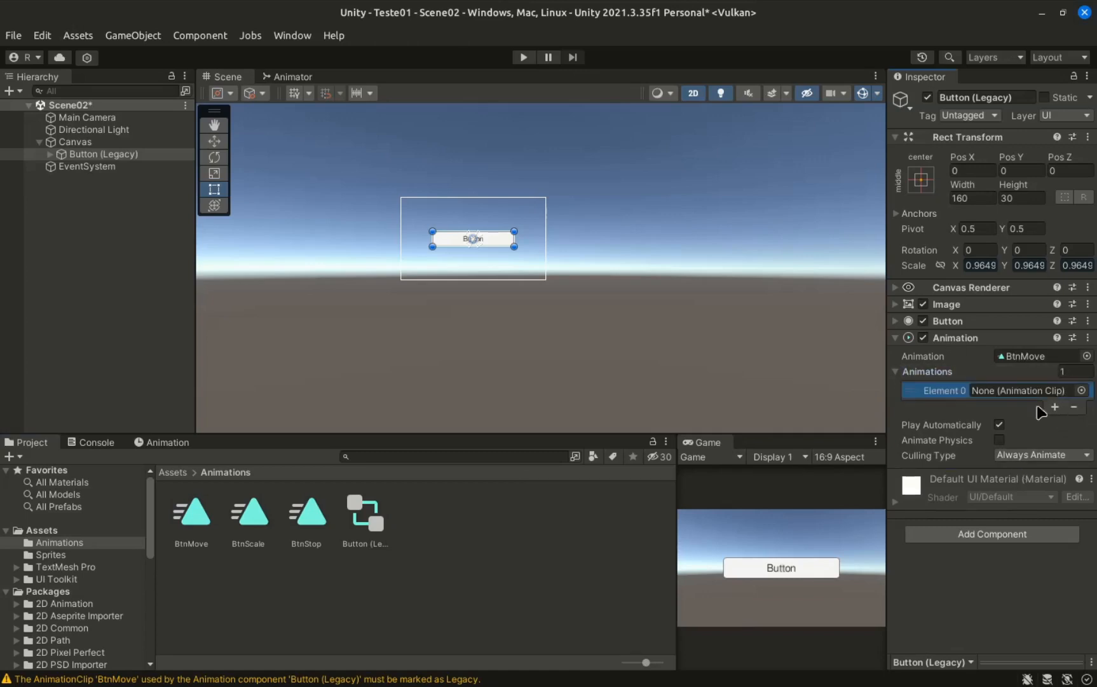
pyautogui.moveTo(194, 512); pyautogui.dragTo(1017, 392)
pyautogui.click(1056, 407)
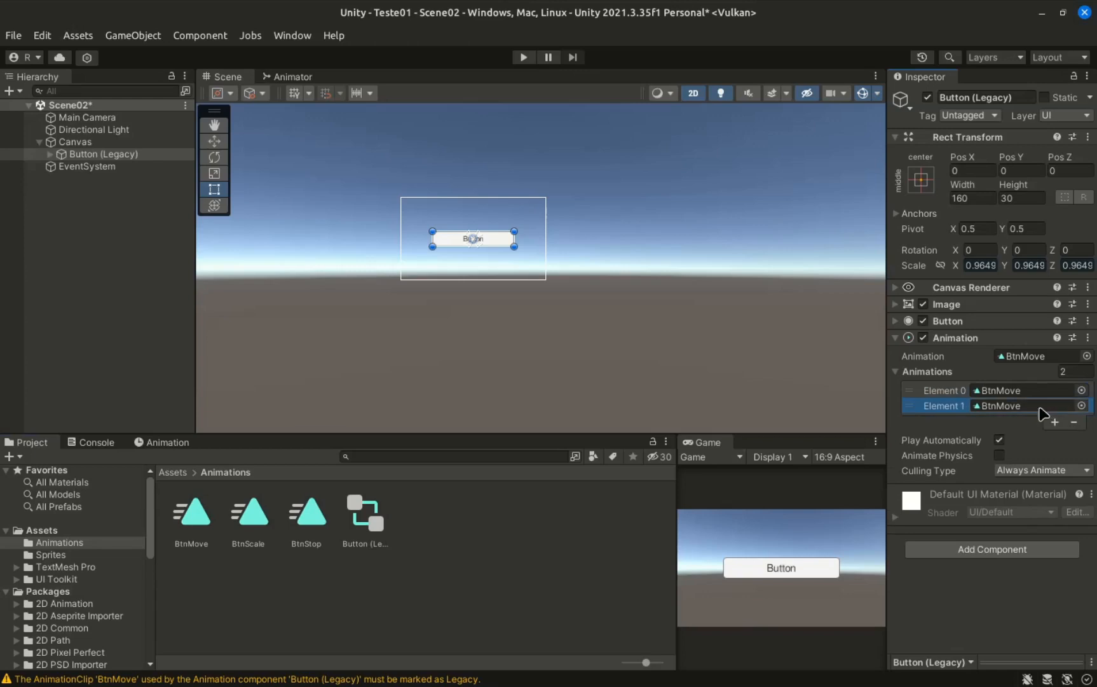
pyautogui.click(1074, 422)
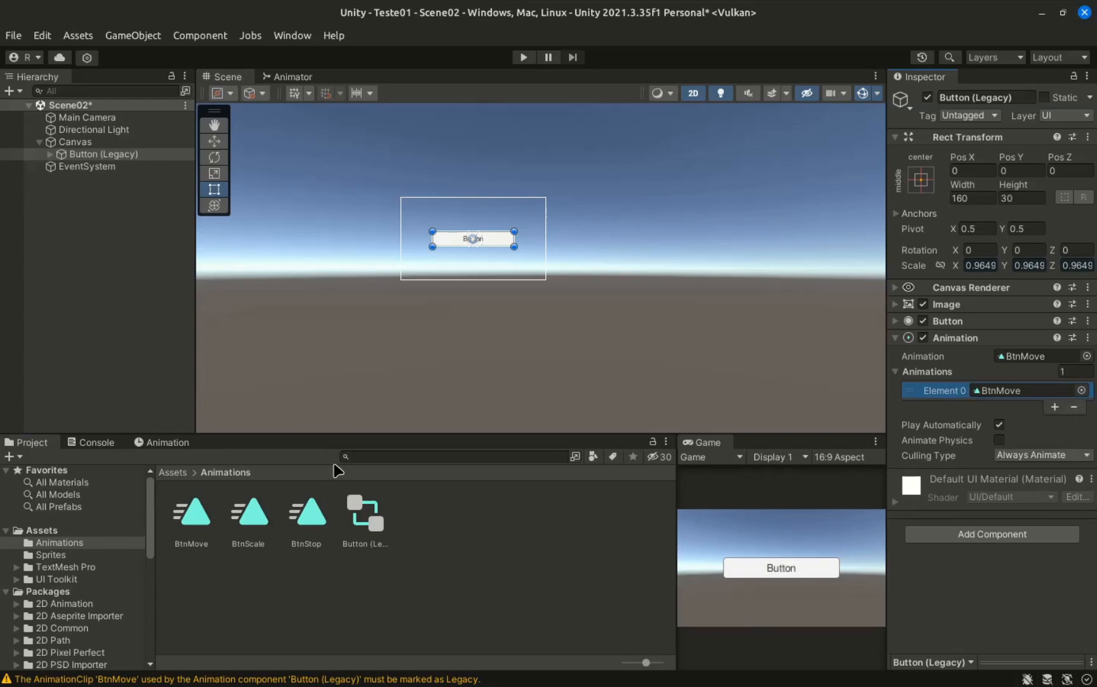
pyautogui.click(200, 521)
pyautogui.keyDown('shift'); pyautogui.click(315, 520); pyautogui.keyUp('shift')
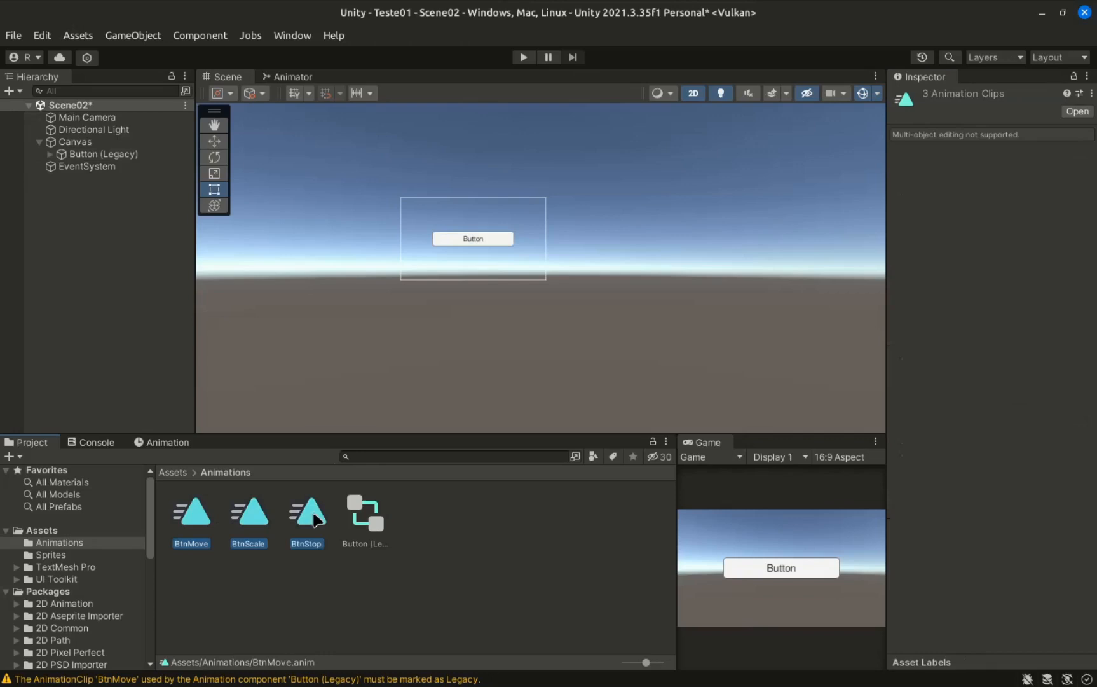
pyautogui.click(101, 154)
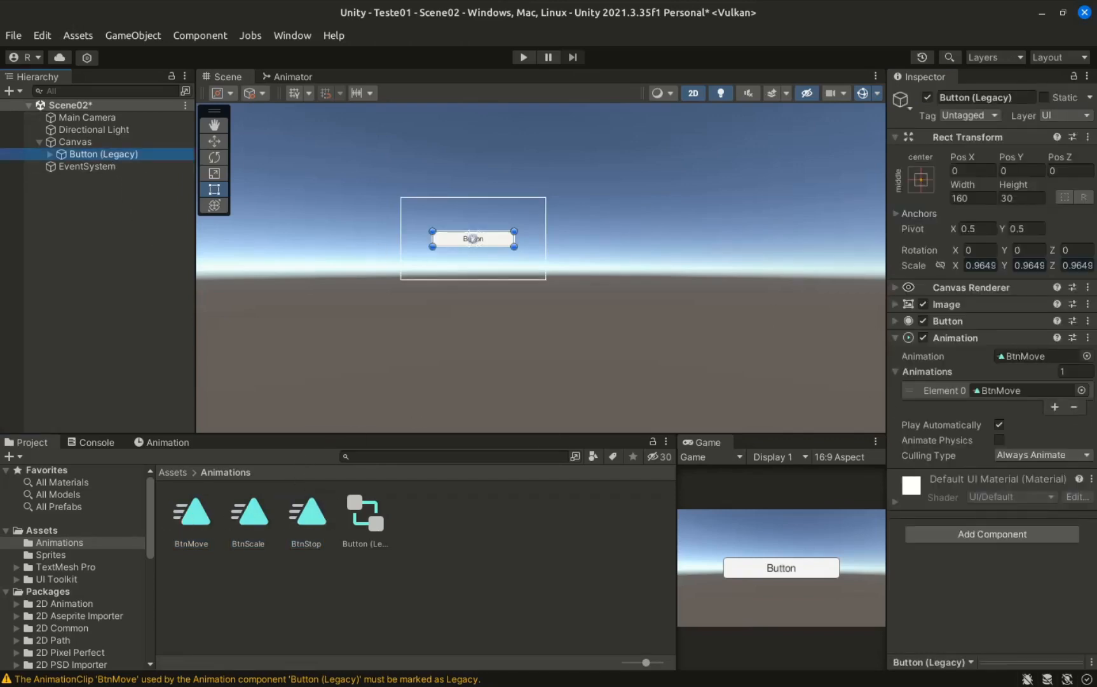
# - Lock the Inspector on the legacy button and empty the Animation component's Animations list
pyautogui.click(1075, 75)
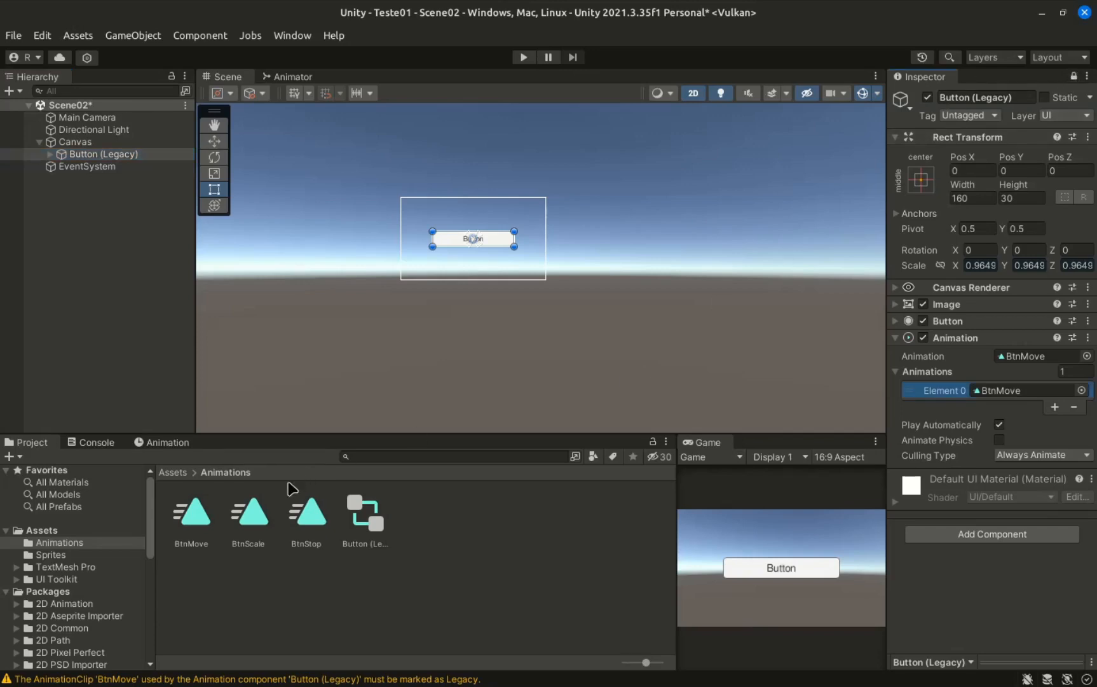
pyautogui.click(205, 522)
pyautogui.keyDown('shift'); pyautogui.click(310, 522); pyautogui.keyUp('shift')
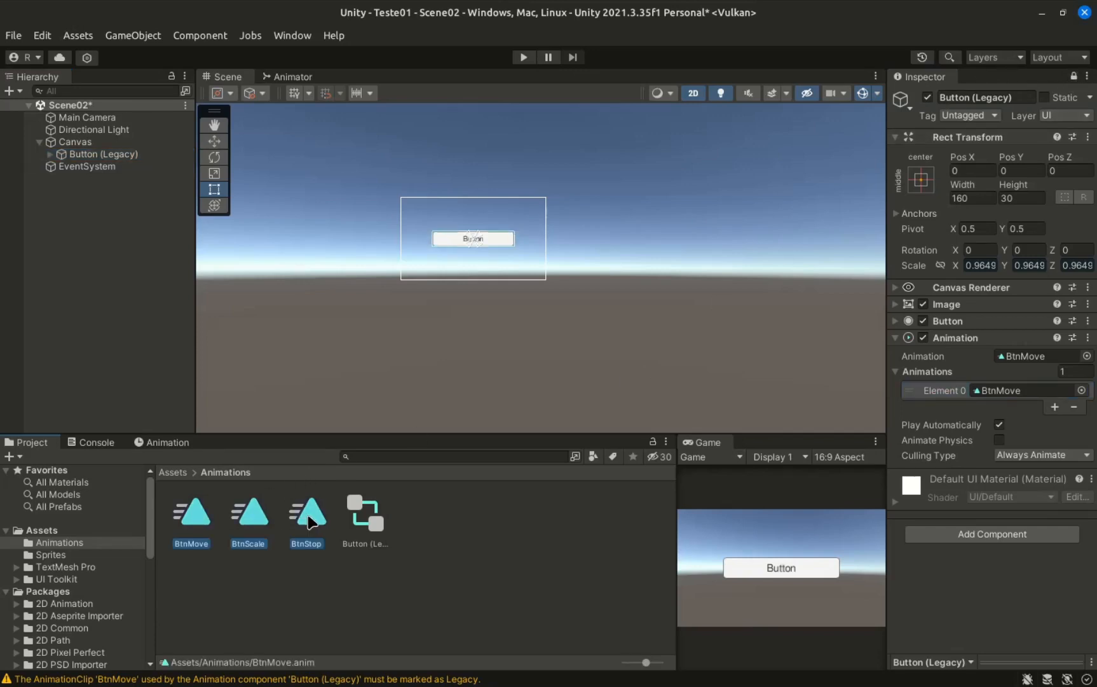
pyautogui.moveTo(308, 517); pyautogui.dragTo(1001, 395)
pyautogui.click(1054, 407)
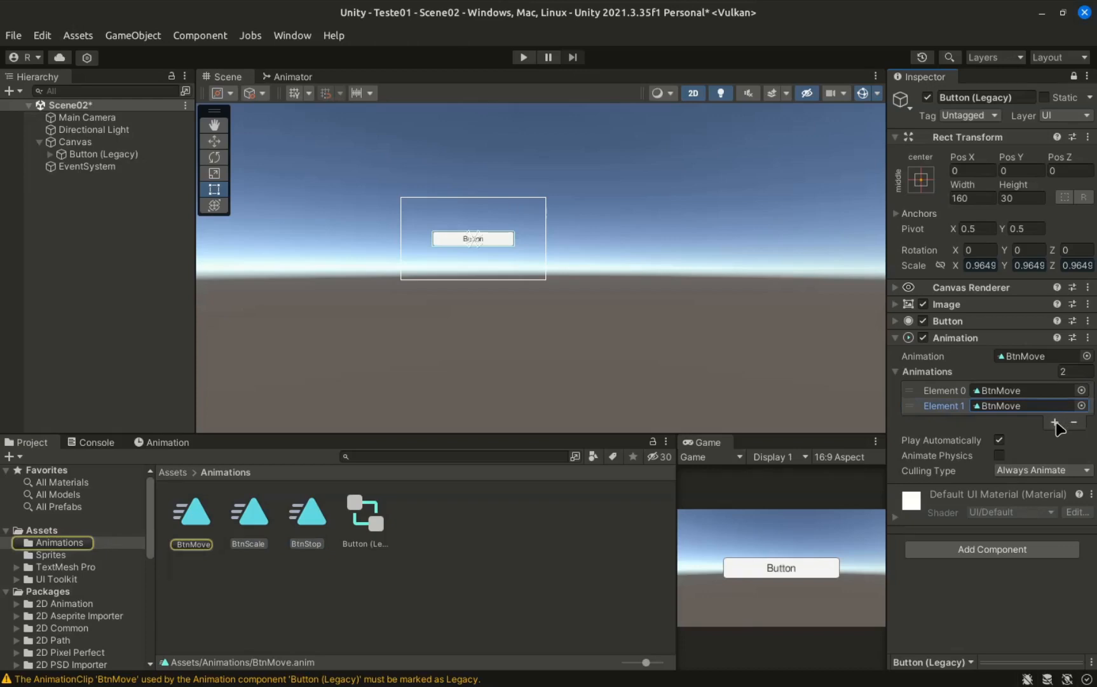
pyautogui.click(1075, 422)
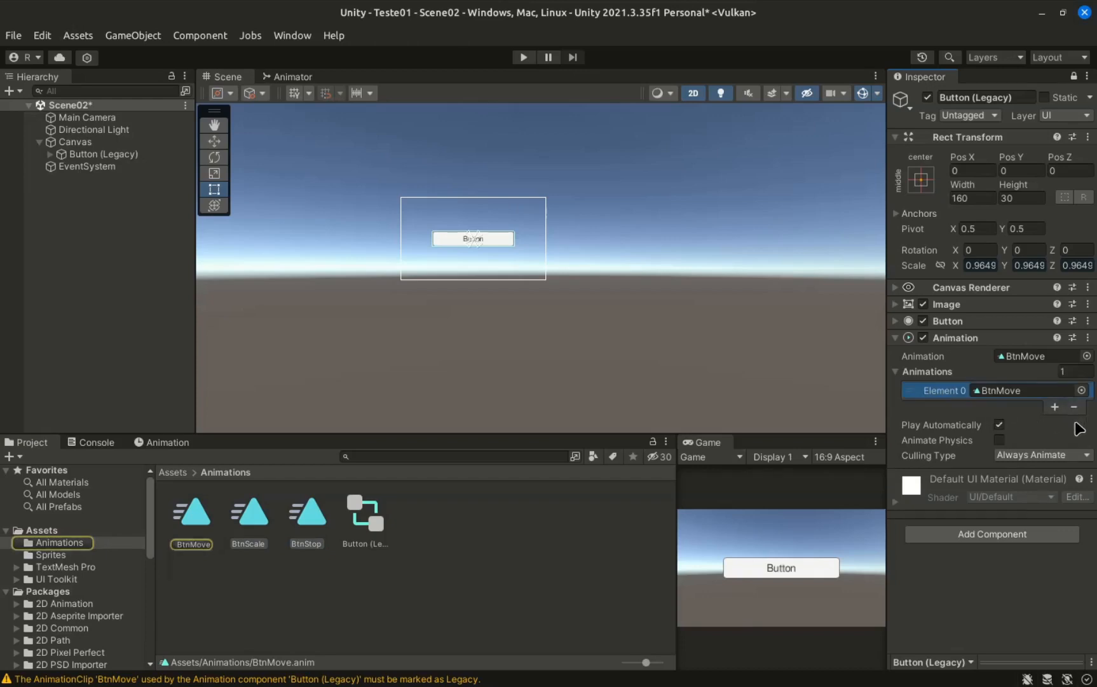
pyautogui.click(1075, 407)
# - Add the BtnMove, BtnScale and BtnStop clips together to the Animation component's empty Animations list
pyautogui.keyDown('shift'); pyautogui.click(316, 516); pyautogui.keyUp('shift')
pyautogui.moveTo(316, 517); pyautogui.dragTo(1075, 376)
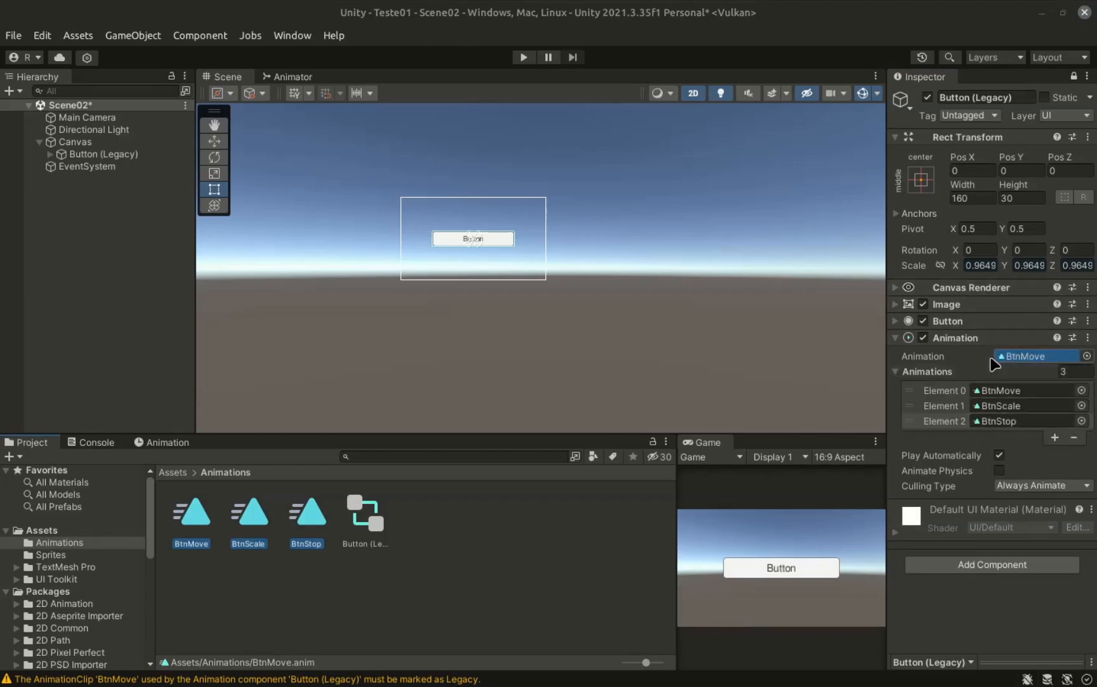
pyautogui.click(503, 572)
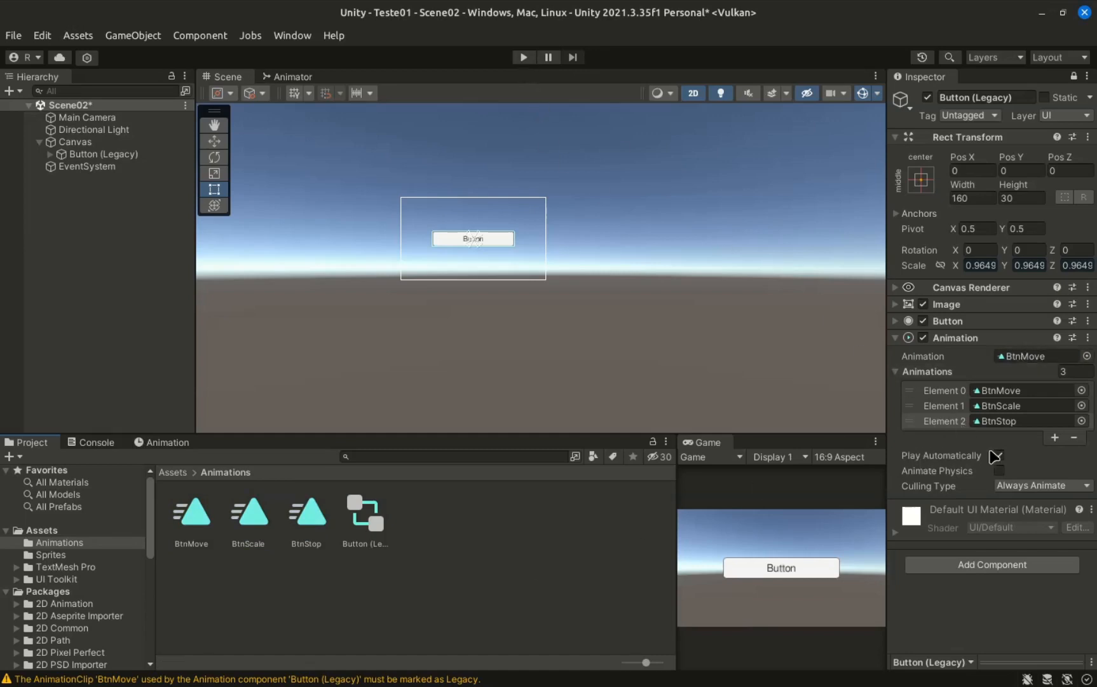
# - Test the scene in Play mode, stop it and check the Console messages about the animation clips
pyautogui.click(524, 57)
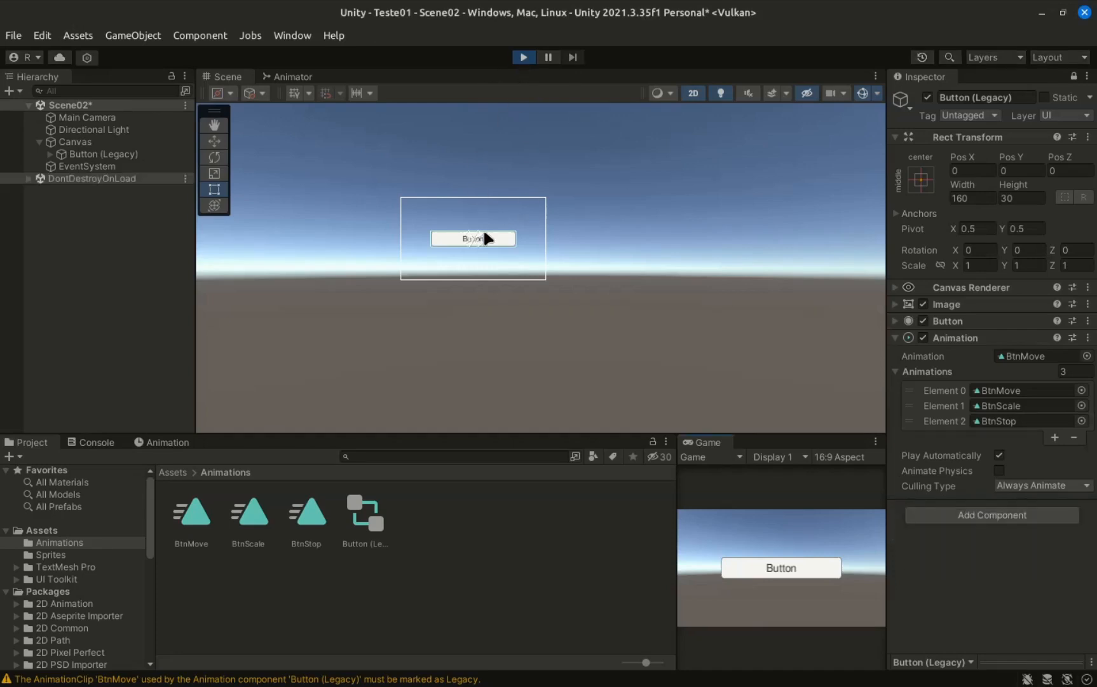
pyautogui.click(524, 57)
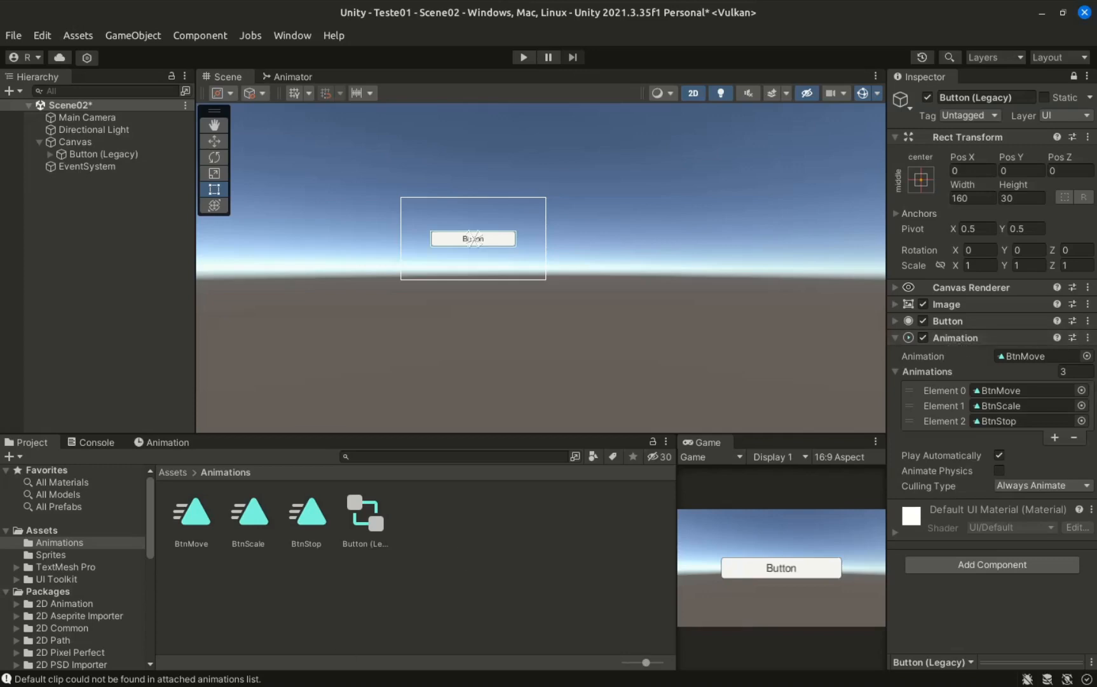
pyautogui.click(97, 442)
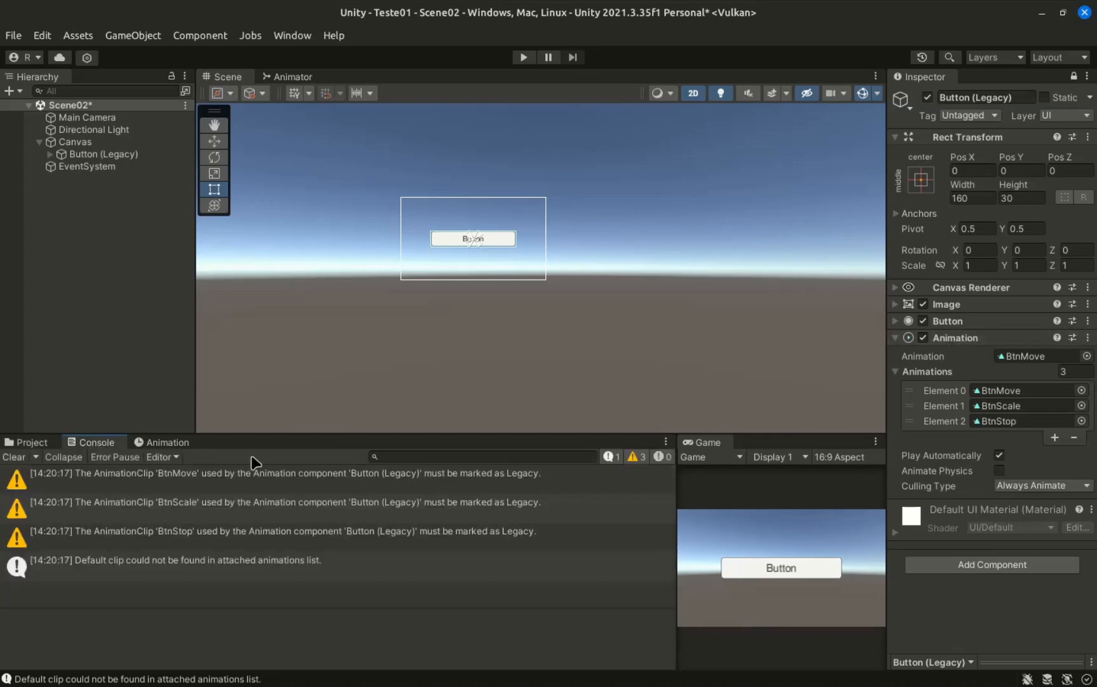
pyautogui.click(29, 442)
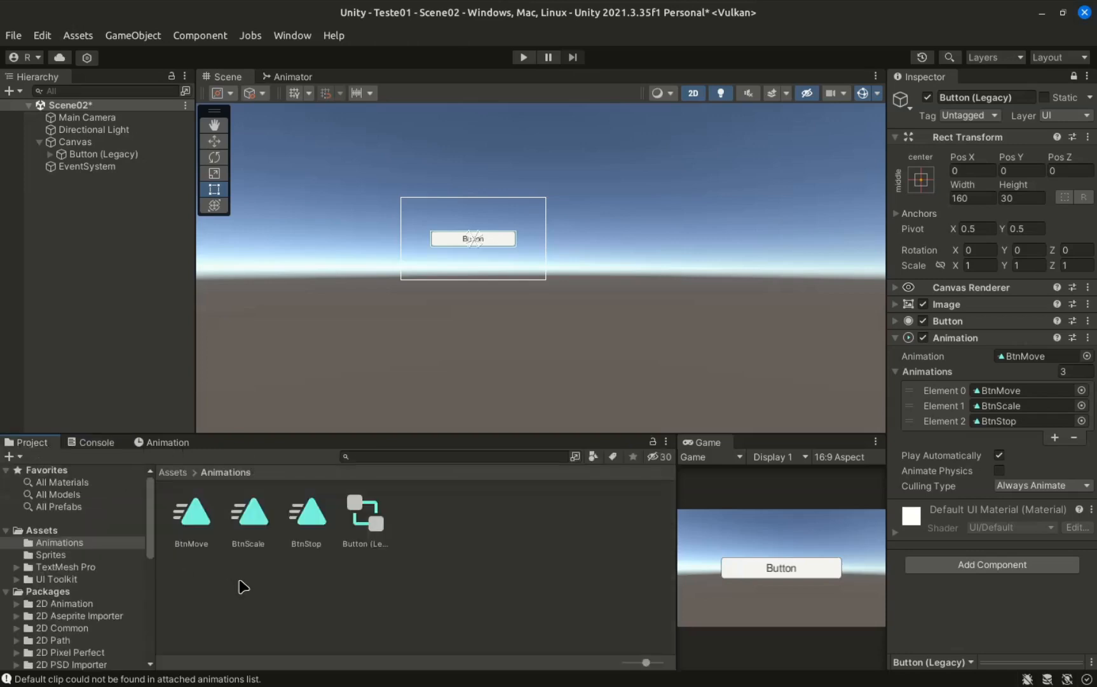
# - Unlock the Inspector, switch it to Debug mode and mark the BtnMove clip as Legacy
pyautogui.click(201, 529)
pyautogui.keyDown('shift'); pyautogui.click(318, 526); pyautogui.keyUp('shift')
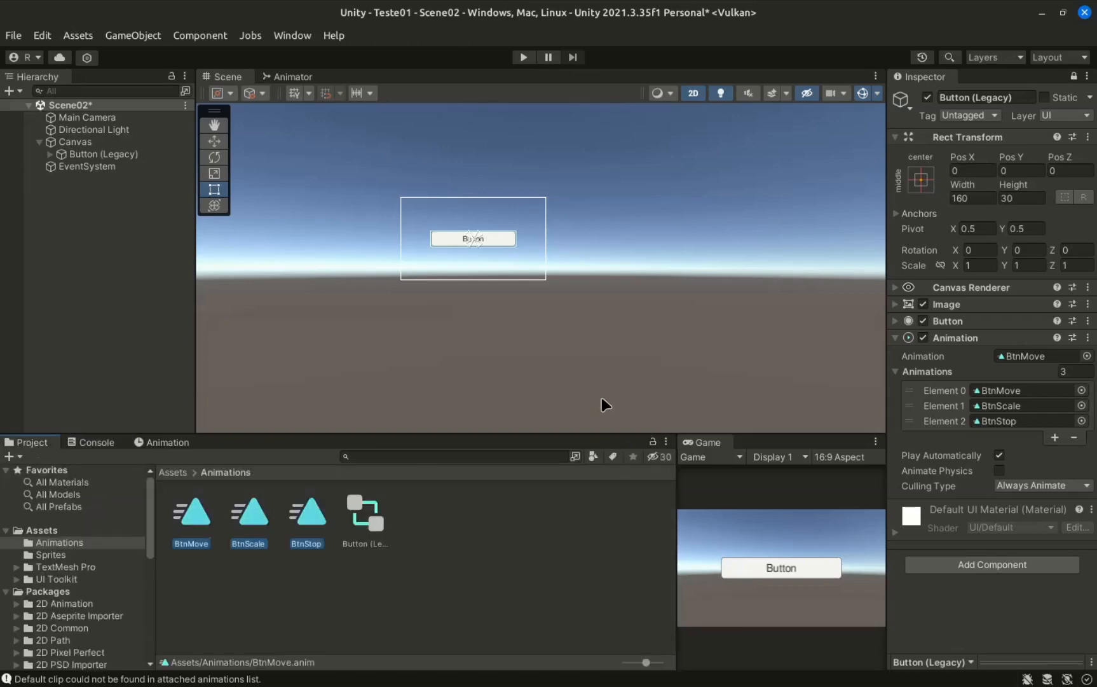
pyautogui.click(192, 514)
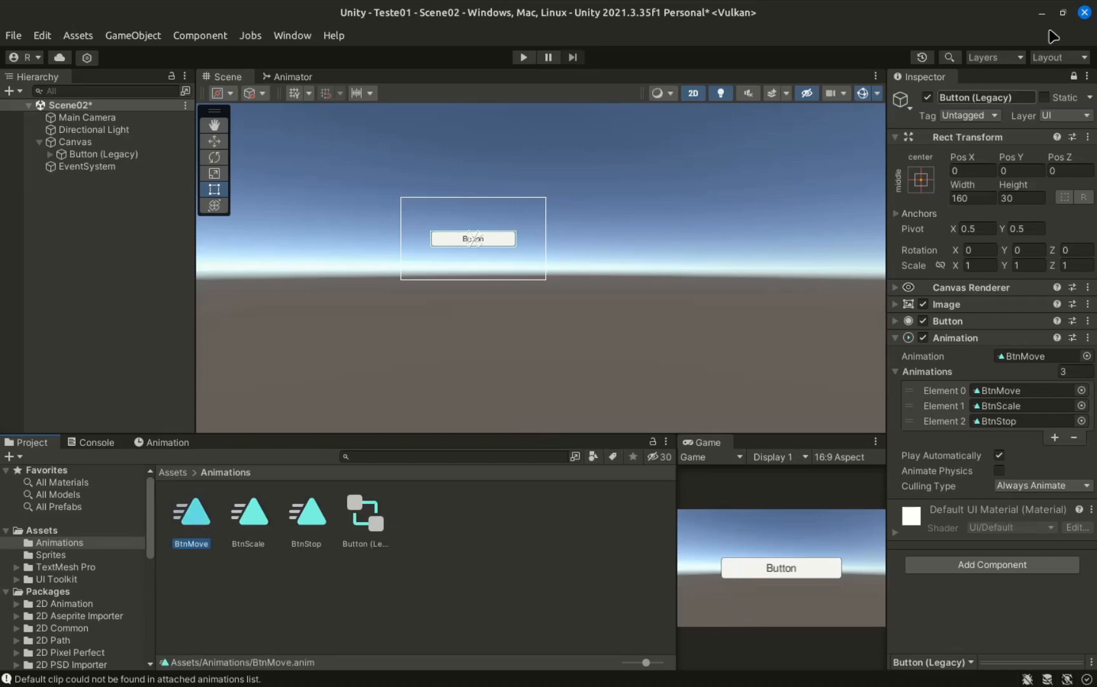
pyautogui.click(1073, 76)
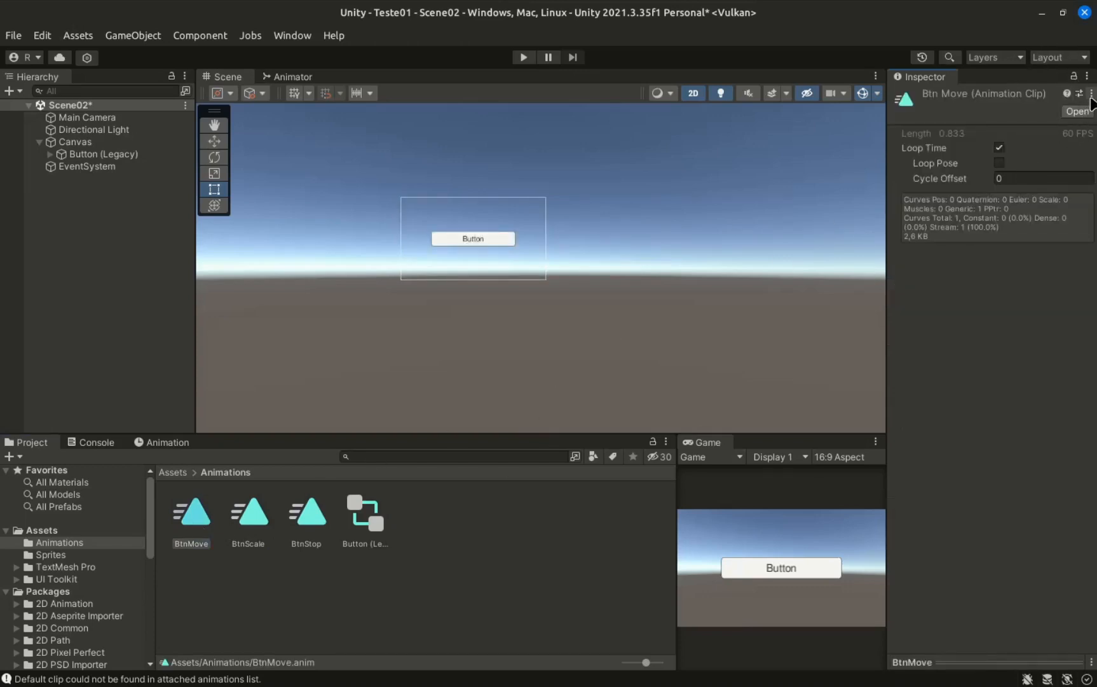
pyautogui.click(1087, 77)
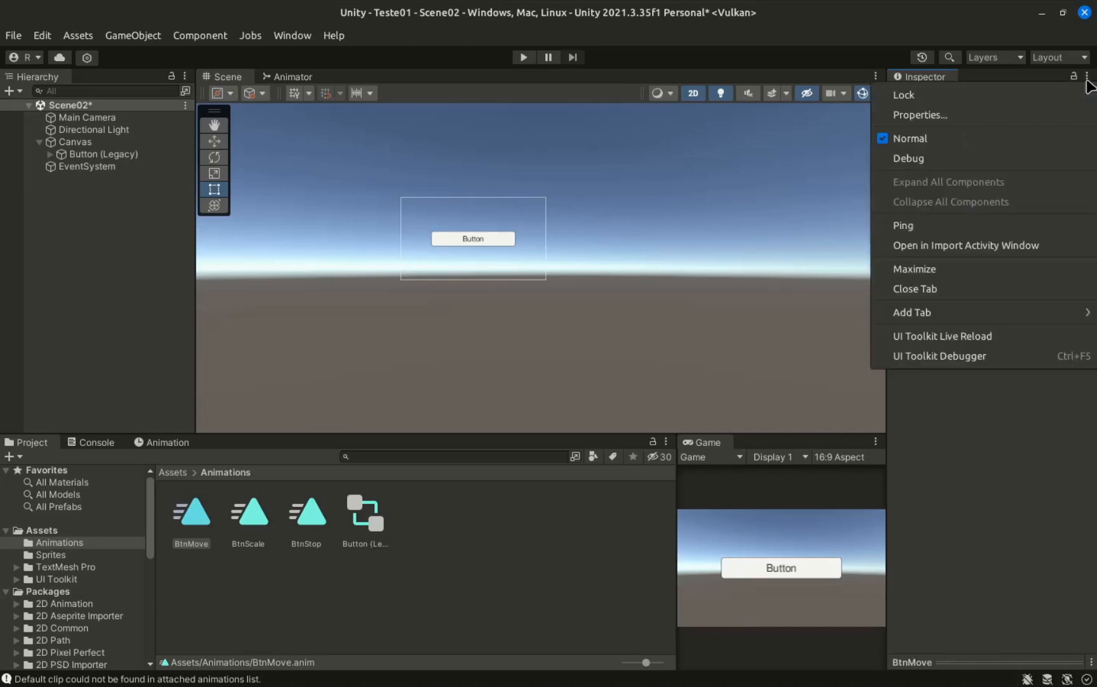
pyautogui.click(934, 160)
pyautogui.click(1000, 165)
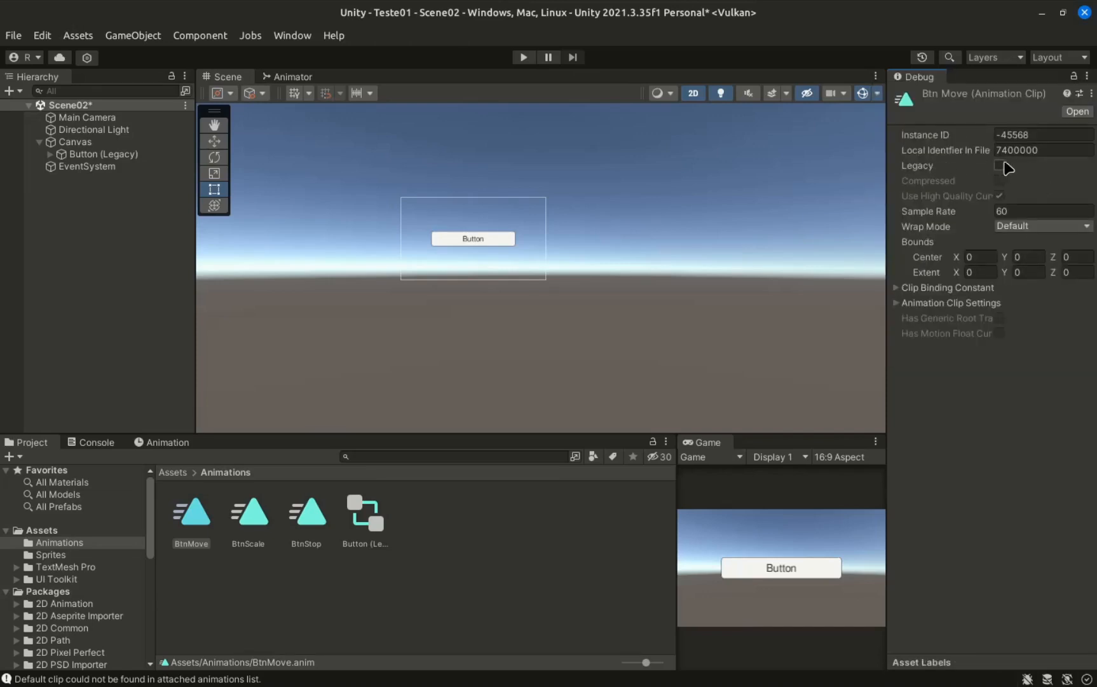
# - Mark the BtnScale and BtnStop clips as Legacy
pyautogui.click(251, 518)
pyautogui.click(999, 165)
pyautogui.click(308, 529)
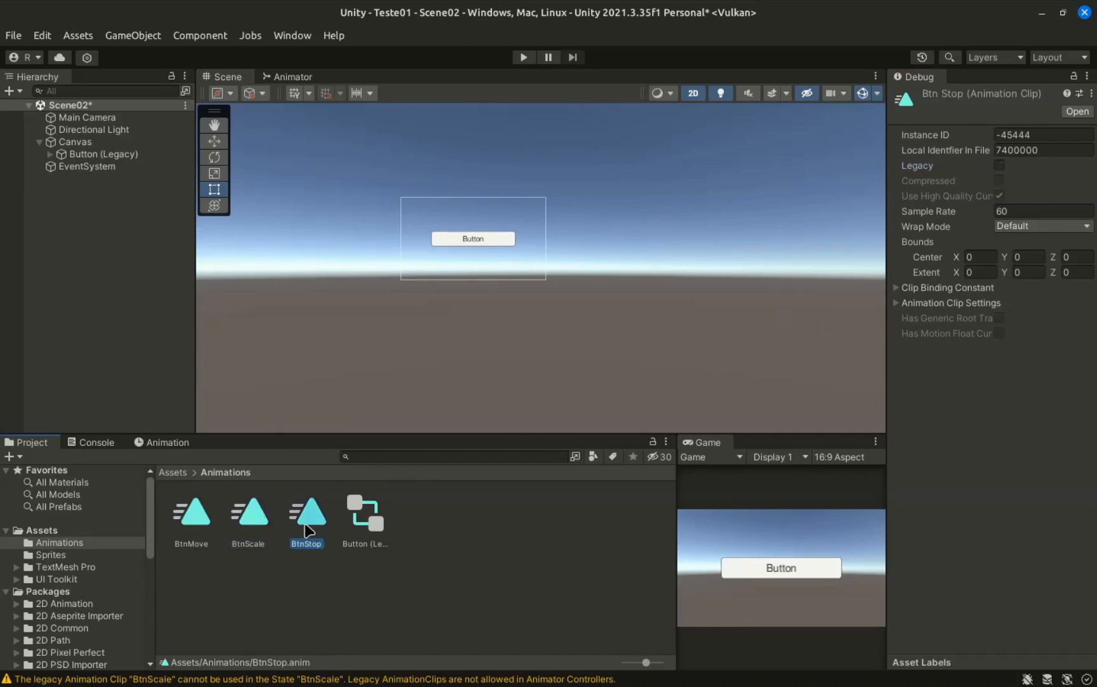
pyautogui.click(1000, 165)
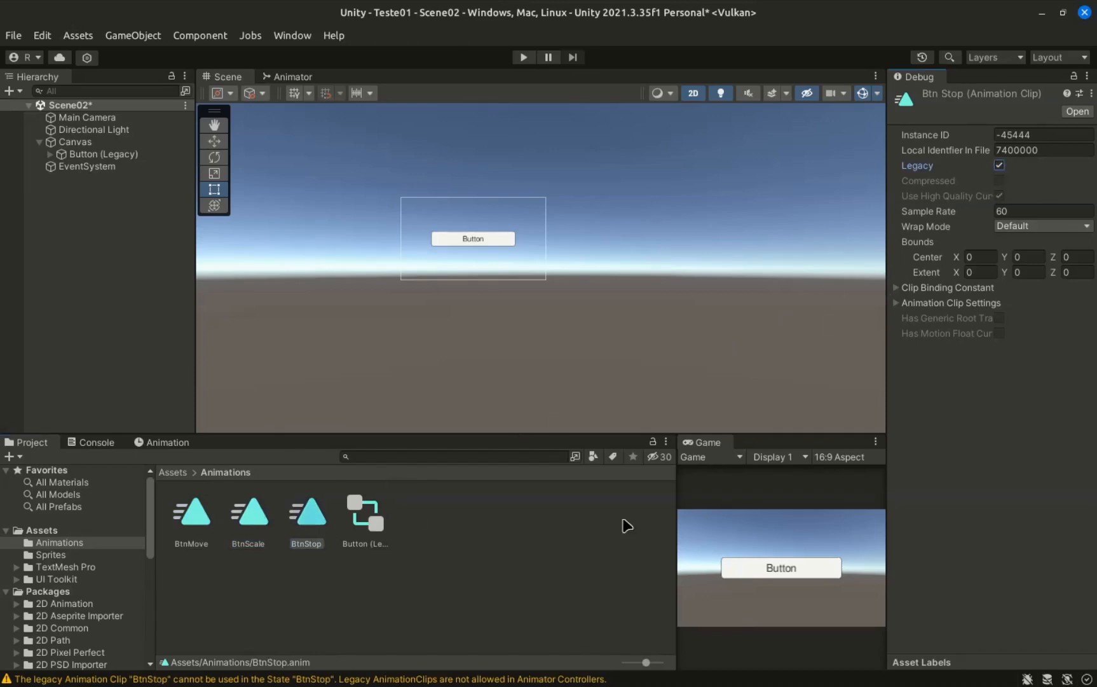
# - Set the Wrap Mode of BtnMove to Once and that of BtnScale to Ping Pong
pyautogui.click(201, 517)
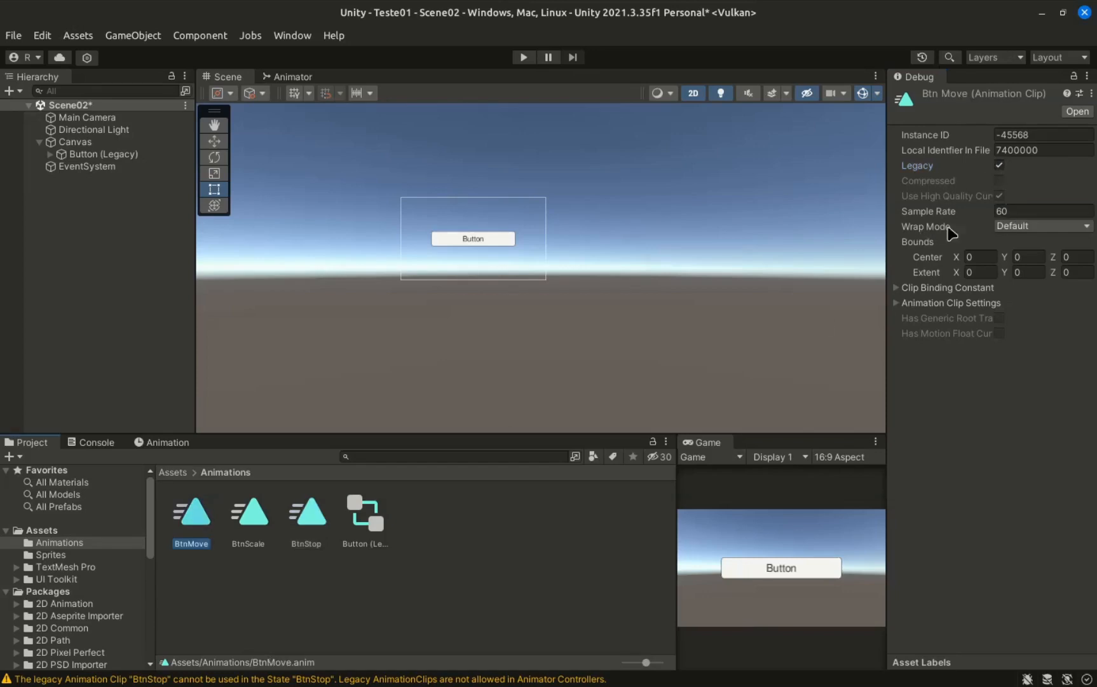
pyautogui.click(1023, 227)
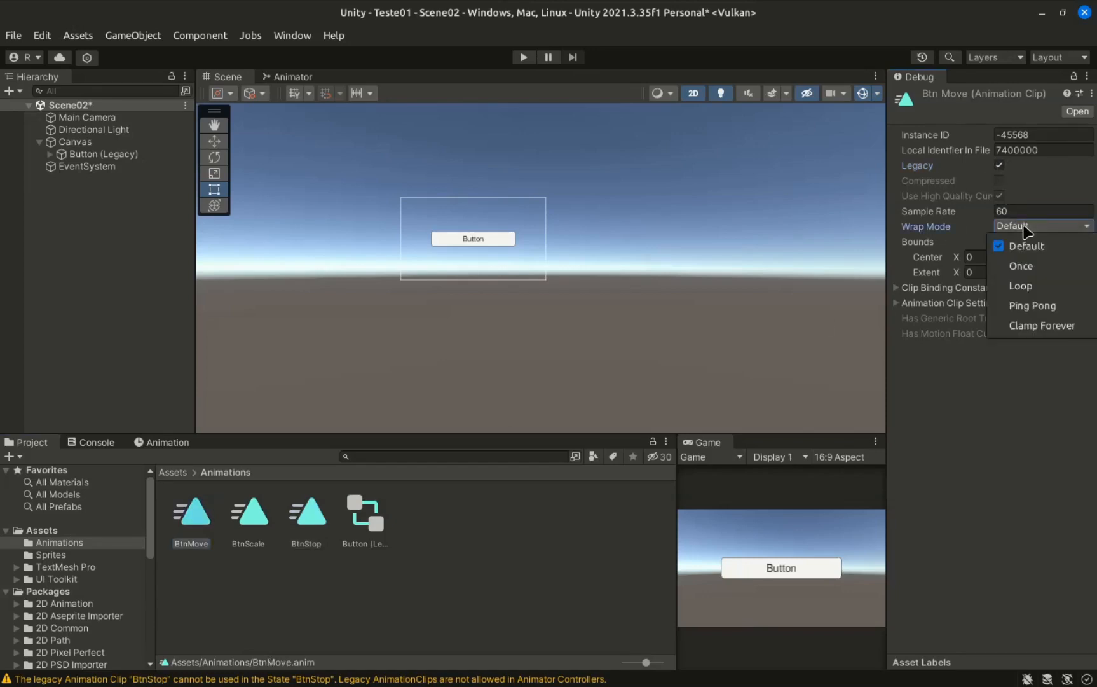
pyautogui.click(1021, 267)
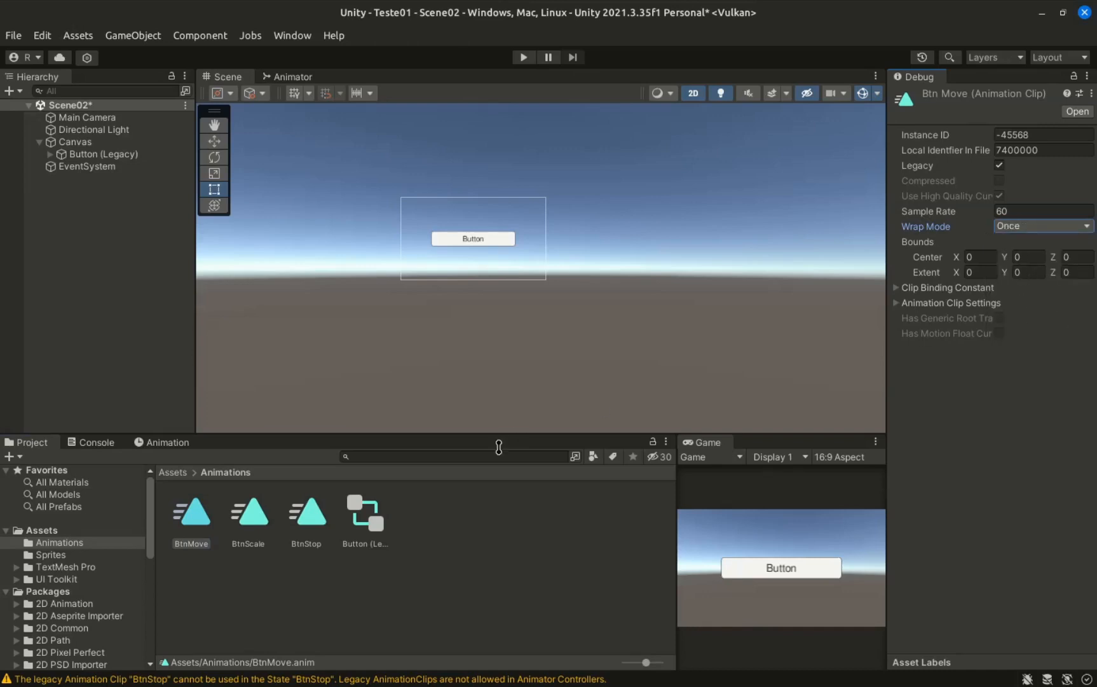
pyautogui.click(258, 518)
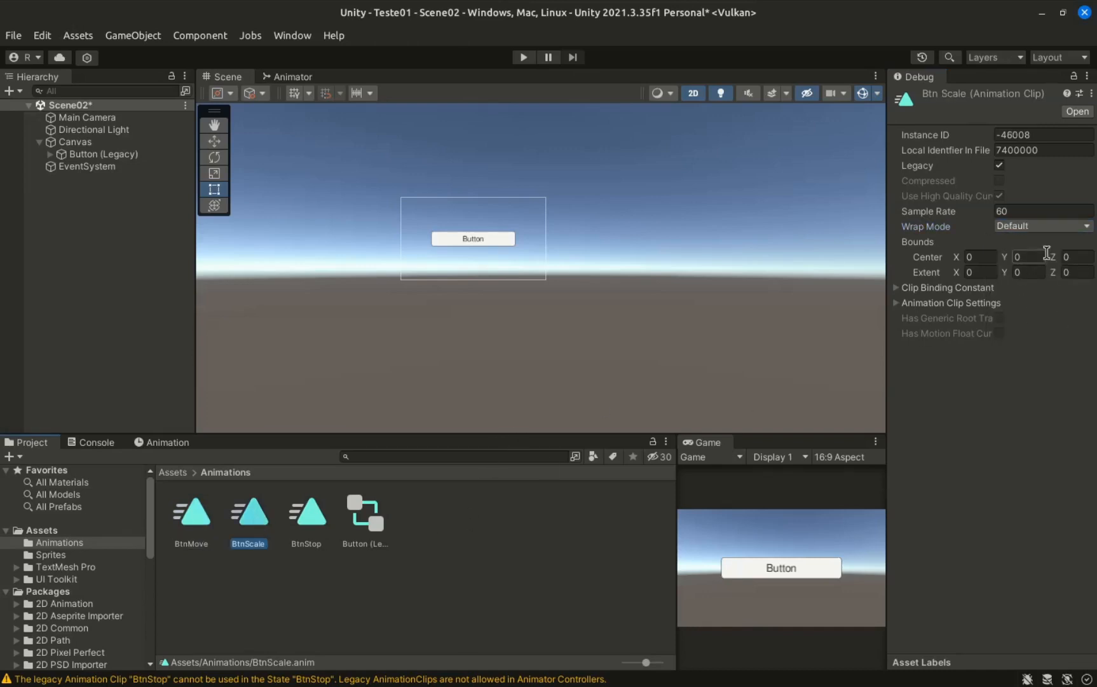
pyautogui.click(1004, 233)
pyautogui.click(1030, 227)
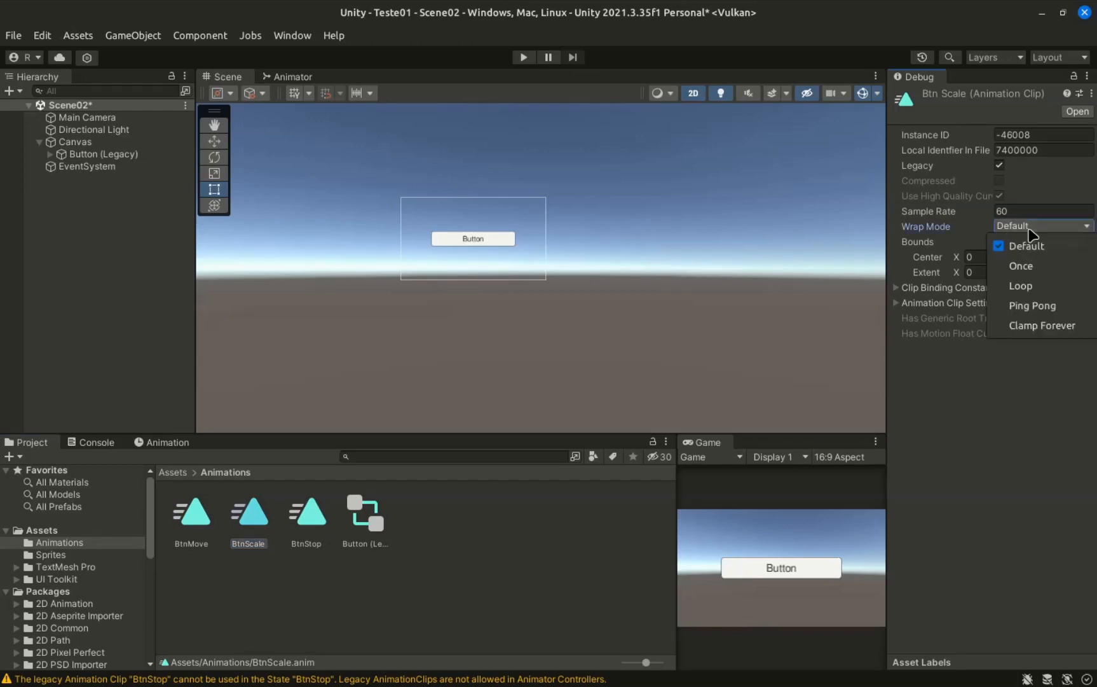
pyautogui.click(1046, 307)
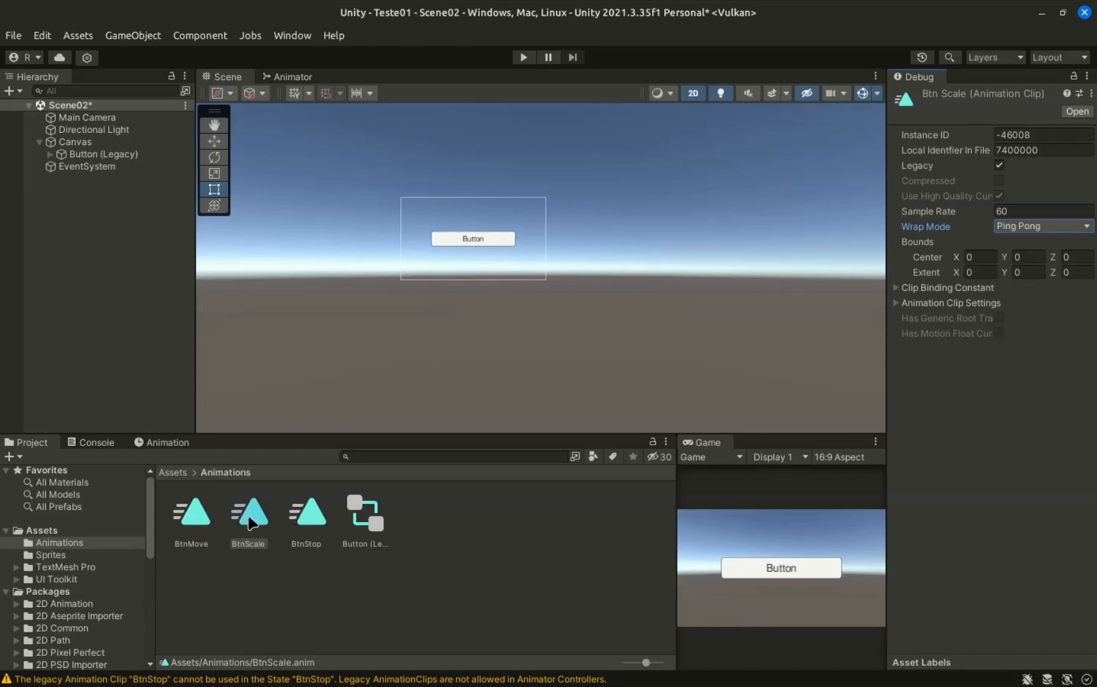
# - Play the BtnMove clip on the legacy button in the Animation window, then stop the preview
pyautogui.click(164, 442)
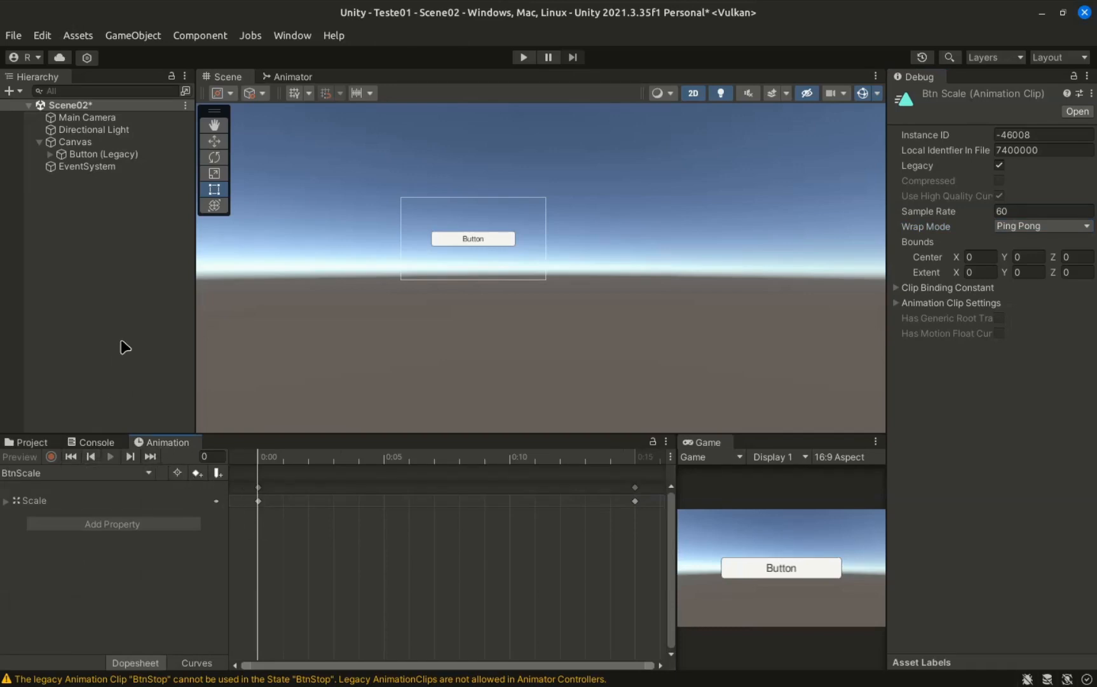
pyautogui.click(105, 155)
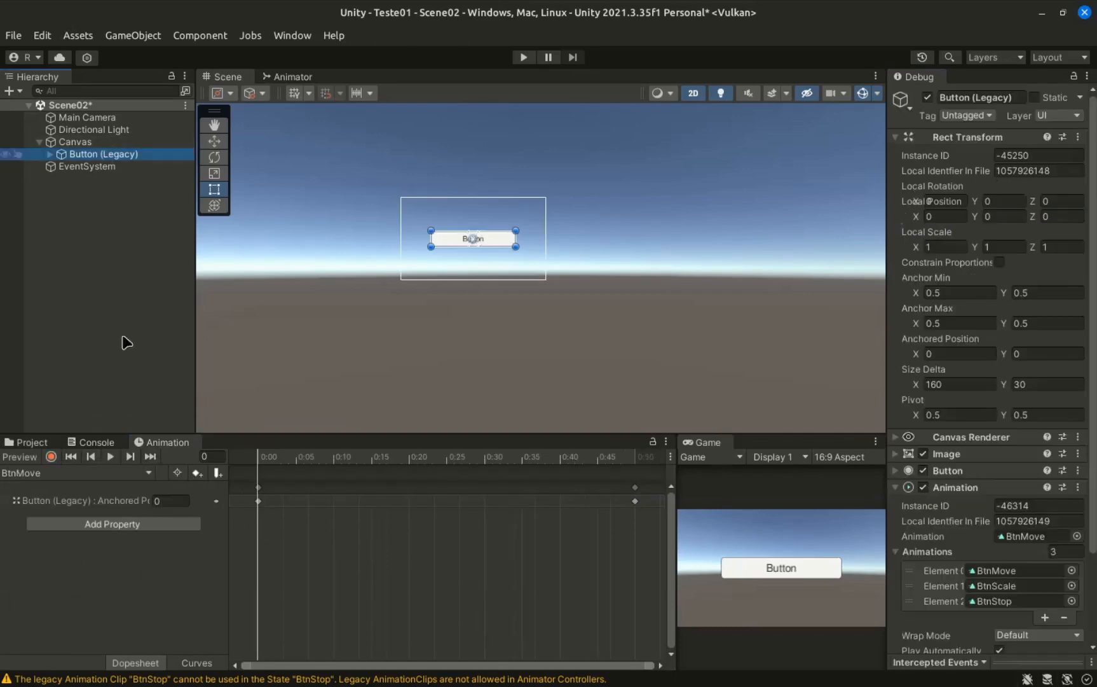
pyautogui.click(110, 456)
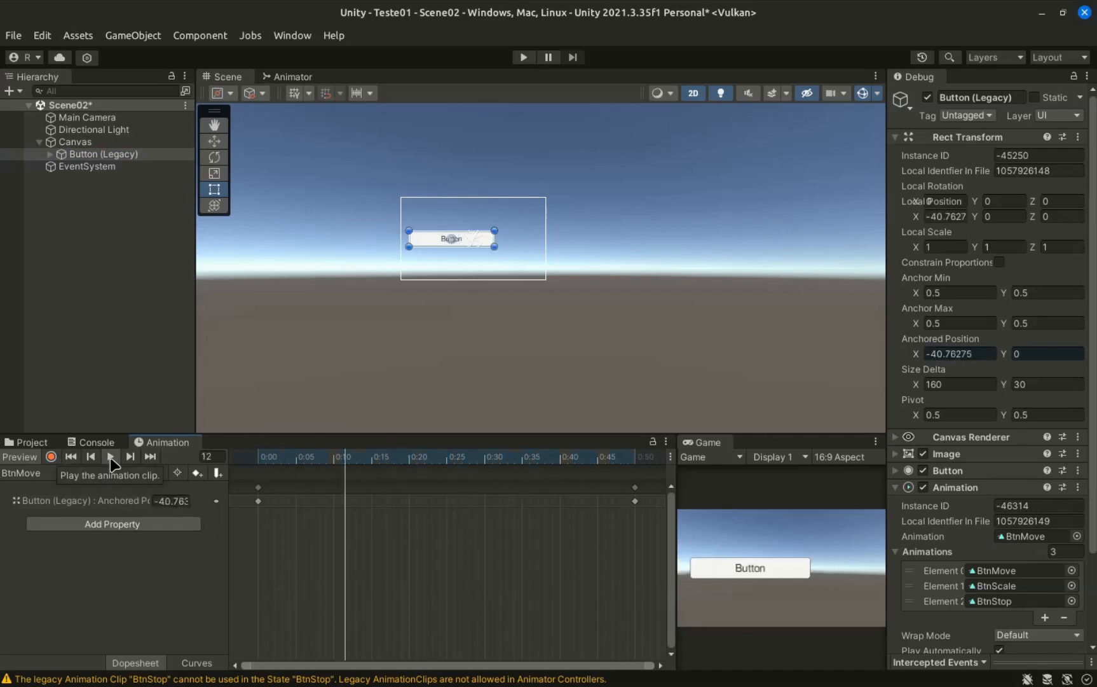
pyautogui.click(111, 456)
# - Switch the Animation window to the BtnScale clip and preview its playback on the legacy button
pyautogui.click(63, 473)
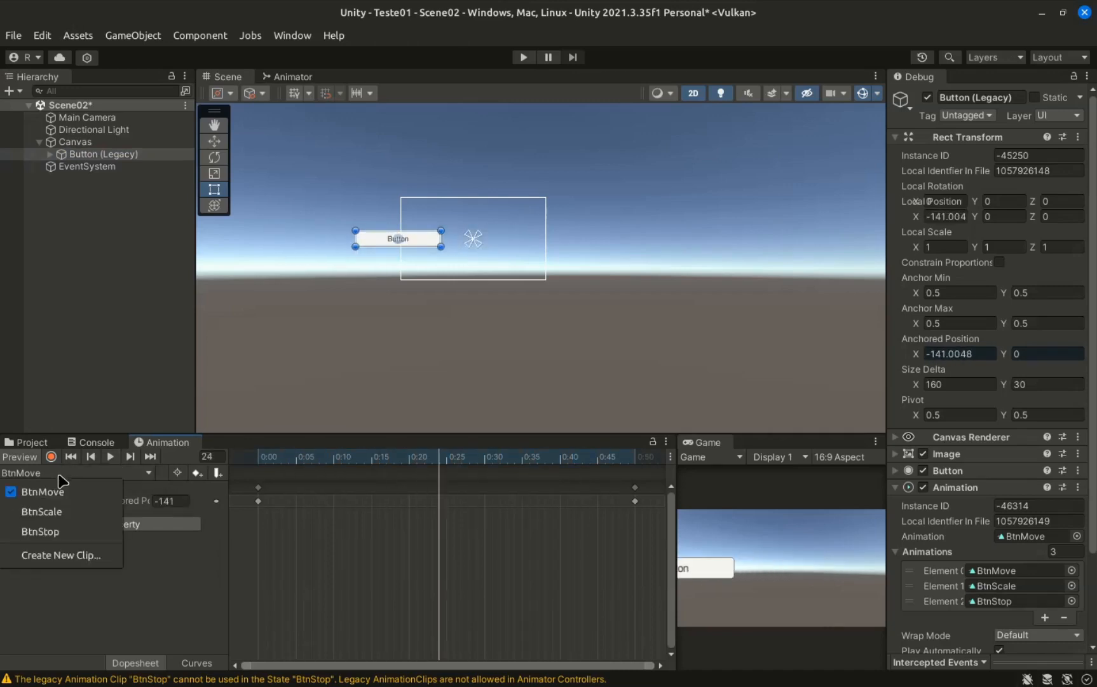
pyautogui.click(63, 512)
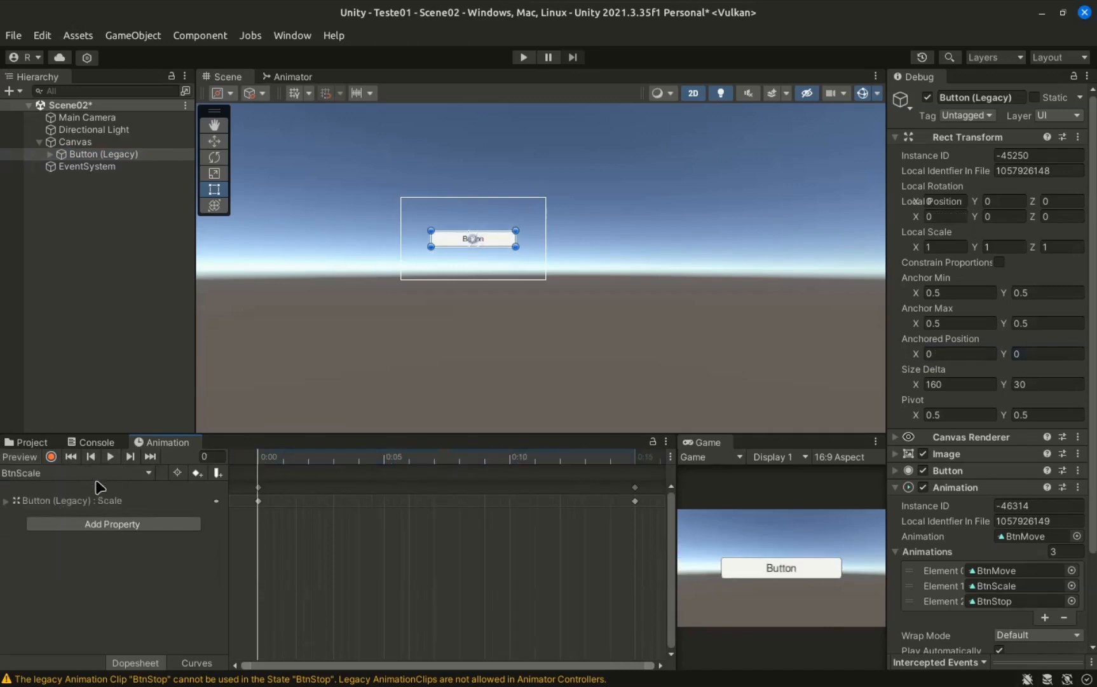
pyautogui.click(64, 473)
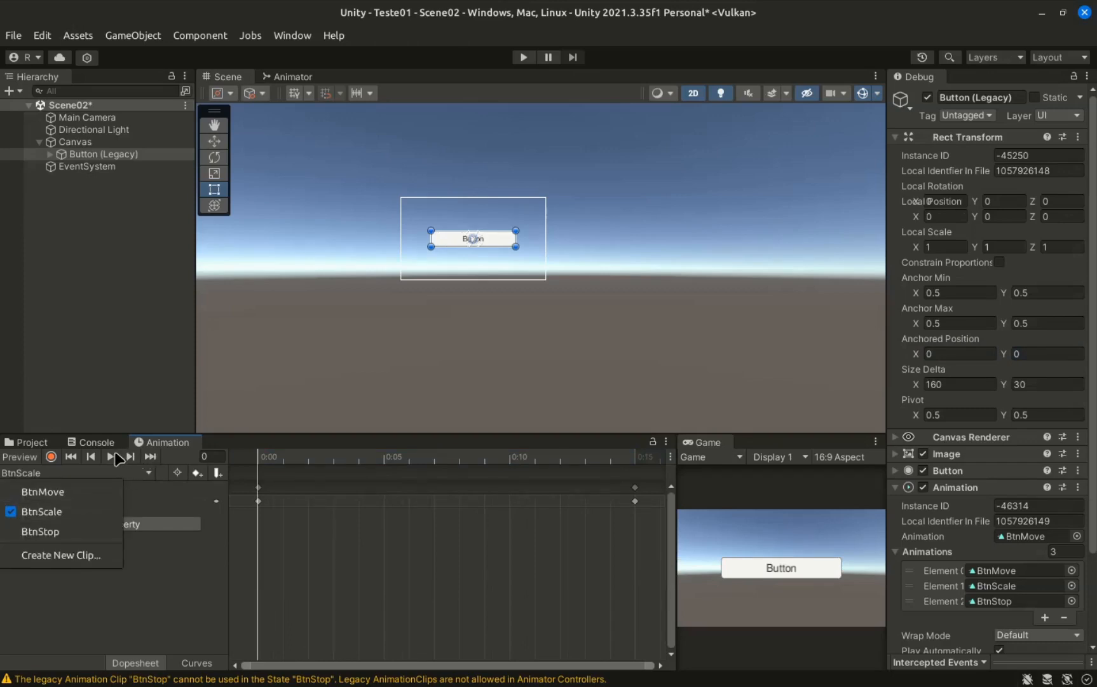
pyautogui.click(116, 458)
pyautogui.click(117, 457)
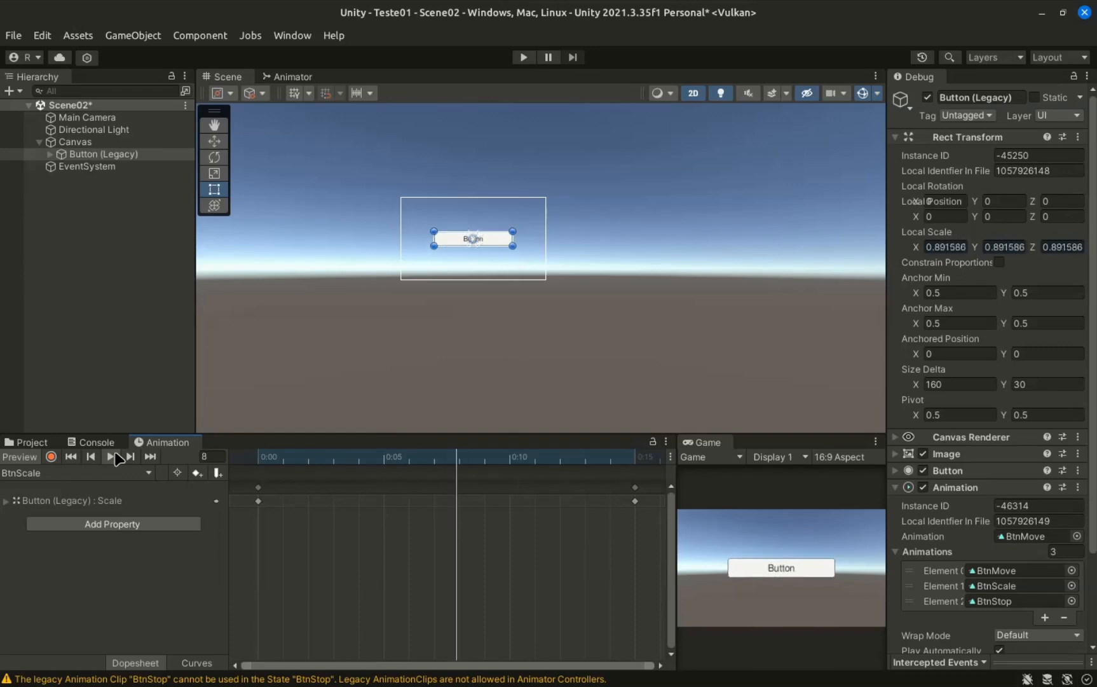
pyautogui.click(111, 456)
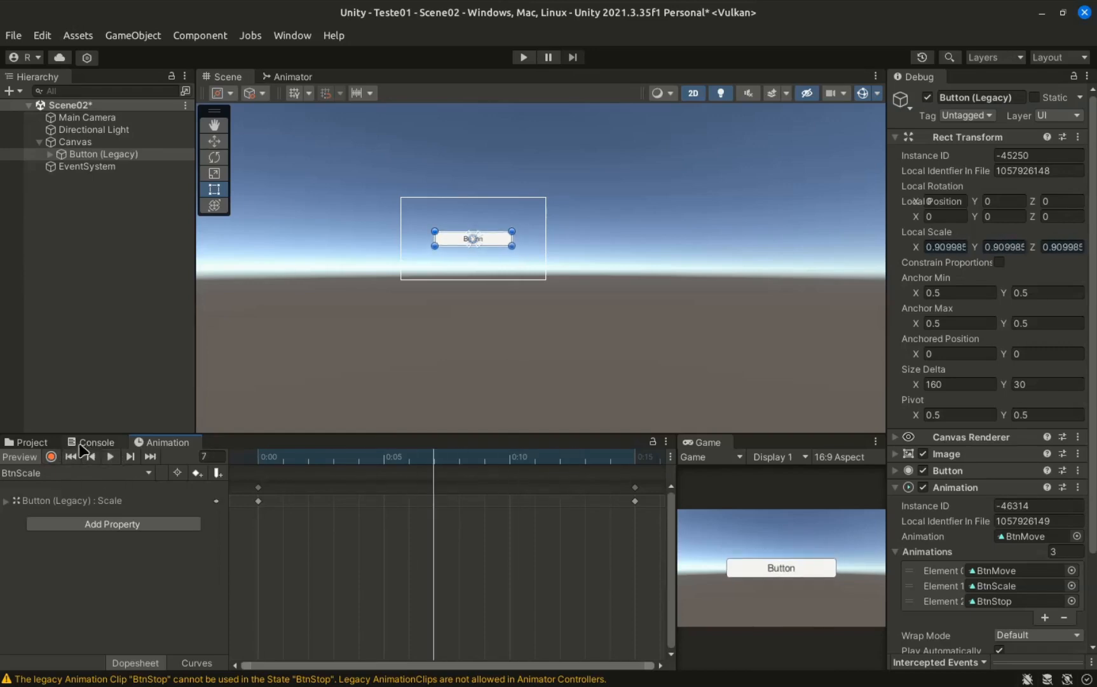
# - Set the Wrap Mode of the BtnStop clip to Loop, review the other wrap options and deselect the clip
pyautogui.click(33, 442)
pyautogui.click(309, 527)
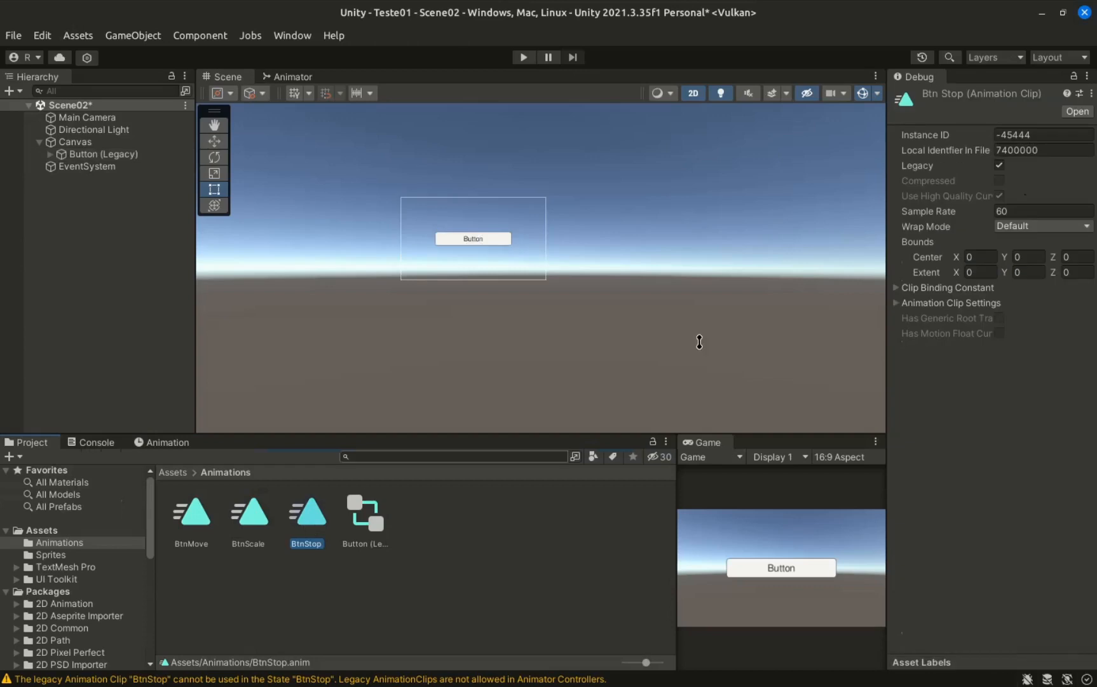
pyautogui.click(1022, 227)
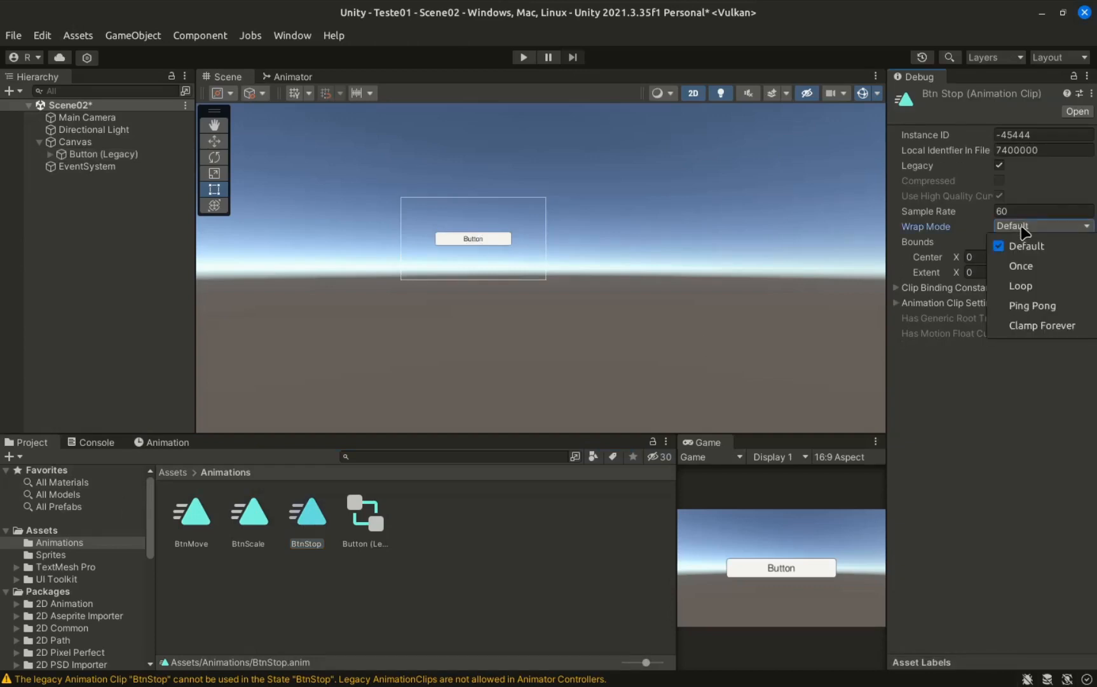
pyautogui.click(1021, 285)
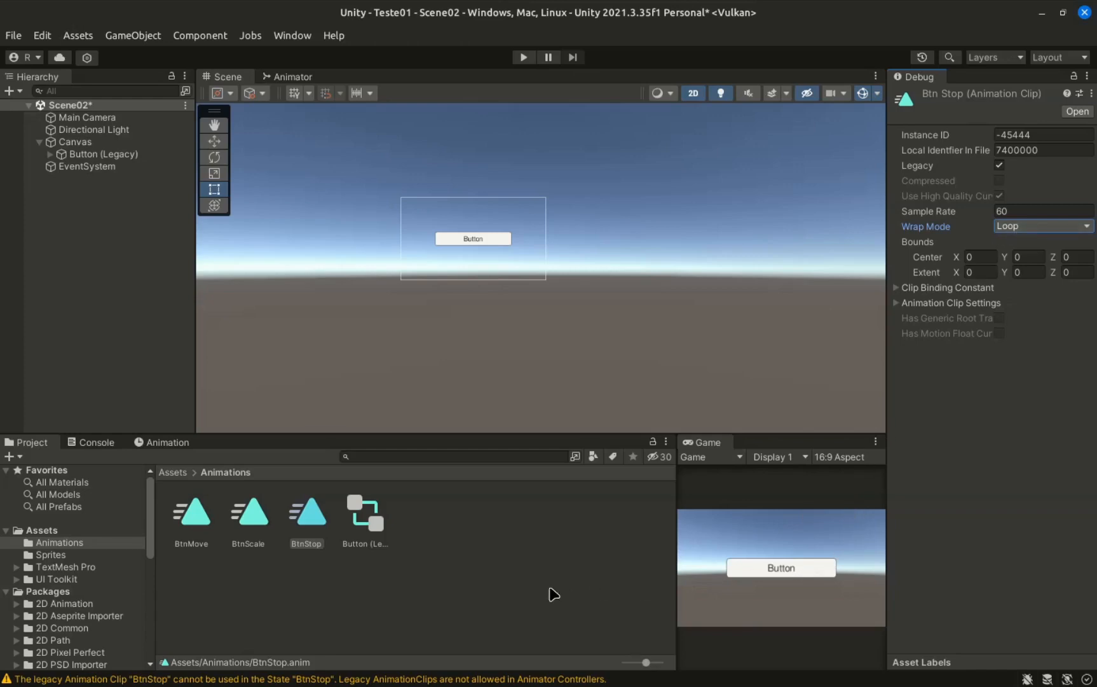
pyautogui.click(1030, 227)
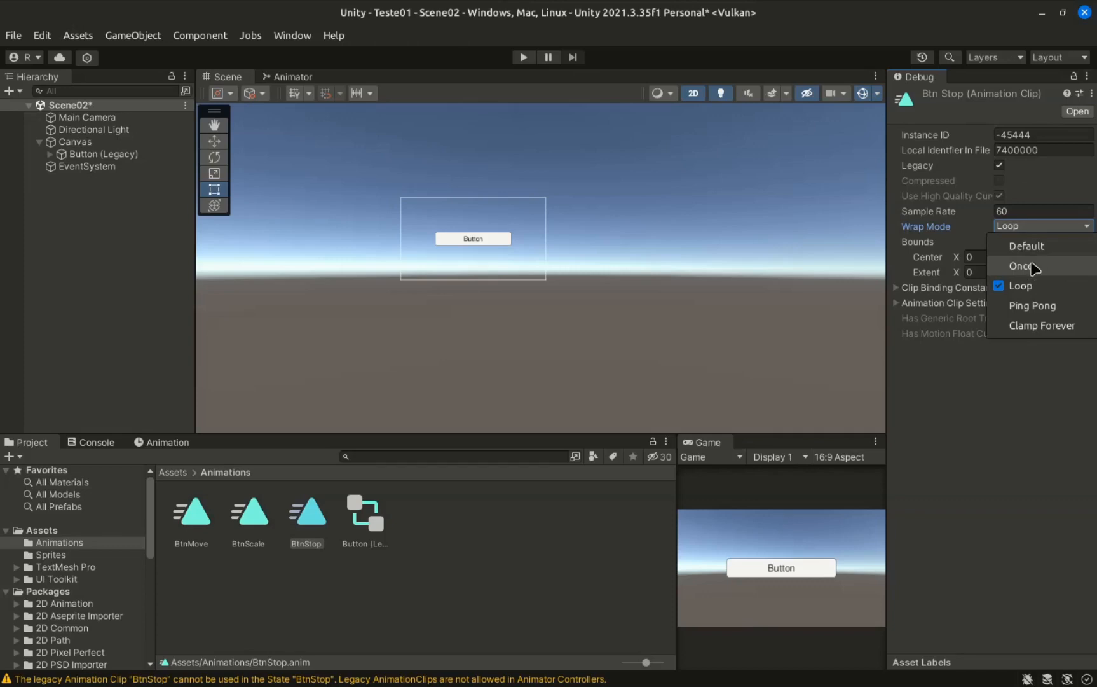
pyautogui.click(989, 426)
pyautogui.click(379, 606)
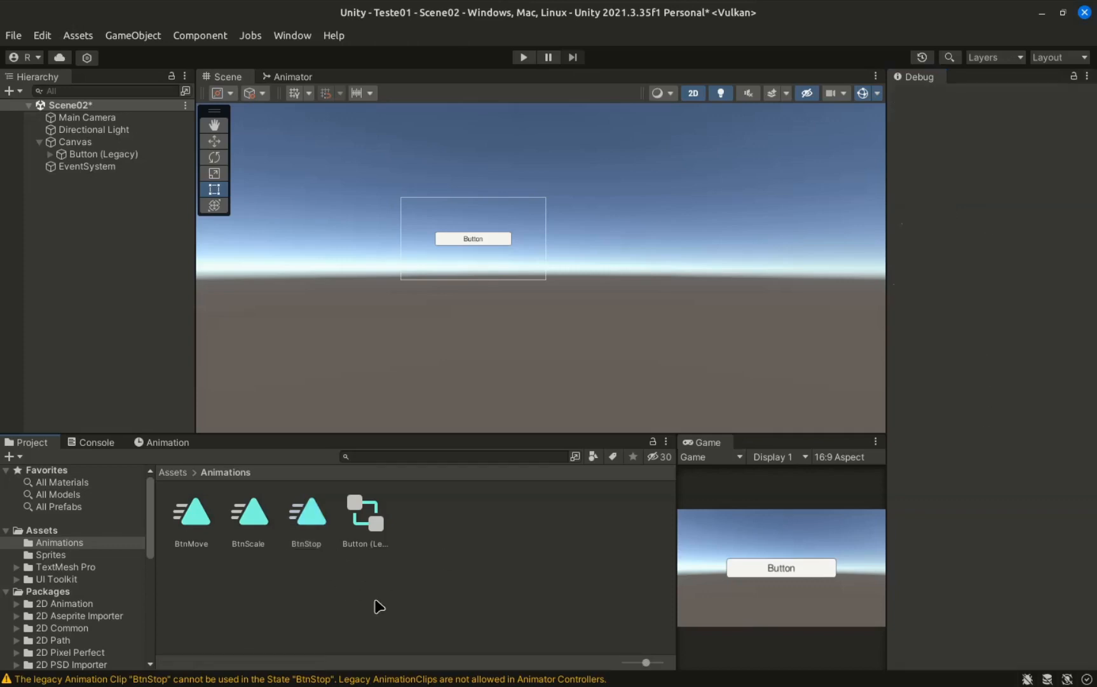
# - Return the Inspector to Normal mode for the legacy button and play-test the scene with its BtnMove animation
pyautogui.click(95, 154)
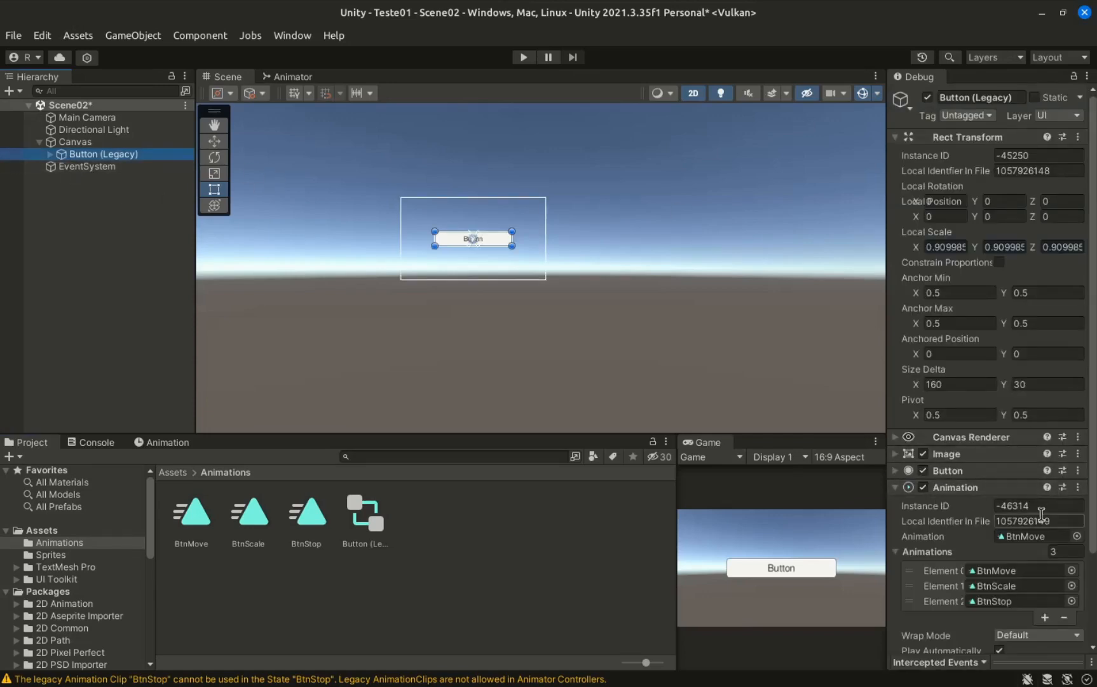
pyautogui.click(1086, 77)
pyautogui.click(1005, 154)
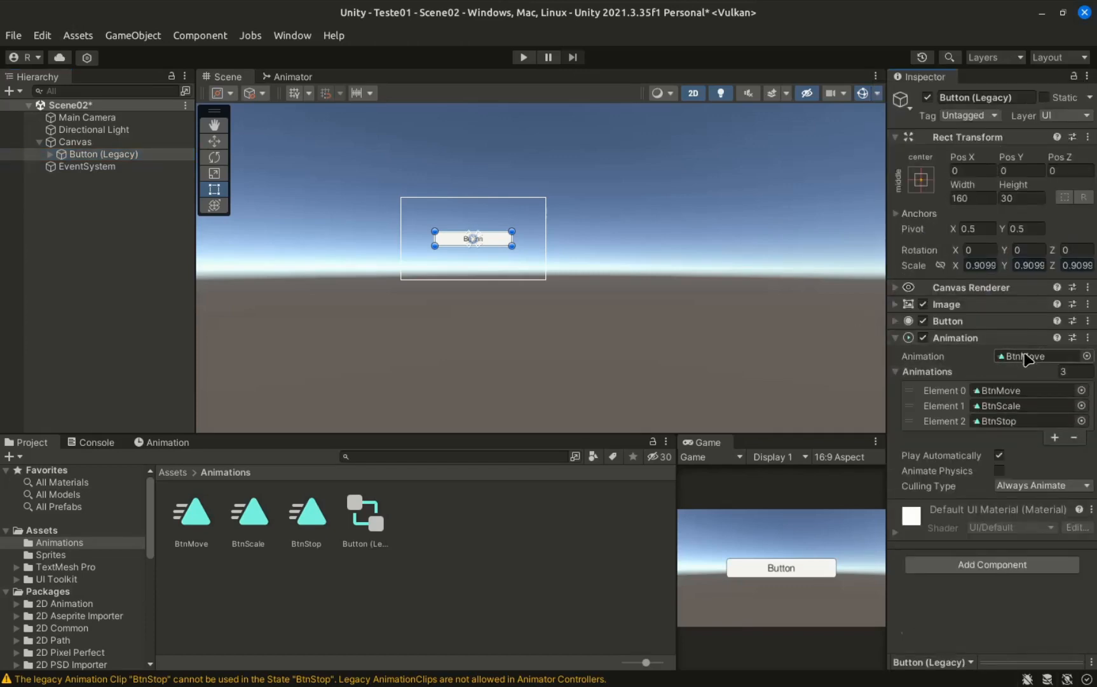
pyautogui.click(523, 58)
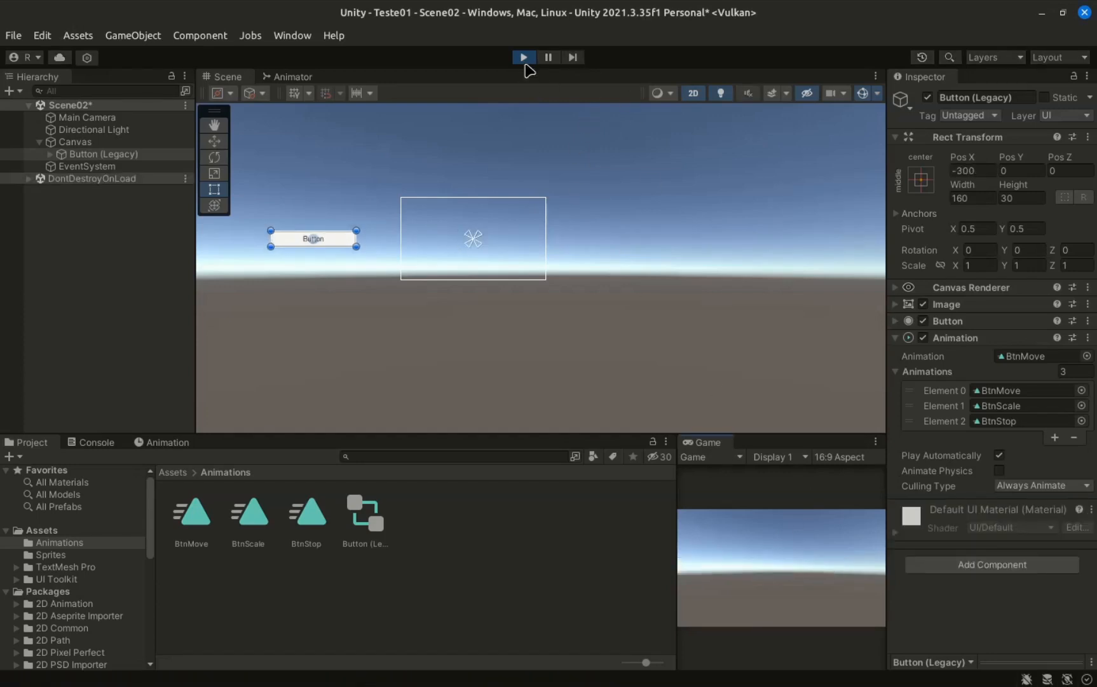
pyautogui.click(523, 57)
# - Assign BtnScale as the default clip of the legacy button's Animation component and play-test the scene
pyautogui.moveTo(257, 527); pyautogui.dragTo(1018, 356)
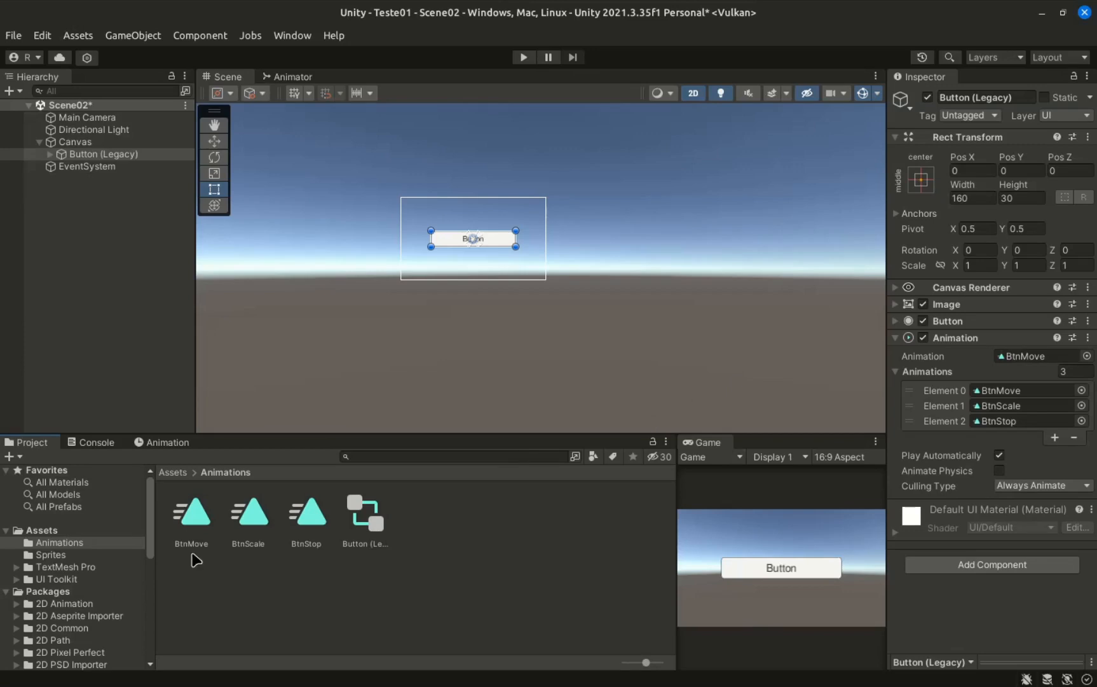
pyautogui.moveTo(251, 529); pyautogui.dragTo(1016, 356)
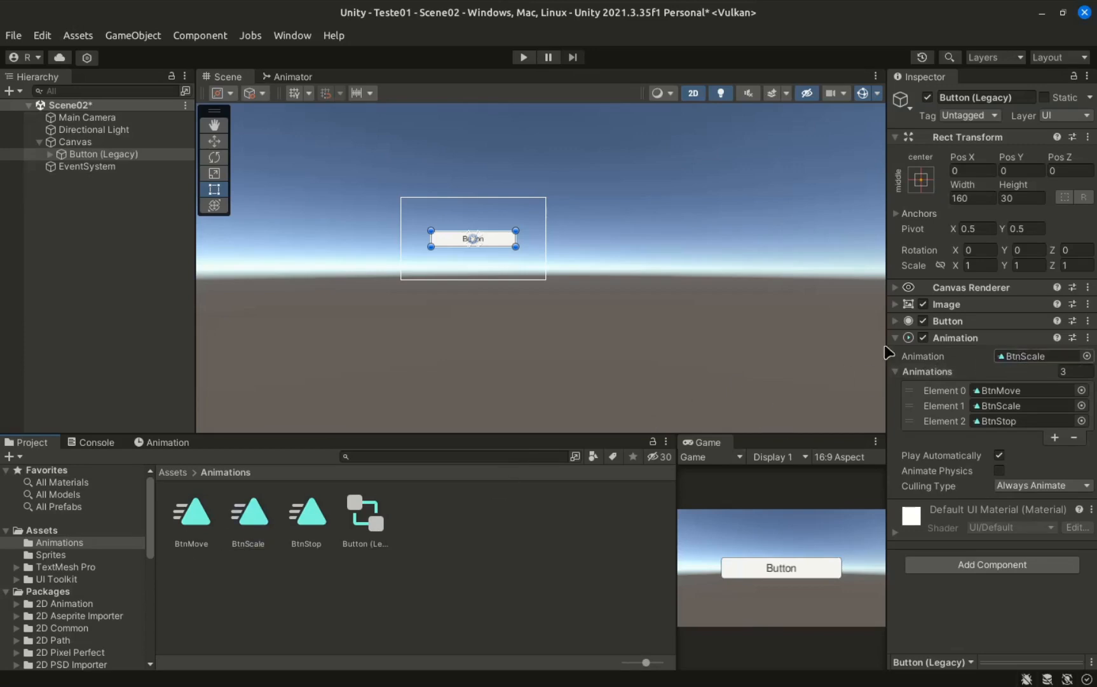
pyautogui.click(524, 58)
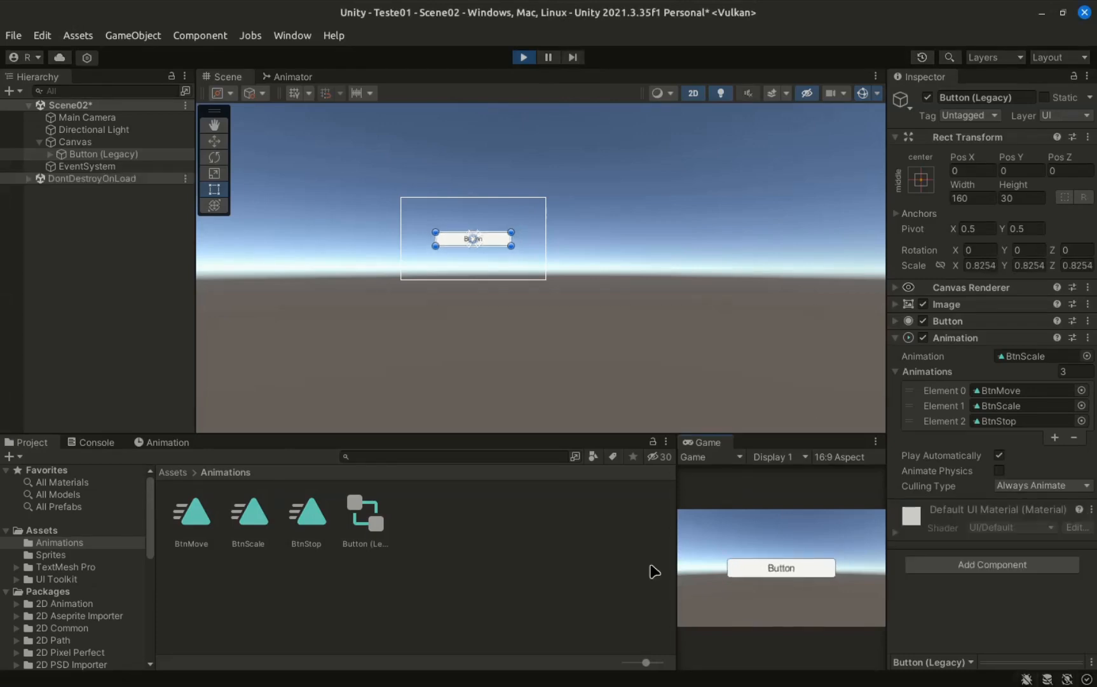
pyautogui.click(524, 57)
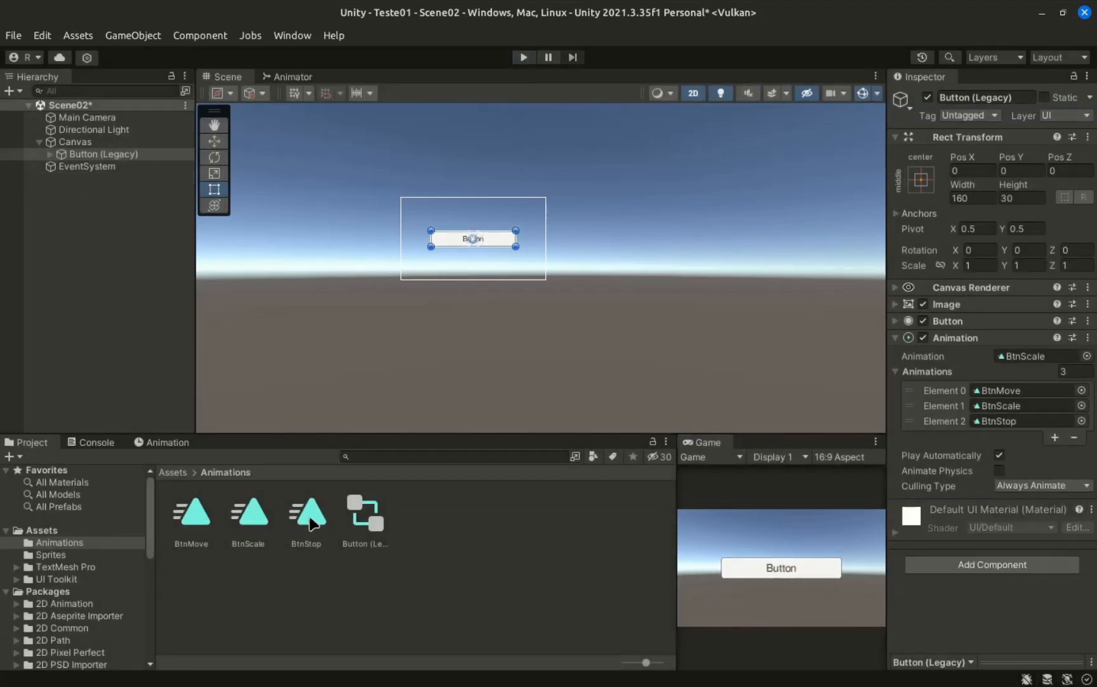
pyautogui.click(506, 518)
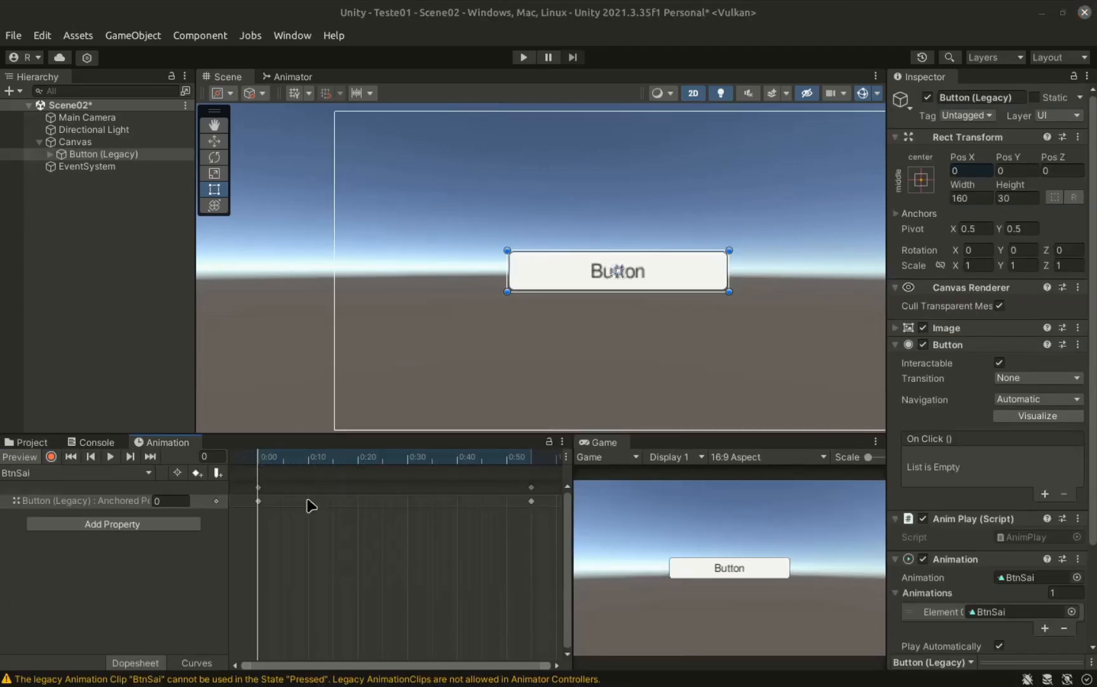
# - Show the BtnSai position curve, bend the first keyframe's tangent steeply upward and check the motion at the clip's start
pyautogui.click(197, 662)
pyautogui.scroll(-1, 335, 555)
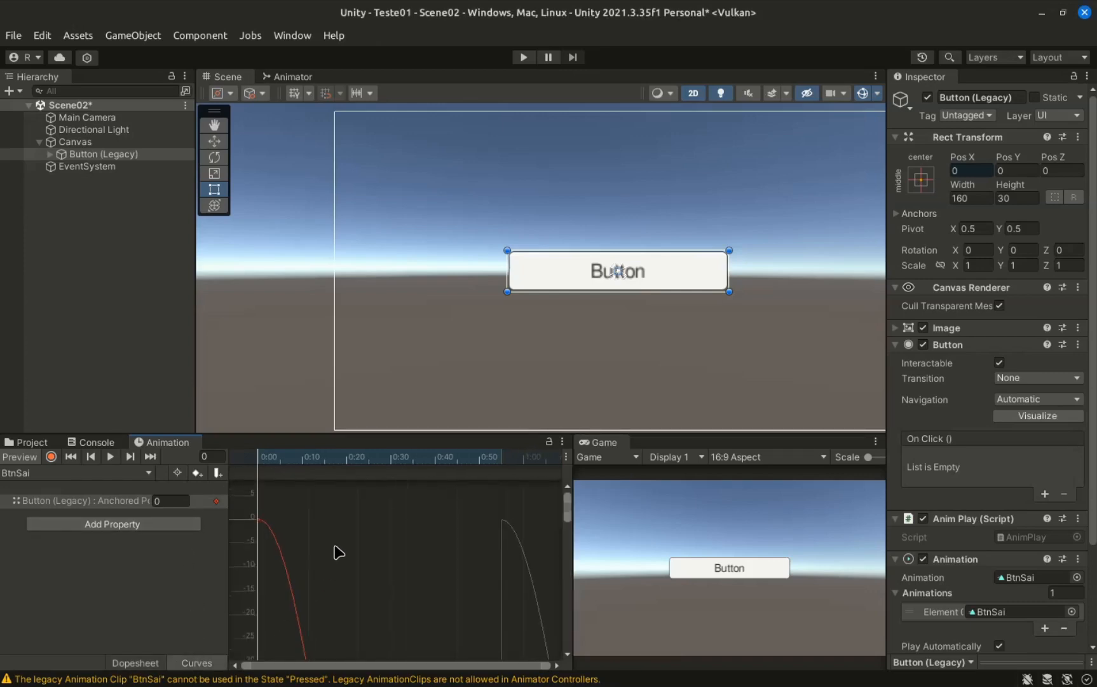
pyautogui.moveTo(568, 509)
pyautogui.mouseDown()
pyautogui.moveTo(570, 558)
pyautogui.moveTo(577, 500)
pyautogui.mouseUp()
pyautogui.click(261, 520)
pyautogui.moveTo(298, 520); pyautogui.dragTo(290, 457)
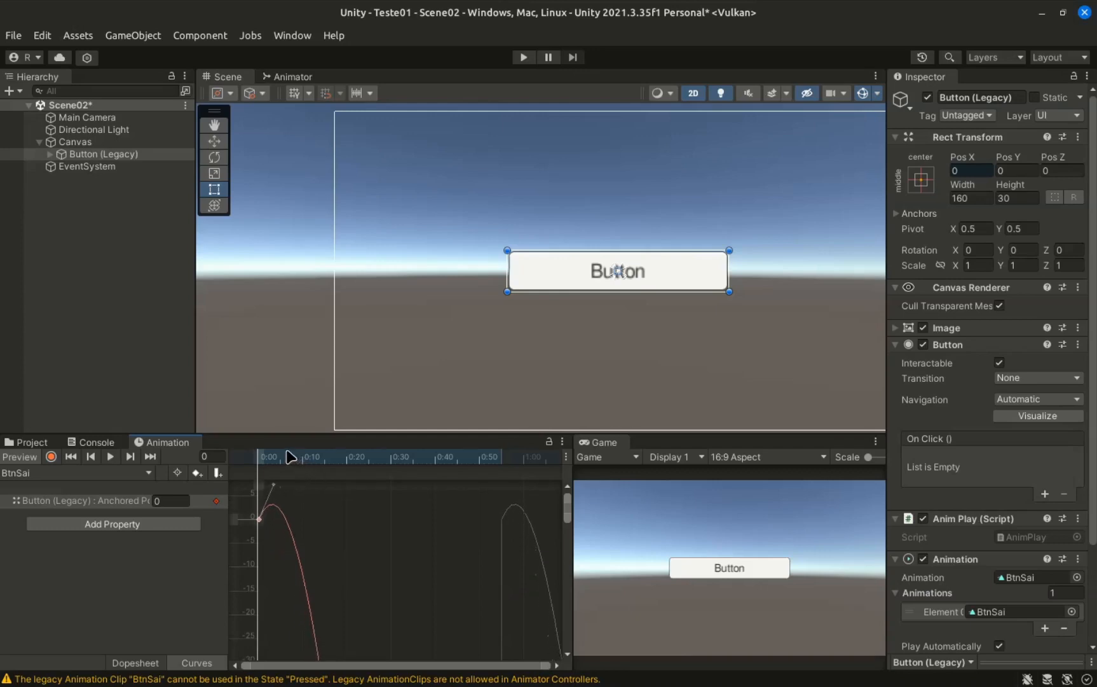
pyautogui.click(267, 459)
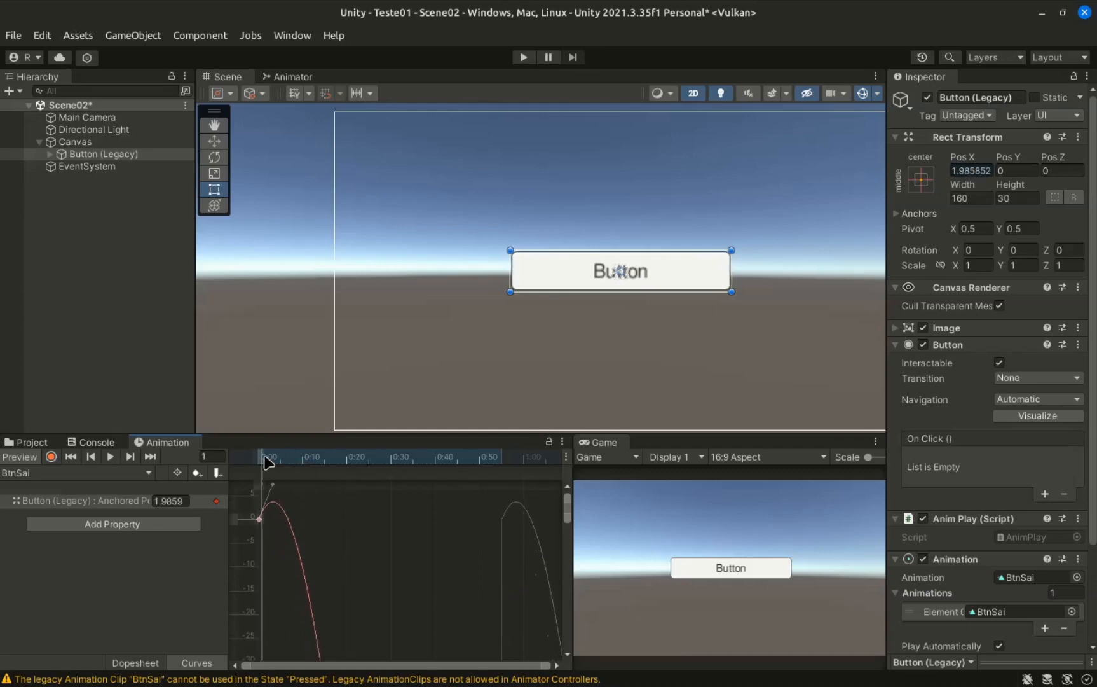
pyautogui.moveTo(267, 459); pyautogui.dragTo(258, 484)
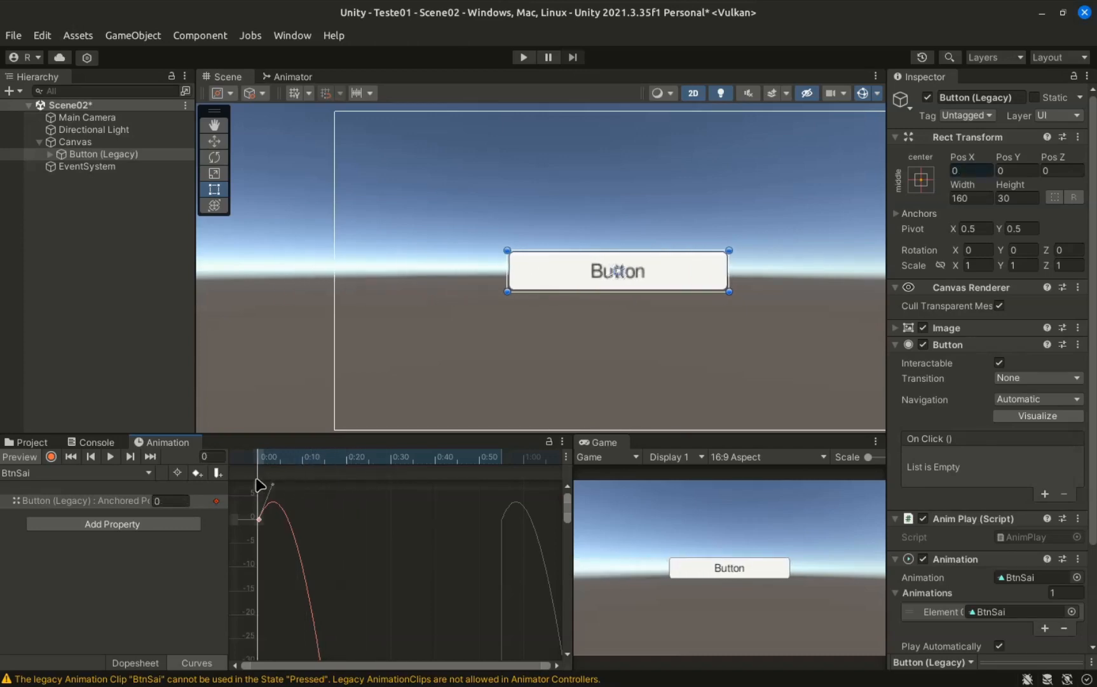
pyautogui.scroll(-5, 307, 523)
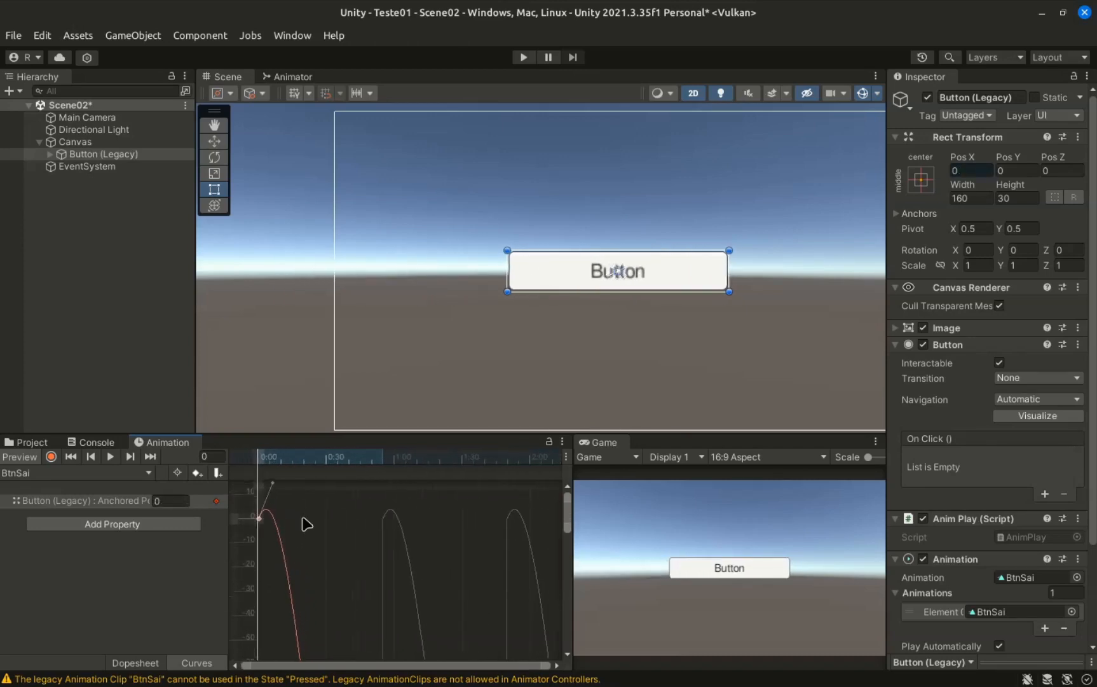
pyautogui.moveTo(274, 484); pyautogui.dragTo(244, 490)
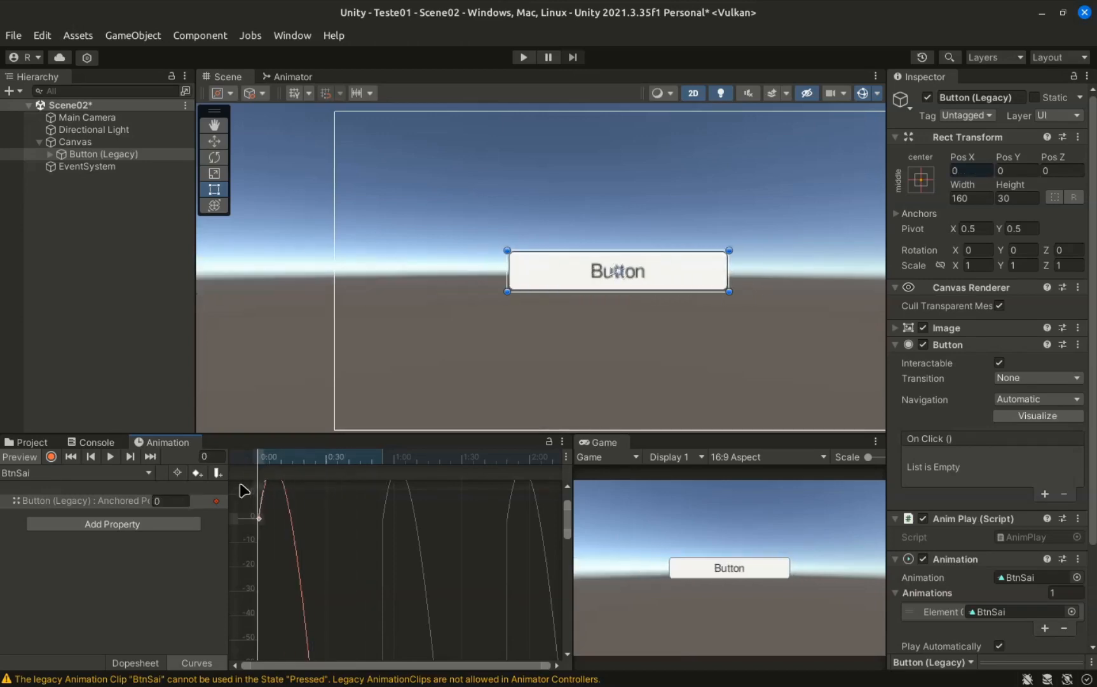
# - Try the Flat setting on the first BtnSai keyframe, followed by Linear for both of its tangents
pyautogui.rightClick(258, 515)
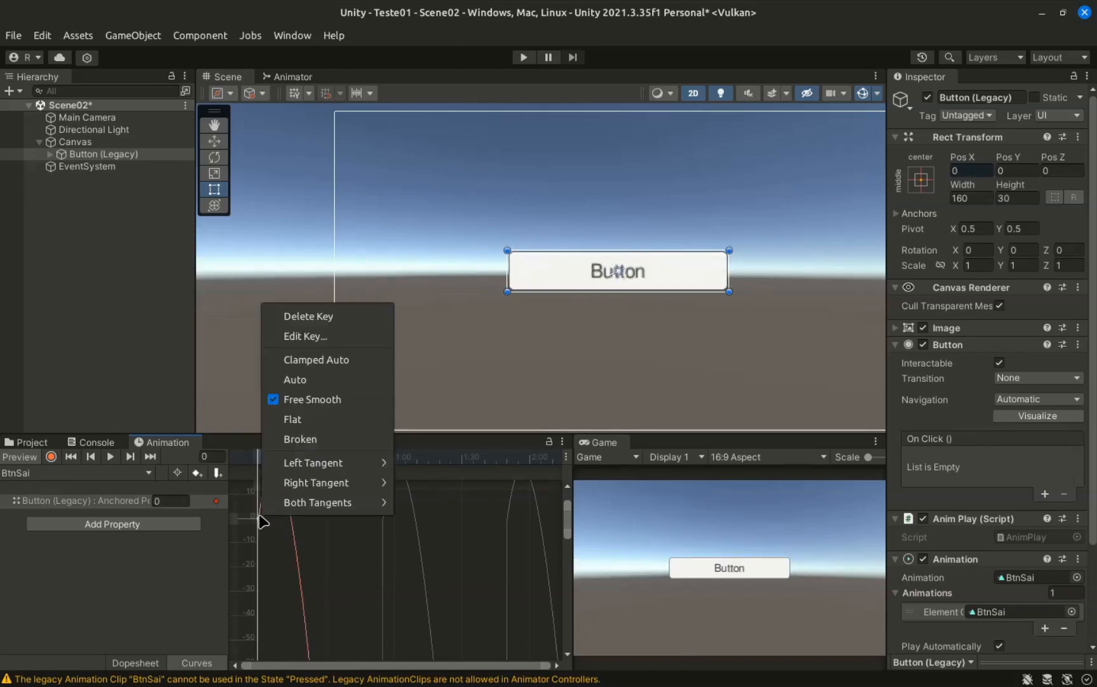
pyautogui.click(309, 419)
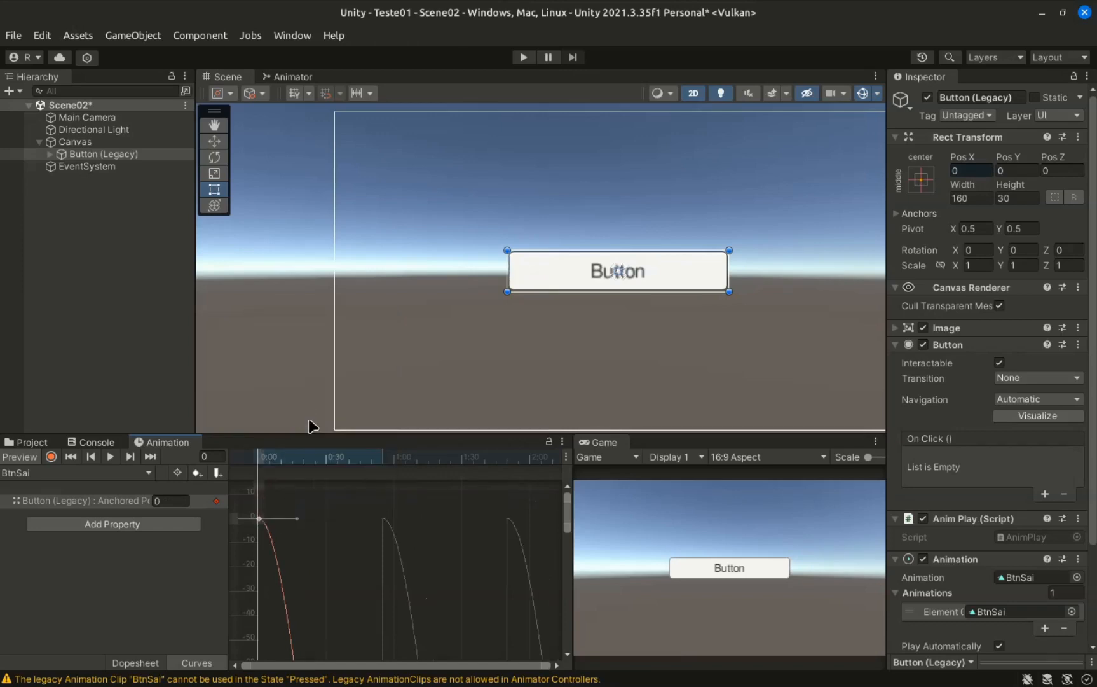
pyautogui.rightClick(257, 520)
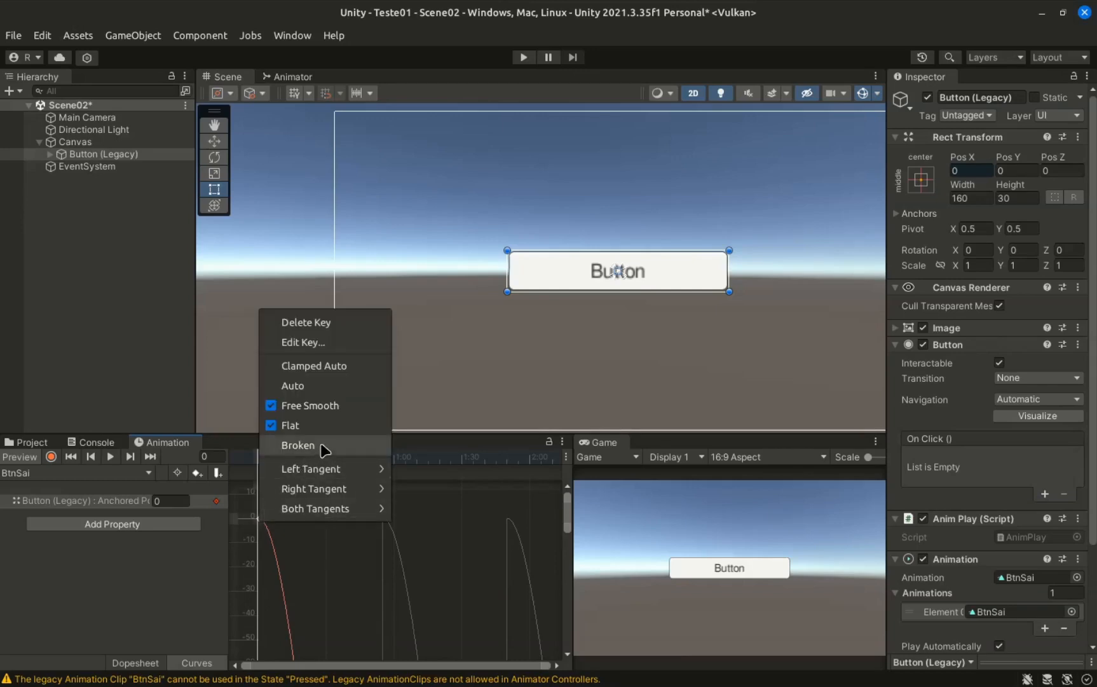
pyautogui.moveTo(329, 513)
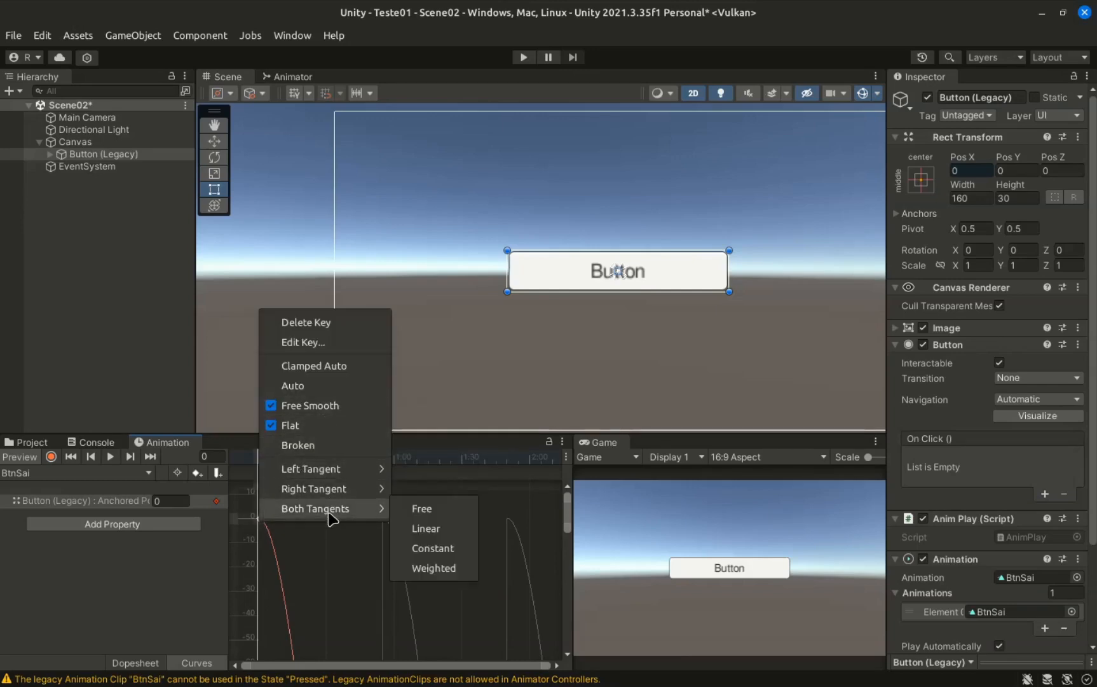
pyautogui.click(426, 529)
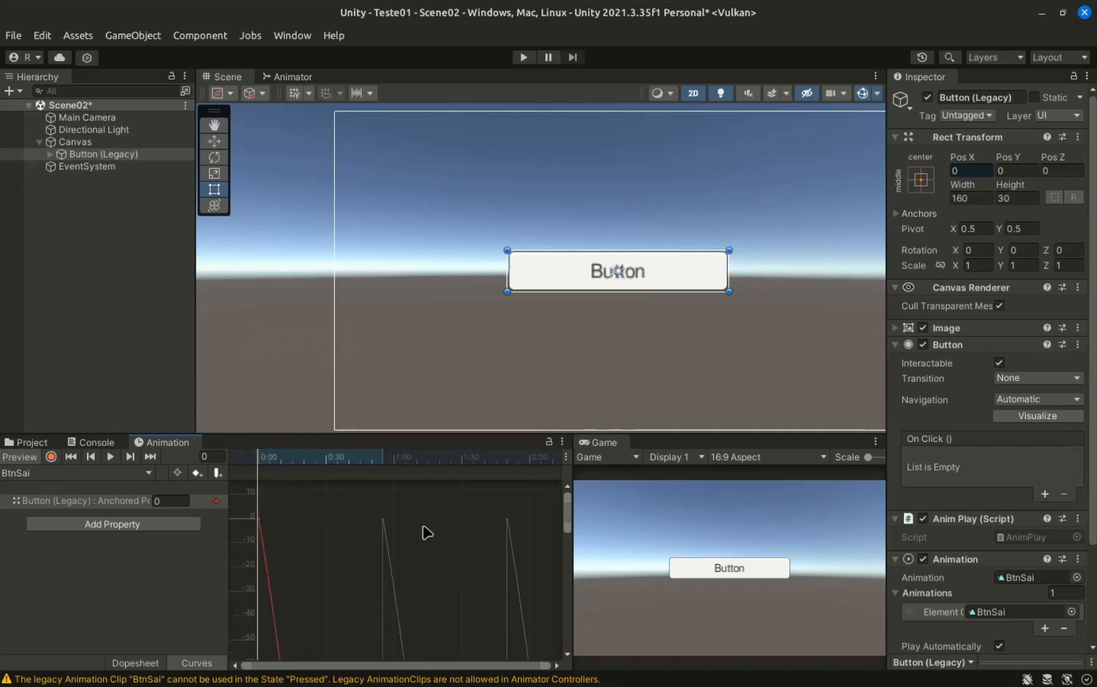
# - Set the right tangent of the first BtnSai keyframe to Constant and scrub the start of the clip
pyautogui.moveTo(269, 462); pyautogui.dragTo(228, 483)
pyautogui.rightClick(264, 521)
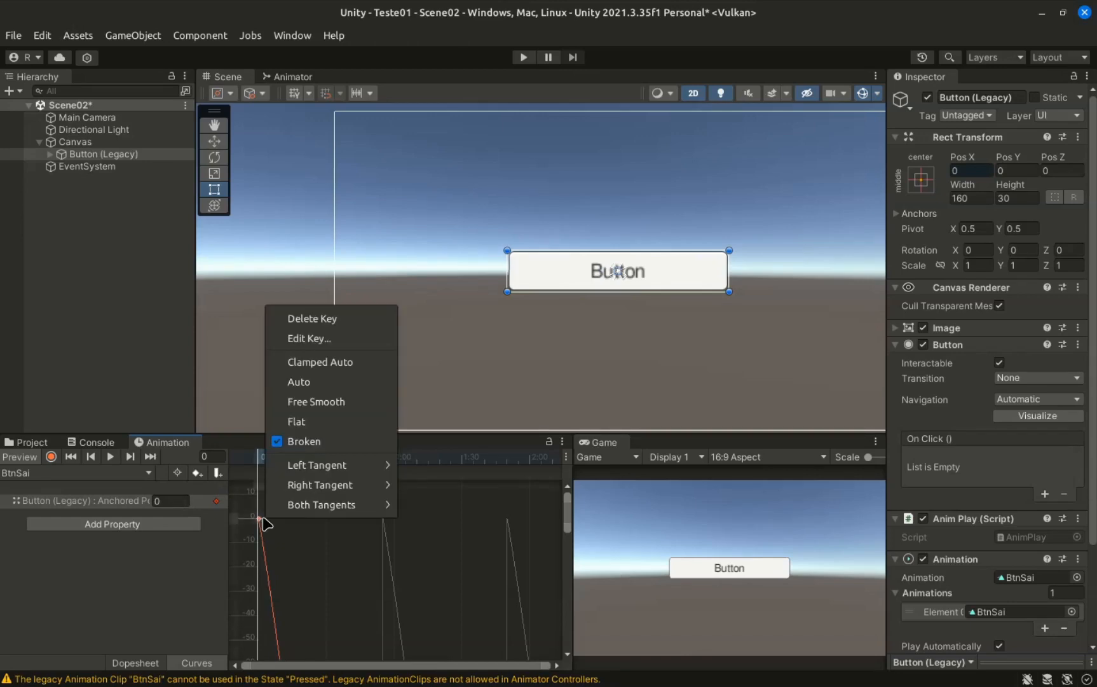
pyautogui.moveTo(353, 487)
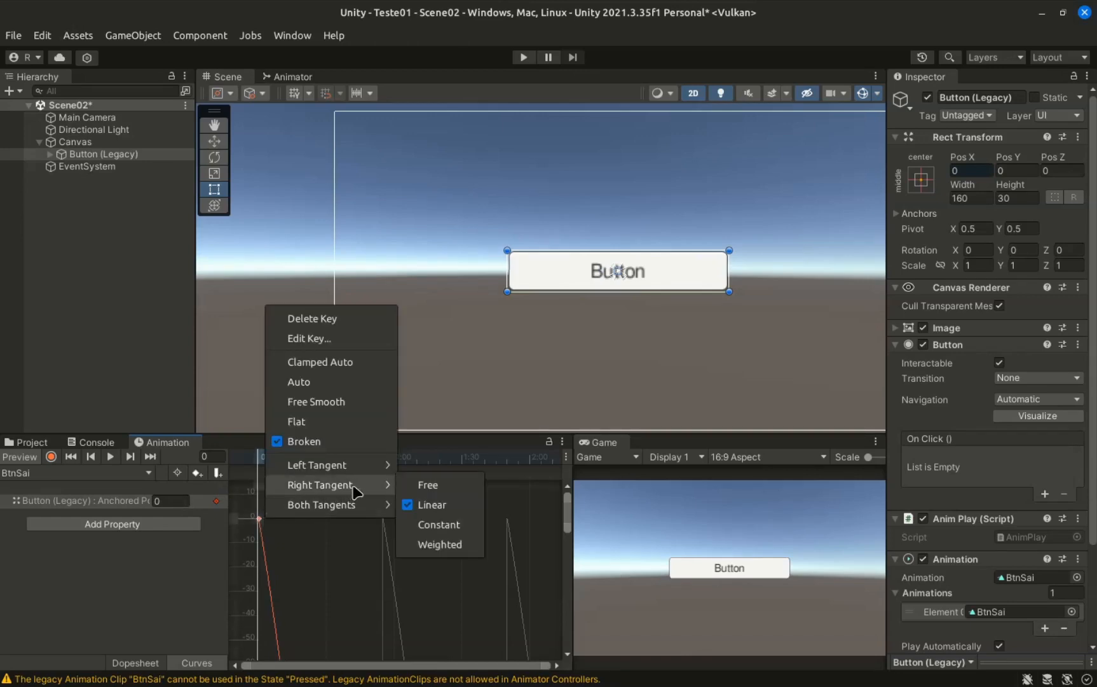
pyautogui.click(425, 523)
pyautogui.moveTo(265, 470); pyautogui.dragTo(329, 473)
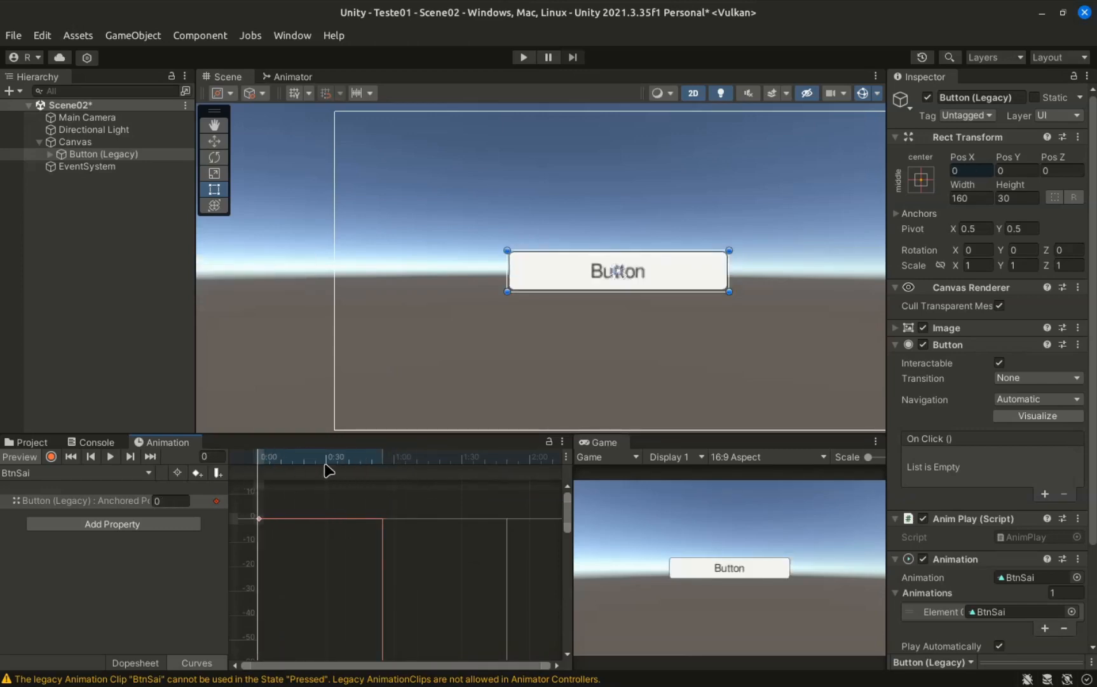
# - Add an animation event at frame 55 on the last BtnSai keyframe in the dopesheet and browse its available functions
pyautogui.click(153, 663)
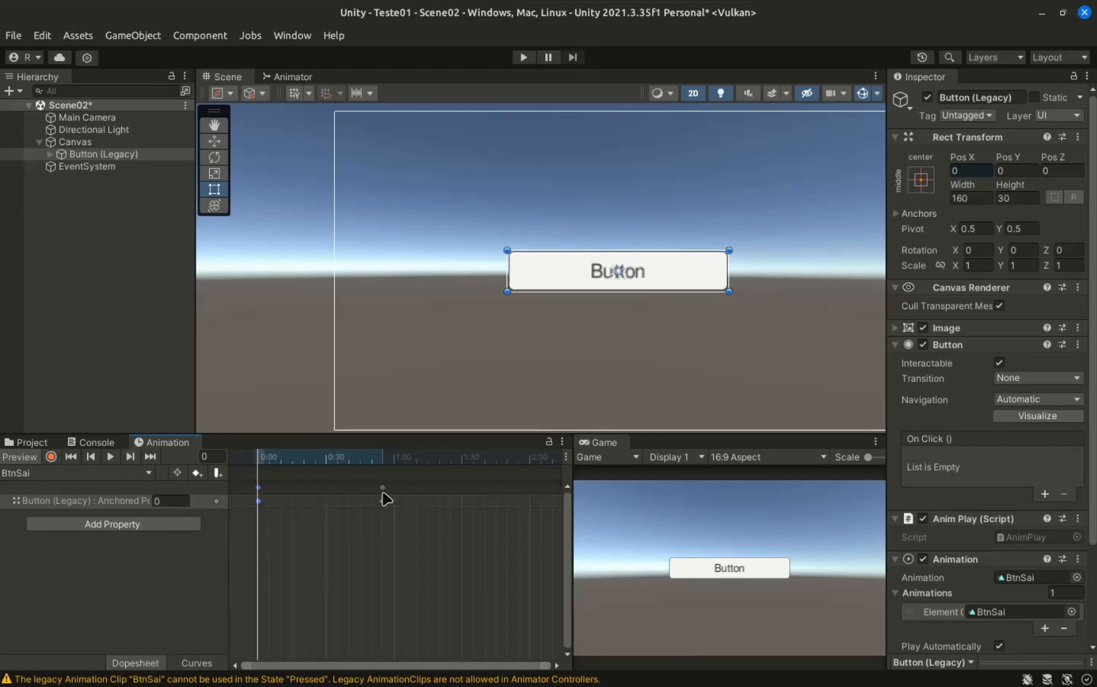
pyautogui.moveTo(388, 460); pyautogui.dragTo(386, 465)
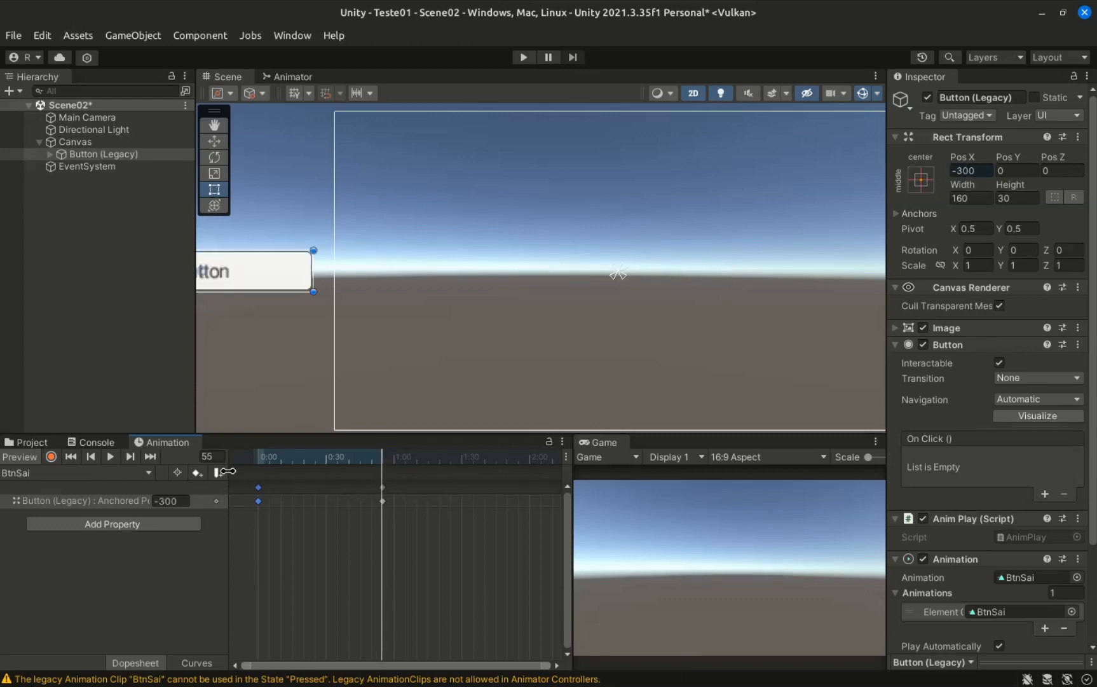
pyautogui.click(218, 473)
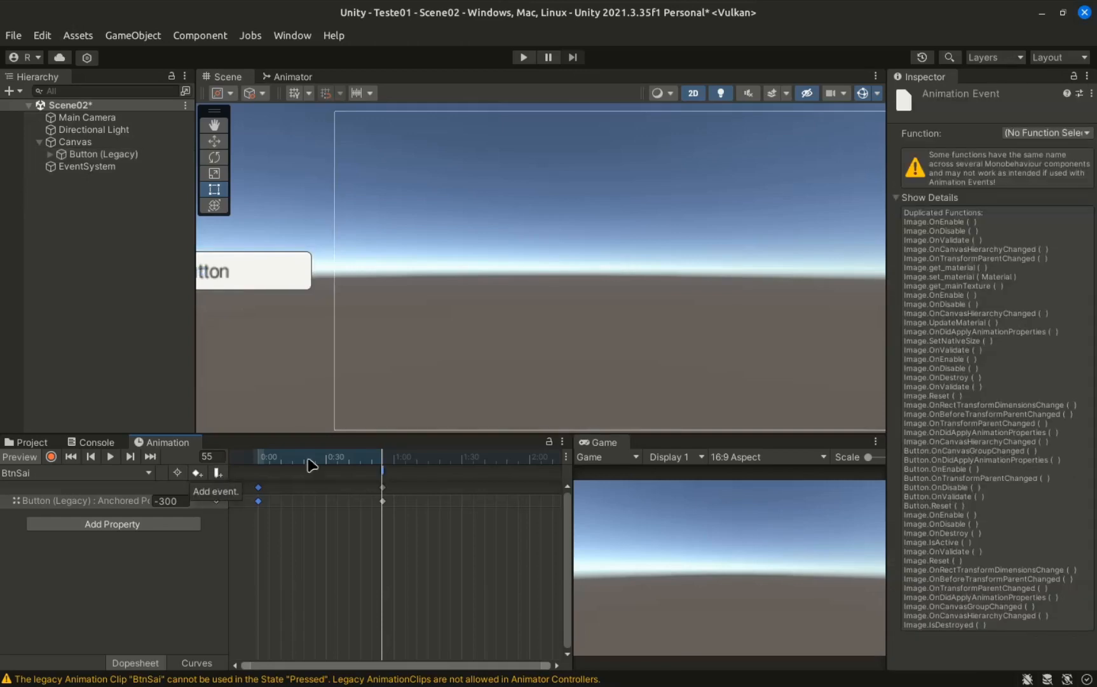
pyautogui.click(1033, 134)
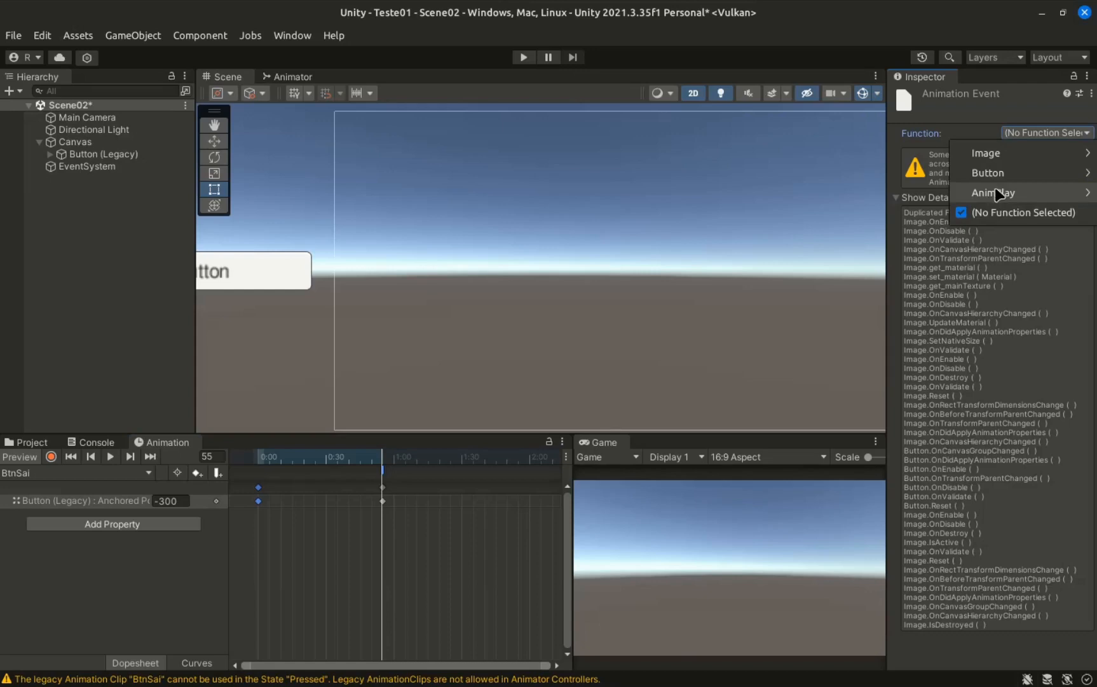
pyautogui.moveTo(1006, 160)
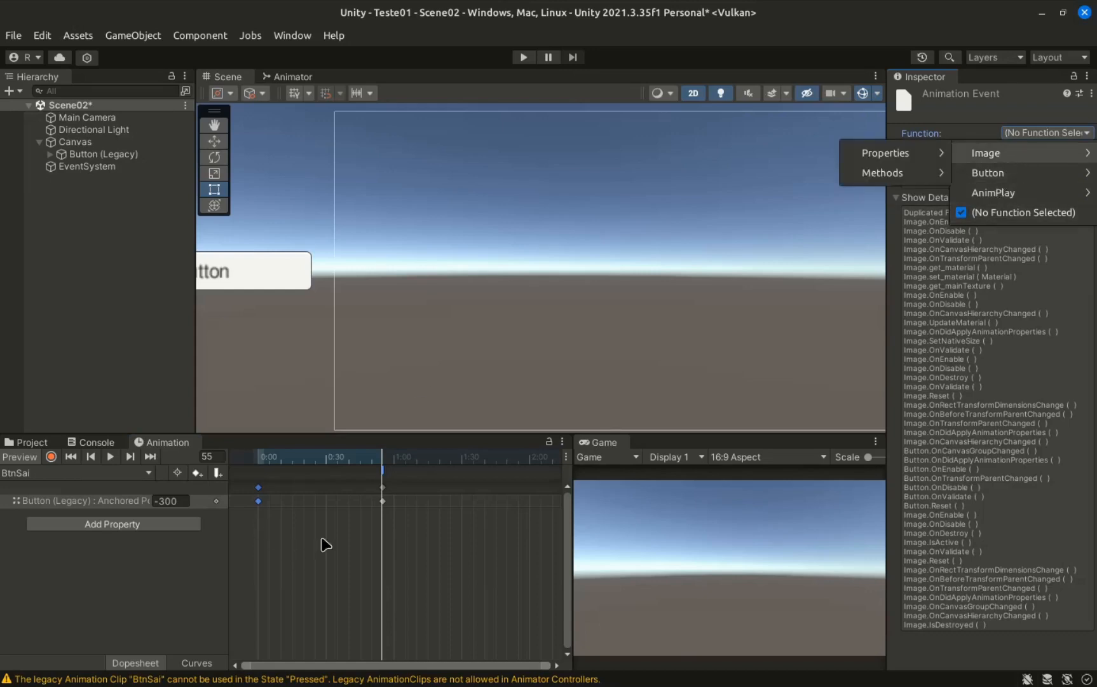
pyautogui.click(383, 474)
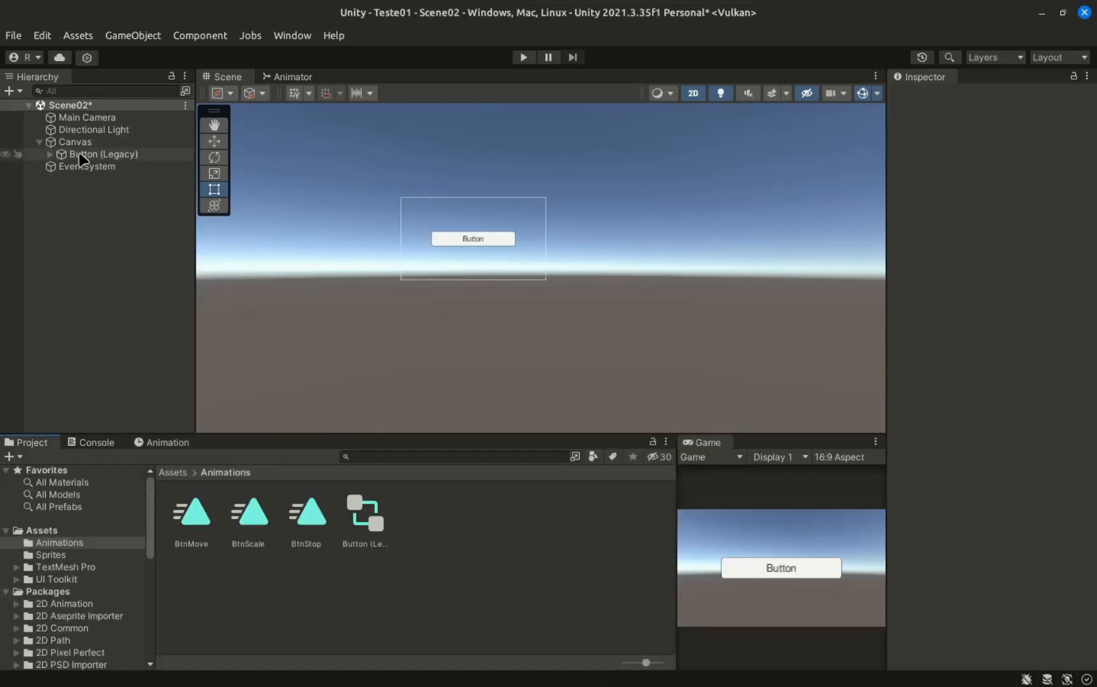
# - Select the legacy button and collapse its Animation component
pyautogui.click(103, 154)
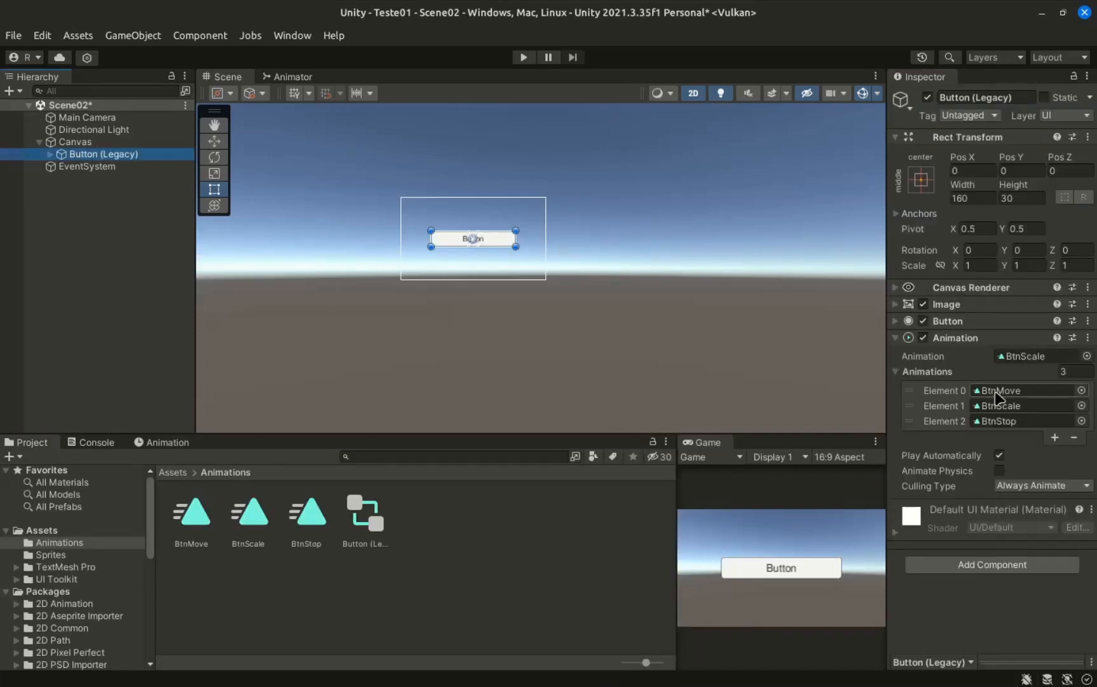
pyautogui.moveTo(954, 337); pyautogui.dragTo(929, 349)
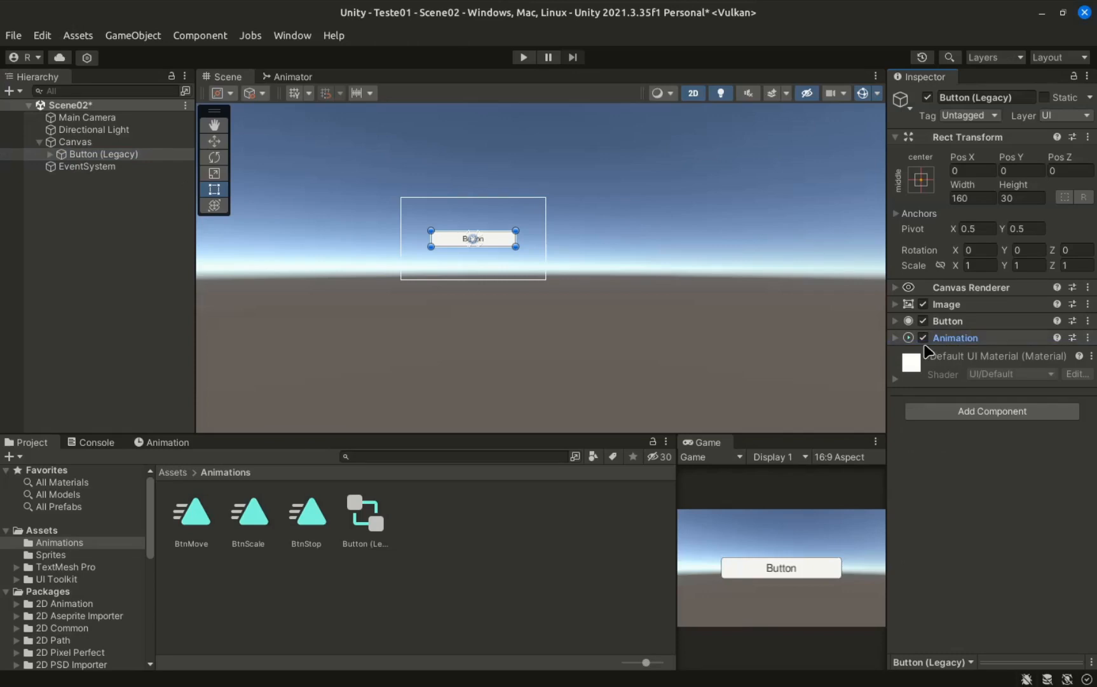
# - Add an Event Trigger component to the legacy button
pyautogui.click(1010, 411)
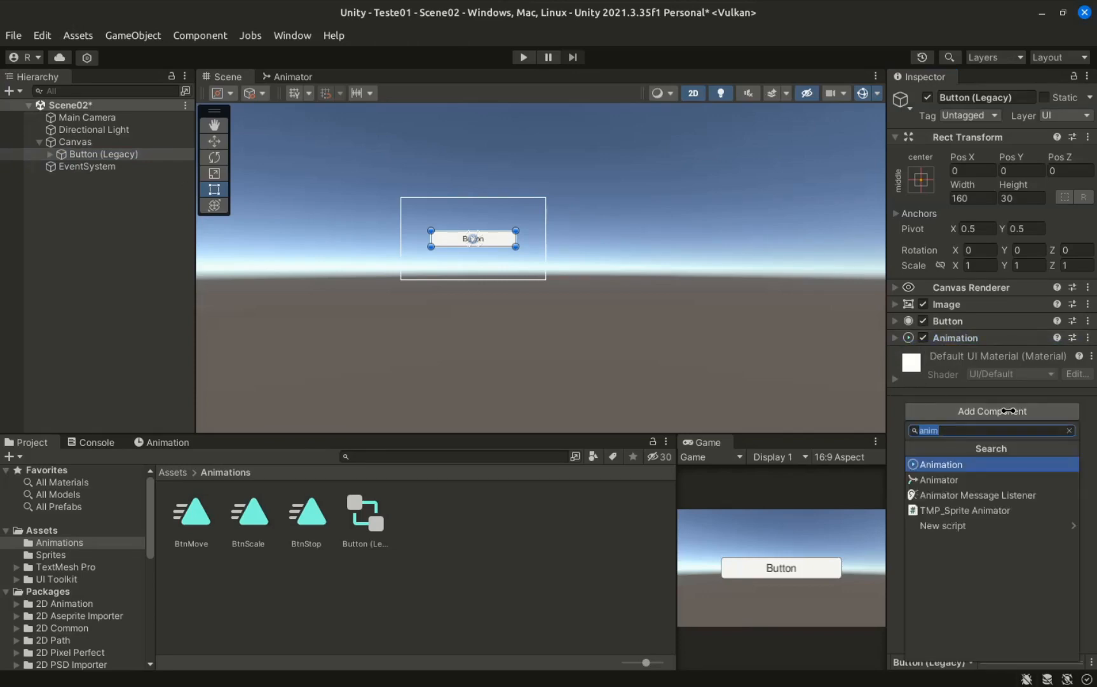
pyautogui.write('en')
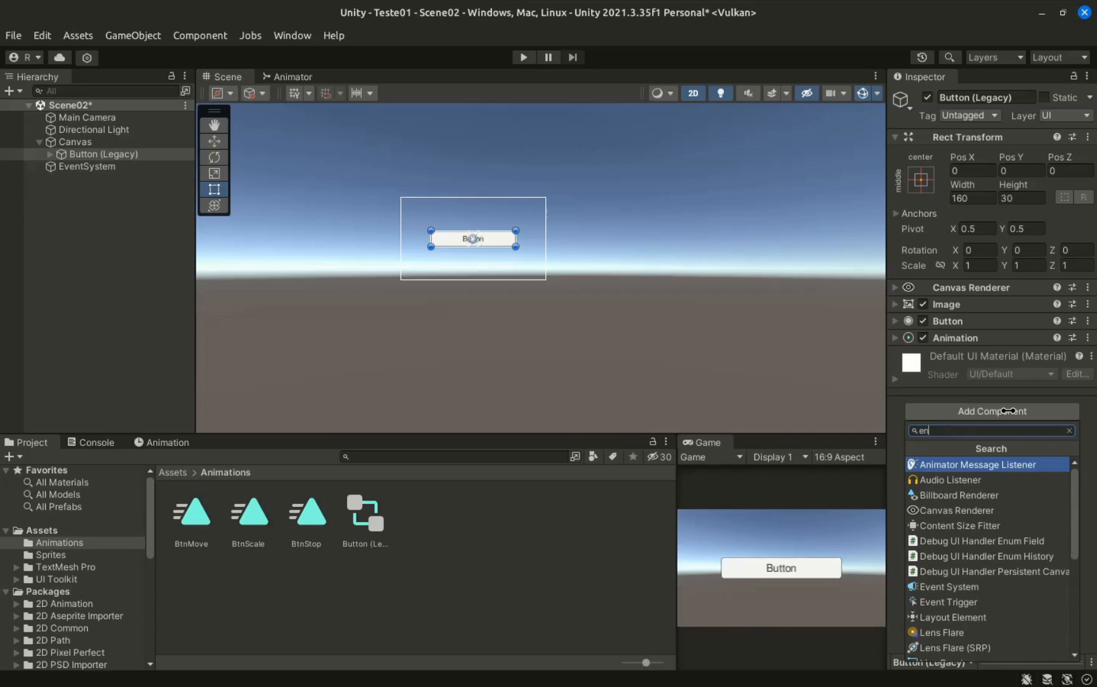
pyautogui.press('BackSpace')
pyautogui.write('ven')
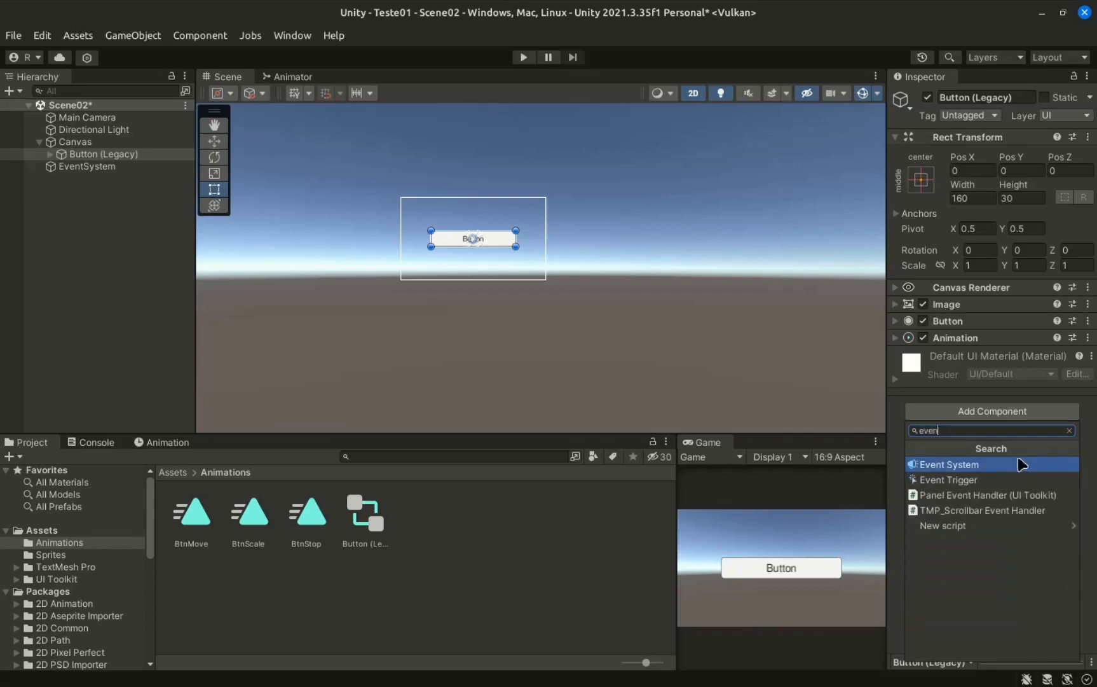
pyautogui.click(973, 480)
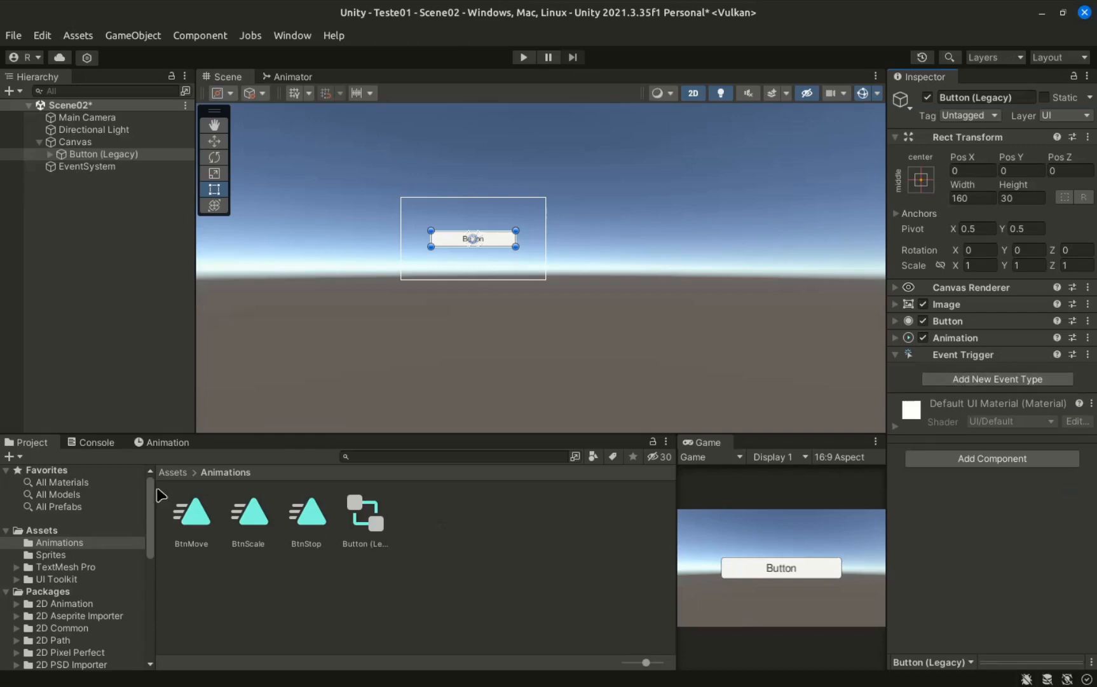
# - Create a C# script named AnimPlay in the Animations folder
pyautogui.click(172, 472)
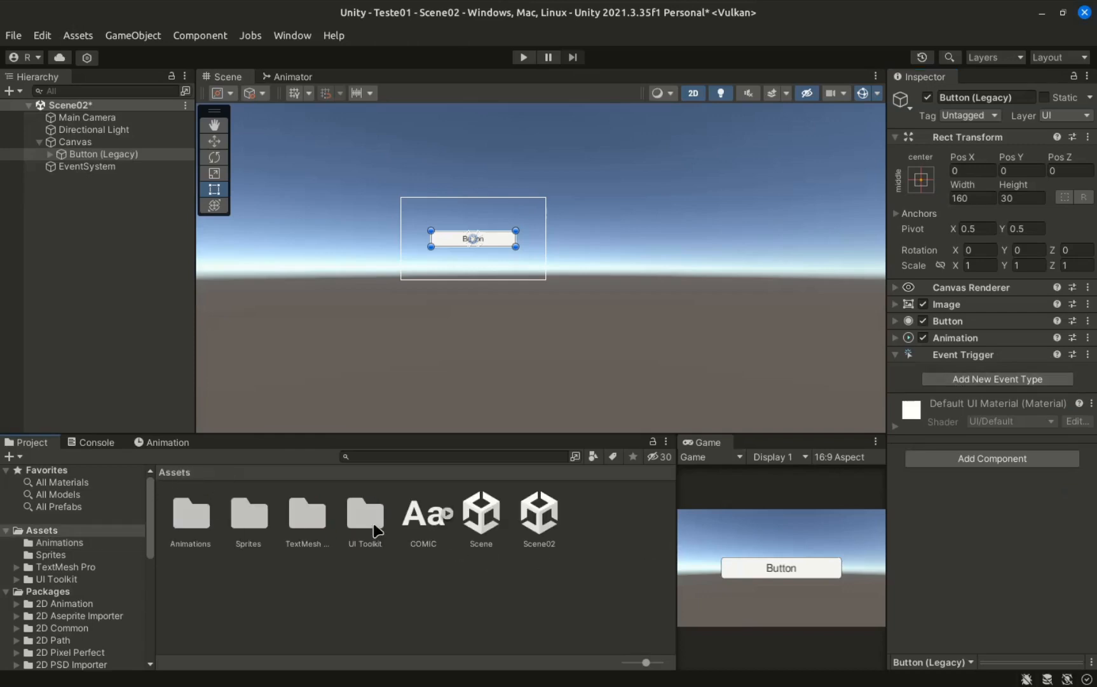
pyautogui.click(251, 515)
pyautogui.doubleClick(191, 514)
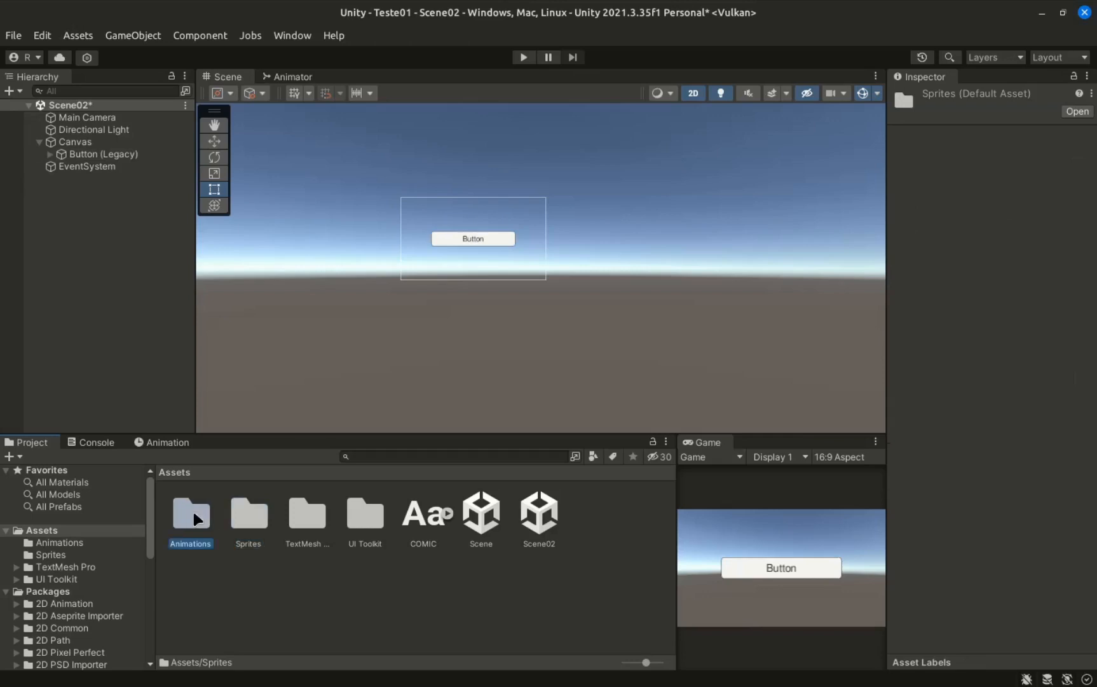
pyautogui.click(450, 510)
pyautogui.rightClick(454, 513)
pyautogui.press('Escape')
pyautogui.rightClick(454, 514)
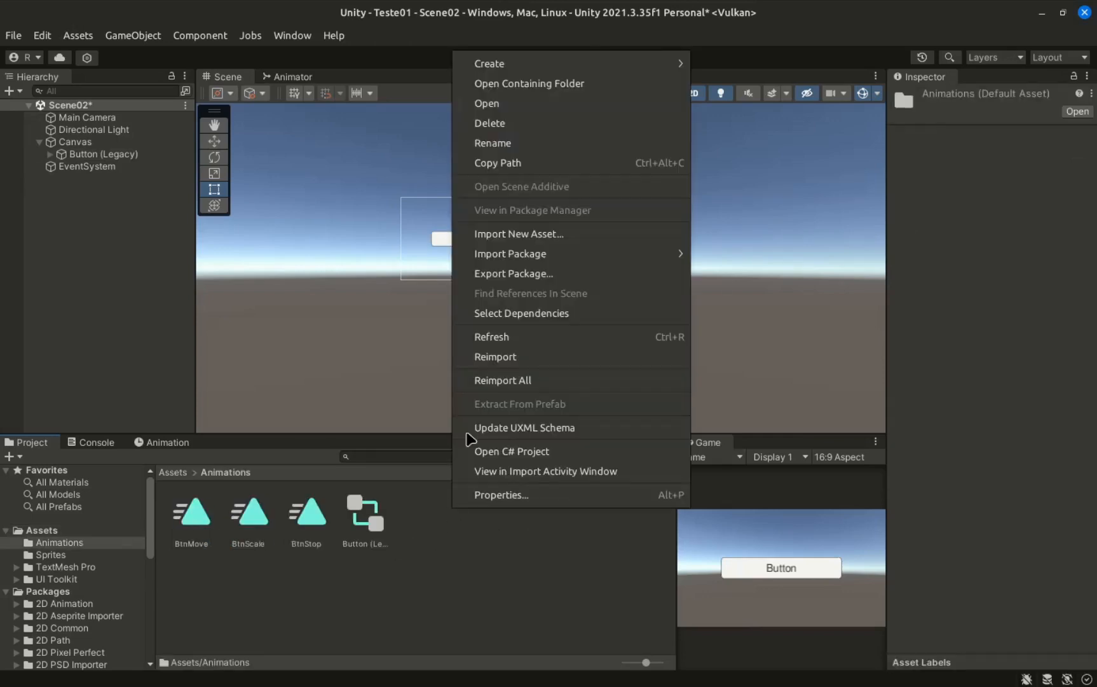
pyautogui.moveTo(629, 63)
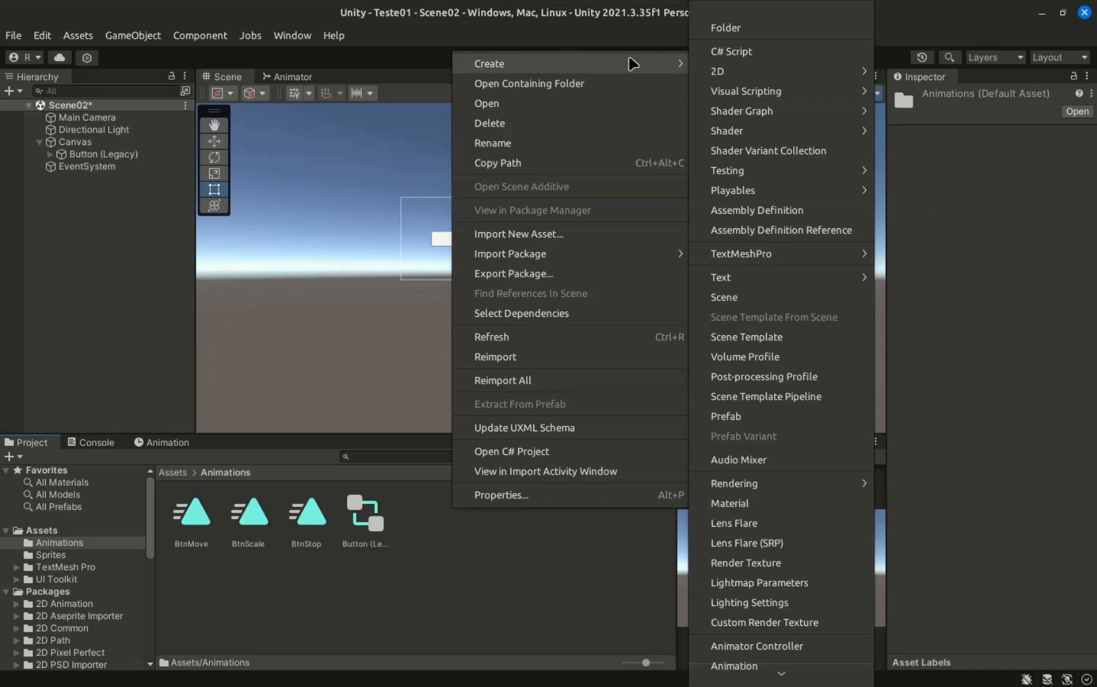
pyautogui.click(761, 53)
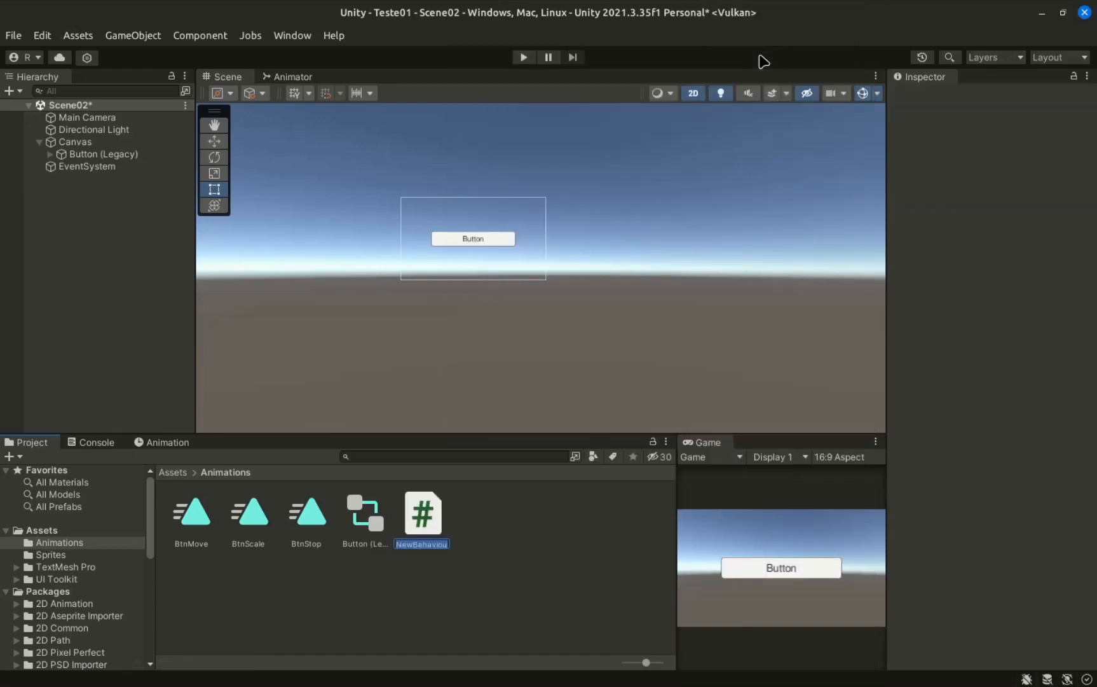
pyautogui.write('AnimPlay')
pyautogui.press('Return')
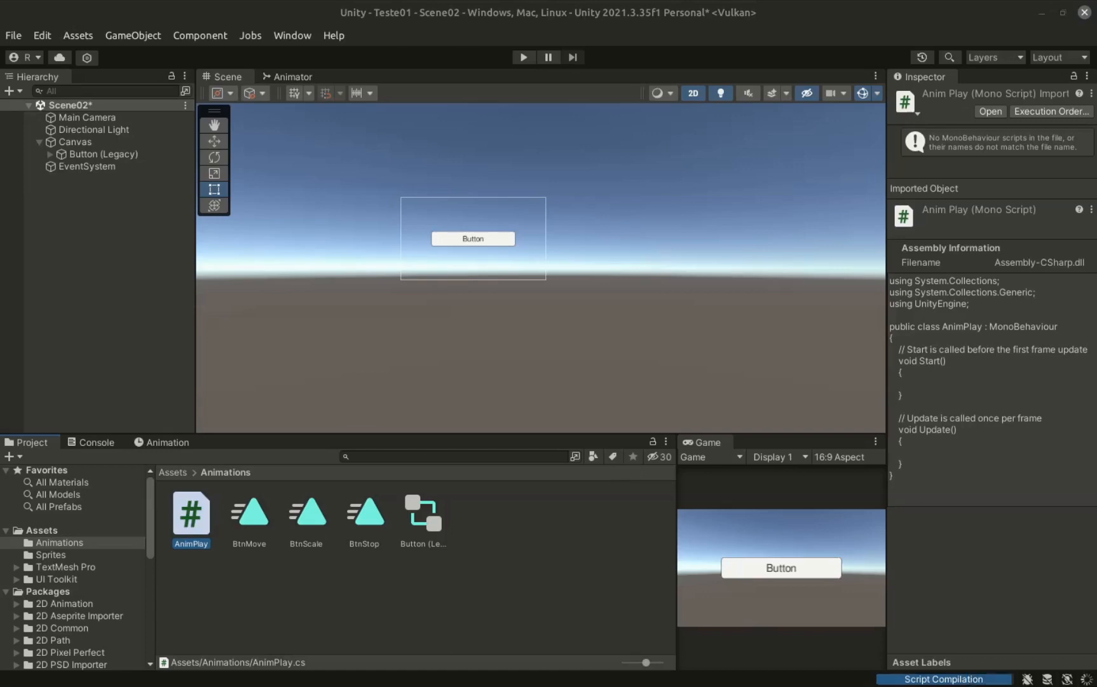
# - Maximize the AnimPlay script in Visual Studio Code and remove its System.Collections and System.Collections.Generic using directives
pyautogui.moveTo(1096, 140); pyautogui.dragTo(646, 126)
pyautogui.doubleClick(646, 126)
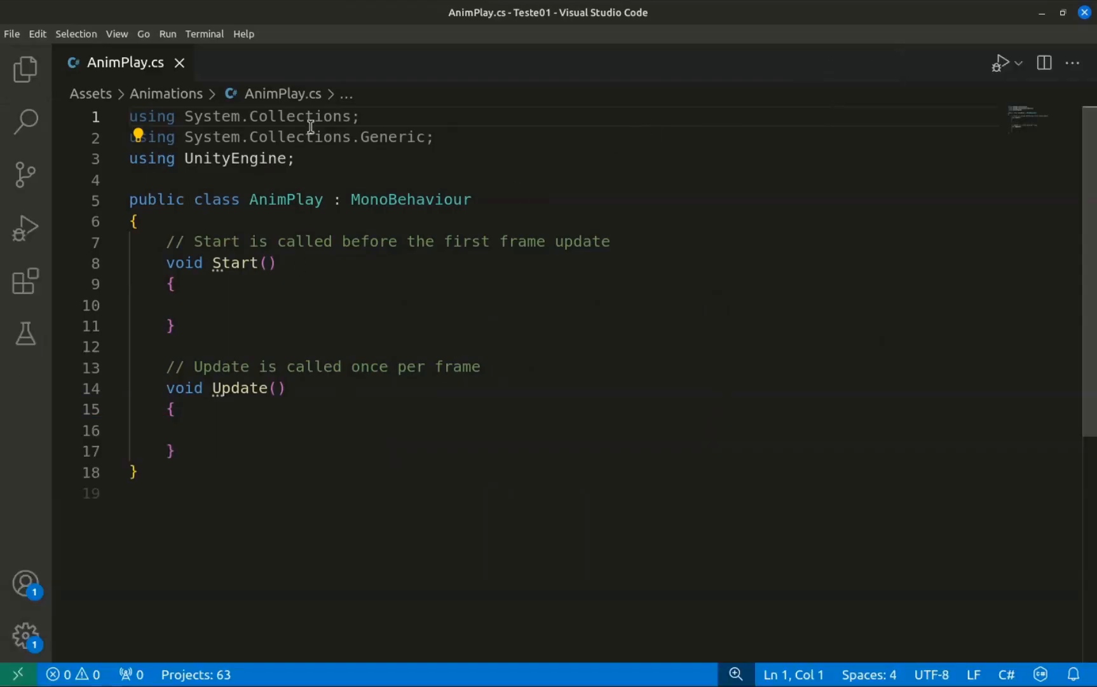
pyautogui.moveTo(445, 133); pyautogui.dragTo(120, 93)
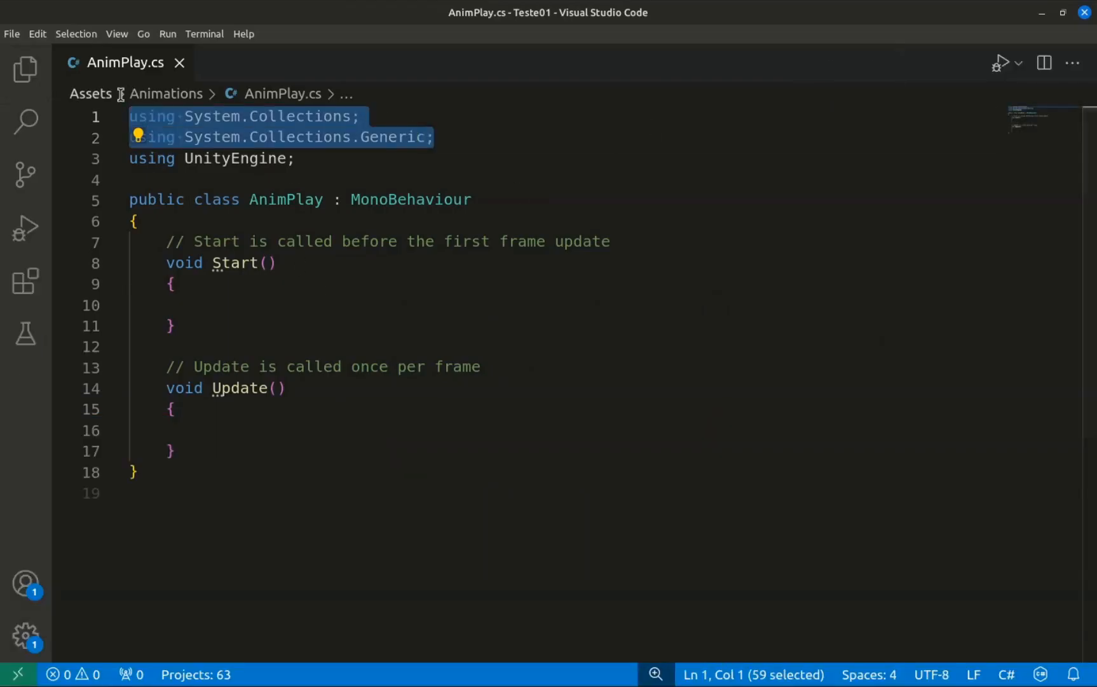
pyautogui.press('Delete')
pyautogui.press('Delete')
# - Replace the comment above the Start method with an Animation field declaration named anim
pyautogui.moveTo(167, 199); pyautogui.dragTo(614, 191)
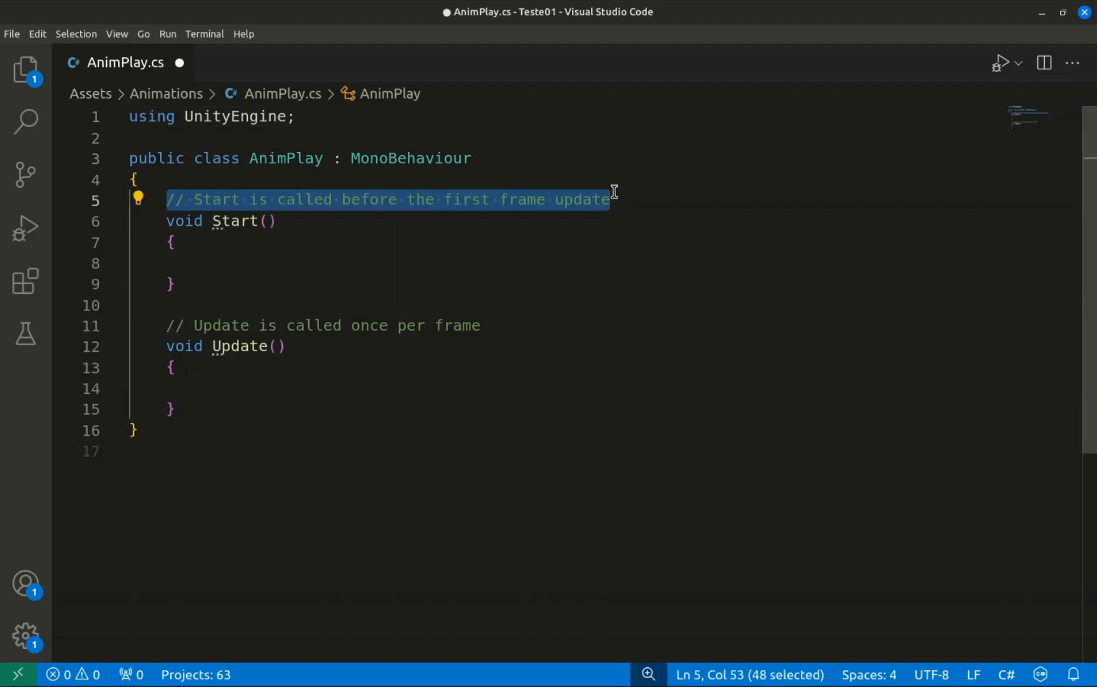
pyautogui.press('Delete')
pyautogui.write('p')
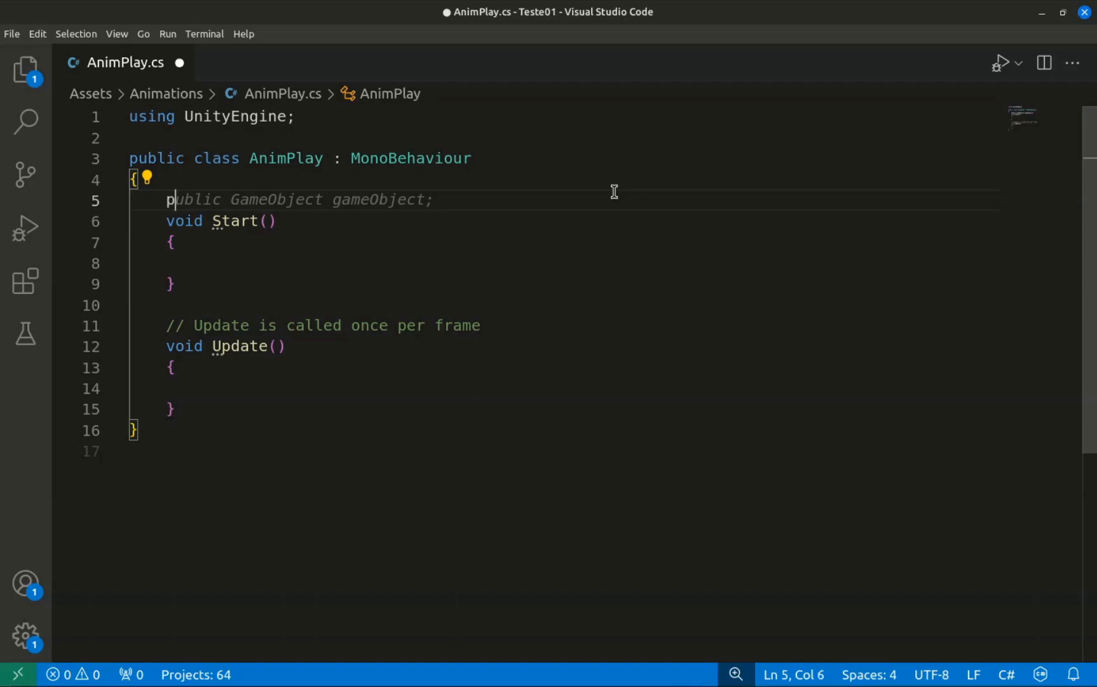
pyautogui.write('ubl')
pyautogui.press('BackSpace')
pyautogui.press('BackSpace')
pyautogui.press('BackSpace')
pyautogui.write('Ani')
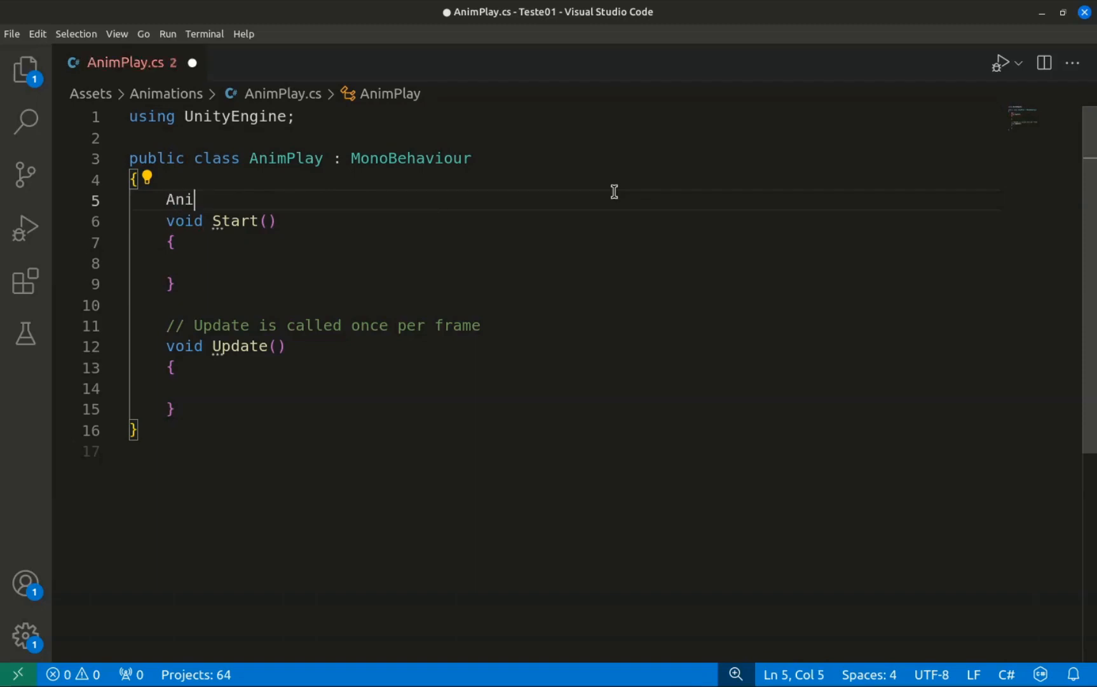
pyautogui.write('mtion an')
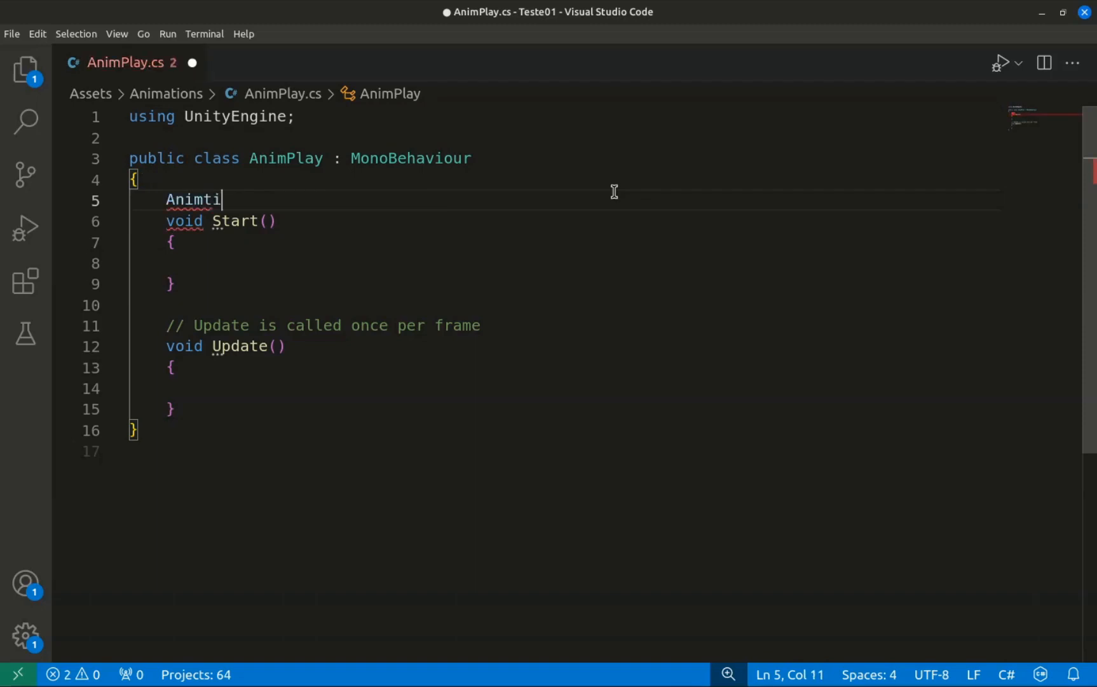
pyautogui.write(';')
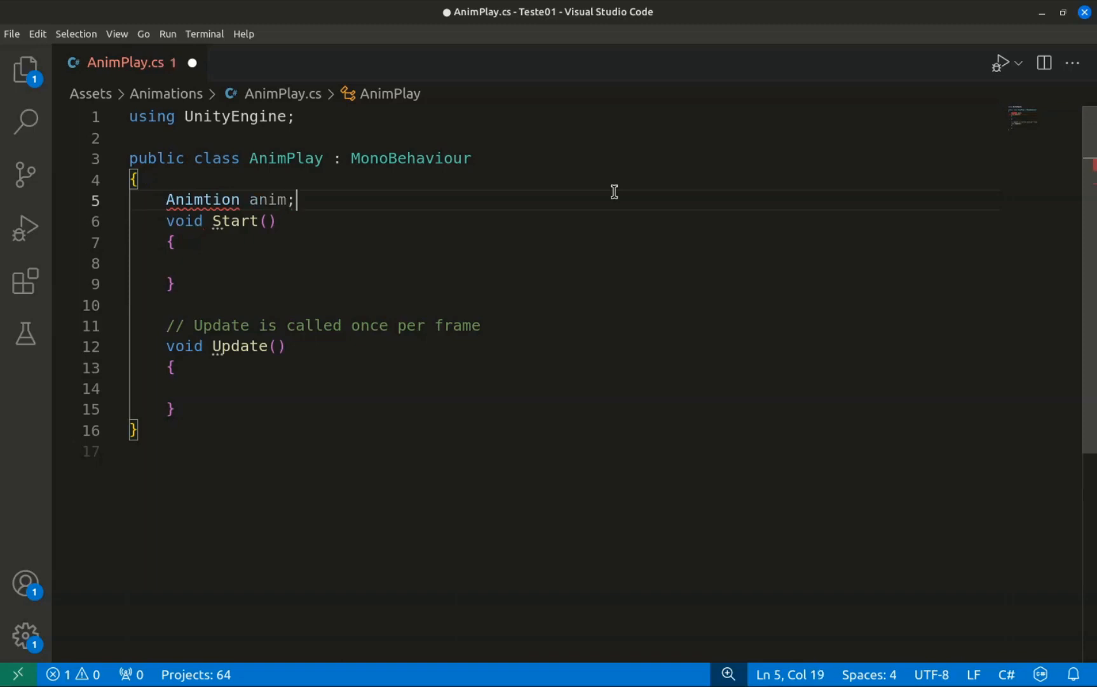
pyautogui.press('Down')
pyautogui.press('Up')
pyautogui.press('Left')
pyautogui.press('Left')
pyautogui.press('Left')
pyautogui.press('Left')
pyautogui.press('Left')
pyautogui.press('Left')
pyautogui.press('Left')
pyautogui.press('Left')
pyautogui.press('Left')
pyautogui.press('Left')
pyautogui.write('a')
pyautogui.press('Down')
pyautogui.click(374, 368)
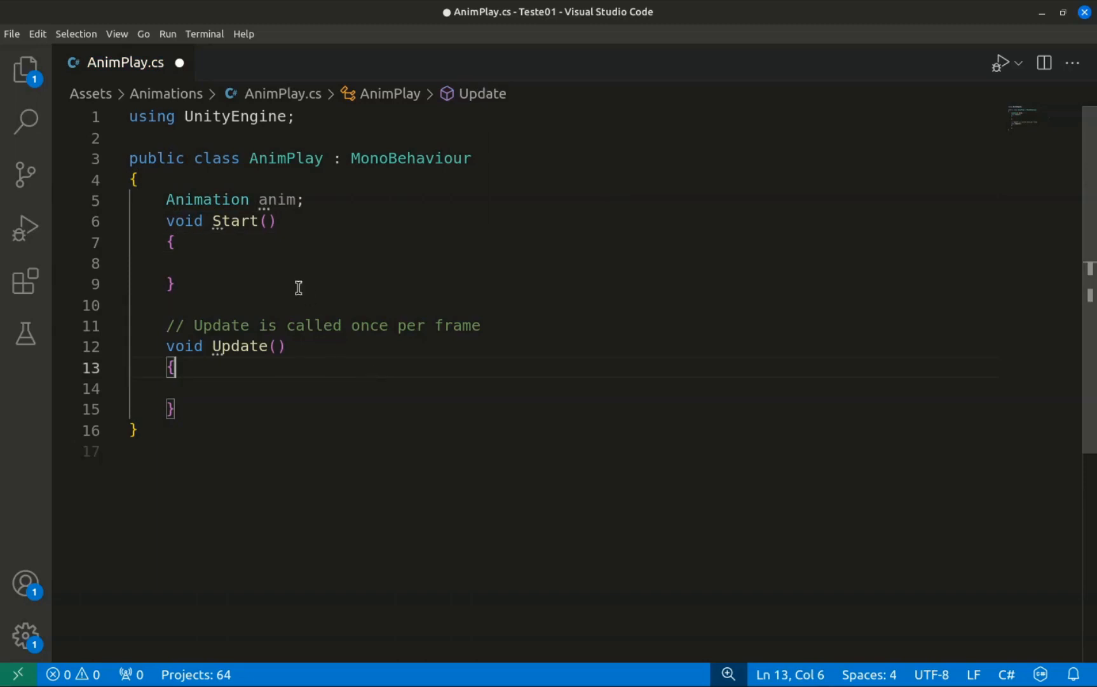
# - Assign GetComponent<Animation>() to anim inside the Start method
pyautogui.click(211, 264)
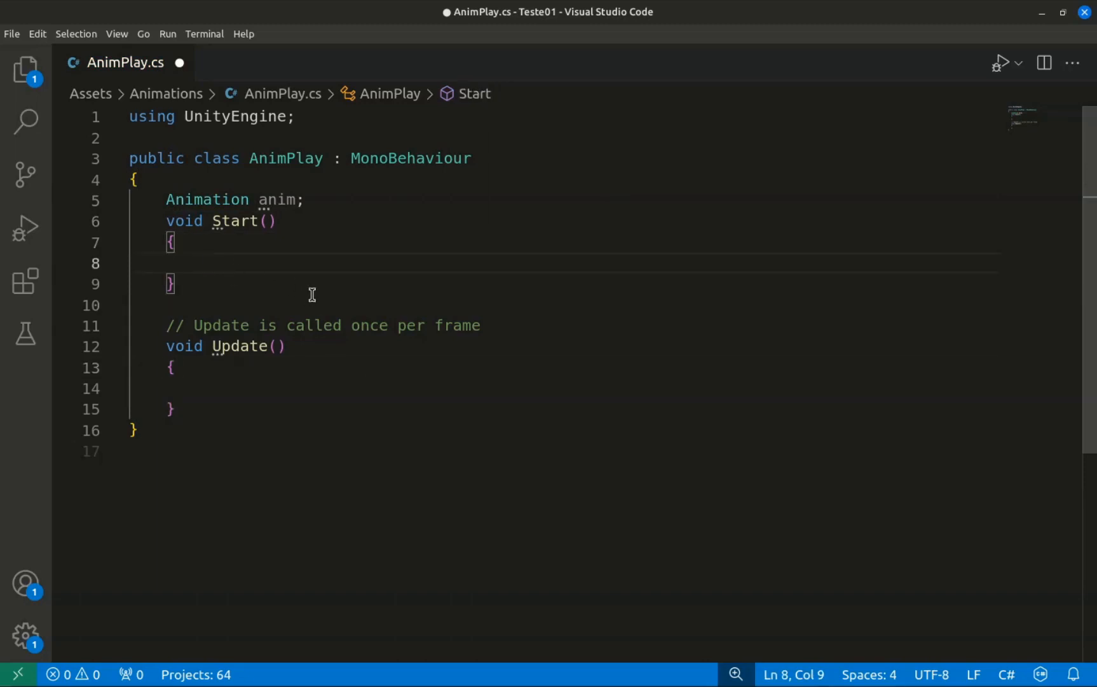
pyautogui.write('anim')
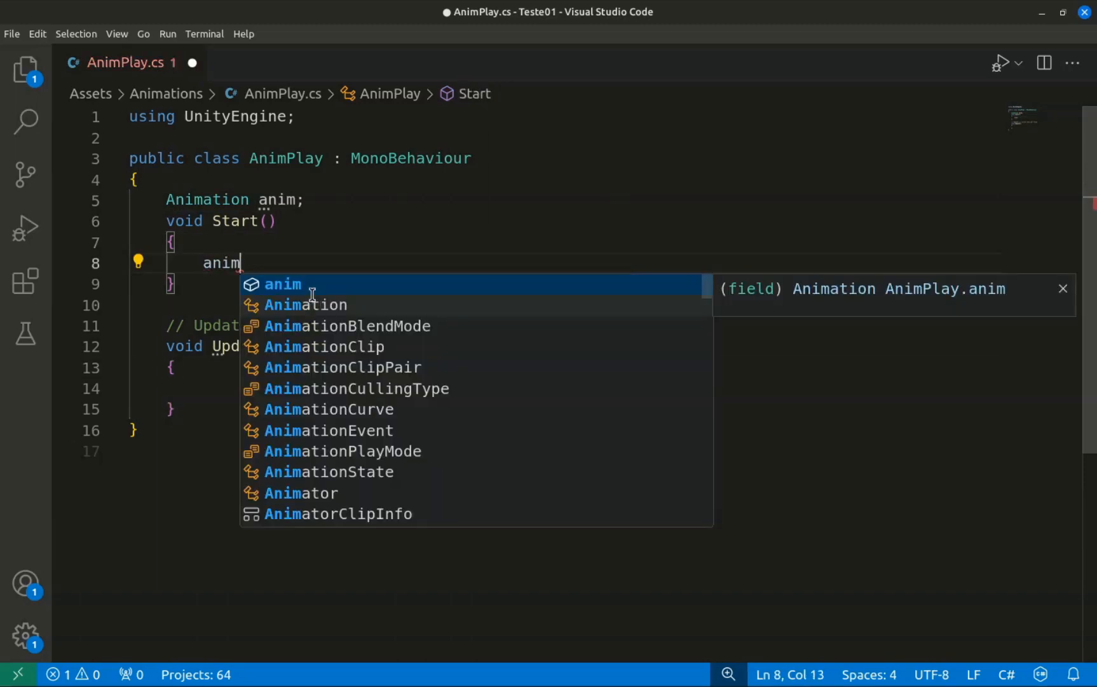
pyautogui.write(' =')
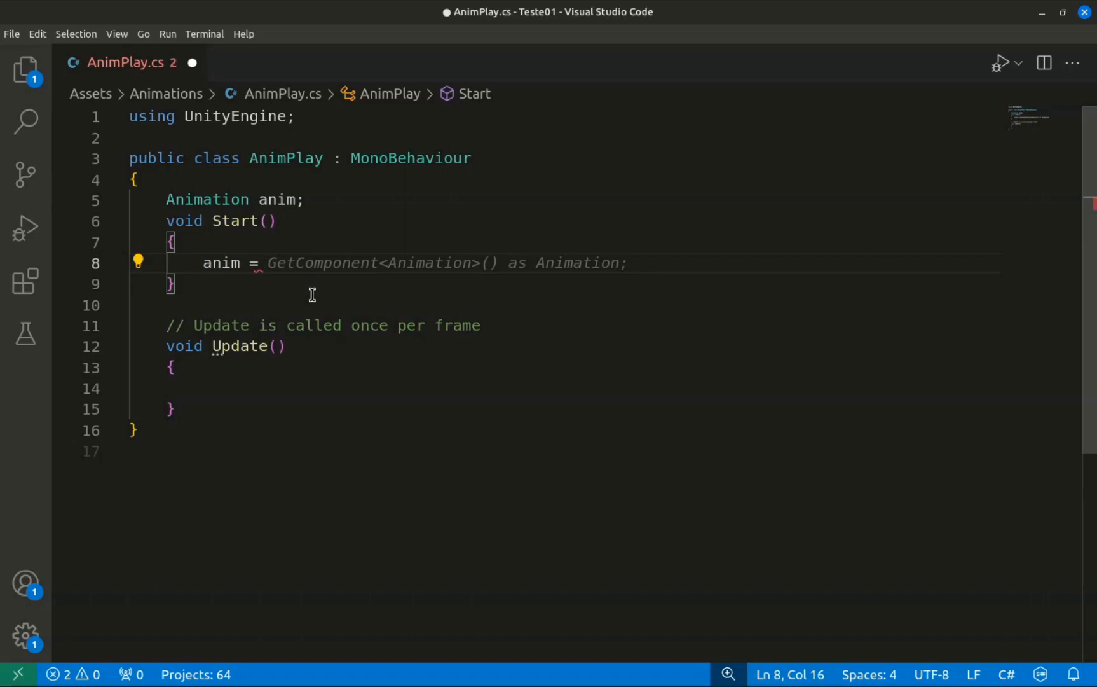
pyautogui.press('Tab')
pyautogui.press('BackSpace')
pyautogui.press('BackSpace')
pyautogui.press('BackSpace')
pyautogui.press('BackSpace')
pyautogui.press('BackSpace')
pyautogui.press('BackSpace')
pyautogui.press('BackSpace')
pyautogui.press('BackSpace')
pyautogui.press('BackSpace')
pyautogui.press('BackSpace')
pyautogui.press('BackSpace')
pyautogui.press('BackSpace')
pyautogui.press('BackSpace')
pyautogui.press('BackSpace')
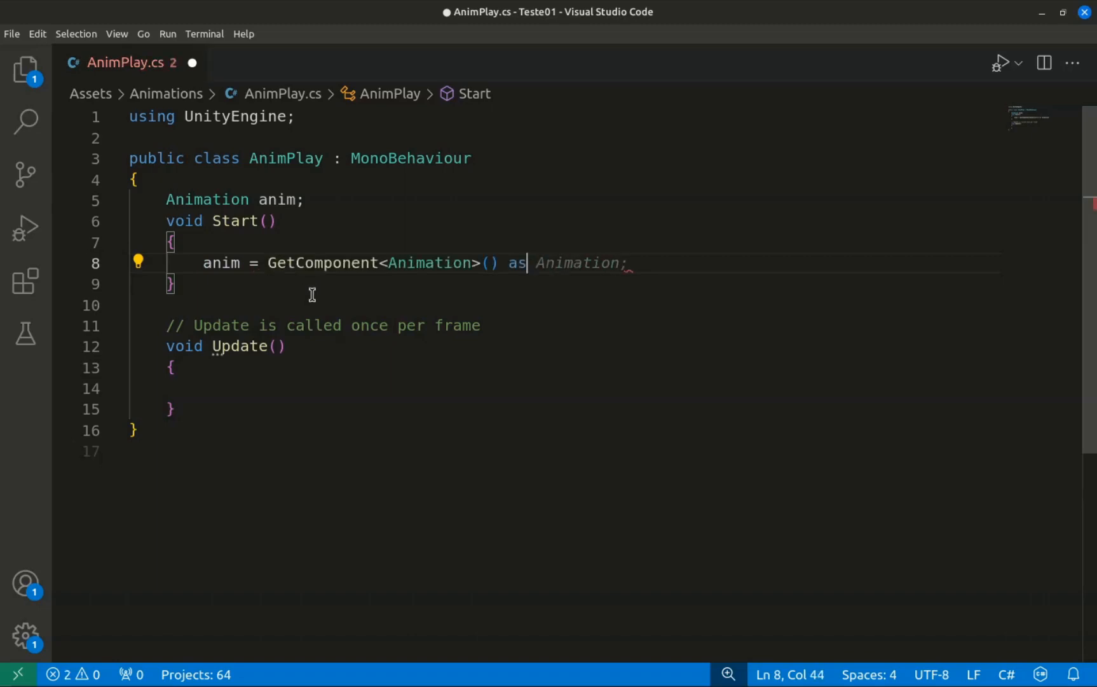
pyautogui.write(';')
# - Replace the Update method and its comment with a public void PlayAnim(string a) method that calls anim.Play(a)
pyautogui.click(257, 385)
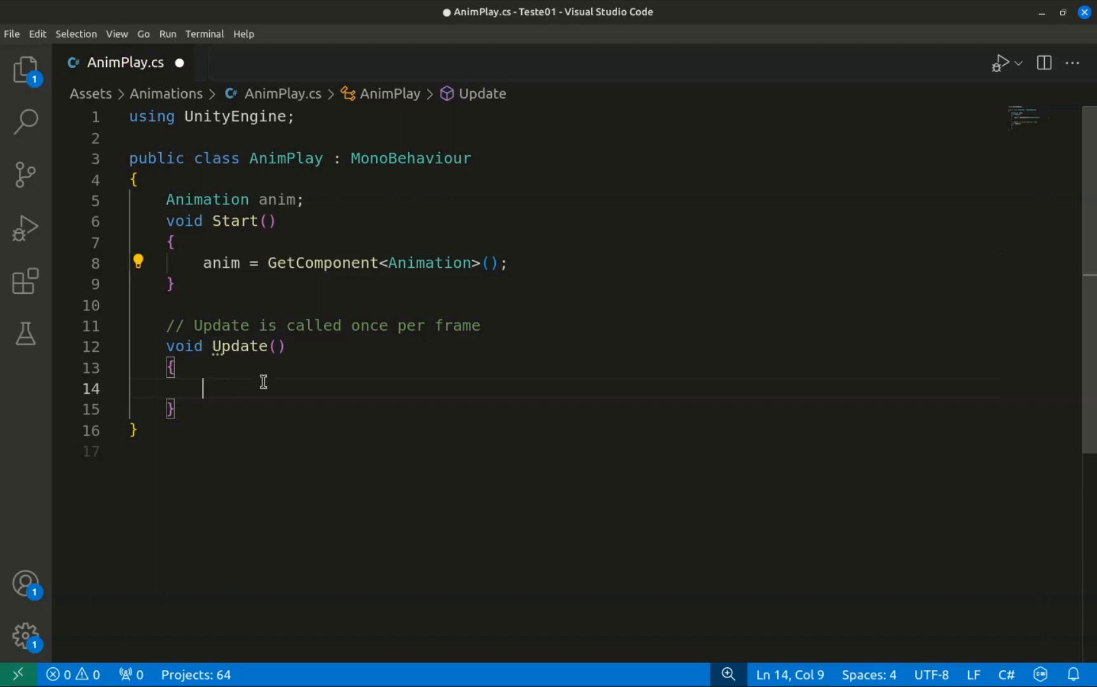
pyautogui.moveTo(201, 406); pyautogui.dragTo(164, 326)
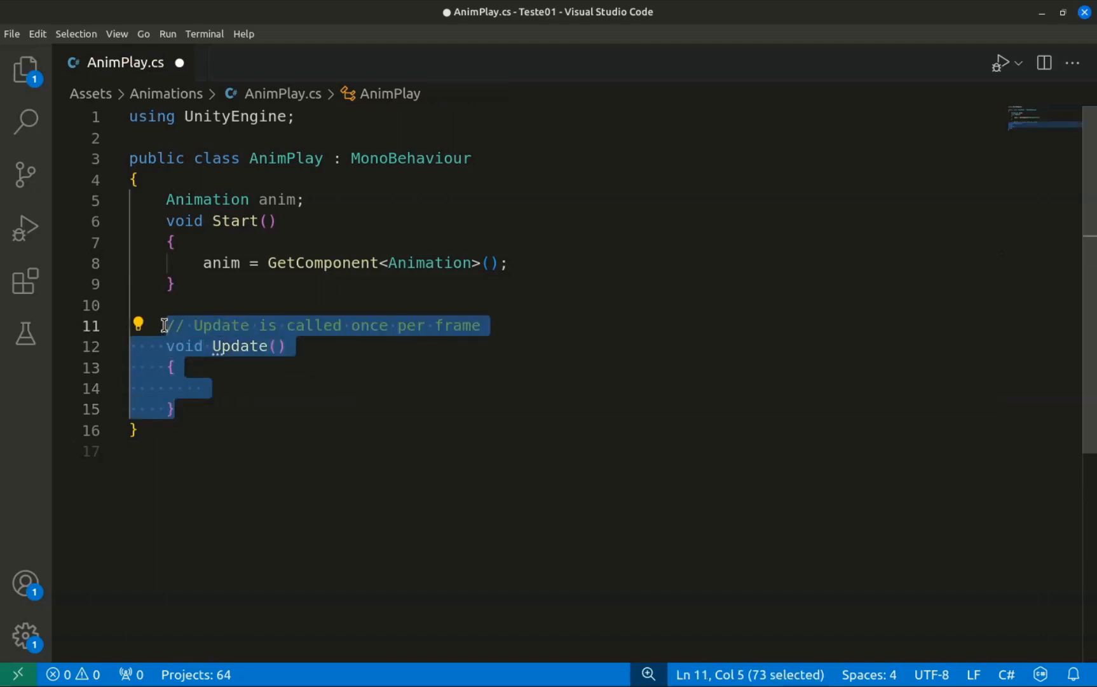
pyautogui.press('BackSpace')
pyautogui.write('pu')
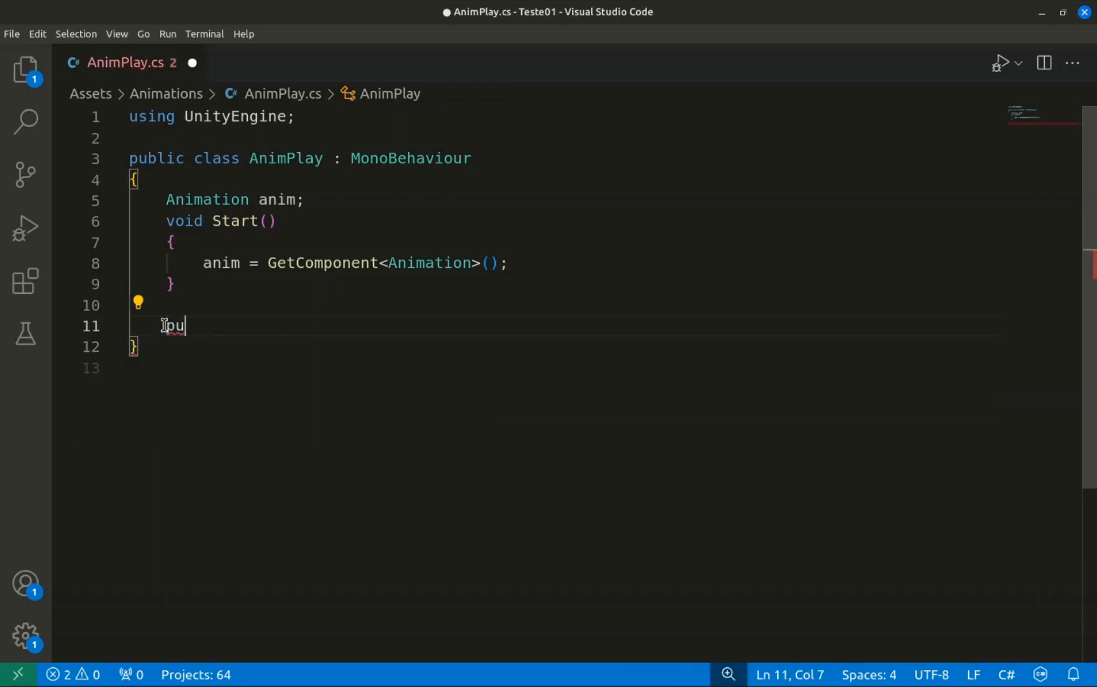
pyautogui.write('blic void')
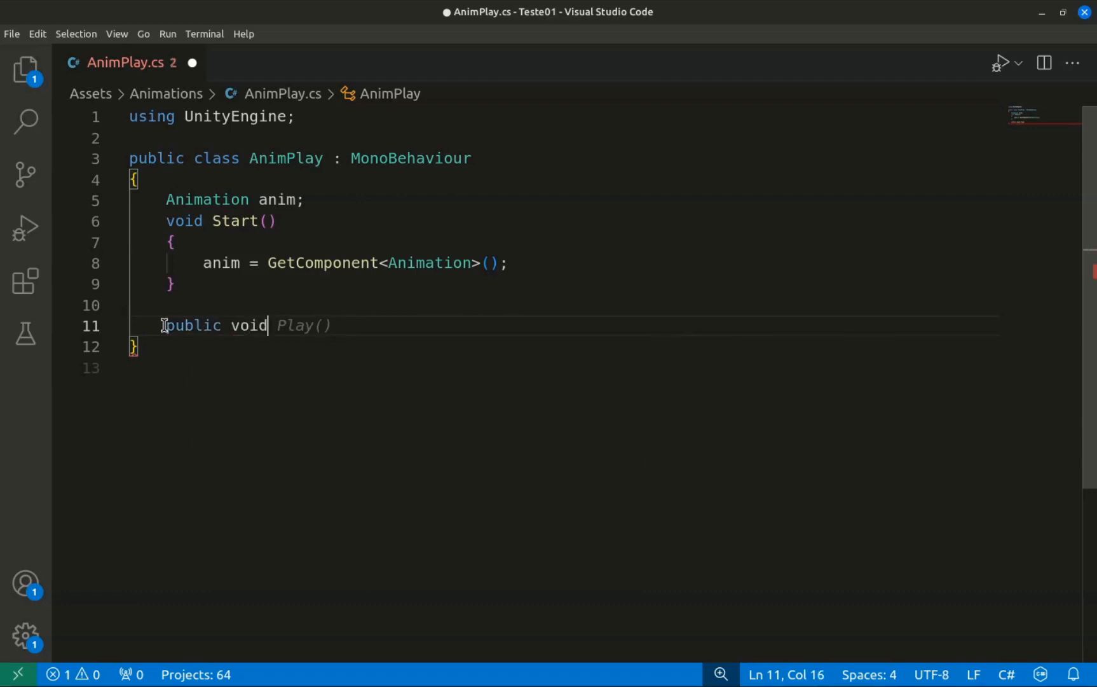
pyautogui.write(' PlayAnim')
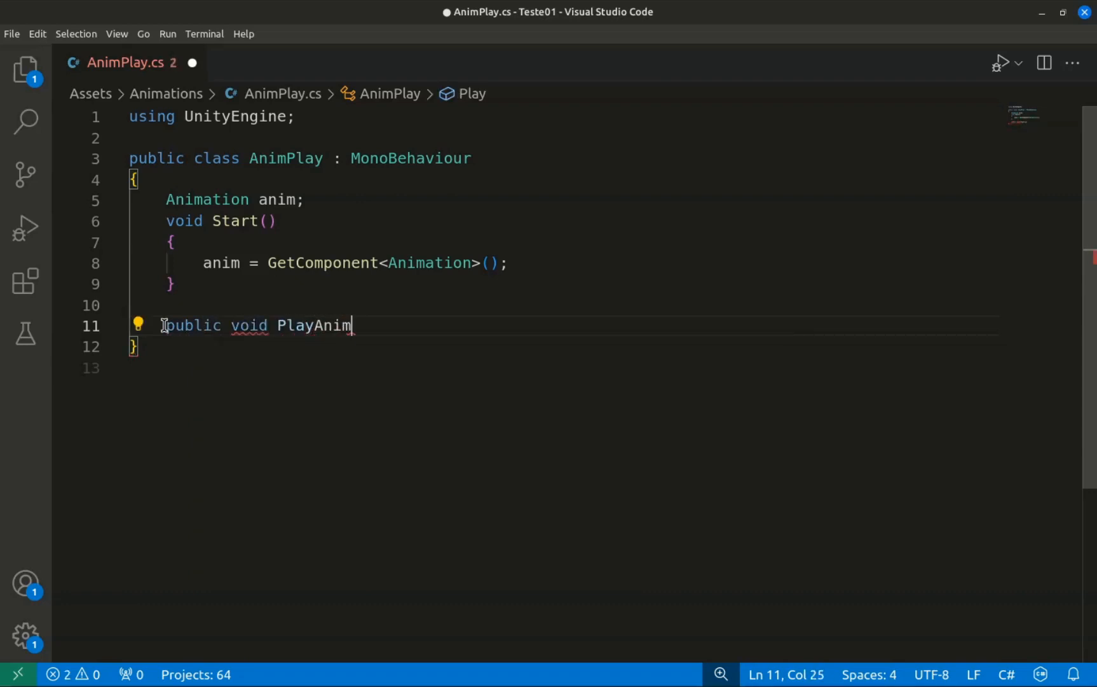
pyautogui.write('(string an')
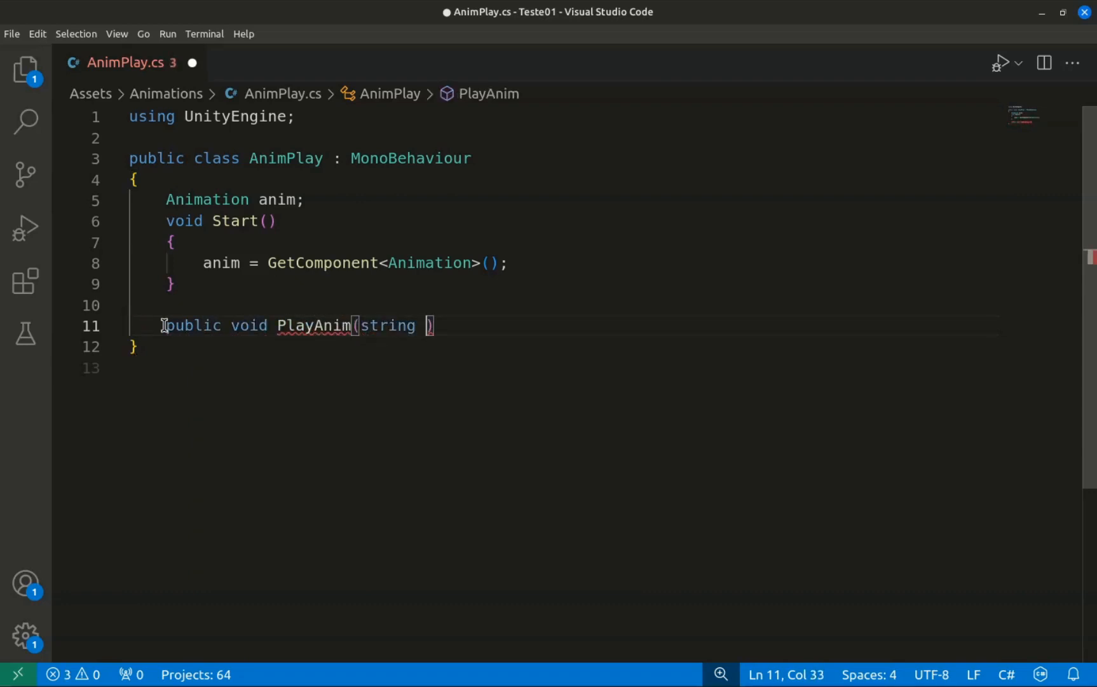
pyautogui.press('BackSpace')
pyautogui.write('){')
pyautogui.press('Return')
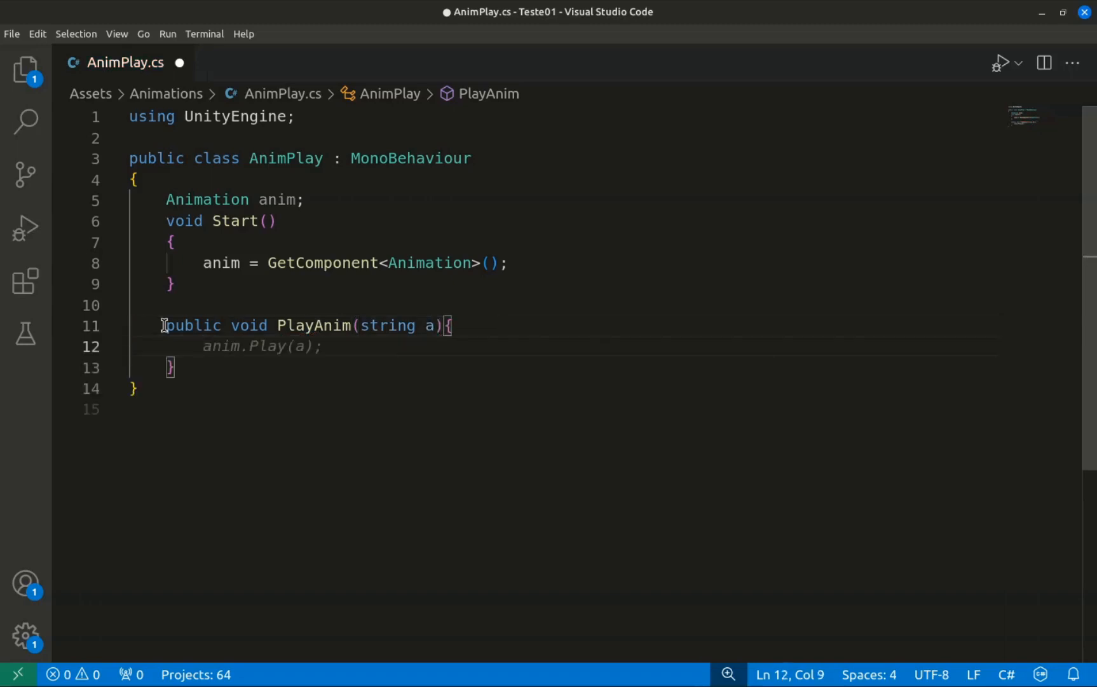
pyautogui.press('Tab')
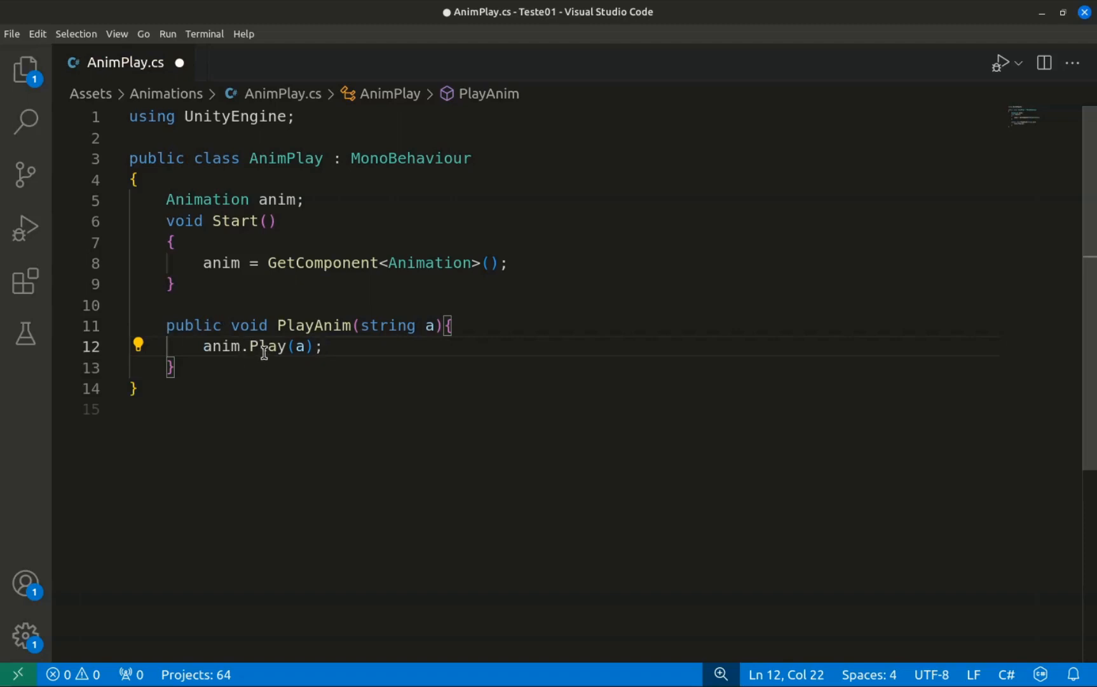
pyautogui.click(307, 348)
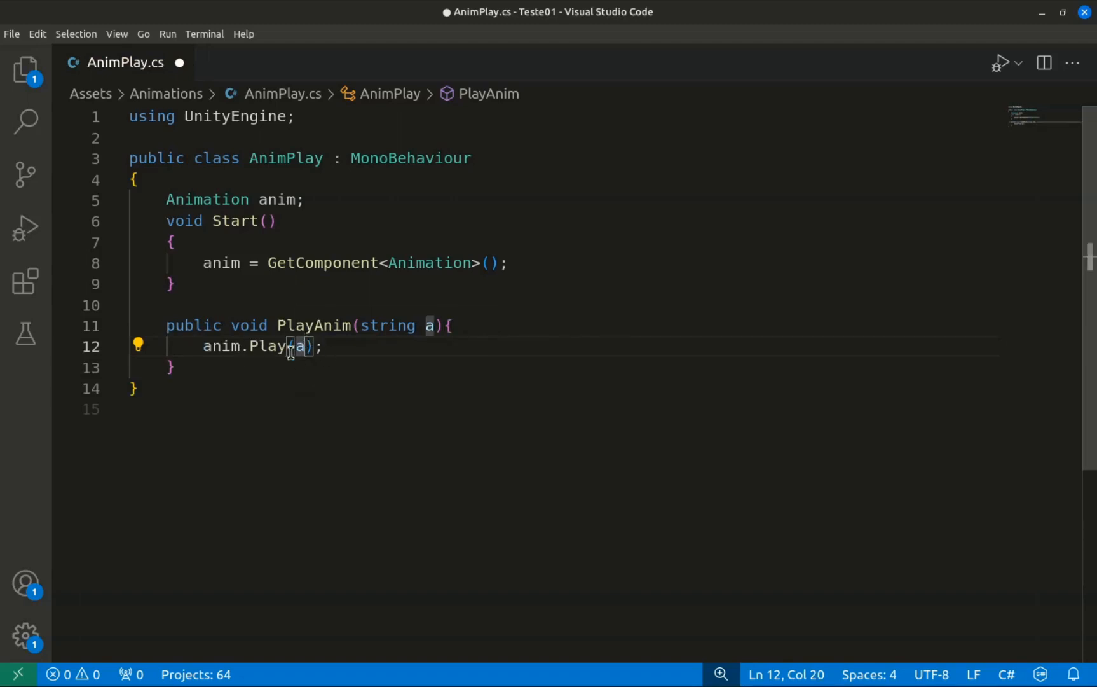
# - Put the Start method's opening brace on its declaration line, save the AnimPlay script and return to Unity
pyautogui.click(196, 247)
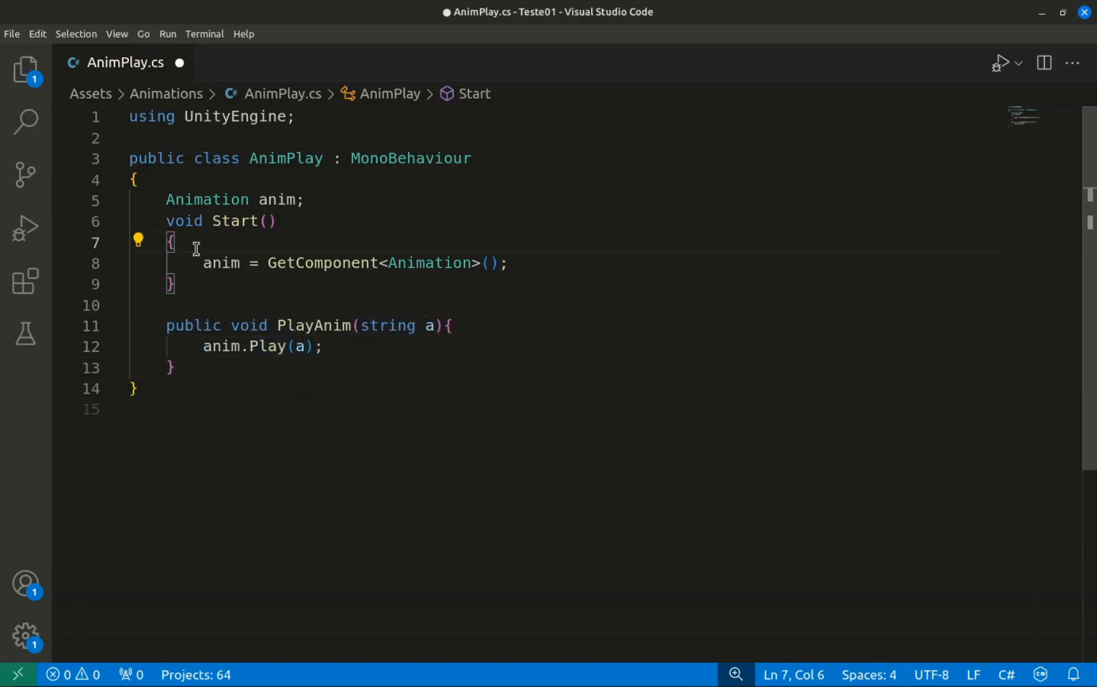
pyautogui.press('Left')
pyautogui.press('BackSpace')
pyautogui.press('BackSpace')
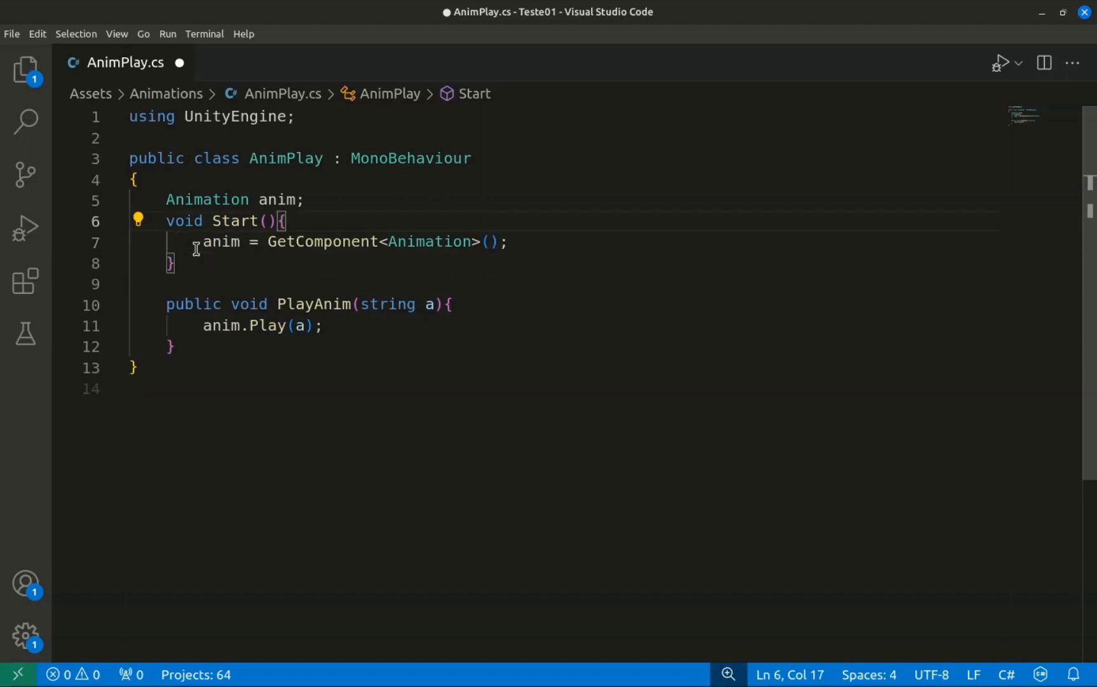
pyautogui.hotkey('ctrl', 's')
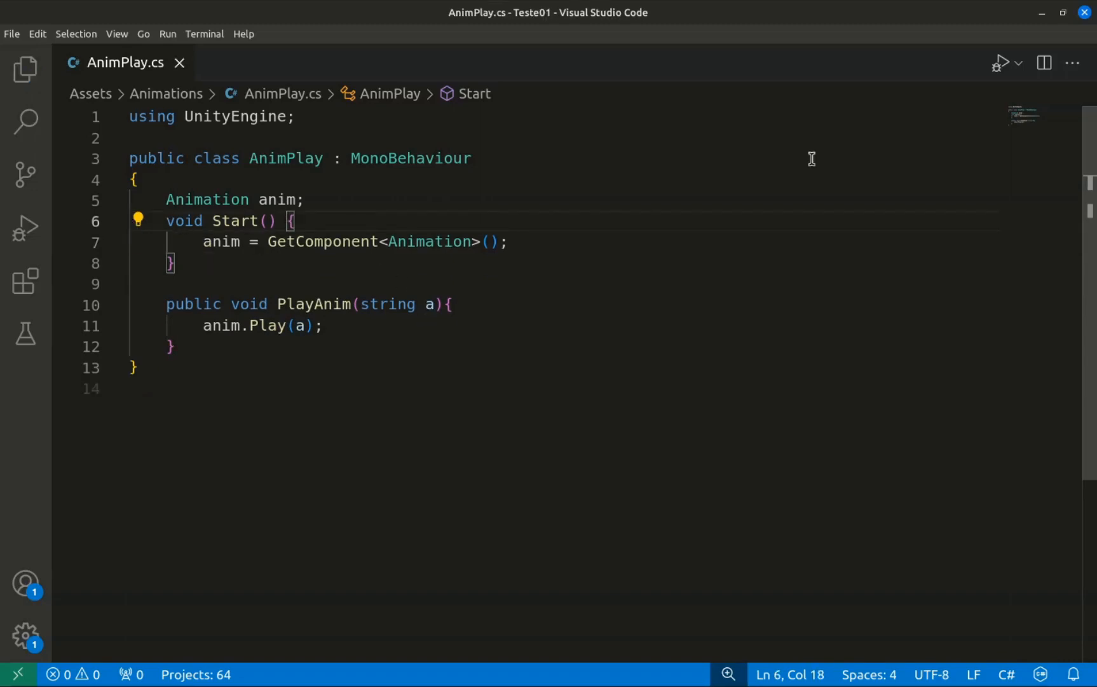
pyautogui.hotkey('alt', 'Tab')
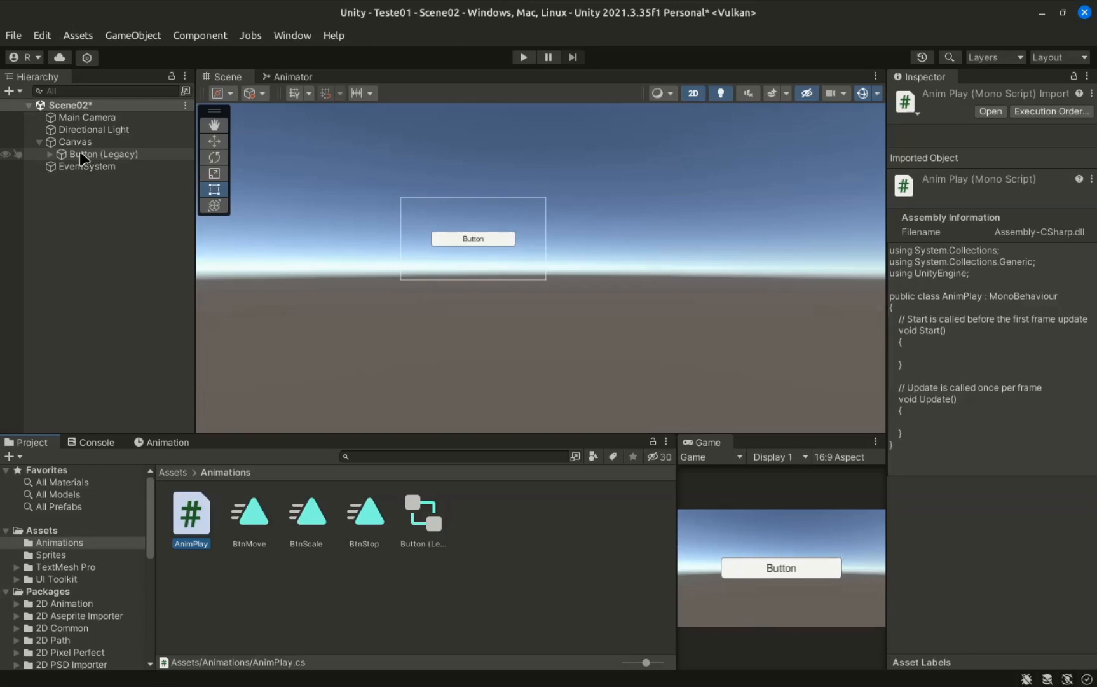
# - Remove the Event Trigger component from Button (Legacy) and add a fresh Event Trigger to it
pyautogui.click(83, 159)
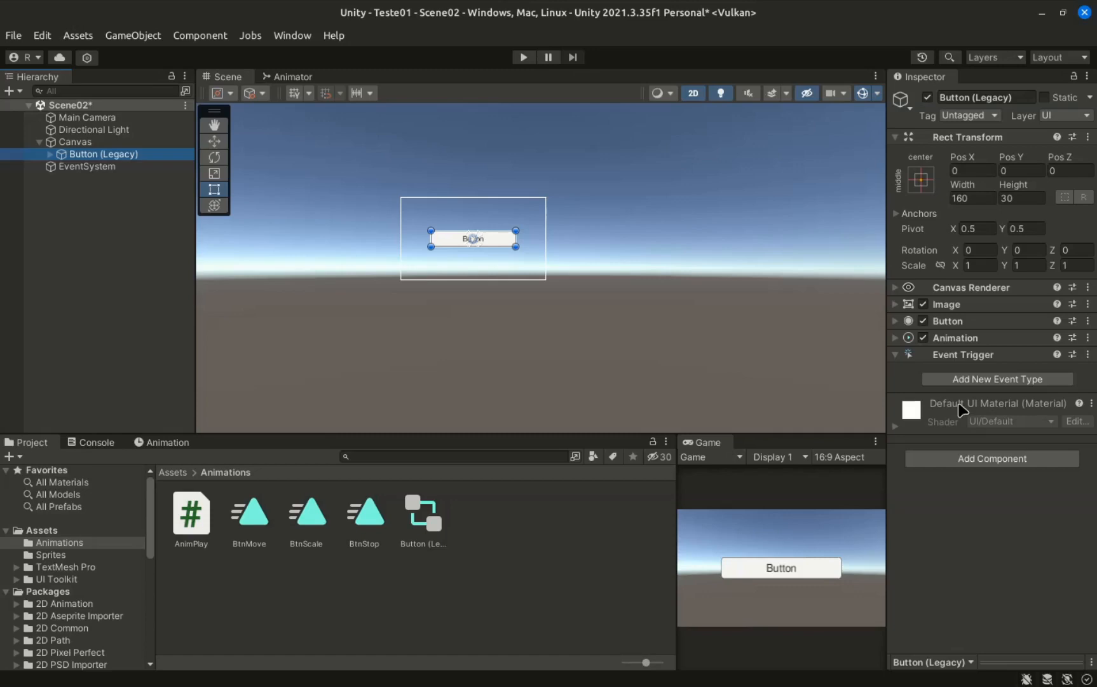
pyautogui.click(1089, 356)
pyautogui.click(979, 395)
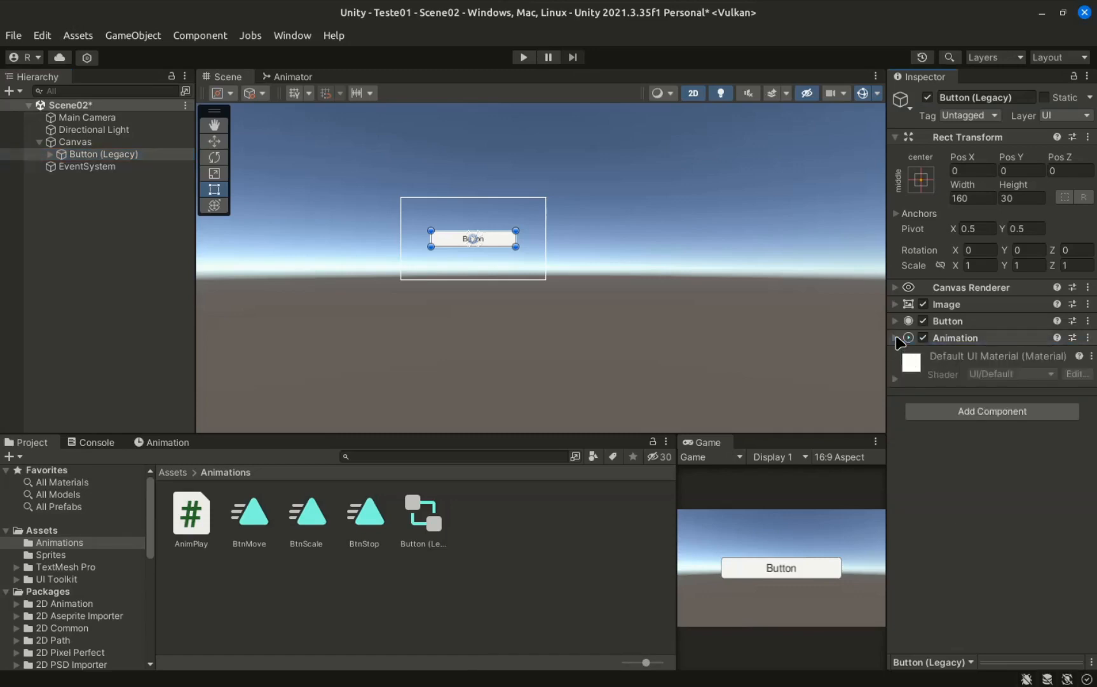
pyautogui.click(953, 337)
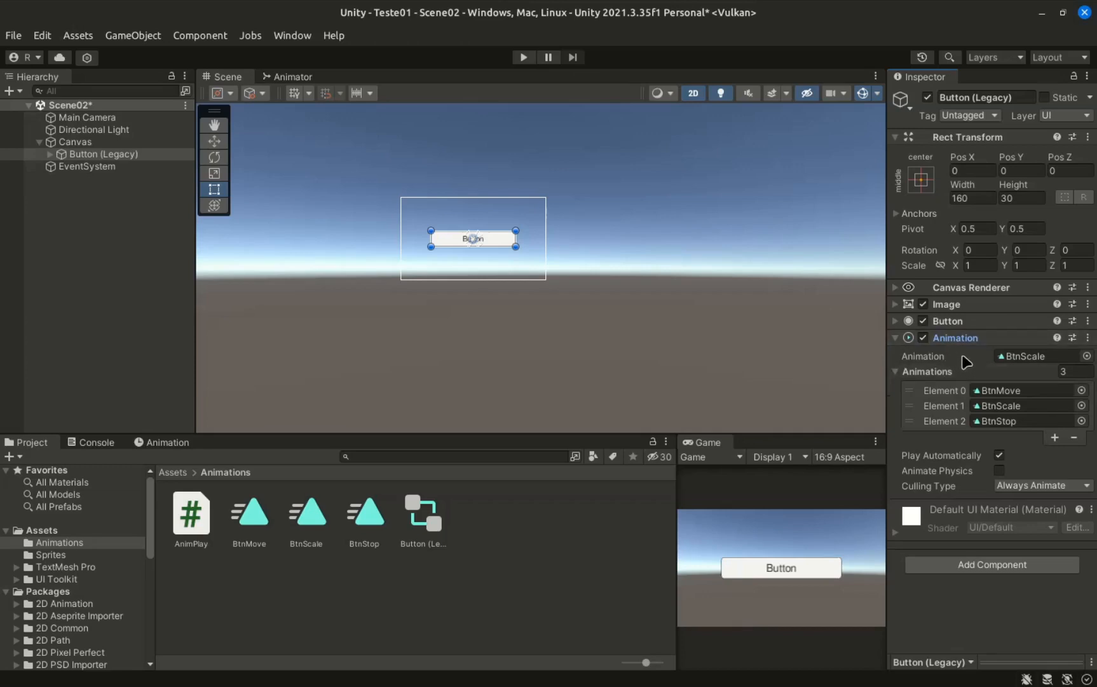
pyautogui.click(997, 565)
pyautogui.write('even')
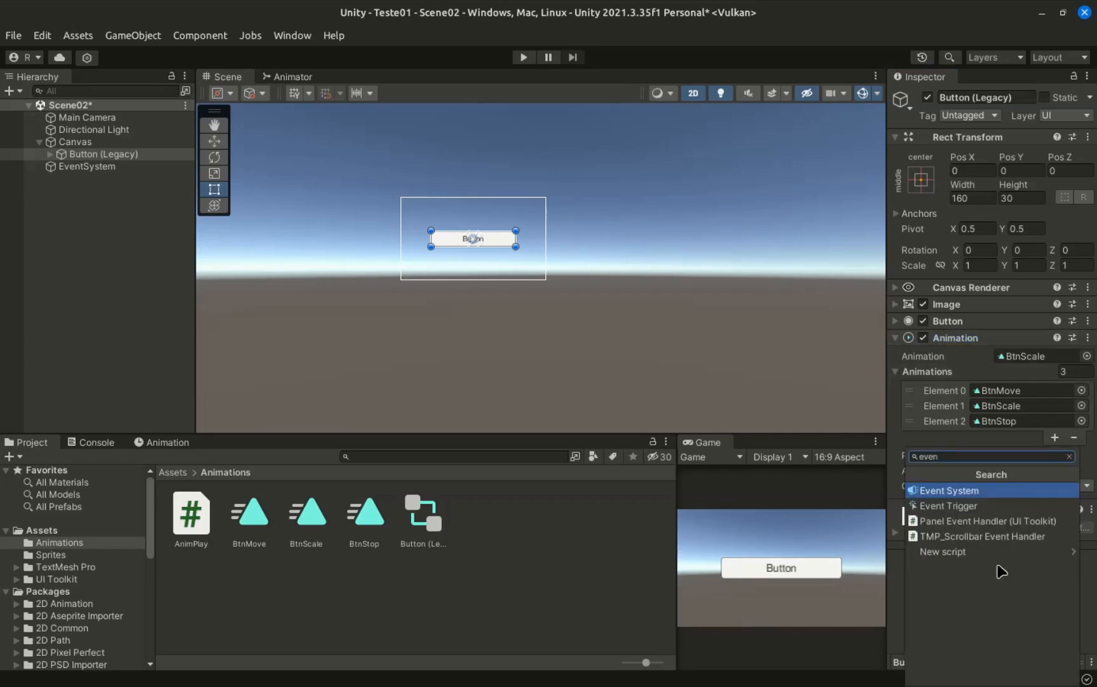
pyautogui.click(957, 507)
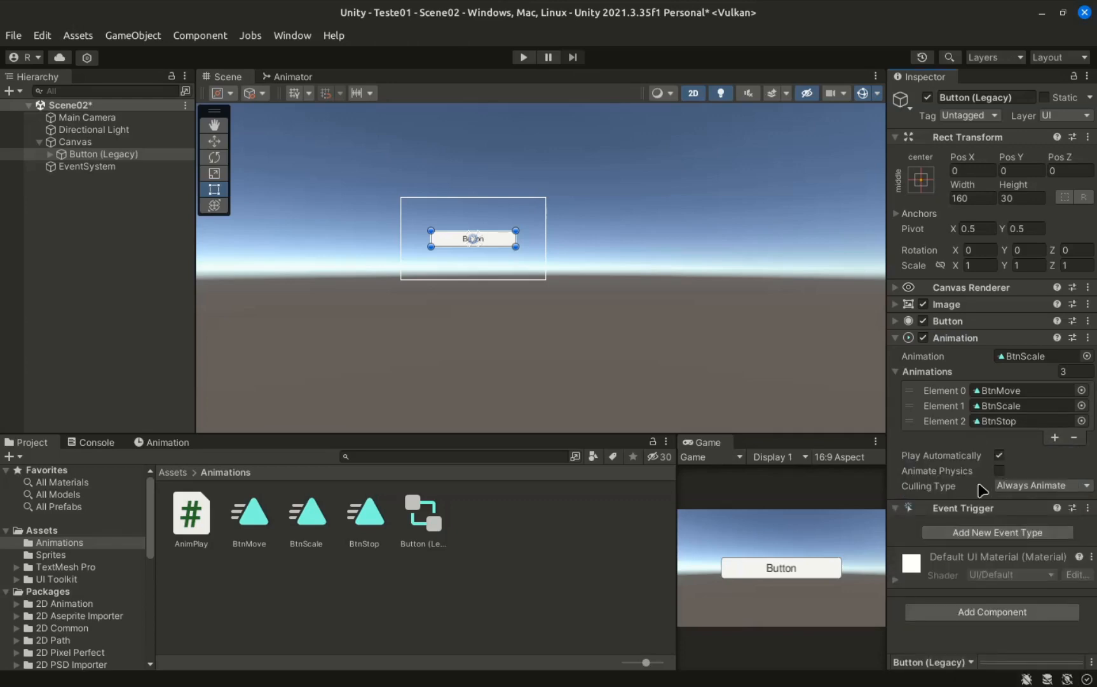
# - Add a PointerEnter event to the Event Trigger with one entry targeting the button's Animation component
pyautogui.click(977, 532)
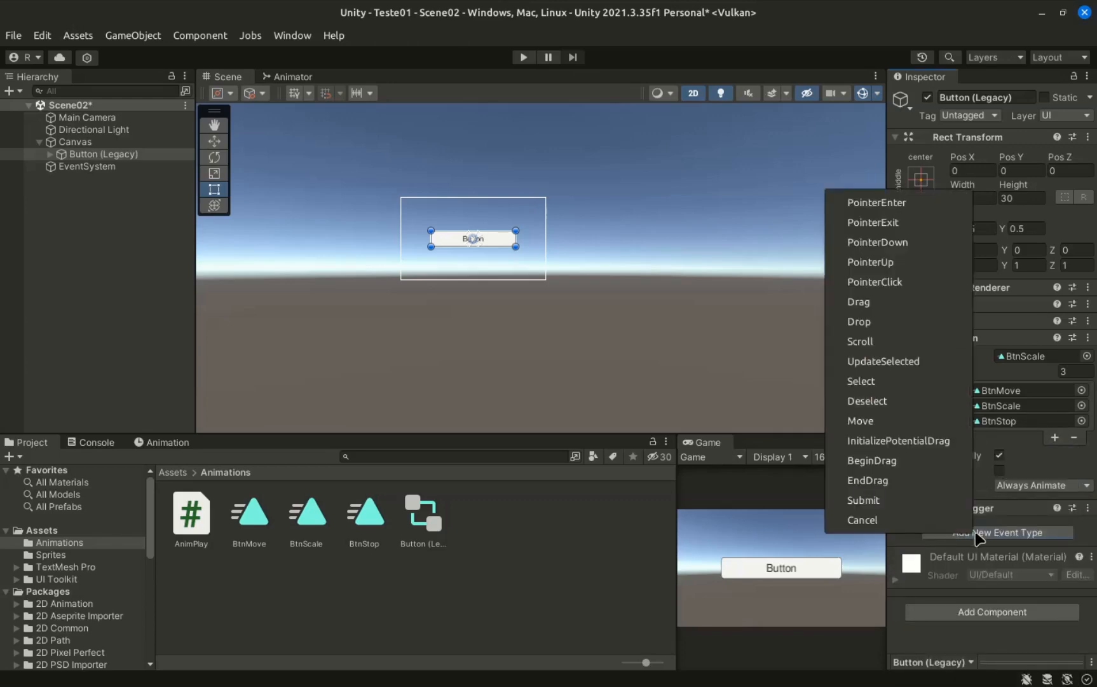
pyautogui.click(905, 203)
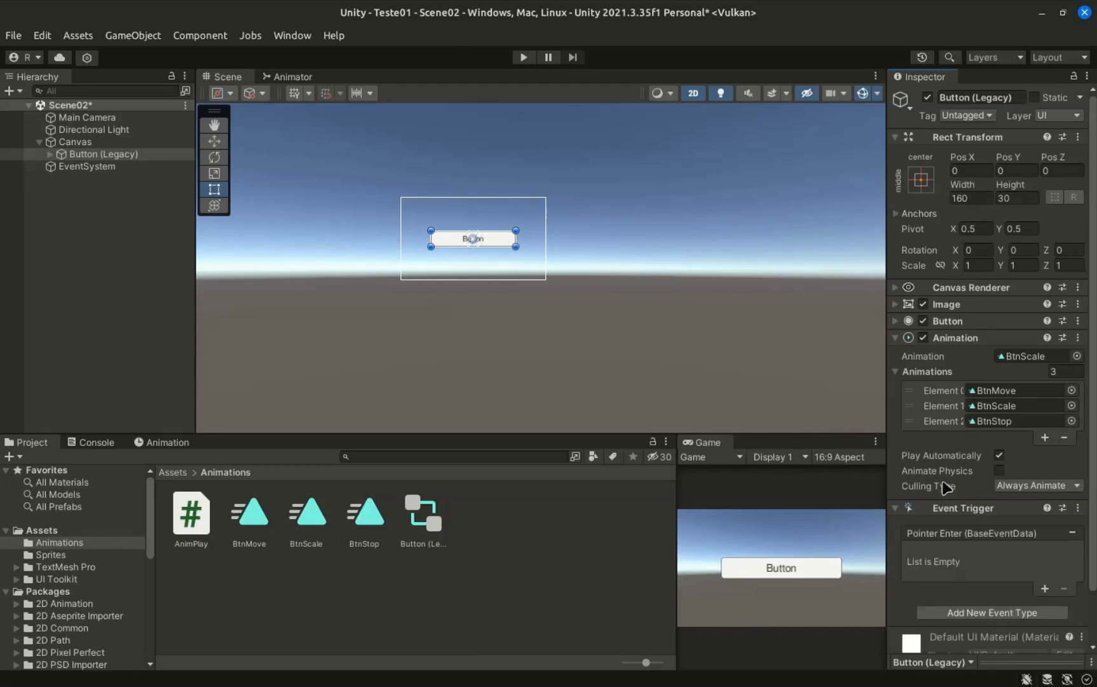
pyautogui.click(1045, 588)
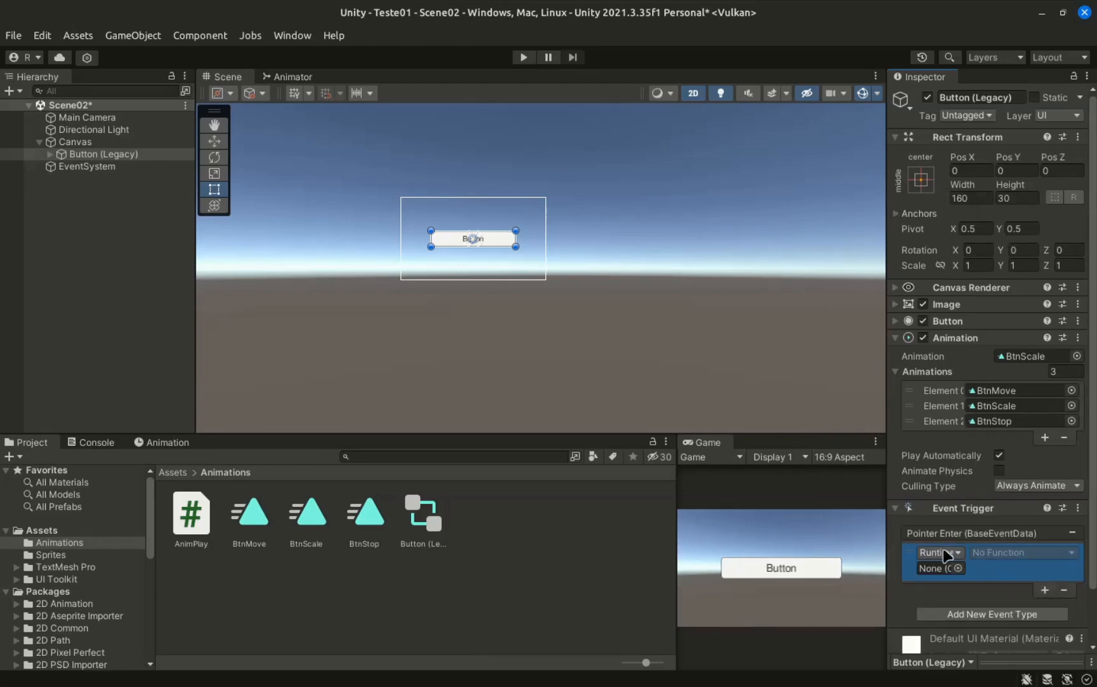
pyautogui.moveTo(952, 339); pyautogui.dragTo(938, 568)
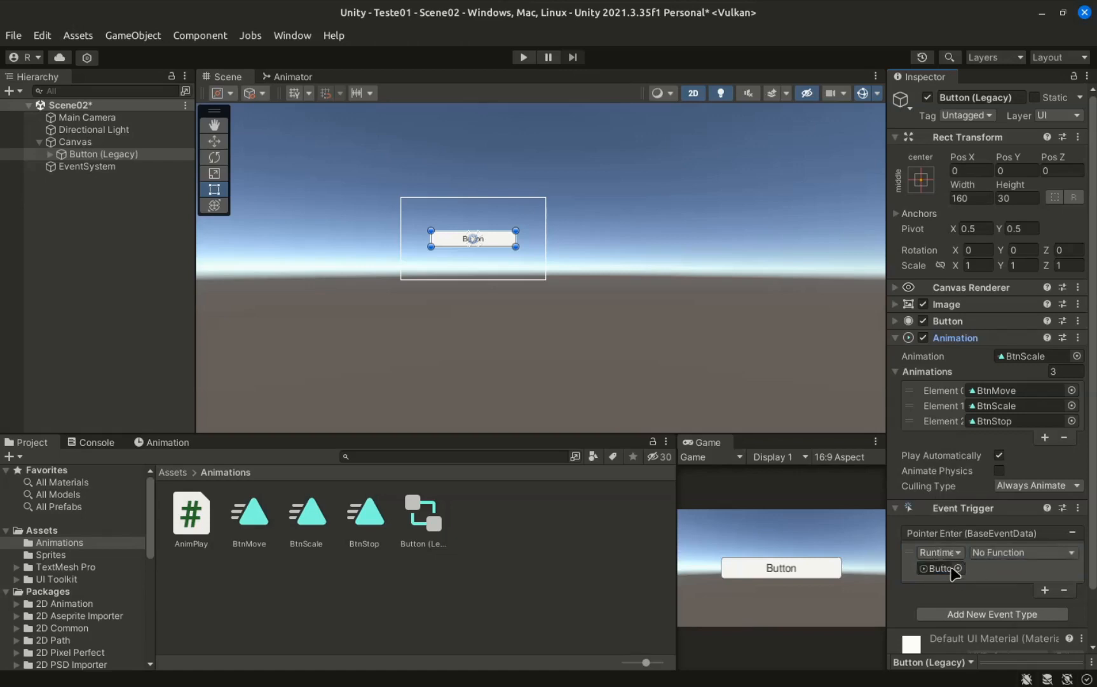
pyautogui.click(1009, 552)
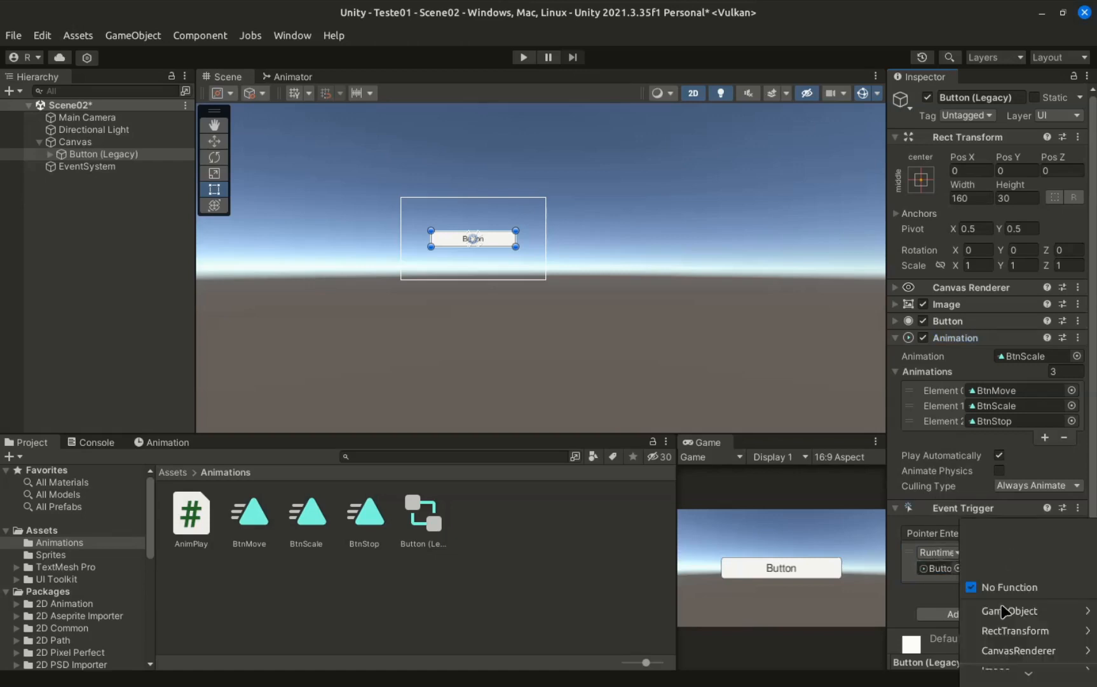
pyautogui.moveTo(1005, 653)
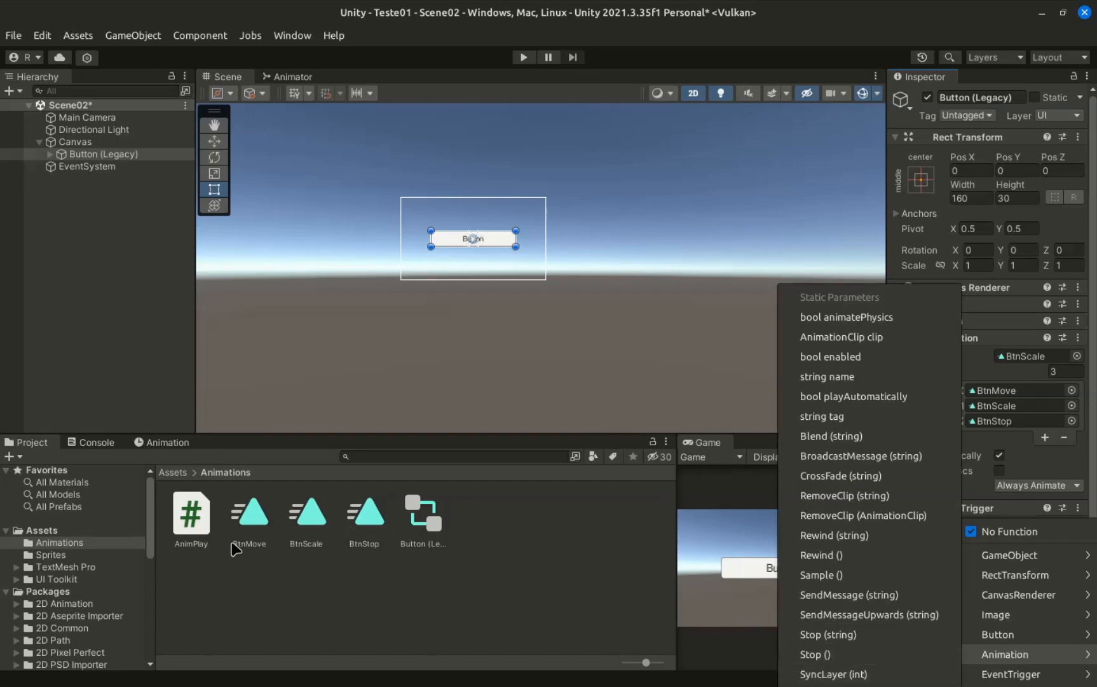
pyautogui.click(254, 580)
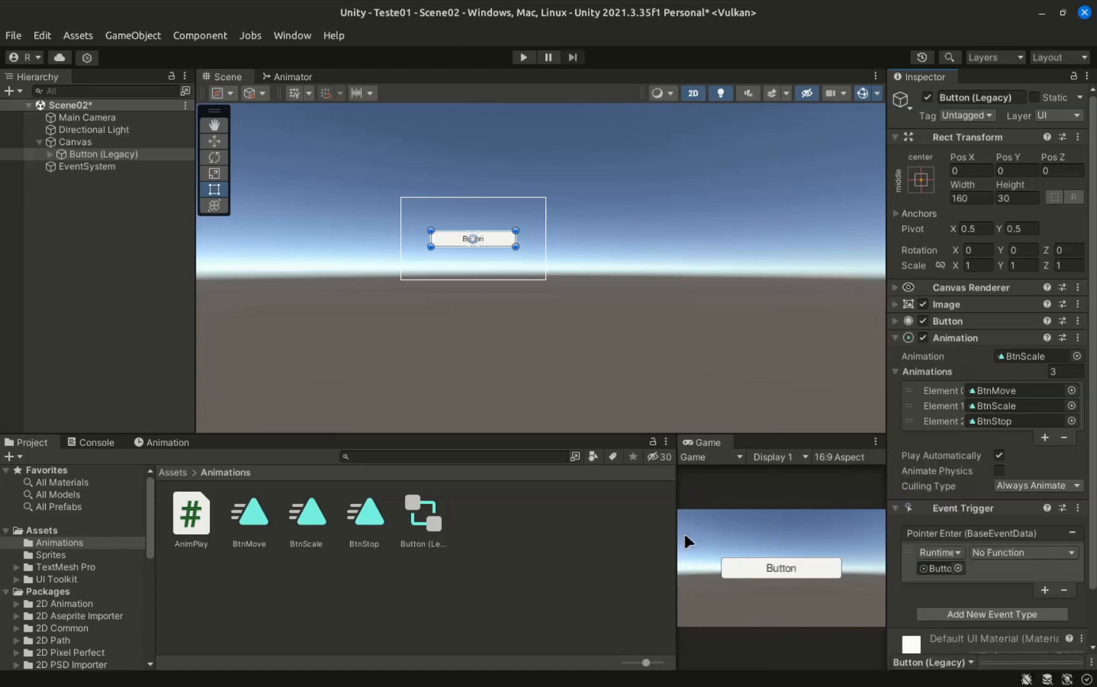
# - Attach the AnimPlay script to the button and make Pointer Enter call its PlayAnim (string) with BtnScale
pyautogui.scroll(-2, 978, 575)
pyautogui.moveTo(191, 514); pyautogui.dragTo(906, 649)
pyautogui.moveTo(951, 580); pyautogui.dragTo(935, 514)
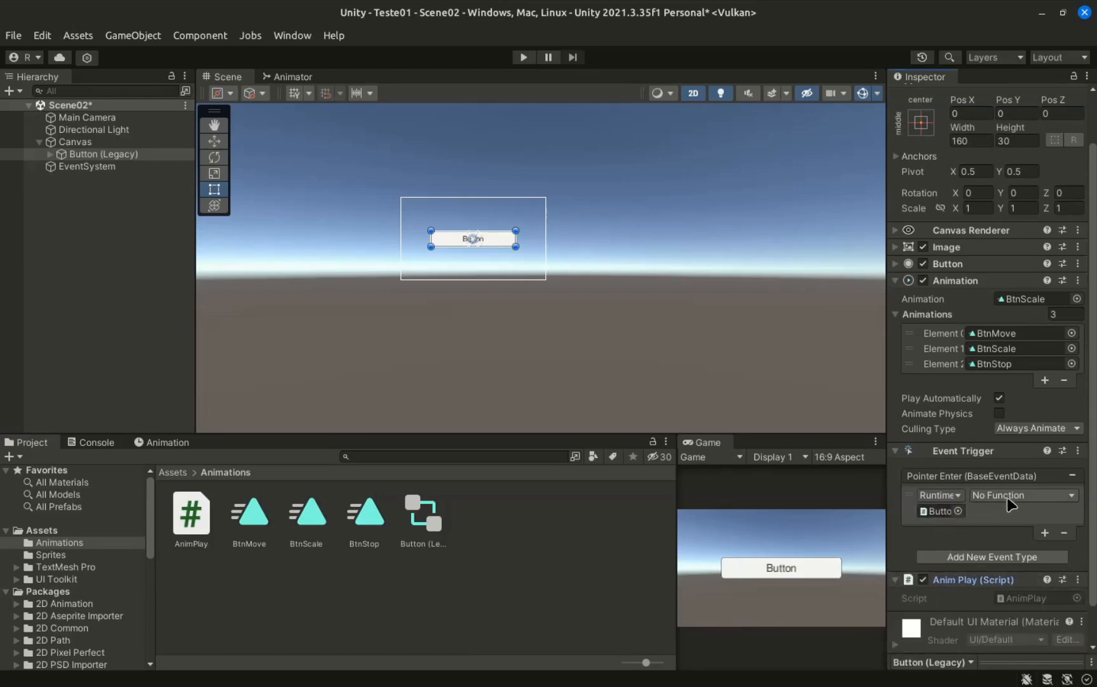
pyautogui.click(1010, 499)
pyautogui.moveTo(1028, 675)
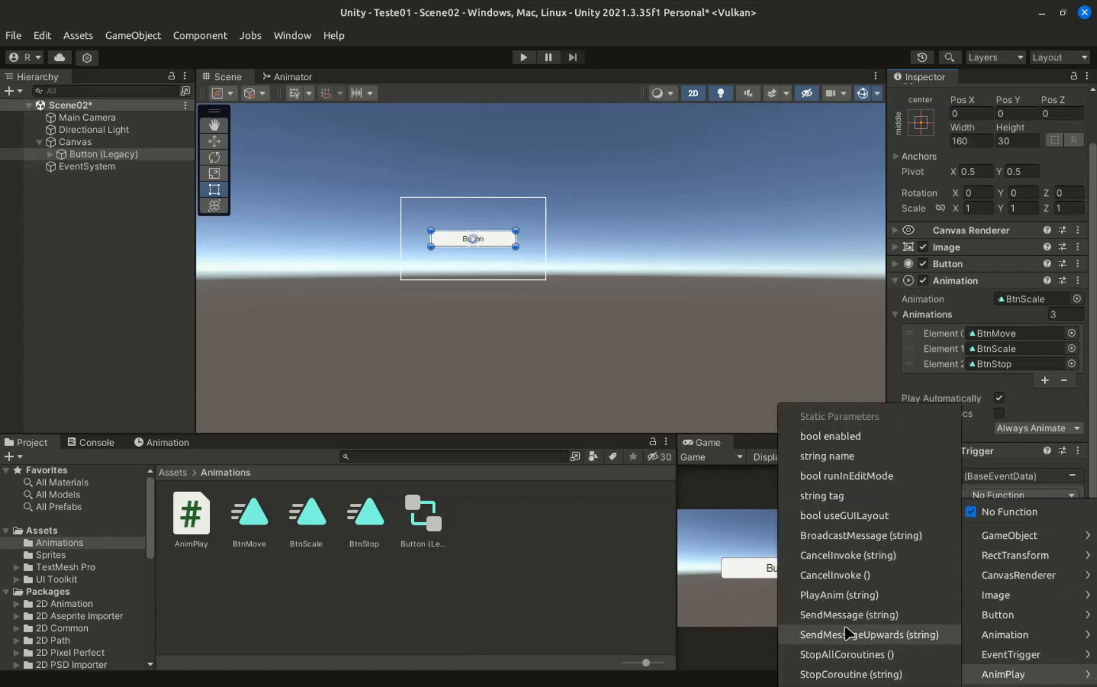
pyautogui.click(821, 595)
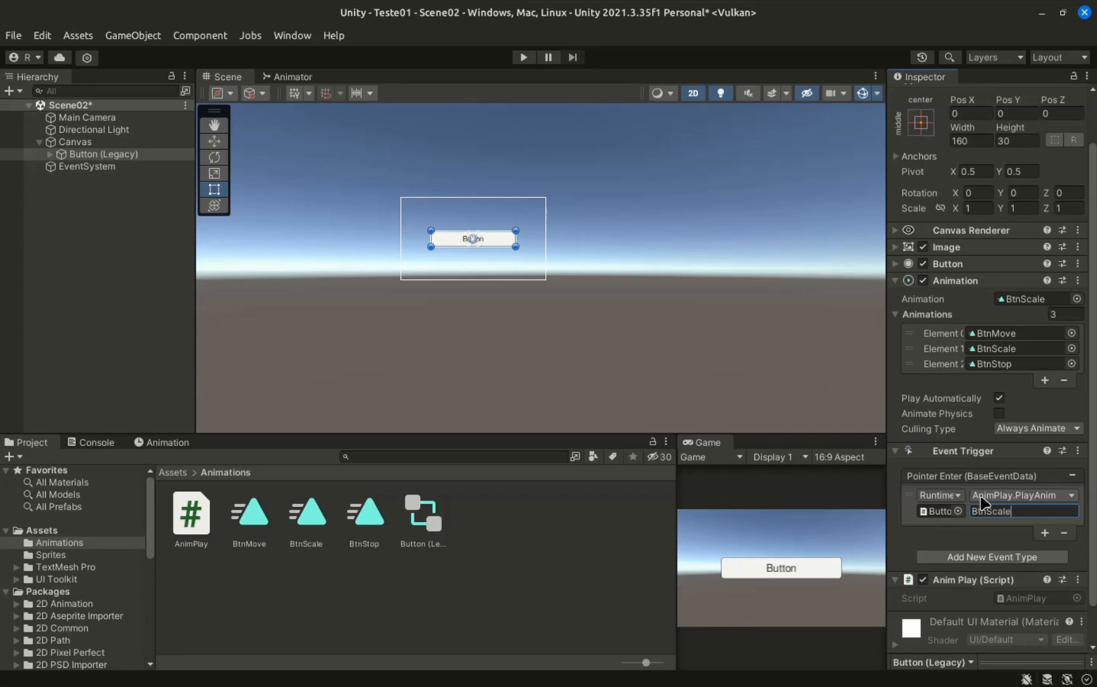
# - Add a PointerExit event that calls Stop (string) on the button's Animation component with BtnScale
pyautogui.click(1002, 557)
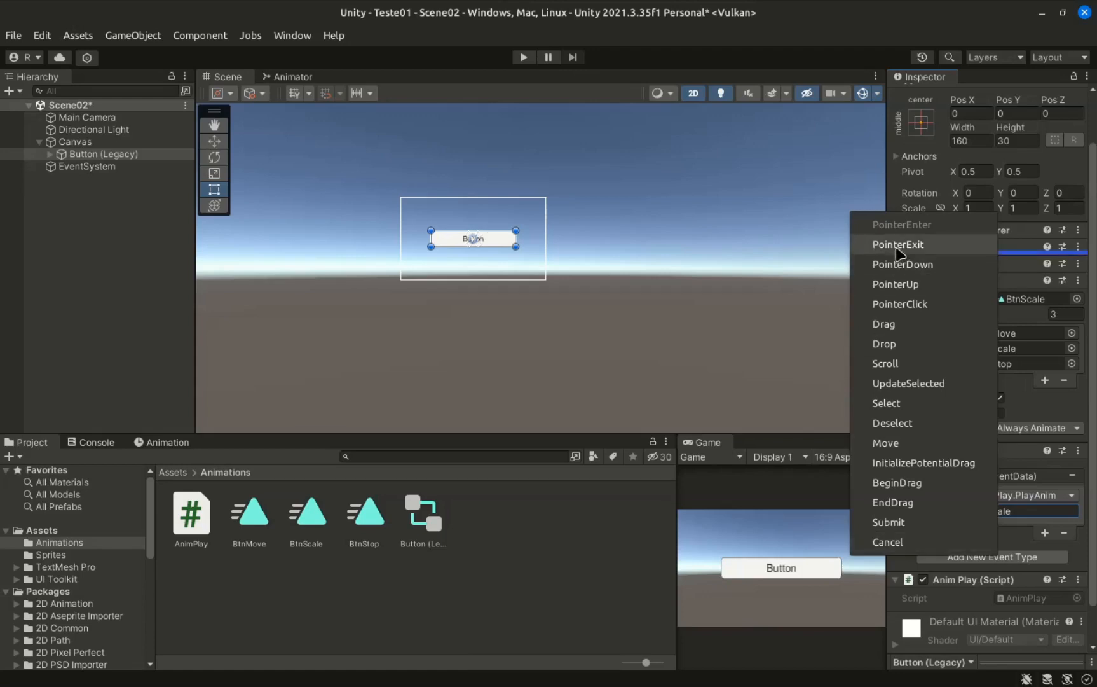
pyautogui.click(898, 253)
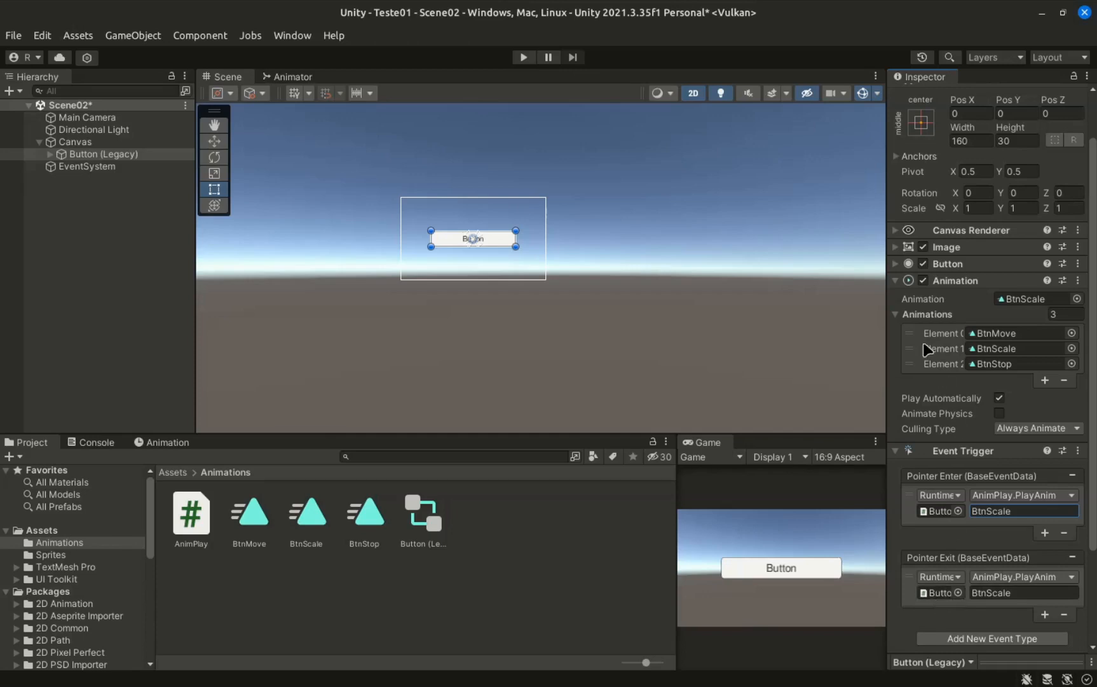
pyautogui.moveTo(957, 287); pyautogui.dragTo(939, 596)
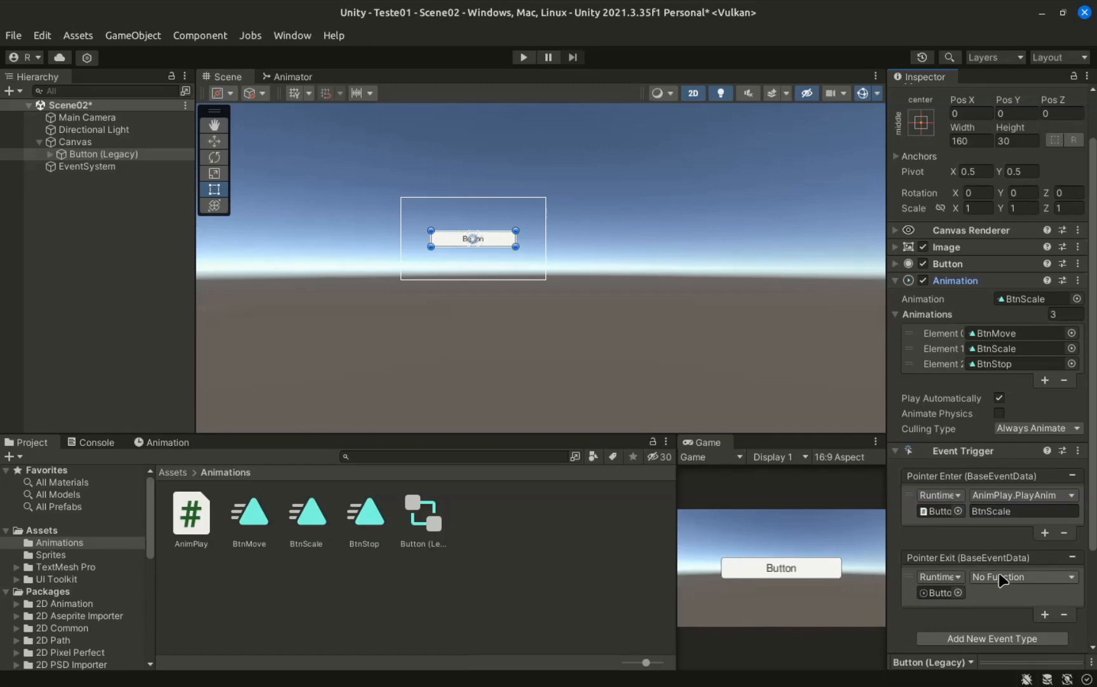
pyautogui.click(1000, 577)
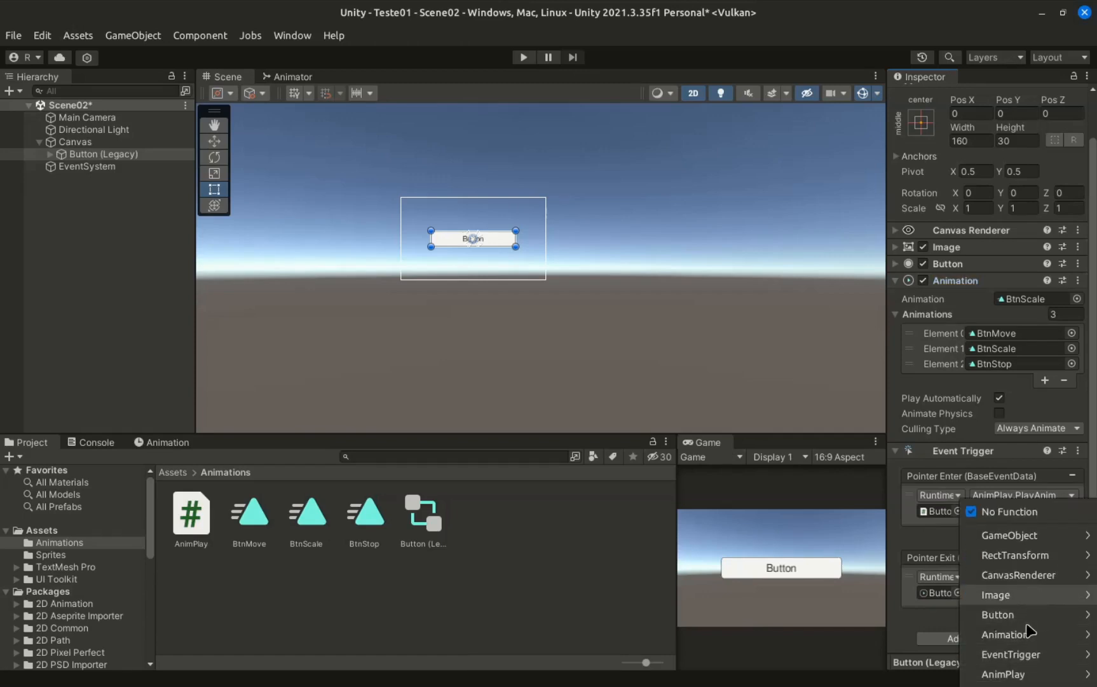
pyautogui.moveTo(1017, 634)
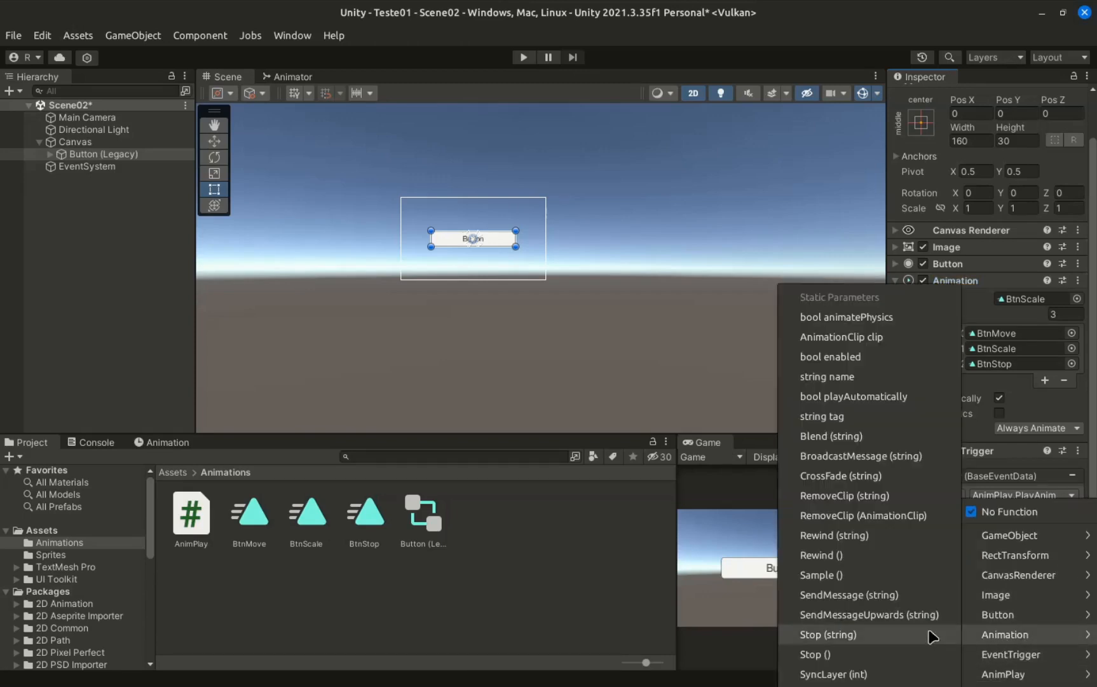
pyautogui.click(848, 636)
pyautogui.click(1027, 590)
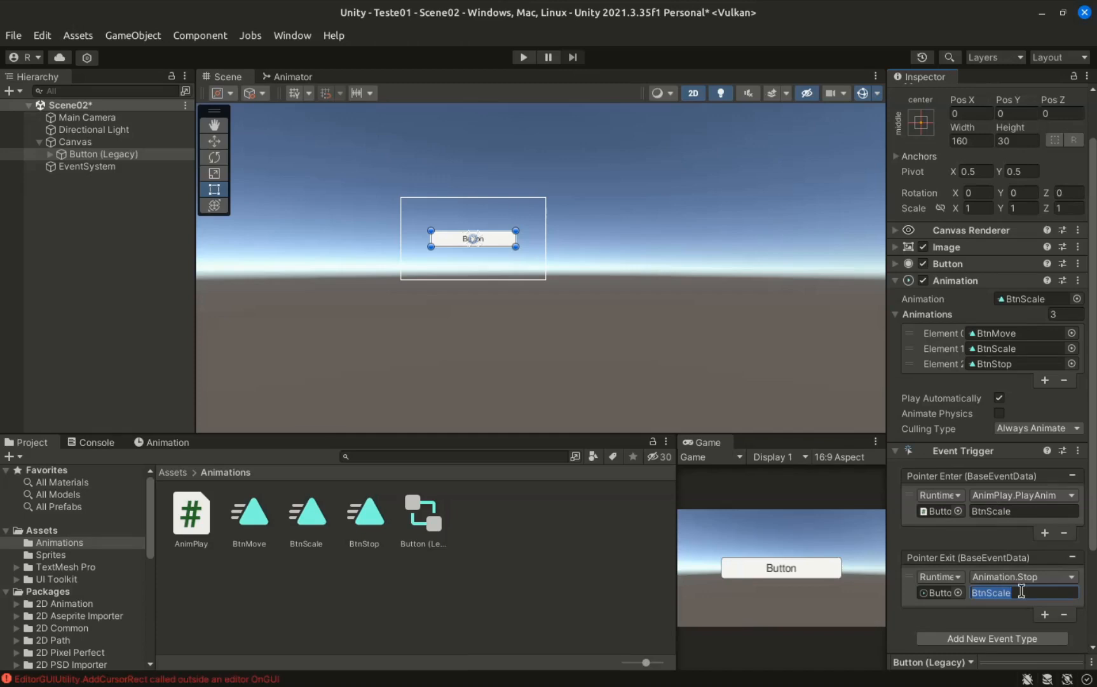
pyautogui.click(1025, 593)
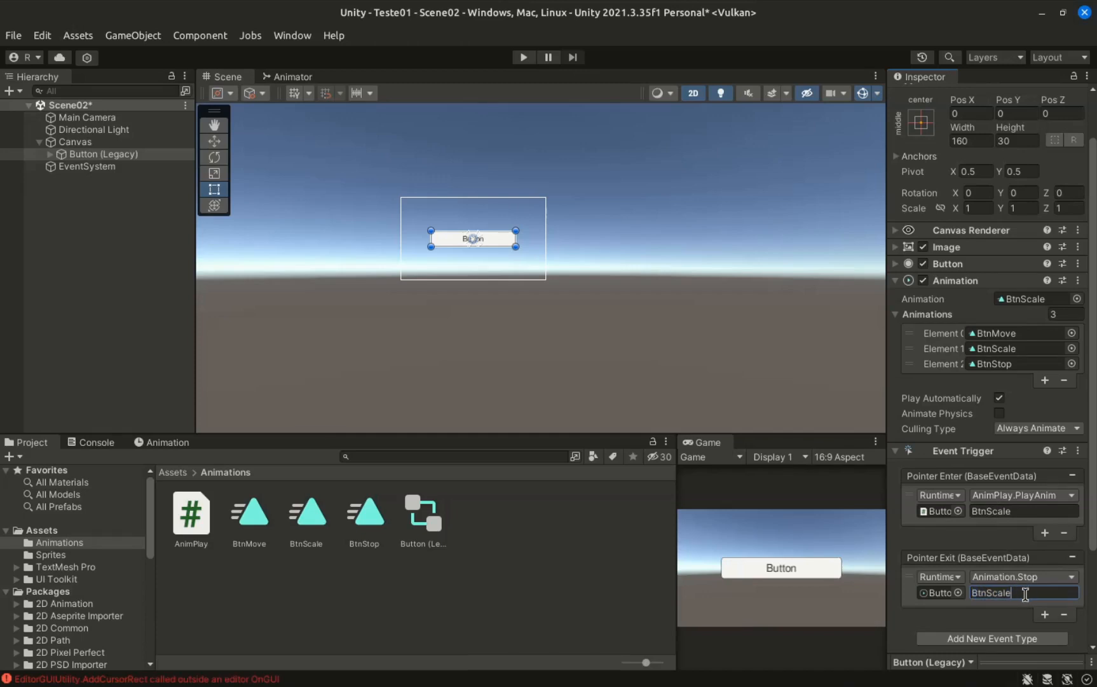
# - Add a PointerClick event that targets the button's AnimPlay script and calls PlayAnim (string) with BtnMove
pyautogui.click(987, 639)
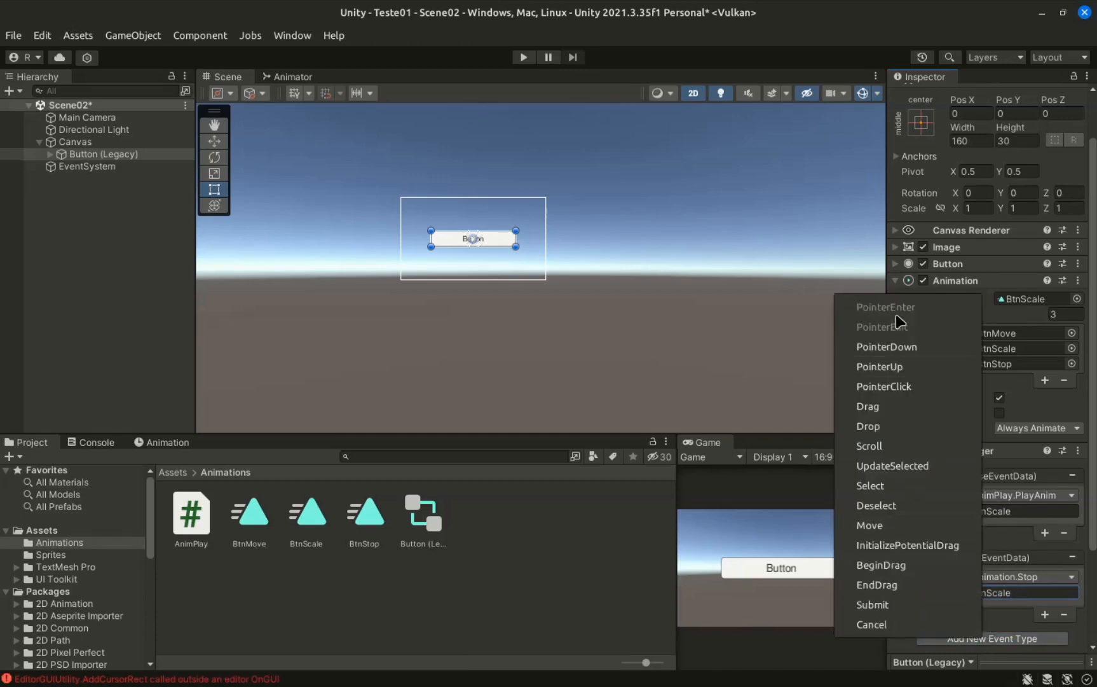
pyautogui.click(884, 388)
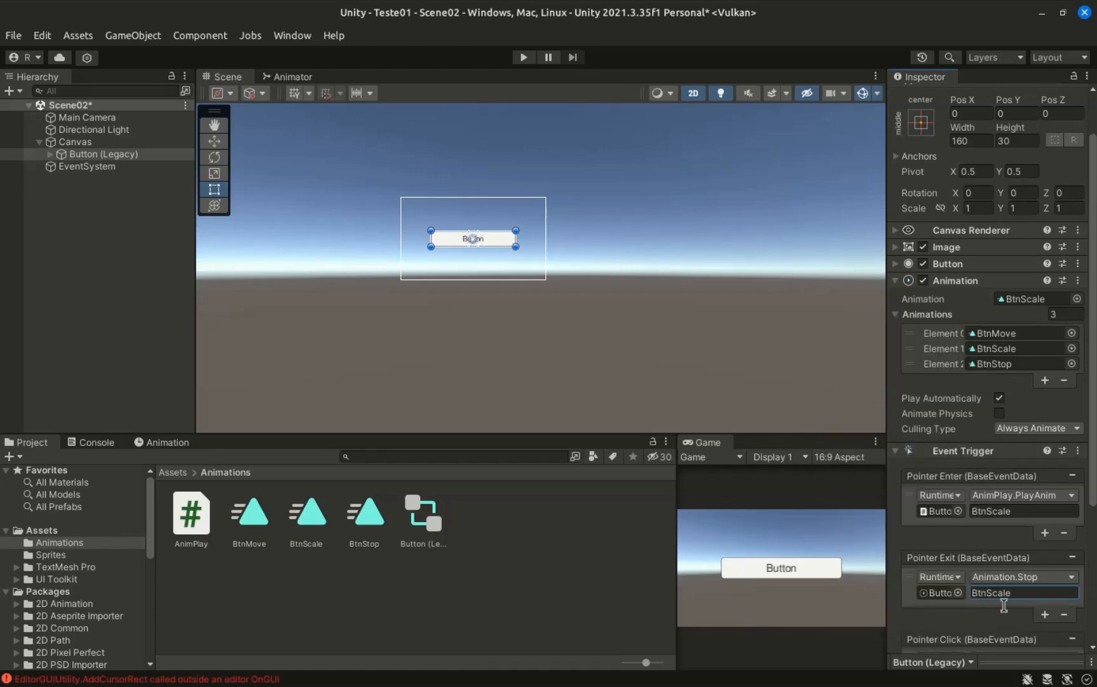
pyautogui.scroll(-5, 1004, 605)
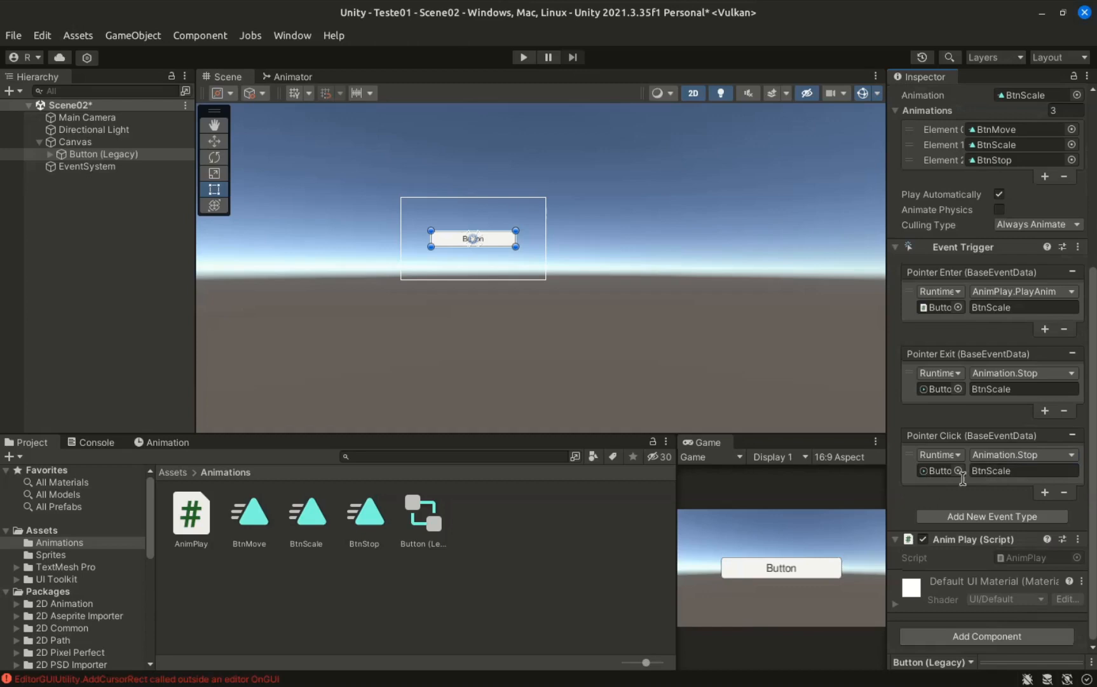
pyautogui.click(1030, 470)
pyautogui.moveTo(954, 539); pyautogui.dragTo(942, 472)
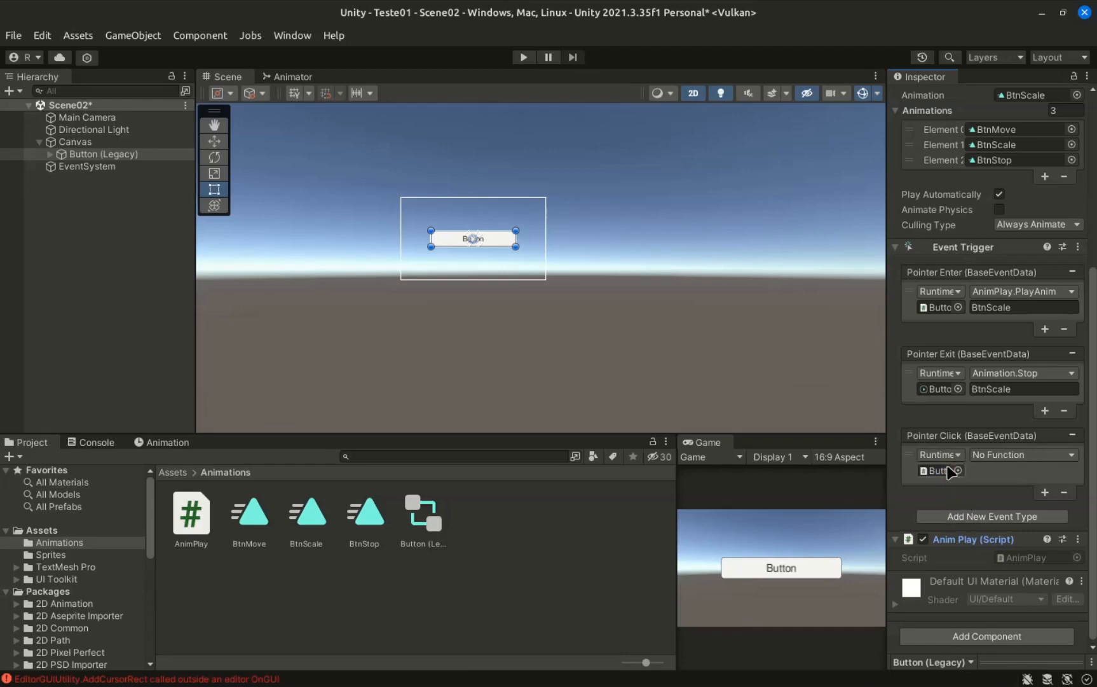
pyautogui.click(1010, 455)
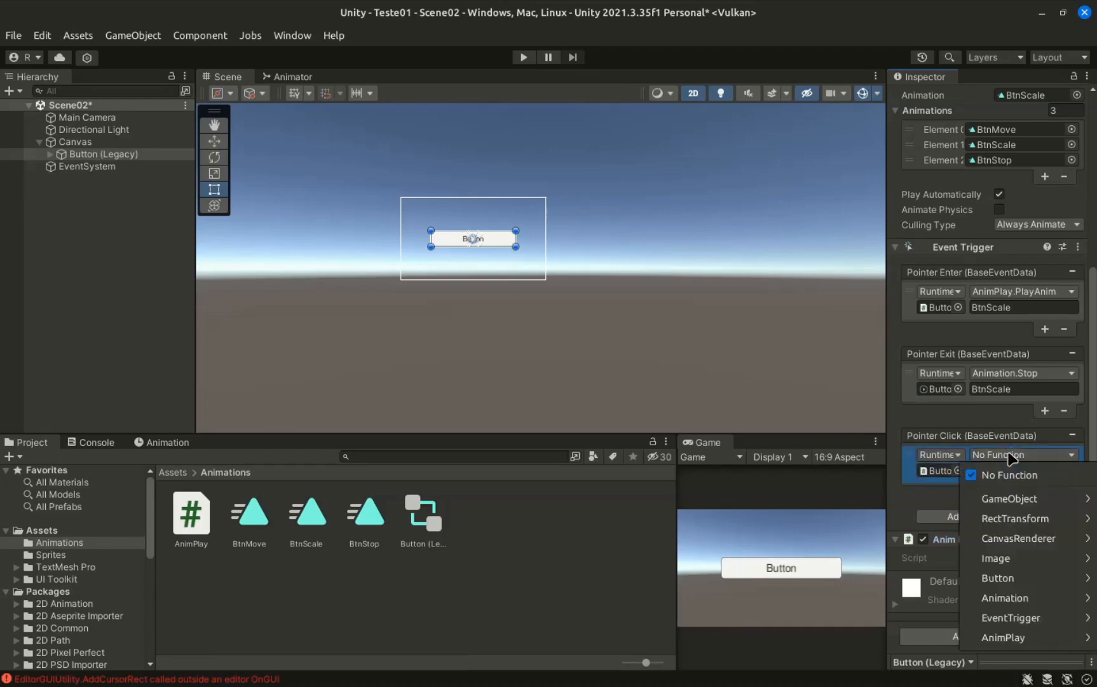
pyautogui.moveTo(1016, 638)
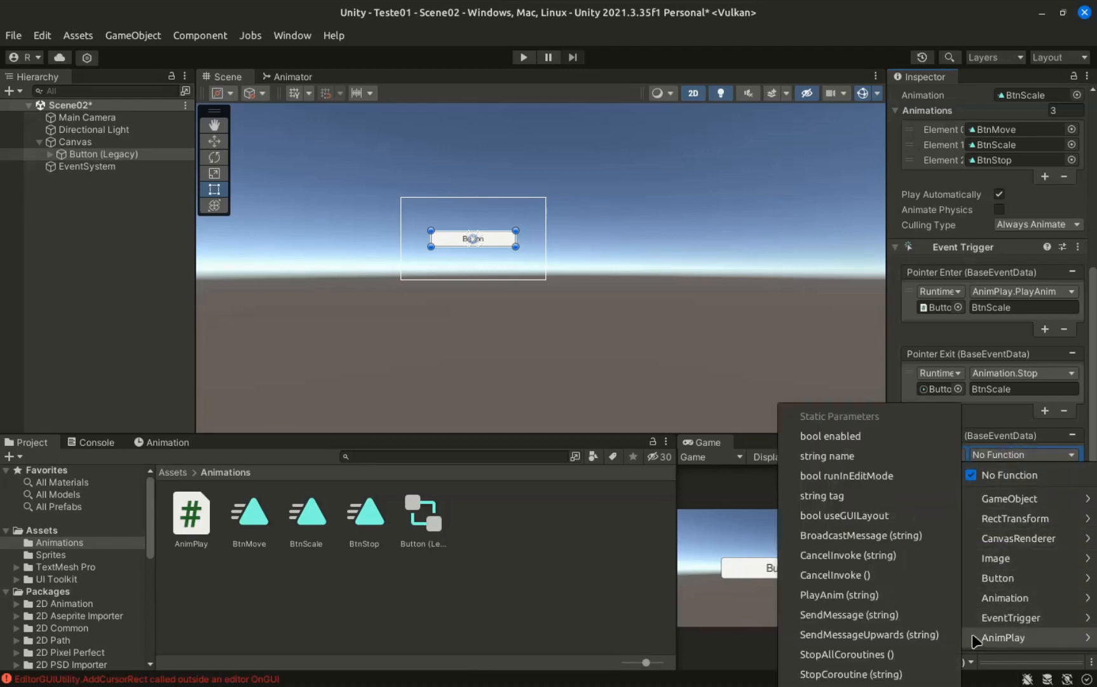
pyautogui.click(839, 595)
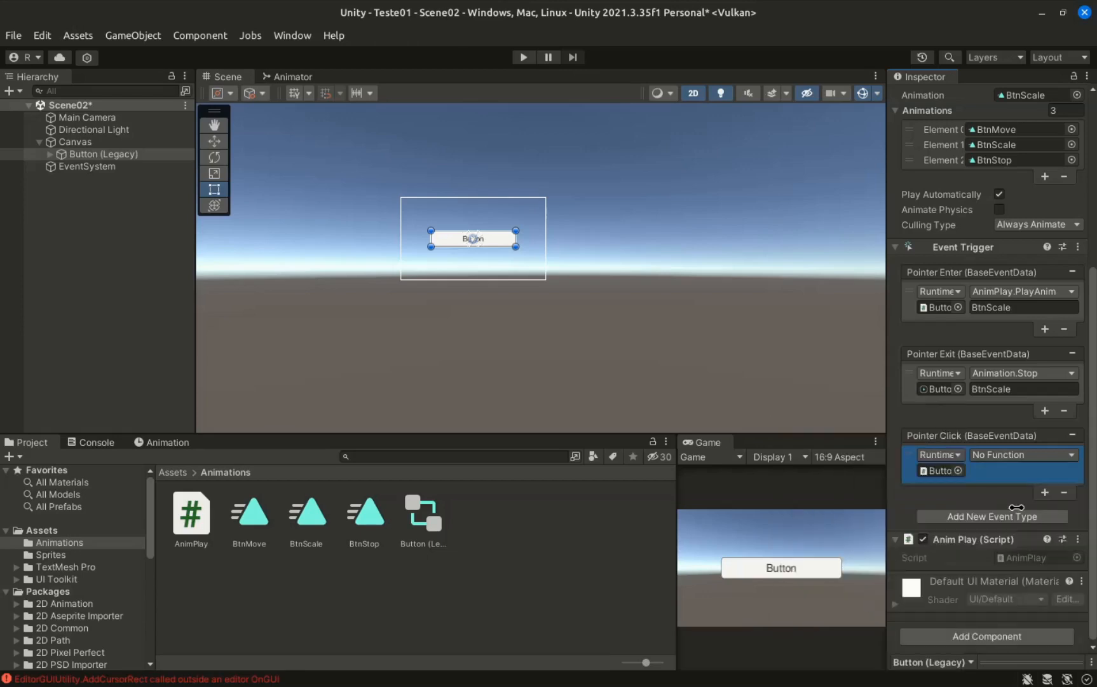
pyautogui.click(1020, 470)
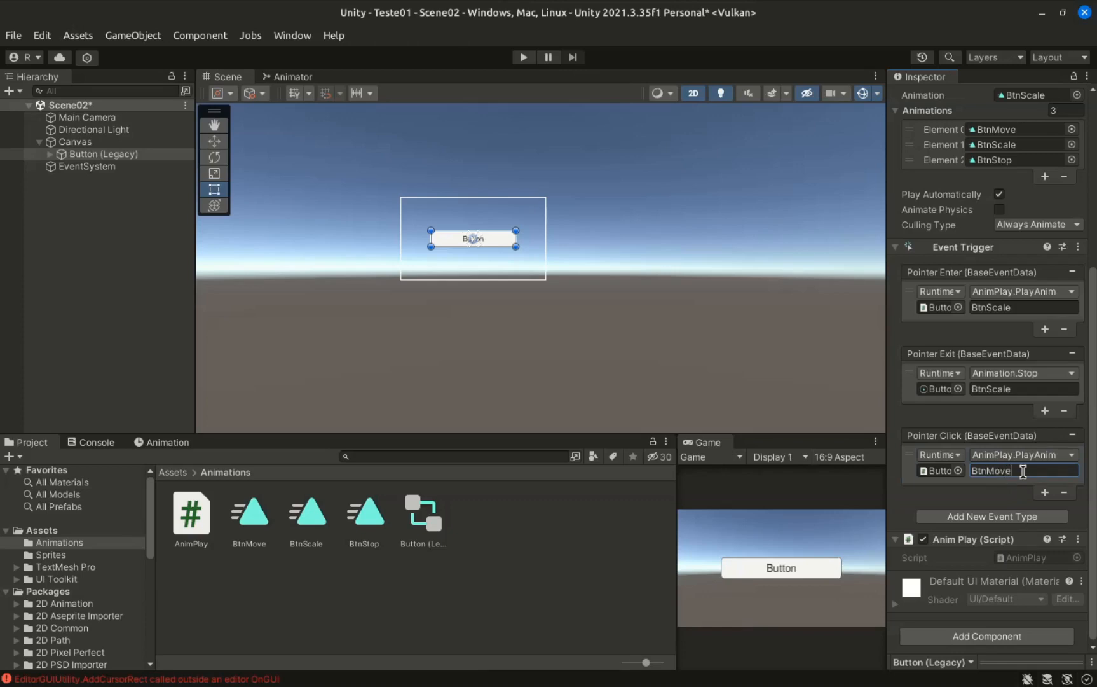
# - Run the scene and test the button's pointer enter, exit and click animations in the Game view
pyautogui.click(523, 57)
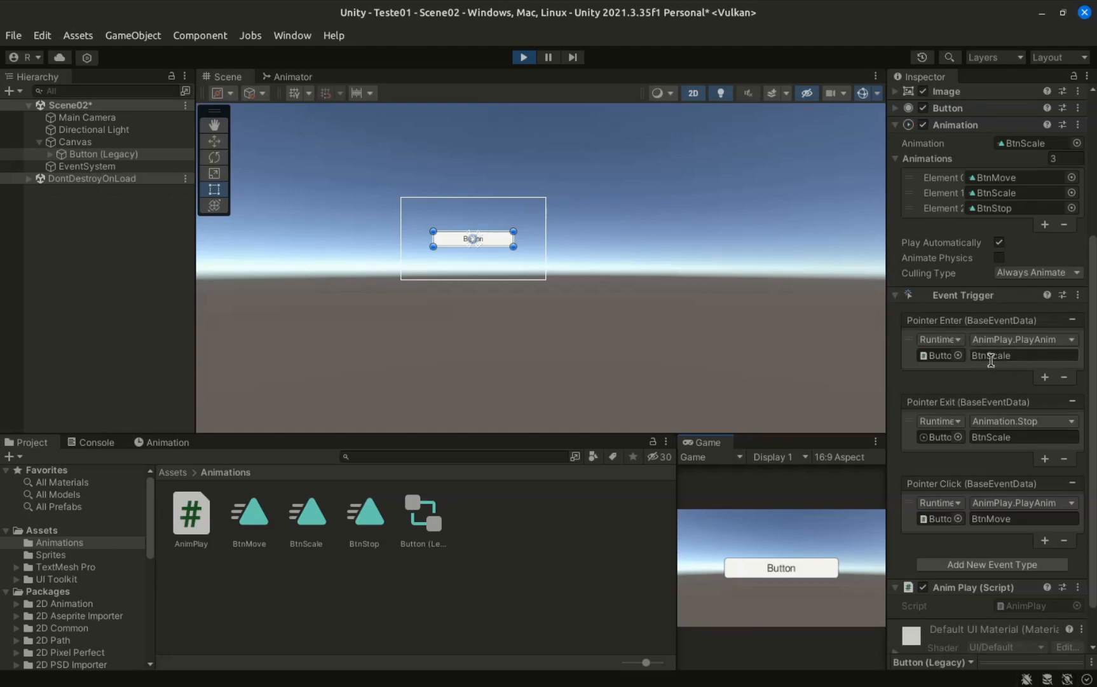
pyautogui.moveTo(774, 566)
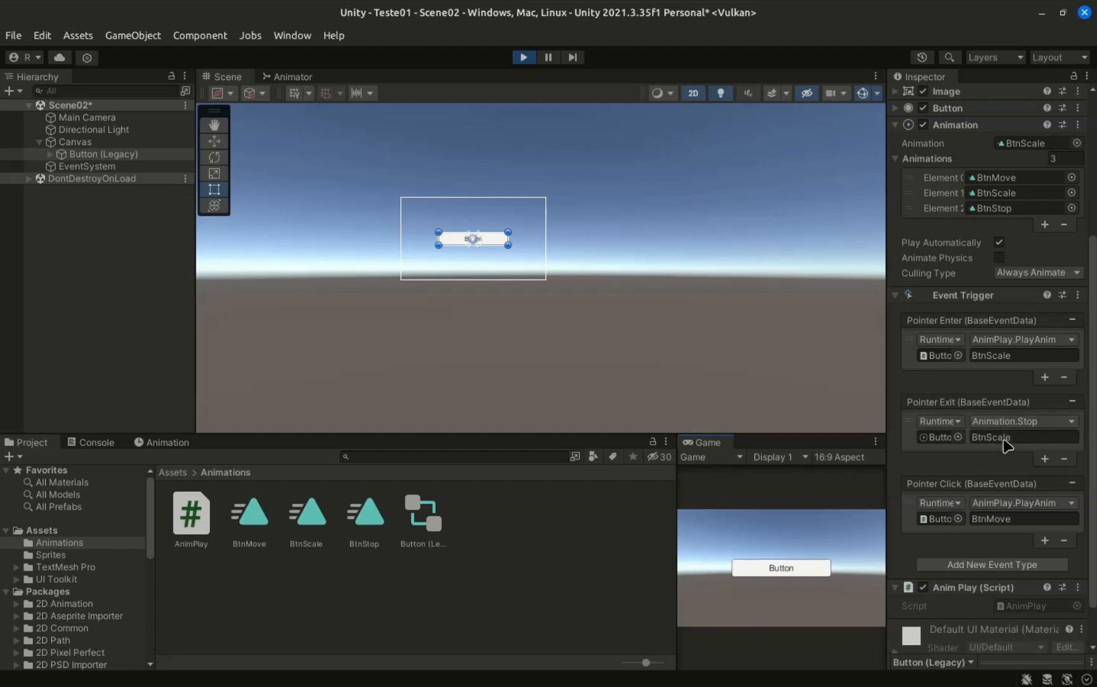
pyautogui.click(790, 573)
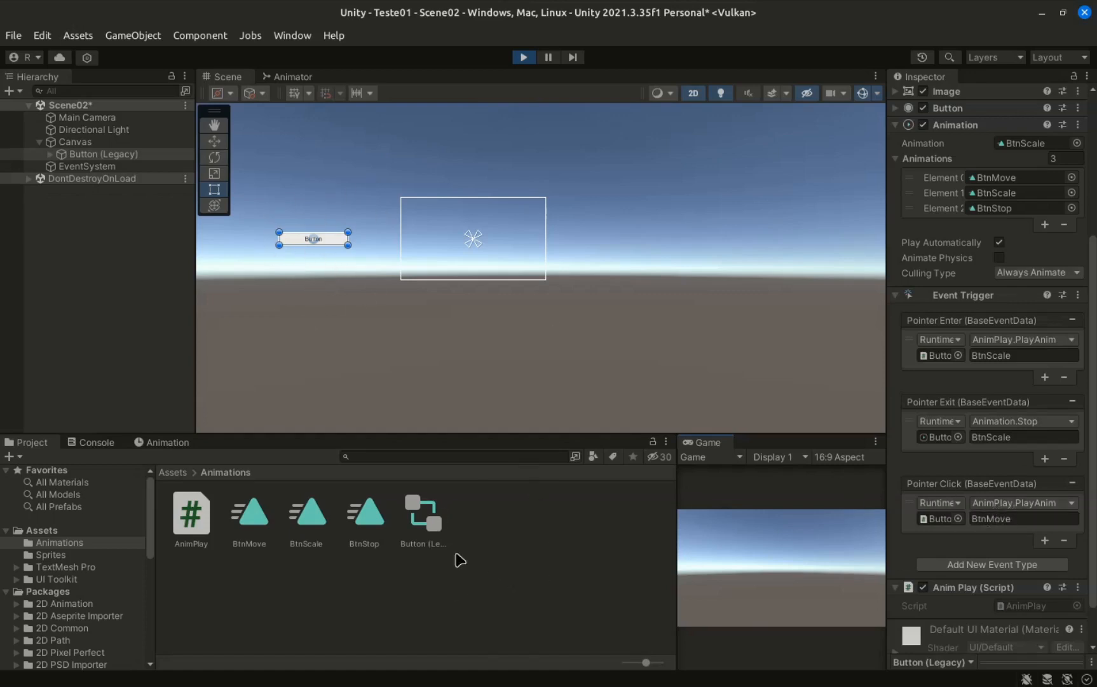
# - Open the Button (Legacy) animator controller from the Animations folder to view its states
pyautogui.click(473, 534)
pyautogui.click(421, 527)
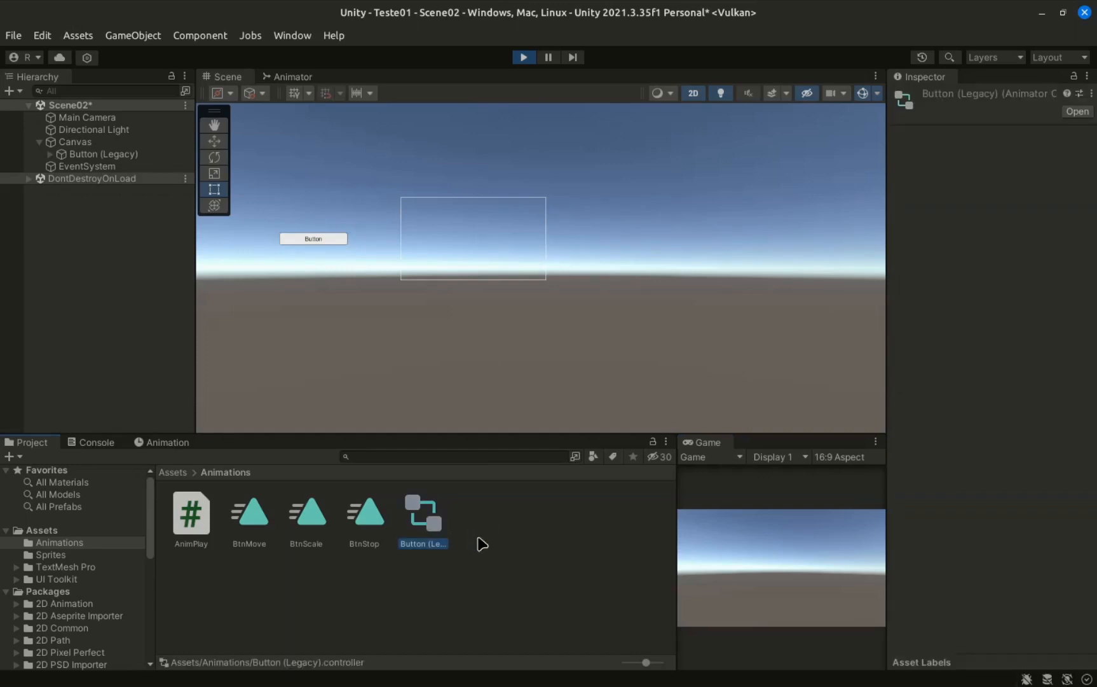
pyautogui.doubleClick(428, 537)
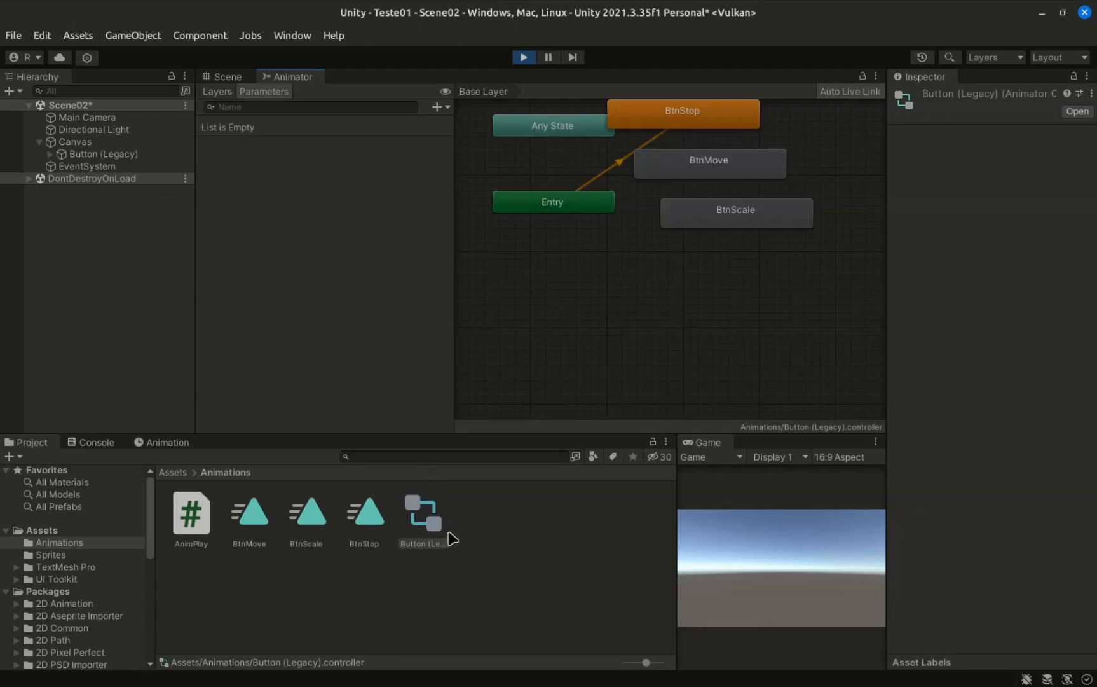
# - Stop the running scene and turn off Legacy on the BtnMove, BtnScale and BtnStop clips in the Inspector's Debug mode
pyautogui.click(523, 57)
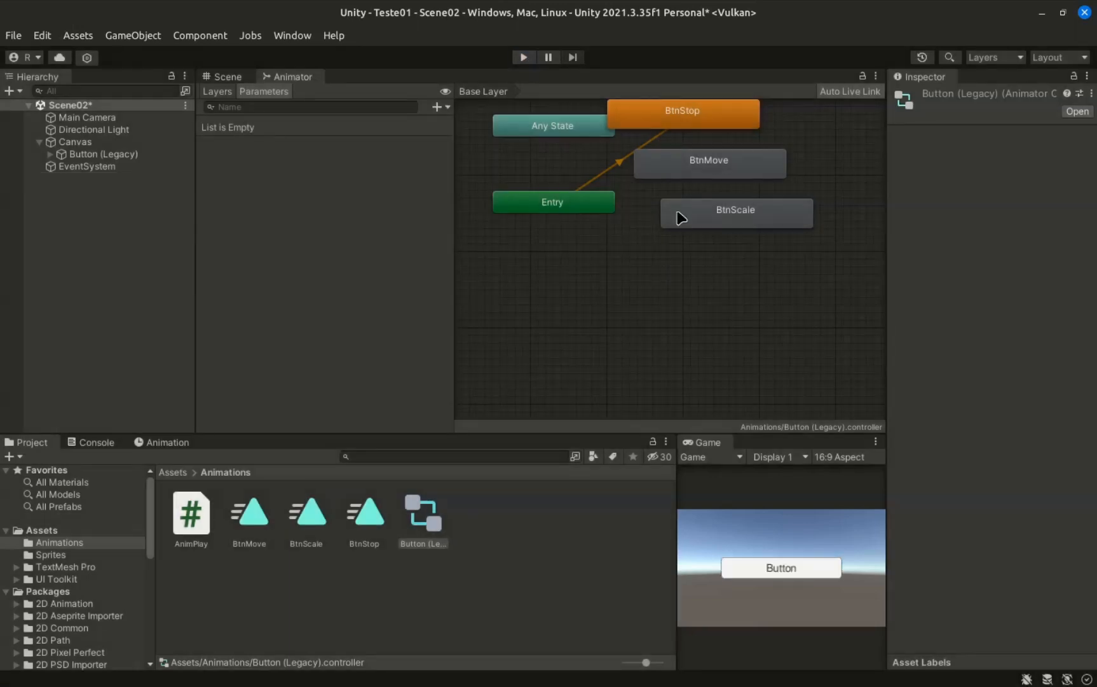
pyautogui.click(89, 155)
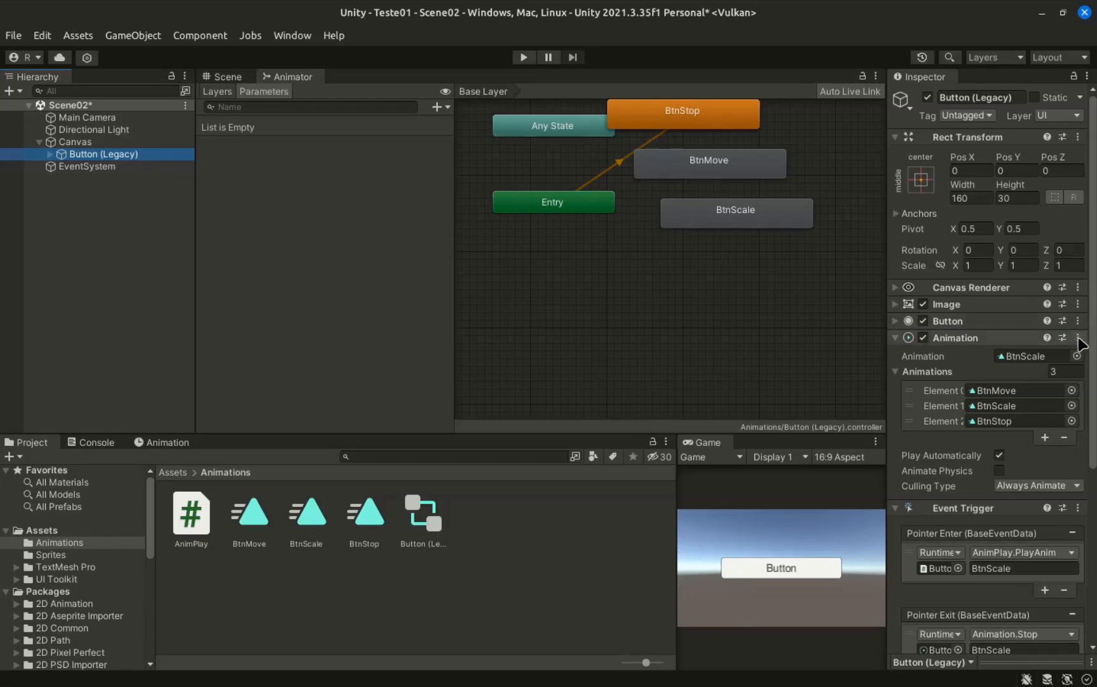
pyautogui.click(260, 528)
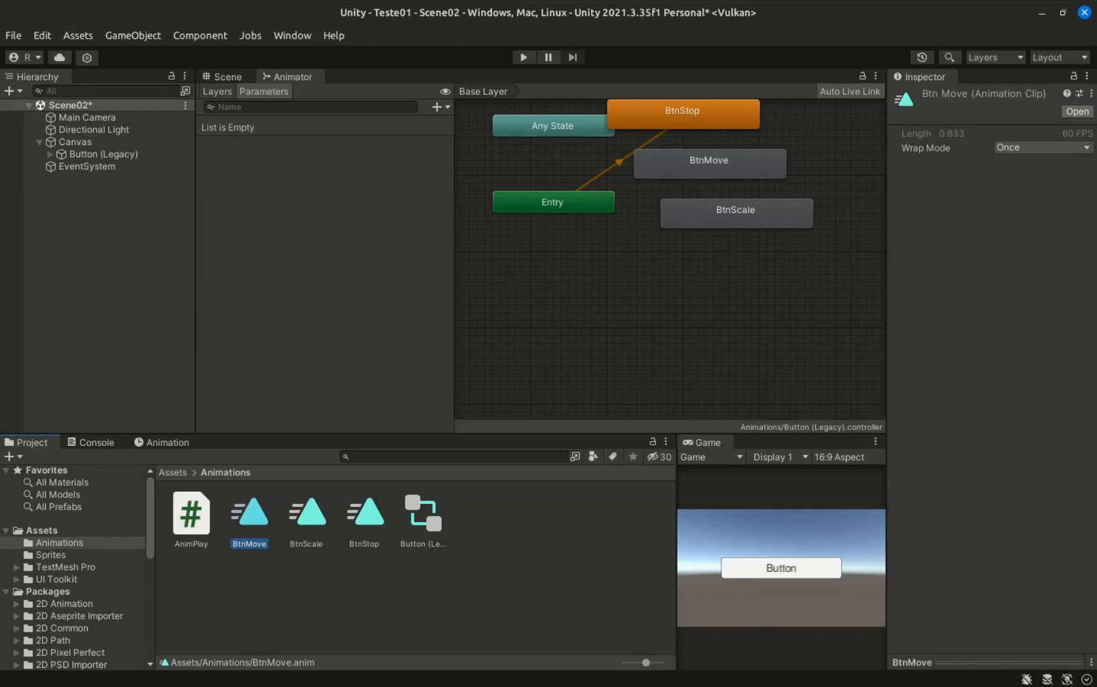
pyautogui.click(1087, 76)
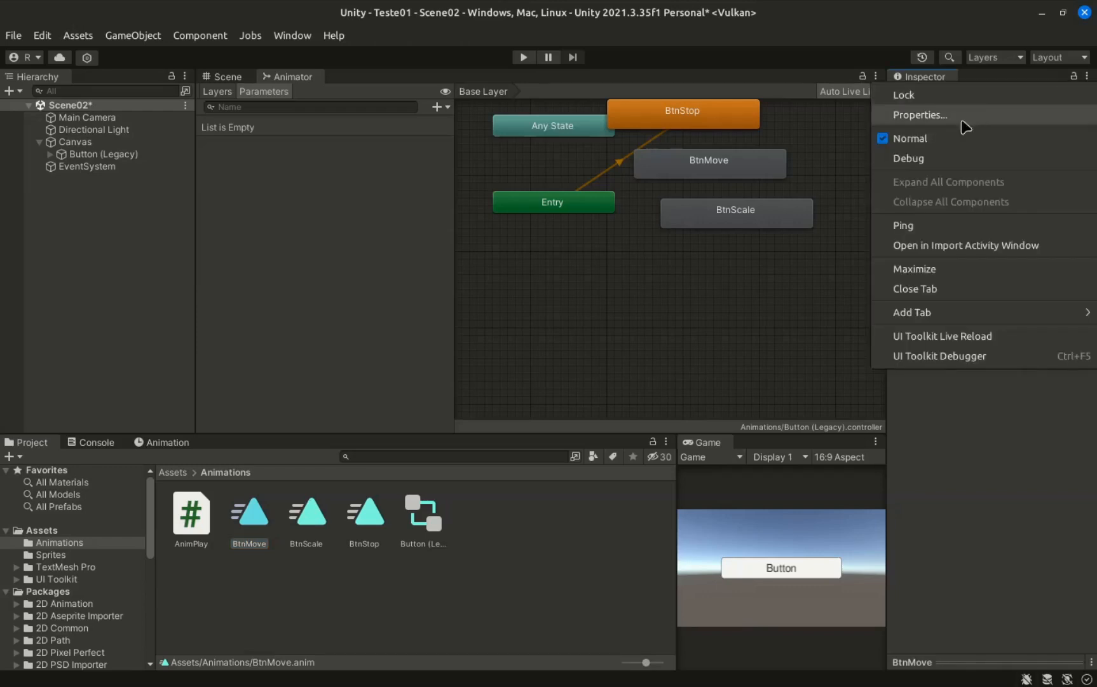
pyautogui.click(921, 164)
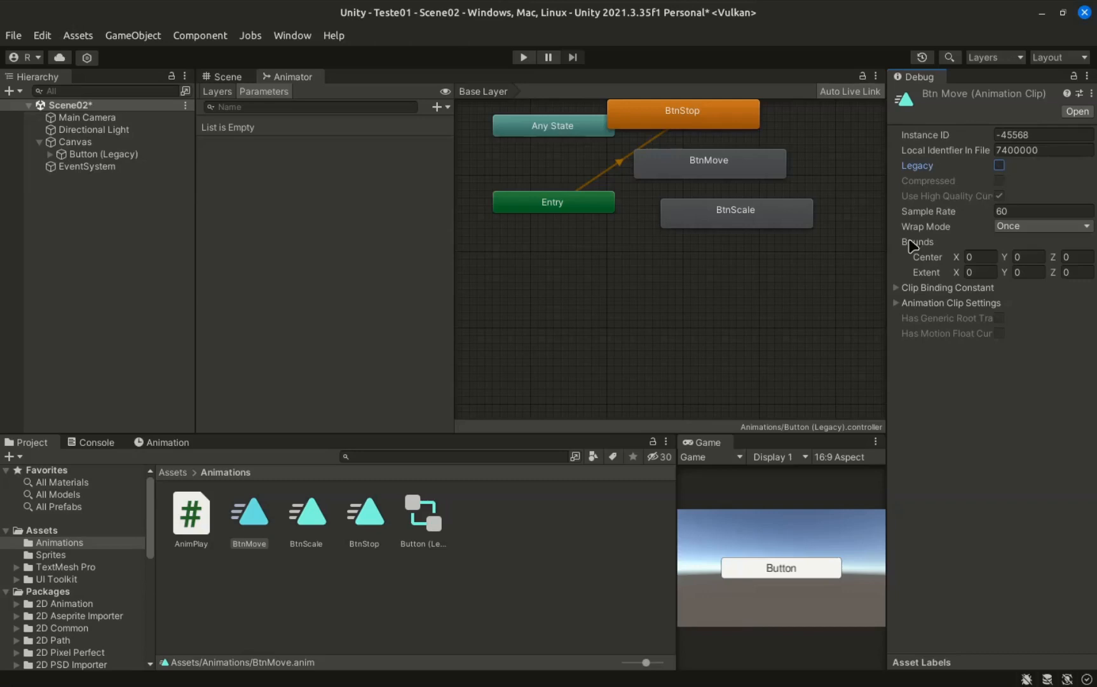
pyautogui.click(308, 515)
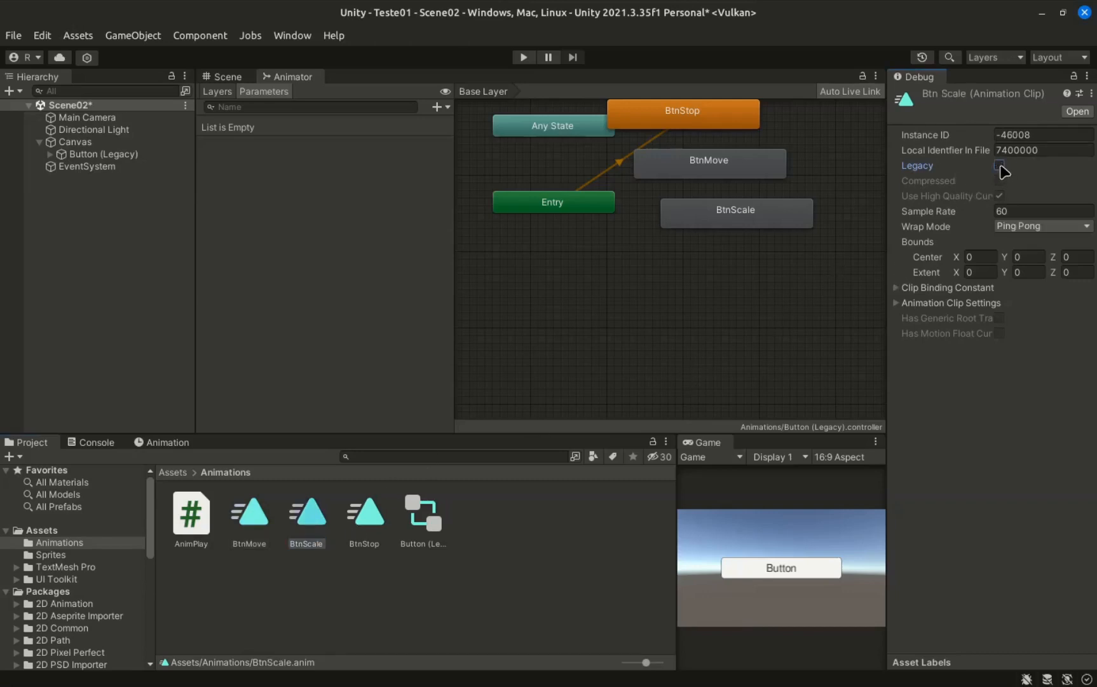
pyautogui.click(362, 522)
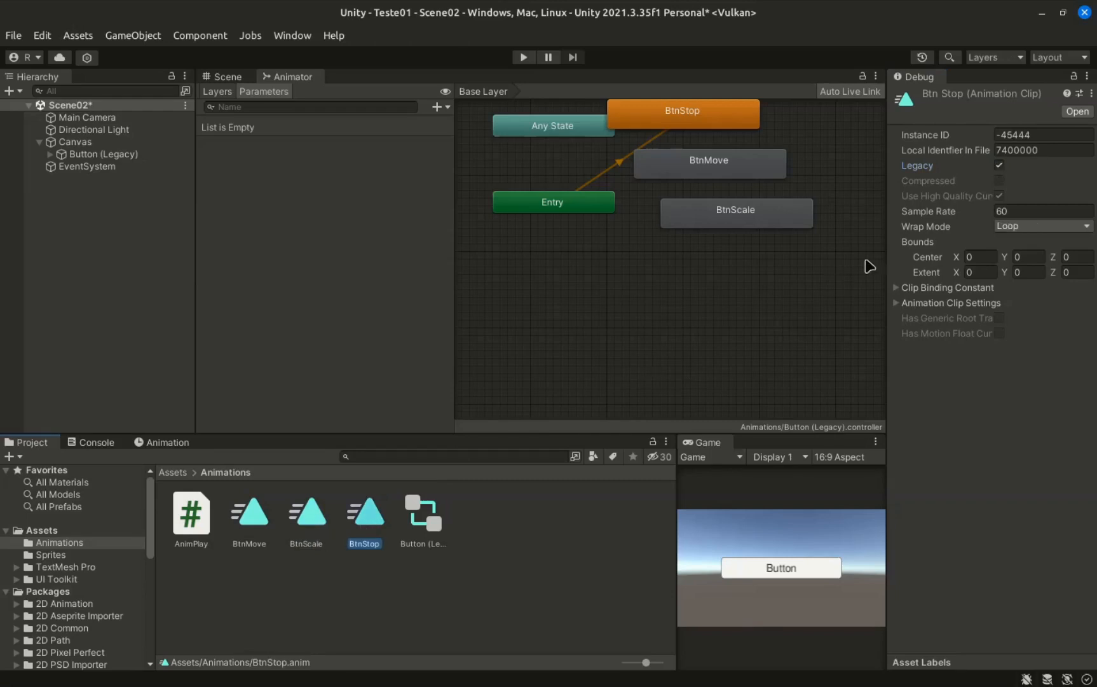
pyautogui.click(1000, 165)
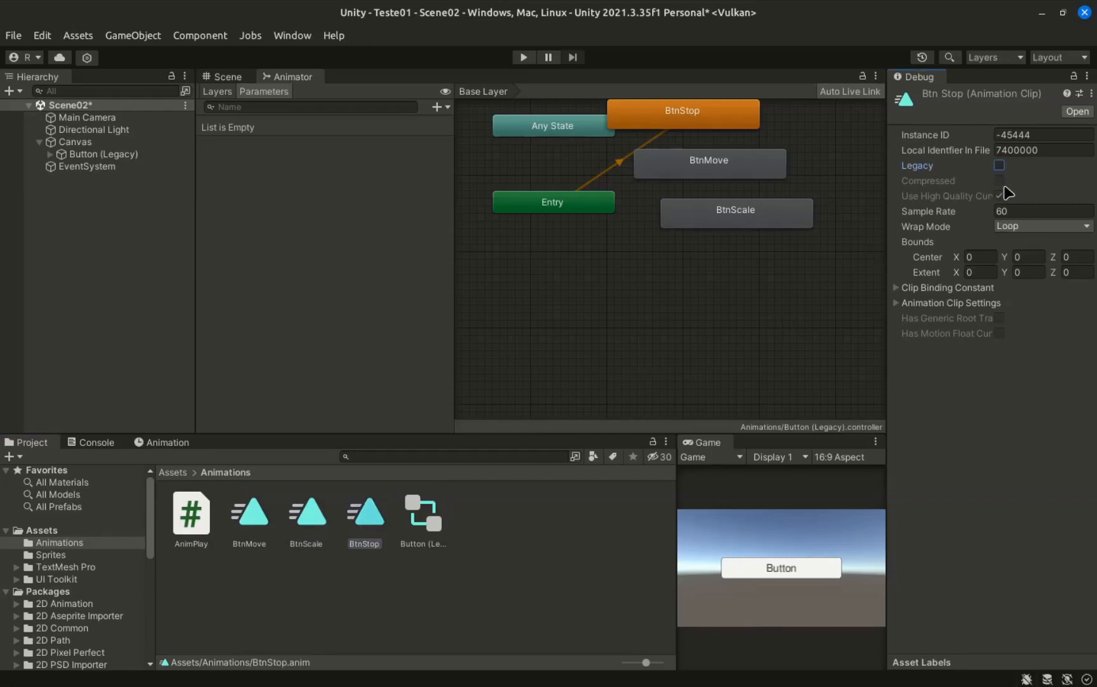
pyautogui.click(493, 514)
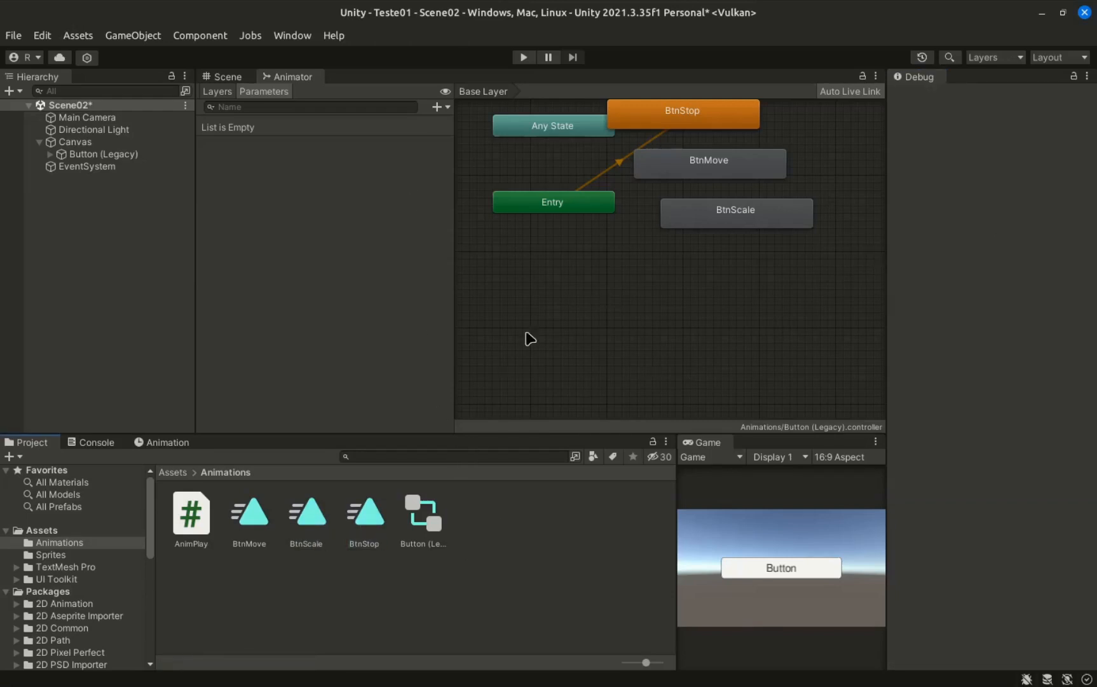
# - Arrange the BtnStop, BtnMove and BtnScale states in a vertical column beside Entry in the Button (Legacy) animator controller
pyautogui.click(435, 512)
pyautogui.moveTo(714, 215); pyautogui.dragTo(668, 309)
pyautogui.moveTo(700, 160); pyautogui.dragTo(693, 248)
pyautogui.moveTo(682, 123); pyautogui.dragTo(713, 207)
pyautogui.moveTo(699, 258)
pyautogui.mouseDown()
pyautogui.moveTo(725, 242)
pyautogui.moveTo(706, 244)
pyautogui.mouseUp()
pyautogui.moveTo(692, 312); pyautogui.dragTo(716, 283)
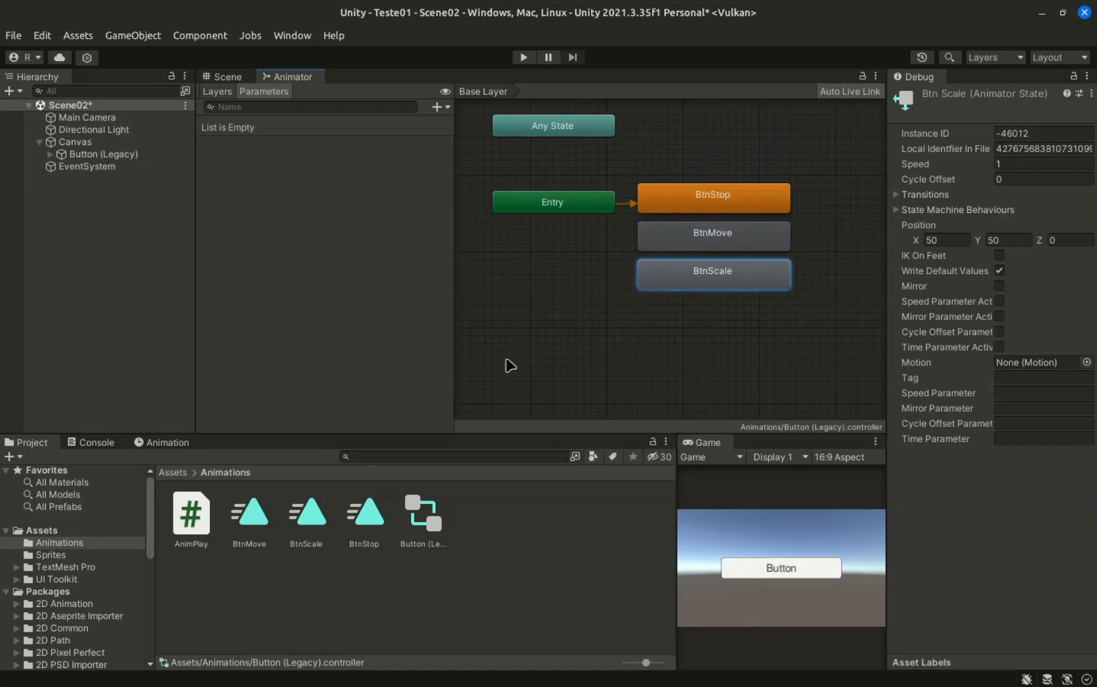
# - Remove the Animation component from Button (Legacy) and return the Inspector to Normal mode
pyautogui.click(86, 155)
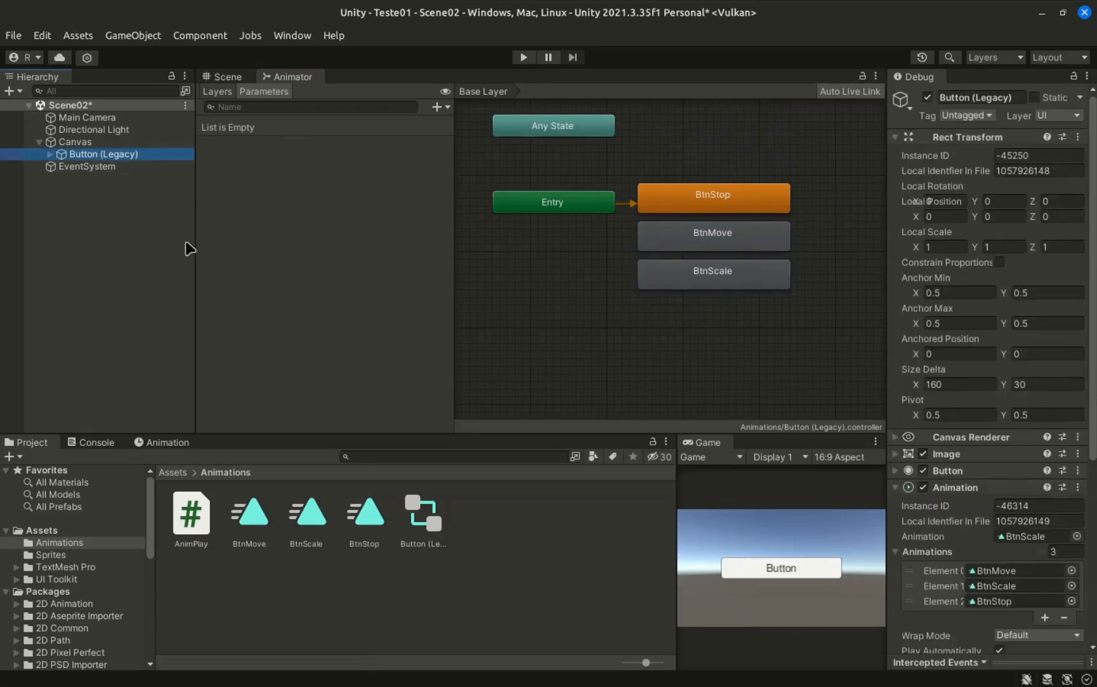
pyautogui.scroll(-5, 931, 490)
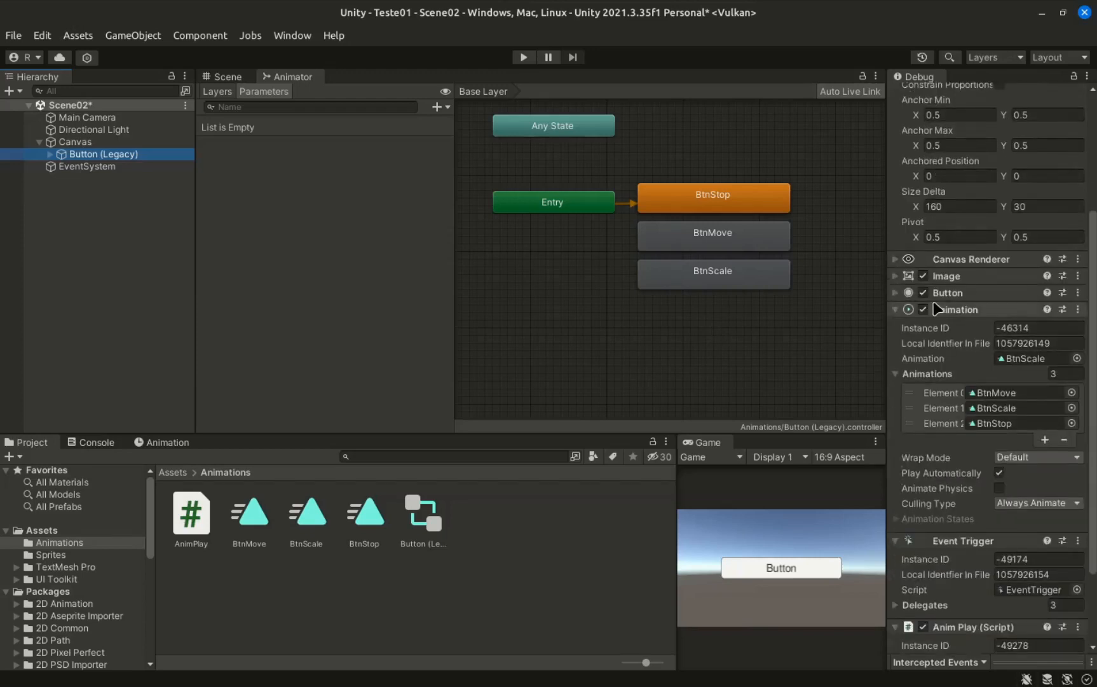
pyautogui.click(1078, 313)
pyautogui.click(948, 352)
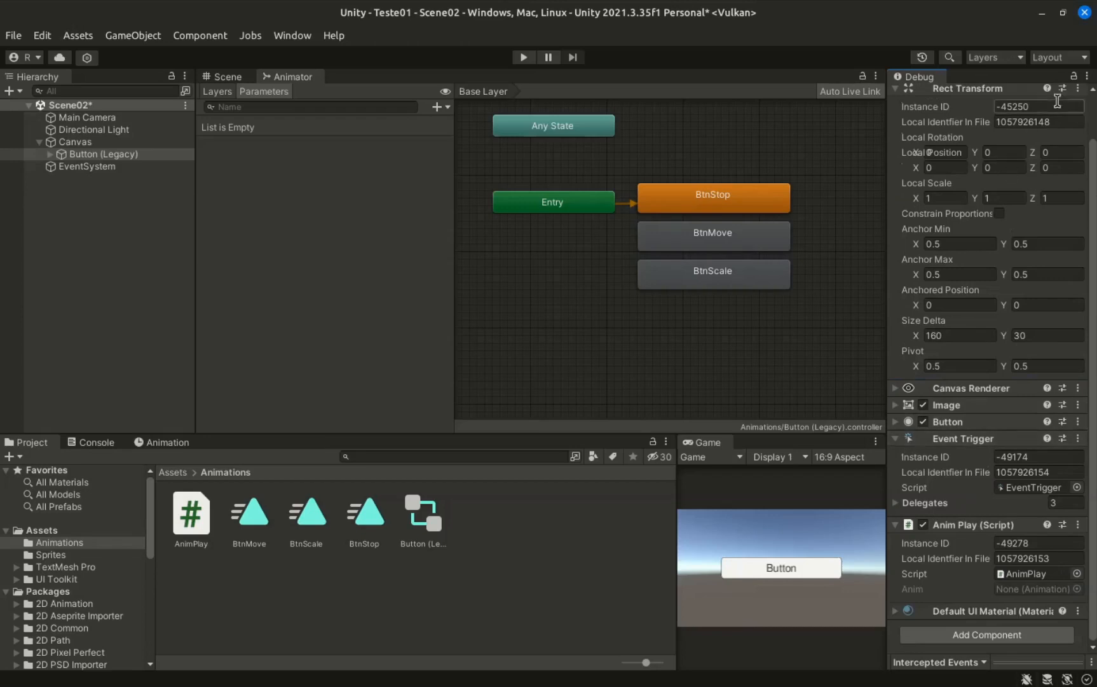
pyautogui.click(1089, 78)
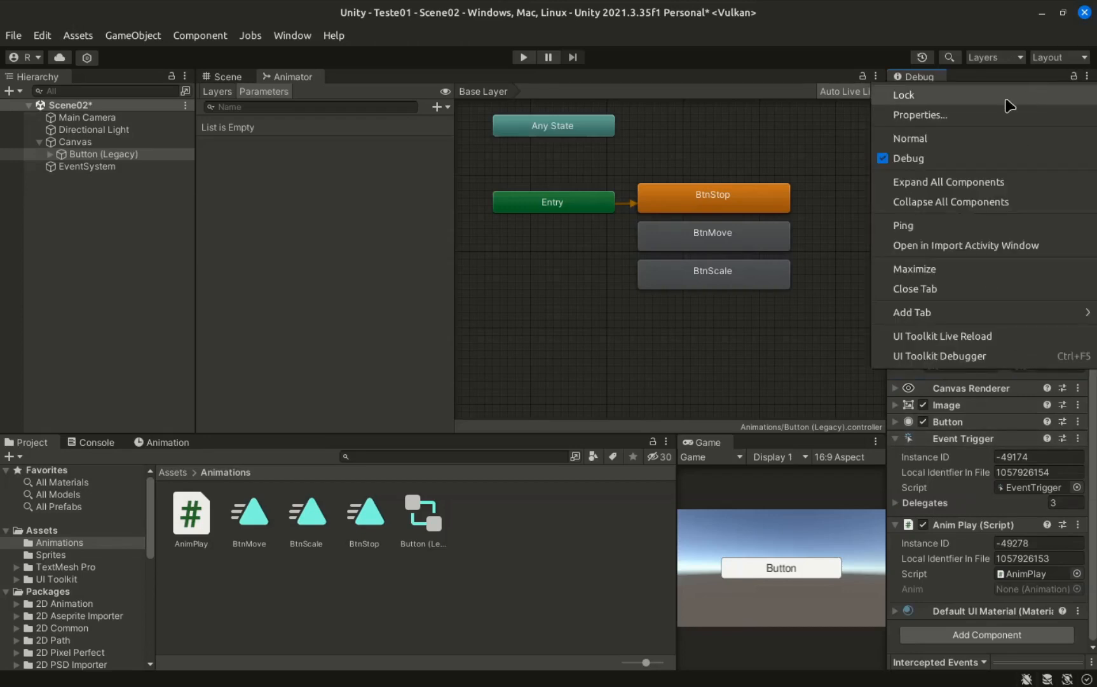
pyautogui.click(948, 140)
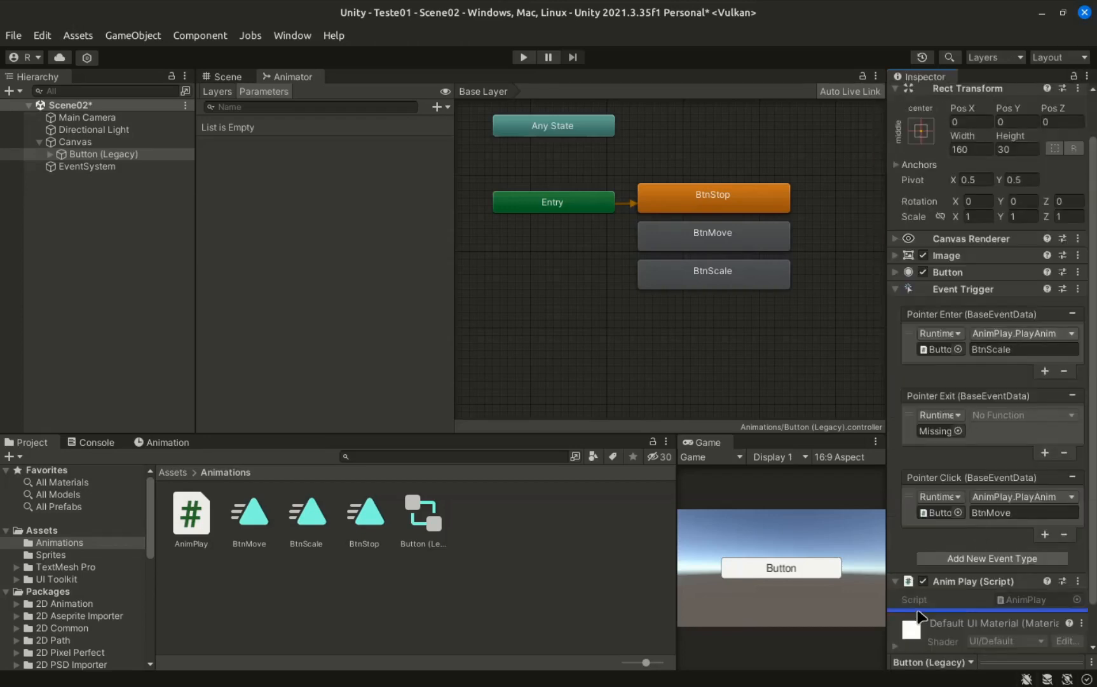
# - Add an Animator component to Button (Legacy) and disable it
pyautogui.scroll(-2, 986, 583)
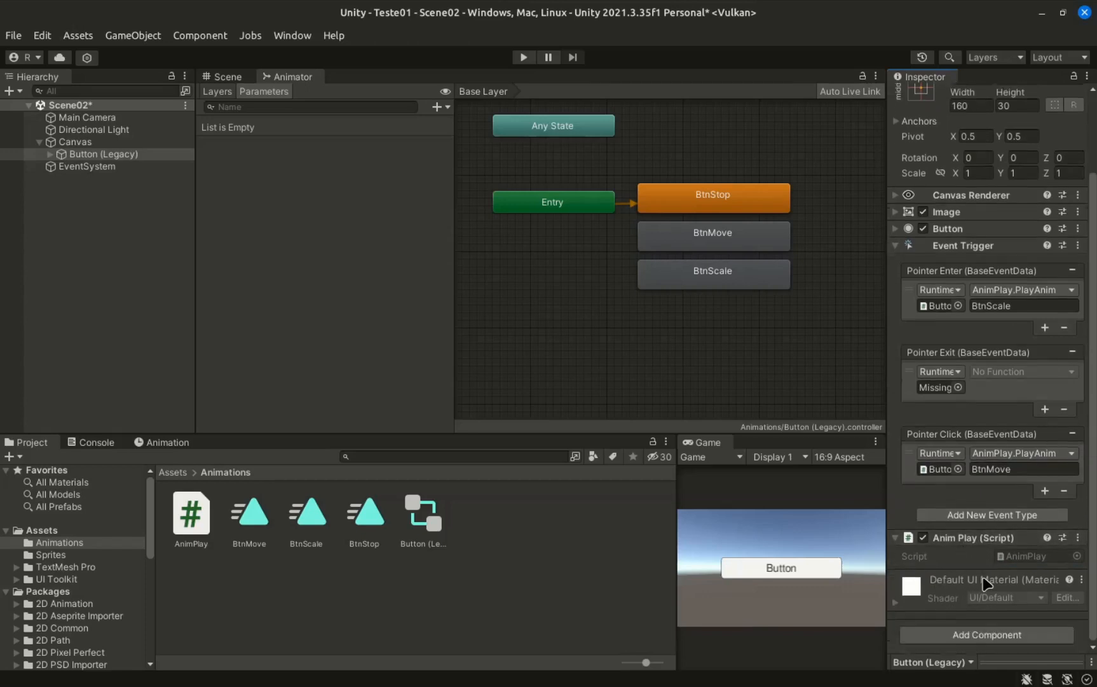
pyautogui.click(979, 638)
pyautogui.write('even')
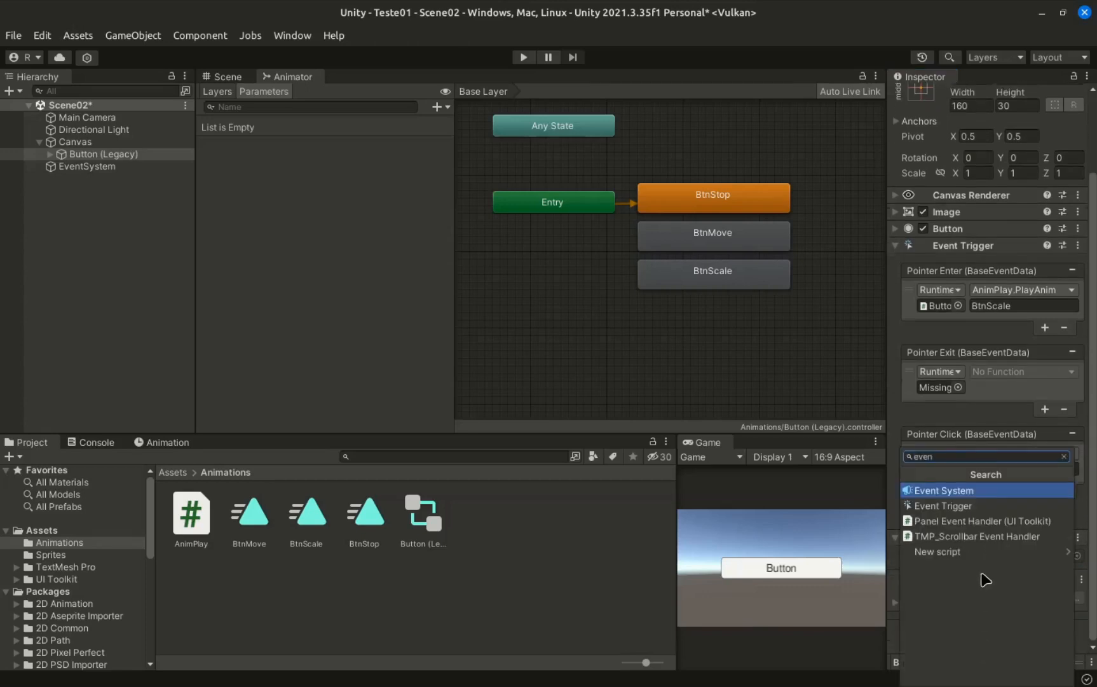
pyautogui.doubleClick(958, 456)
pyautogui.write('anima')
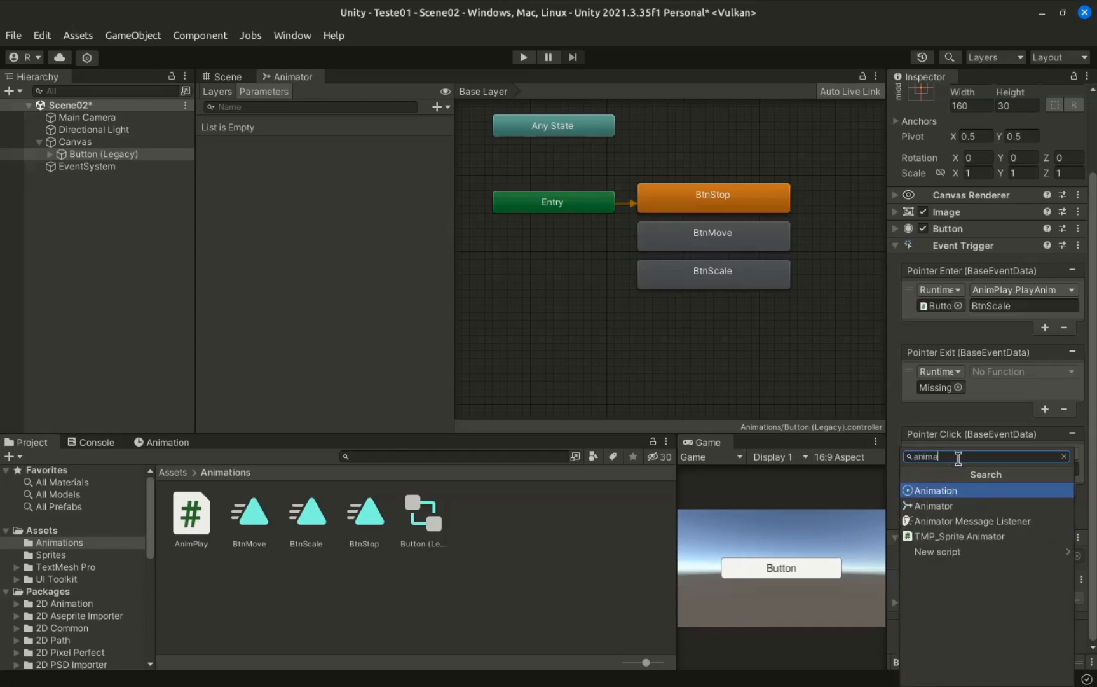
pyautogui.click(946, 507)
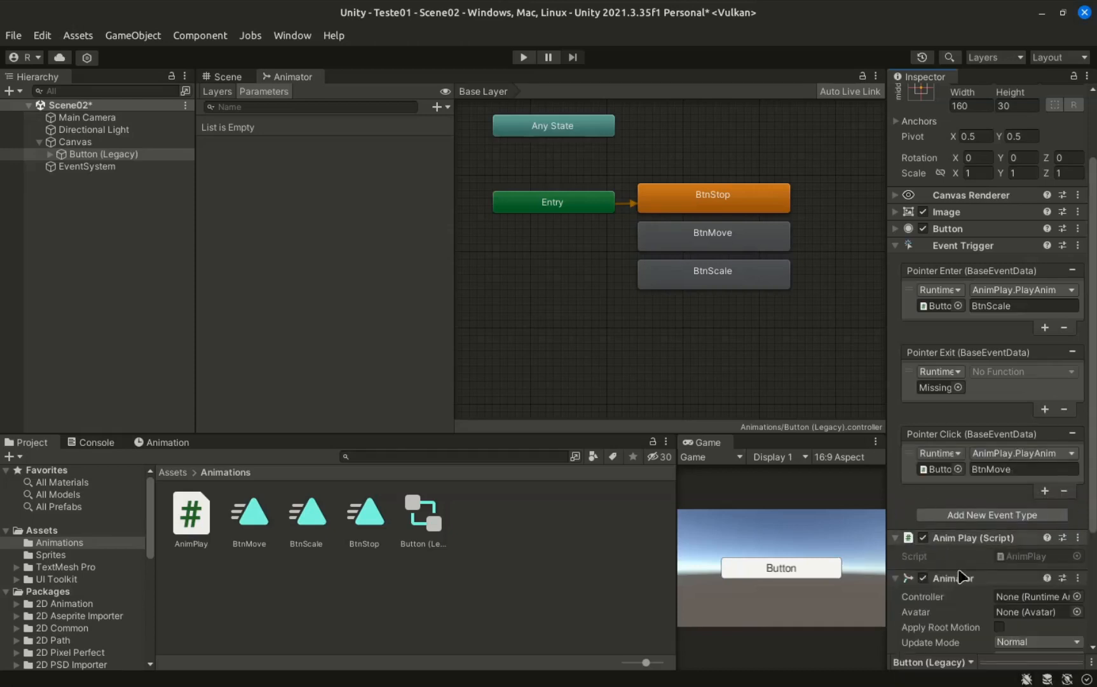
pyautogui.click(924, 577)
# - Remove the Event Trigger component from Button (Legacy)
pyautogui.scroll(3, 1066, 318)
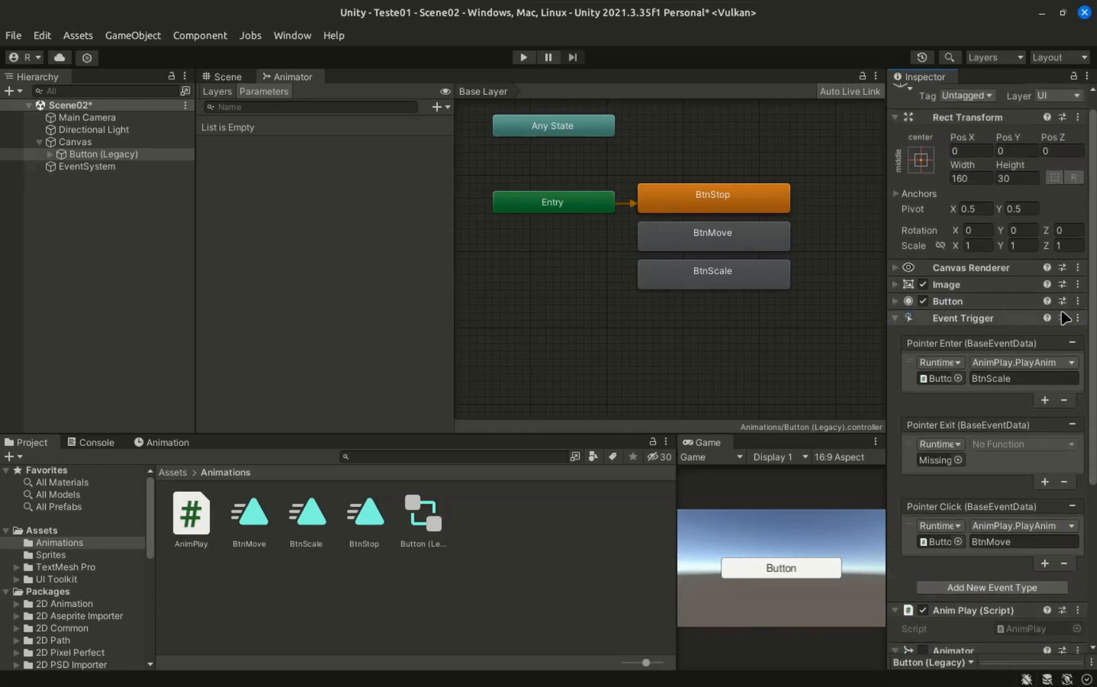
pyautogui.click(1077, 318)
pyautogui.click(995, 356)
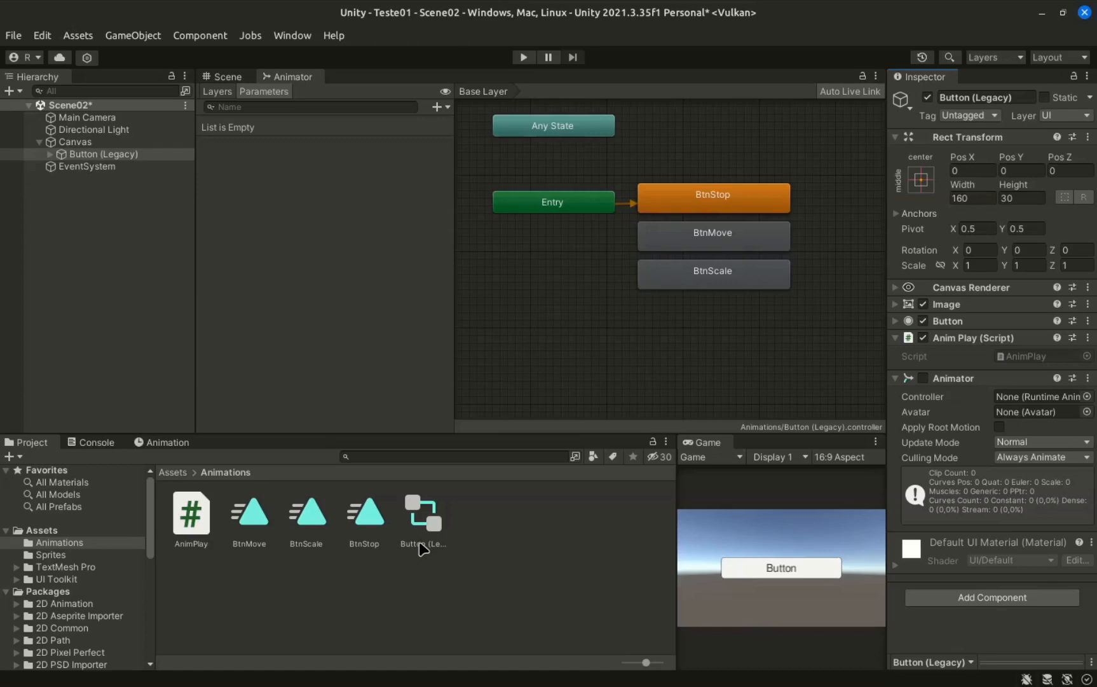
# - Show the button in the Scene view and expand its Button component to examine the Transition settings
pyautogui.click(224, 76)
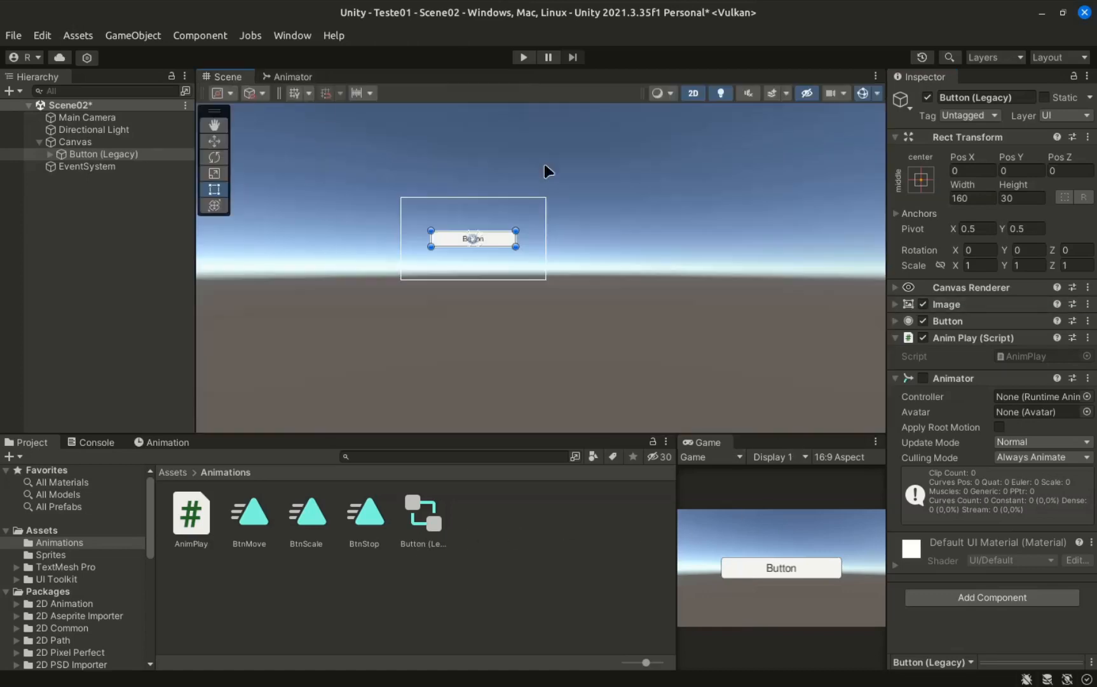
pyautogui.click(895, 304)
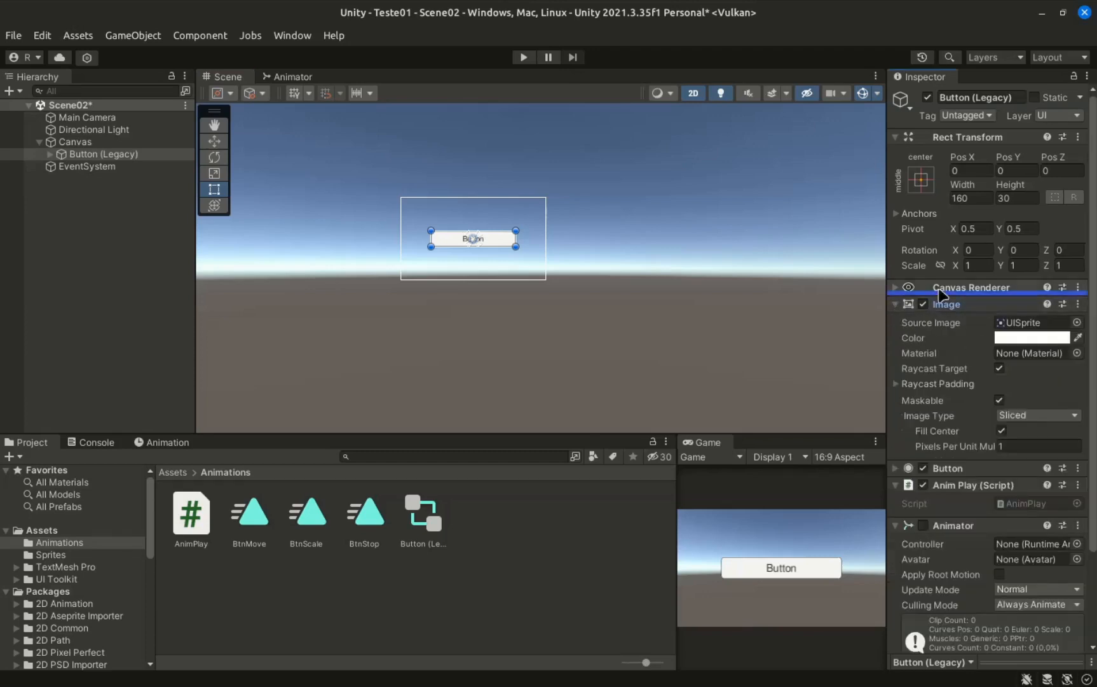
pyautogui.click(896, 305)
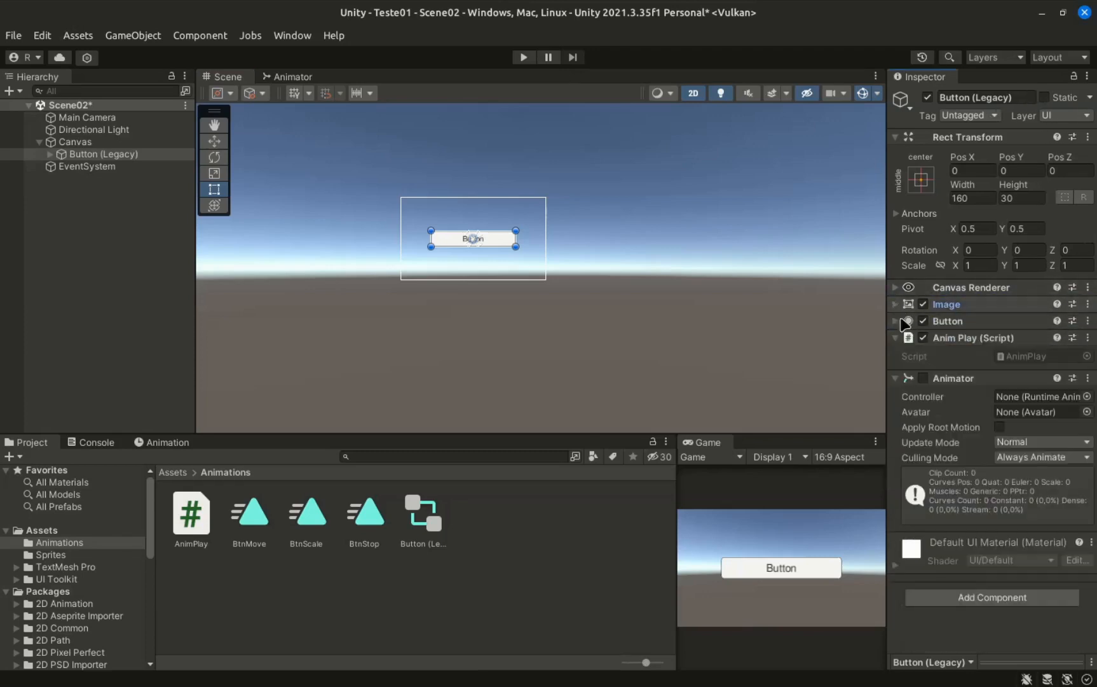
pyautogui.click(896, 321)
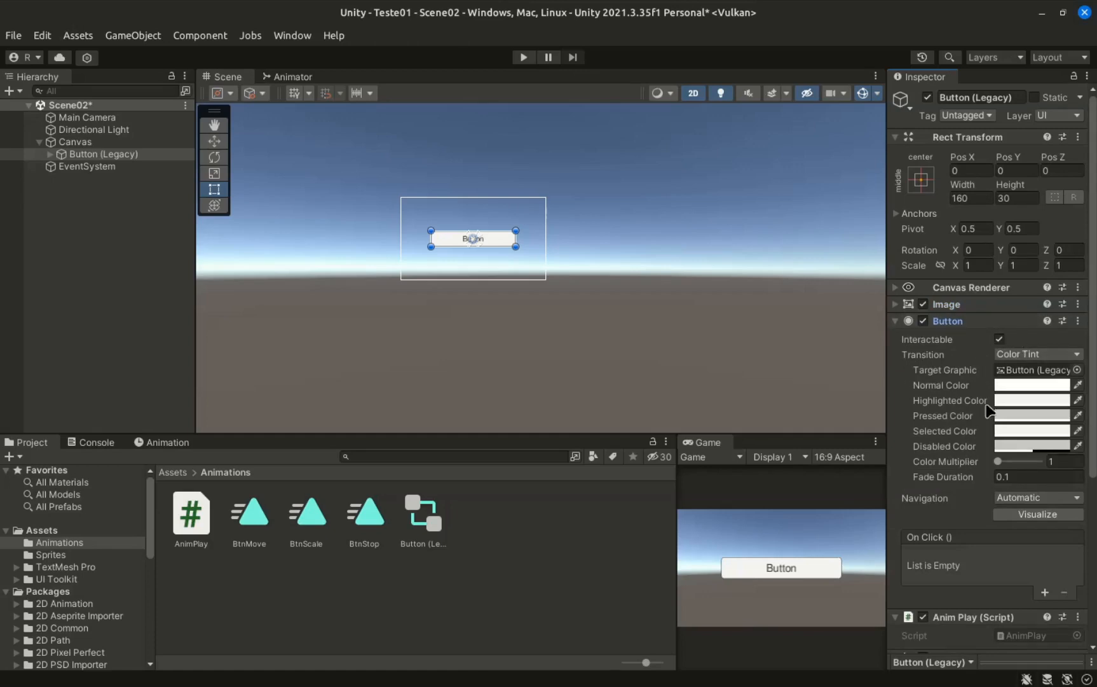
# - Run the scene, test the button's Color Tint transition with several clicks, widen the Game view and stop the scene
pyautogui.click(523, 57)
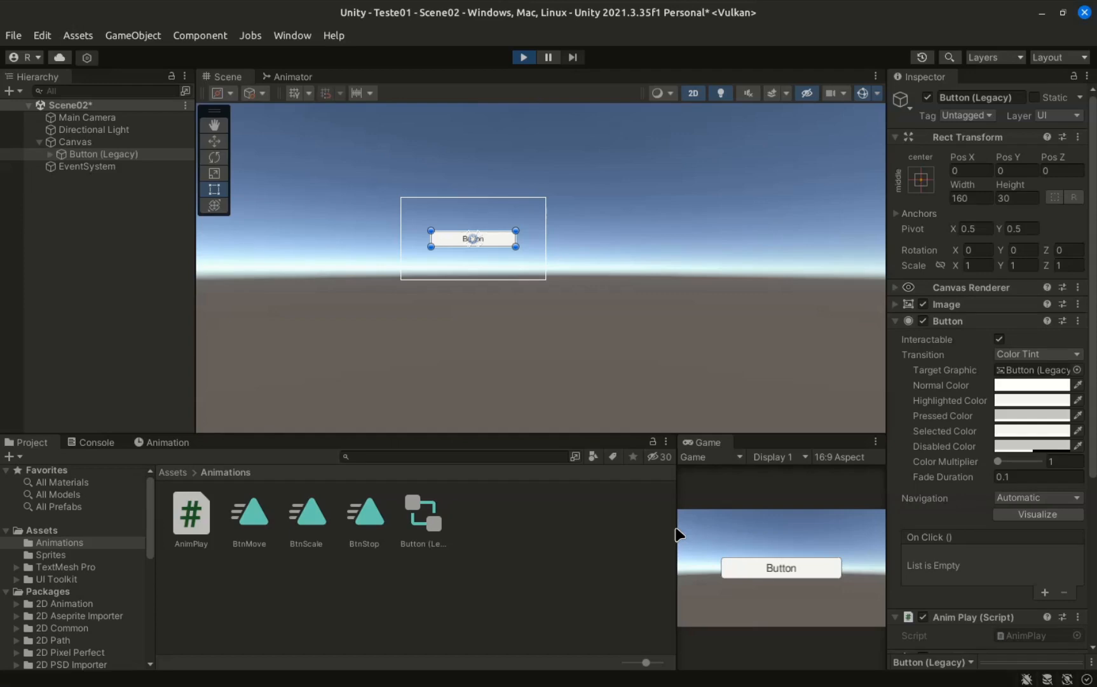
pyautogui.click(820, 573)
pyautogui.click(820, 574)
pyautogui.click(821, 574)
pyautogui.click(820, 574)
pyautogui.click(820, 574)
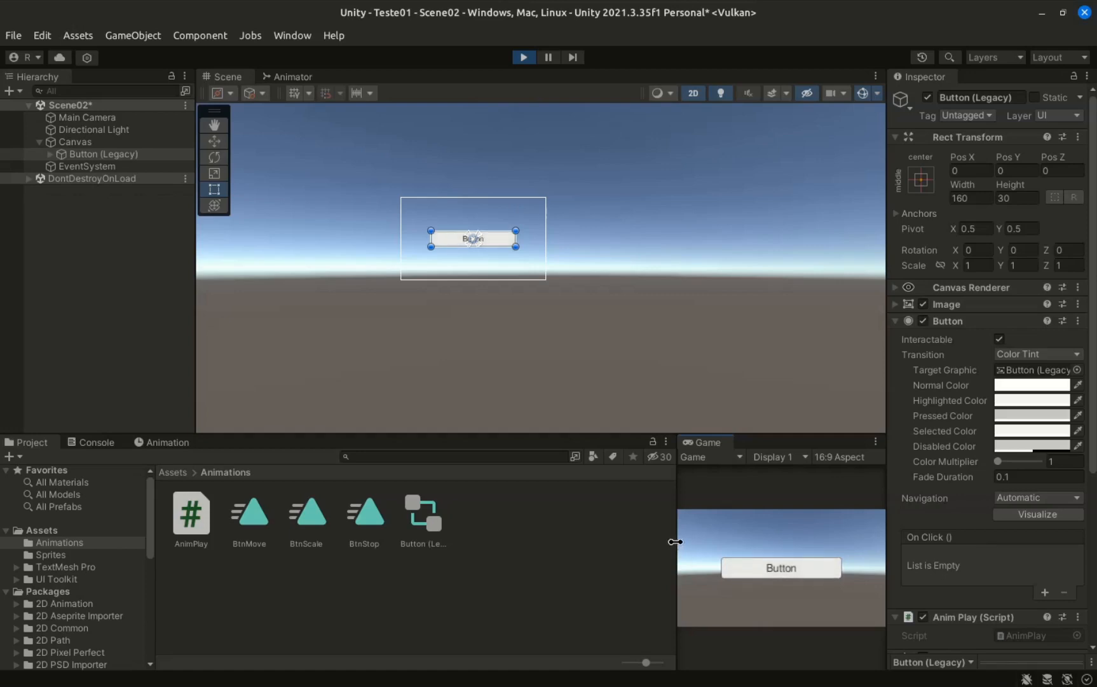
pyautogui.moveTo(675, 542); pyautogui.dragTo(573, 549)
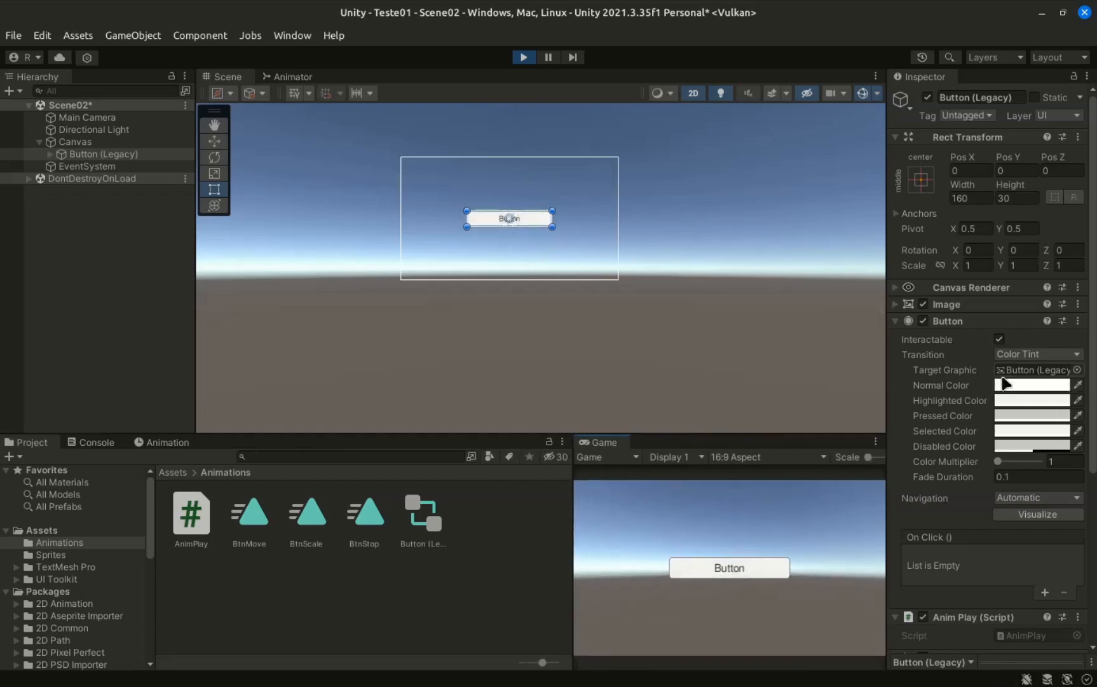
pyautogui.click(526, 58)
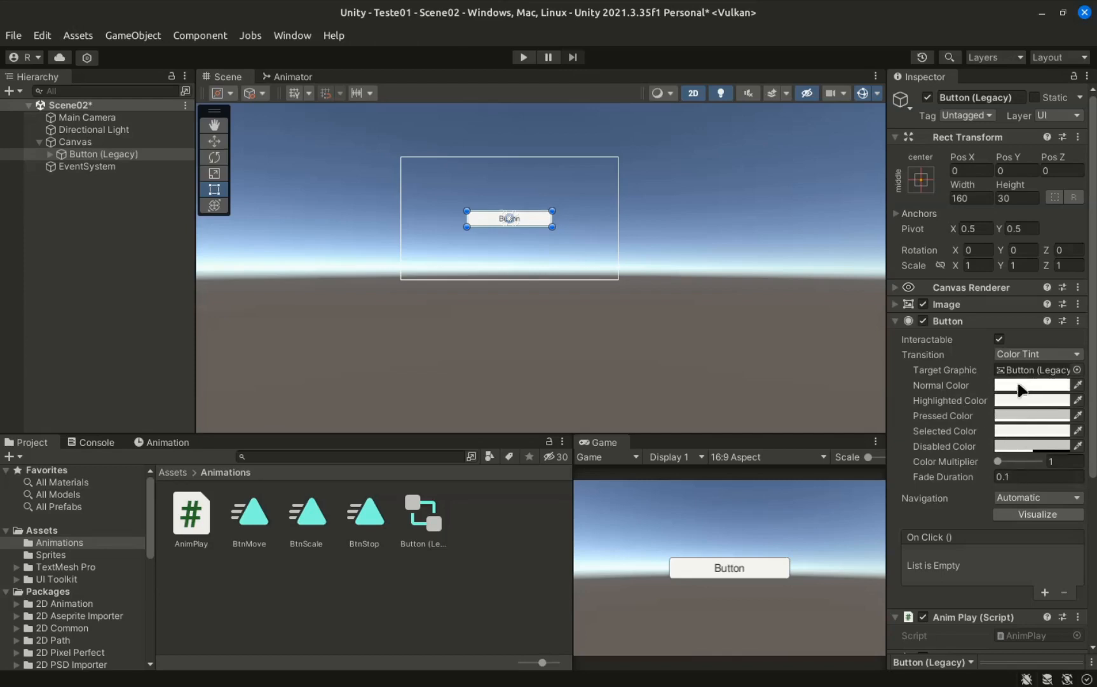
# - Switch the button's Transition to None and back to Color Tint
pyautogui.click(1030, 355)
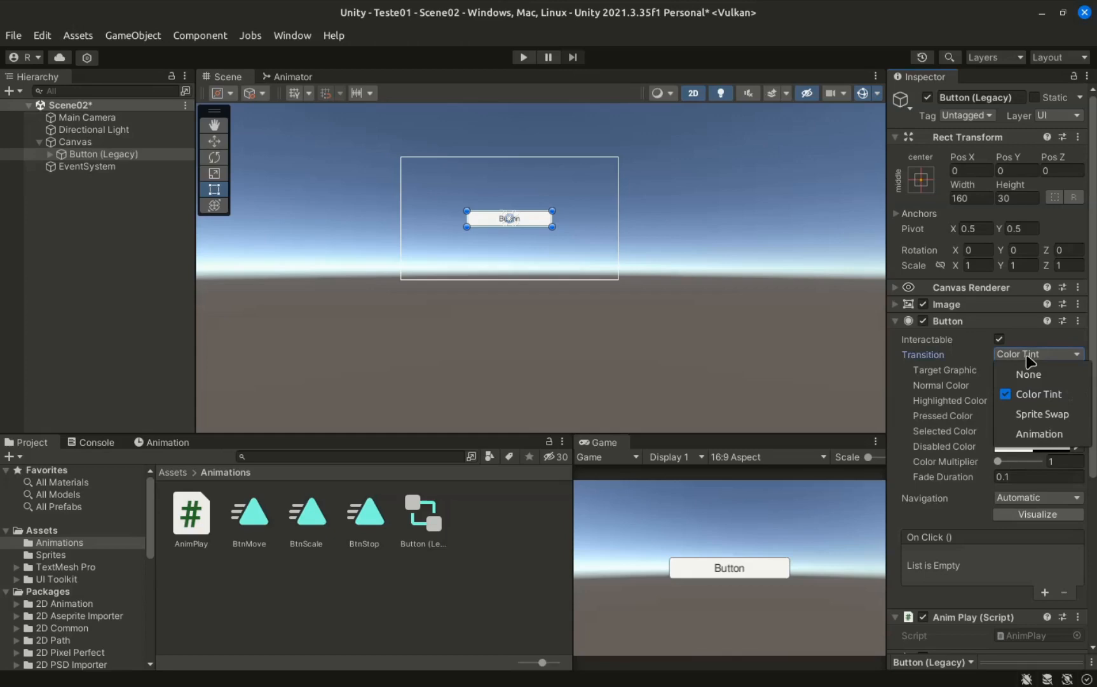
pyautogui.click(1026, 374)
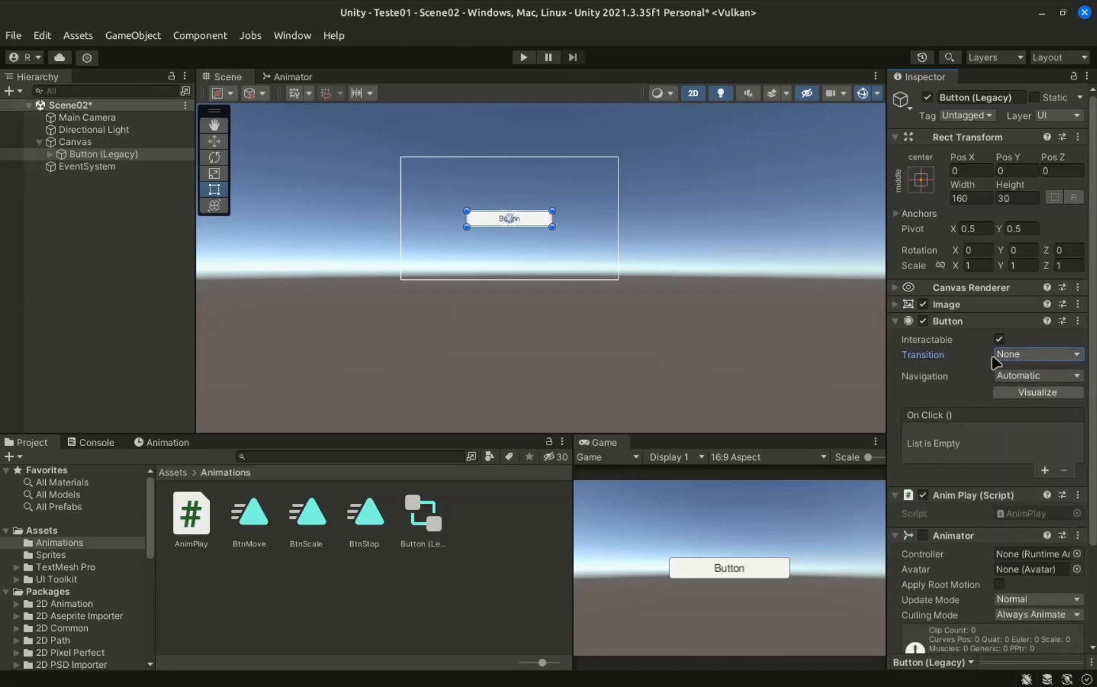
pyautogui.click(1017, 356)
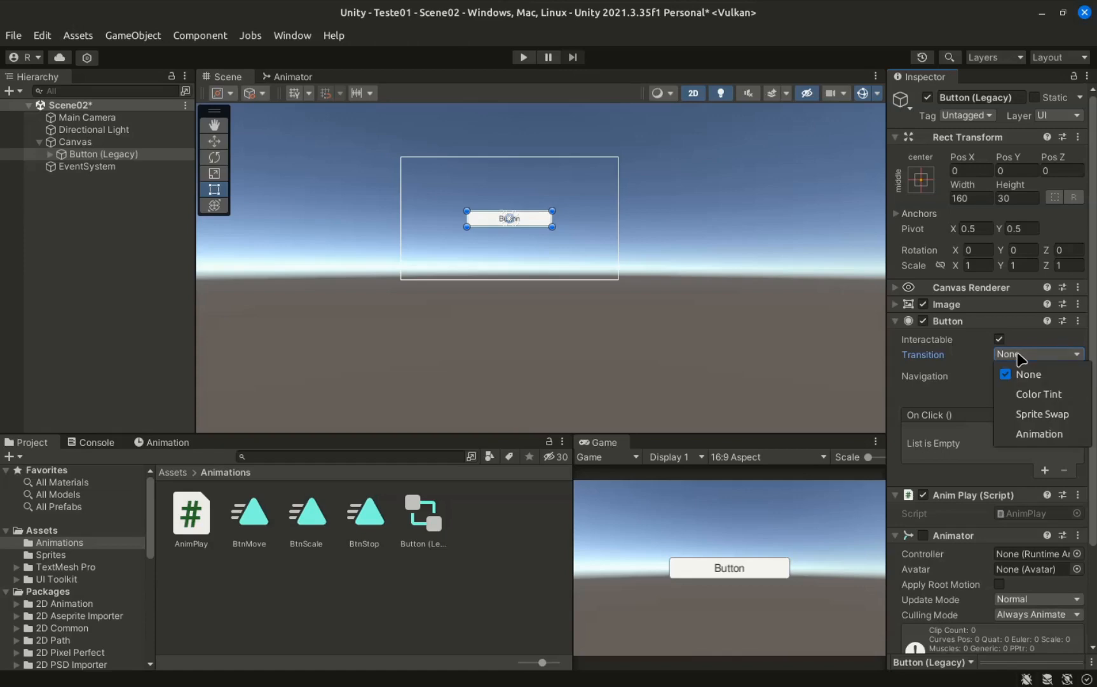
pyautogui.click(1046, 395)
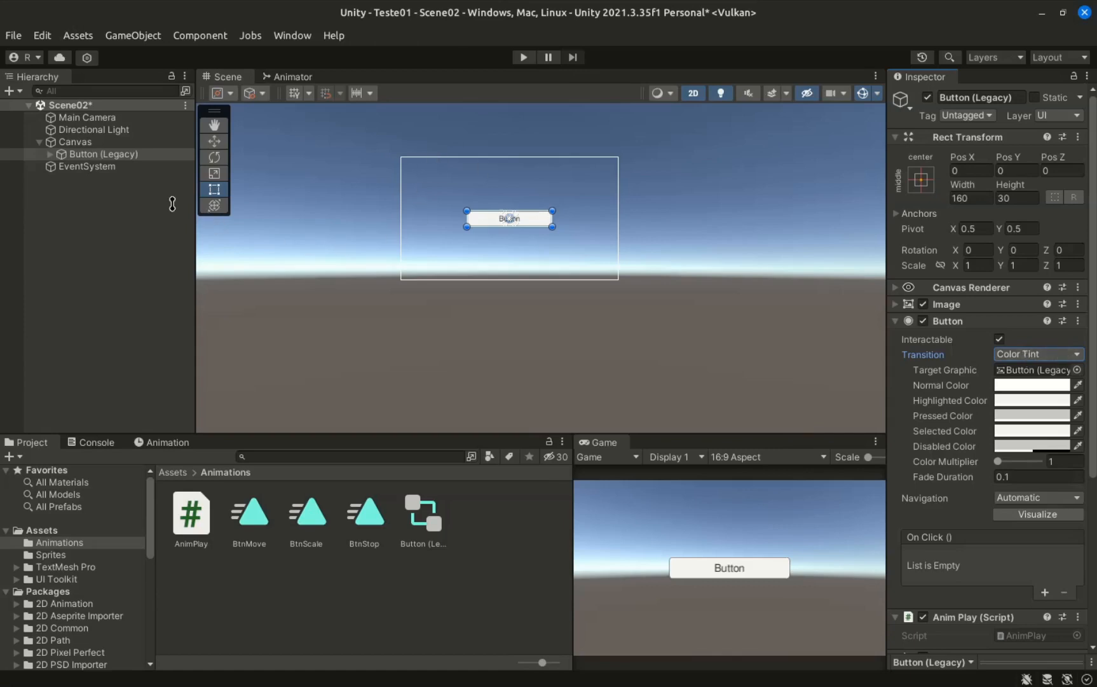
# - Duplicate the button twice and stack the three vertically in the canvas, the first at Pos Y 63 and the third at Pos Y -34
pyautogui.moveTo(536, 217); pyautogui.dragTo(536, 248)
pyautogui.hotkey('ctrl', 'd')
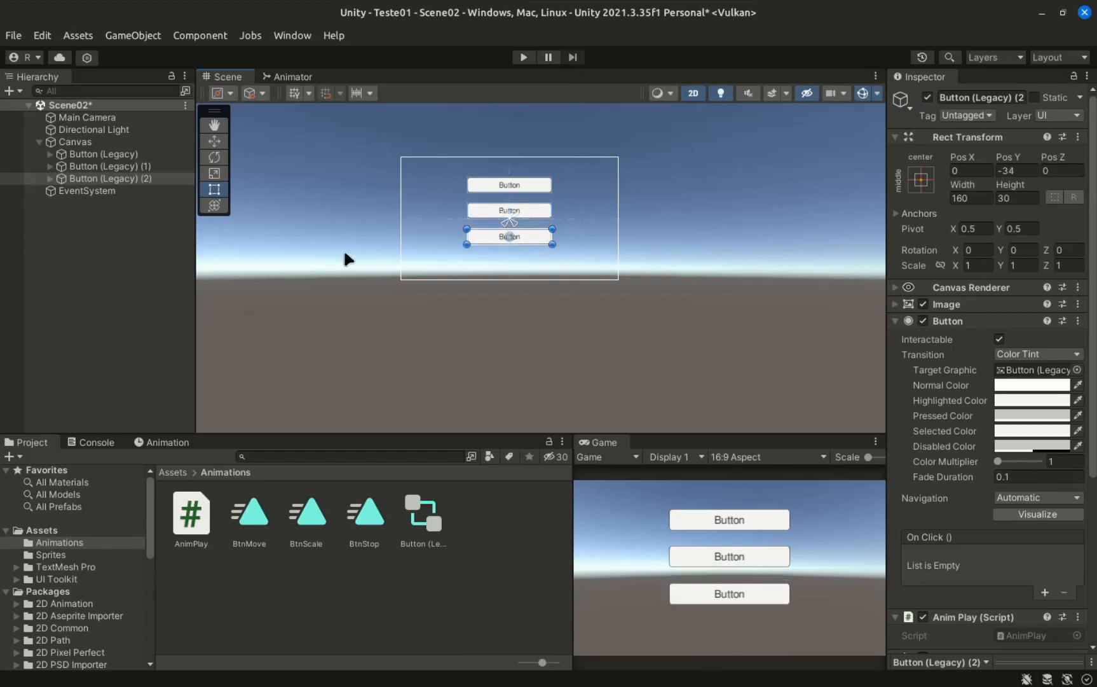
# - Set the first button's Transition to None, run the scene to check it and stop the scene
pyautogui.click(101, 154)
pyautogui.click(1020, 359)
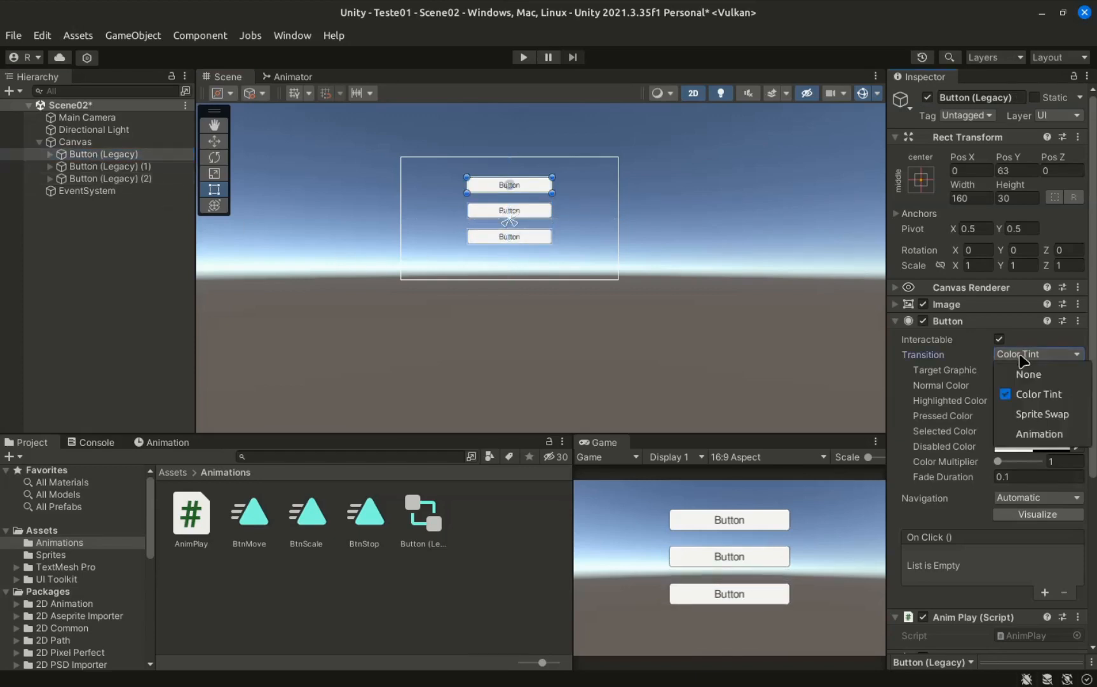
pyautogui.click(1028, 376)
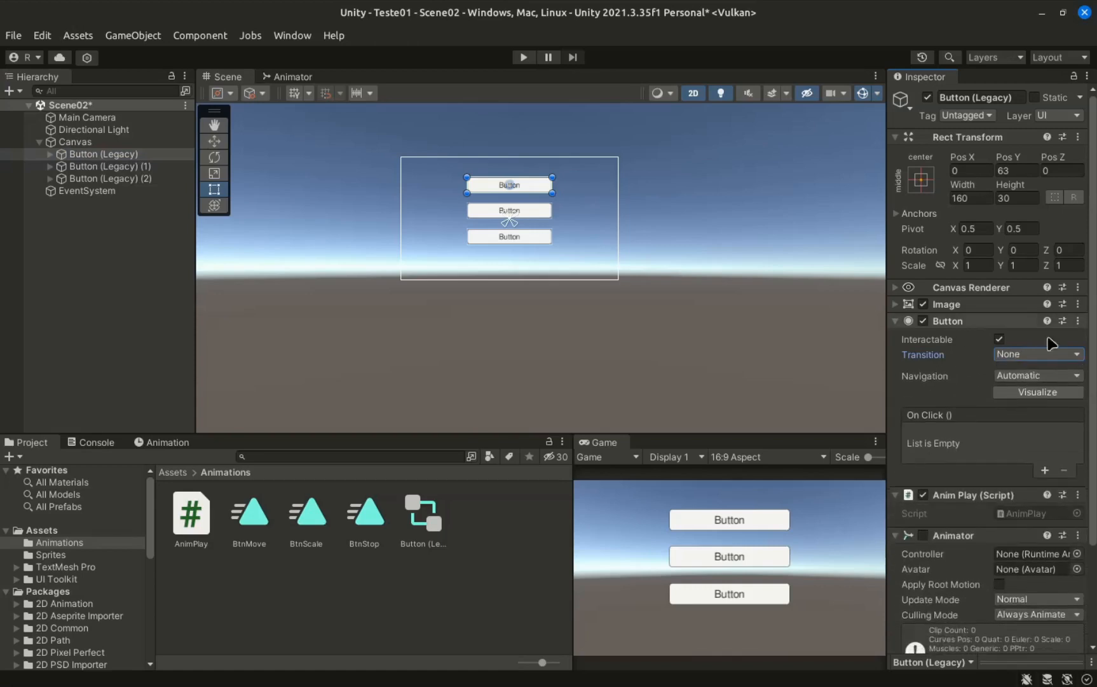
pyautogui.click(523, 57)
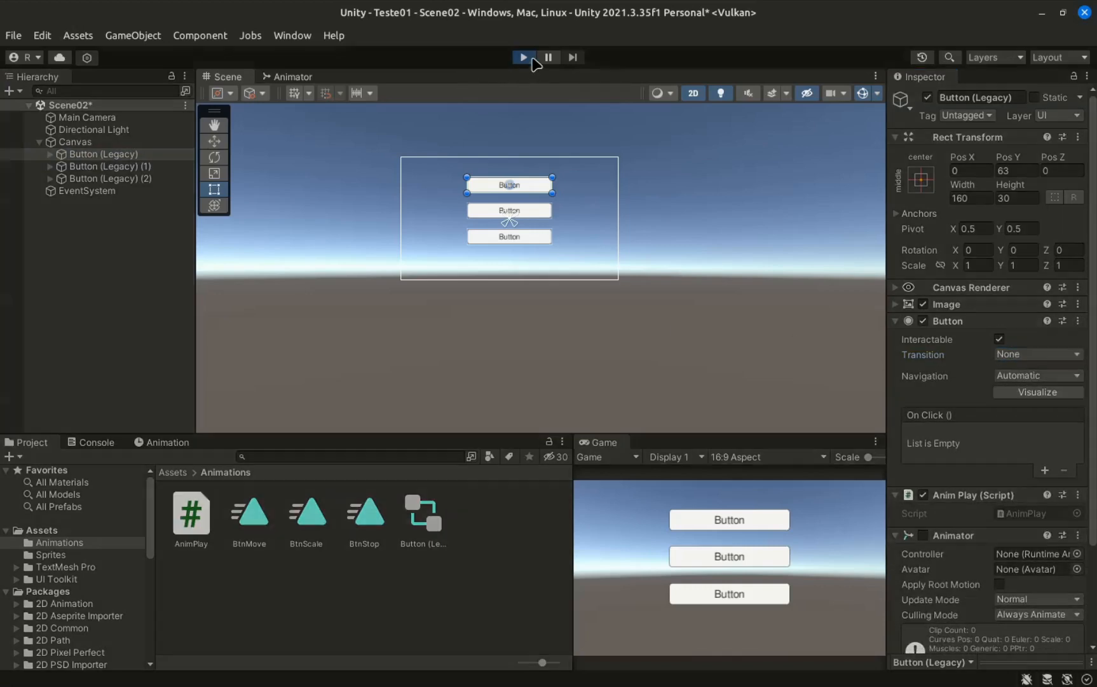
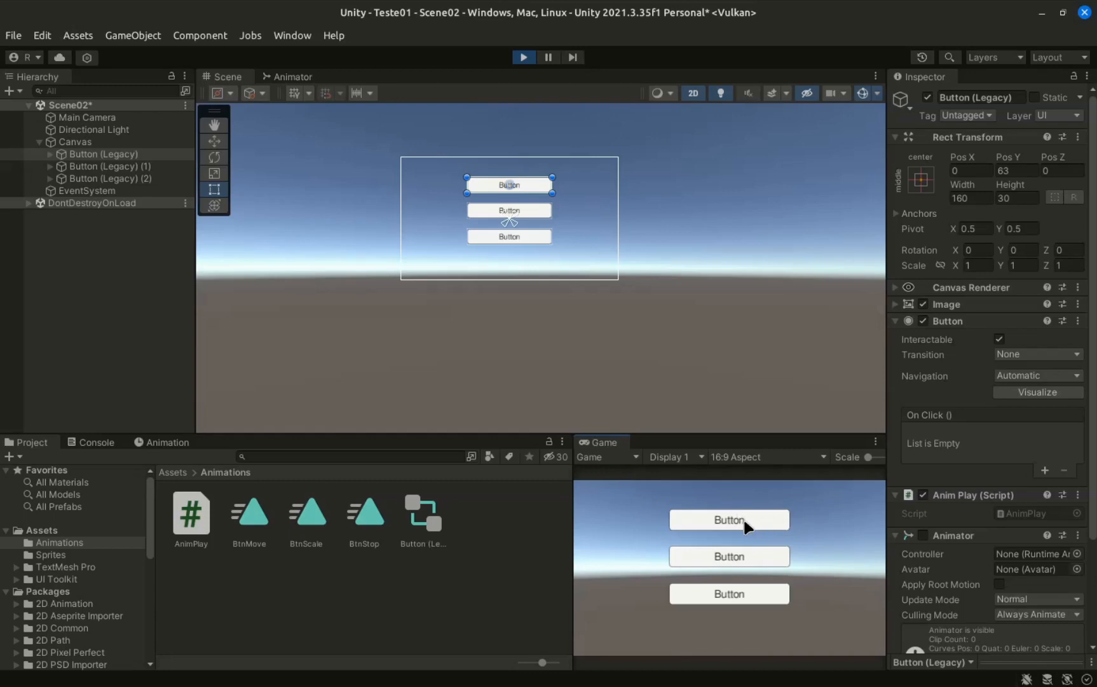
pyautogui.click(523, 57)
# - Keep the second button's Transition on Color Tint and set its Pressed Color to blue
pyautogui.click(108, 166)
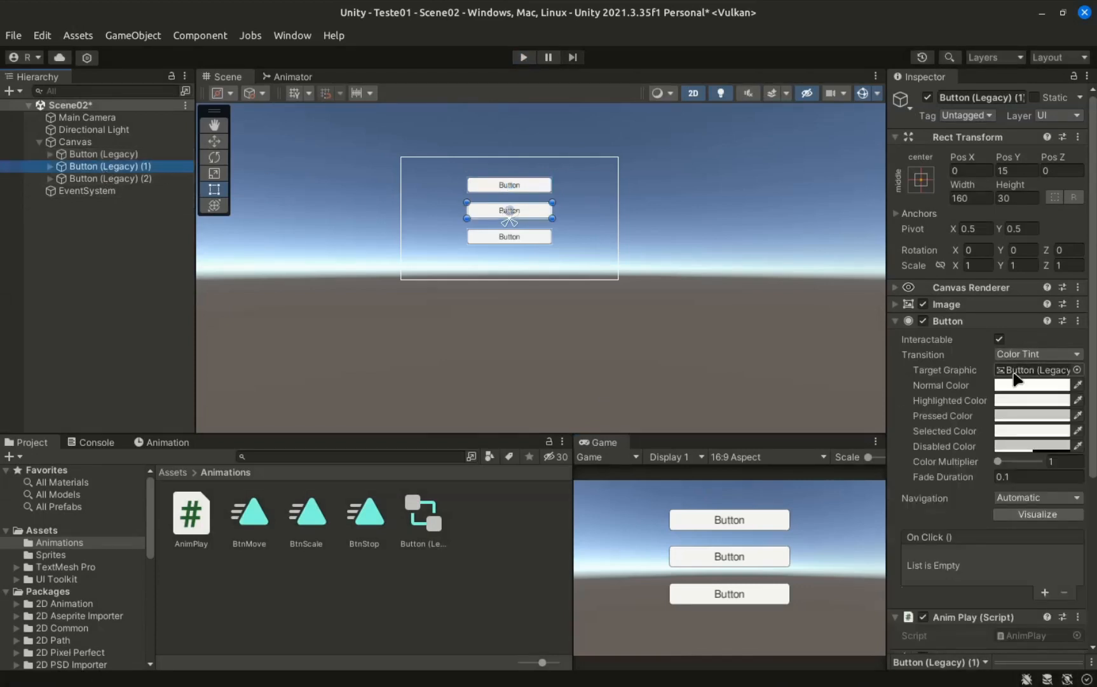
pyautogui.click(1033, 354)
pyautogui.click(937, 412)
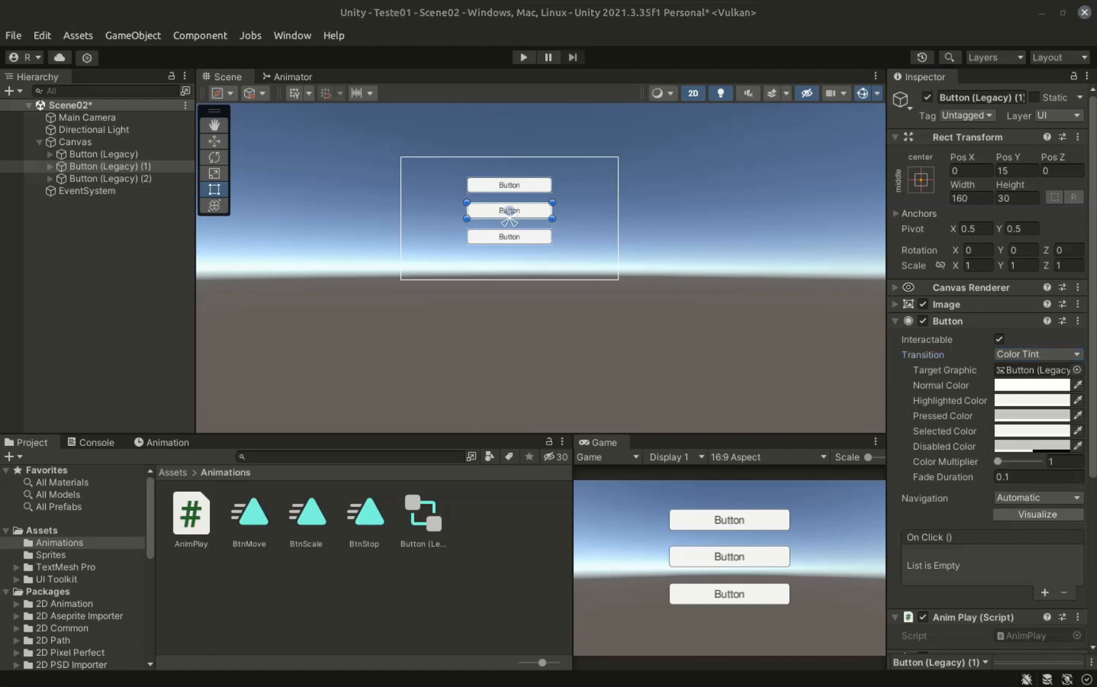
pyautogui.click(1032, 415)
pyautogui.moveTo(756, 289); pyautogui.dragTo(796, 272)
pyautogui.click(840, 154)
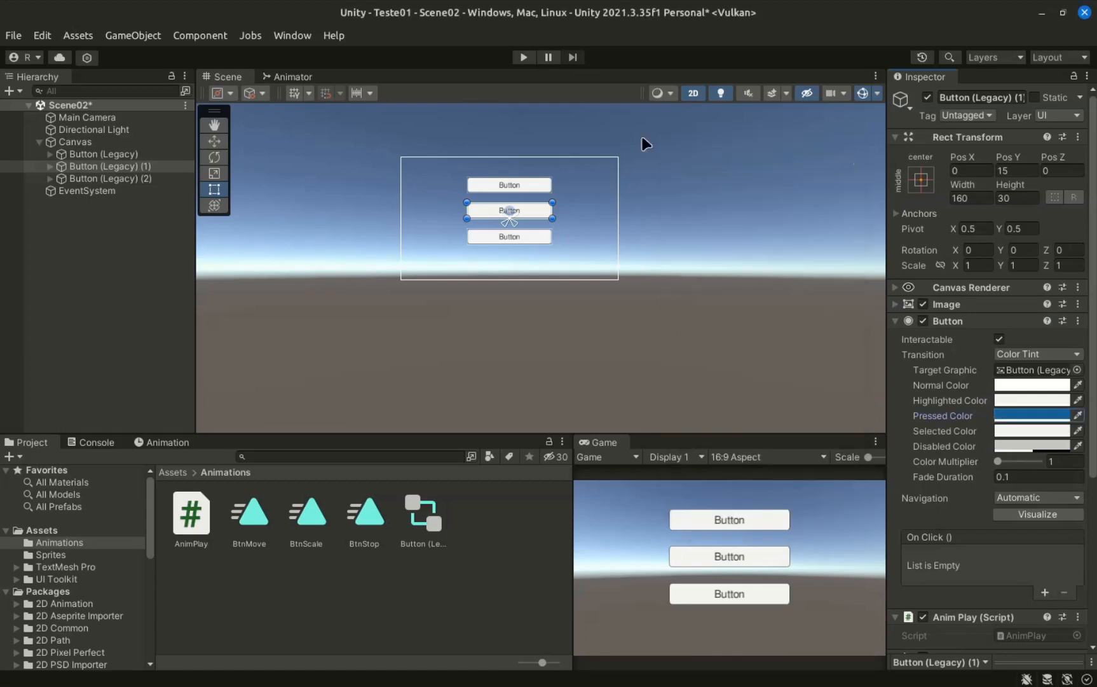
# - Run the scene and test the second button's pressed colour with several clicks
pyautogui.click(524, 57)
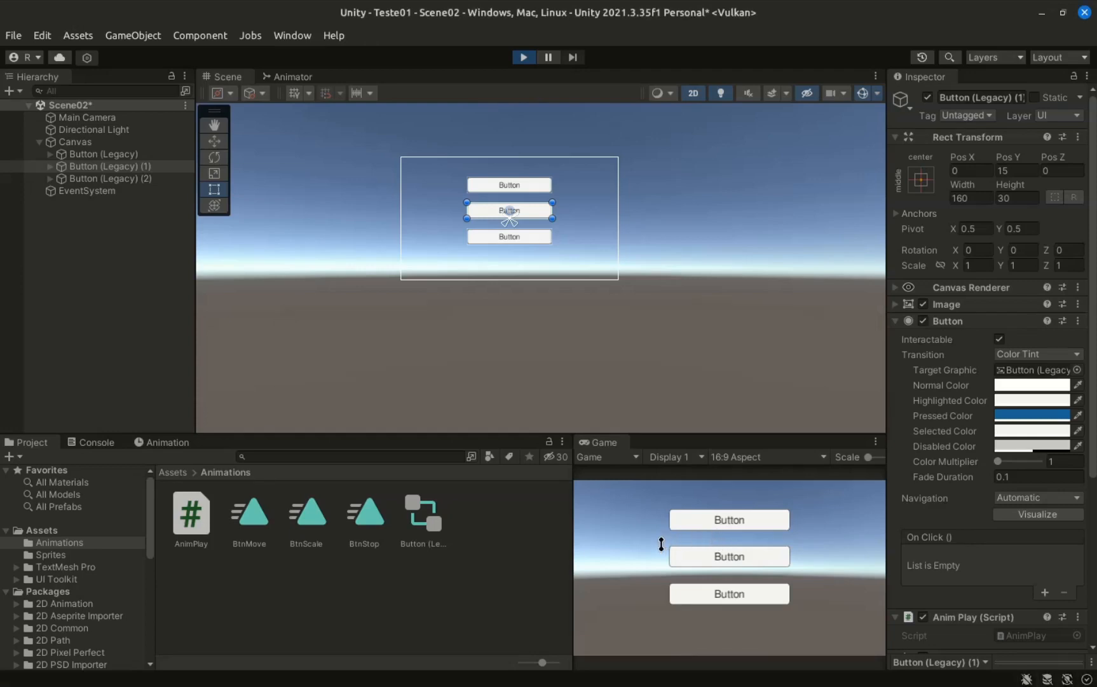
pyautogui.click(759, 556)
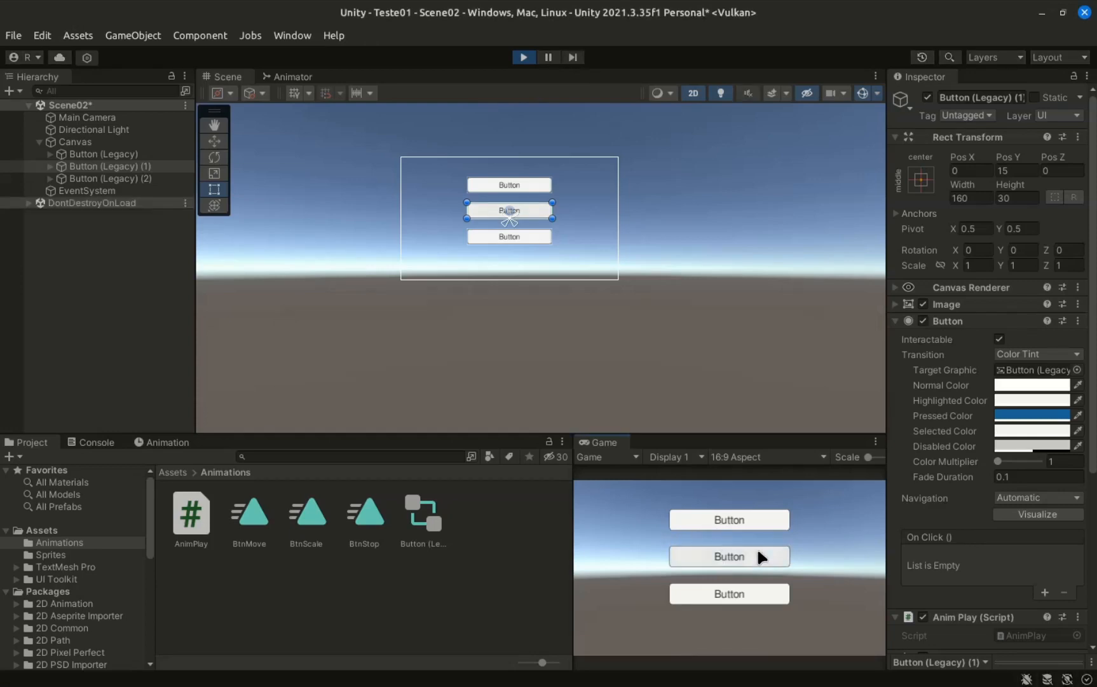
pyautogui.click(760, 555)
pyautogui.click(759, 551)
# - Try Fade Duration 0.68 on the second button in the running scene with test clicks, set it to 0.02 and stop the scene
pyautogui.moveTo(932, 478); pyautogui.dragTo(962, 483)
pyautogui.click(740, 558)
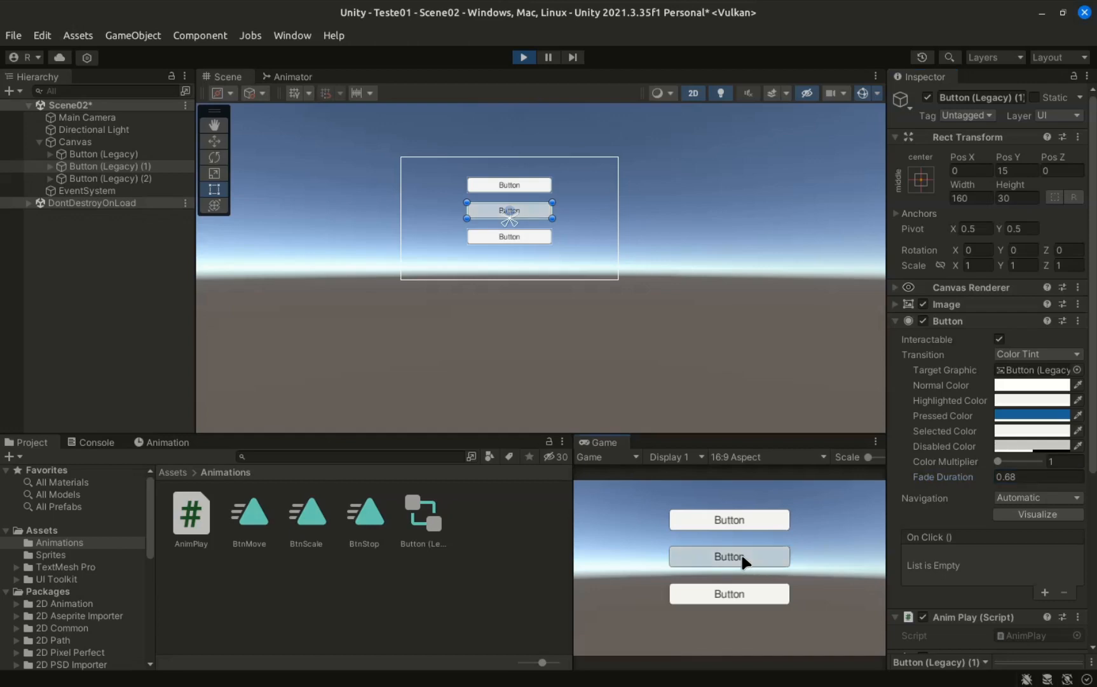
pyautogui.click(743, 559)
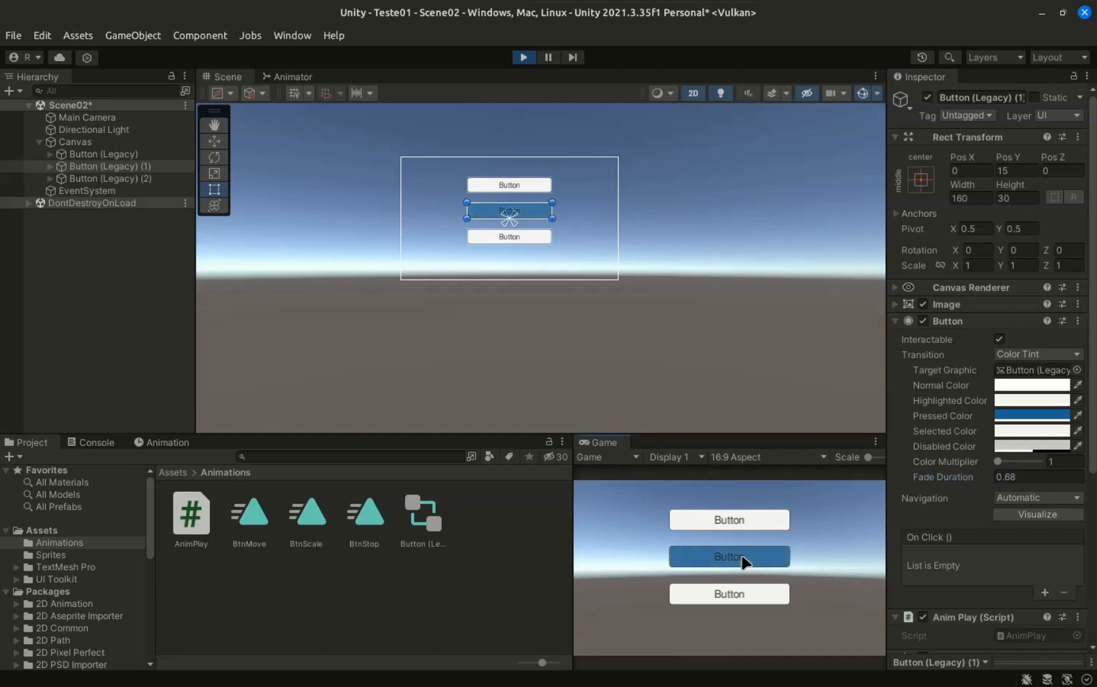
pyautogui.click(745, 564)
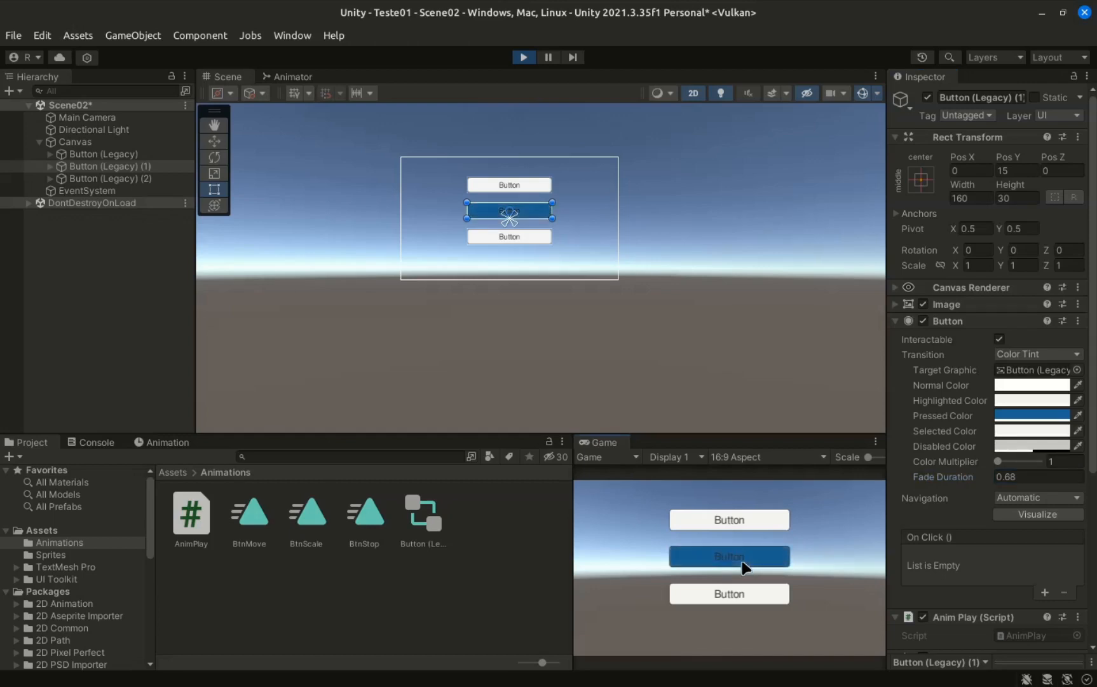
pyautogui.click(745, 564)
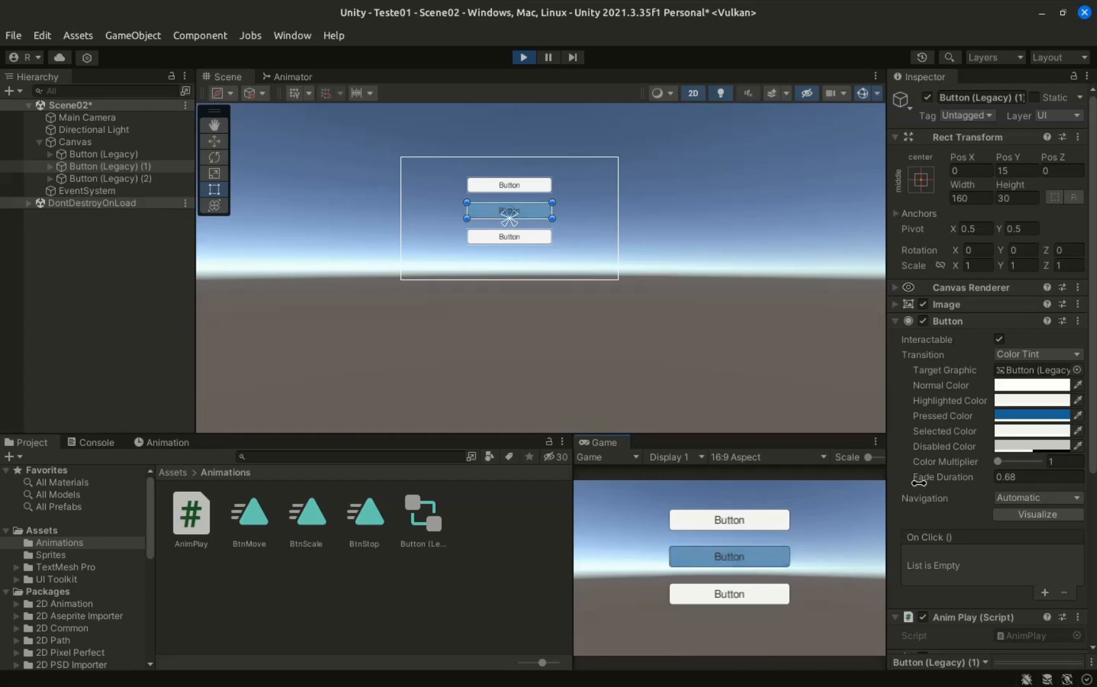
pyautogui.click(1029, 477)
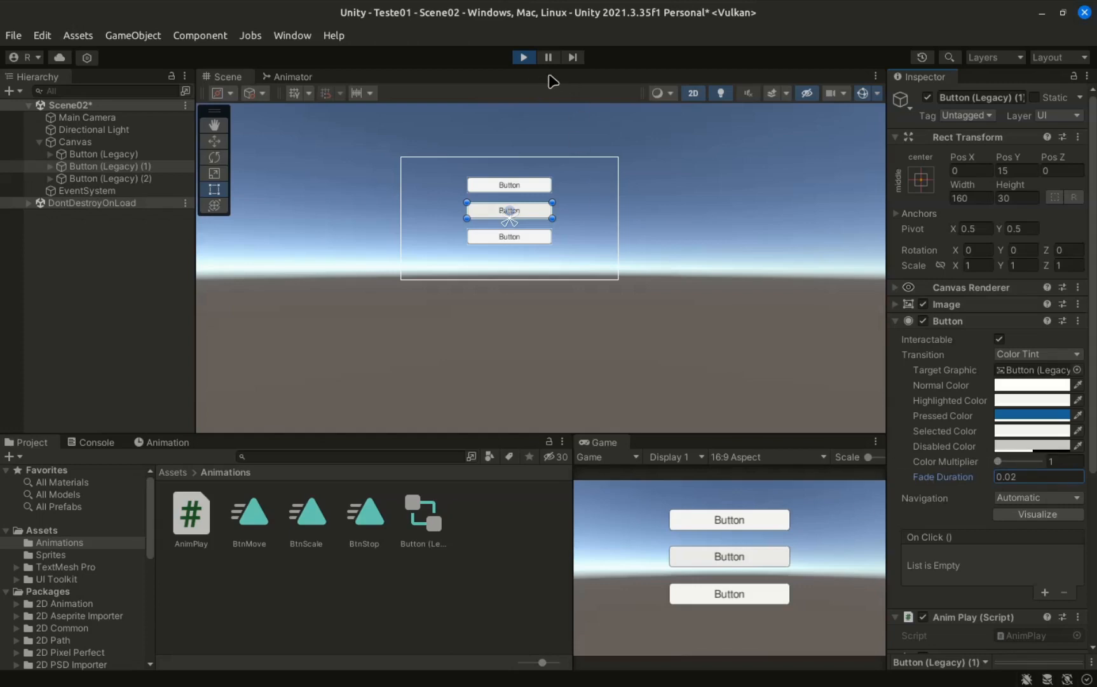
pyautogui.click(524, 58)
# - Set the third button's Transition to Sprite Swap
pyautogui.click(130, 178)
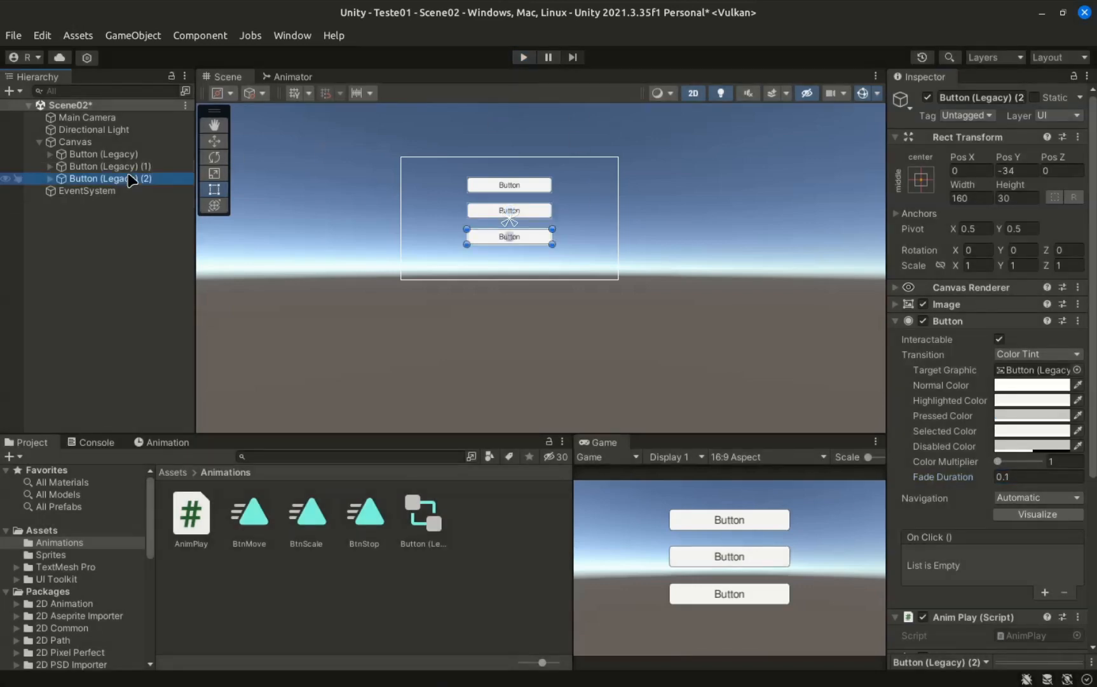
pyautogui.click(1024, 354)
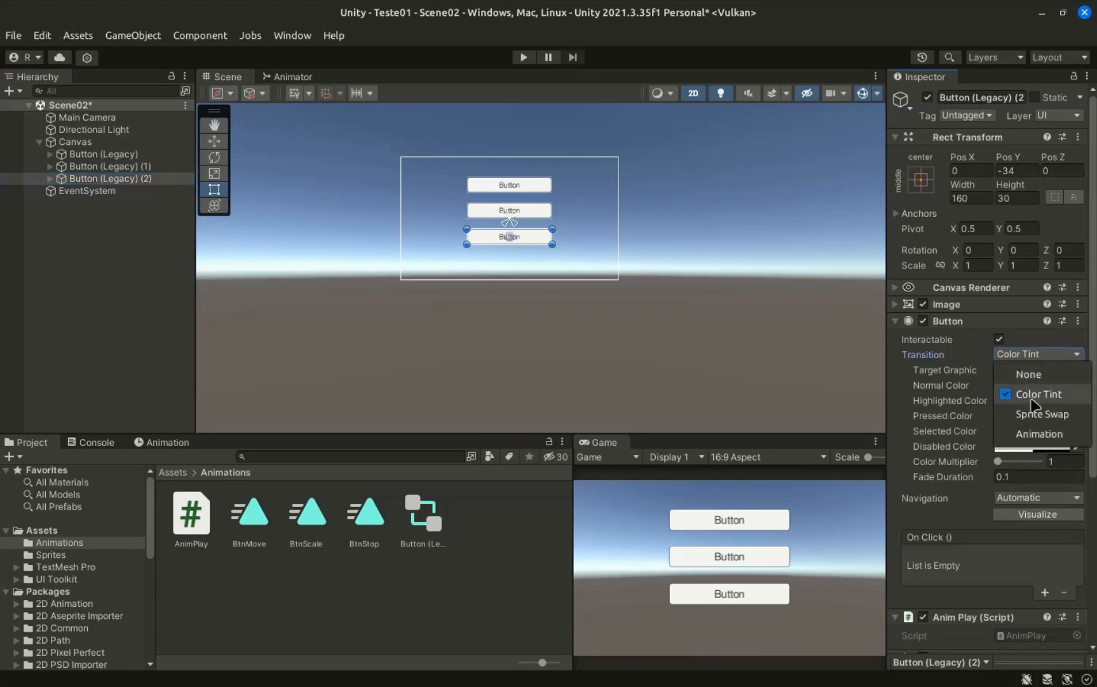
pyautogui.press('Escape')
pyautogui.click(1058, 423)
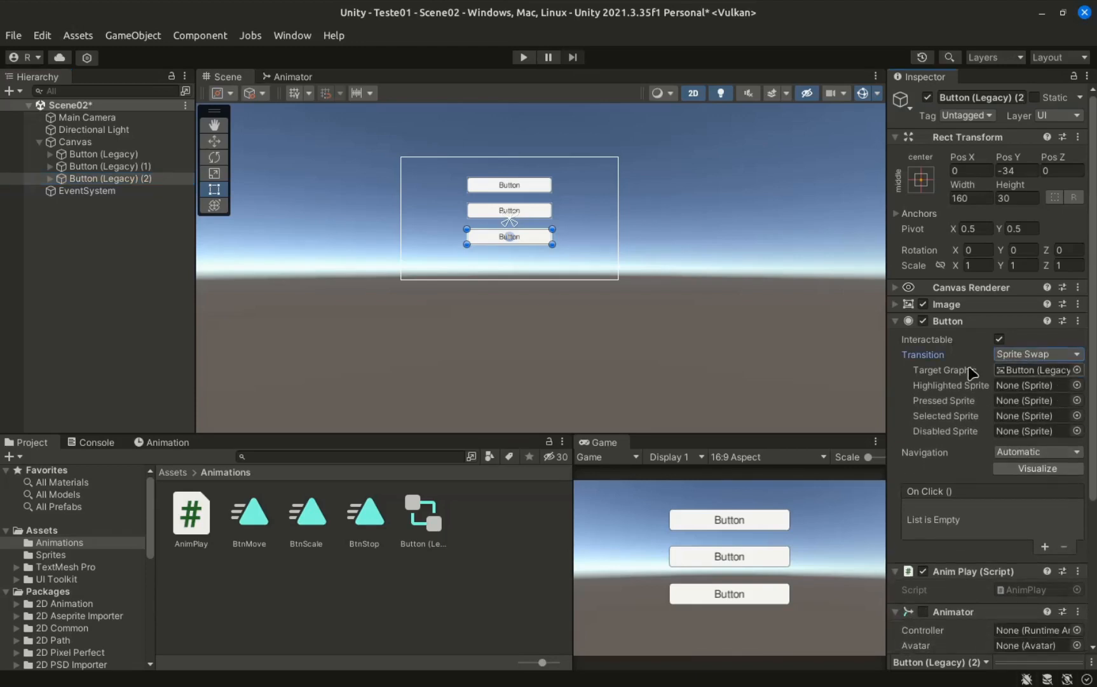
# - Expand the third button's Image component and set its Source Image to the blue sprite buttons_29
pyautogui.click(890, 306)
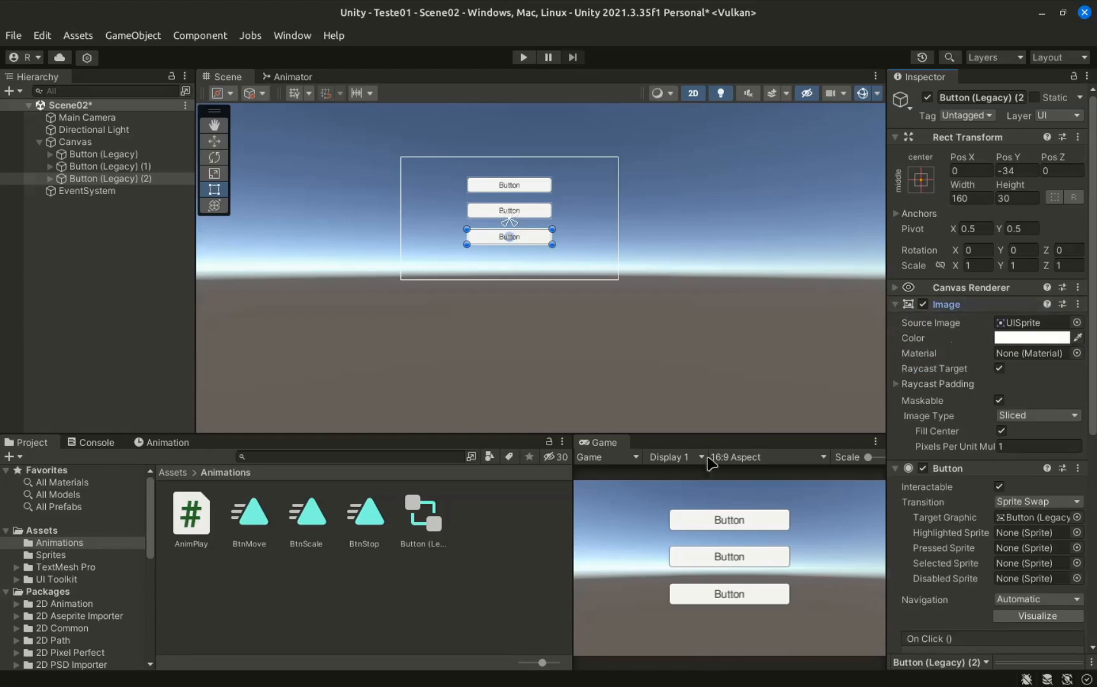
pyautogui.click(1077, 323)
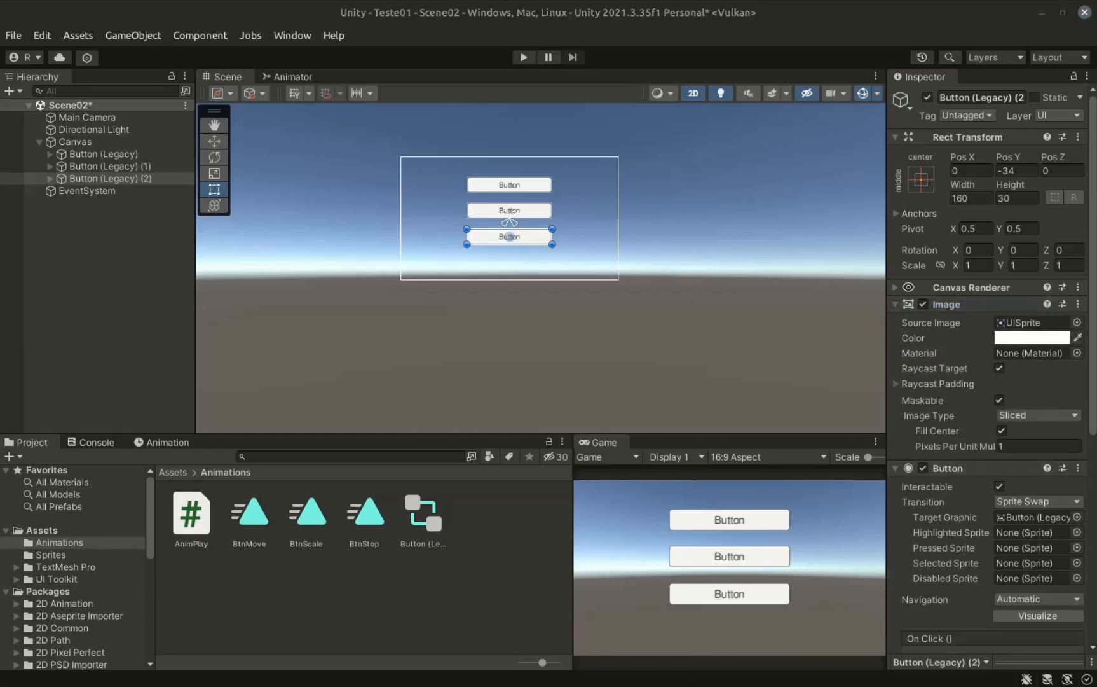
pyautogui.scroll(10, 818, 277)
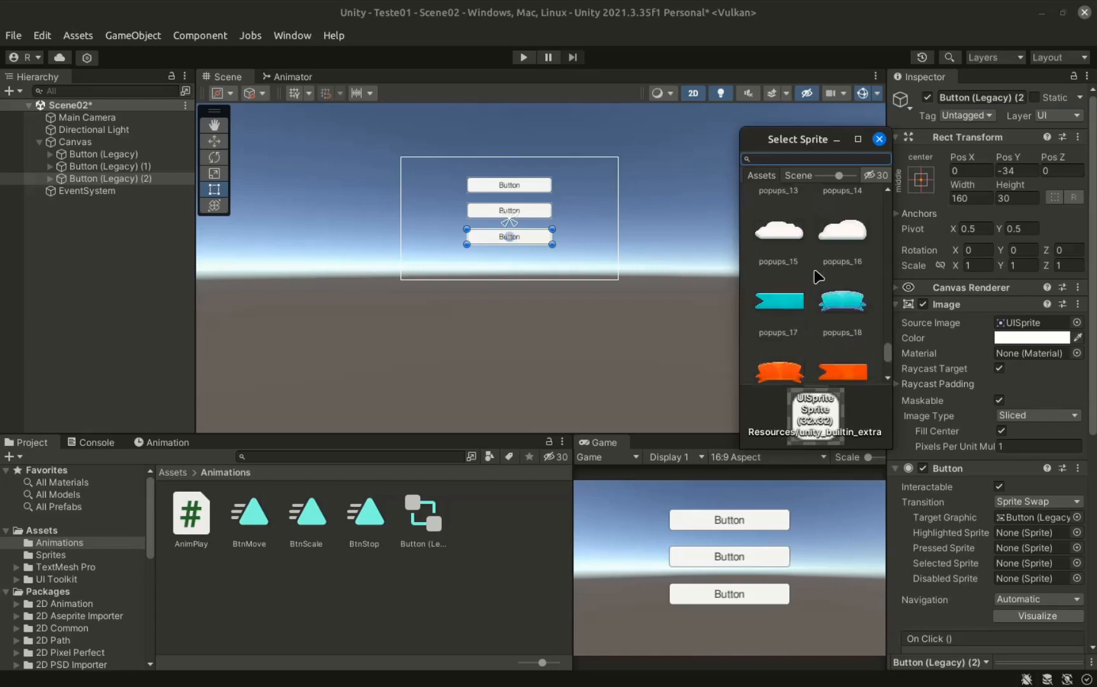
pyautogui.scroll(12, 814, 270)
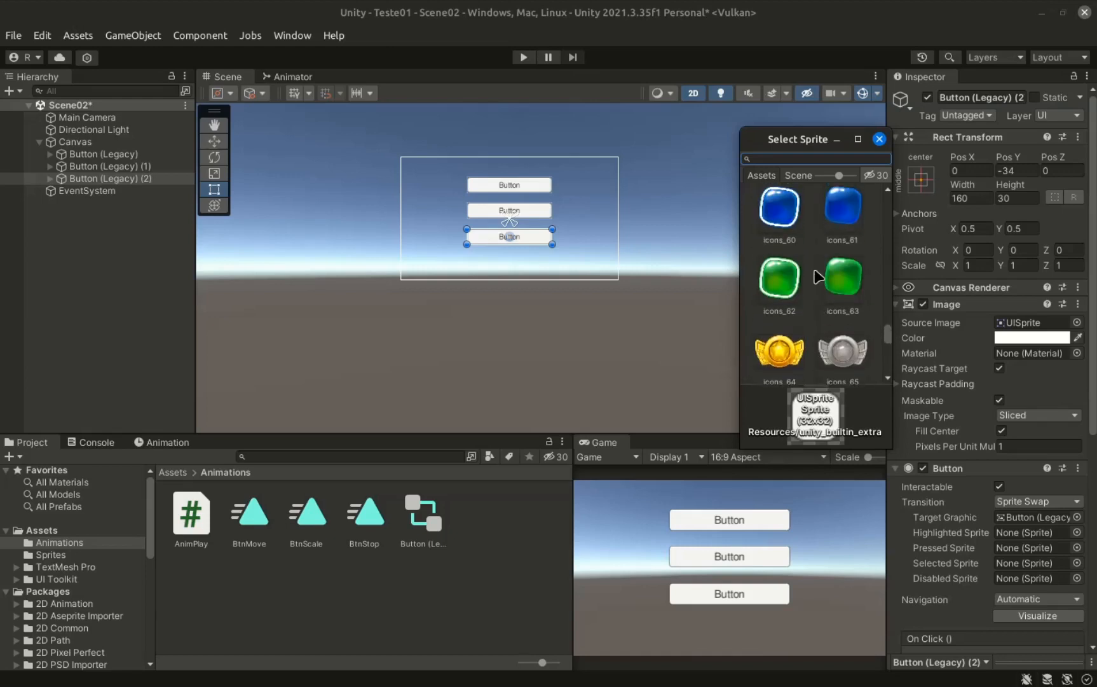
pyautogui.scroll(12, 814, 271)
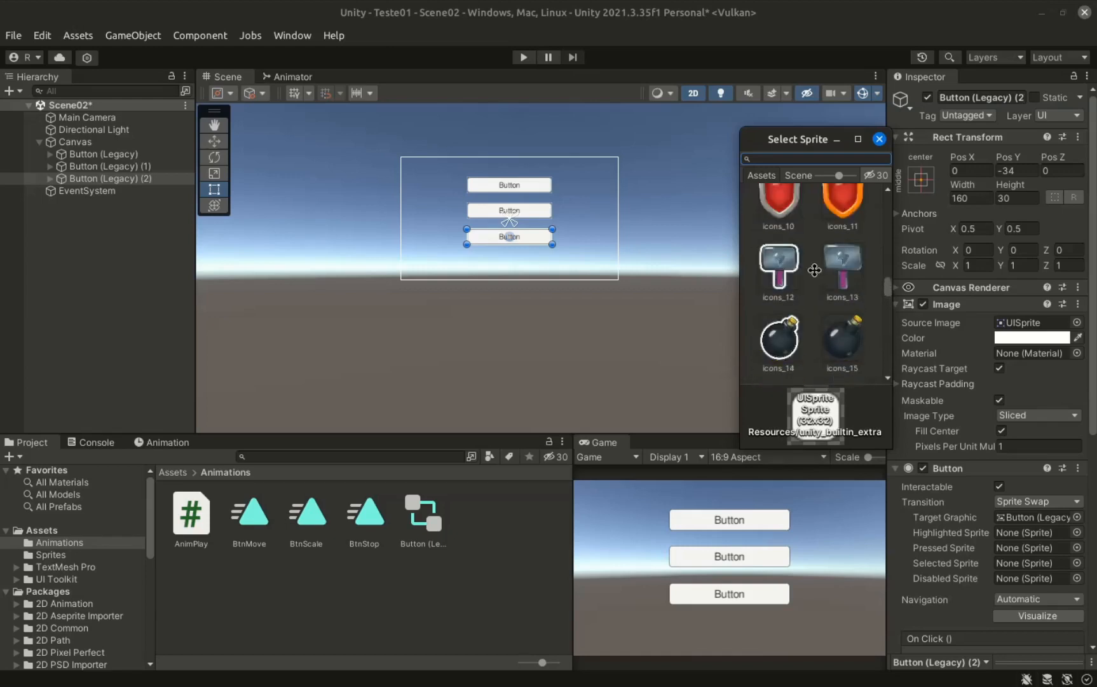
pyautogui.scroll(8, 814, 270)
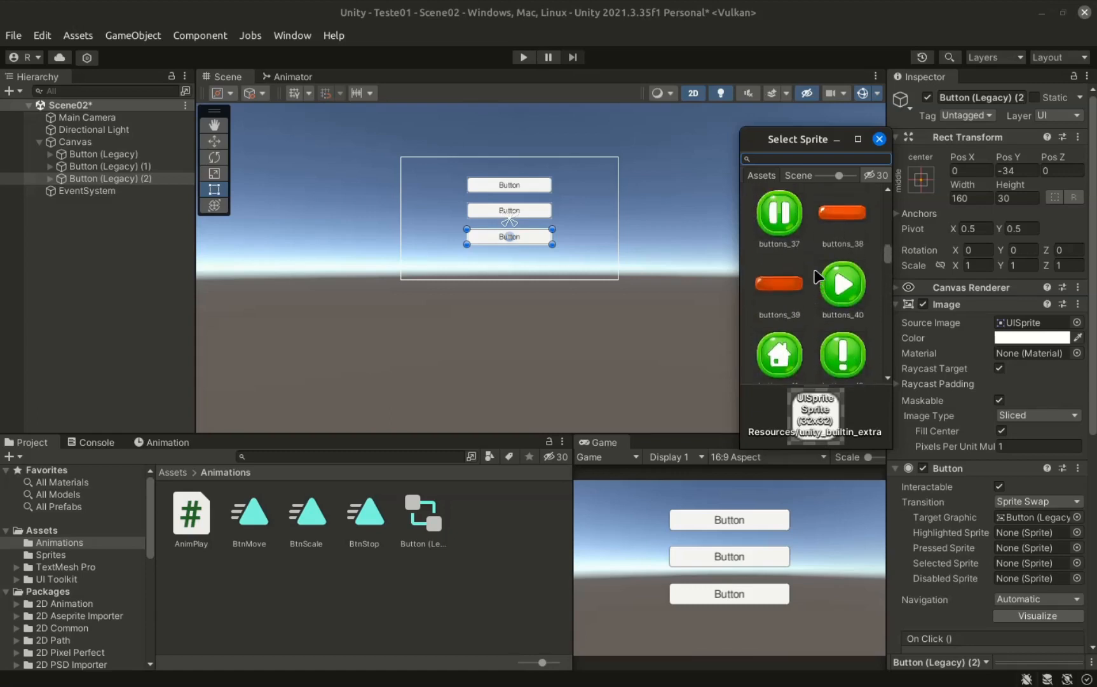
pyautogui.doubleClick(781, 283)
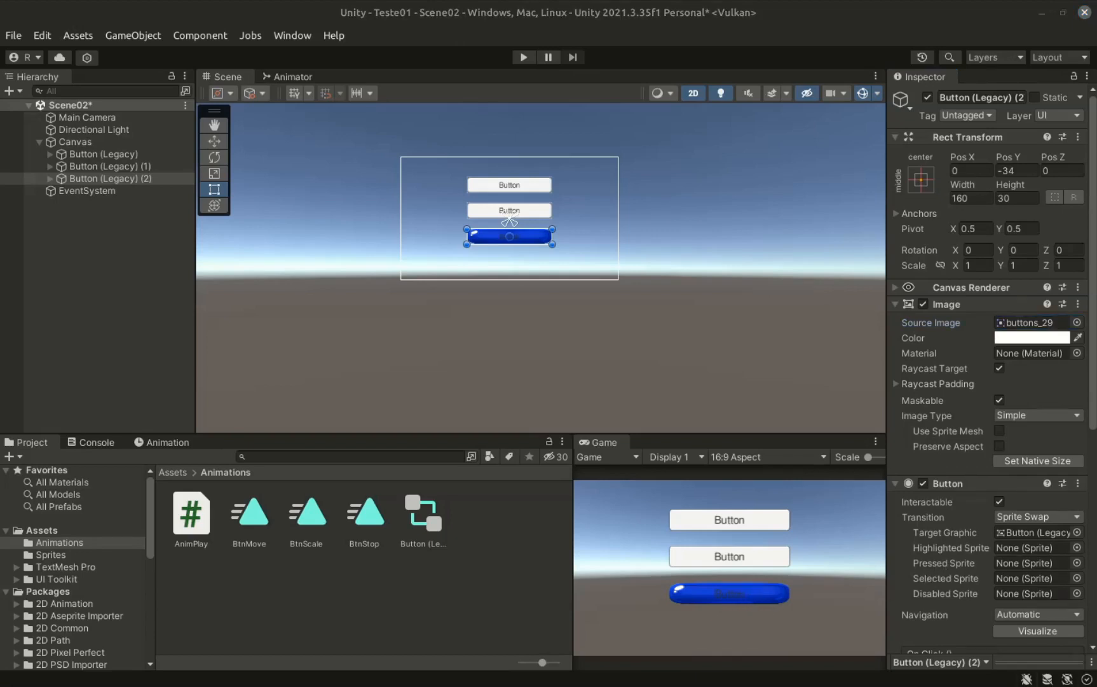
# - Assign the btnDown sprite as the third button's Pressed Sprite
pyautogui.click(1077, 578)
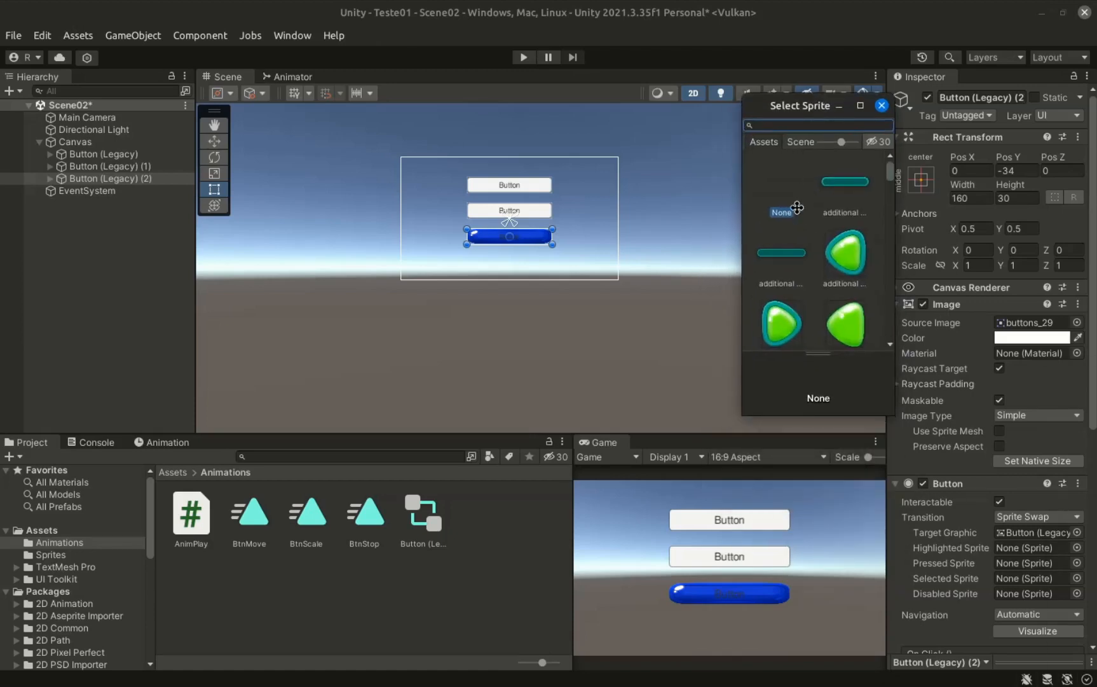
pyautogui.scroll(-10, 799, 214)
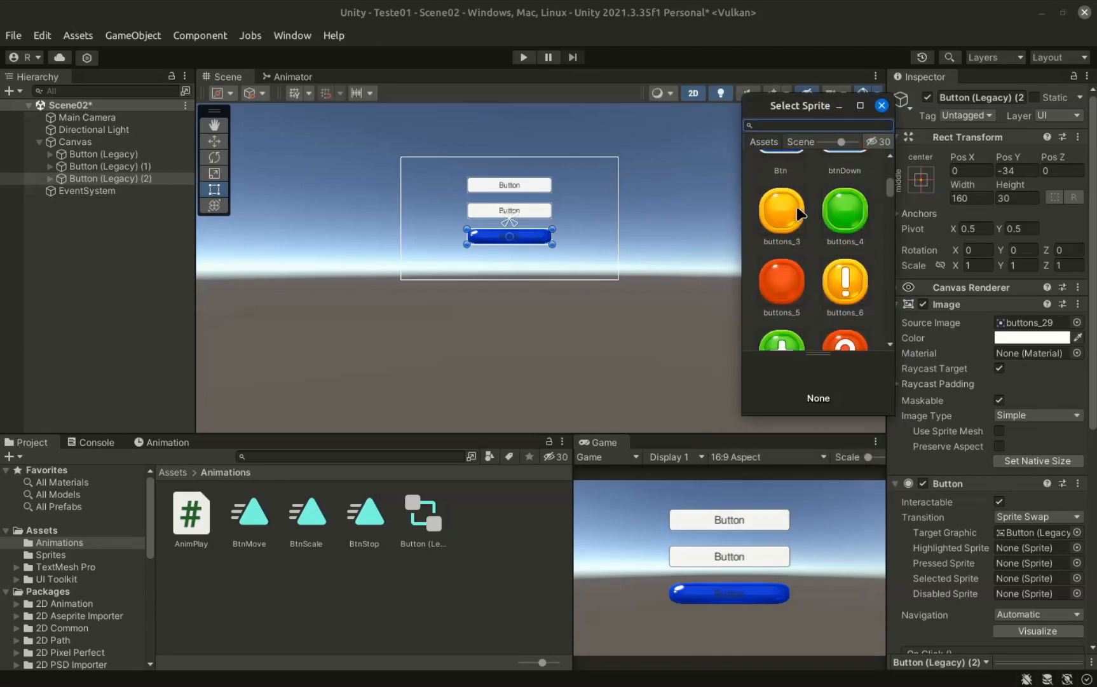
pyautogui.doubleClick(851, 249)
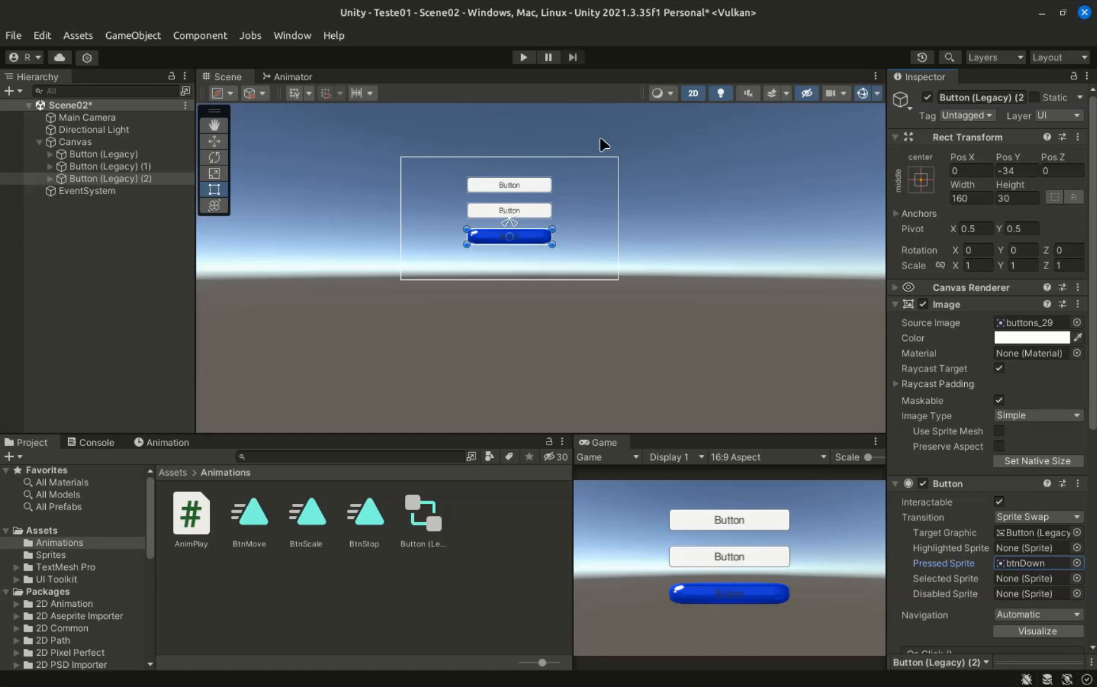
# - Run the scene, test the third button's sprite swap and the second button's colour tint with clicks, and stop the scene
pyautogui.click(523, 57)
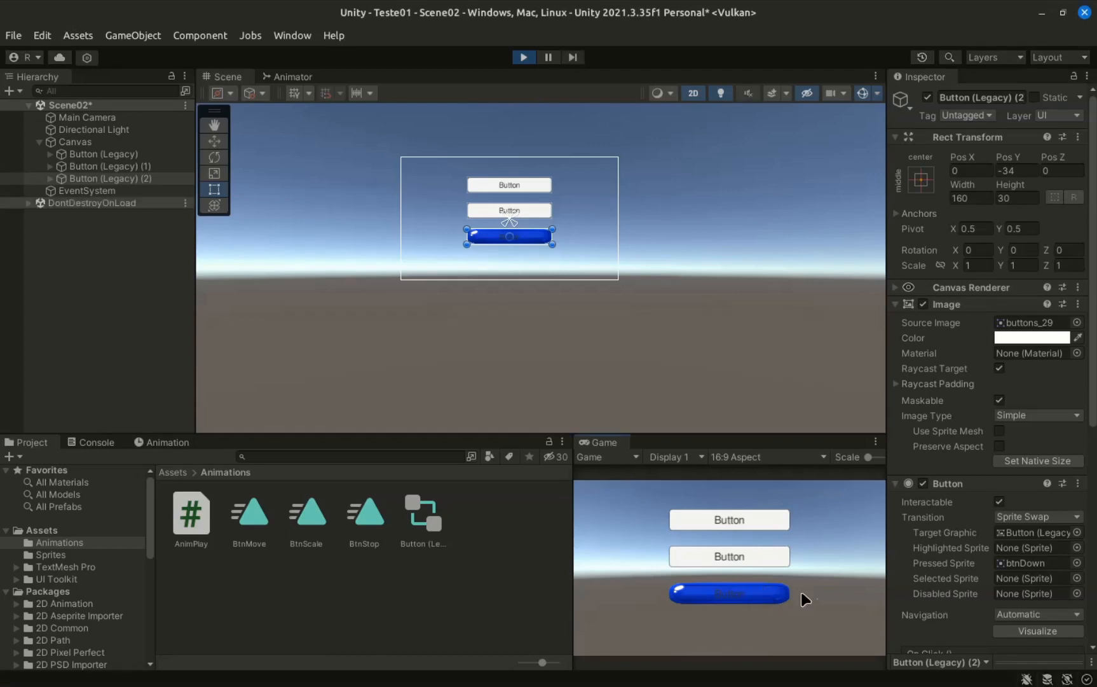
pyautogui.click(740, 593)
pyautogui.click(762, 559)
pyautogui.click(762, 559)
pyautogui.click(762, 559)
pyautogui.click(528, 58)
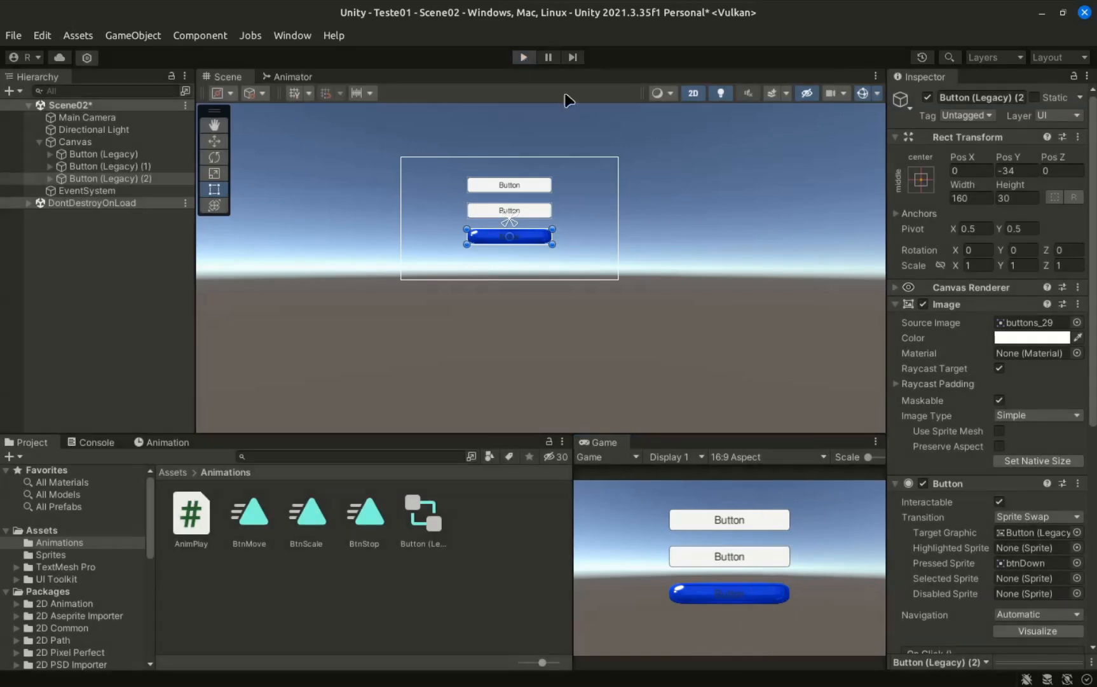
# - Switch the third button's Transition to Animation
pyautogui.click(1032, 517)
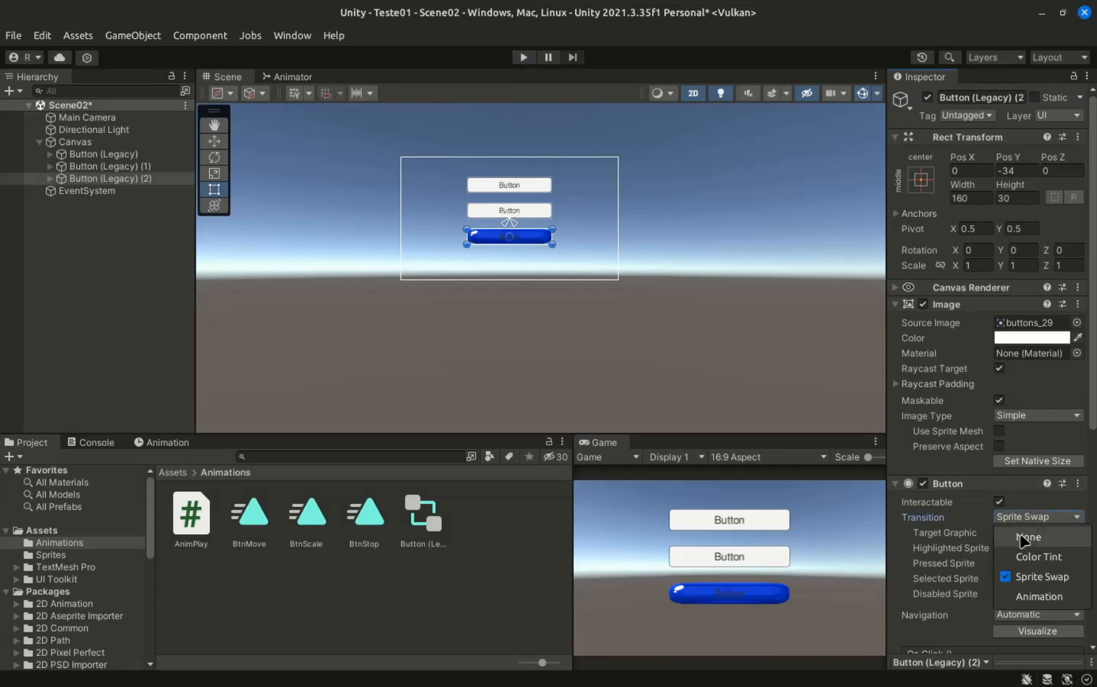
pyautogui.click(1045, 598)
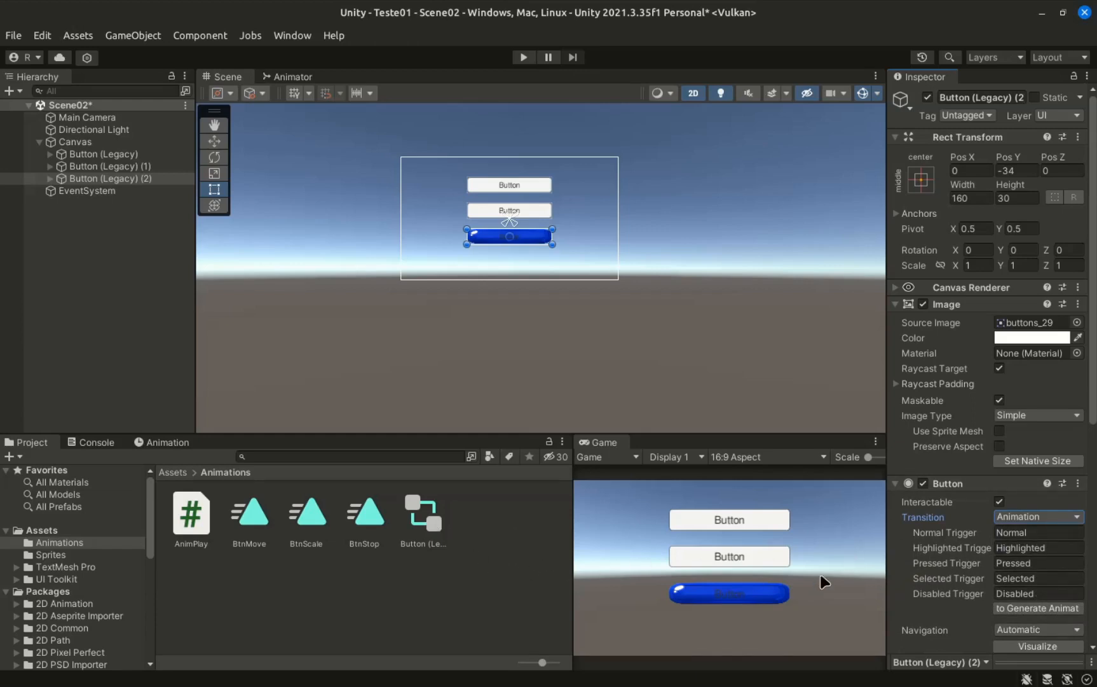
# - Auto-generate an animation controller for the third button's transition and save it as btnAnimator in the Animations folder
pyautogui.click(1033, 609)
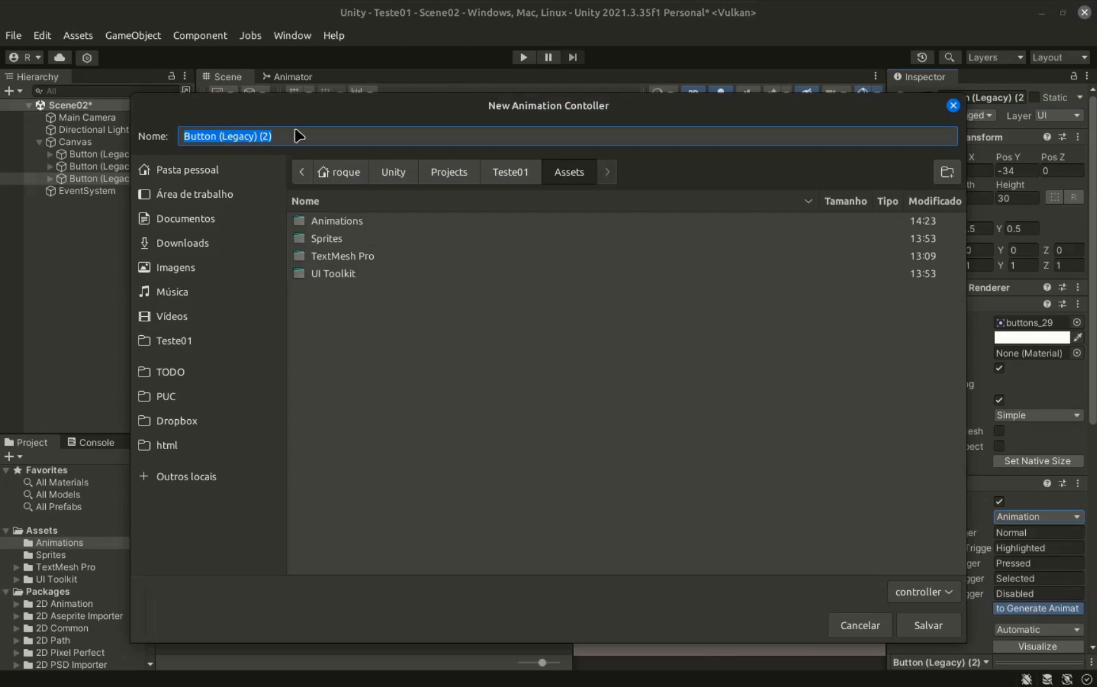
pyautogui.click(296, 137)
pyautogui.moveTo(313, 138); pyautogui.dragTo(121, 135)
pyautogui.write('btnAnimator')
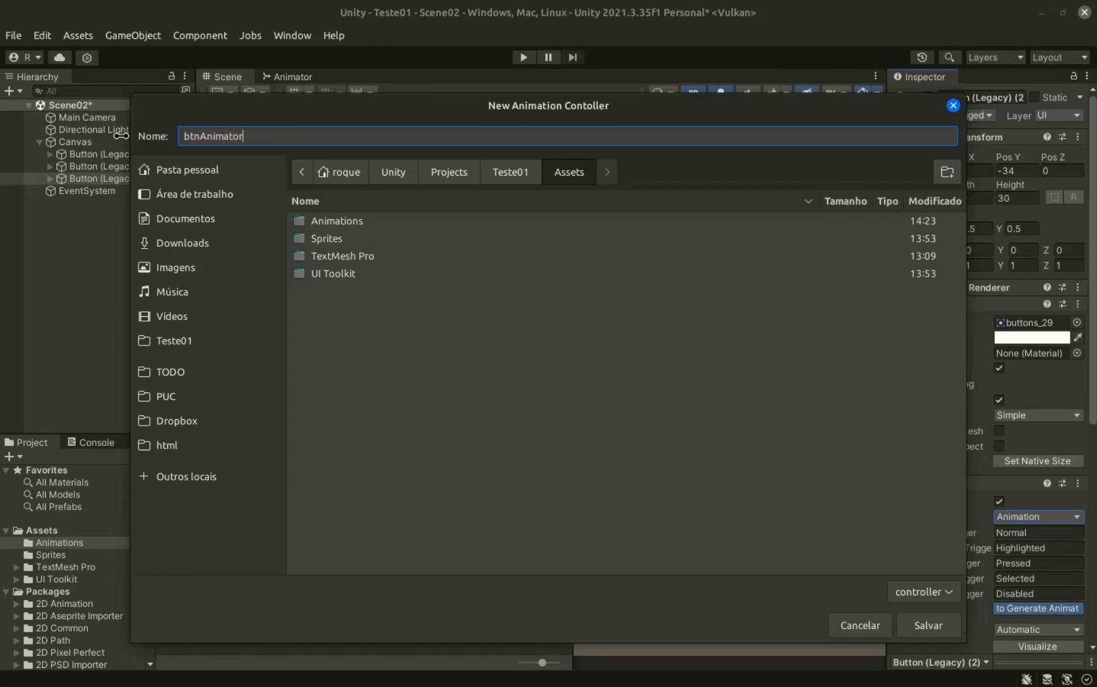
pyautogui.doubleClick(337, 220)
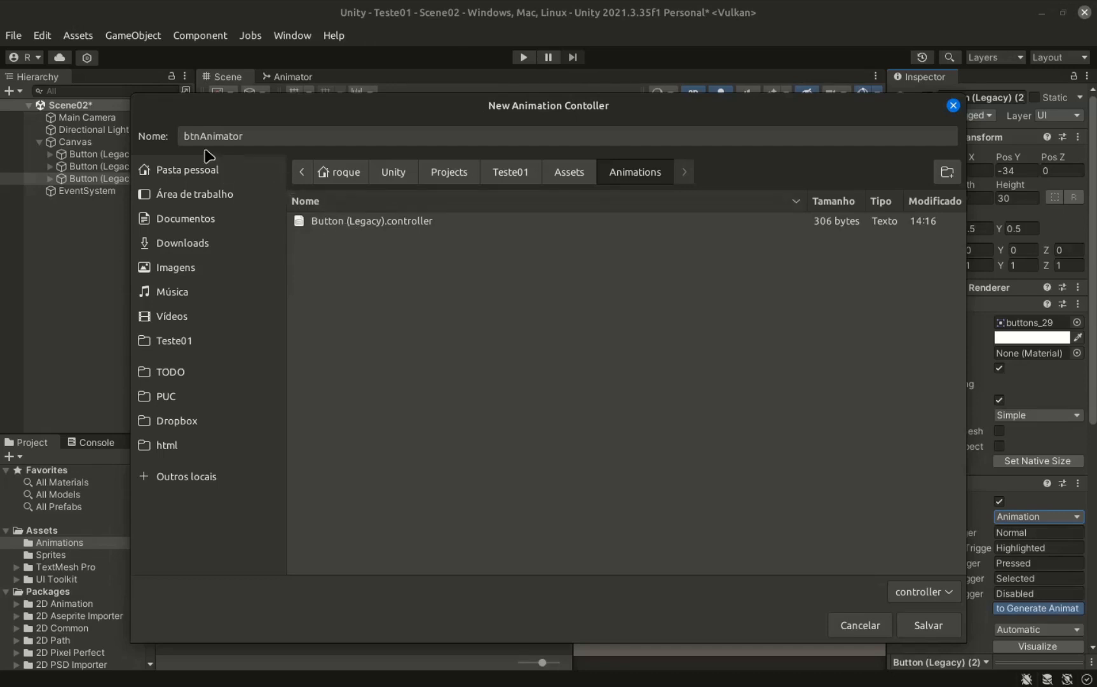
pyautogui.click(925, 628)
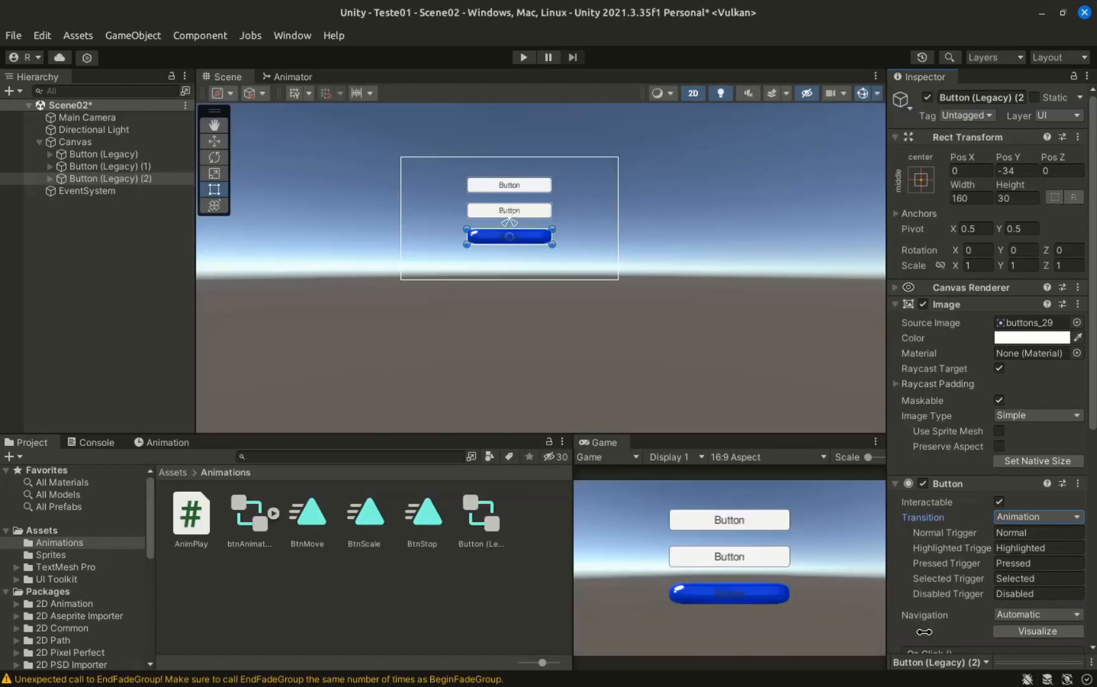
# - Enable the Animator component on Button (Legacy) (2)
pyautogui.click(255, 523)
pyautogui.click(105, 179)
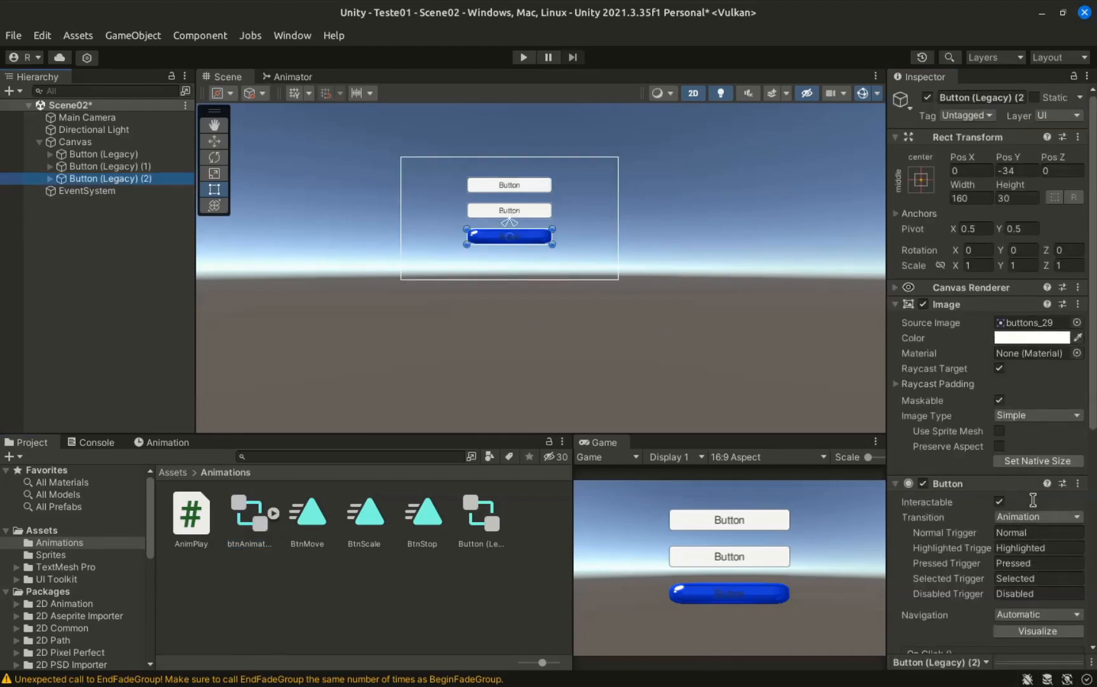
pyautogui.scroll(-9, 989, 416)
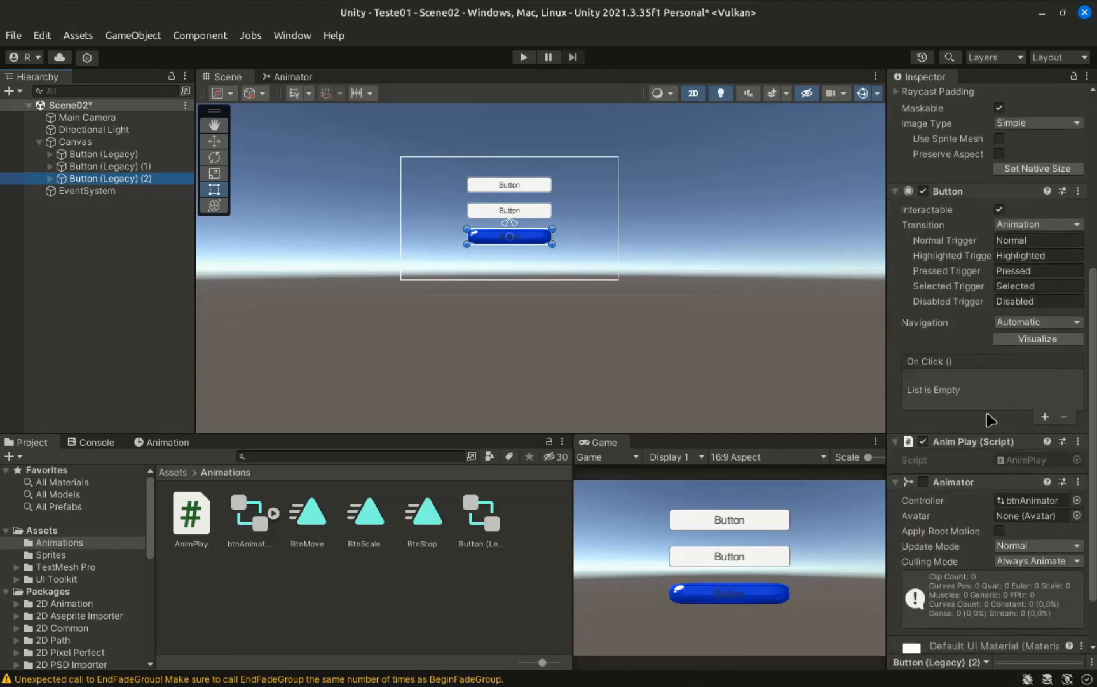
pyautogui.click(923, 482)
pyautogui.scroll(5, 963, 509)
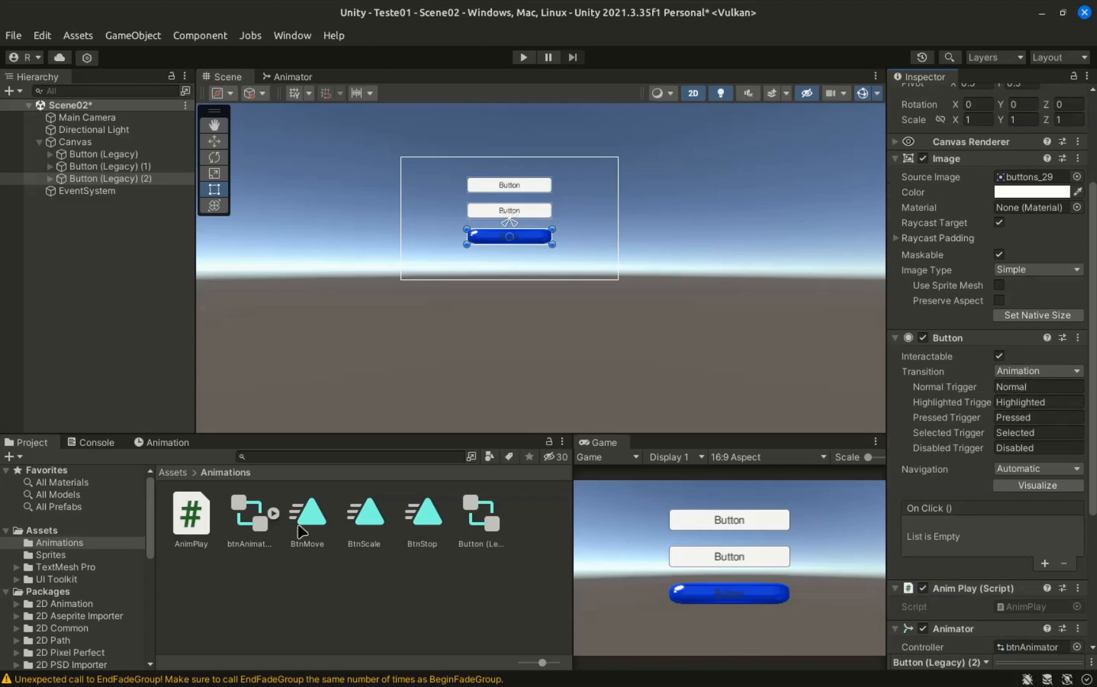
# - Open the btnAnimator controller and line up its Normal, Highlighted, Pressed, Selected and Disabled states in one column
pyautogui.doubleClick(250, 518)
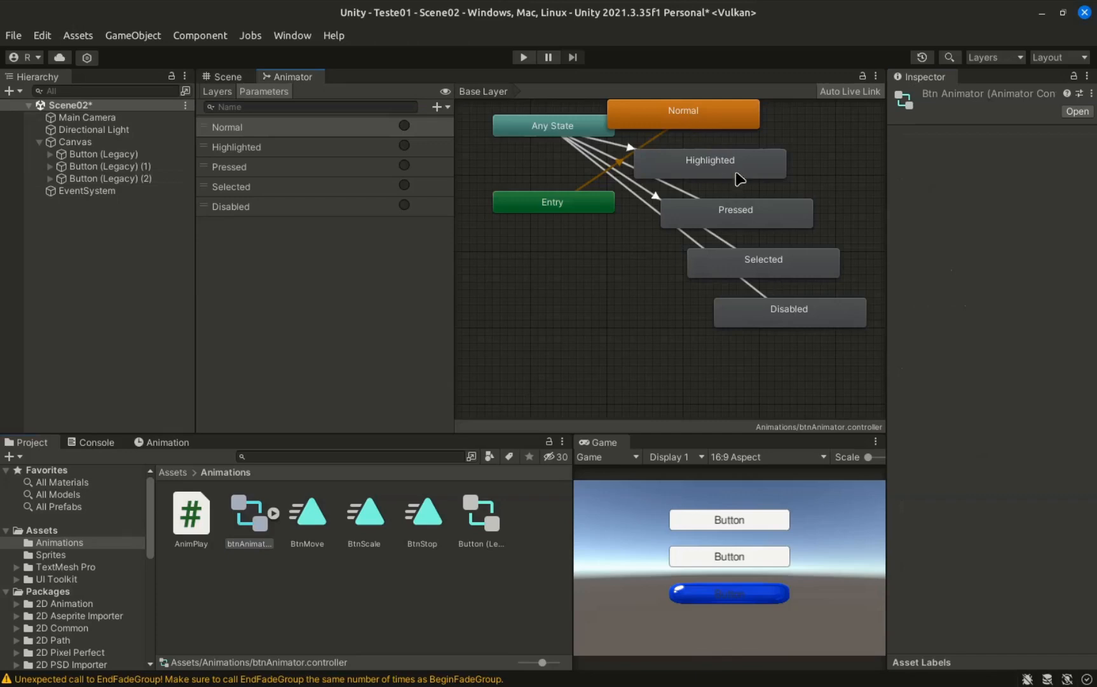
pyautogui.moveTo(696, 124); pyautogui.dragTo(757, 139)
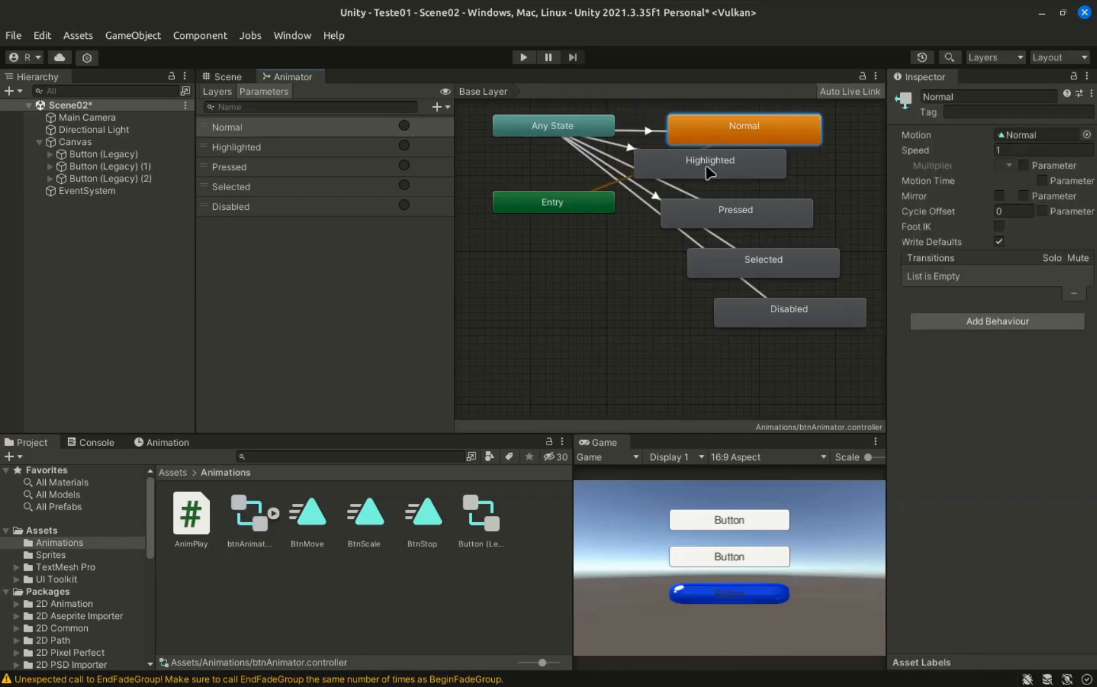
pyautogui.click(743, 183)
pyautogui.moveTo(740, 213); pyautogui.dragTo(716, 310)
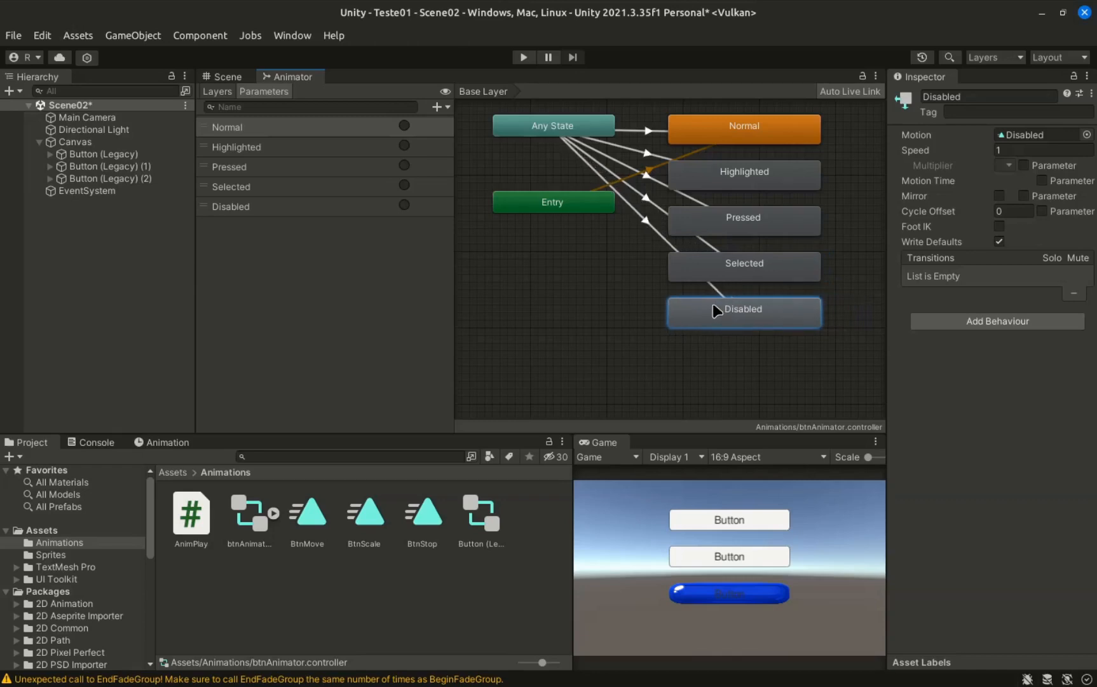
# - Assign the motion clips BtnStop to the Normal state, BtnScale to Highlighted and BtnMove to Pressed
pyautogui.click(753, 138)
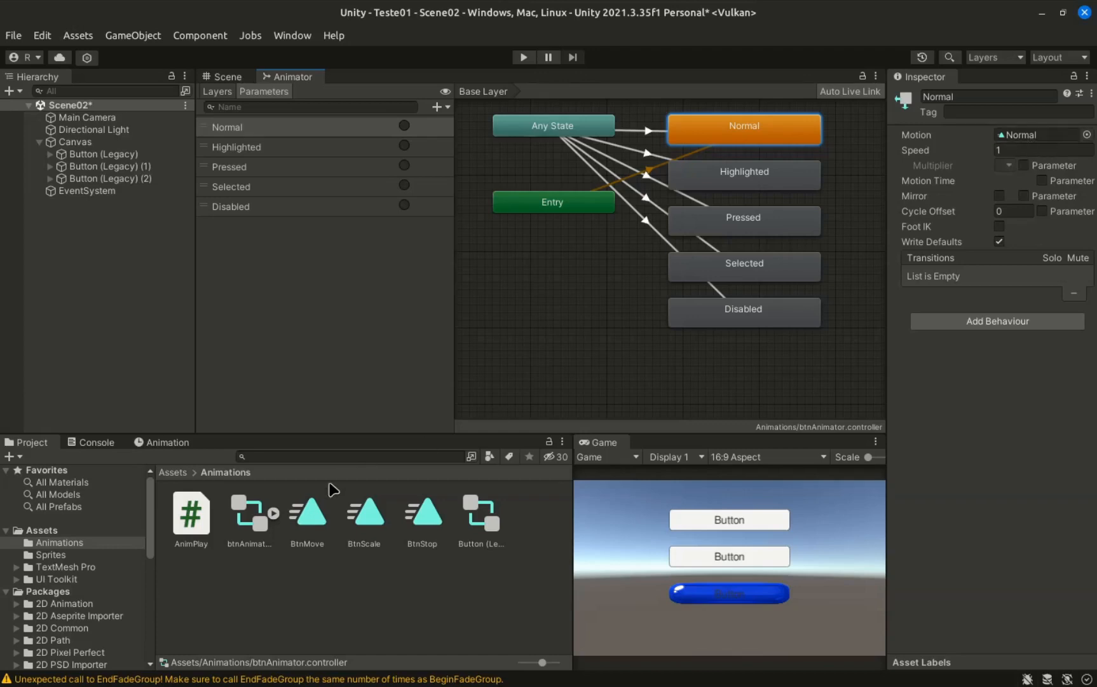
pyautogui.moveTo(431, 521); pyautogui.dragTo(1029, 140)
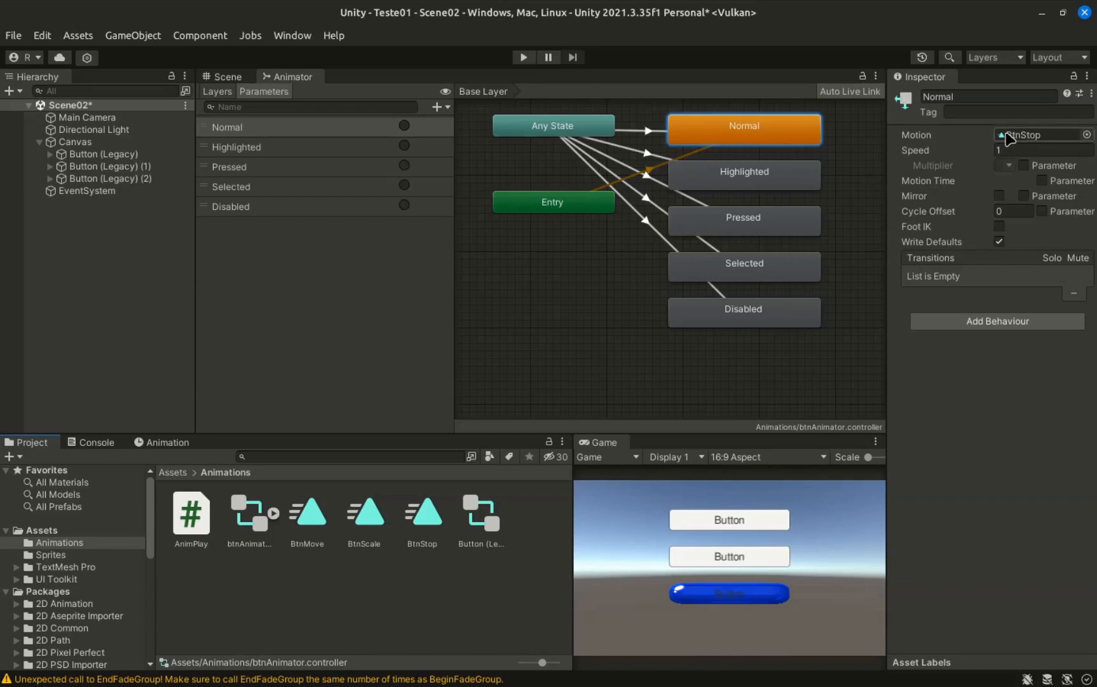
pyautogui.click(754, 180)
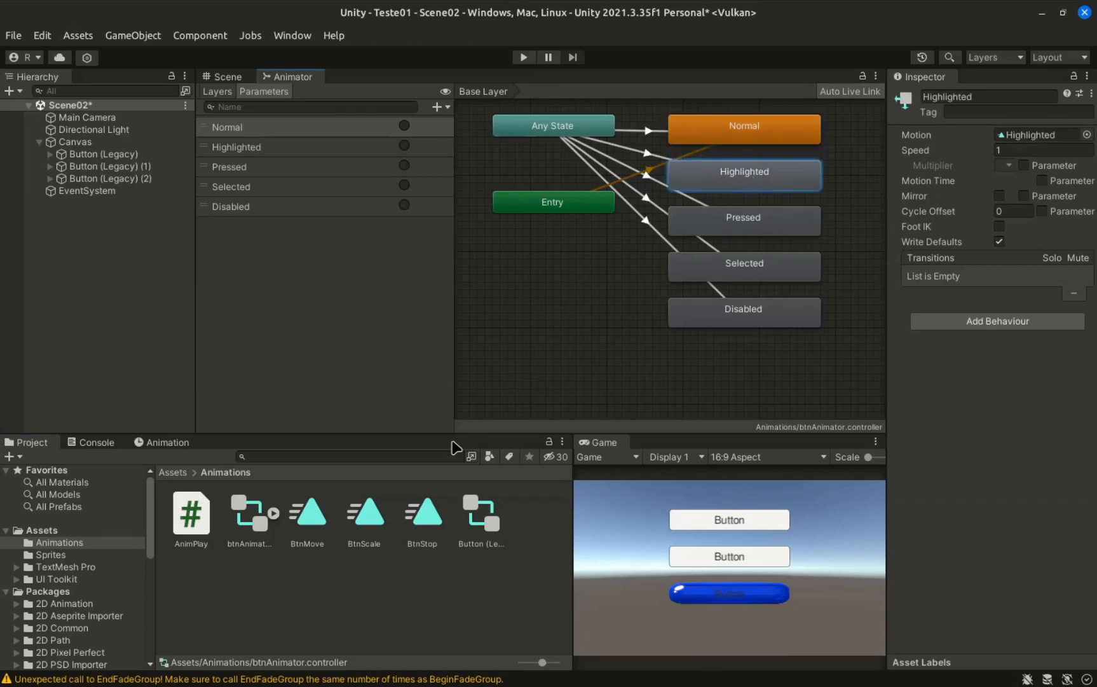
pyautogui.moveTo(367, 522); pyautogui.dragTo(1020, 141)
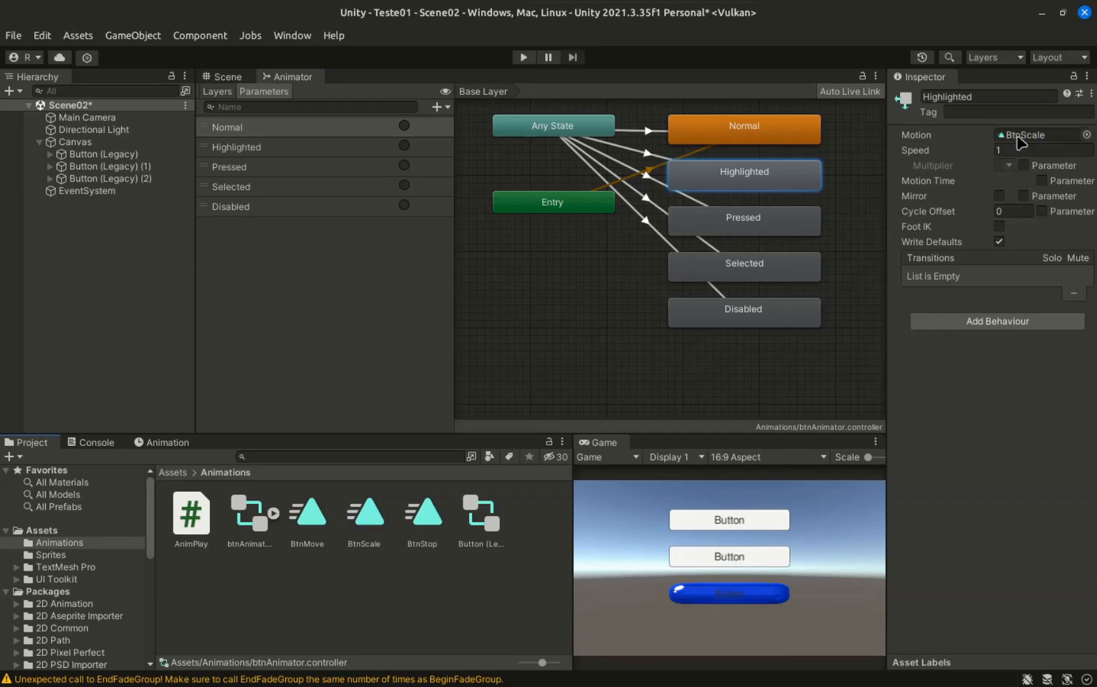
pyautogui.click(748, 225)
pyautogui.moveTo(316, 527); pyautogui.dragTo(1024, 135)
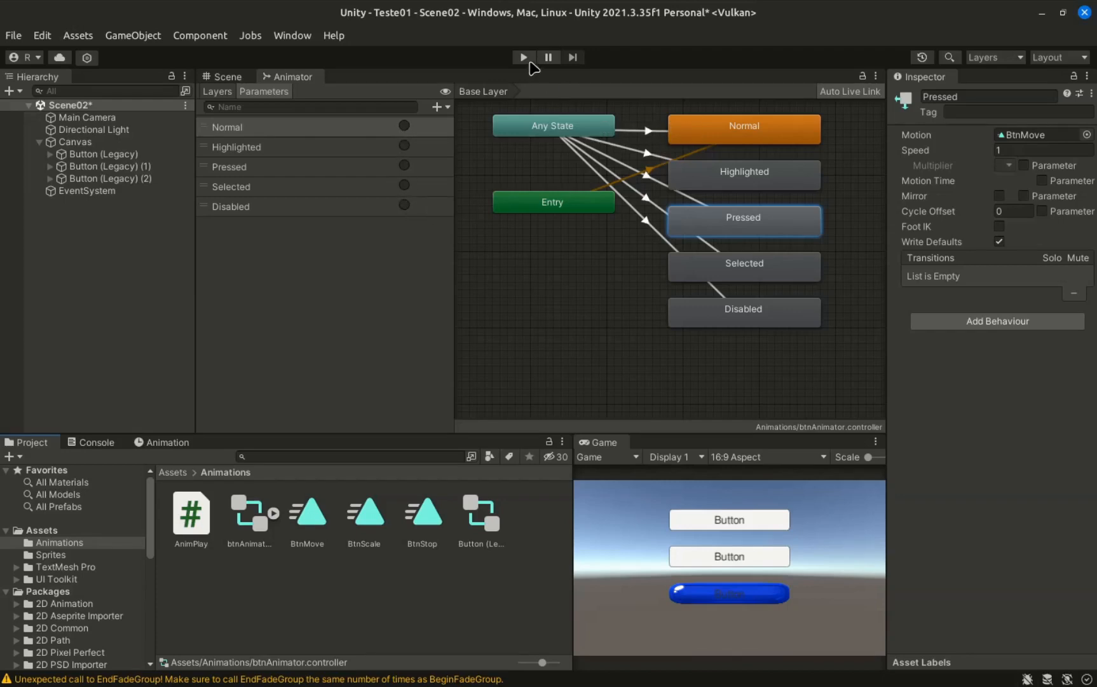
# - Run the scene and test the blue button's highlight and press animations while watching its Animator states, then stop playing
pyautogui.click(523, 57)
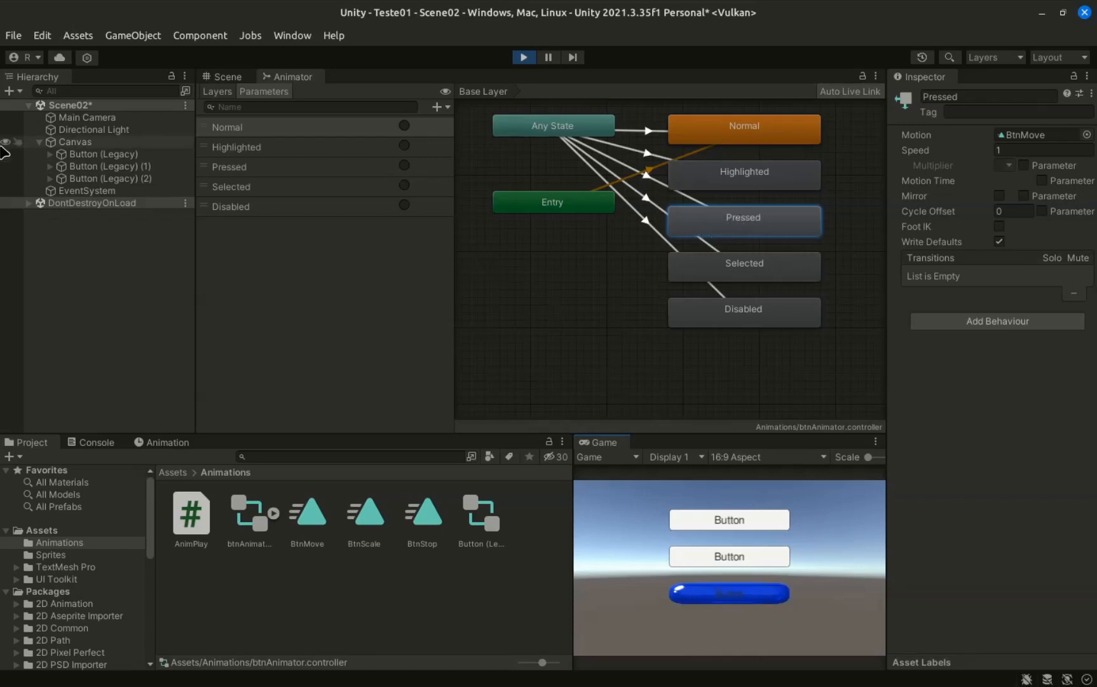
pyautogui.click(96, 179)
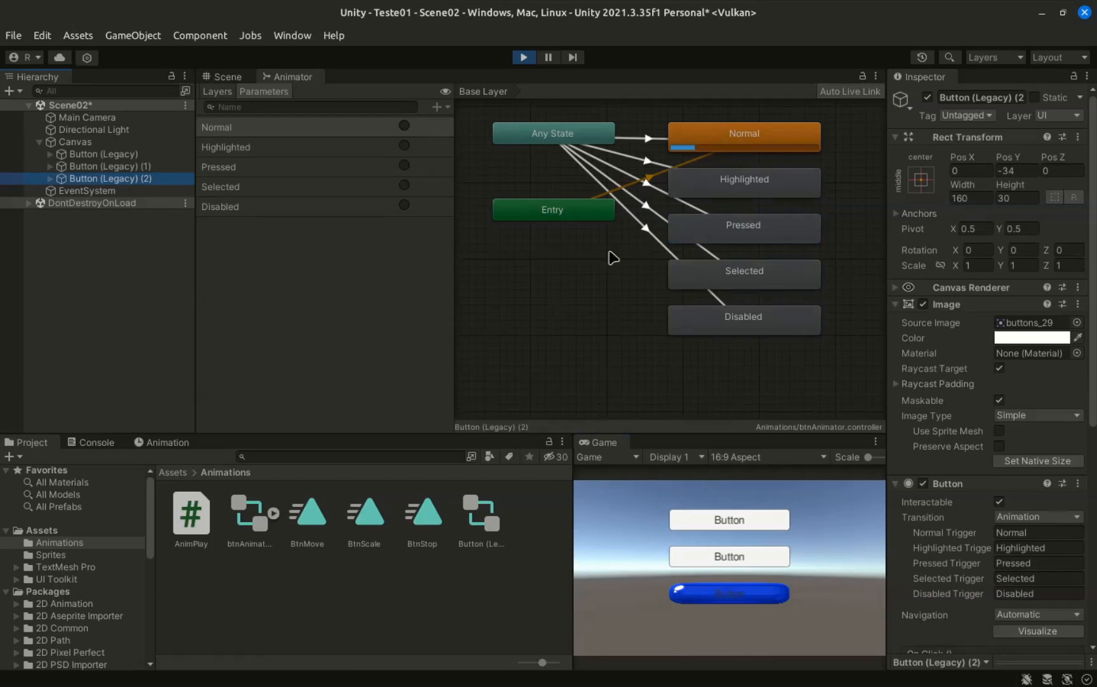
pyautogui.click(805, 588)
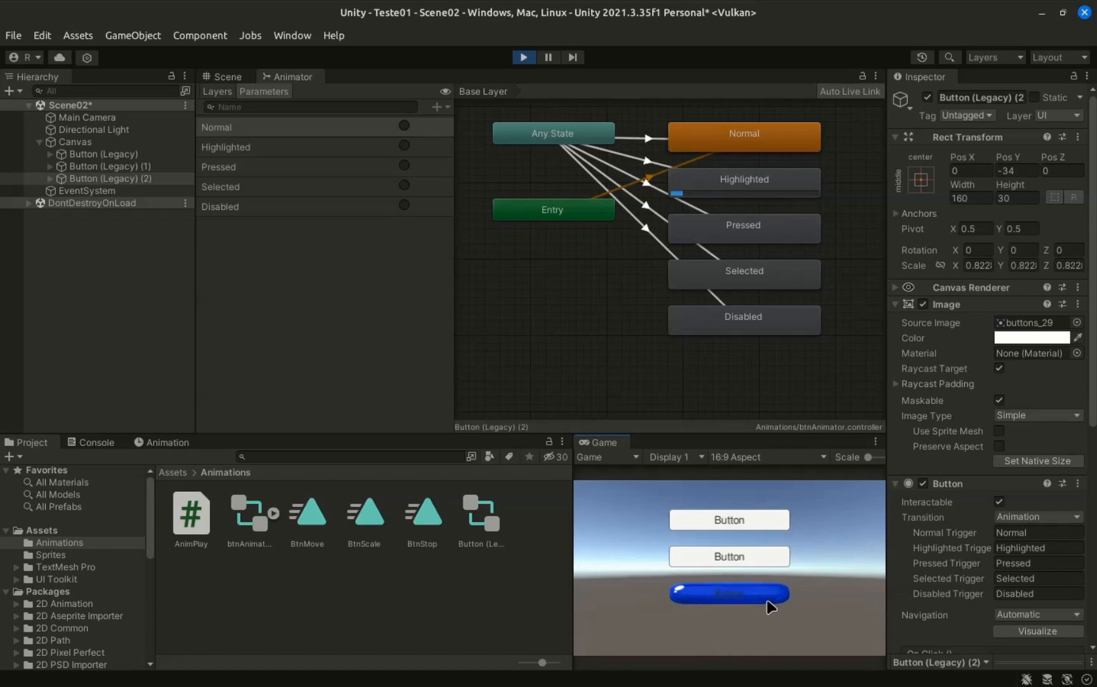
pyautogui.click(766, 602)
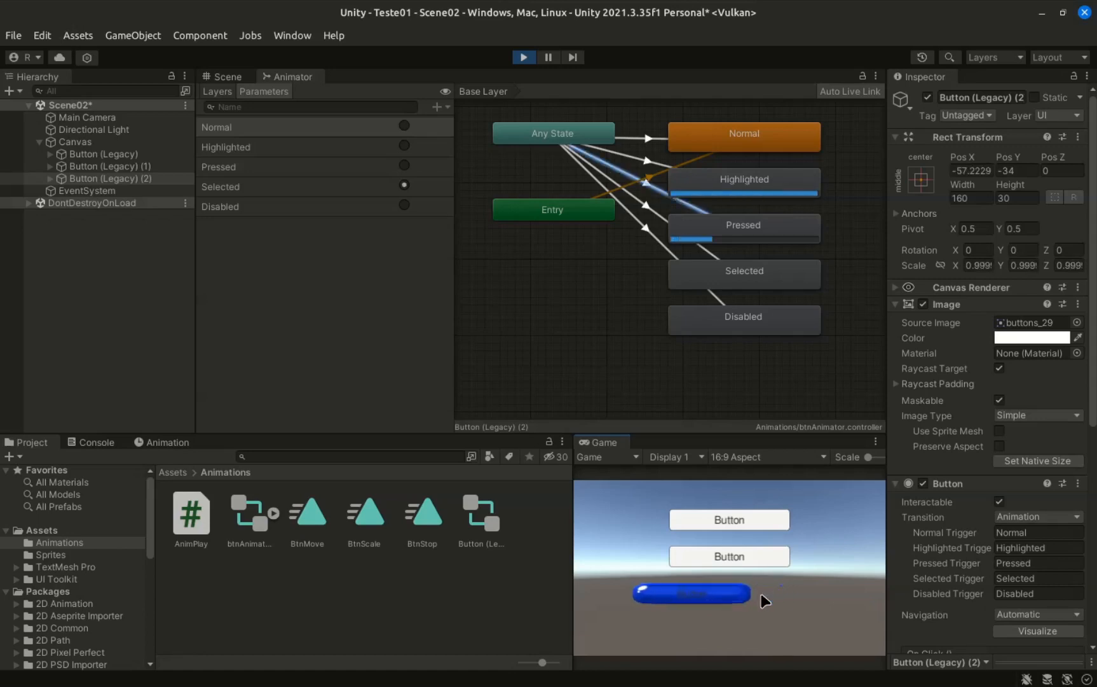
pyautogui.click(765, 600)
pyautogui.click(765, 601)
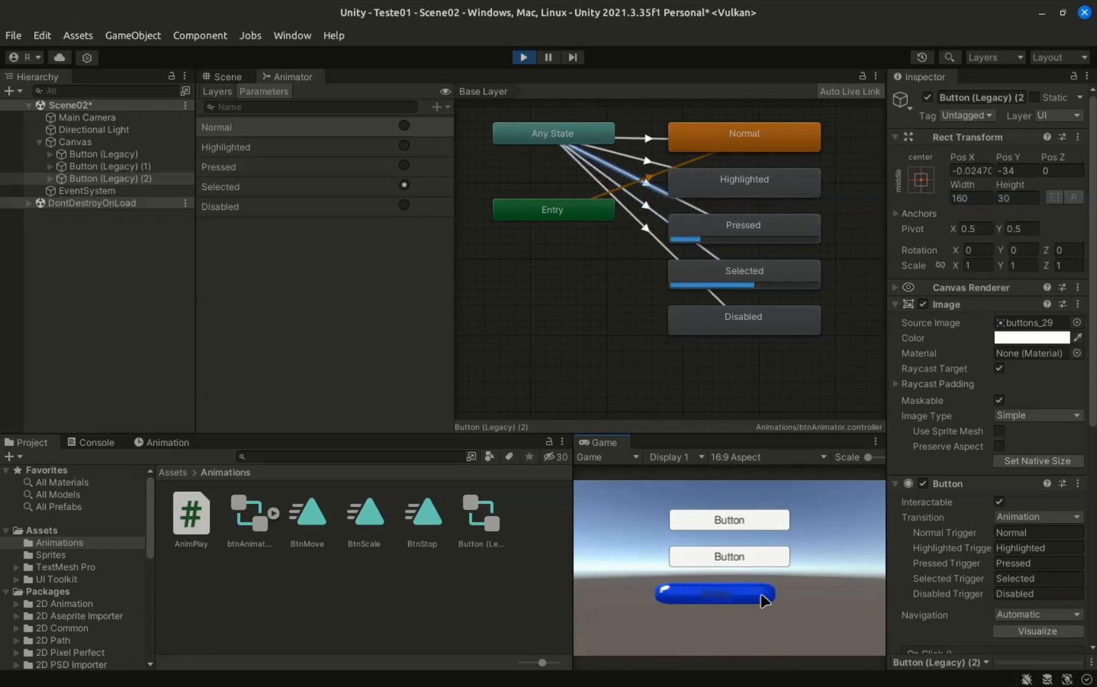
pyautogui.click(764, 600)
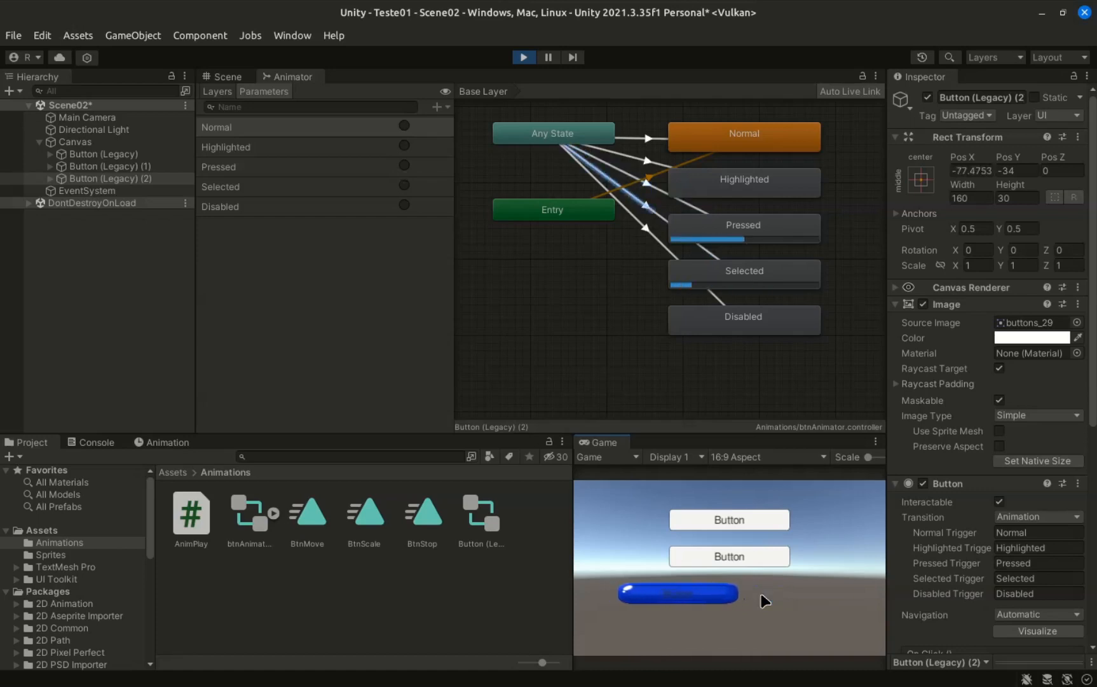
pyautogui.click(764, 600)
pyautogui.click(765, 600)
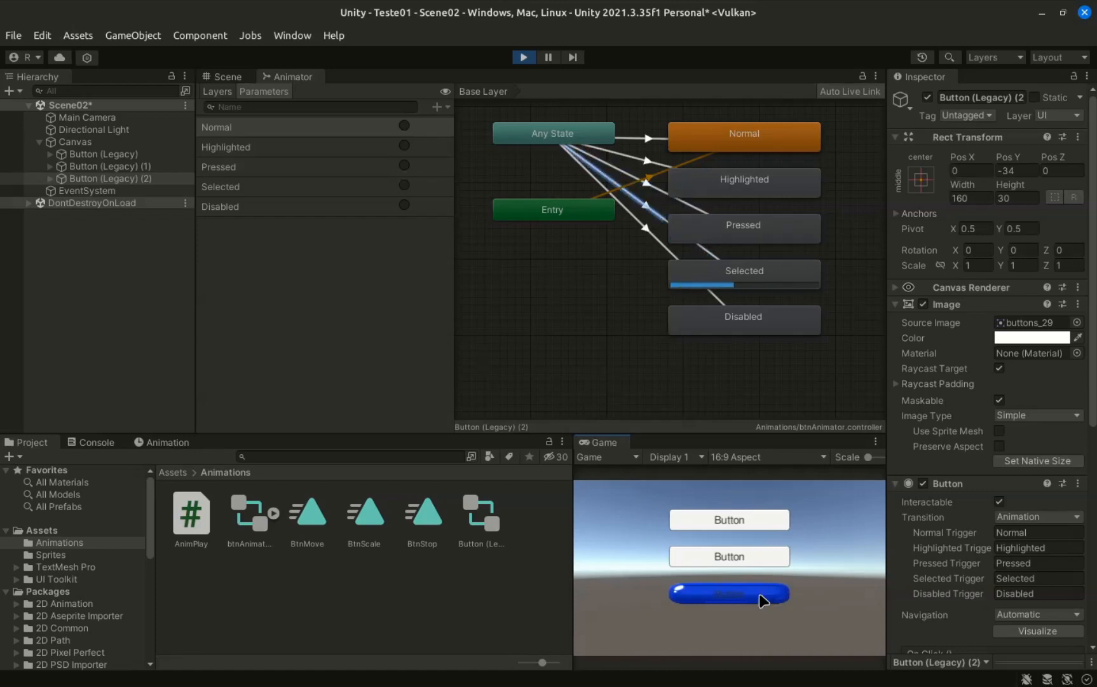
pyautogui.click(765, 601)
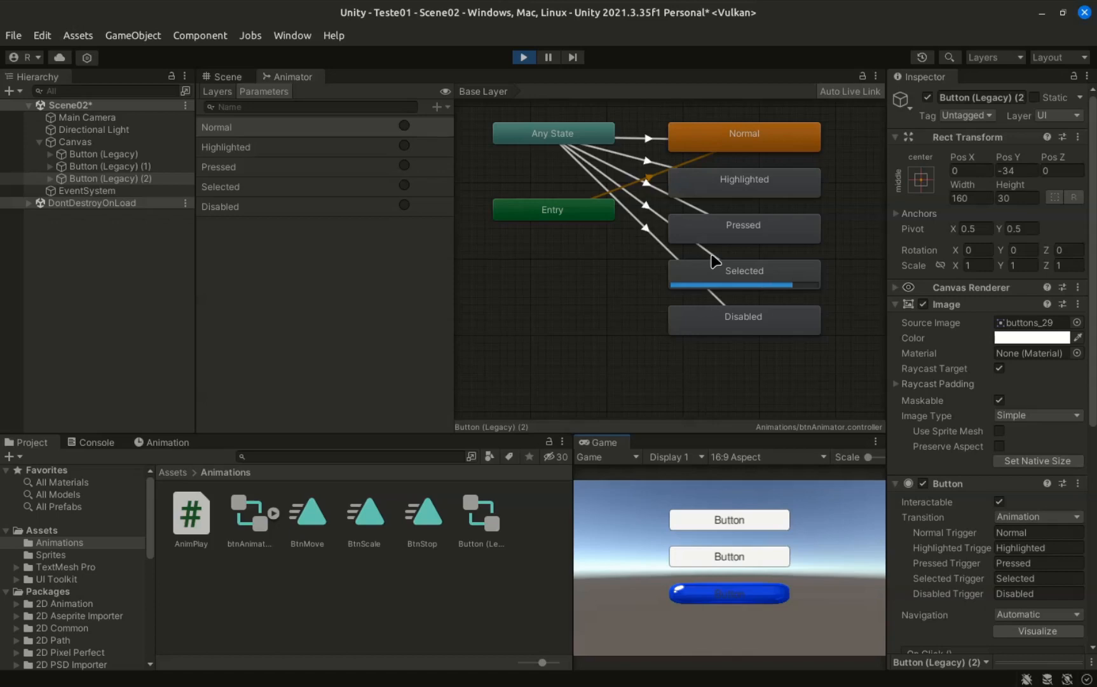
pyautogui.click(755, 598)
pyautogui.click(754, 597)
pyautogui.click(755, 598)
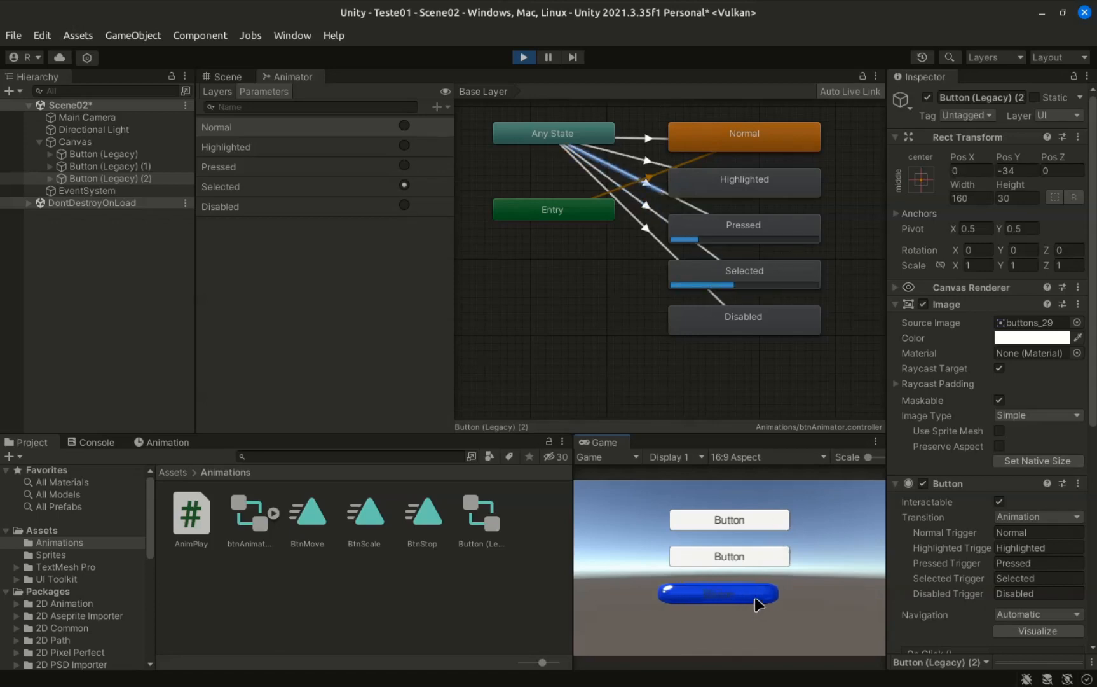
pyautogui.click(757, 603)
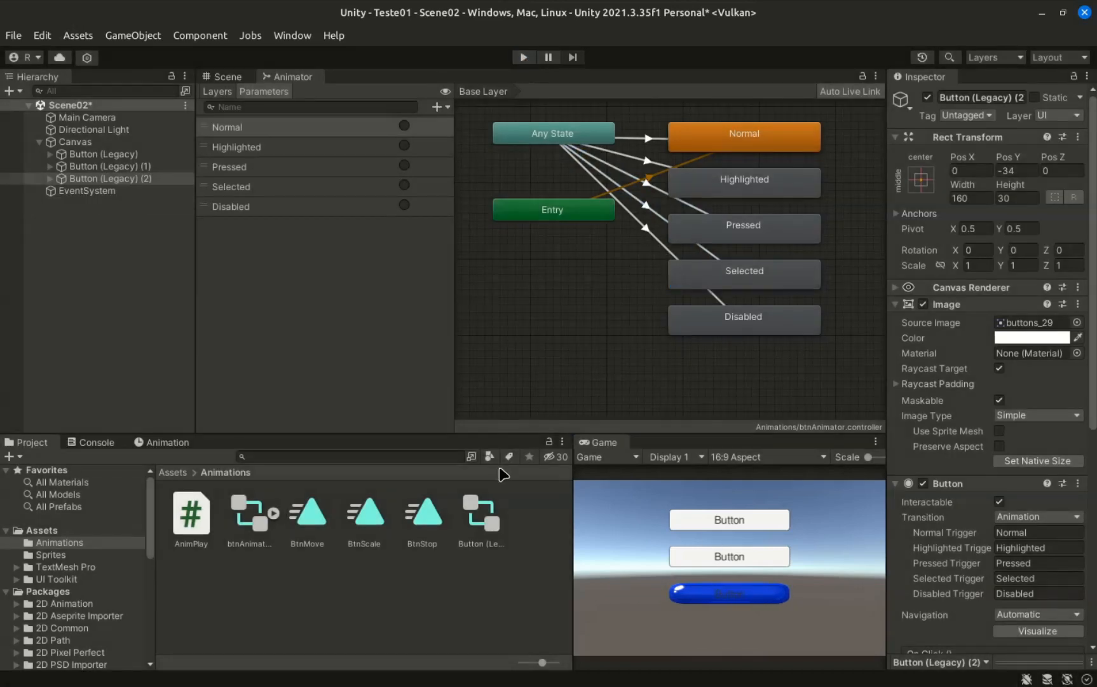
# - Turn off Loop Time on the BtnMove clip and play-test the blue button again
pyautogui.click(311, 522)
pyautogui.click(998, 148)
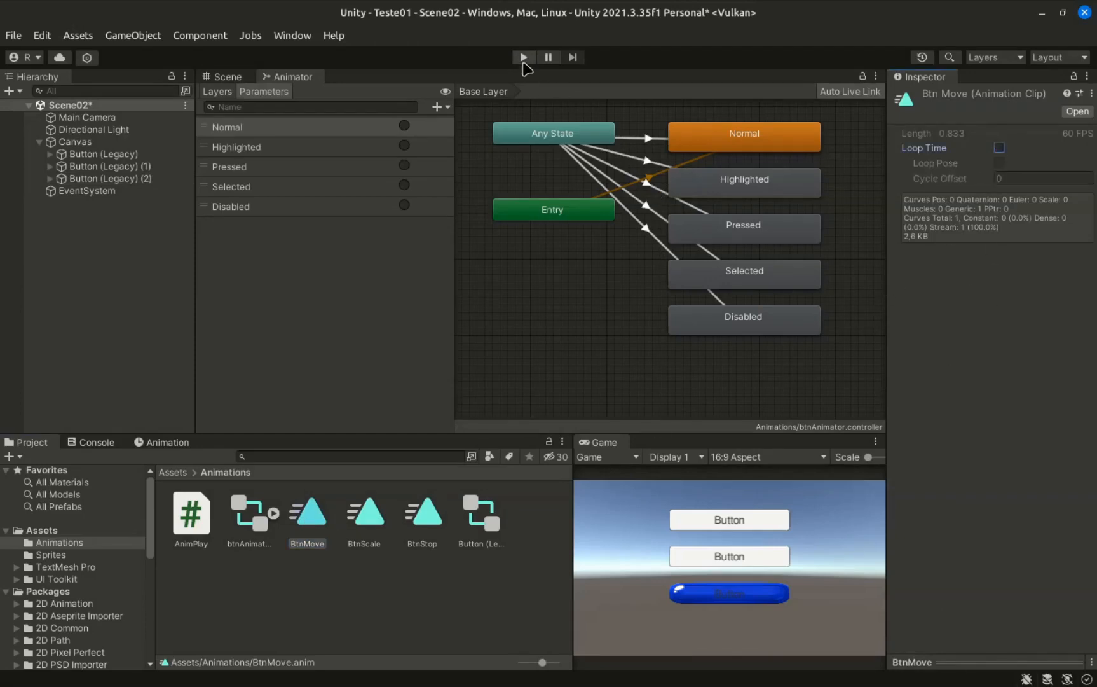
pyautogui.click(524, 59)
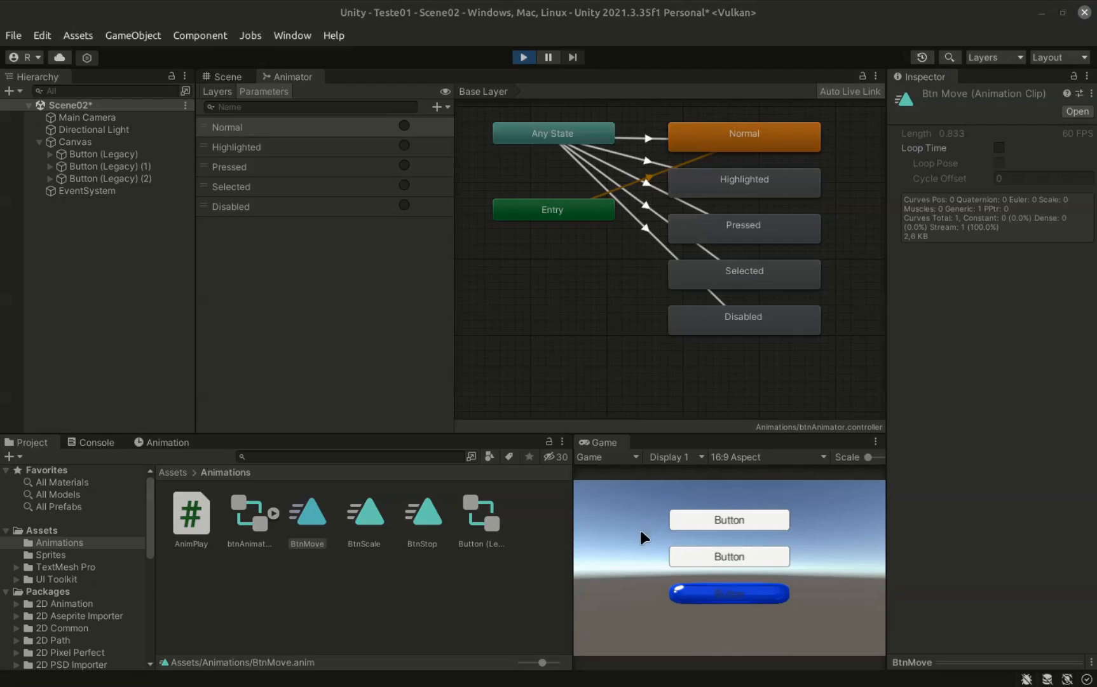
pyautogui.click(730, 596)
pyautogui.click(743, 595)
pyautogui.click(745, 599)
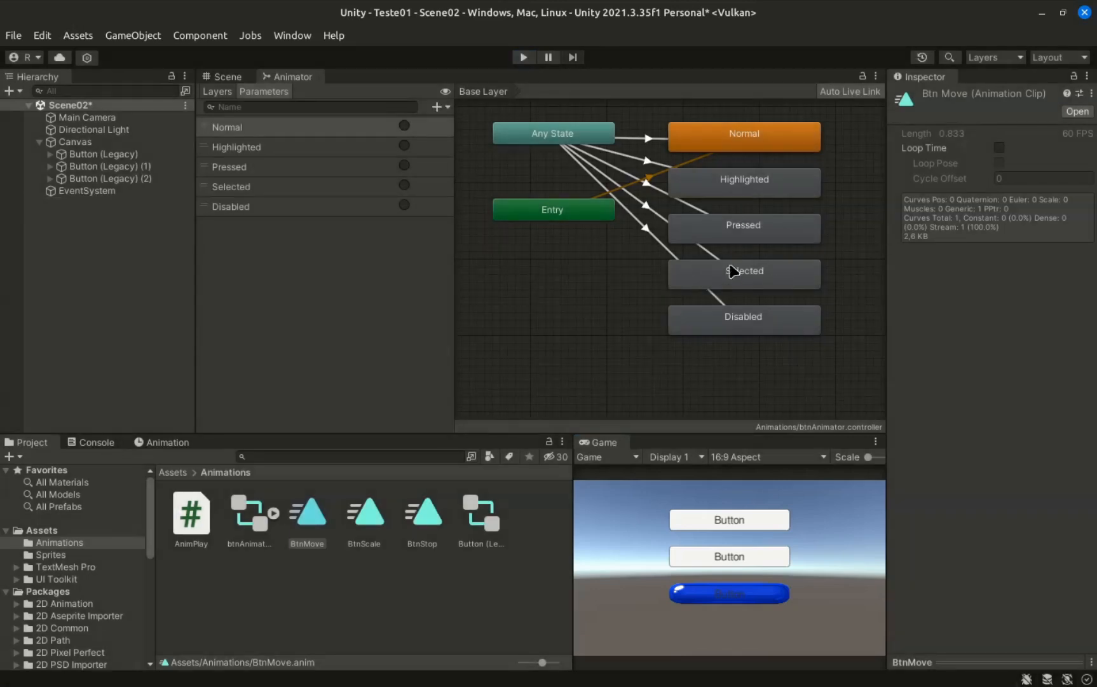
pyautogui.click(749, 323)
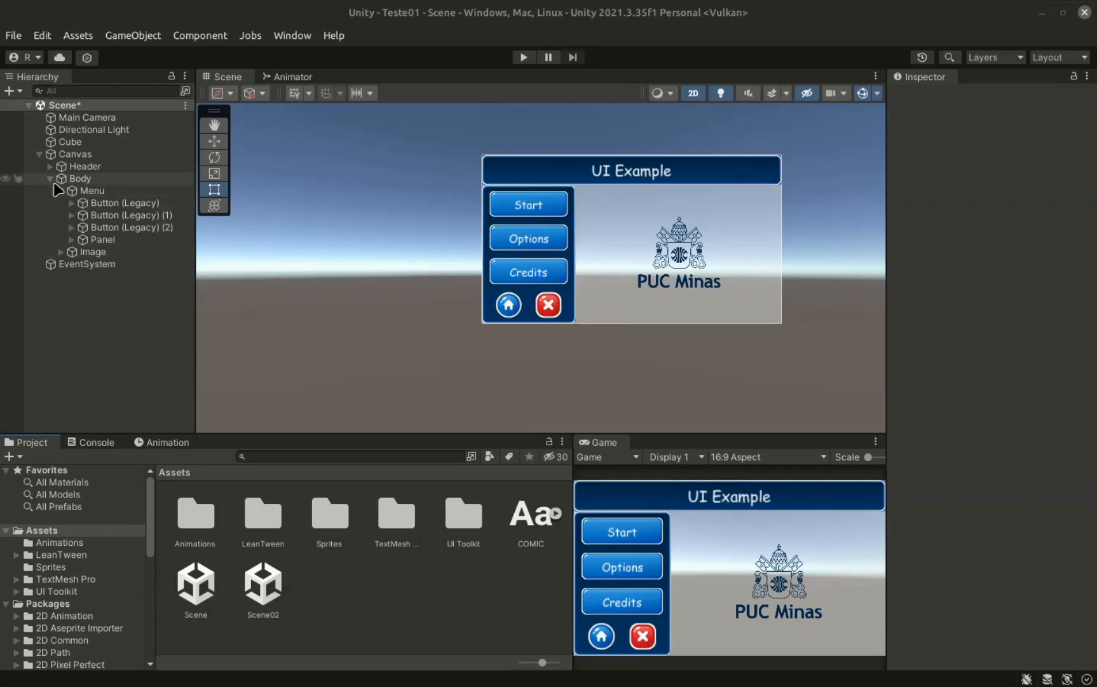
# - Examine the UI Example canvas structure and the layout components of its Header, Menu and Image objects
pyautogui.click(50, 179)
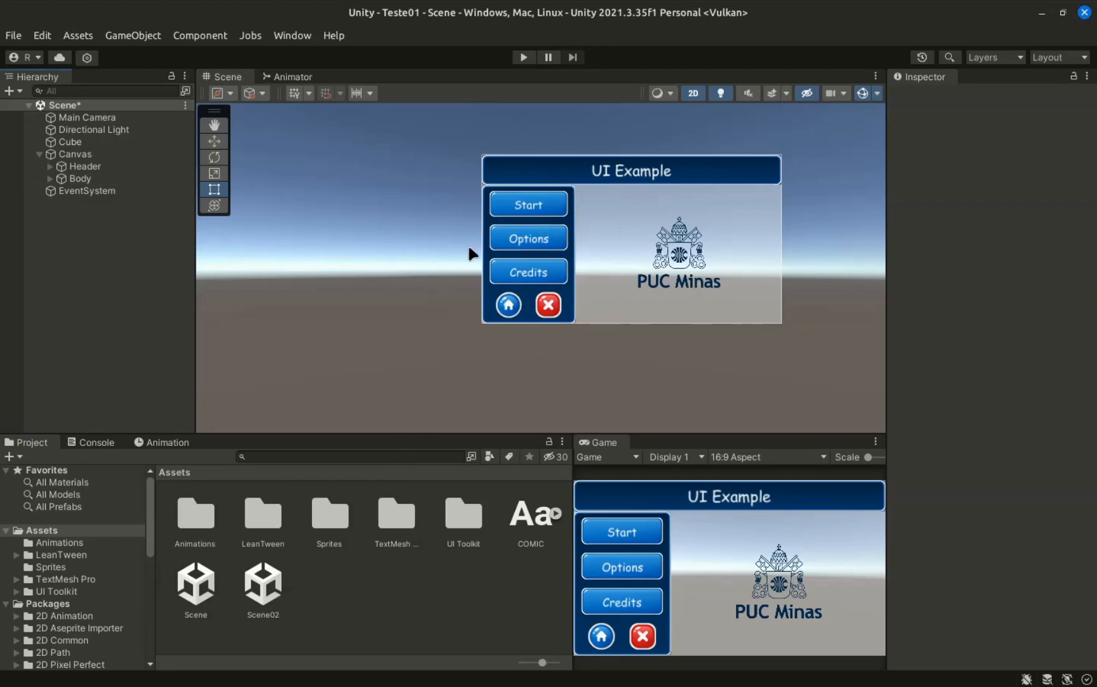
pyautogui.click(50, 166)
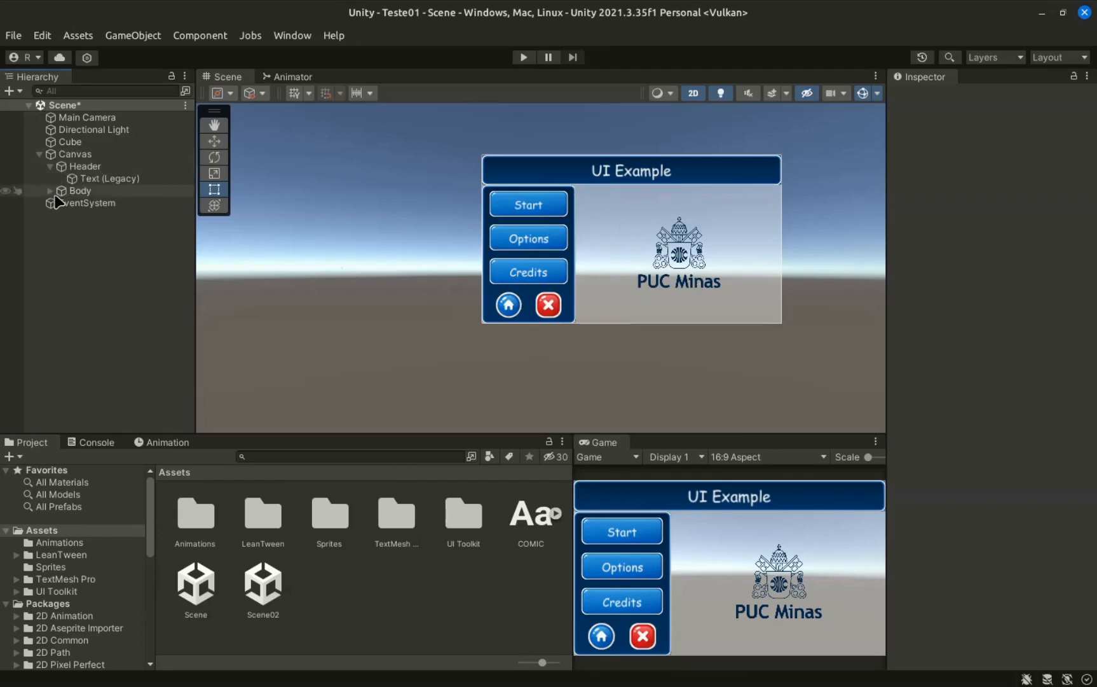
pyautogui.click(50, 190)
pyautogui.click(86, 167)
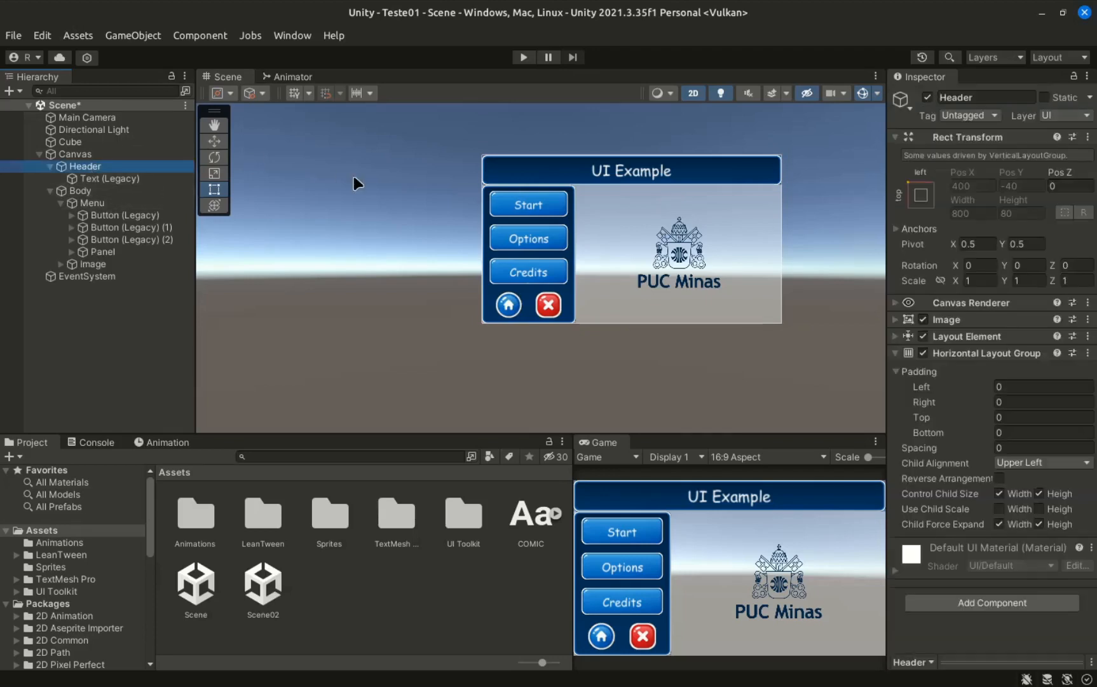
pyautogui.click(83, 191)
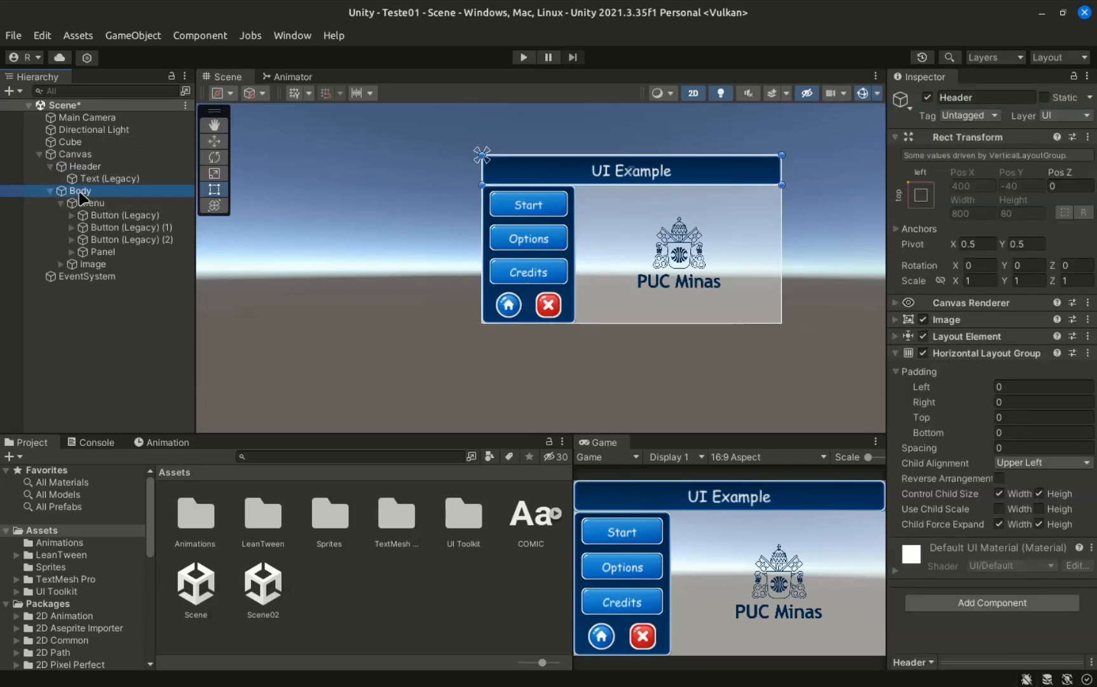
pyautogui.click(88, 203)
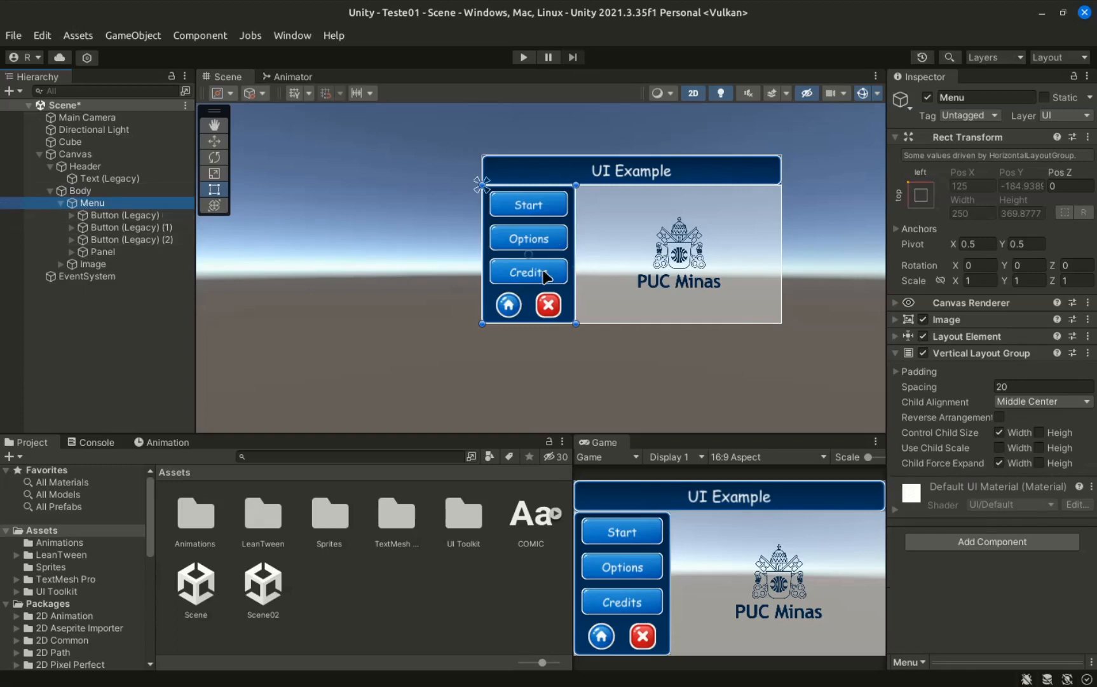
pyautogui.click(94, 265)
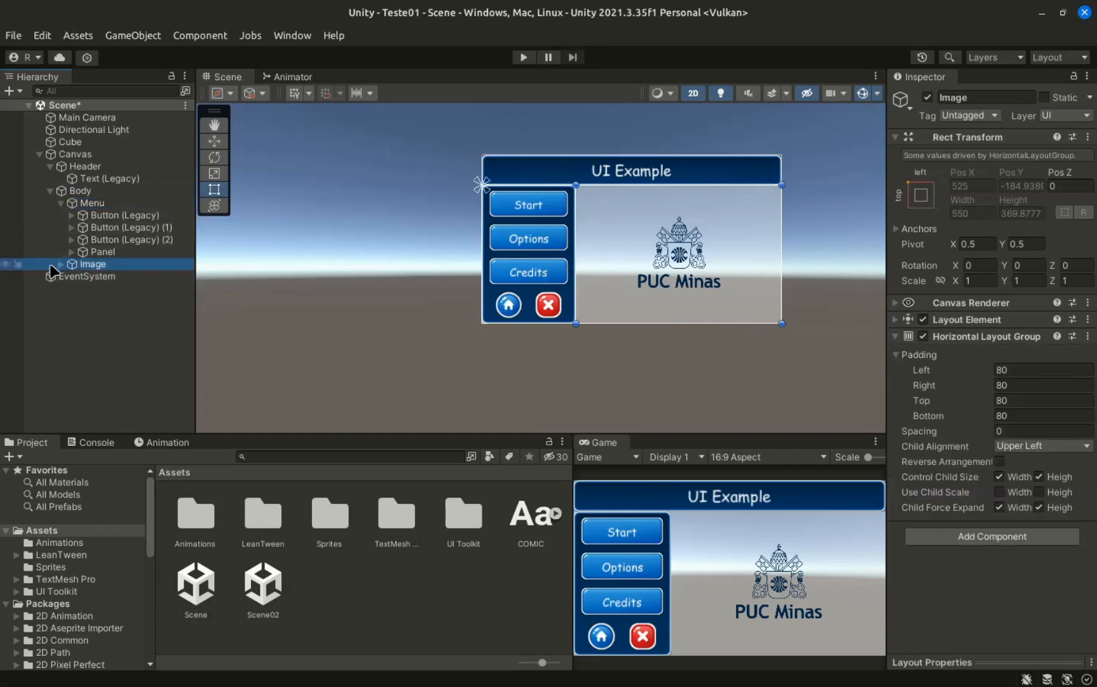
# - Examine the layout components of the Image object, its nested Image, the Menu object and the Start button, including Menu's Layout Element
pyautogui.click(61, 264)
pyautogui.click(101, 278)
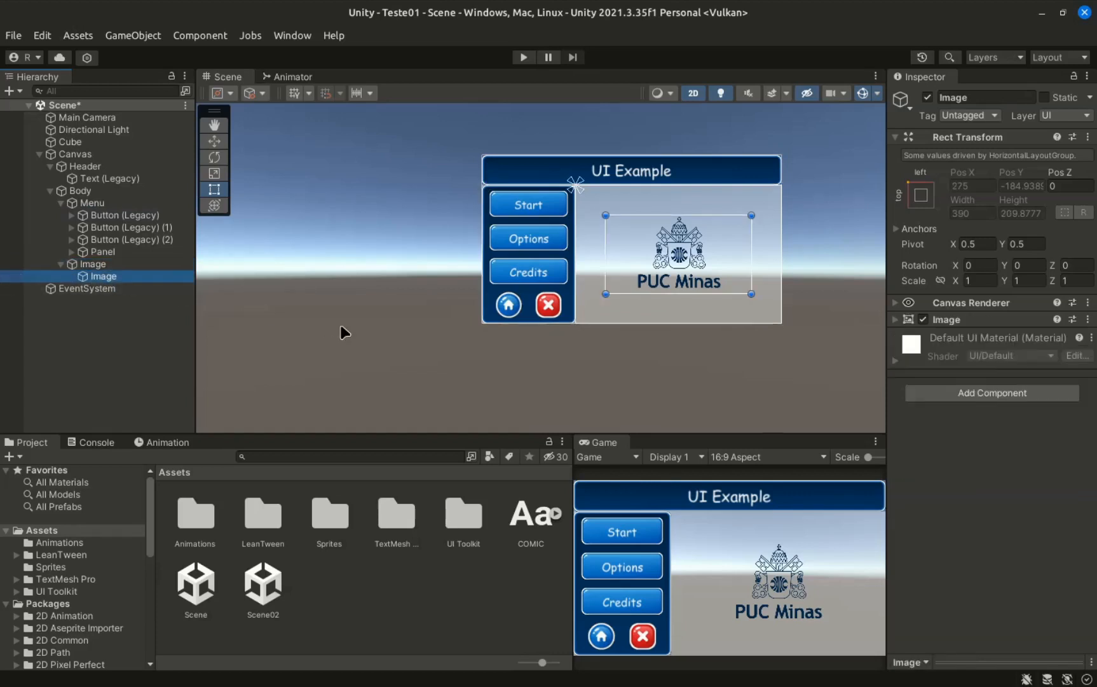
pyautogui.click(147, 265)
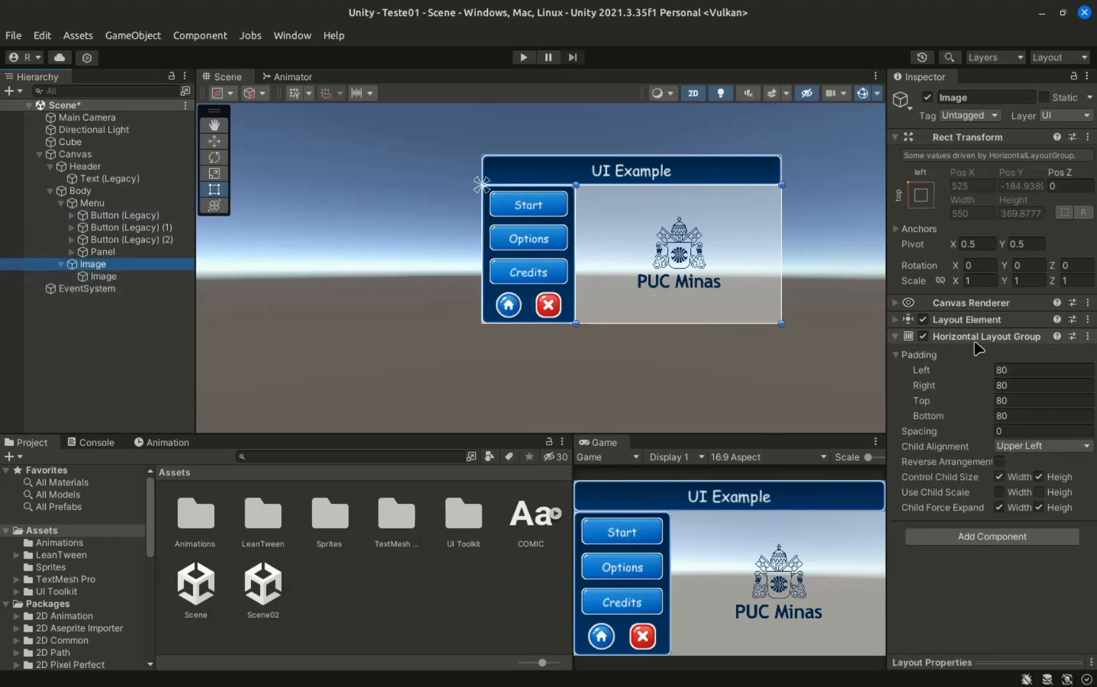
pyautogui.click(96, 203)
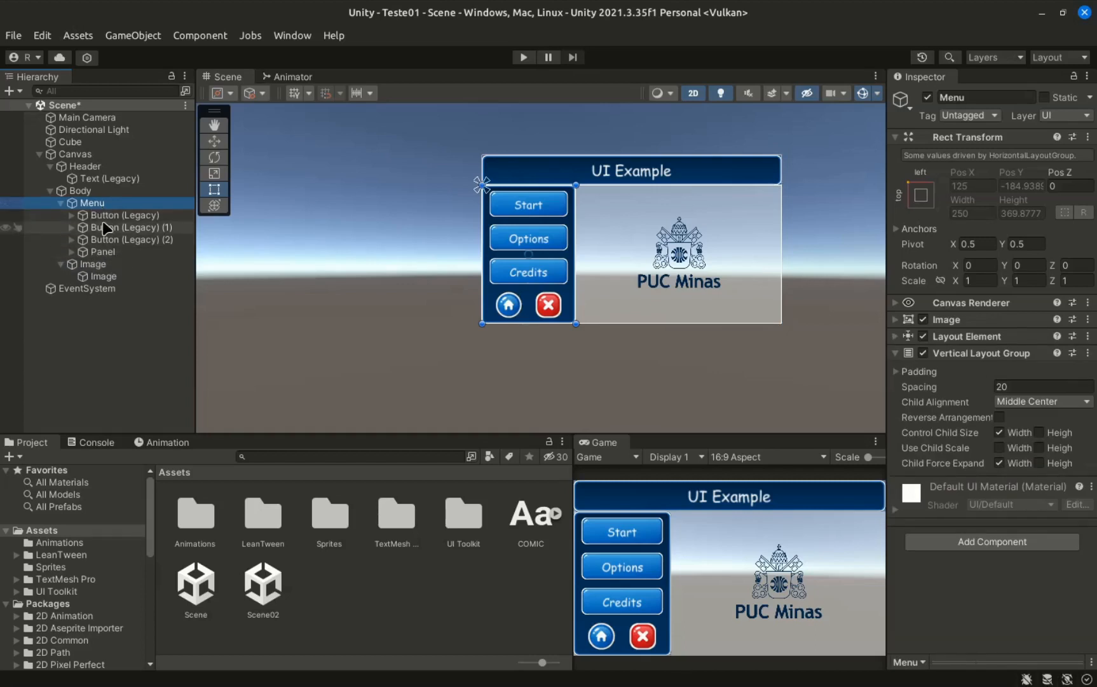
pyautogui.click(110, 228)
pyautogui.click(111, 215)
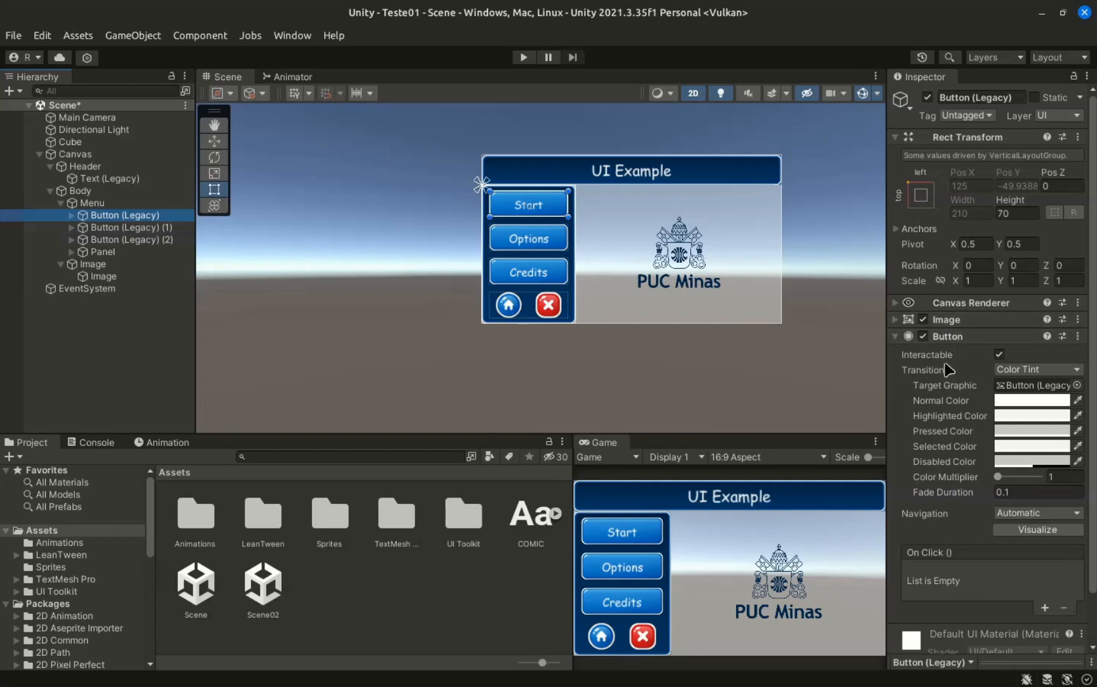
pyautogui.click(118, 203)
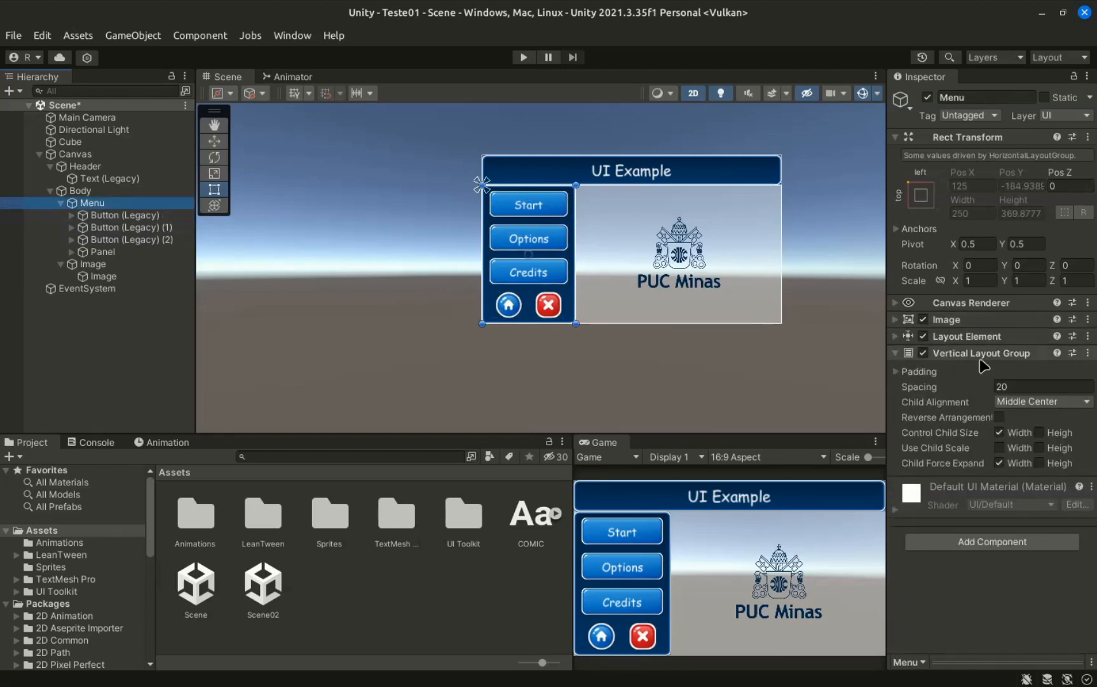
pyautogui.click(973, 336)
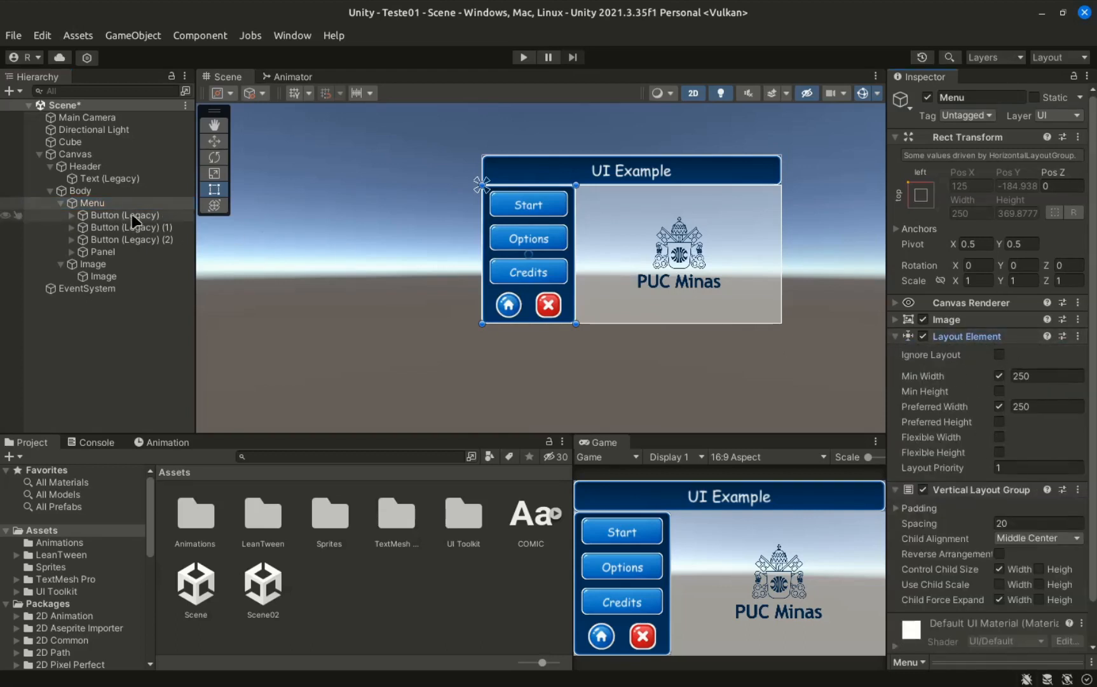
# - Compare the layout settings down the hierarchy from Body and Header to Menu and its Start button
pyautogui.click(81, 192)
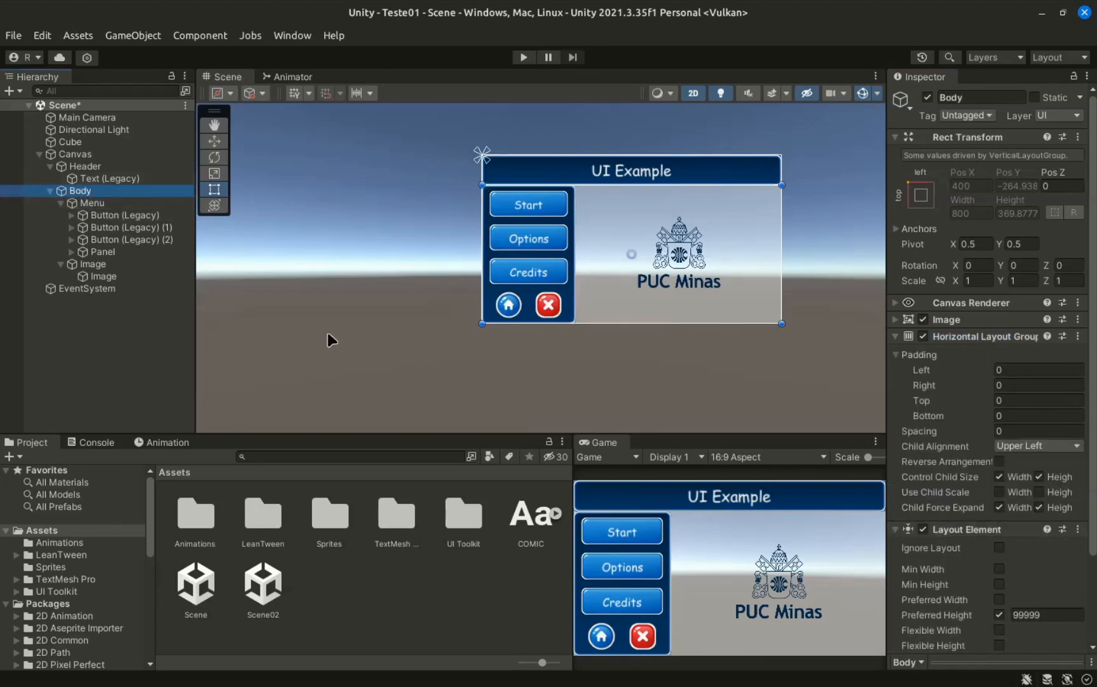
pyautogui.click(82, 167)
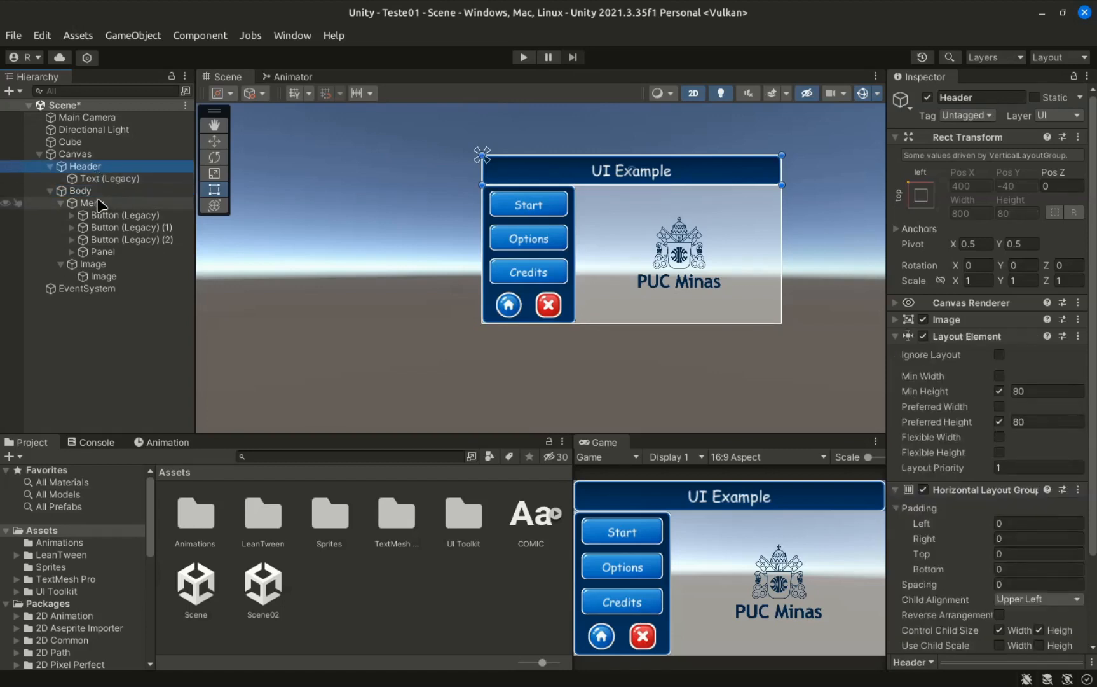
pyautogui.click(85, 190)
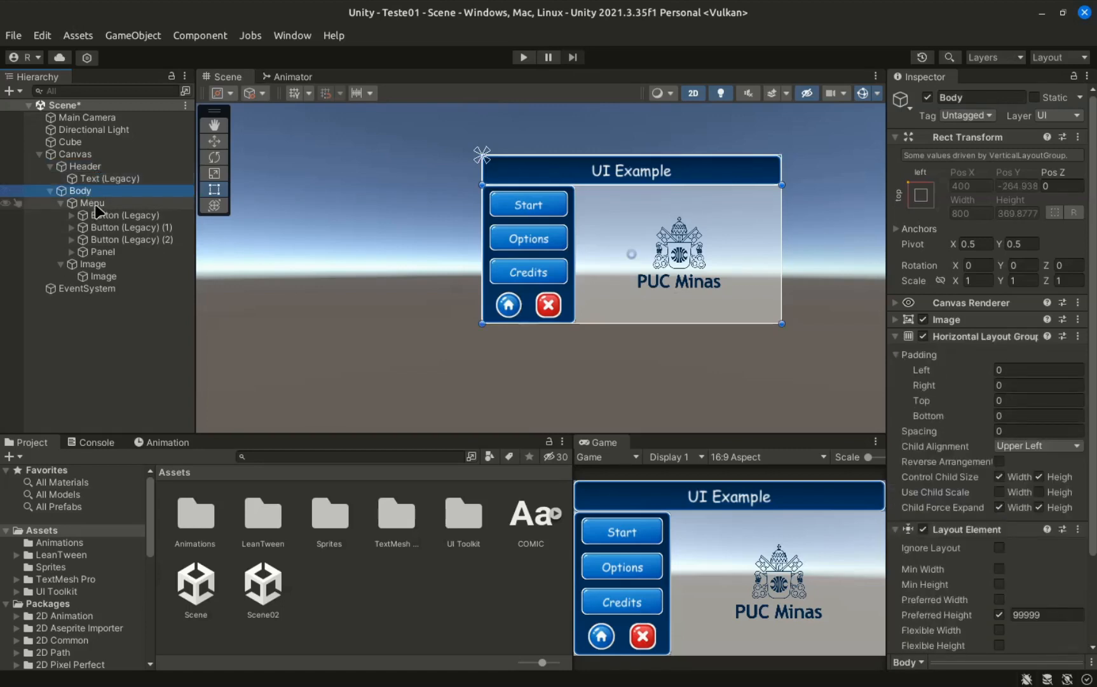
pyautogui.click(94, 204)
pyautogui.click(113, 216)
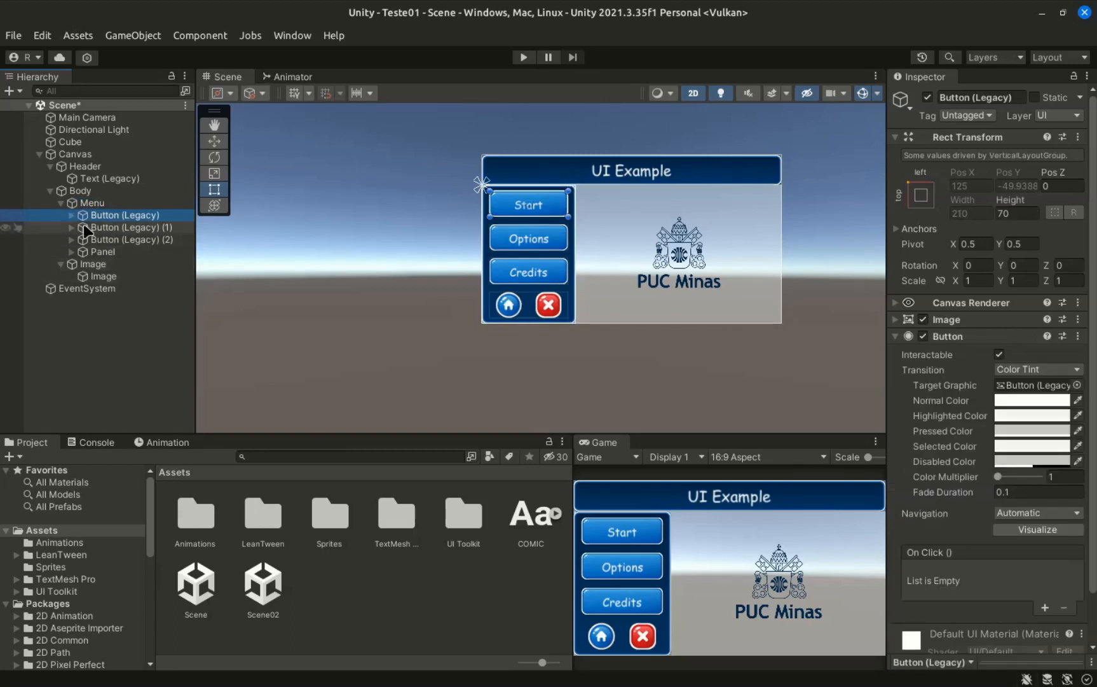
pyautogui.click(89, 204)
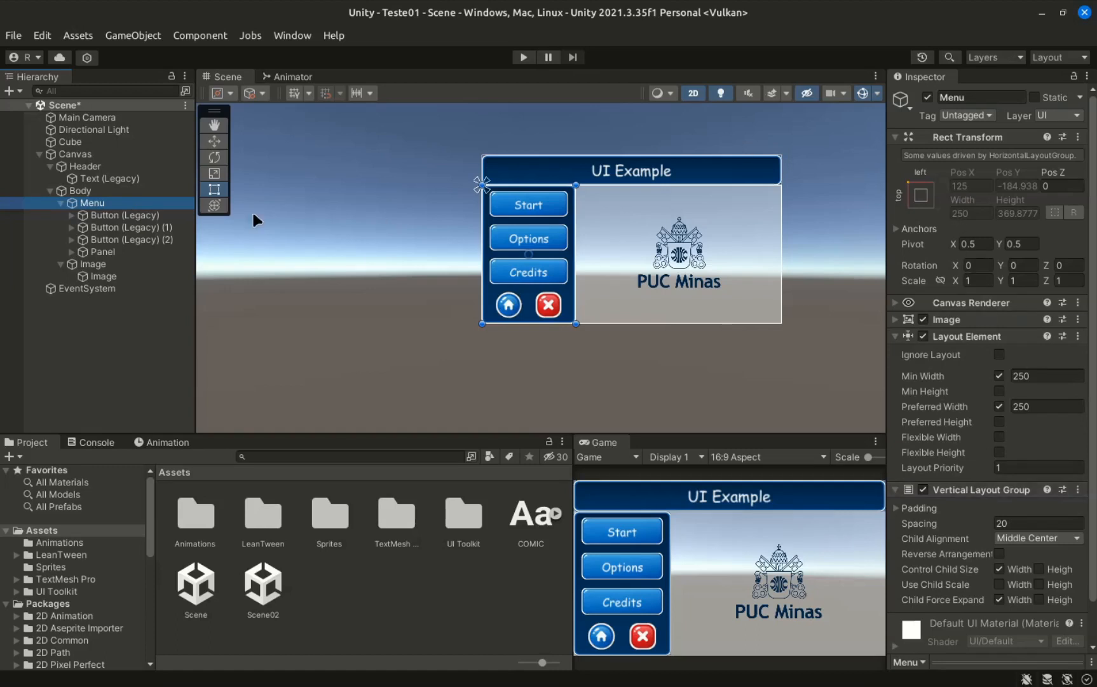
pyautogui.click(100, 215)
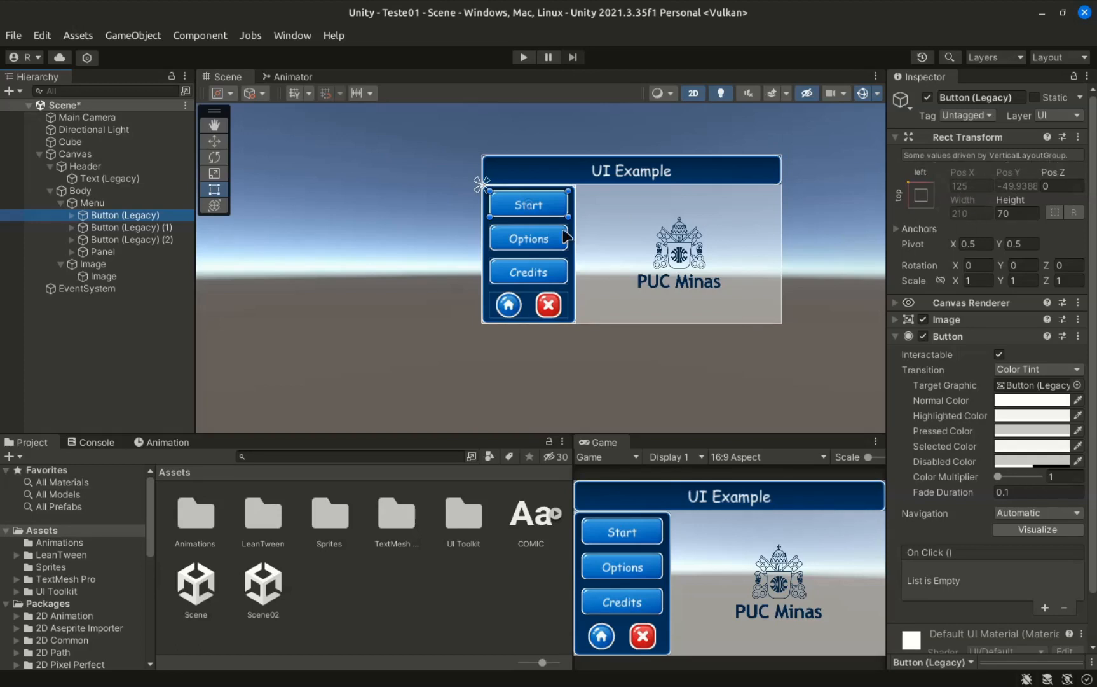
# - Disable the Menu object's Vertical Layout Group and try adjusting the Start button's X position
pyautogui.click(104, 203)
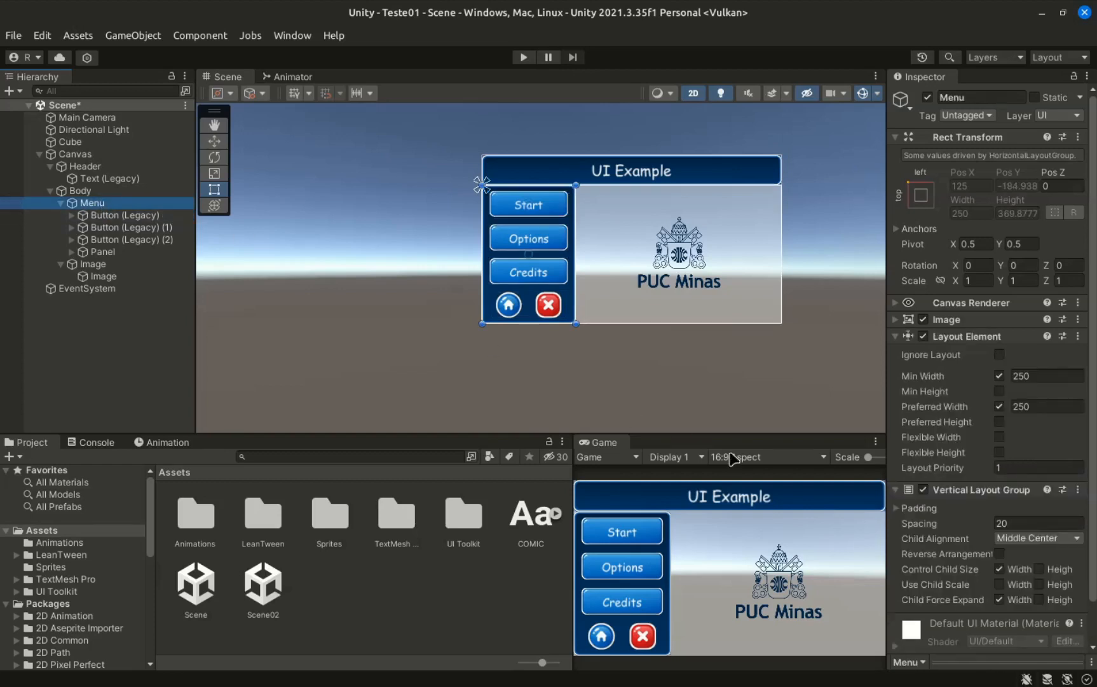
pyautogui.click(924, 489)
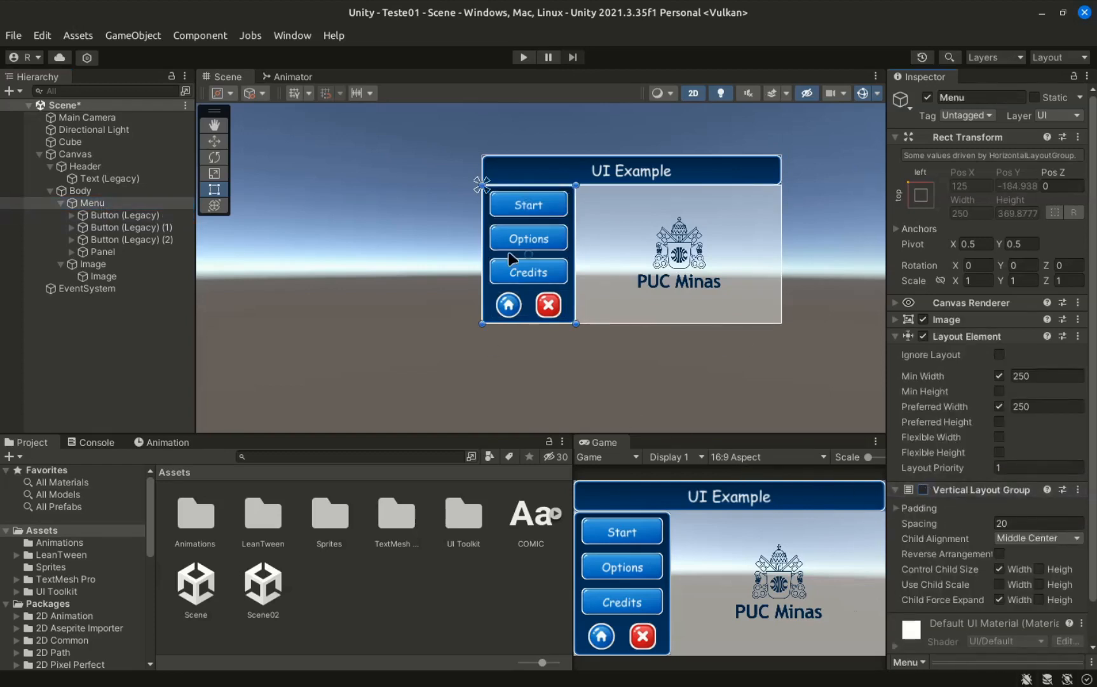
pyautogui.click(118, 215)
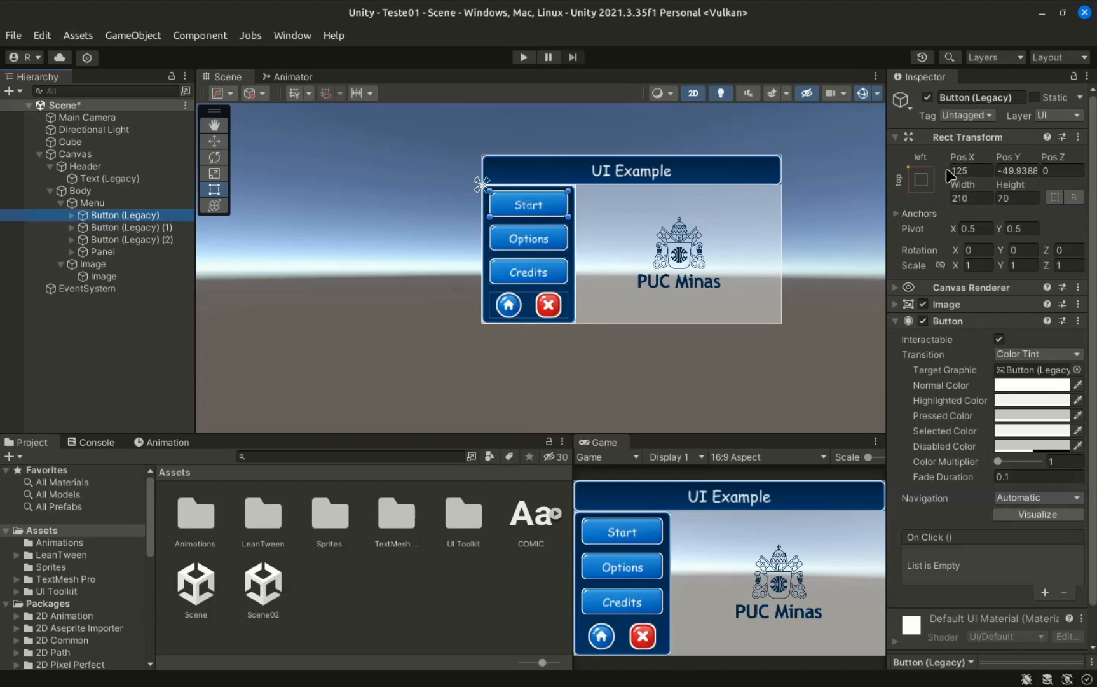
pyautogui.moveTo(963, 158); pyautogui.dragTo(895, 188)
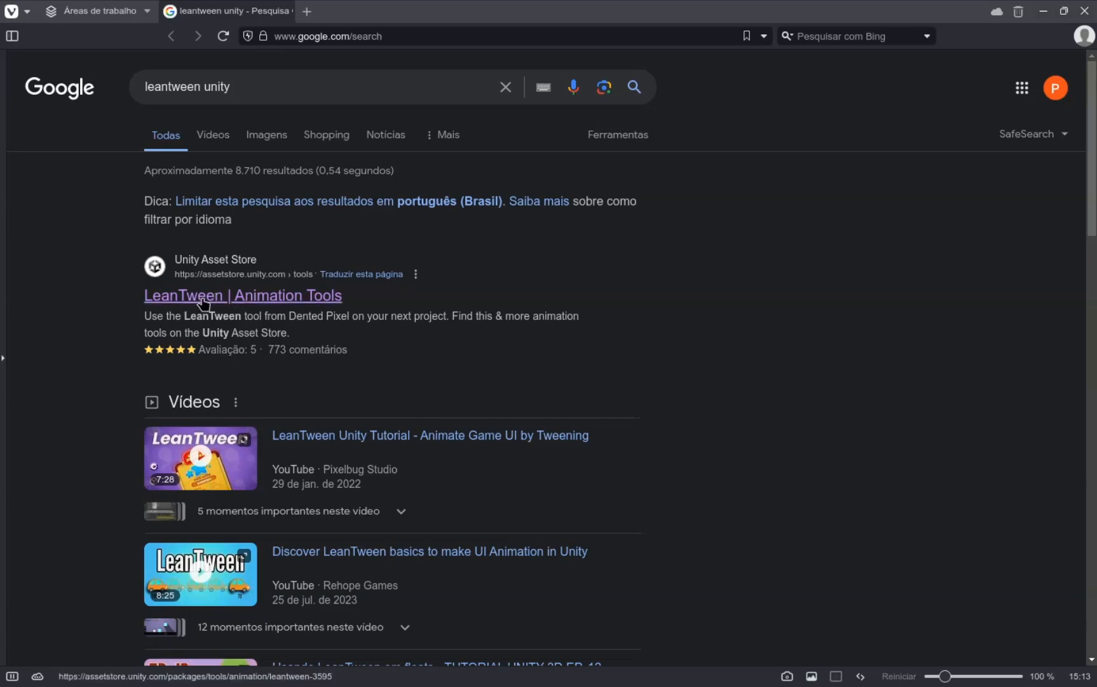
# - In the browser, open the LeanTween Asset Store page from the Google results and send the asset to Unity
pyautogui.click(203, 303)
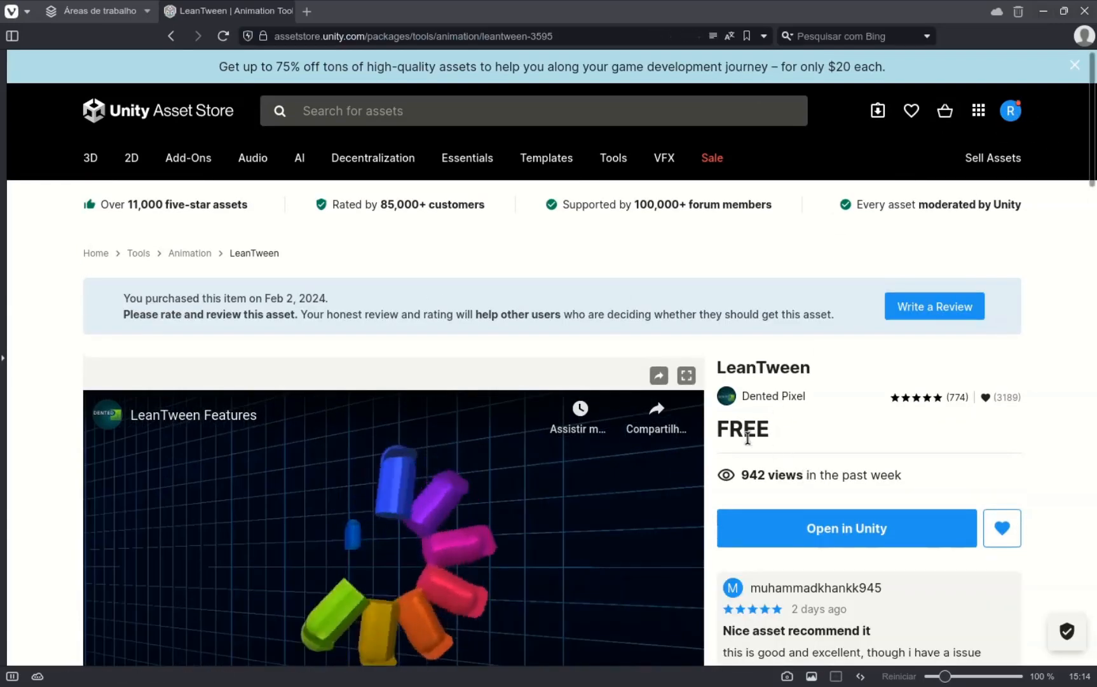
pyautogui.moveTo(717, 368); pyautogui.dragTo(808, 362)
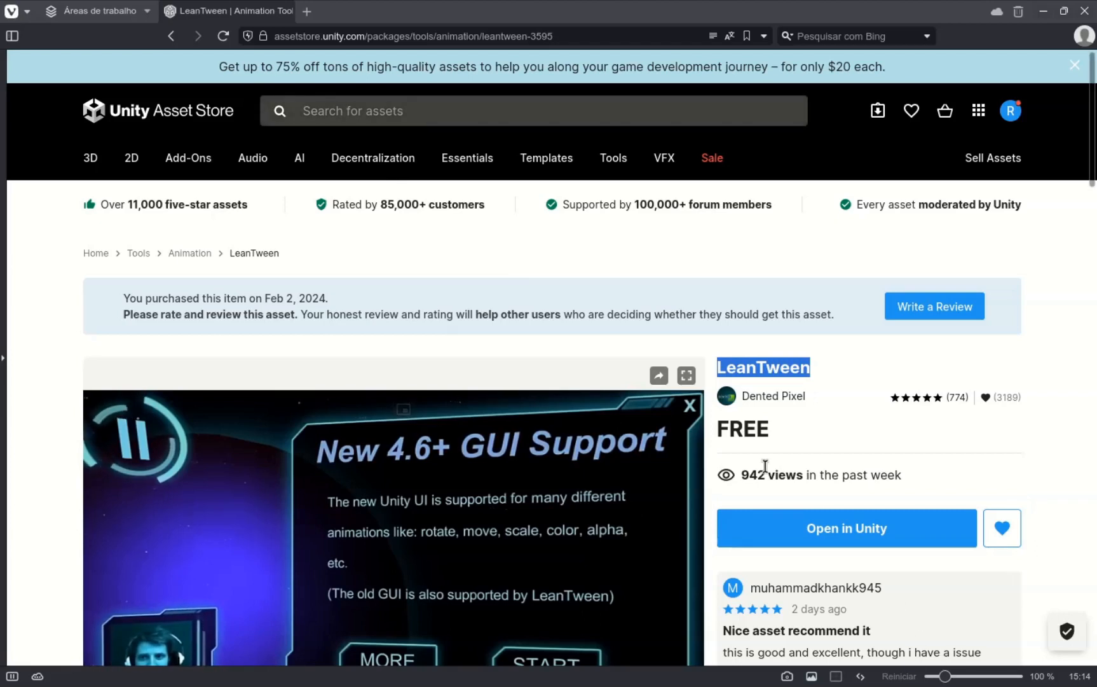
pyautogui.click(863, 531)
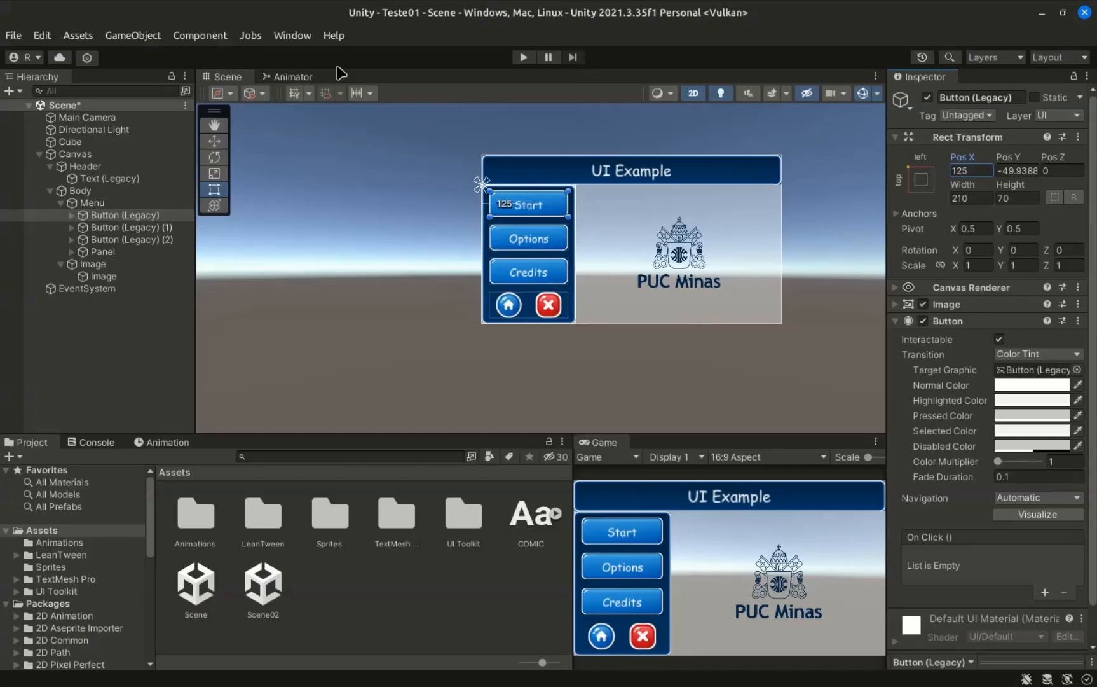
# - Look up LeanTween among My Assets in the Package Manager, then close that window
pyautogui.click(299, 37)
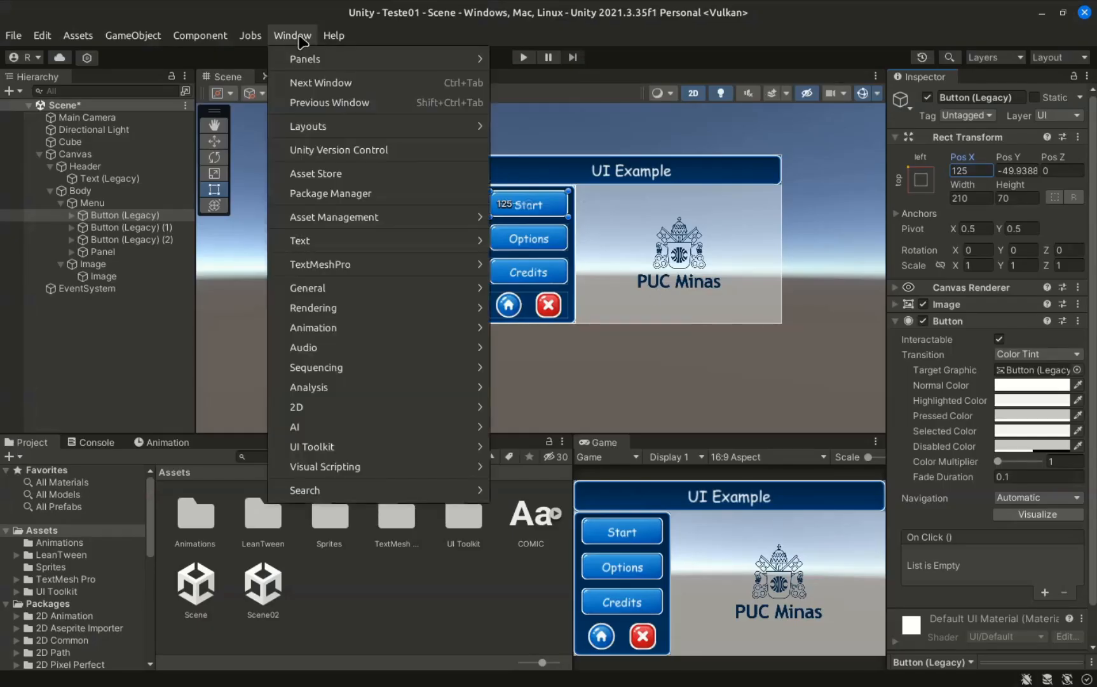
pyautogui.click(351, 193)
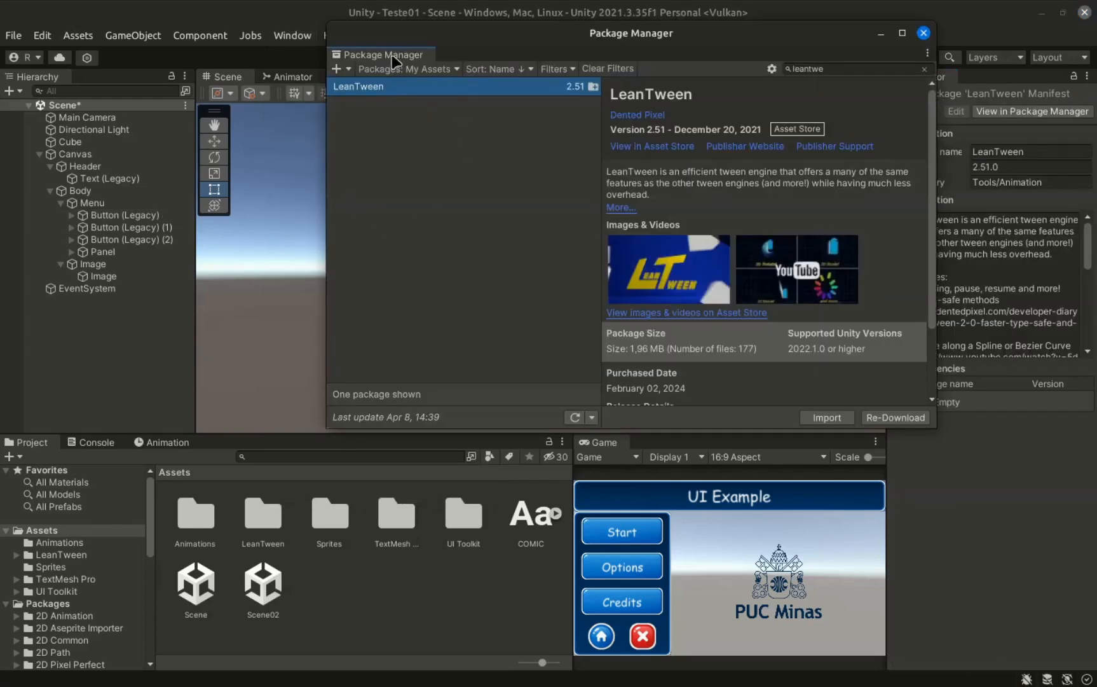
pyautogui.click(406, 69)
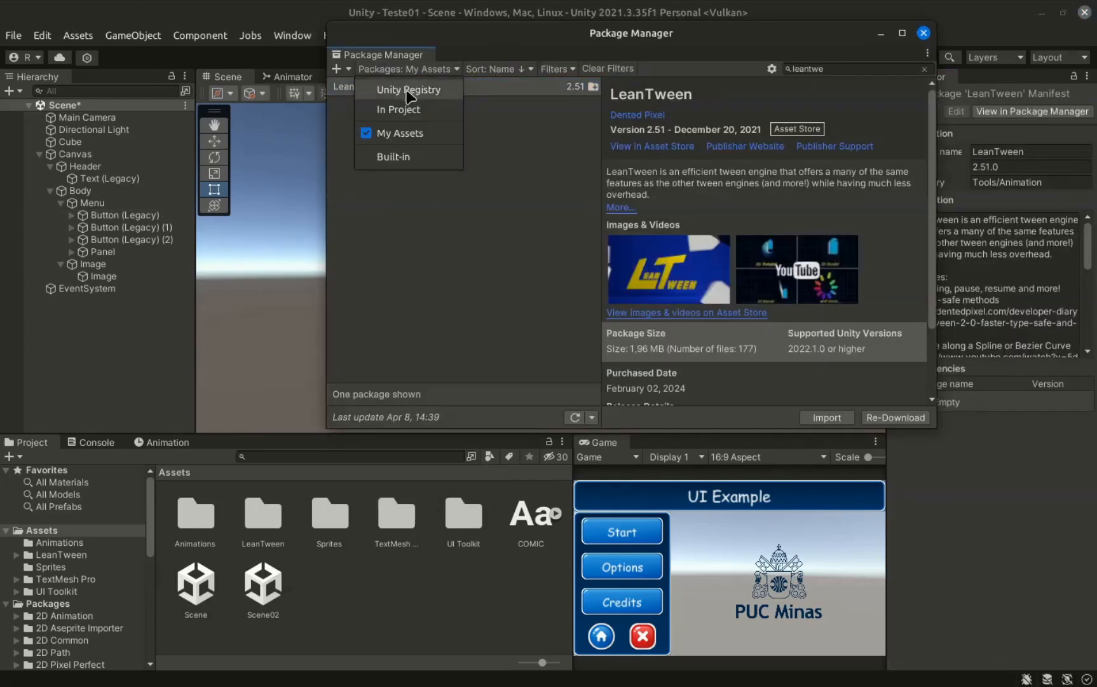
pyautogui.click(400, 135)
pyautogui.click(844, 67)
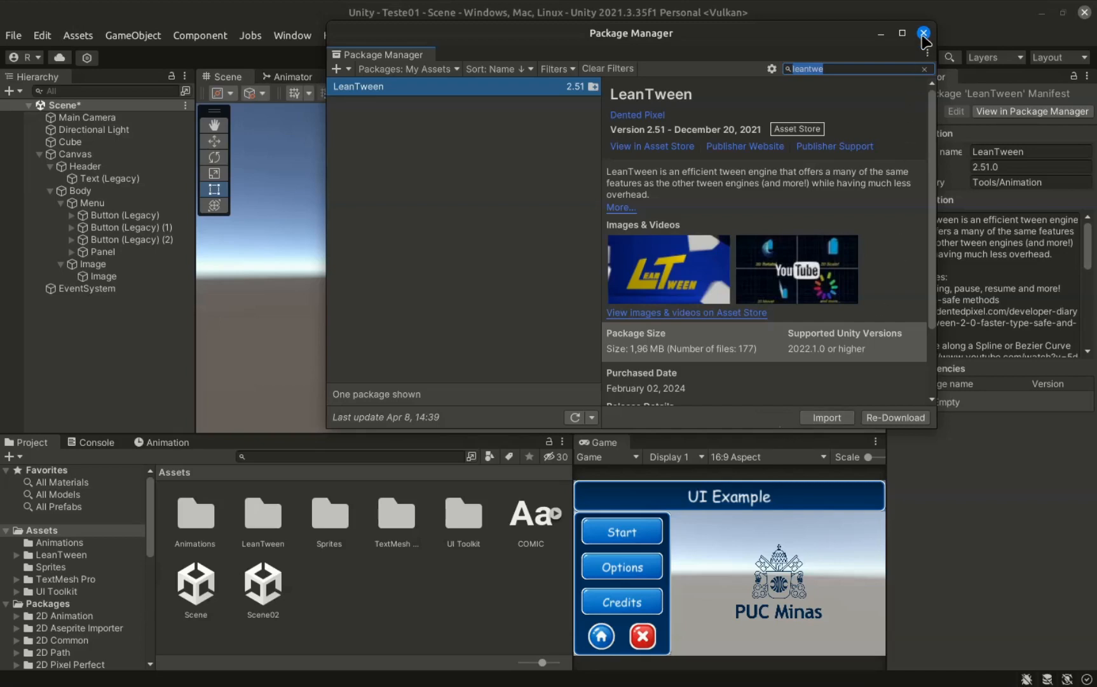
pyautogui.click(923, 34)
# - Create a C# script named TweenAnim in the Assets folder
pyautogui.rightClick(330, 603)
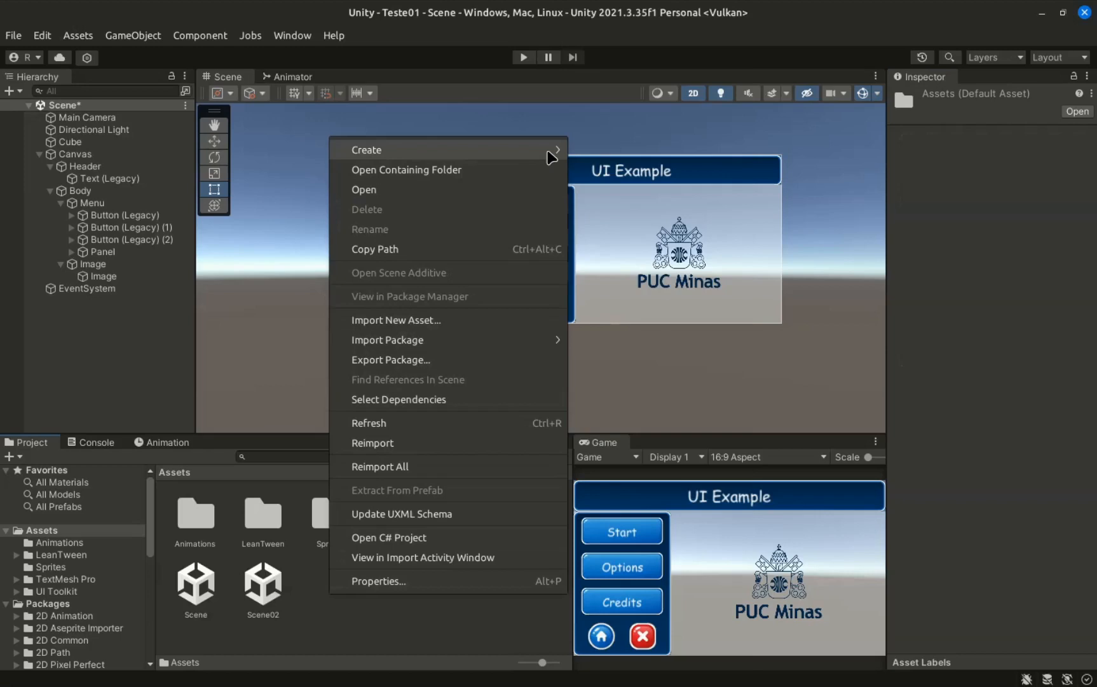
pyautogui.moveTo(552, 156)
pyautogui.click(647, 56)
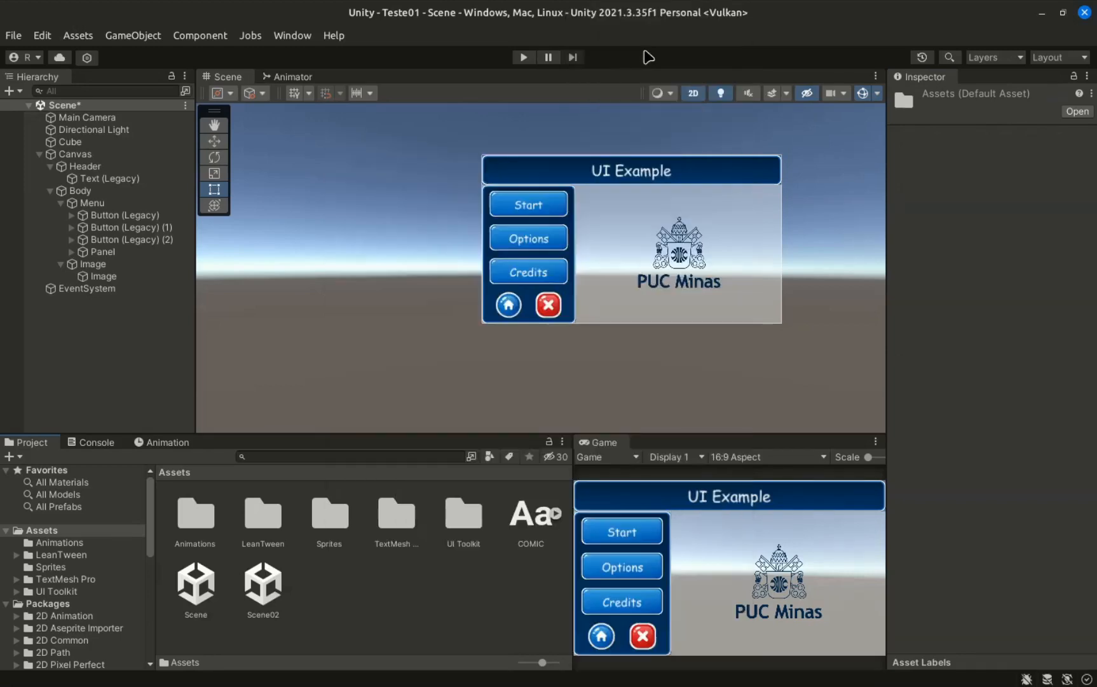
pyautogui.write('TweenAnim')
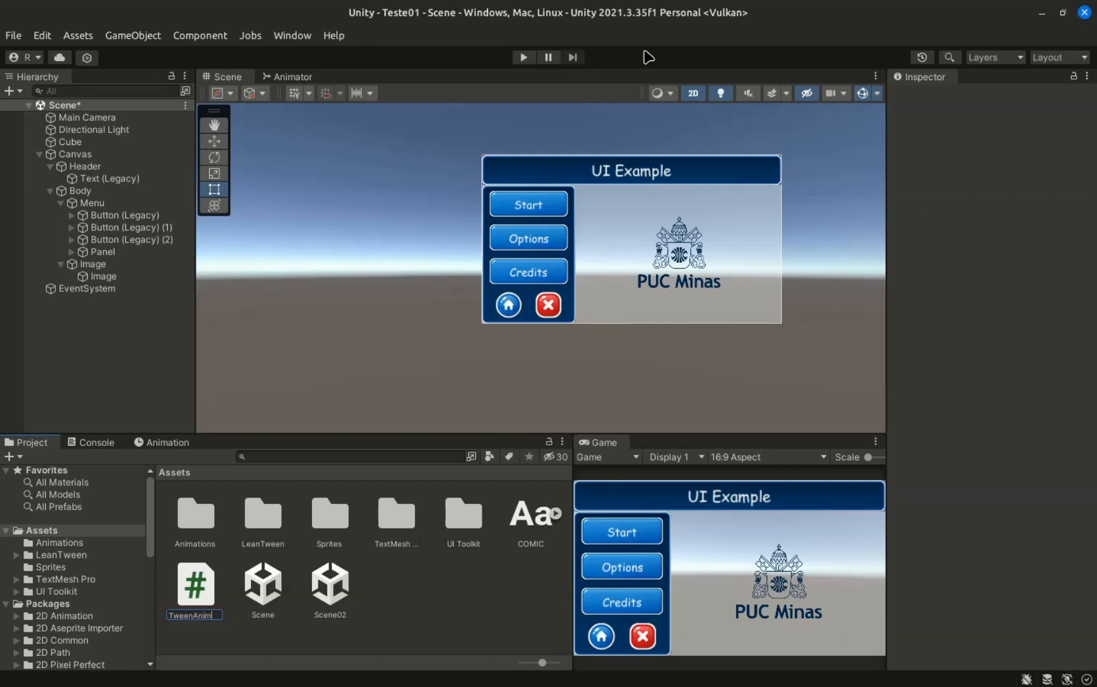
pyautogui.press('Return')
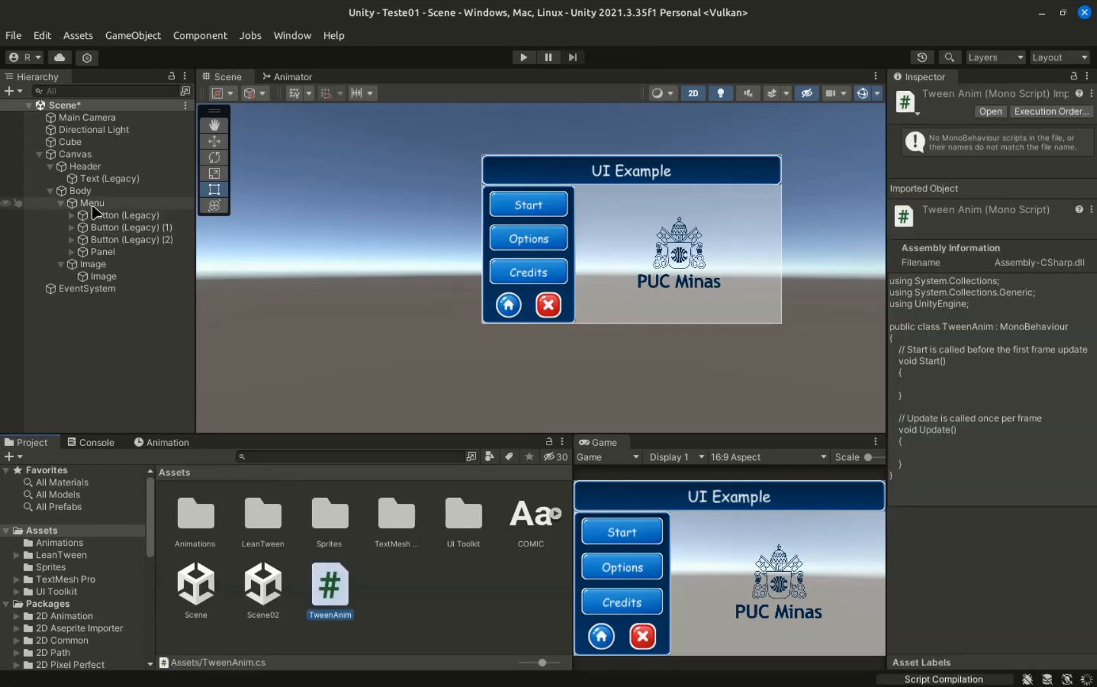
# - Collapse the Menu object's layout components and attach the TweenAnim script to it
pyautogui.click(93, 205)
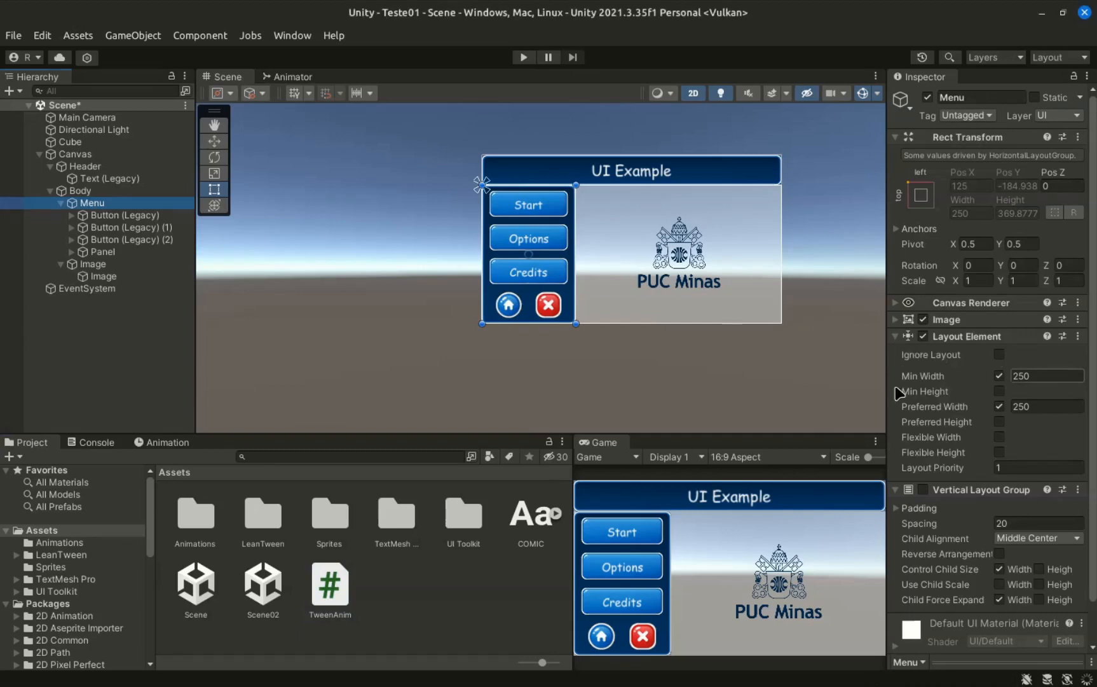
pyautogui.click(895, 337)
pyautogui.click(894, 354)
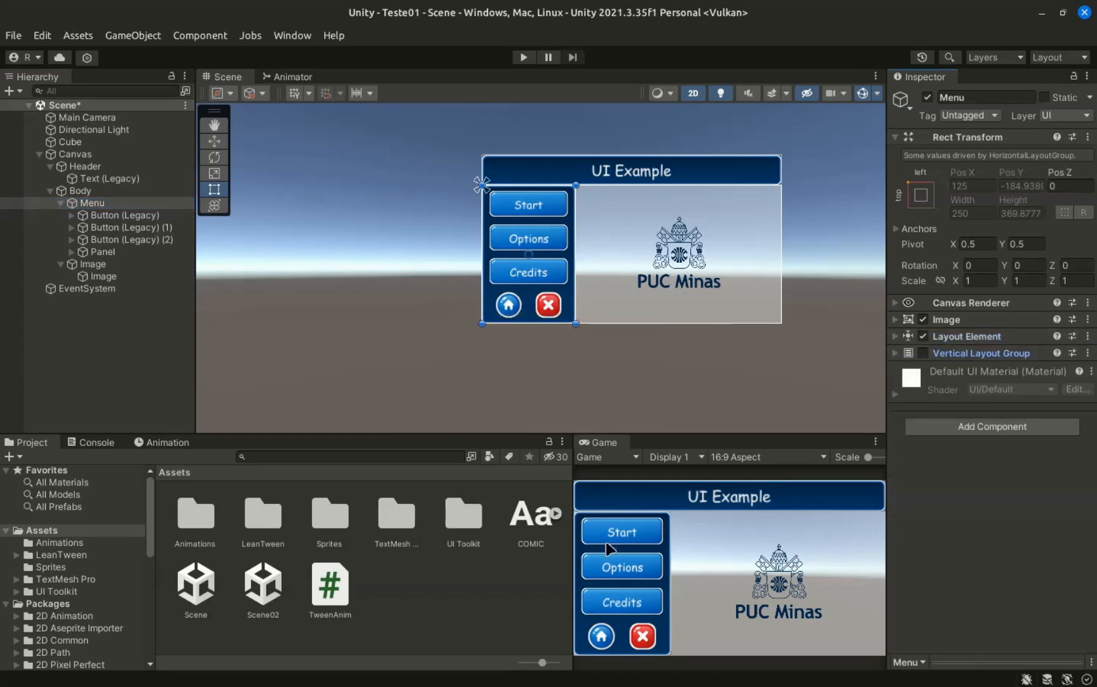
pyautogui.moveTo(330, 588); pyautogui.dragTo(973, 501)
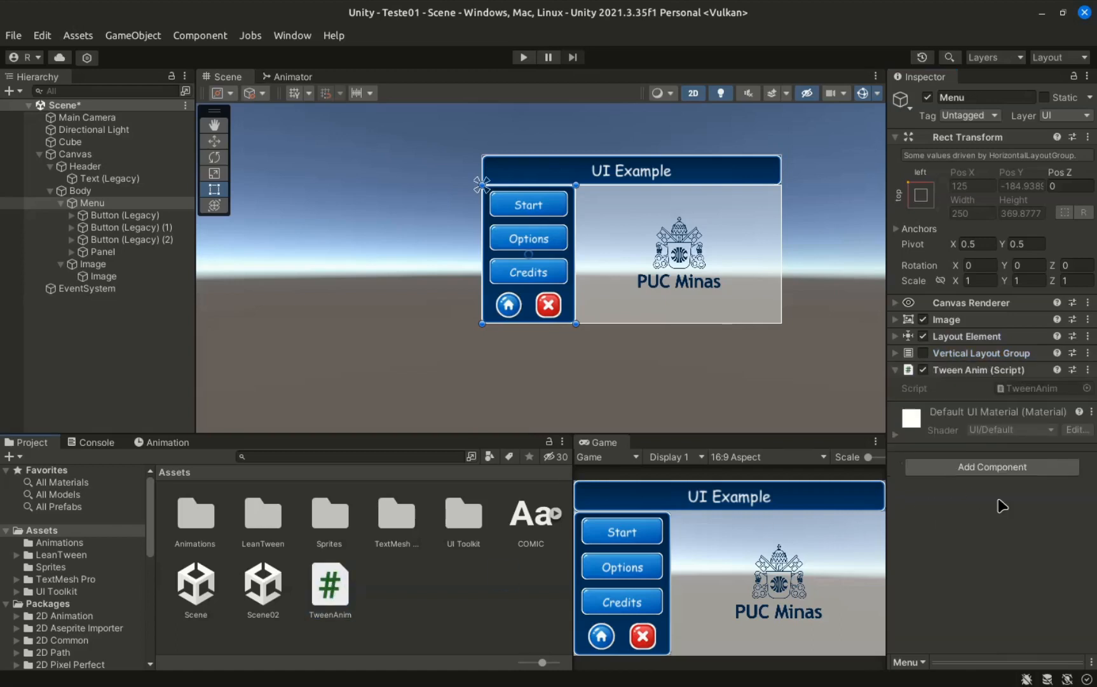
# - Open the TweenAnim script in Visual Studio Code from the Menu object's script component and maximize the editor window
pyautogui.click(1025, 389)
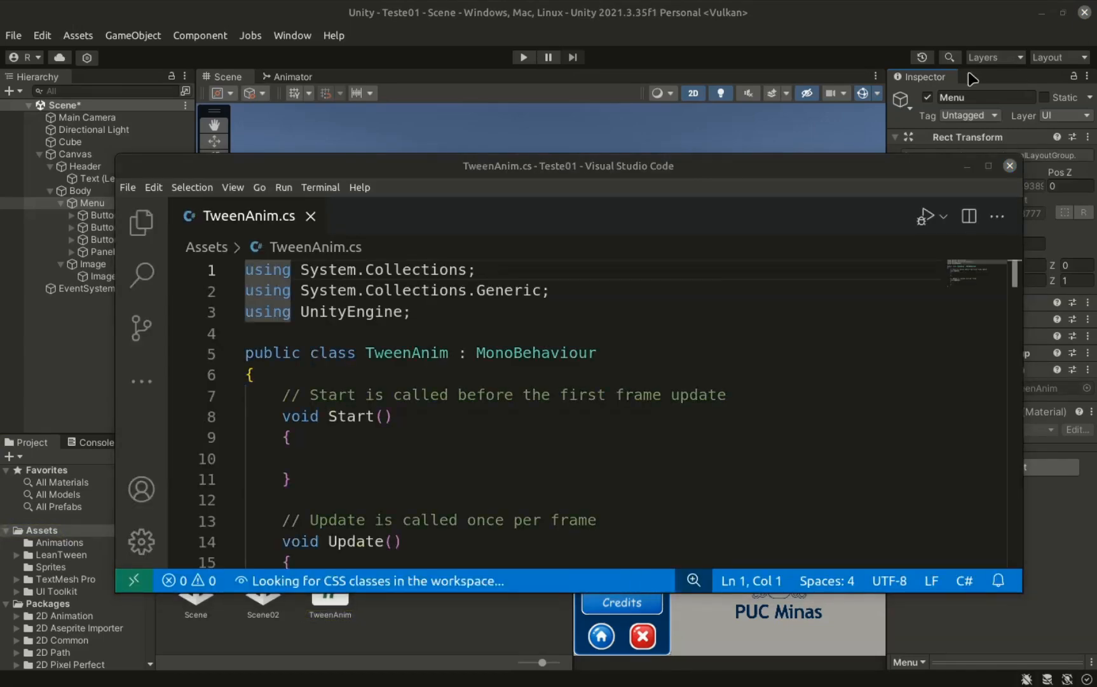
pyautogui.click(555, 290)
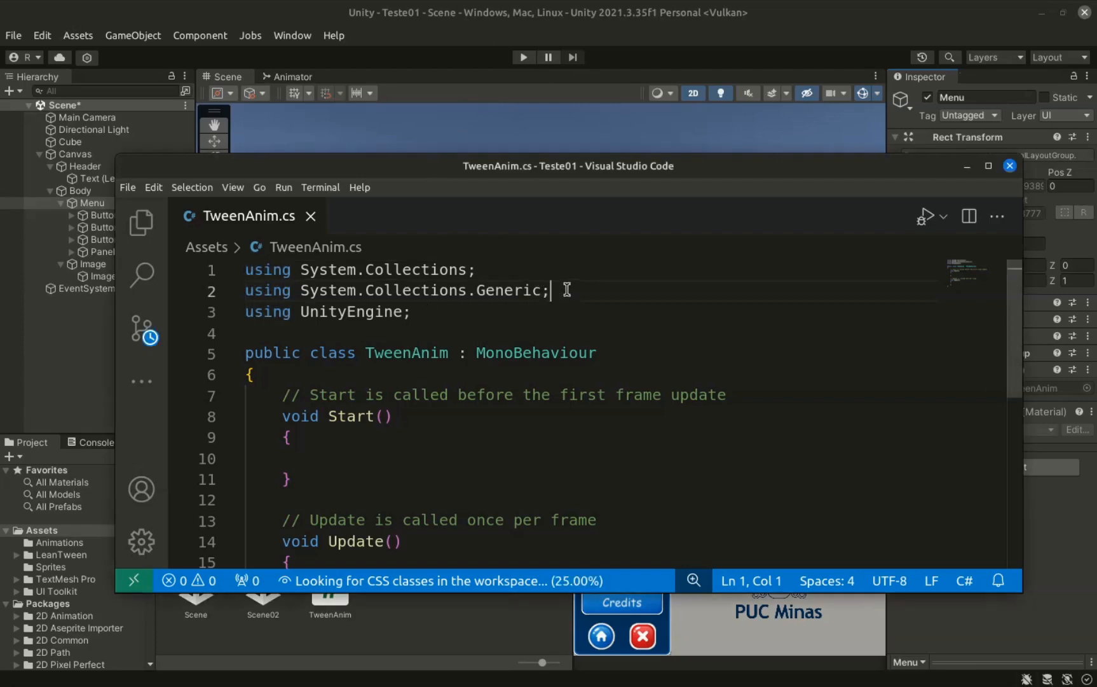
pyautogui.doubleClick(541, 166)
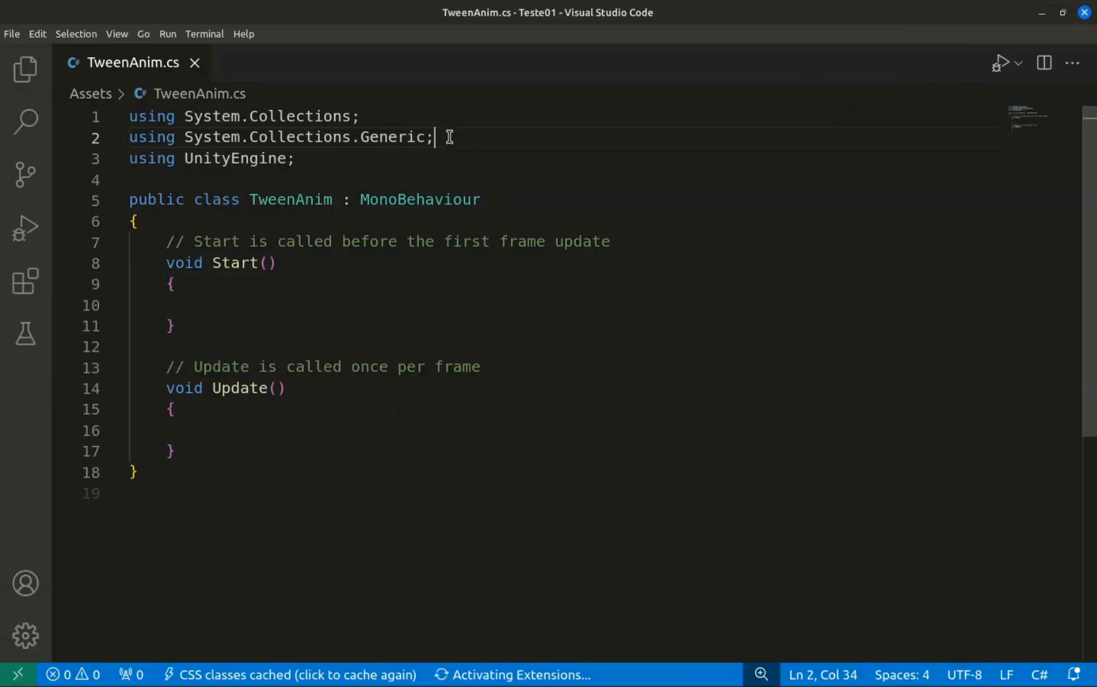
# - Delete the System.Collections imports, the Update method and the comments, leaving the UnityEngine import and an empty Start method
pyautogui.moveTo(450, 138); pyautogui.dragTo(102, 101)
pyautogui.press('Delete')
pyautogui.press('Delete')
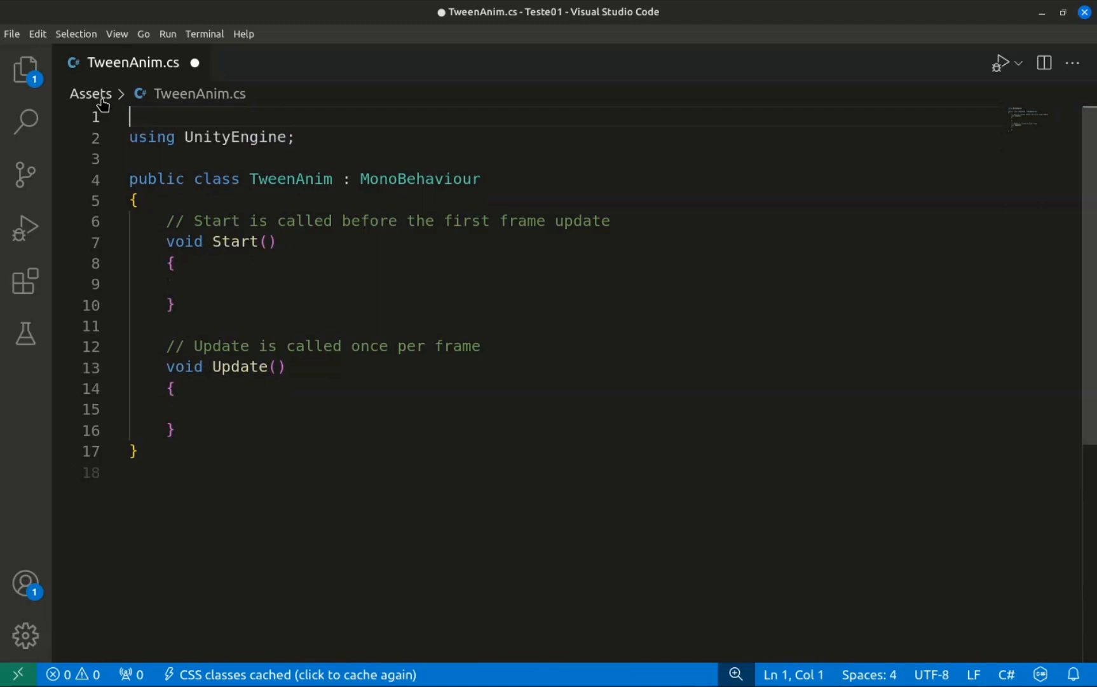
pyautogui.moveTo(201, 412); pyautogui.dragTo(113, 331)
pyautogui.press('Delete')
pyautogui.press('BackSpace')
pyautogui.moveTo(613, 199); pyautogui.dragTo(111, 202)
pyautogui.press('Delete')
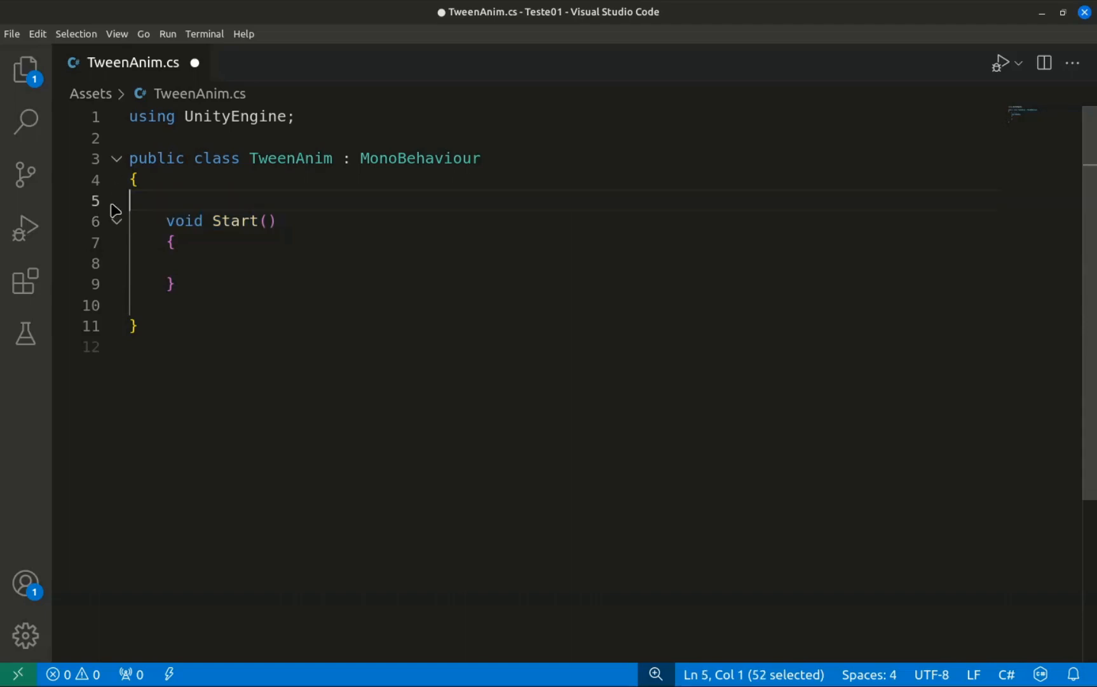
# - Remove the blank line above the Start method and declare a public RectTransform field named obj there
pyautogui.press('BackSpace')
pyautogui.click(214, 240)
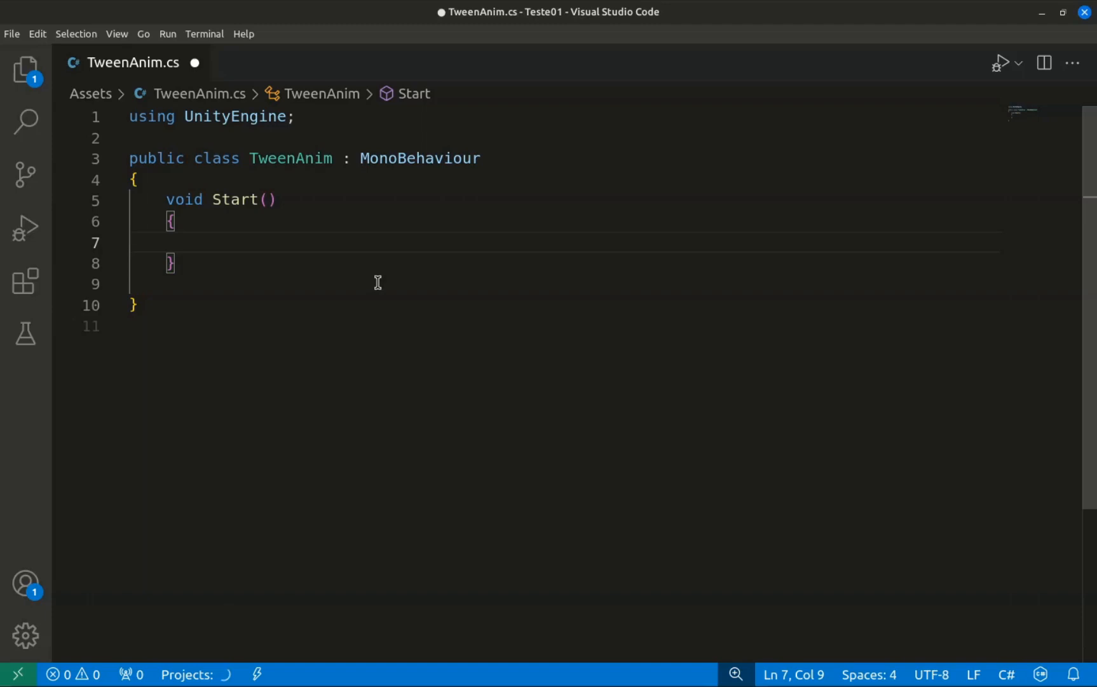
pyautogui.press('Up')
pyautogui.press('Up')
pyautogui.press('Up')
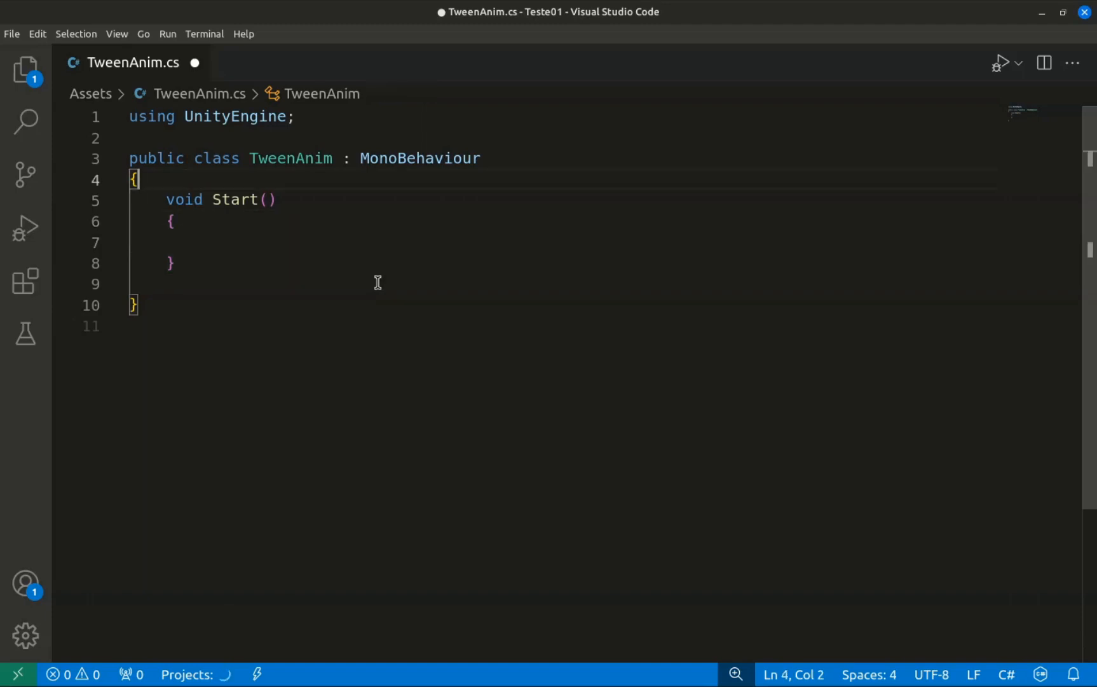
pyautogui.press('Return')
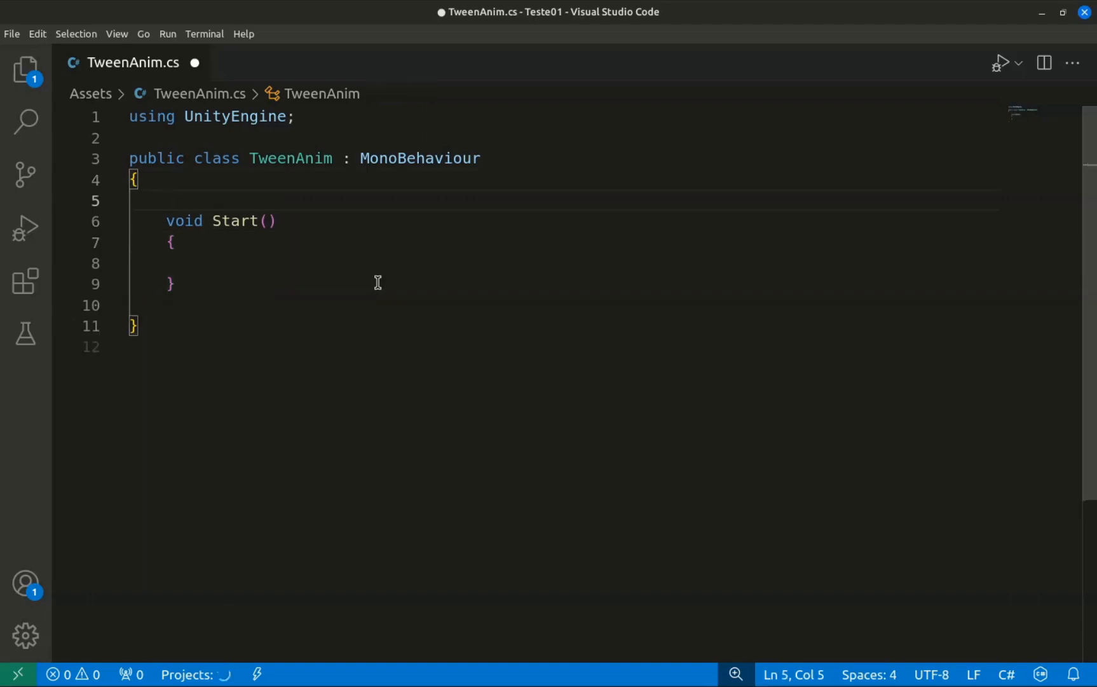
pyautogui.write('public ')
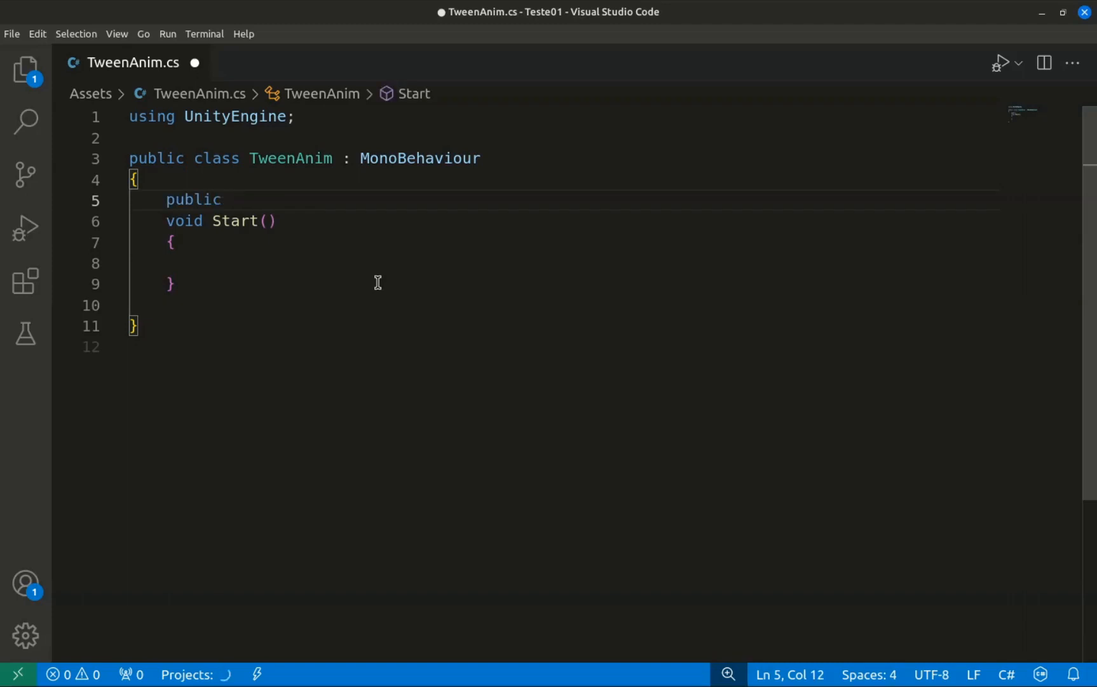
pyautogui.write('Rect')
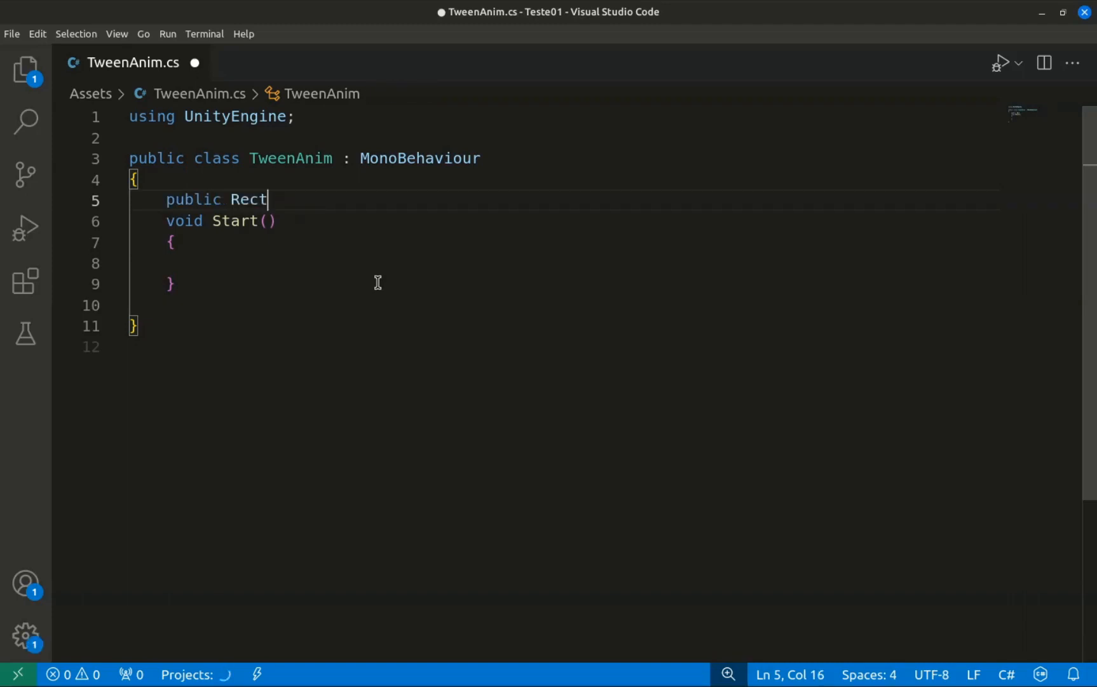
pyautogui.write('Transform obj;')
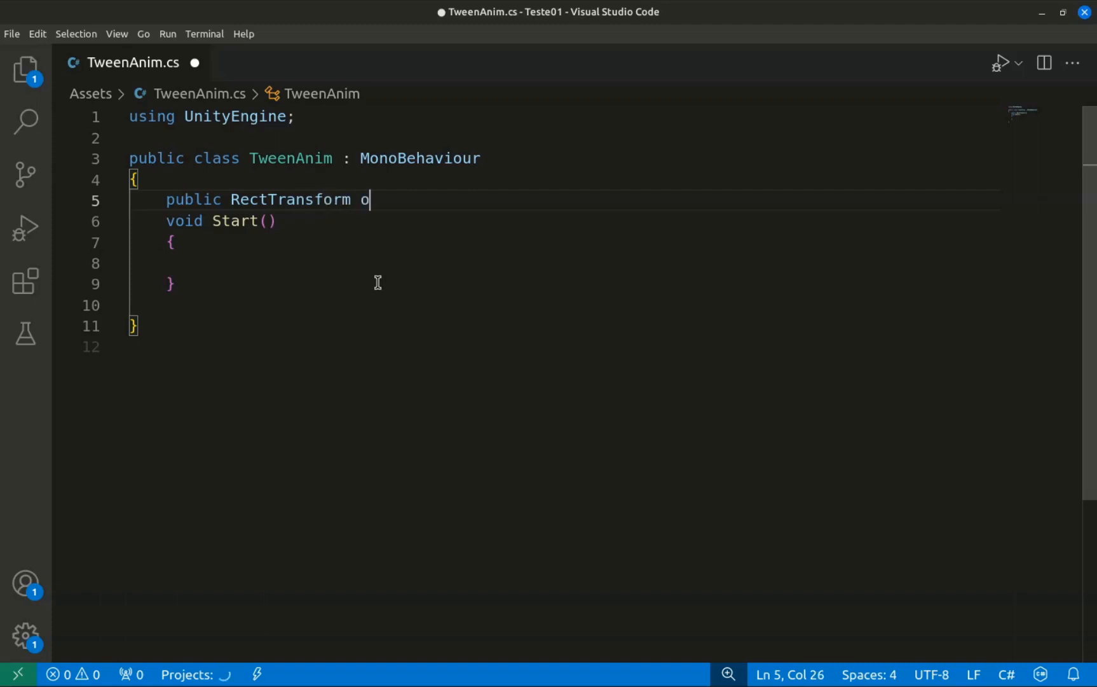
pyautogui.press('Left')
pyautogui.press('Left')
pyautogui.press('Left')
pyautogui.press('Left')
pyautogui.press('Left')
pyautogui.press('Left')
pyautogui.press('Left')
pyautogui.press('Left')
pyautogui.press('Left')
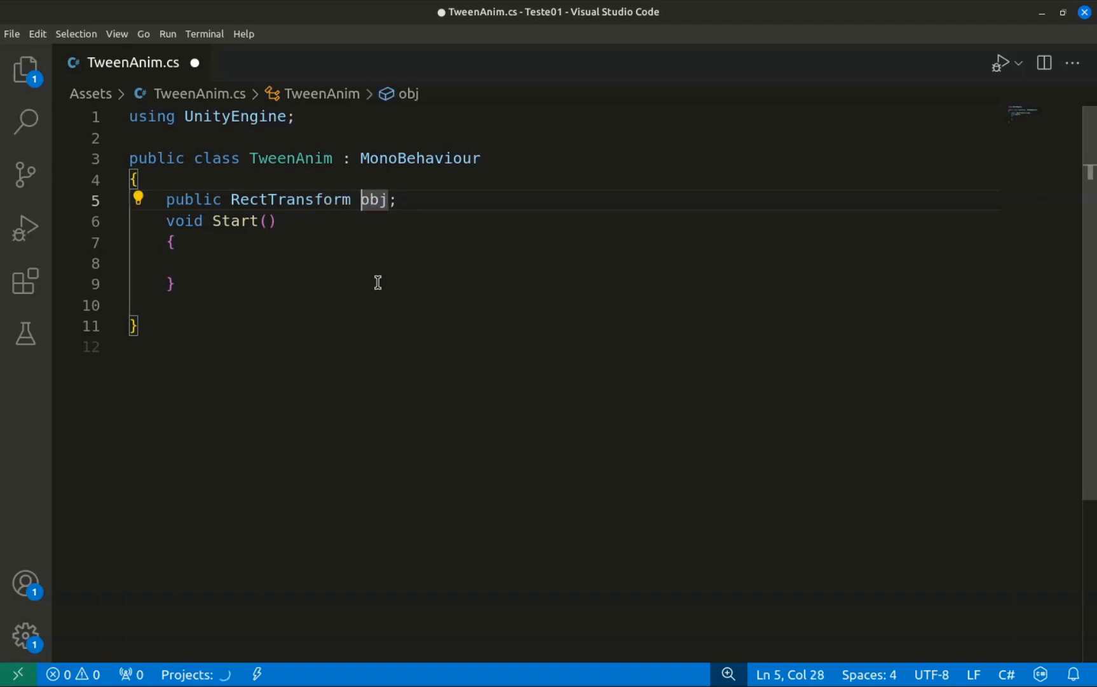
pyautogui.press('Left')
pyautogui.press('Left')
pyautogui.press('Left')
pyautogui.press('Left')
pyautogui.press('Left')
pyautogui.press('Left')
pyautogui.press('Left')
pyautogui.press('Left')
pyautogui.press('Left')
pyautogui.press('Left')
pyautogui.press('Left')
pyautogui.press('Left')
pyautogui.press('Left')
pyautogui.press('Left')
pyautogui.press('Left')
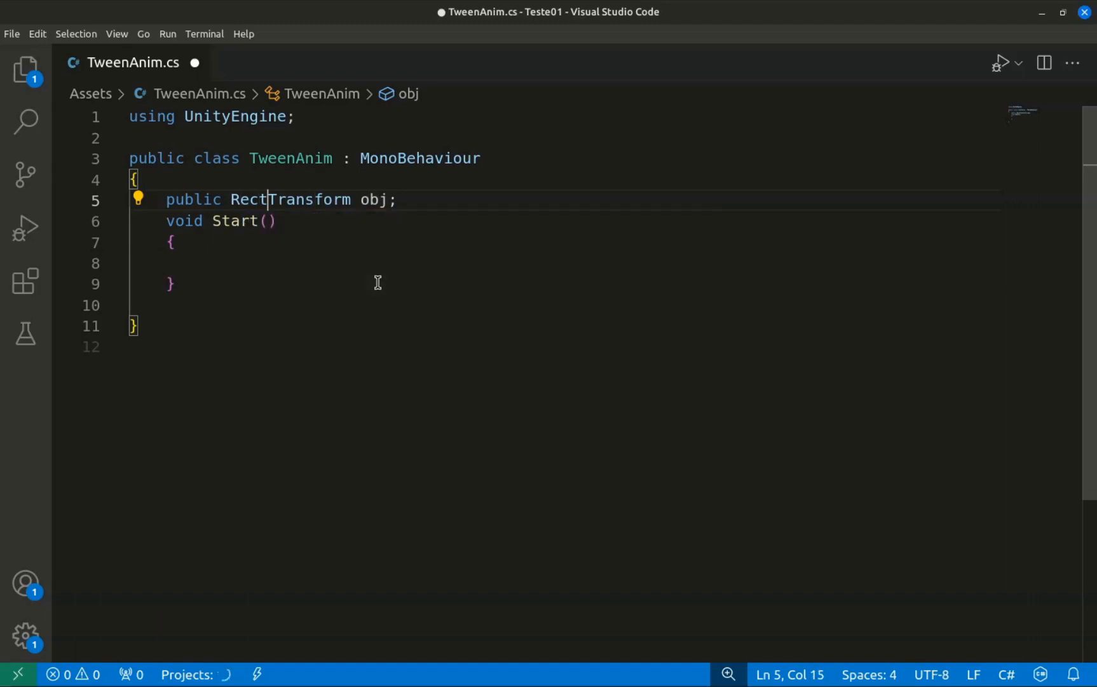
# - In the Start method, declare a Vector2 variable named final that stores obj.anchoredPosition
pyautogui.click(229, 262)
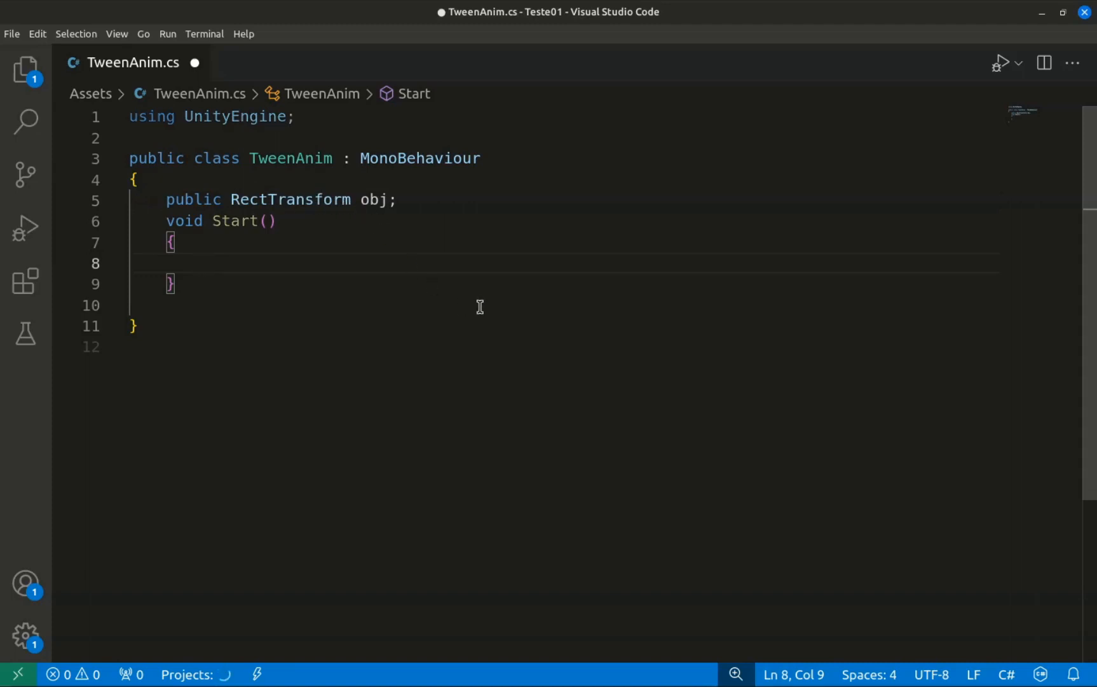
pyautogui.write('Vector2 ')
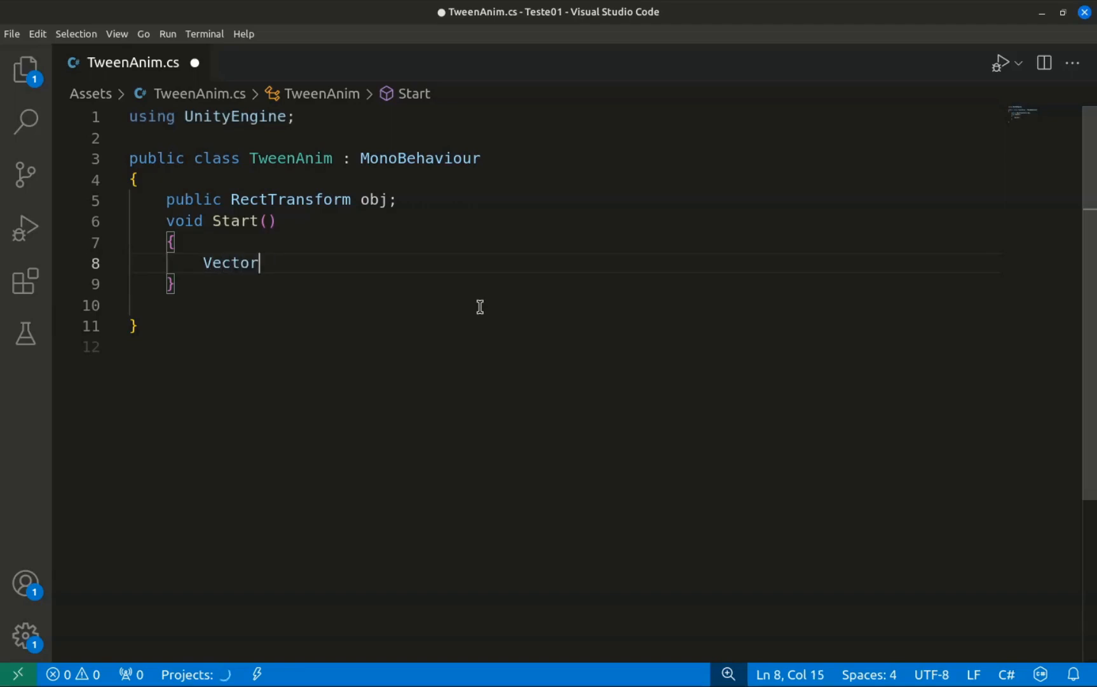
pyautogui.write('p')
pyautogui.press('BackSpace')
pyautogui.press('BackSpace')
pyautogui.press('BackSpace')
pyautogui.press('BackSpace')
pyautogui.write('2')
pyautogui.press('BackSpace')
pyautogui.write('r2 final = obje')
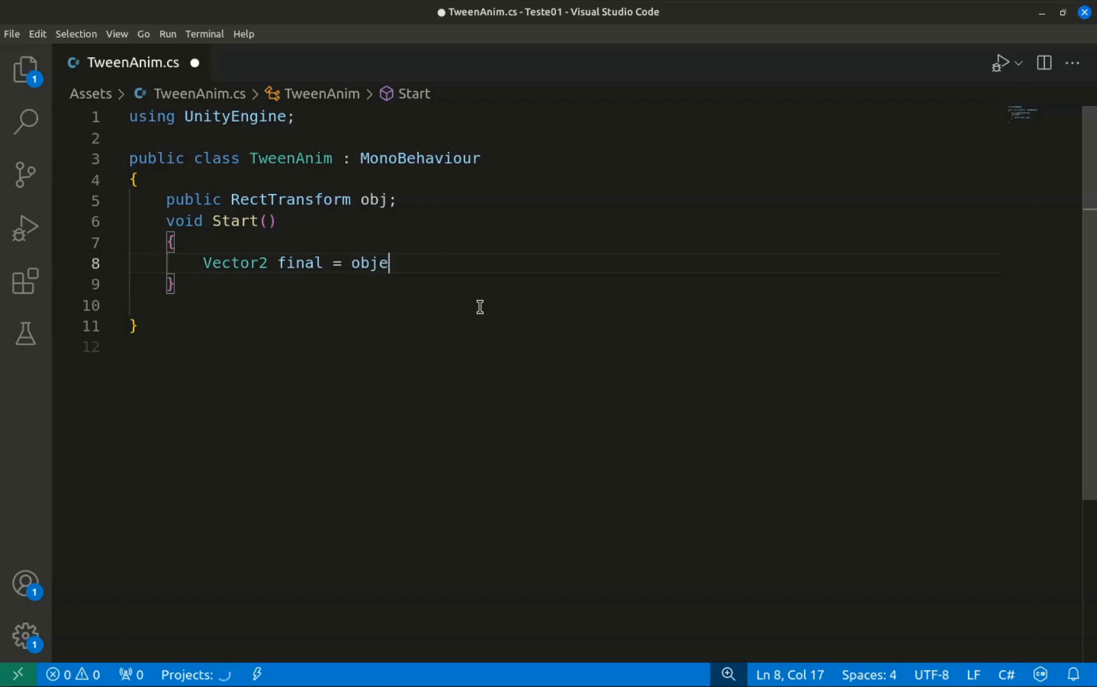
pyautogui.press('BackSpace')
pyautogui.write('.ac')
pyautogui.press('BackSpace')
pyautogui.write('nchored')
pyautogui.press('Return')
pyautogui.write(';')
pyautogui.press('Return')
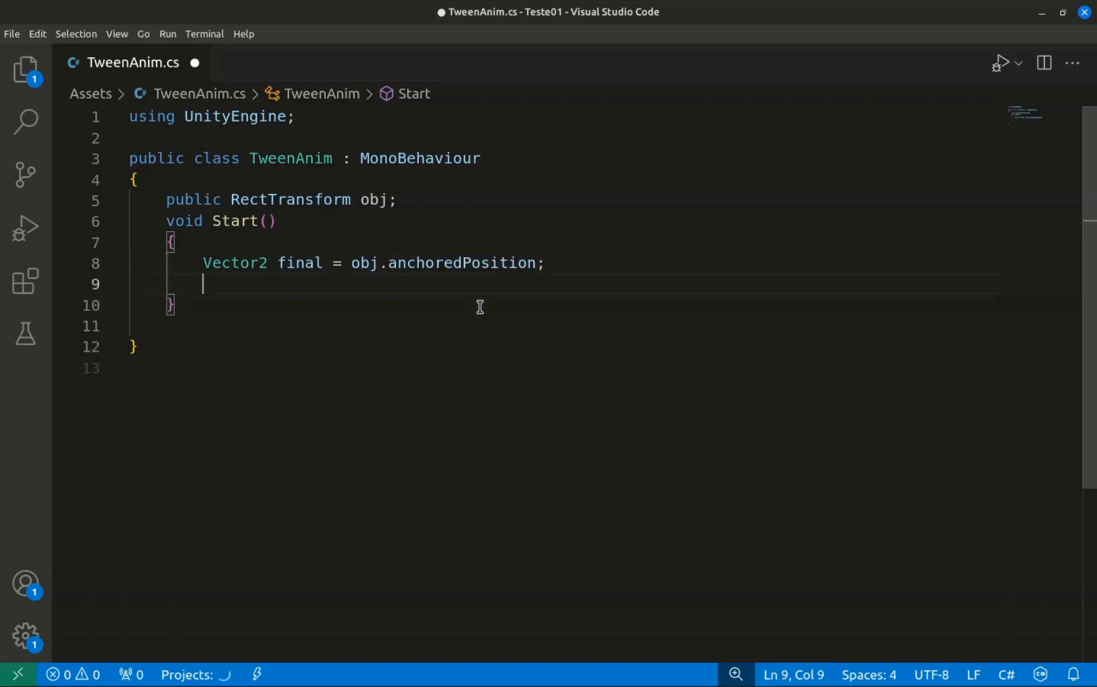
# - Below it, declare a Vector2 variable named start equal to final + Vector2.left * 300
pyautogui.write('Vector2')
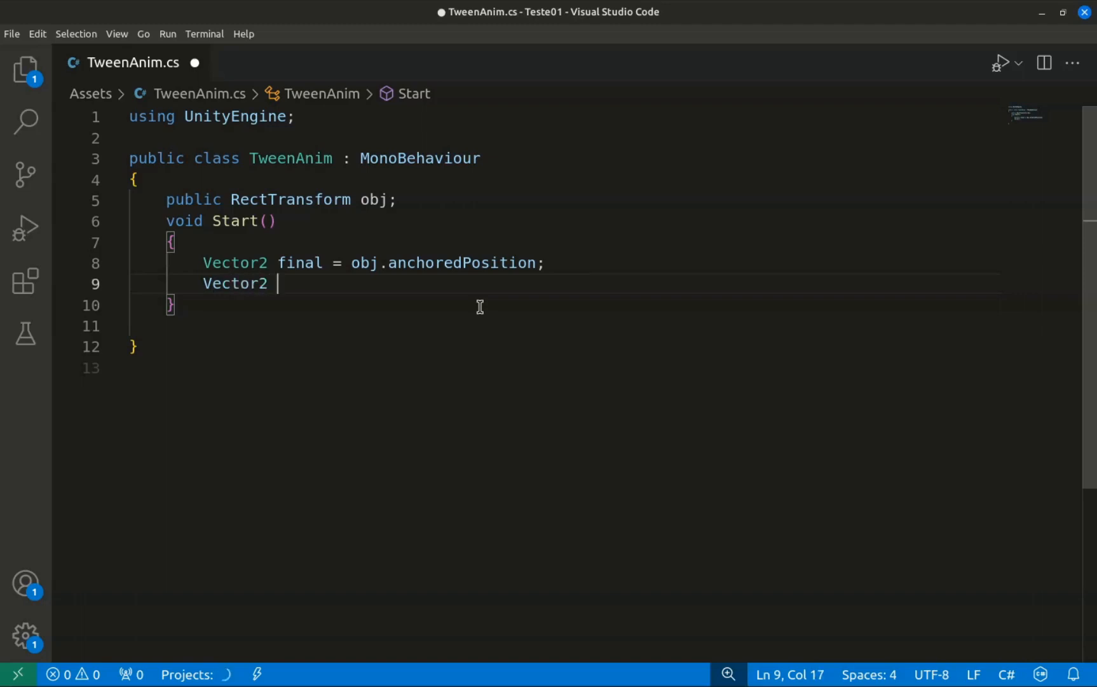
pyautogui.write(' st')
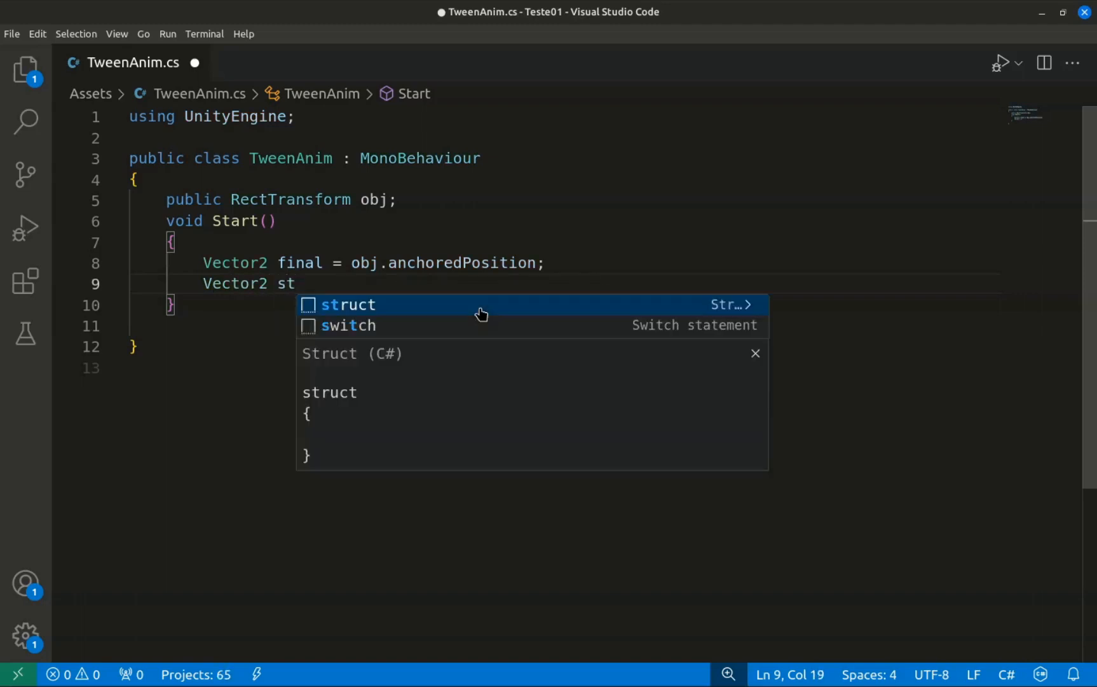
pyautogui.write('art')
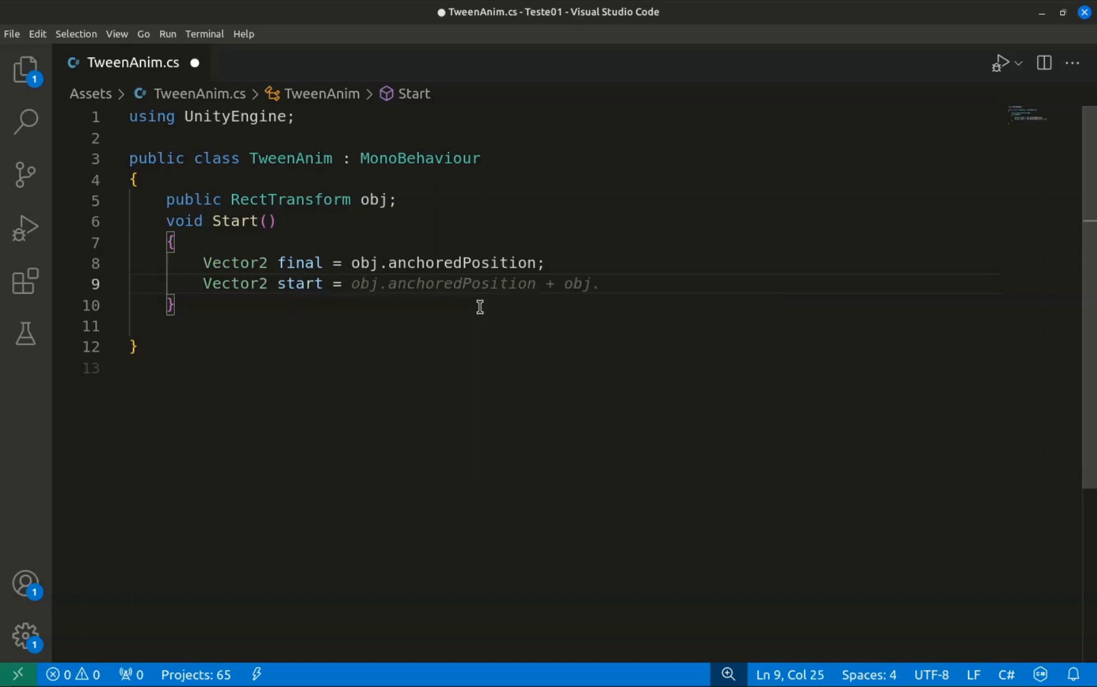
pyautogui.write(' = fin')
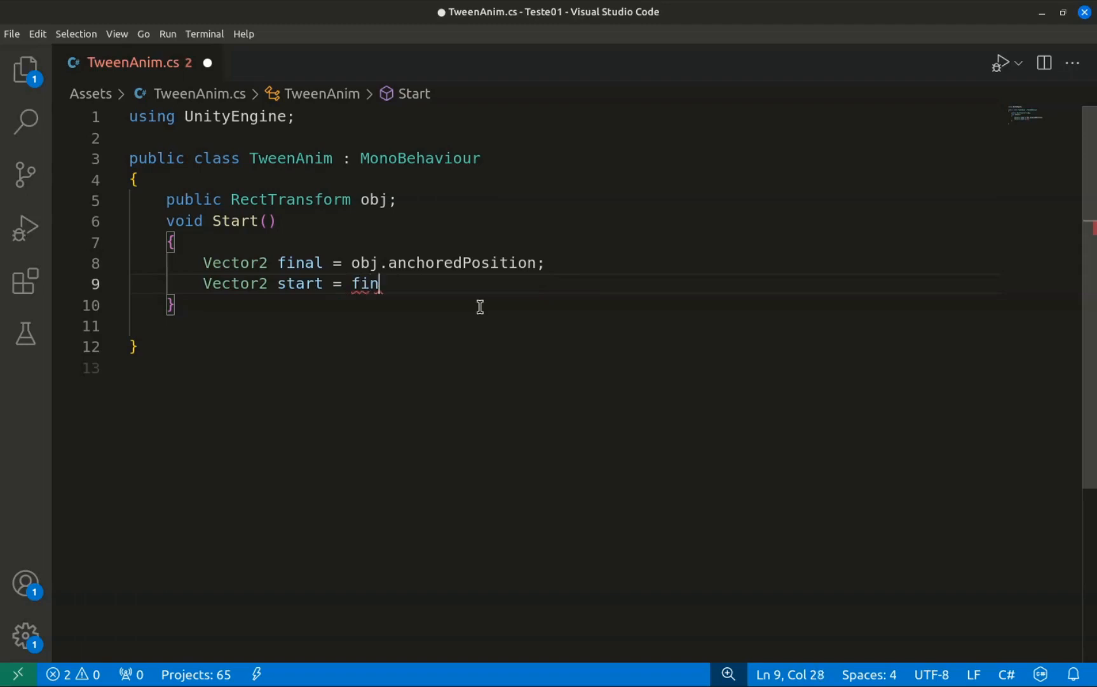
pyautogui.write('al + ')
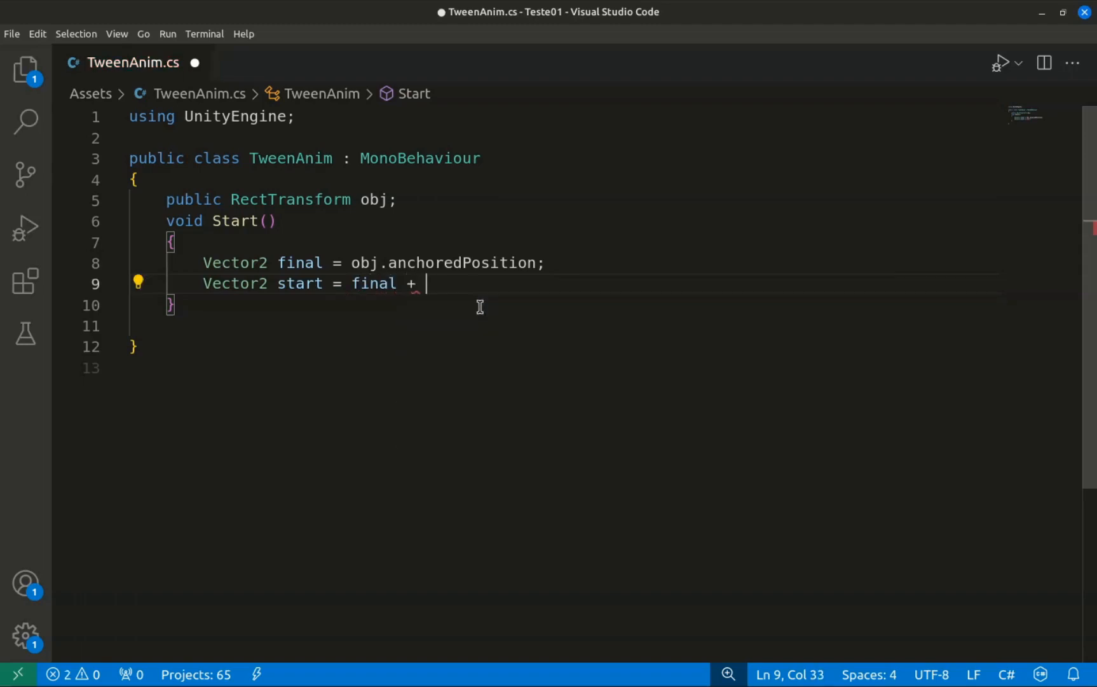
pyautogui.write('Vector2')
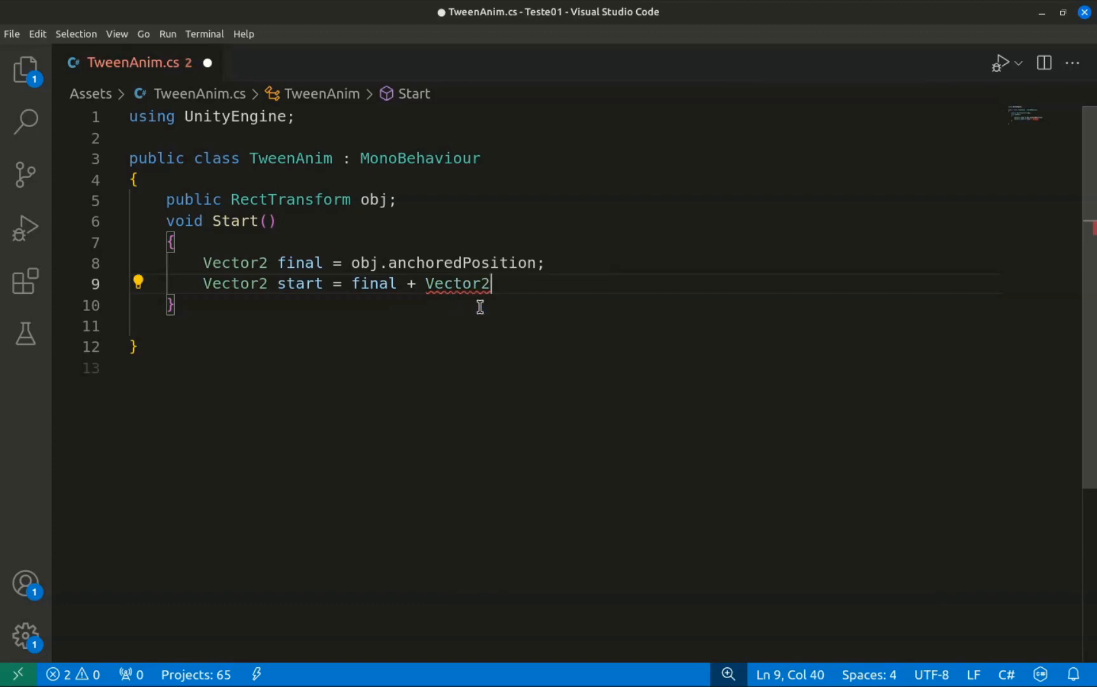
pyautogui.write('.dir')
pyautogui.press('BackSpace')
pyautogui.press('BackSpace')
pyautogui.write('ri')
pyautogui.press('Tab')
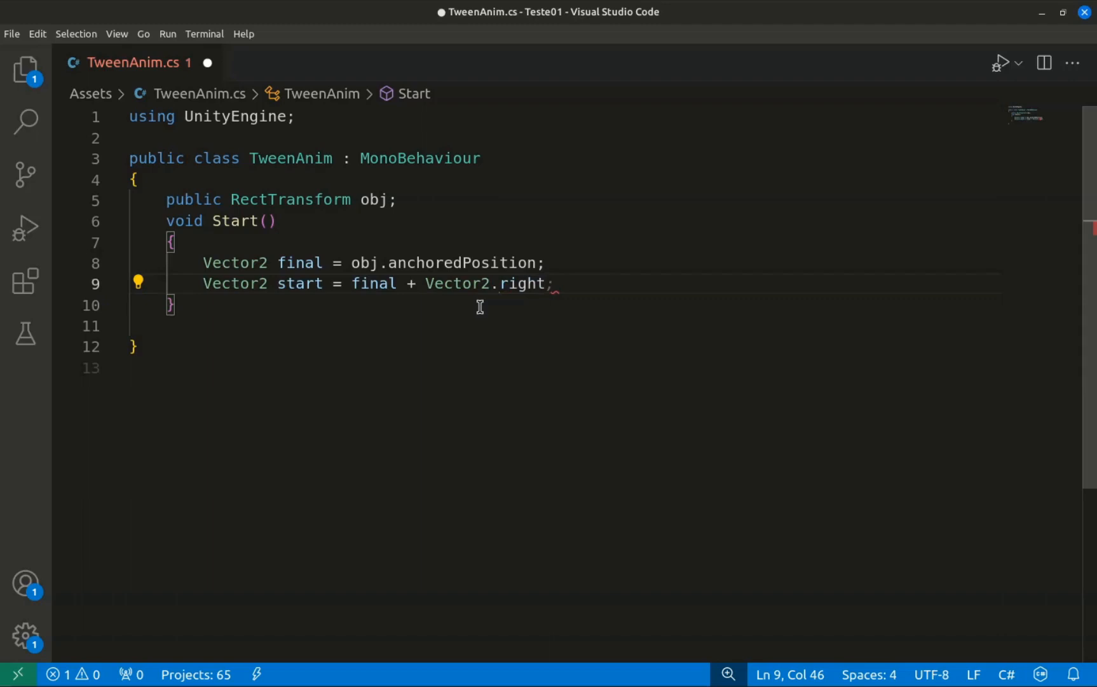
pyautogui.write('*')
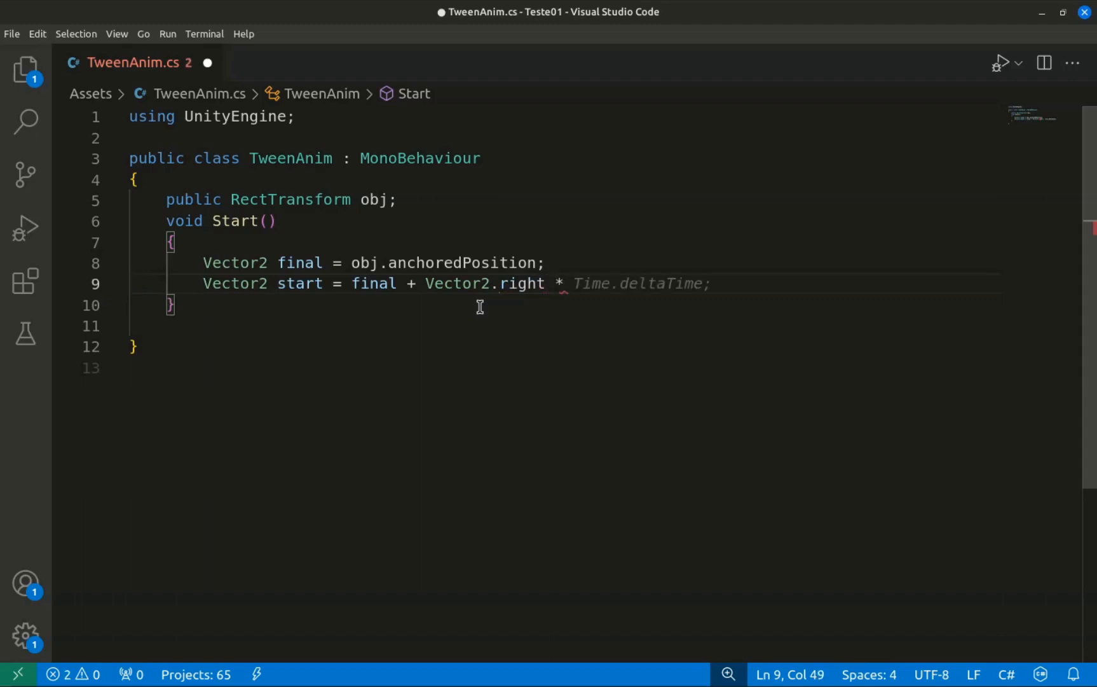
pyautogui.press('BackSpace')
pyautogui.press('BackSpace')
pyautogui.press('BackSpace')
pyautogui.press('BackSpace')
pyautogui.press('BackSpace')
pyautogui.press('BackSpace')
pyautogui.press('BackSpace')
pyautogui.press('BackSpace')
pyautogui.write('l')
pyautogui.press('Tab')
pyautogui.write('* ')
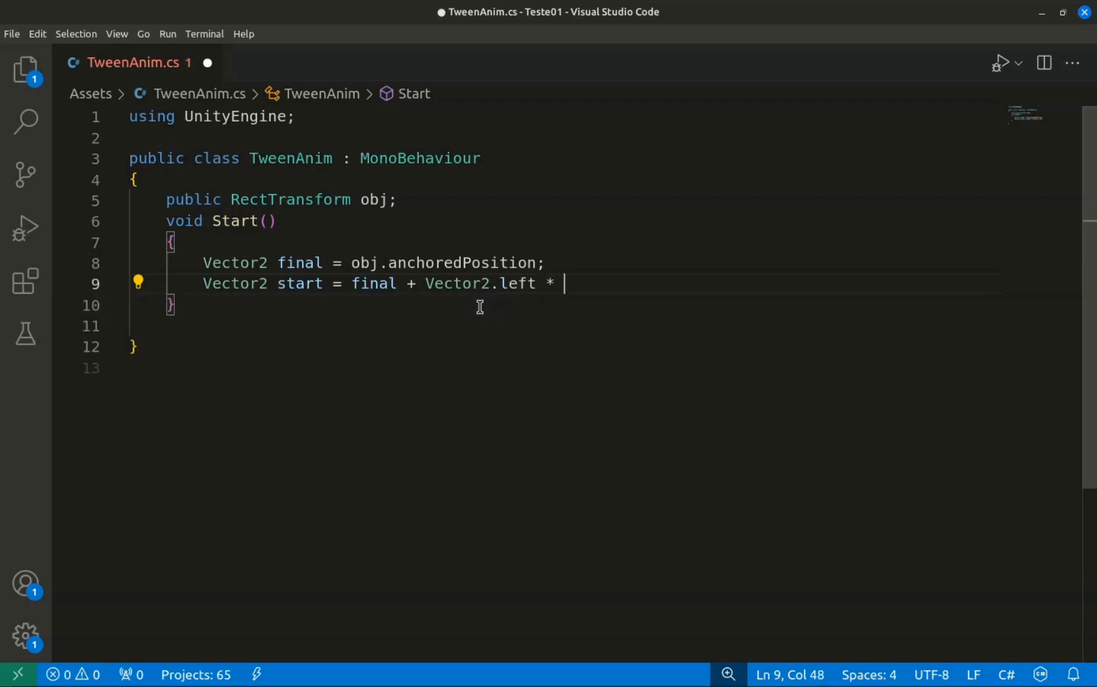
pyautogui.write('300;')
pyautogui.press('Return')
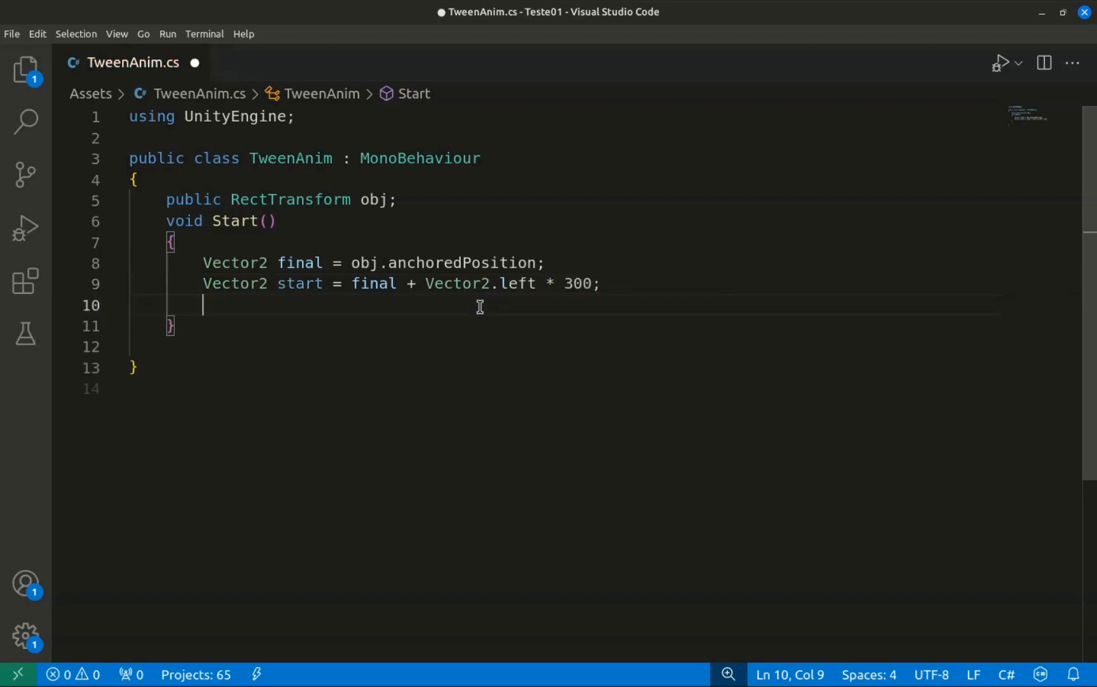
# - Add a LeanTween.move call with obj and final as arguments, leaving the duration argument empty
pyautogui.write('LeanTween')
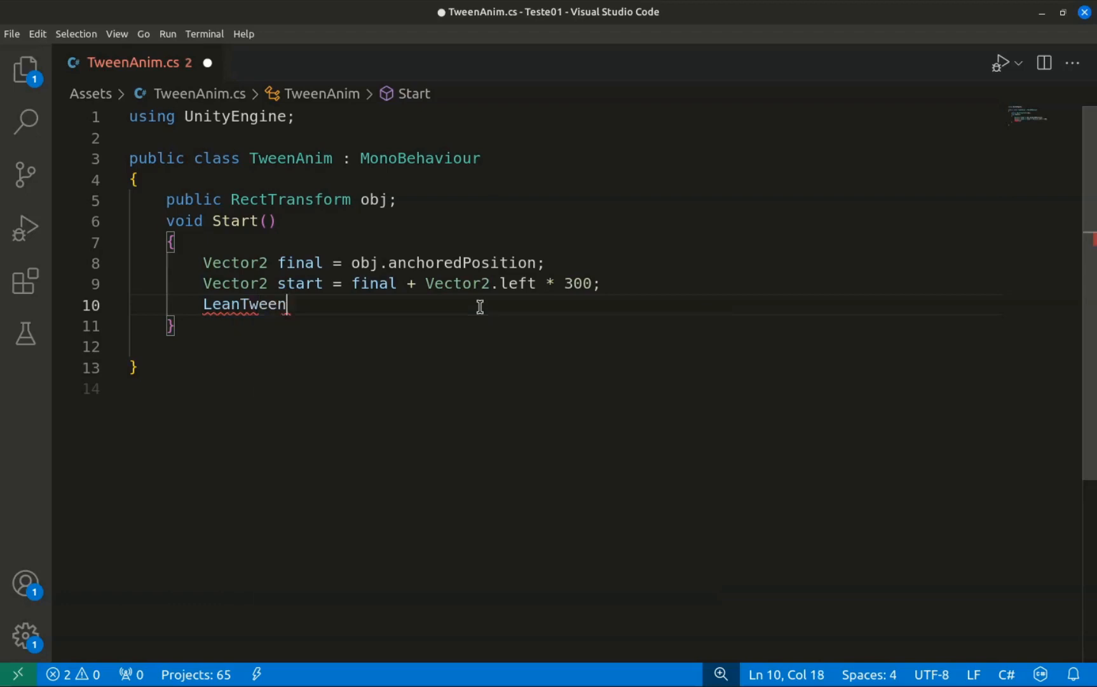
pyautogui.write('.move')
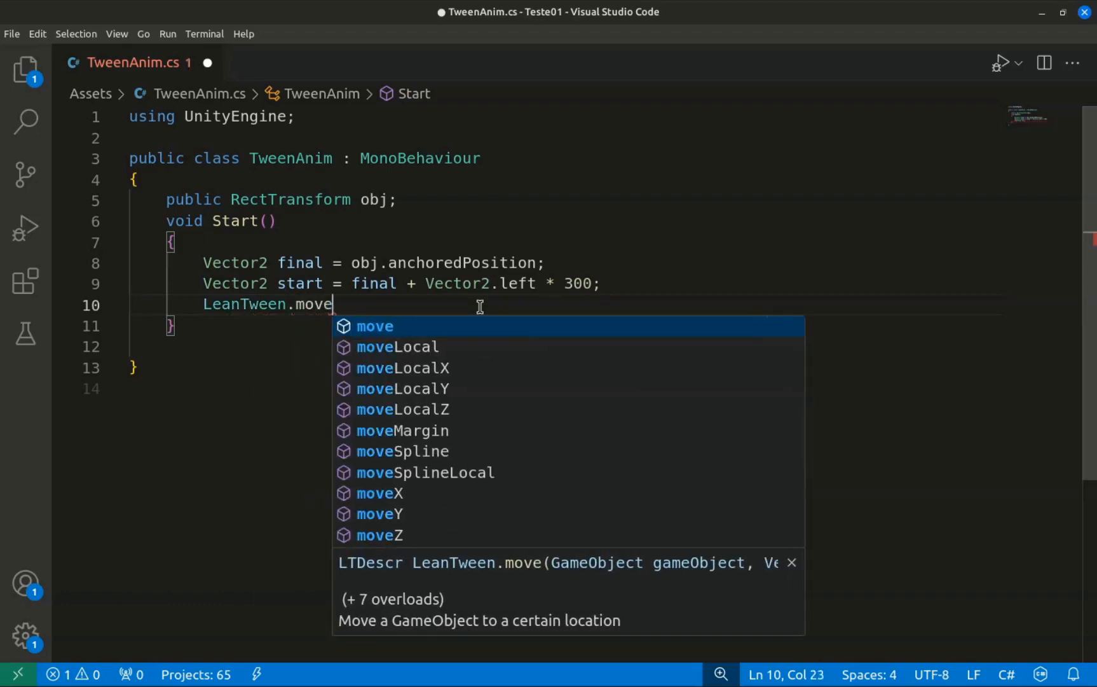
pyautogui.write('(obj, ')
pyautogui.write('a')
pyautogui.press('BackSpace')
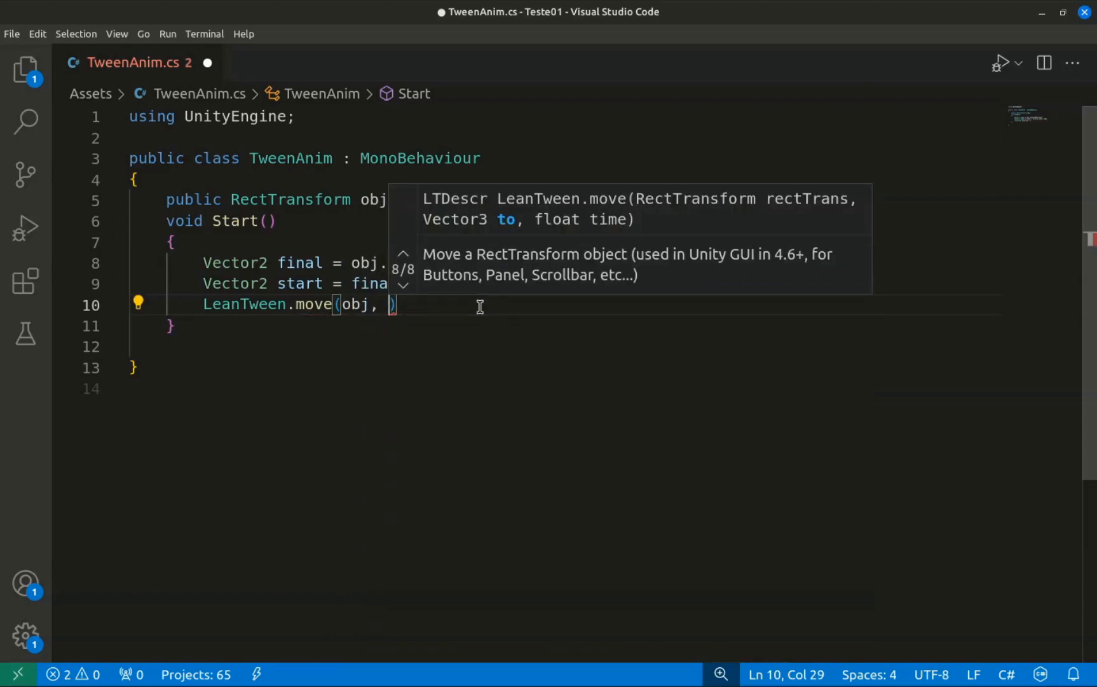
pyautogui.write('final')
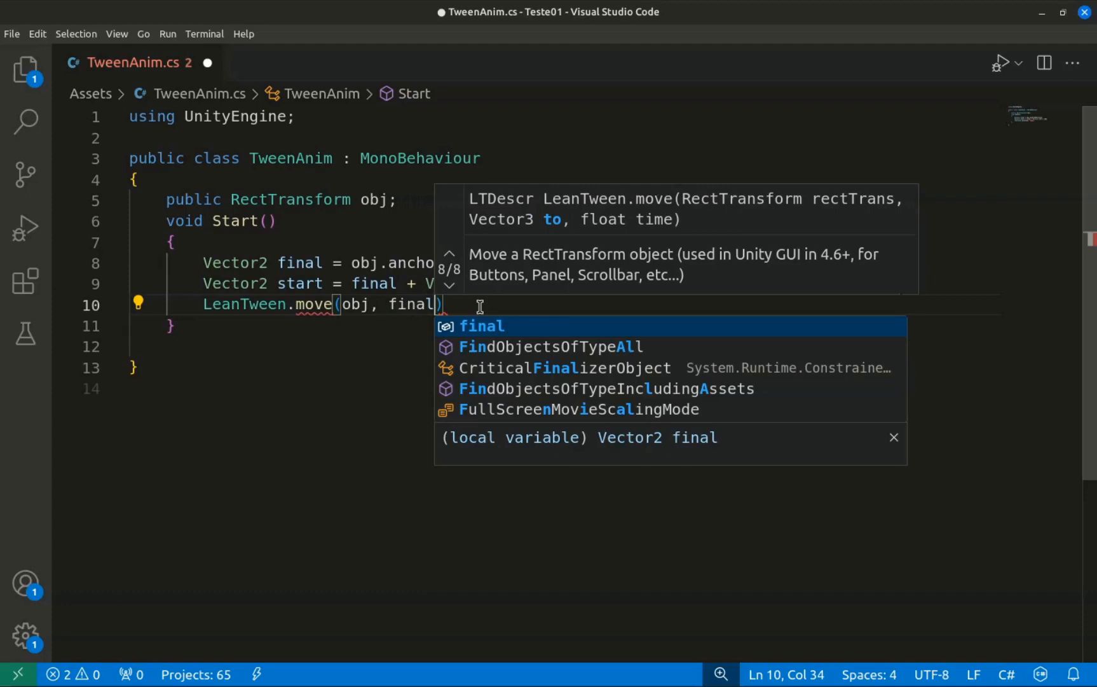
pyautogui.write(',')
pyautogui.click(480, 306)
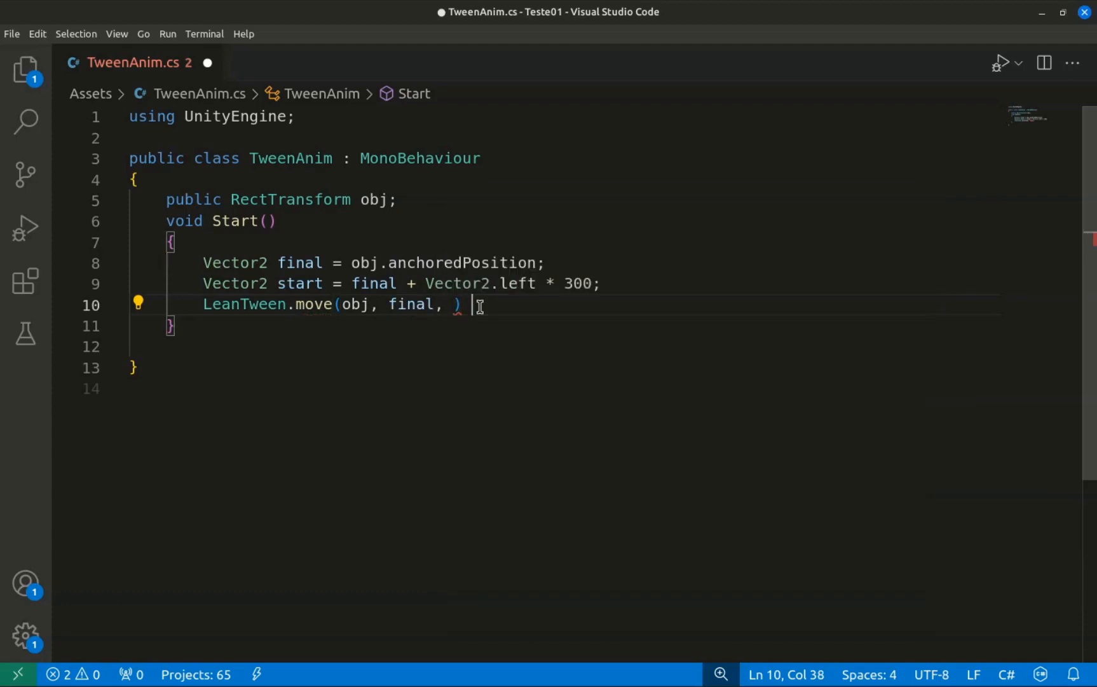
# - Insert the comment "//move, rotate, alpha, color" on its own line above the LeanTween.move call
pyautogui.click(632, 280)
pyautogui.press('Return')
pyautogui.write('//')
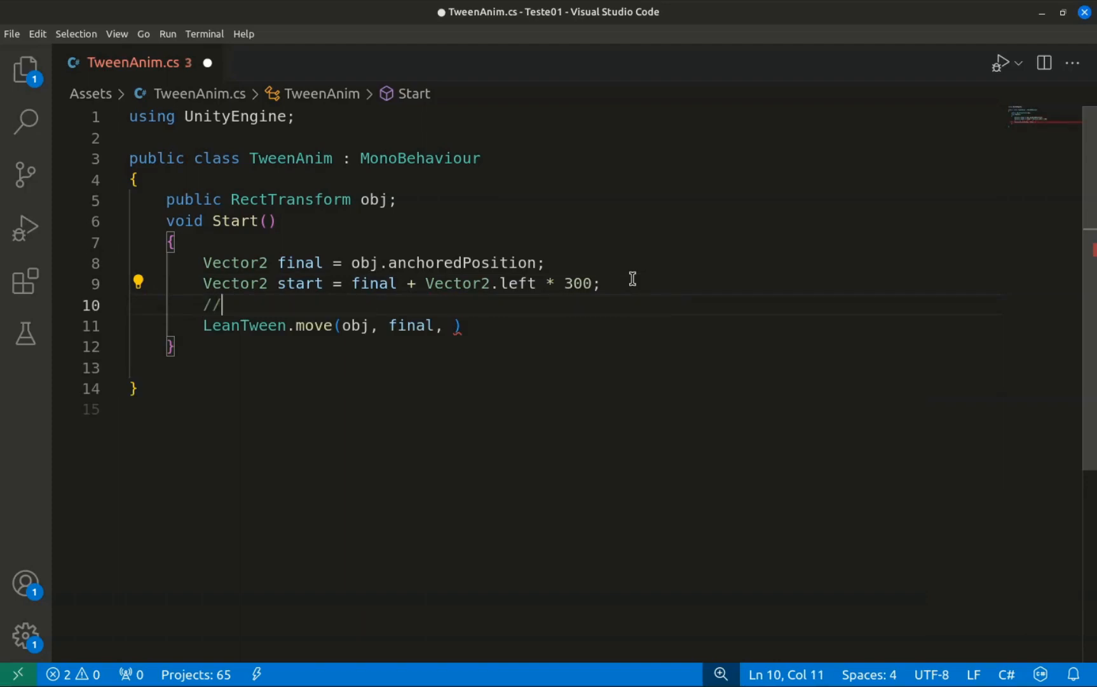
pyautogui.write('move, rotate')
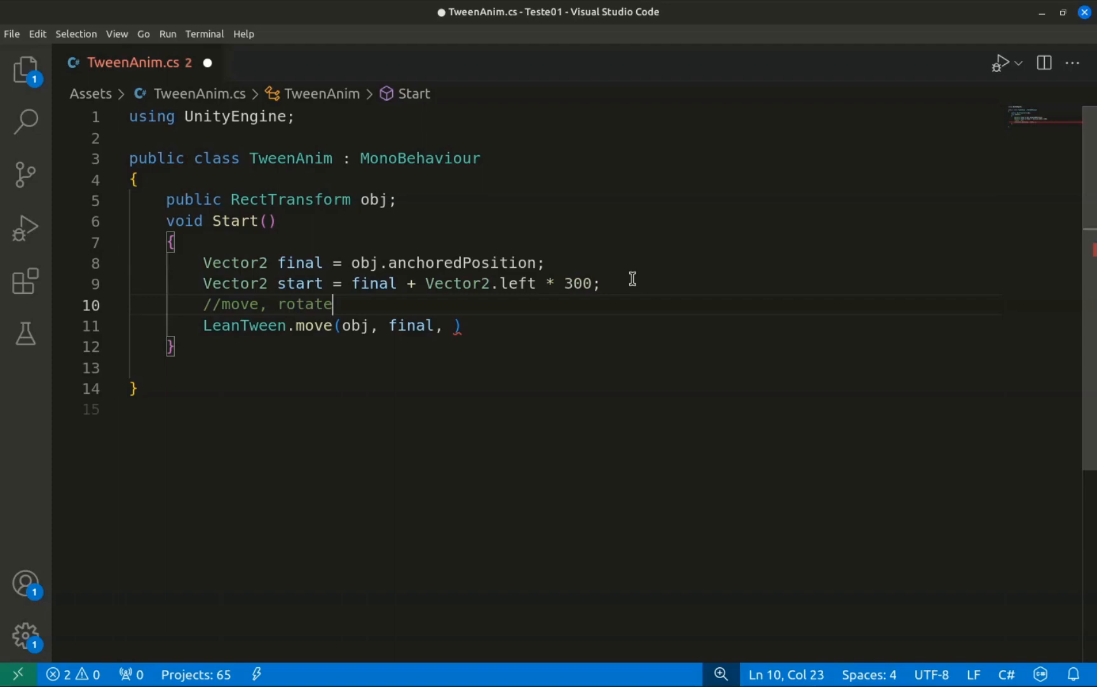
pyautogui.write(', alpha, color')
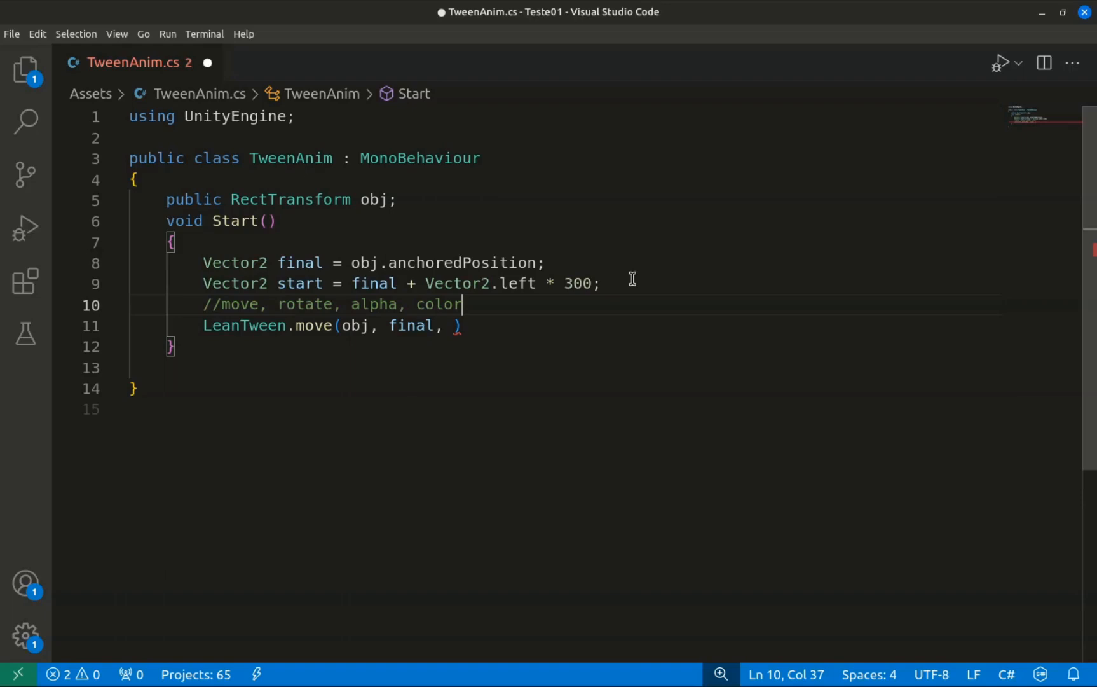
# - Examine the signature and description of the move method in the LeanTween call
pyautogui.press('Down')
pyautogui.press('Left')
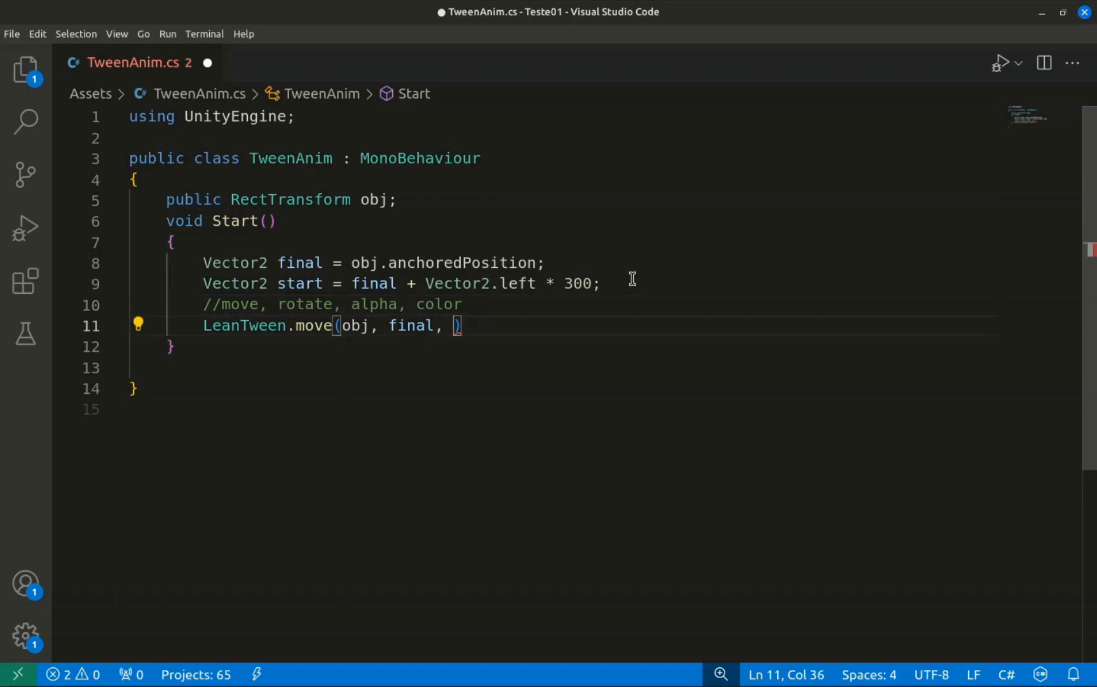
pyautogui.press('Left')
pyautogui.press('Left')
pyautogui.press('Left')
pyautogui.press('Left')
pyautogui.press('Left')
pyautogui.press('Left')
pyautogui.press('Left')
pyautogui.press('Left')
pyautogui.press('Left')
pyautogui.press('Left')
pyautogui.press('Left')
pyautogui.press('Left')
pyautogui.press('Left')
pyautogui.moveTo(316, 326)
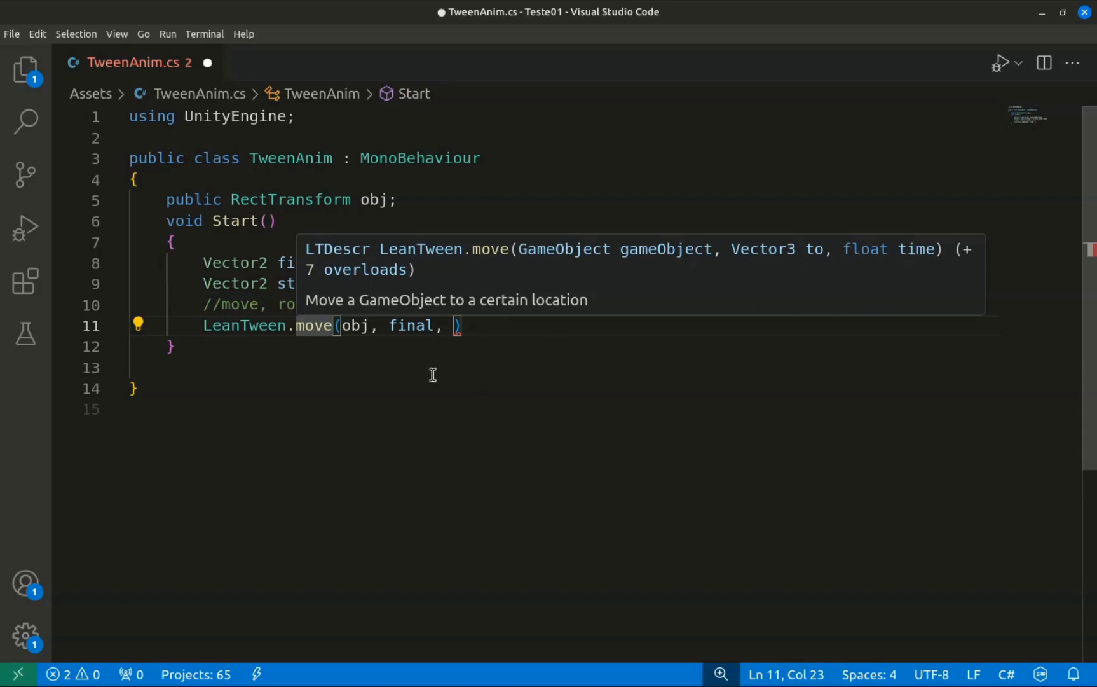
# - Give the LeanTween.move call a duration of 1.0f and end the statement with a semicolon
pyautogui.click(448, 330)
pyautogui.write('1.0f)')
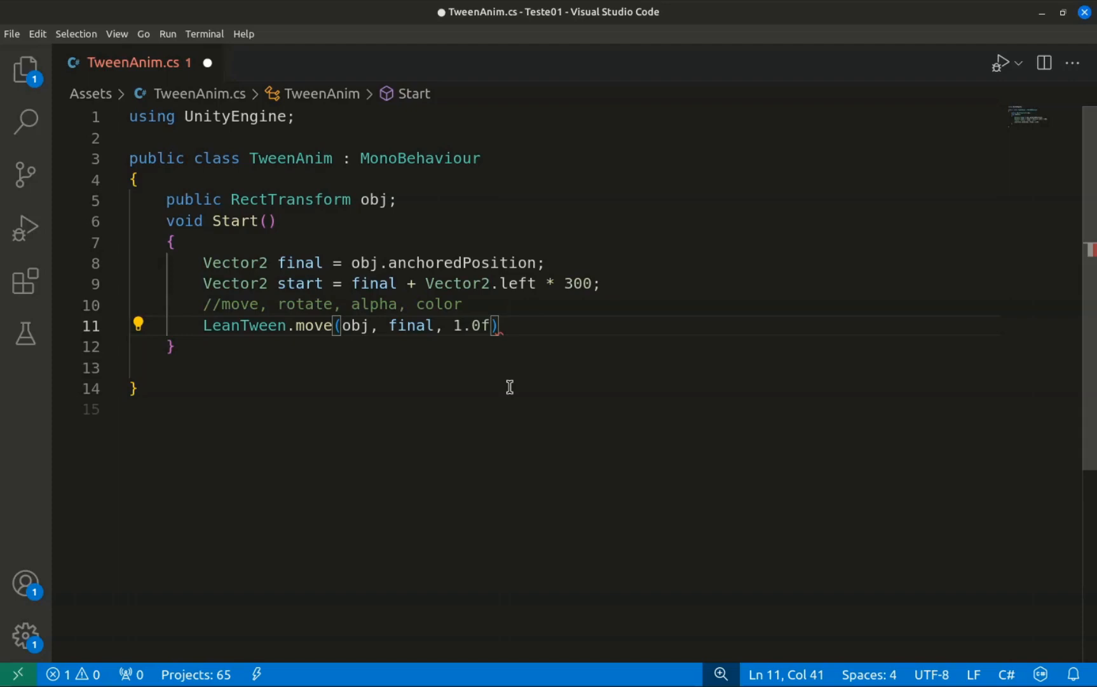
pyautogui.write(';')
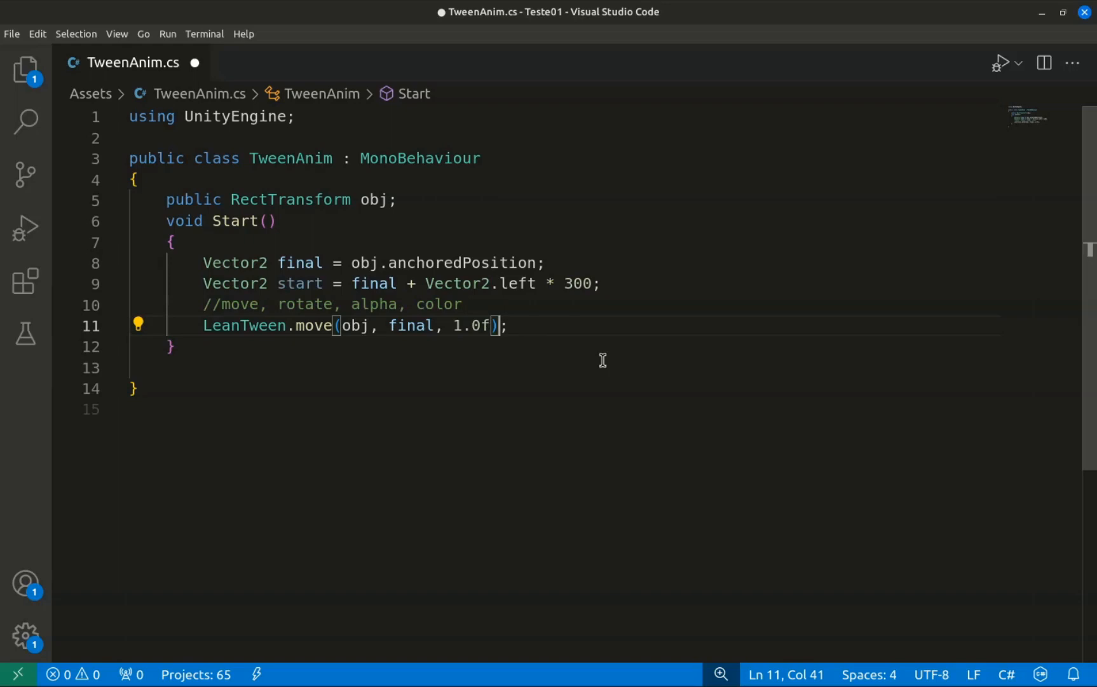
# - Chain setFrom(start) onto the LeanTween.move call and save the script
pyautogui.write('.')
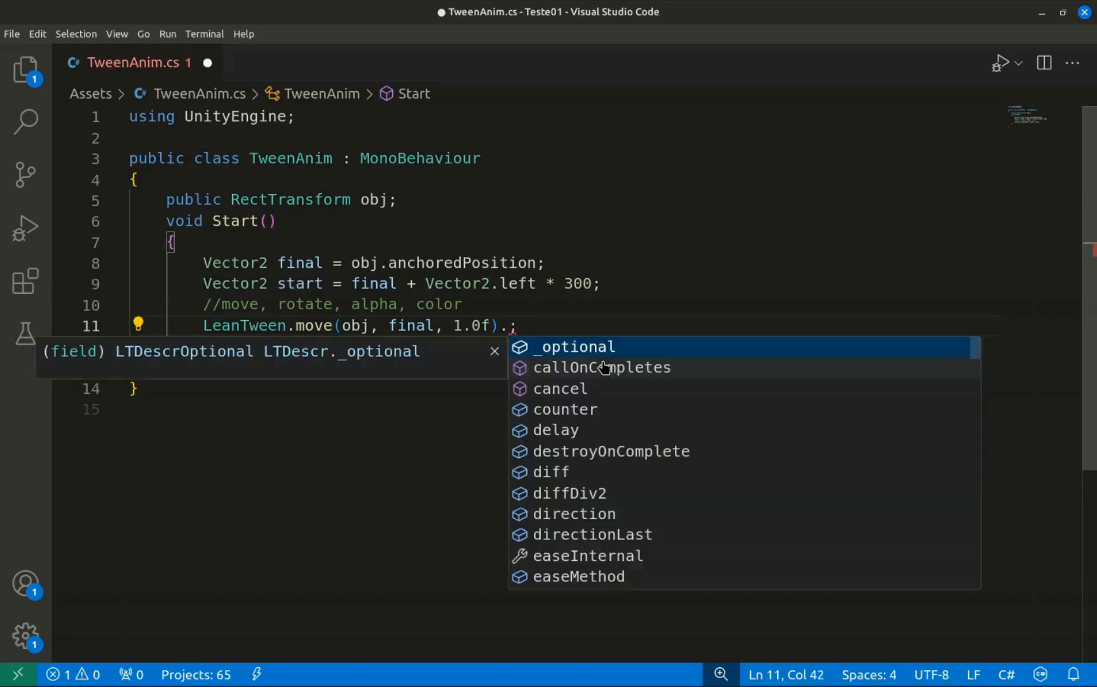
pyautogui.write('SetFrom')
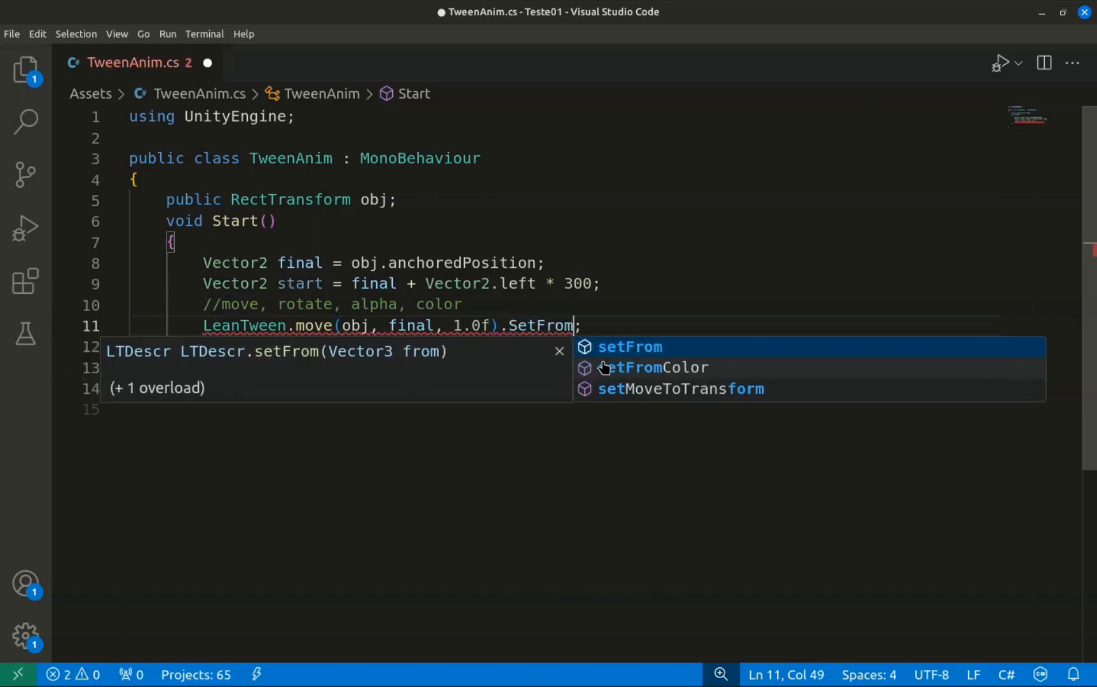
pyautogui.press('Tab')
pyautogui.write('(')
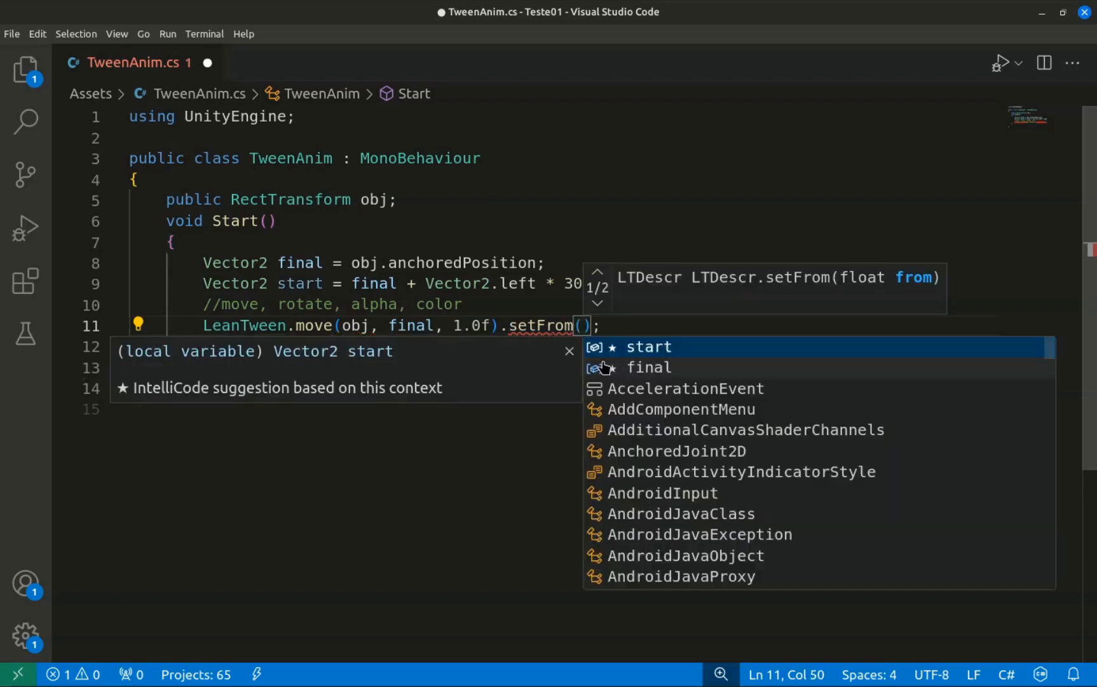
pyautogui.press('Tab')
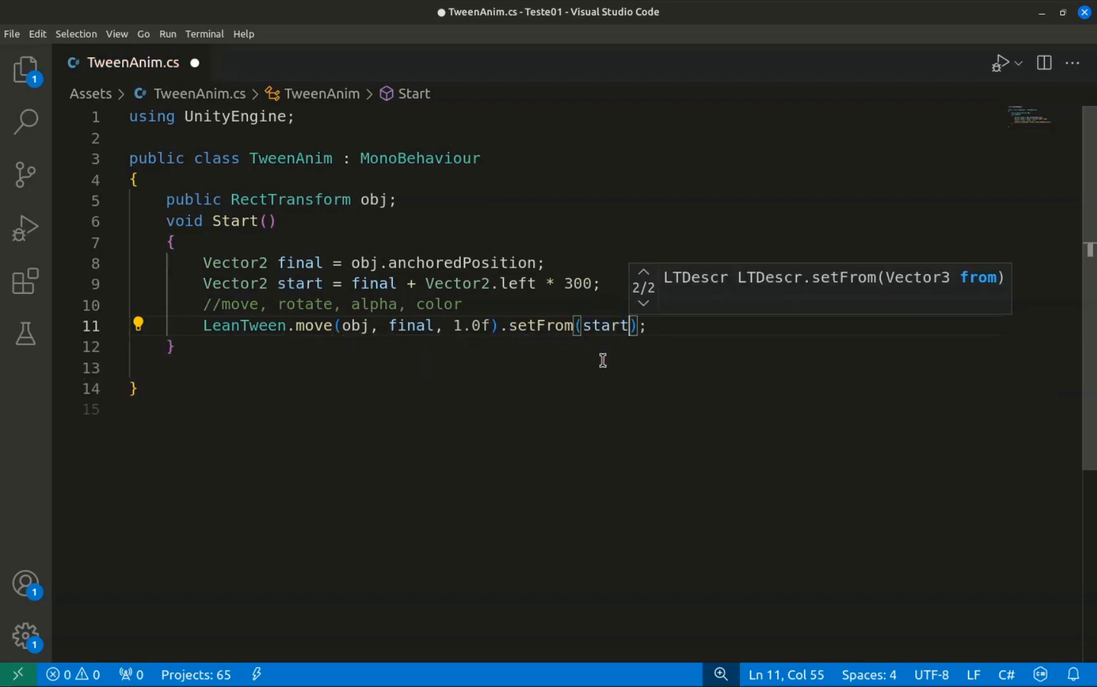
pyautogui.press('End')
pyautogui.hotkey('ctrl', 's')
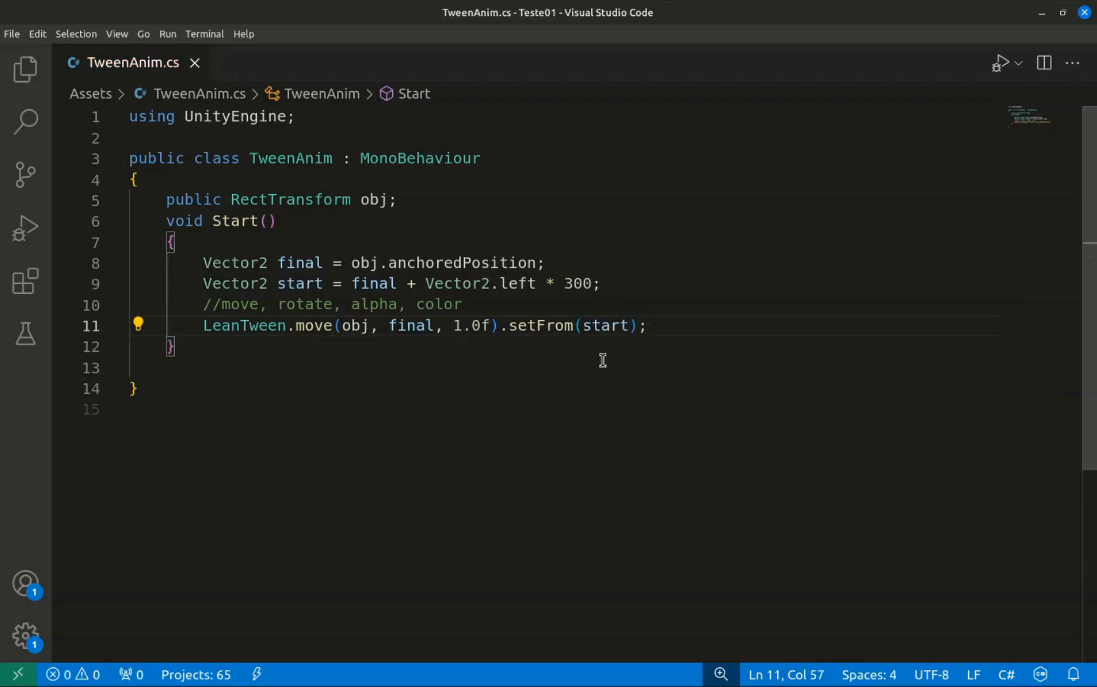
# - Switch to Unity, assign the Start button, Button (Legacy), as Obj of Menu's Tween Anim script, and run the scene briefly to test it
pyautogui.click(1042, 14)
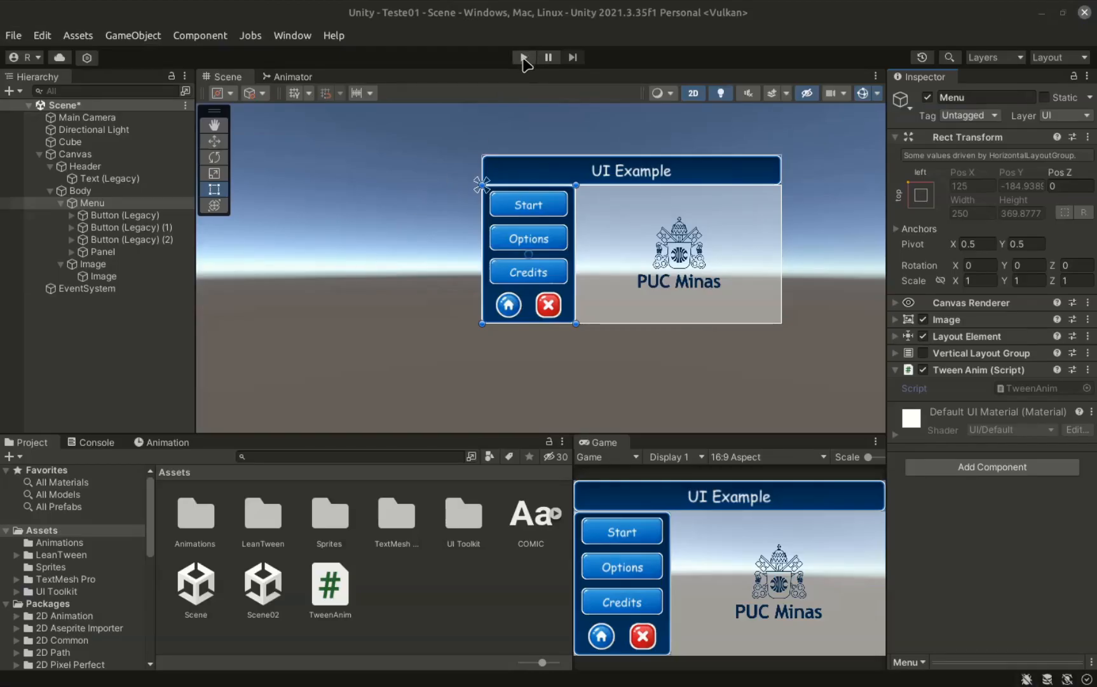
pyautogui.click(959, 559)
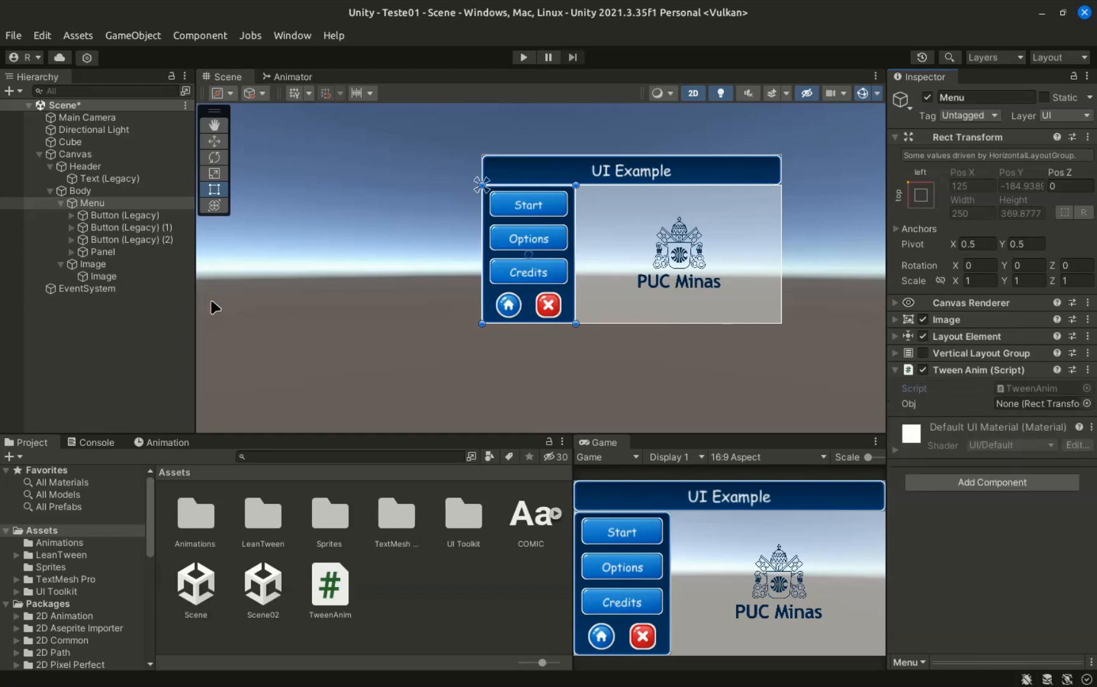
pyautogui.moveTo(92, 203); pyautogui.dragTo(1033, 402)
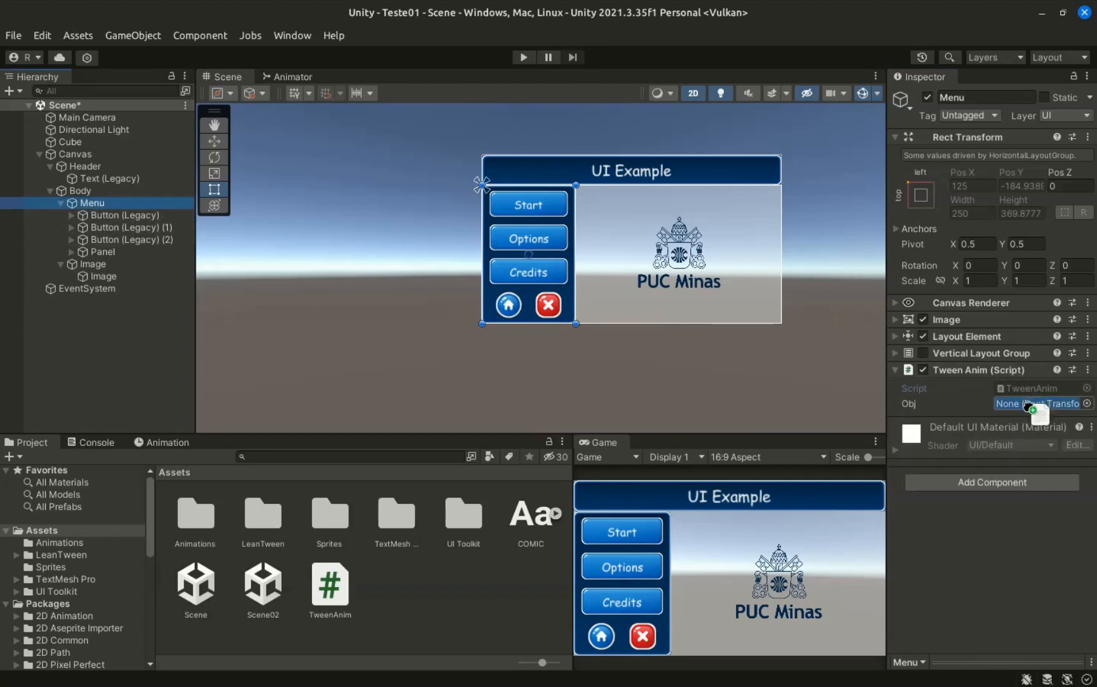
pyautogui.click(524, 57)
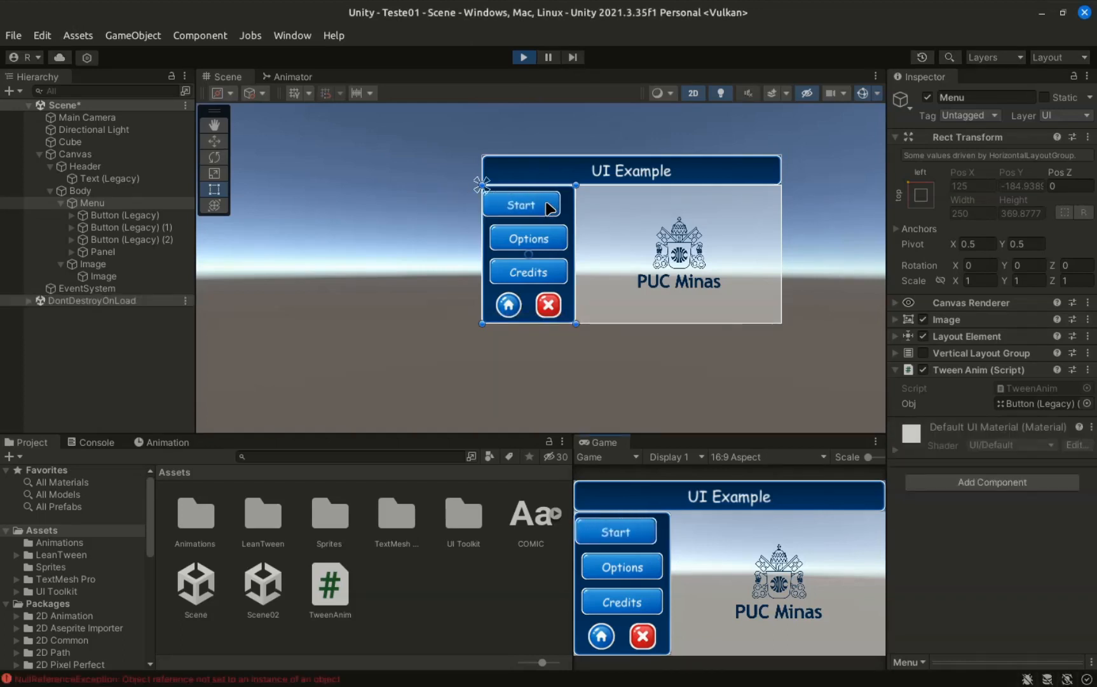
pyautogui.click(525, 58)
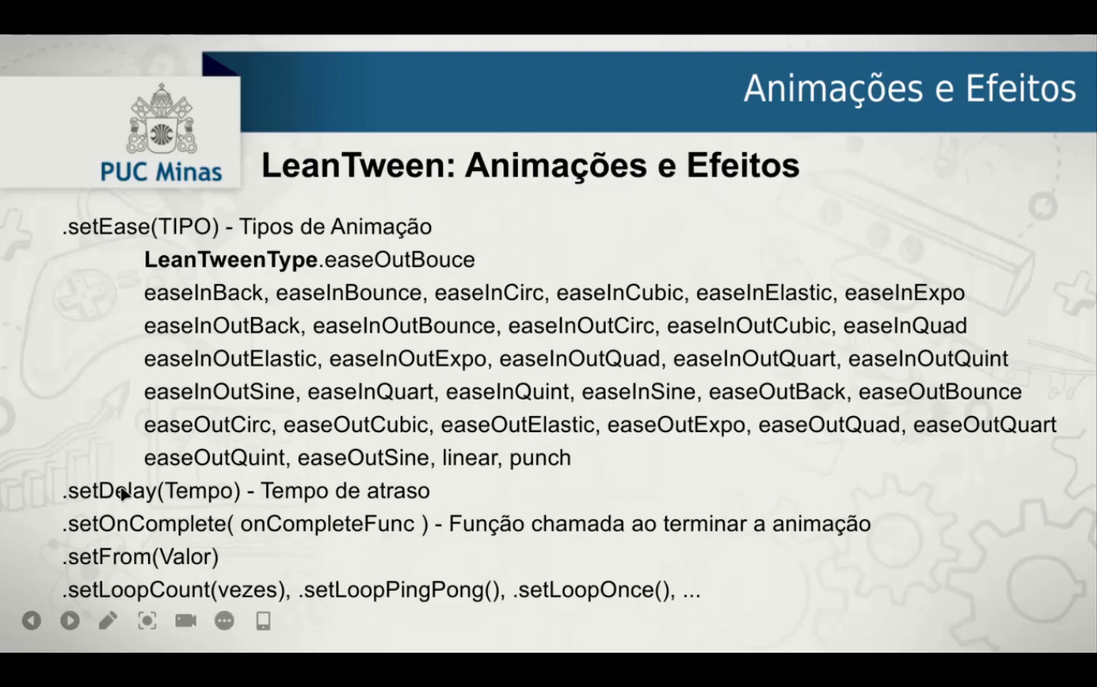
pyautogui.press('Left')
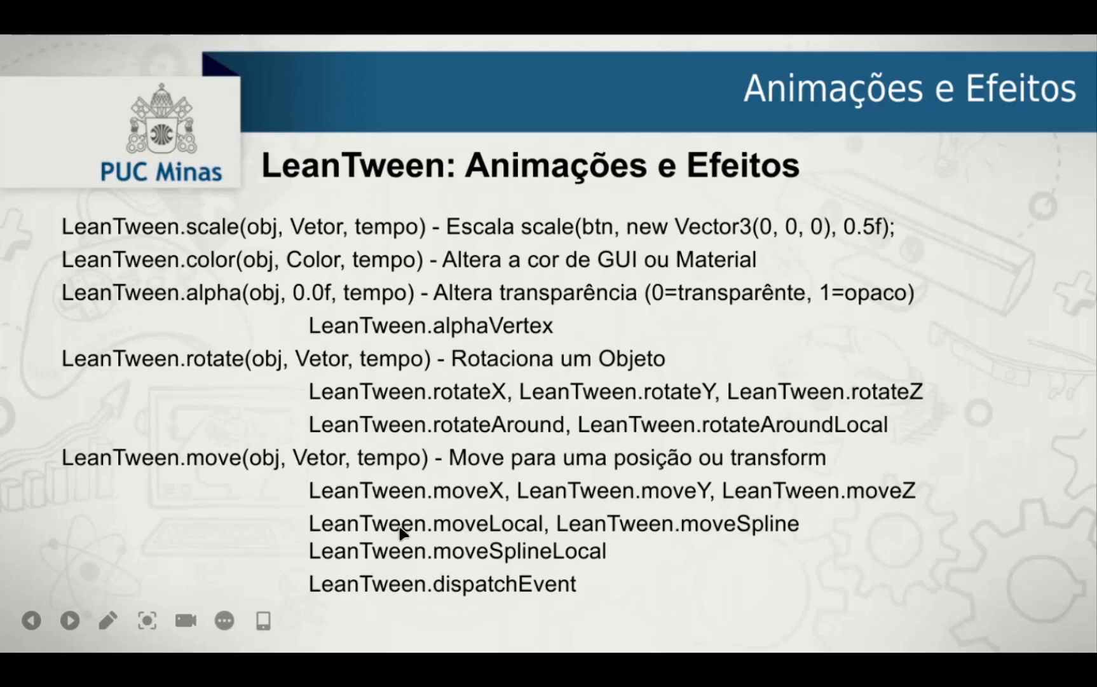
pyautogui.press('Right')
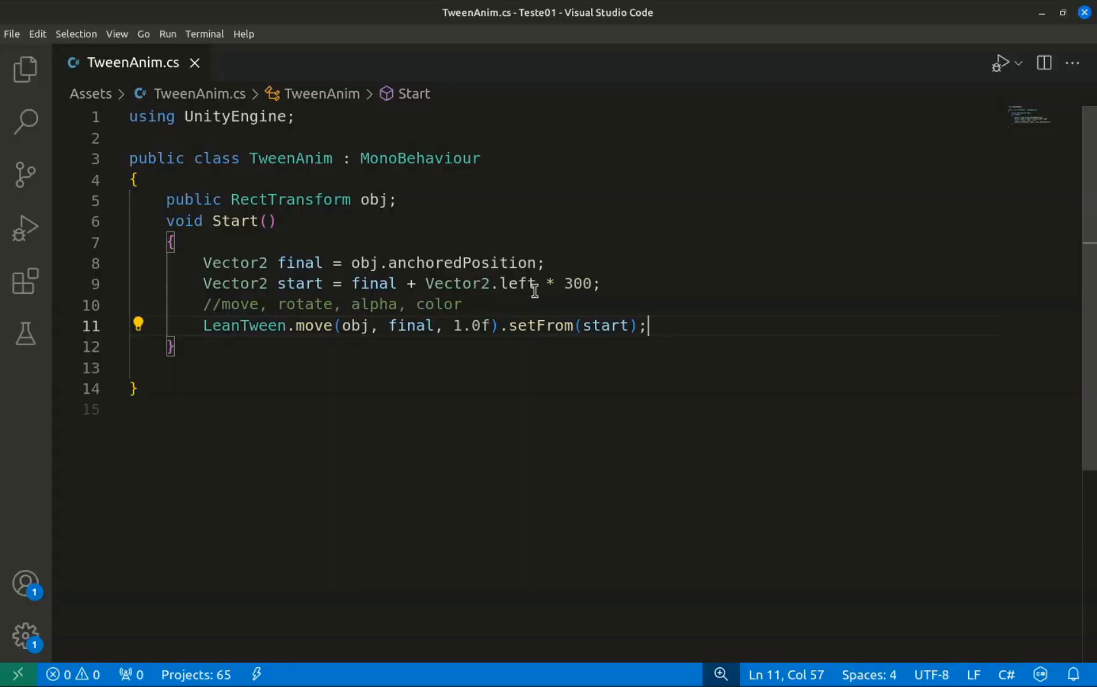
# - In the TweenAnim script in Visual Studio Code, chain setDelay(3.0f) after setFrom(start) and save the file
pyautogui.click(637, 324)
pyautogui.write('.Set')
pyautogui.press('BackSpace')
pyautogui.press('BackSpace')
pyautogui.press('BackSpace')
pyautogui.write('setDelay')
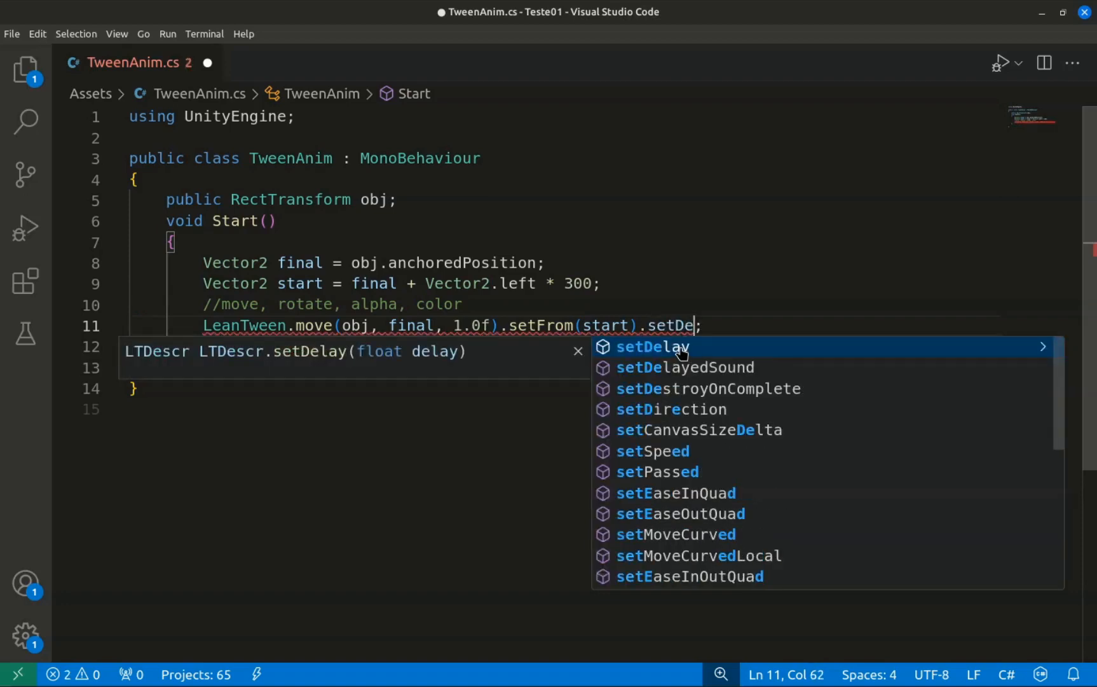
pyautogui.write('(3.0f')
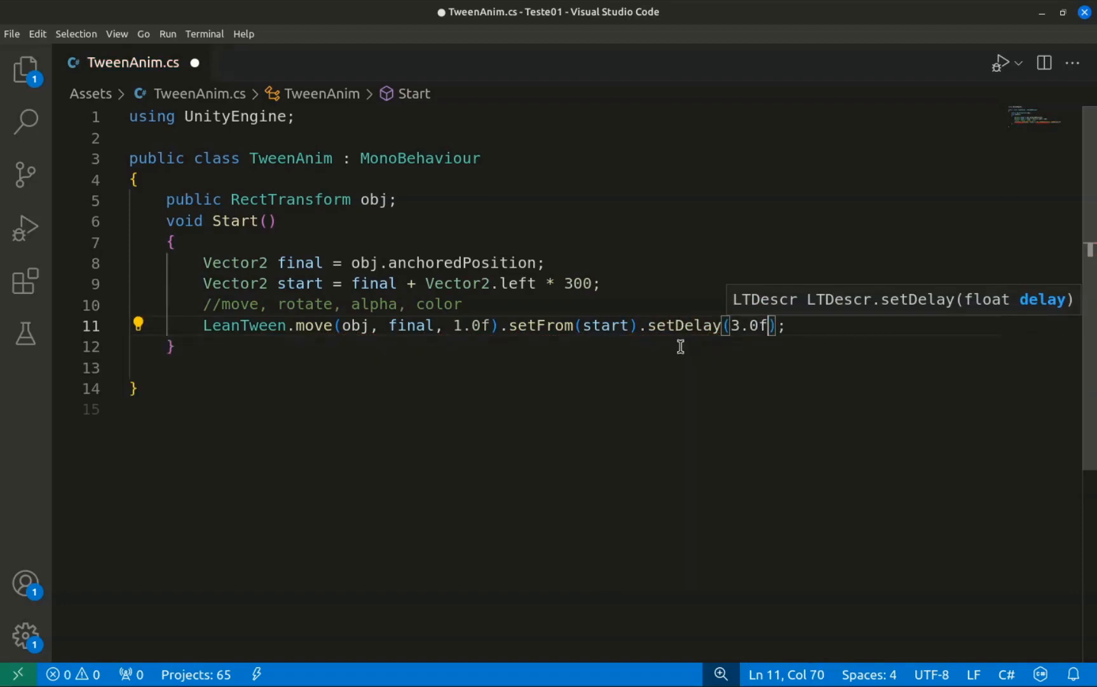
pyautogui.press('End')
pyautogui.hotkey('ctrl', 's')
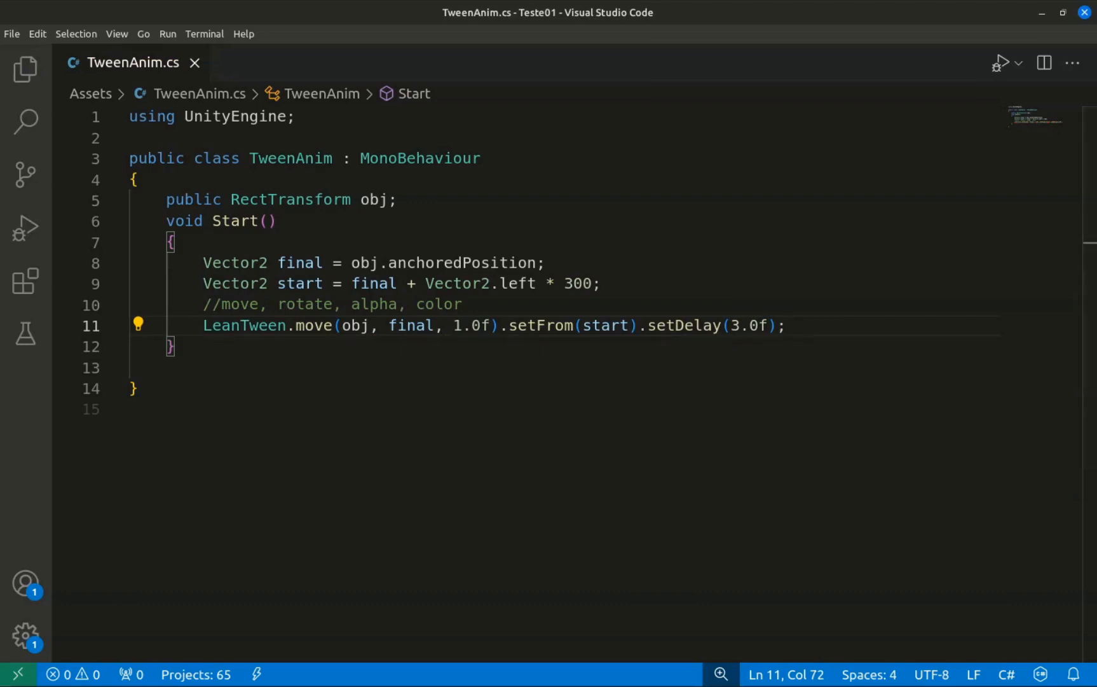
# - Switch to Unity and run the scene twice to check the Start button's delayed movement, stopping play mode each time
pyautogui.hotkey('alt', 'Tab')
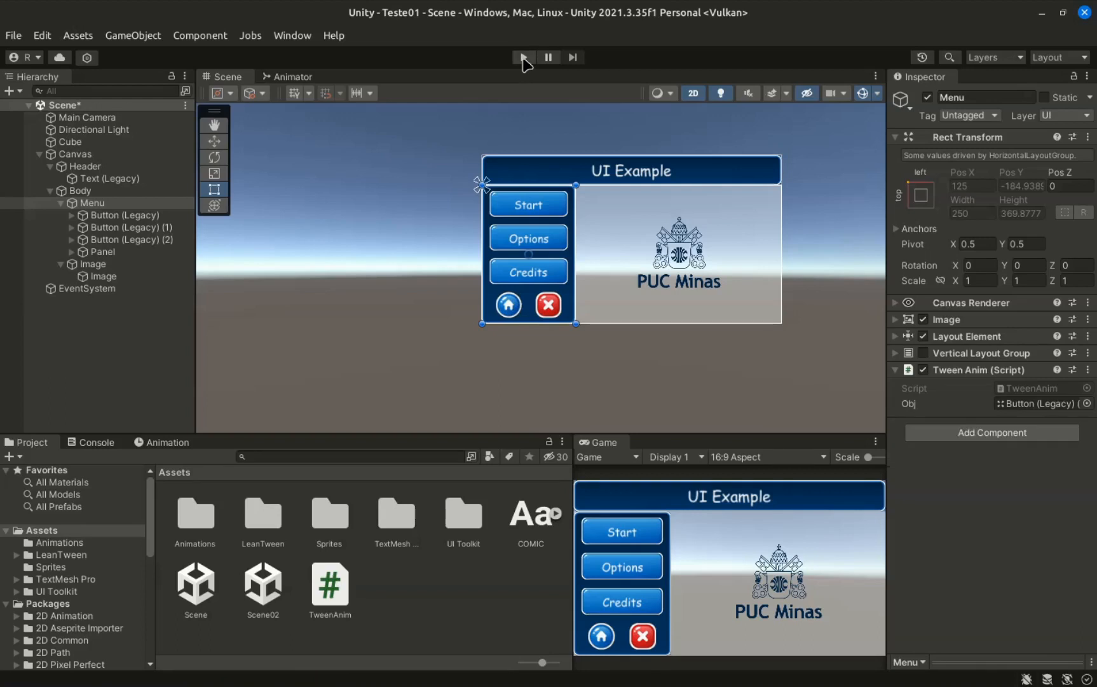
pyautogui.click(523, 58)
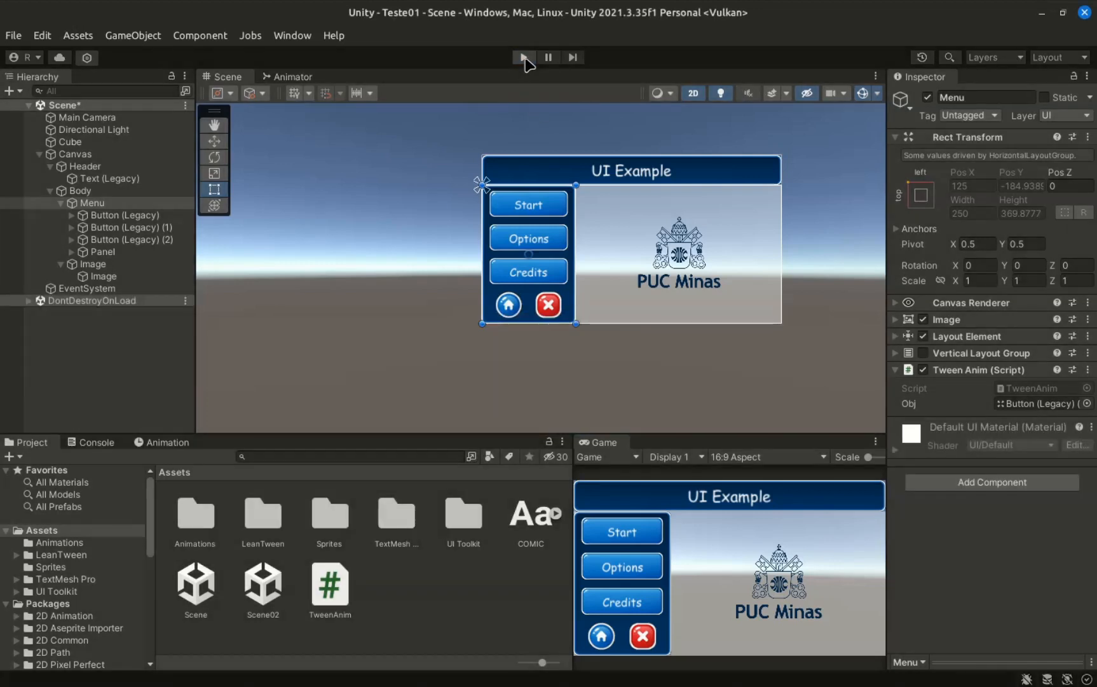
pyautogui.click(524, 57)
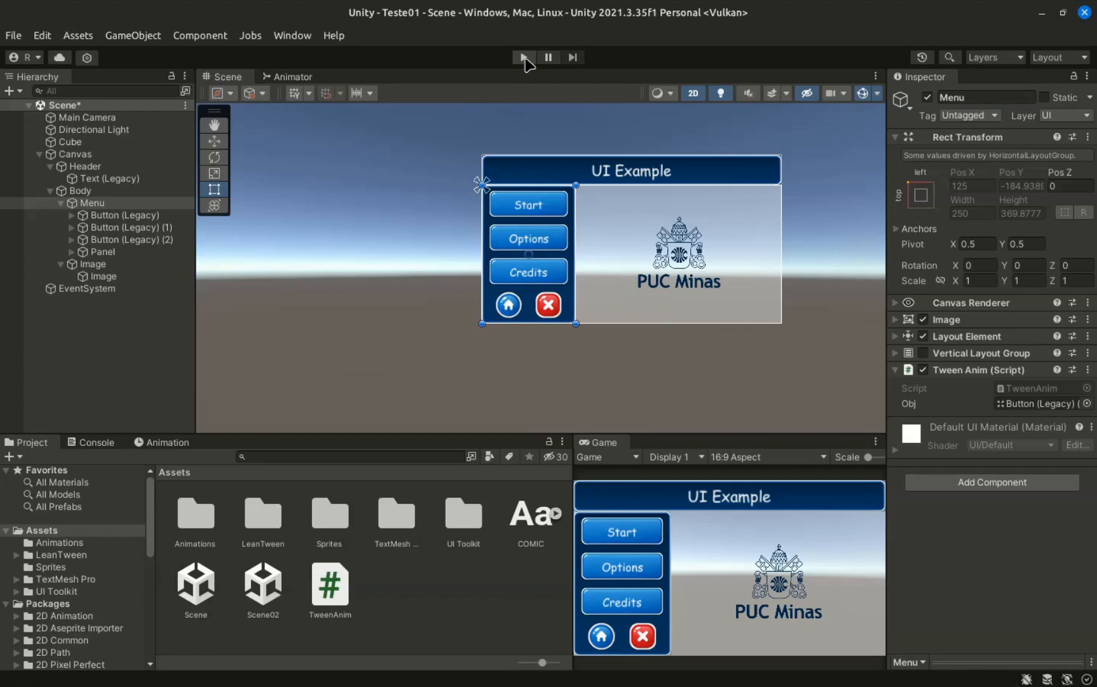
pyautogui.click(524, 58)
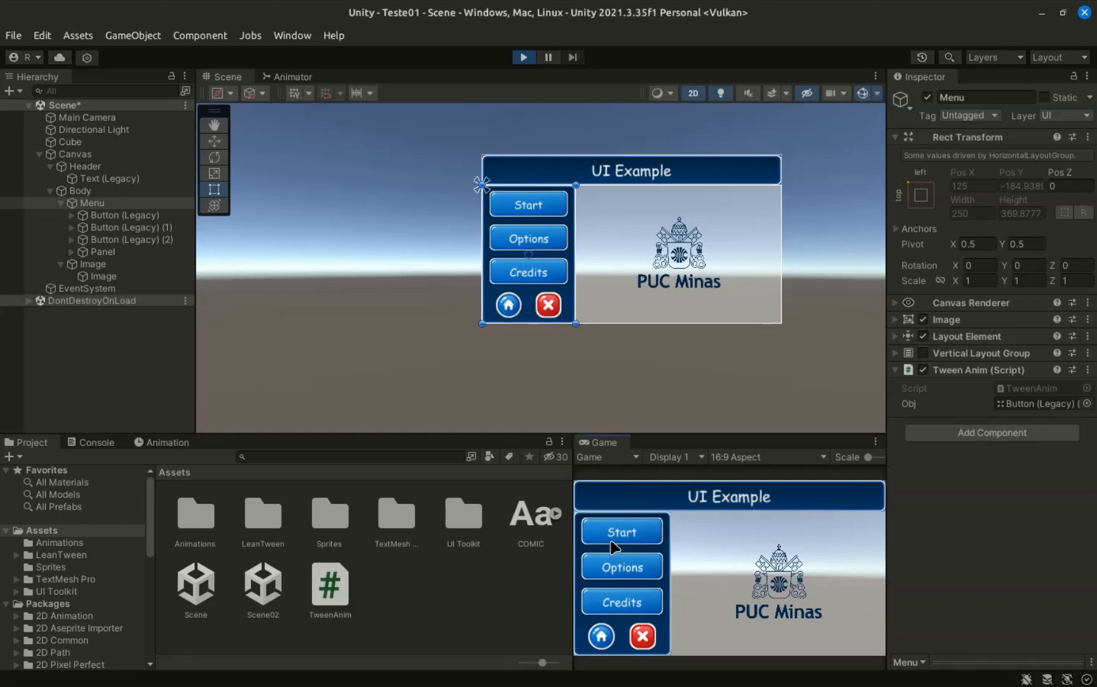
pyautogui.click(658, 542)
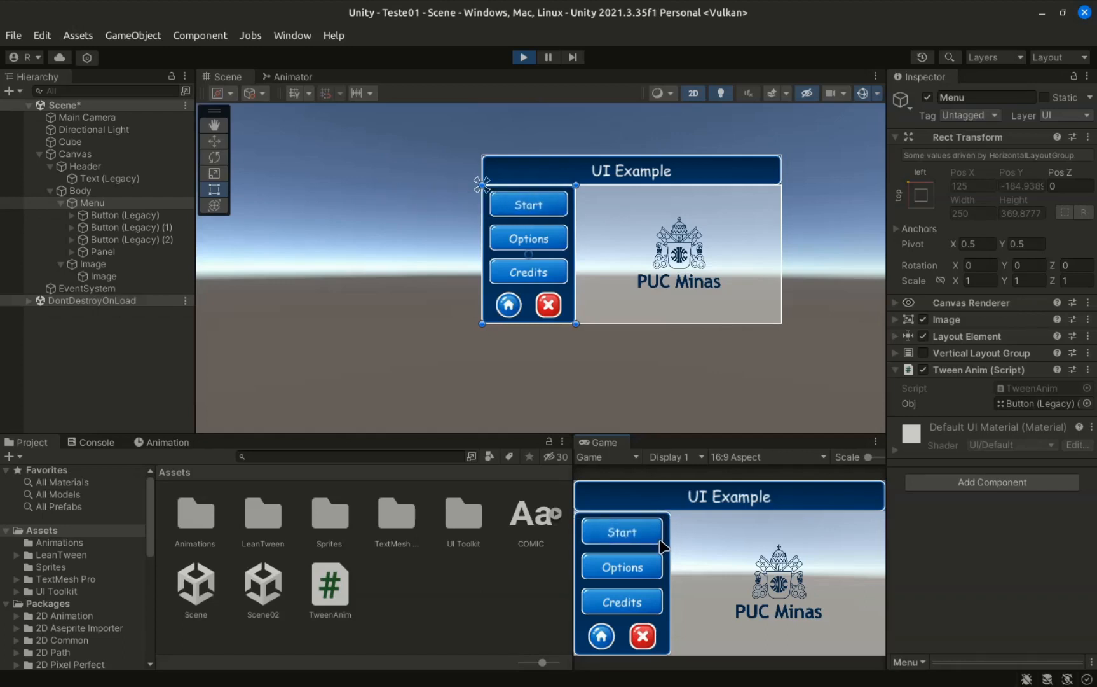
pyautogui.click(523, 57)
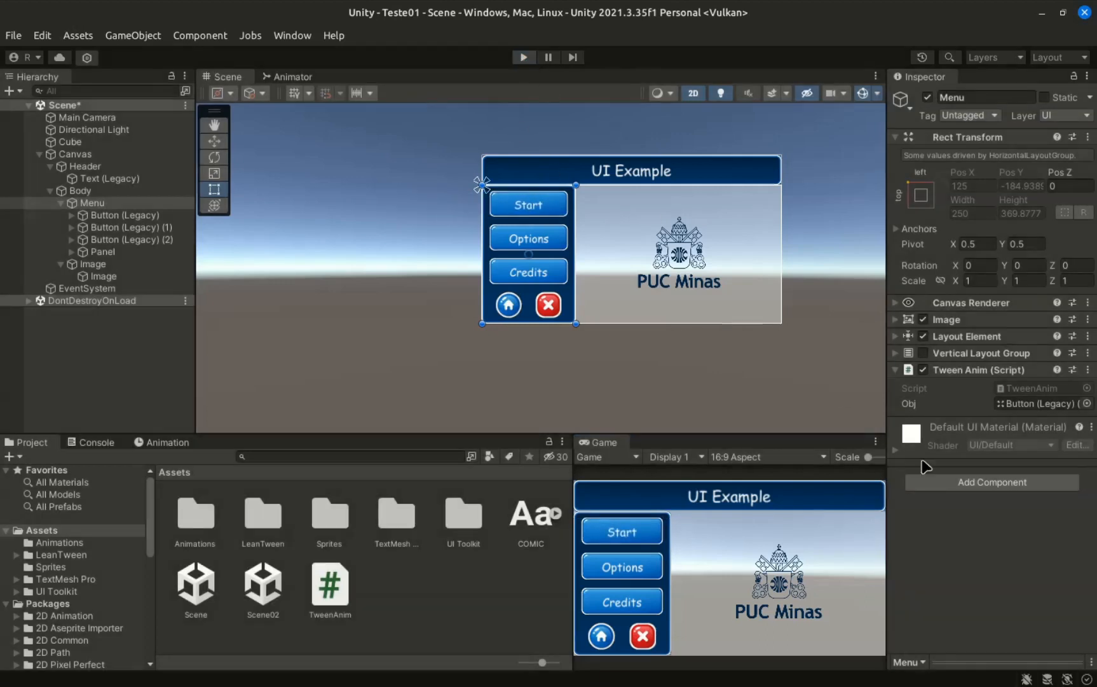
# - Switch back to Visual Studio Code and chain an empty setOnComplete() call after setDelay(3.0f), viewing its overloads
pyautogui.hotkey('alt', 'Tab')
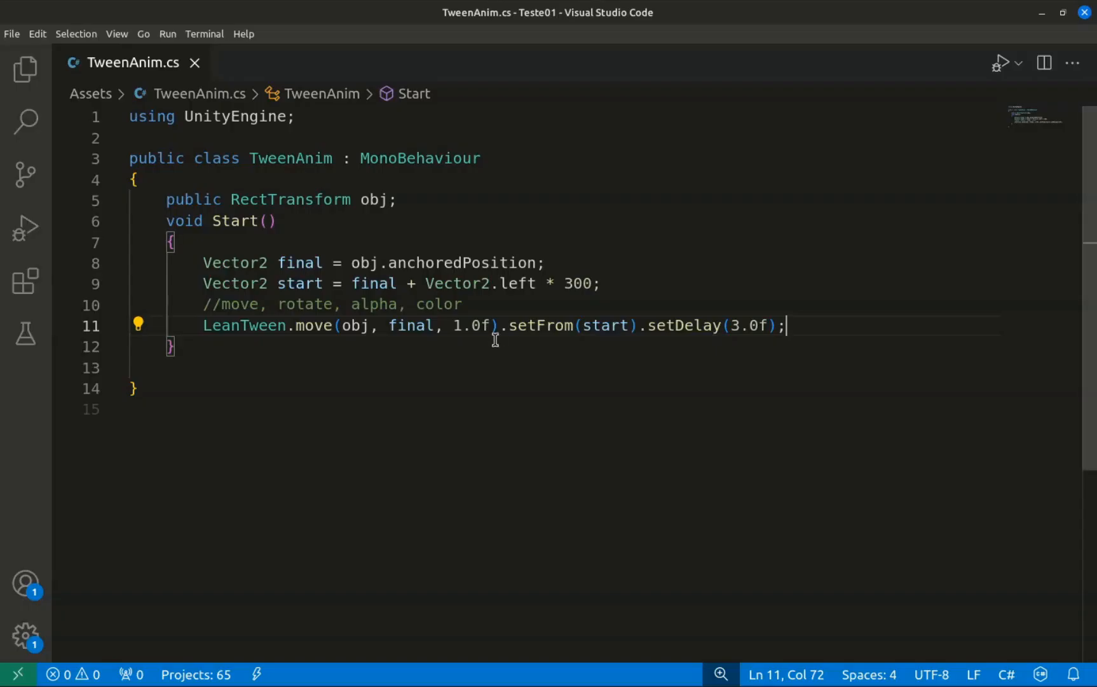
pyautogui.moveTo(526, 330)
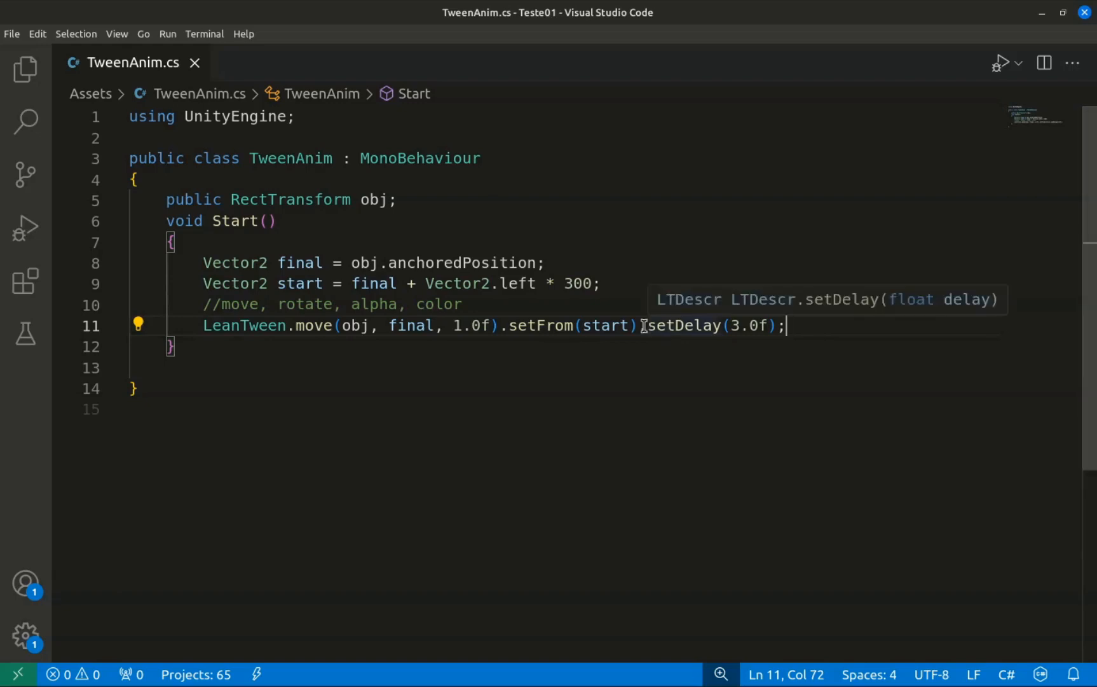
pyautogui.click(197, 346)
pyautogui.moveTo(509, 325); pyautogui.dragTo(775, 318)
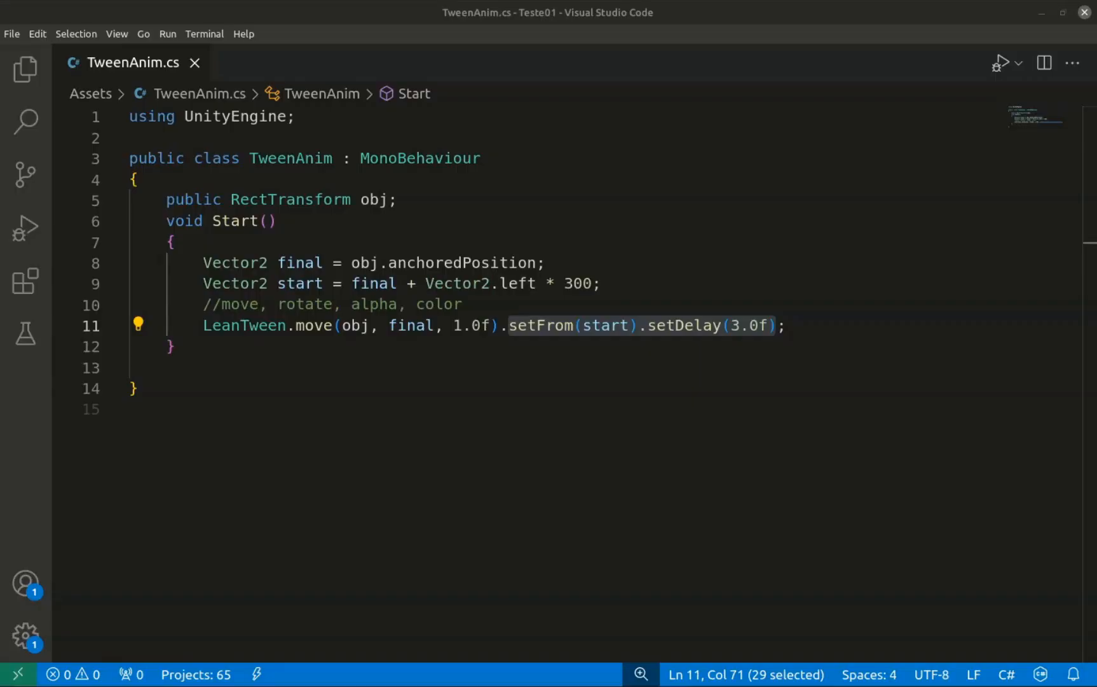
pyautogui.click(640, 323)
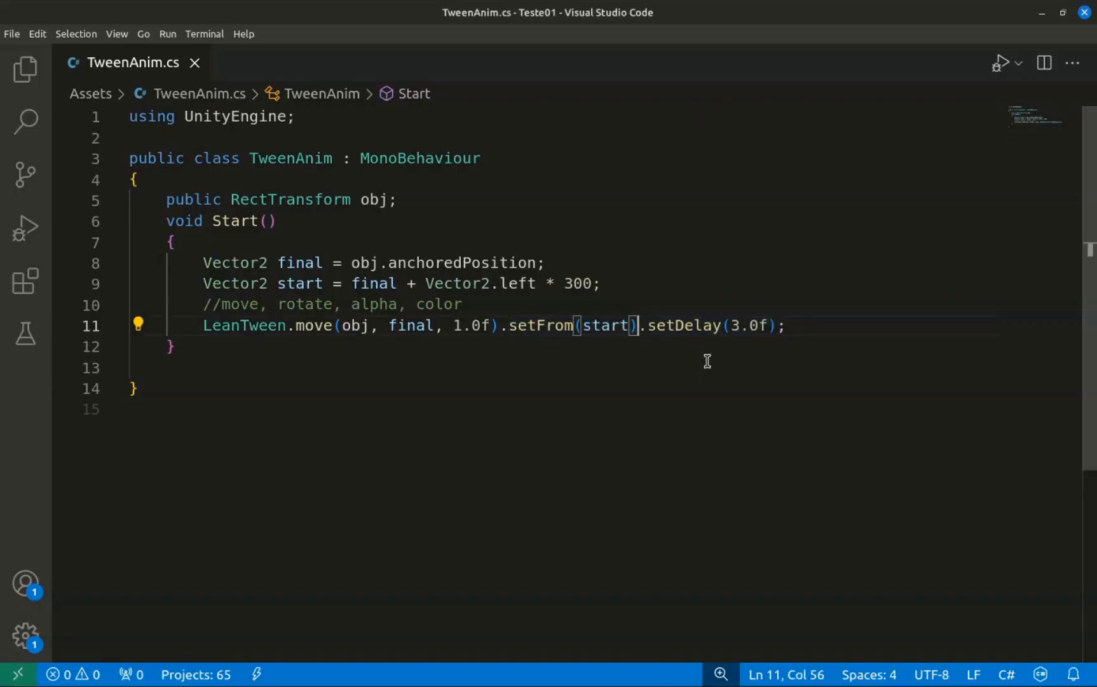
pyautogui.click(777, 324)
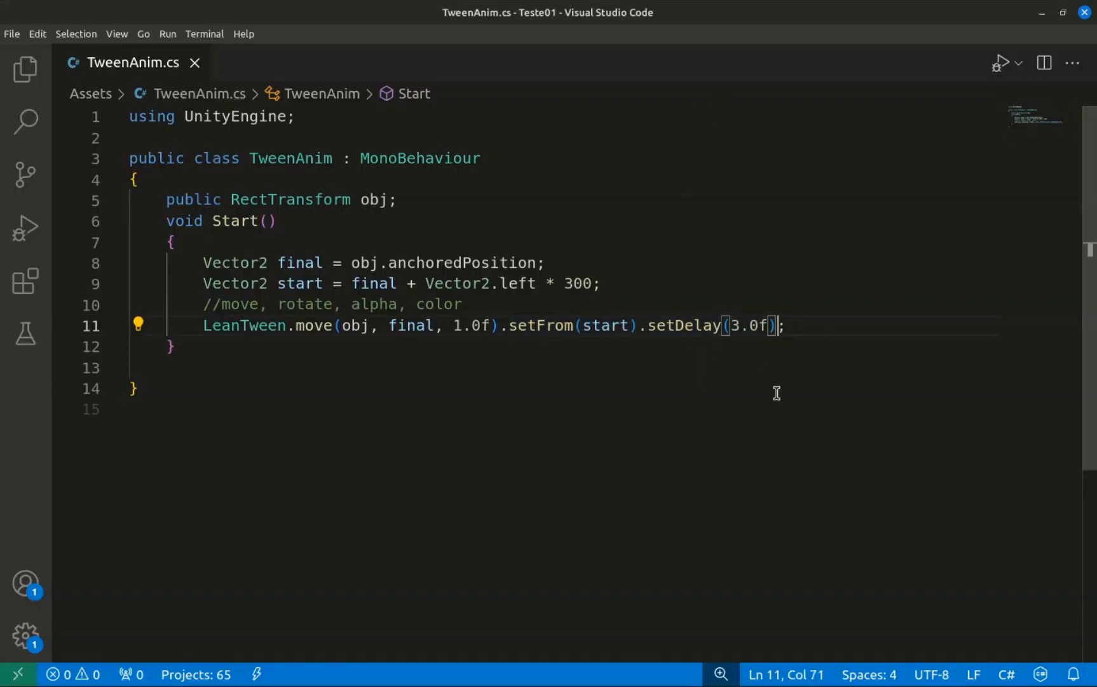
pyautogui.write('.onC')
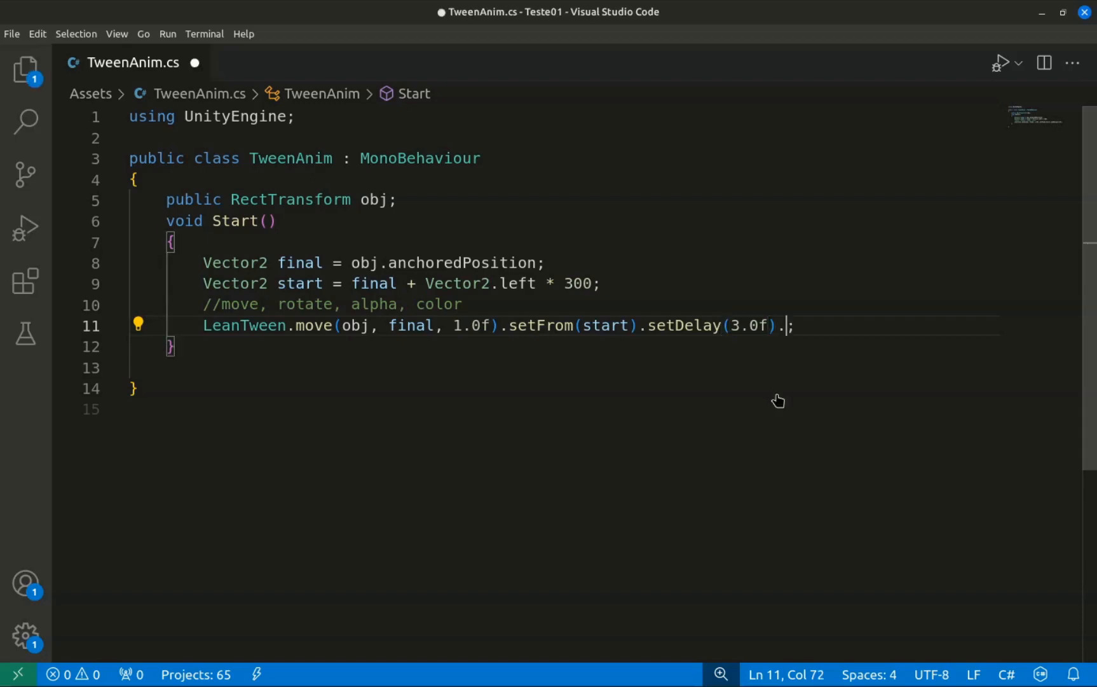
pyautogui.write('om')
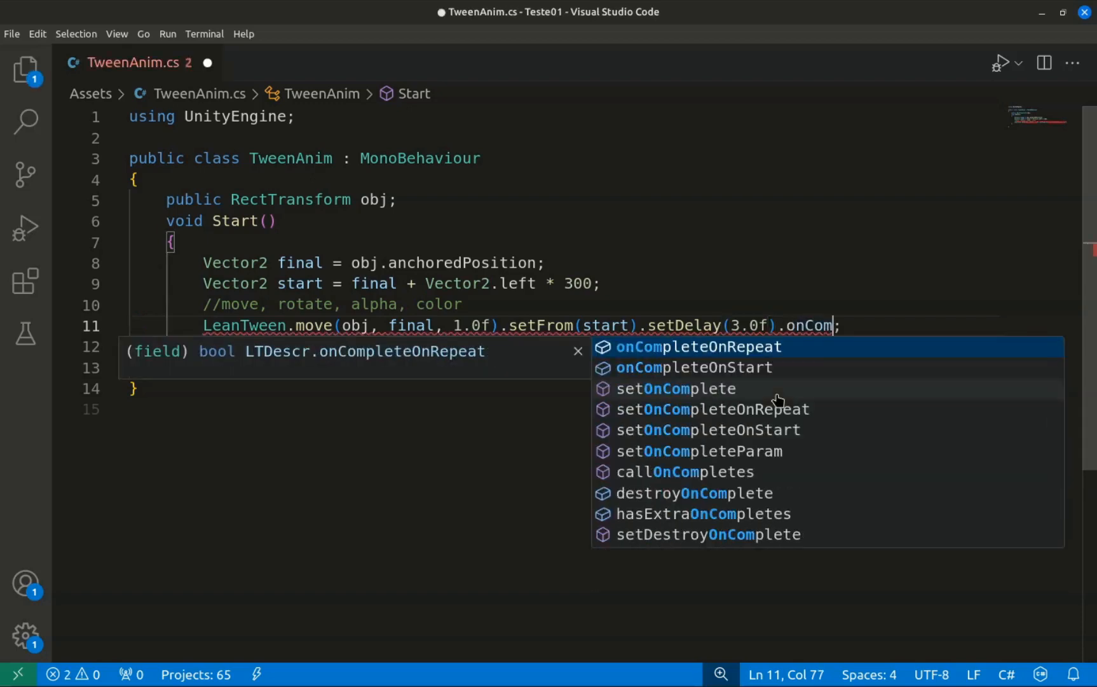
pyautogui.click(777, 390)
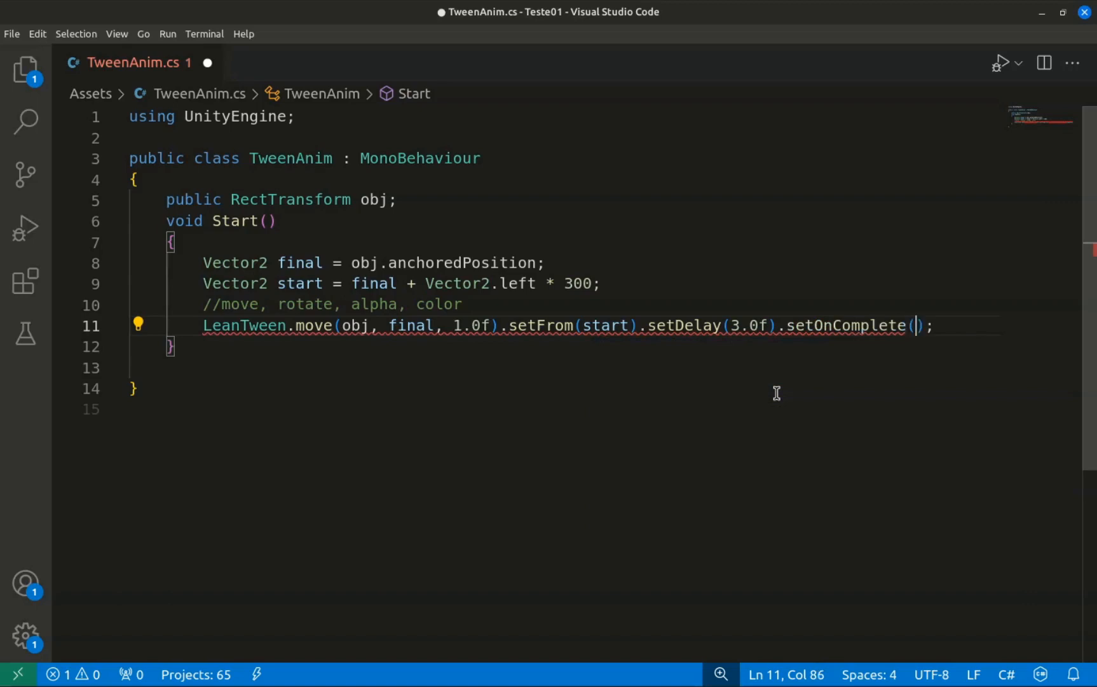
pyautogui.press('Escape')
pyautogui.press('Up')
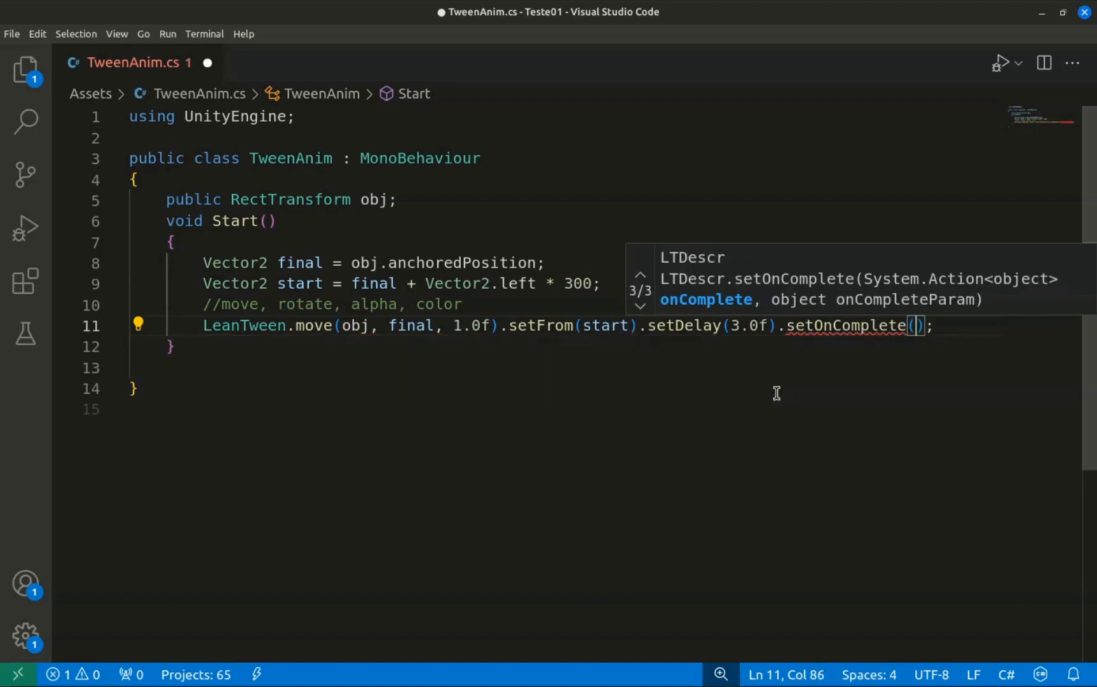
# - Add a void Metodo() method below Start containing Debug.Log("OK"); and save the script
pyautogui.click(347, 349)
pyautogui.press('Return')
pyautogui.press('Return')
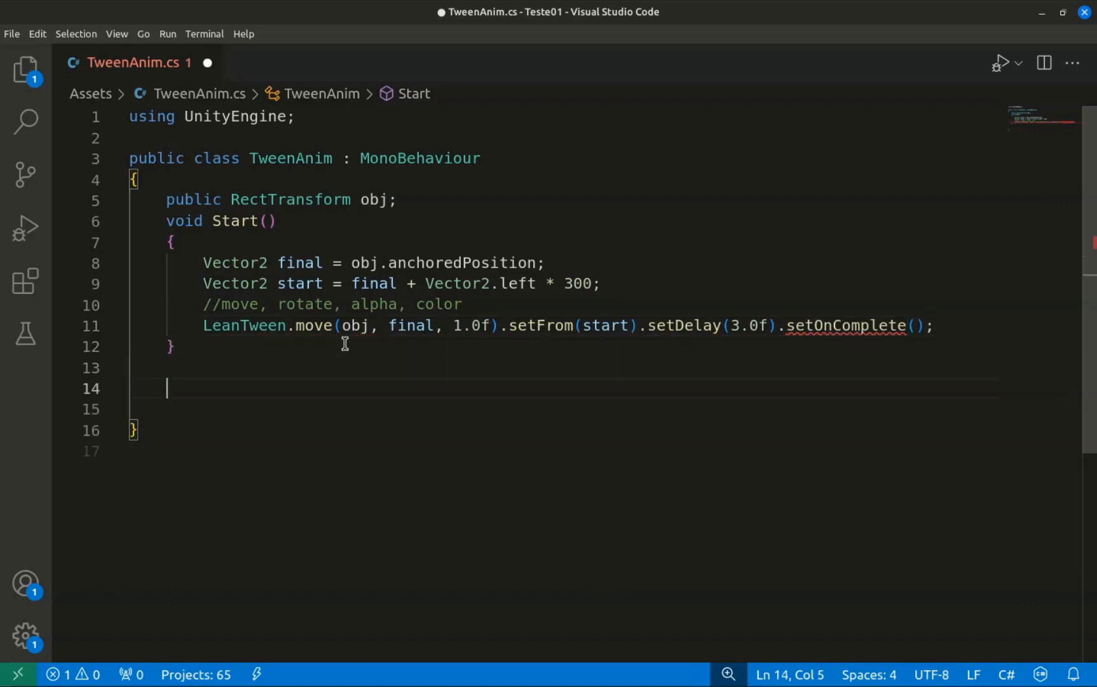
pyautogui.write('void ')
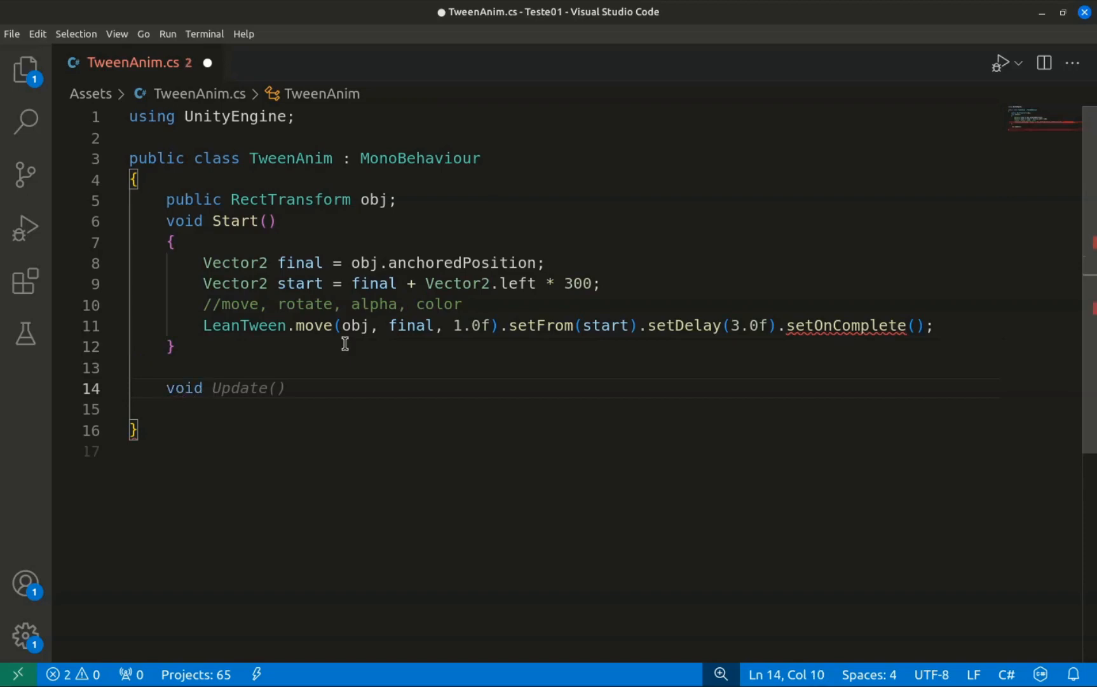
pyautogui.write('Metodo()')
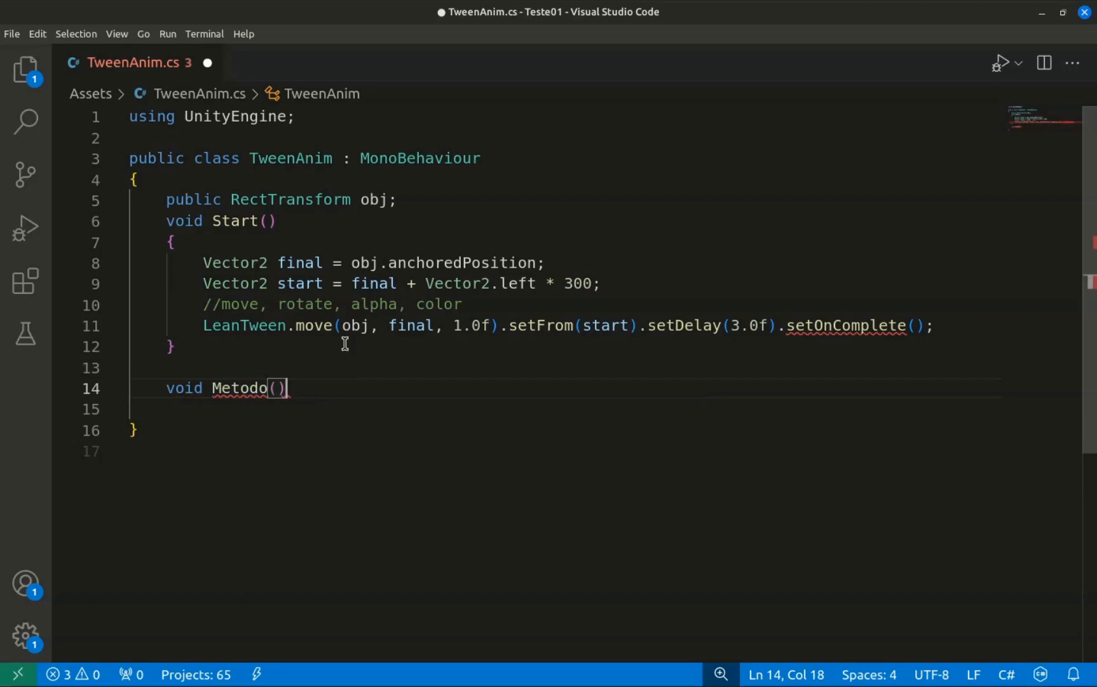
pyautogui.write('{')
pyautogui.press('Return')
pyautogui.write('Debug')
pyautogui.press('Escape')
pyautogui.write('.Log("OK");')
pyautogui.hotkey('ctrl', 's')
# - Copy the Debug.Log line from Metodo to the beginning of Start and change its text to "Start"
pyautogui.moveTo(353, 408); pyautogui.dragTo(200, 404)
pyautogui.hotkey('ctrl', 'c')
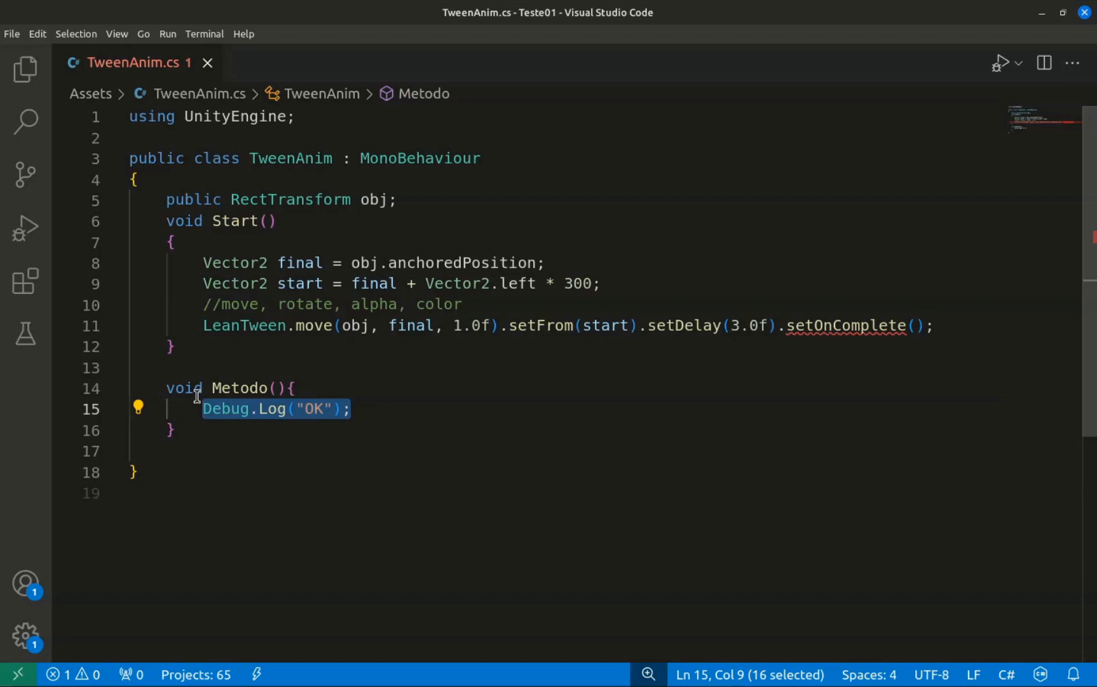
pyautogui.click(272, 245)
pyautogui.press('Return')
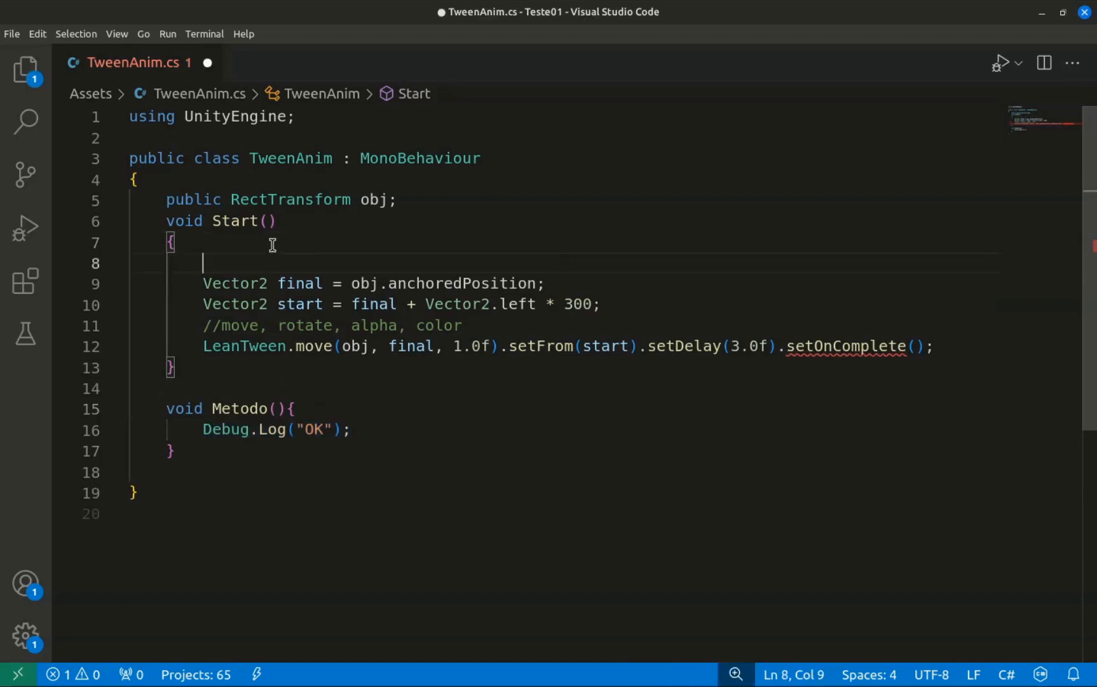
pyautogui.hotkey('ctrl', 'v')
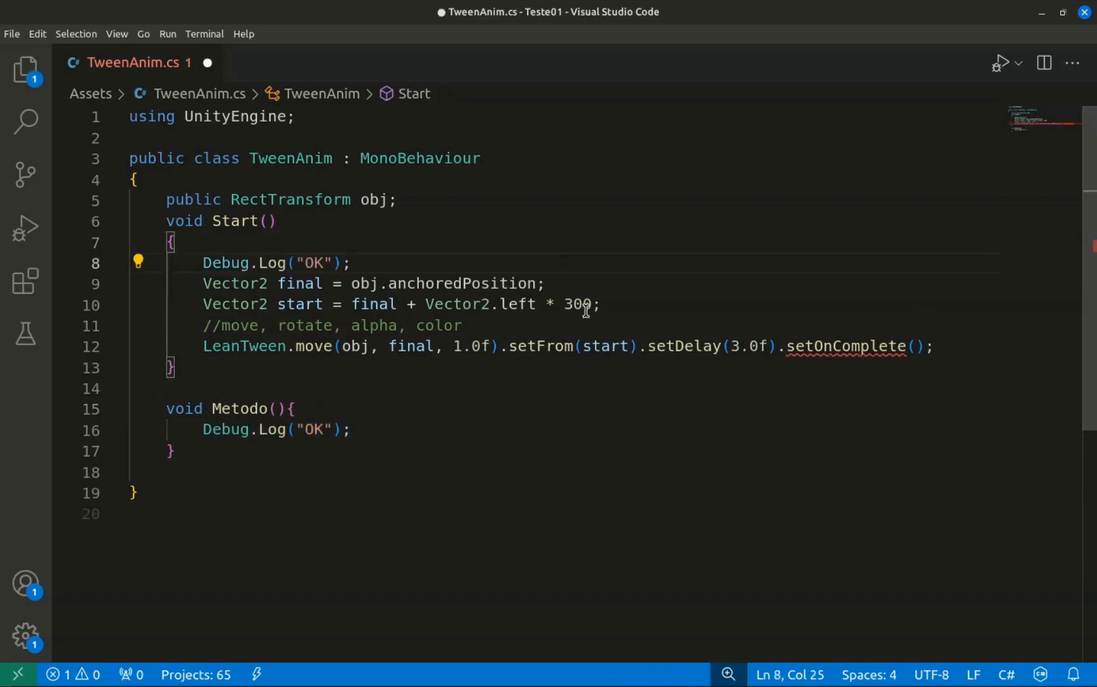
pyautogui.doubleClick(321, 261)
pyautogui.press('BackSpace')
pyautogui.write('Sa')
pyautogui.press('BackSpace')
pyautogui.write('tart')
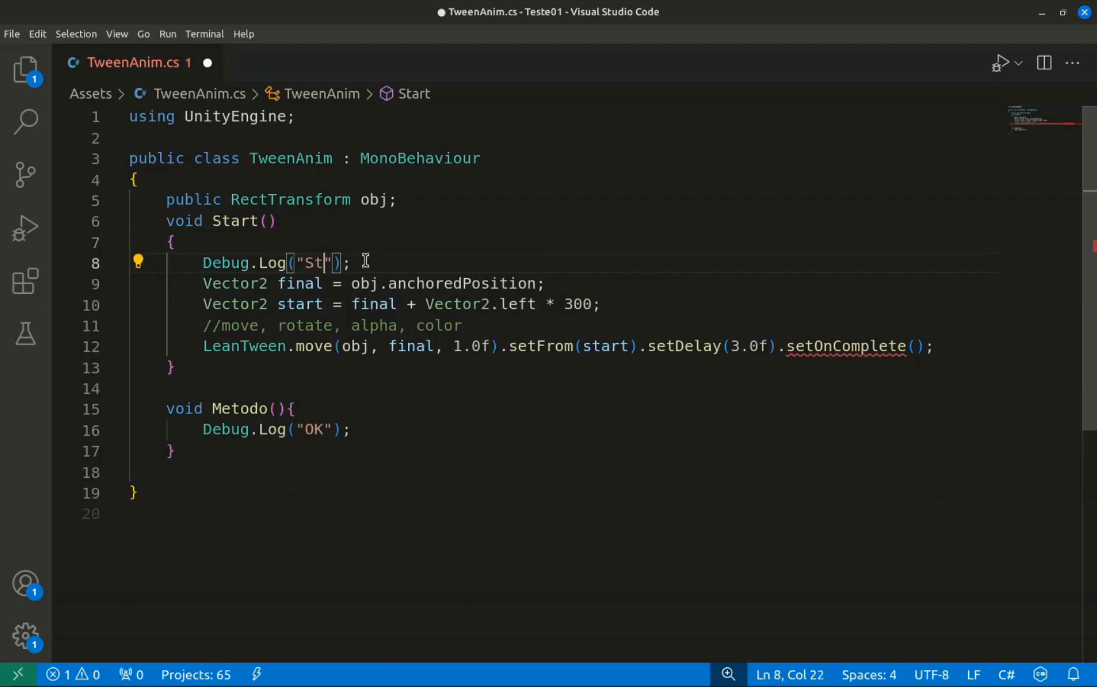
# - Pass Metodo as the argument of setOnComplete in the LeanTween.move line and save the script
pyautogui.click(769, 346)
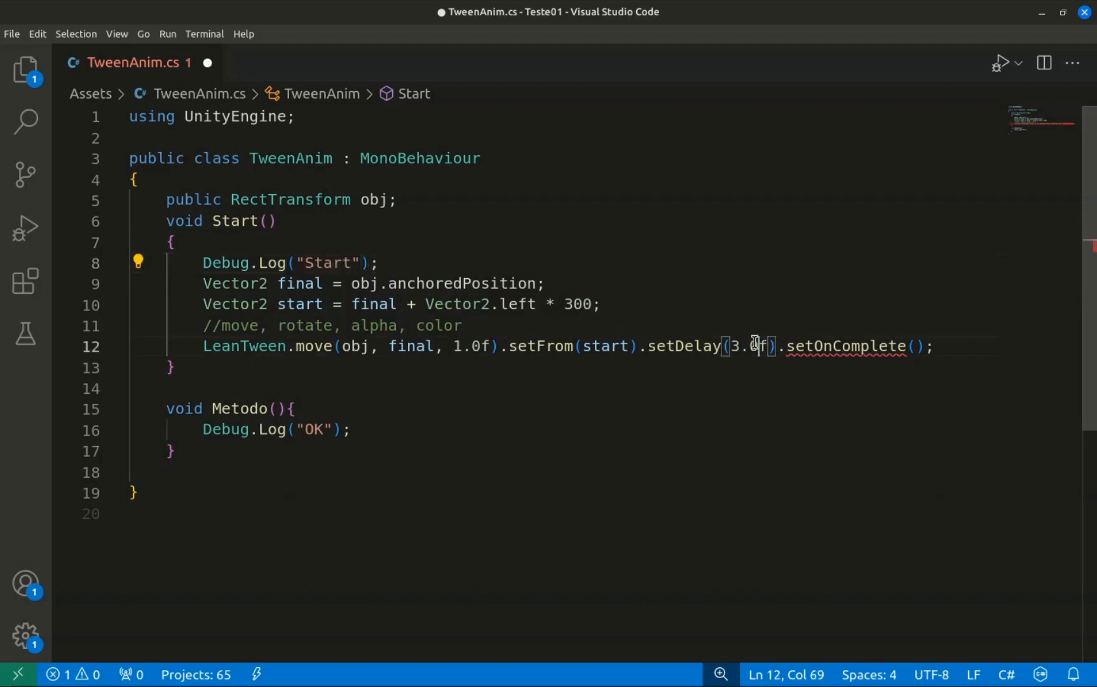
pyautogui.press('Right')
pyautogui.press('Right')
pyautogui.press('Right')
pyautogui.press('Right')
pyautogui.press('Right')
pyautogui.press('Right')
pyautogui.press('Right')
pyautogui.press('Right')
pyautogui.press('Right')
pyautogui.press('Right')
pyautogui.press('Right')
pyautogui.press('Right')
pyautogui.press('Right')
pyautogui.press('Right')
pyautogui.press('Right')
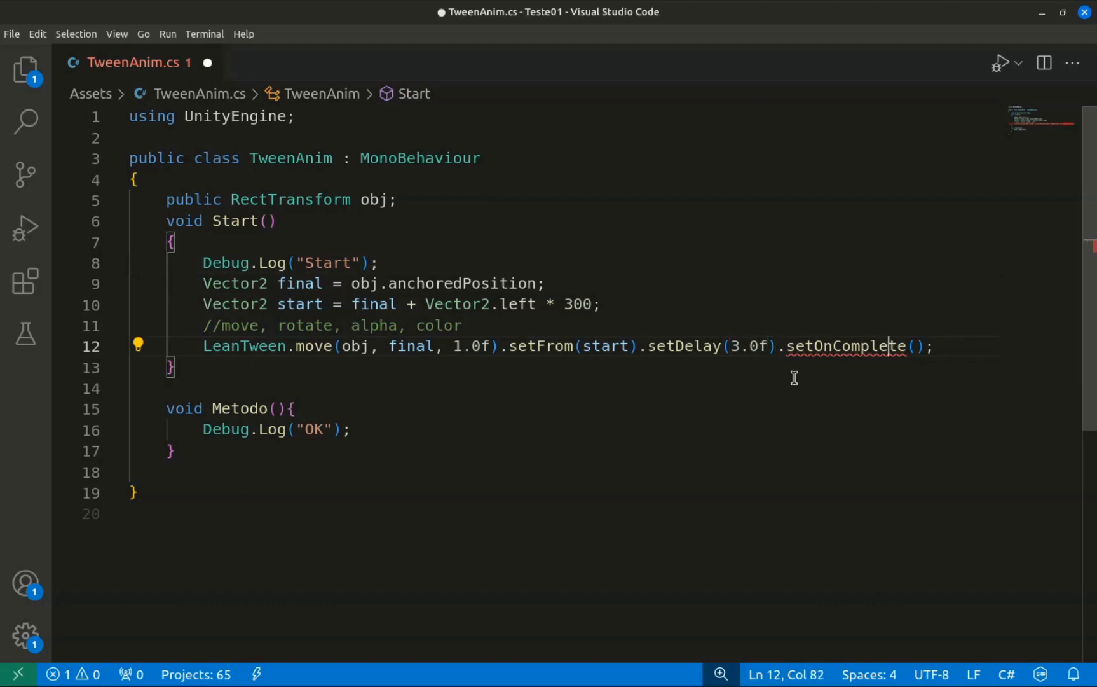
pyautogui.write('Metodo')
pyautogui.press('Up')
pyautogui.hotkey('ctrl', 's')
pyautogui.click(754, 299)
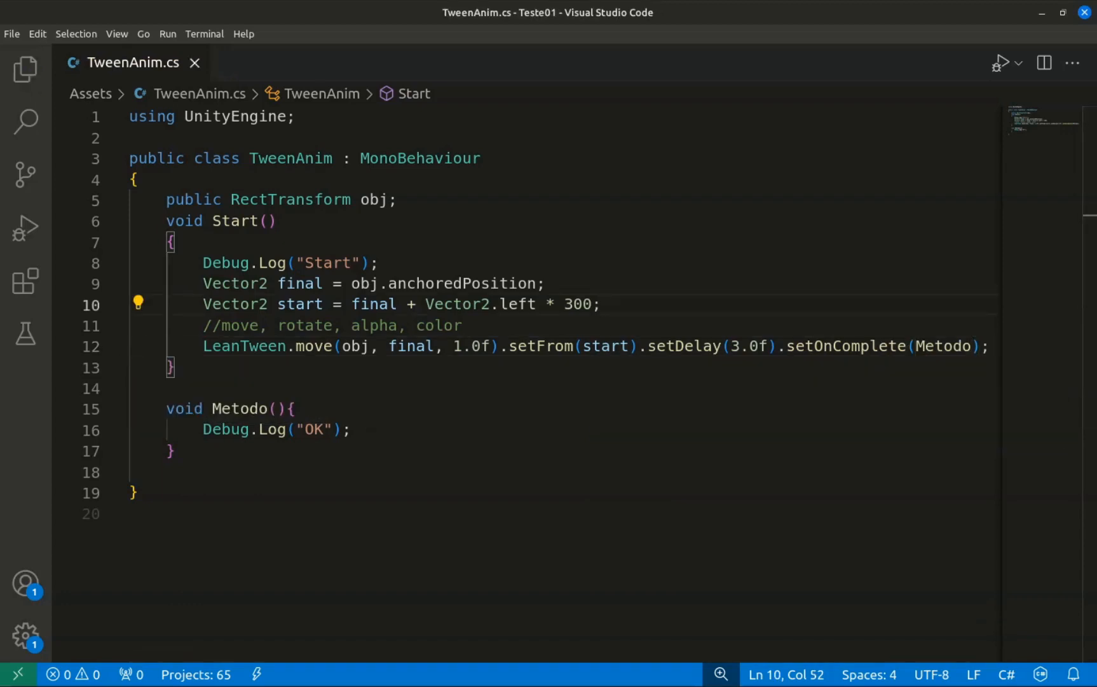
# - Switch to Unity, show the Console, run the scene to check the log messages around the Start button's movement, and stop play mode
pyautogui.hotkey('alt', 'Tab')
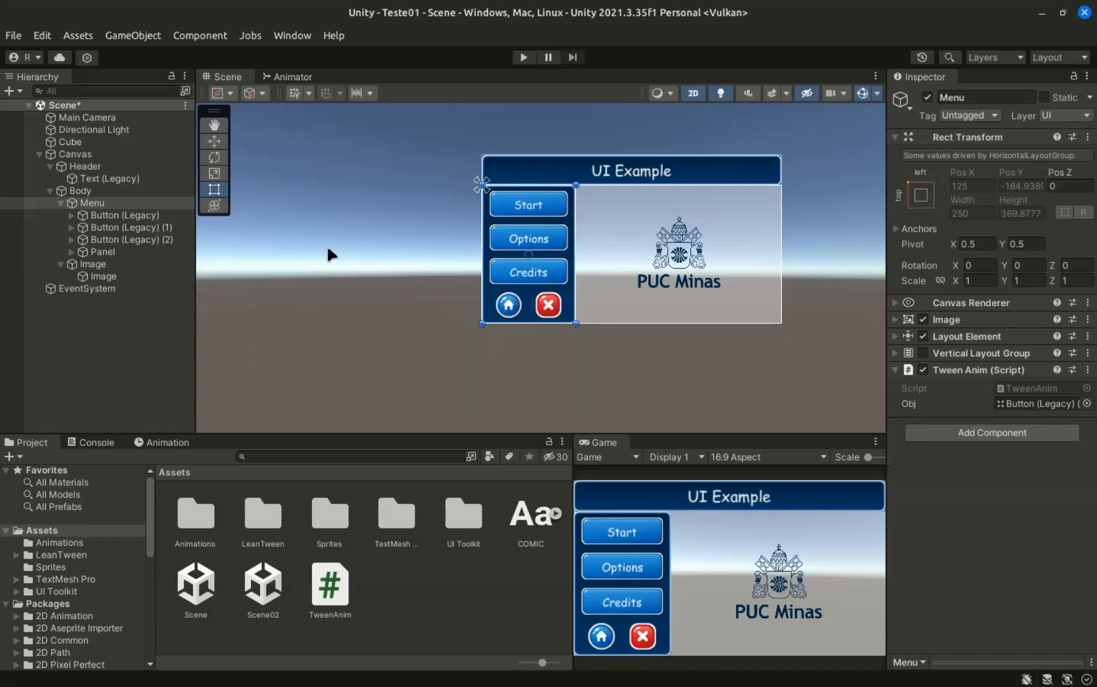
pyautogui.click(111, 443)
pyautogui.click(524, 57)
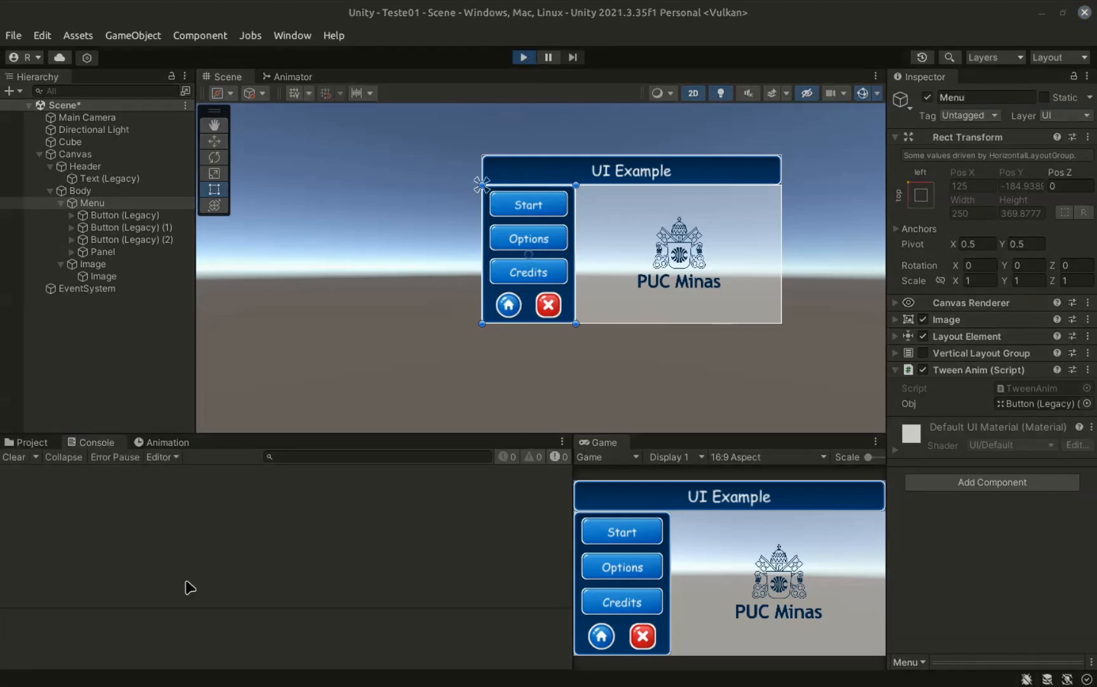
pyautogui.click(51, 485)
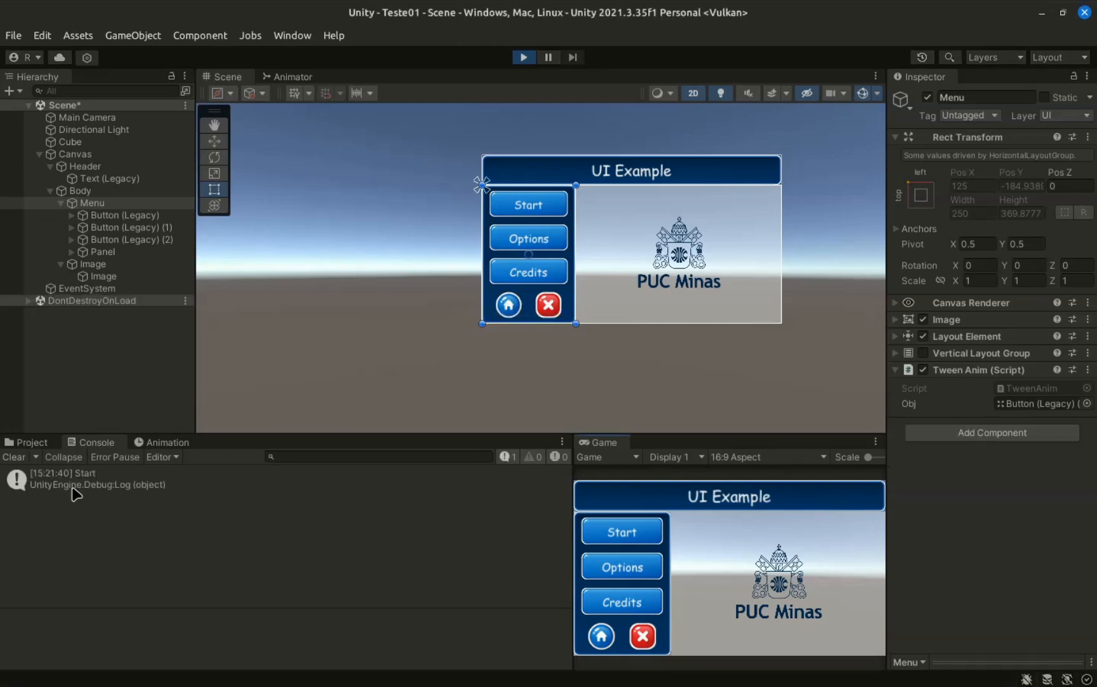
pyautogui.click(630, 533)
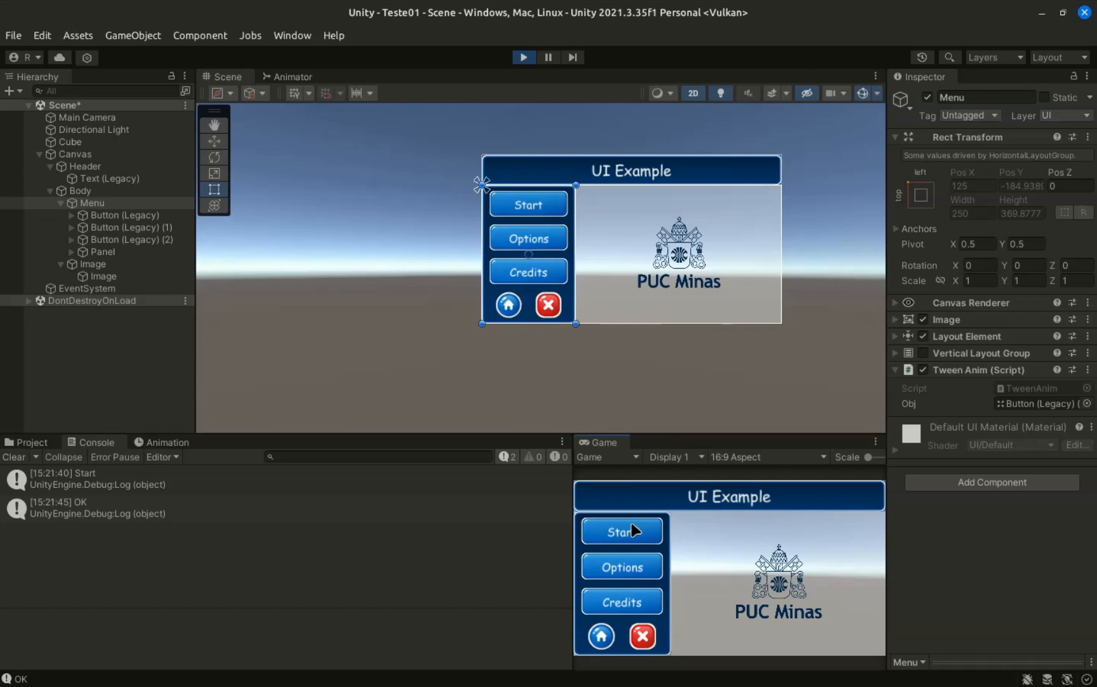
pyautogui.click(523, 59)
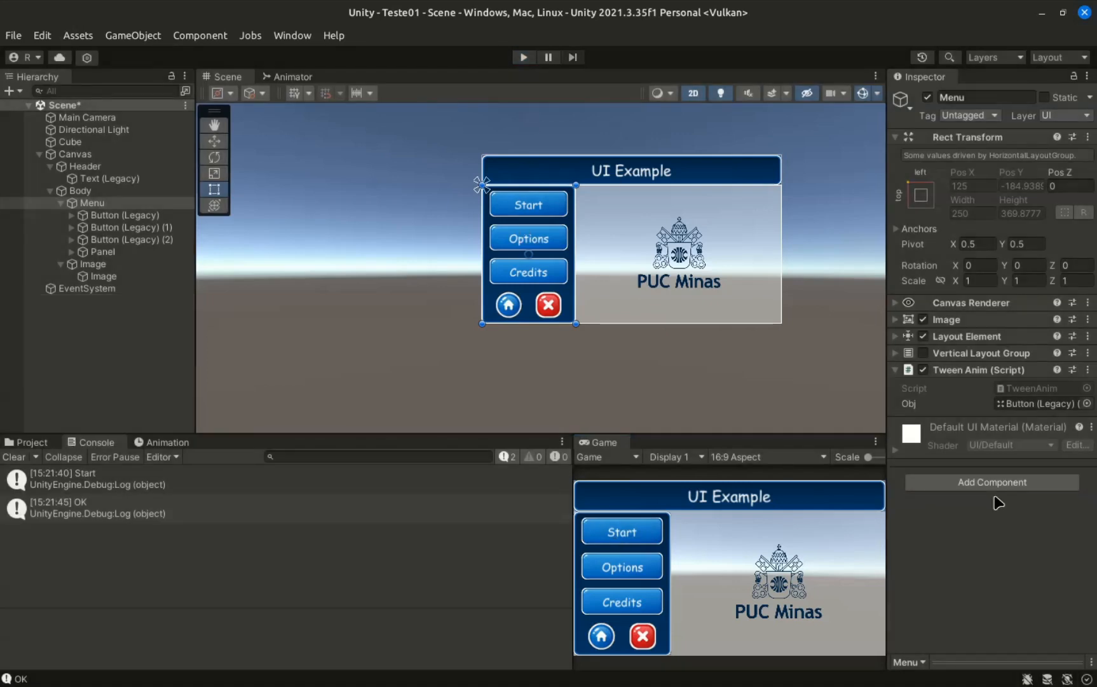
# - Switch to Visual Studio Code and add an empty line below the //move, rotate, alpha, color comment
pyautogui.hotkey('alt', 'Tab')
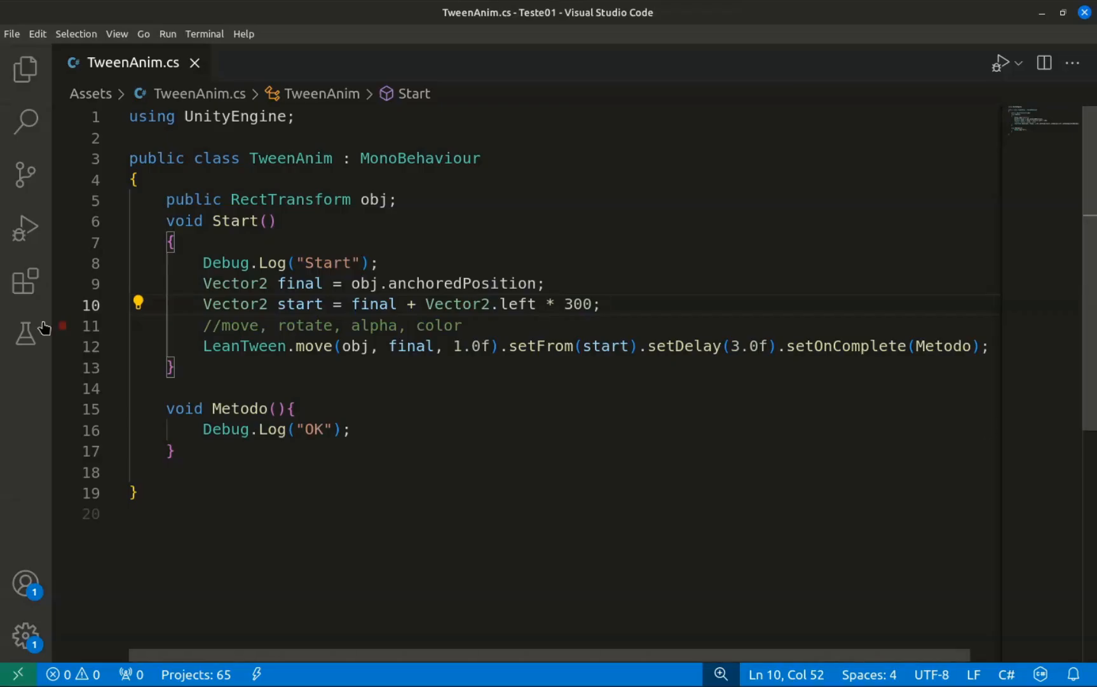
pyautogui.click(491, 326)
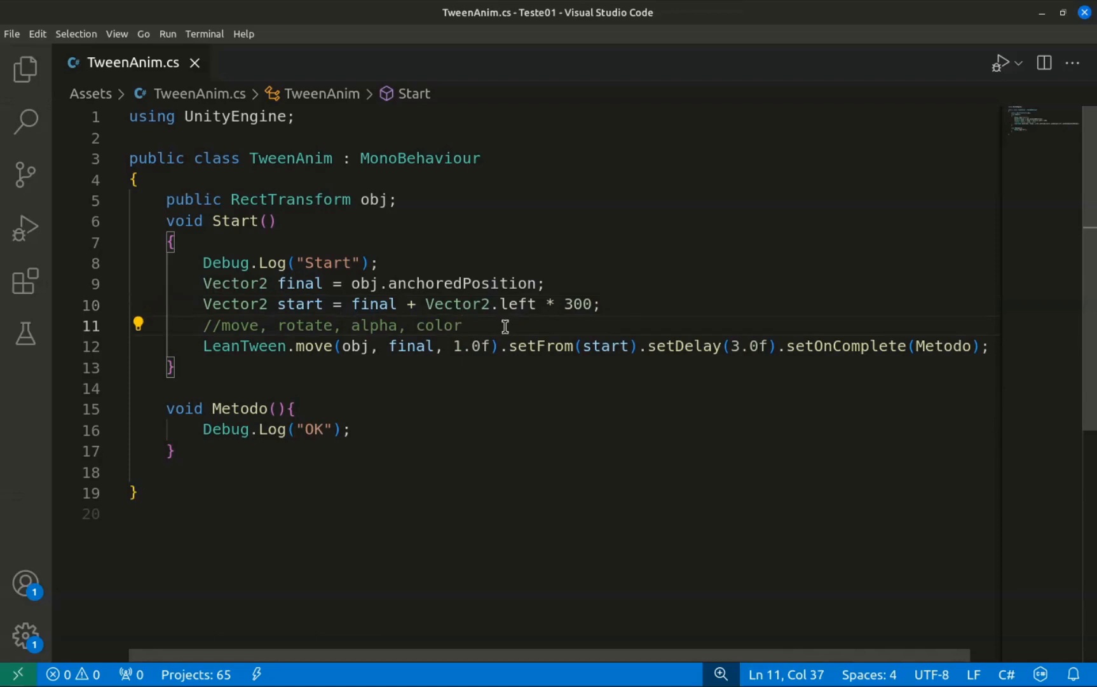
pyautogui.press('Return')
pyautogui.write('Le')
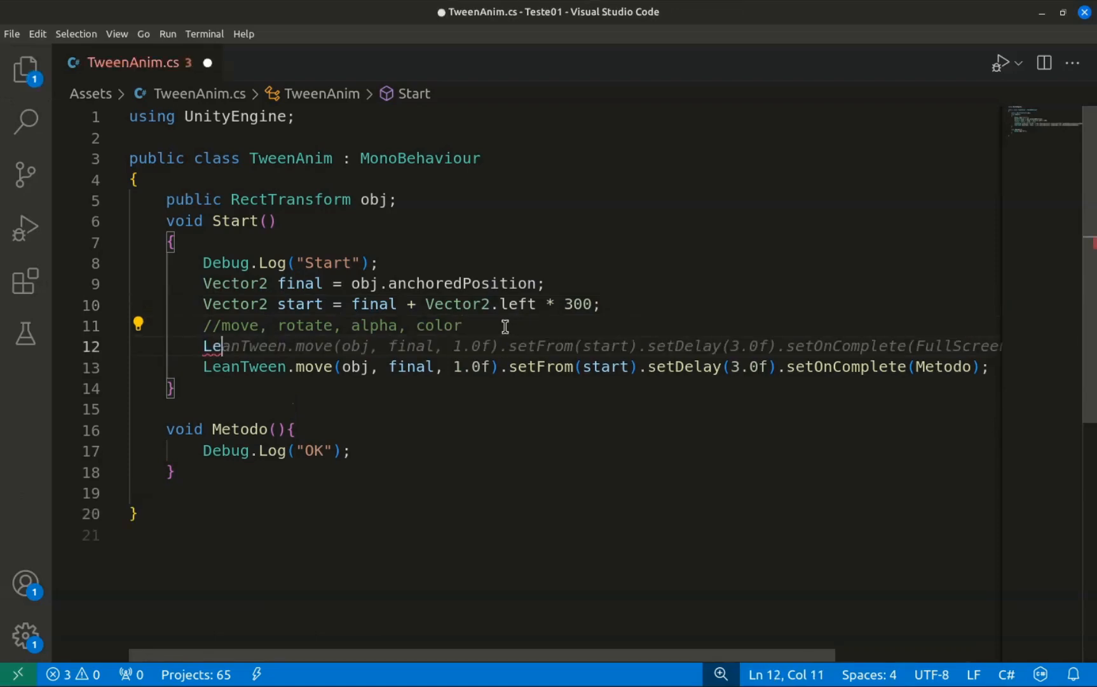
pyautogui.write('anTest')
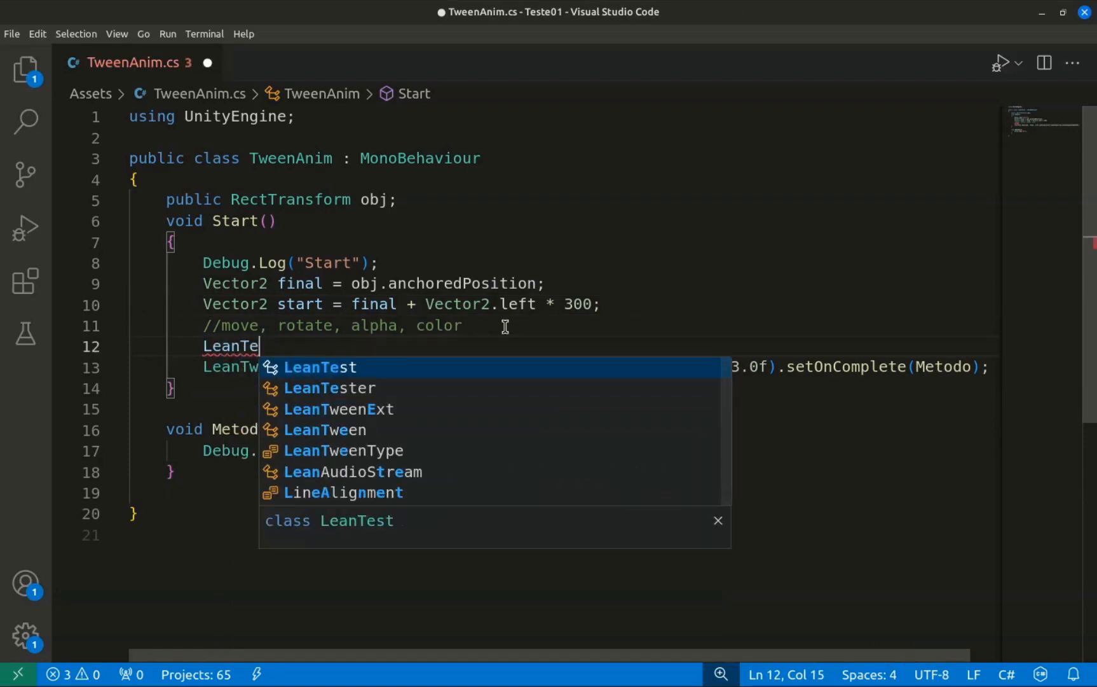
pyautogui.press('Tab')
pyautogui.write('(move')
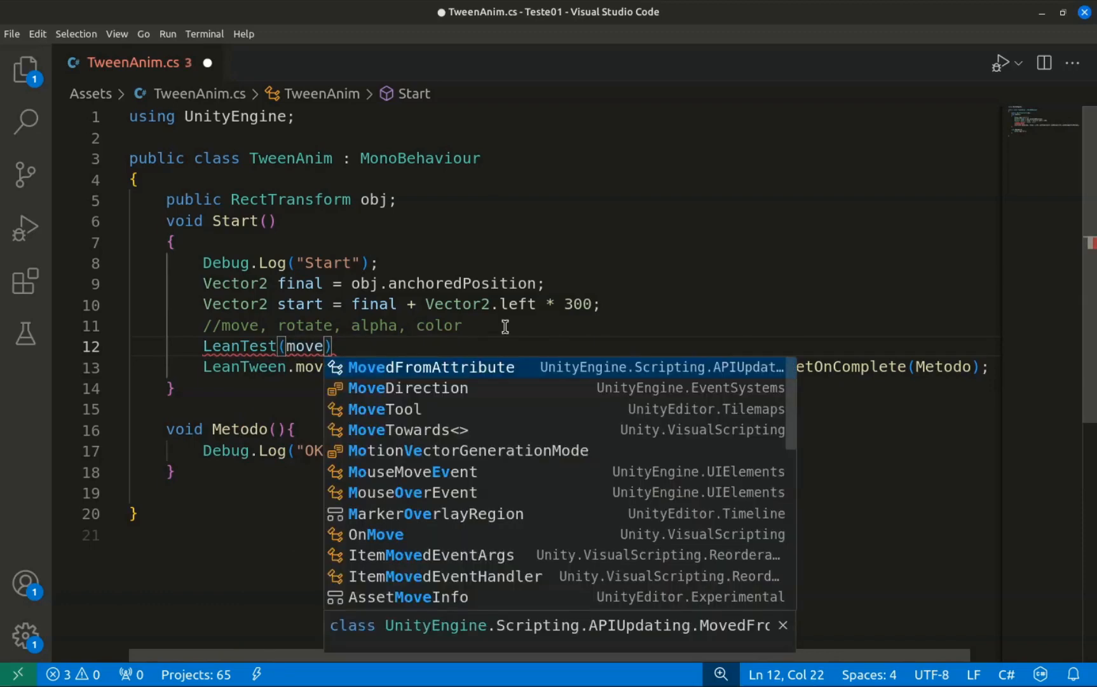
pyautogui.press('Tab')
pyautogui.press('BackSpace')
pyautogui.press('BackSpace')
pyautogui.press('BackSpace')
pyautogui.press('BackSpace')
pyautogui.press('BackSpace')
pyautogui.press('BackSpace')
pyautogui.press('BackSpace')
pyautogui.press('BackSpace')
pyautogui.press('BackSpace')
pyautogui.press('BackSpace')
pyautogui.press('BackSpace')
pyautogui.press('BackSpace')
pyautogui.press('BackSpace')
pyautogui.press('BackSpace')
pyautogui.press('BackSpace')
pyautogui.press('BackSpace')
pyautogui.press('BackSpace')
pyautogui.press('BackSpace')
pyautogui.press('BackSpace')
pyautogui.press('BackSpace')
pyautogui.press('BackSpace')
pyautogui.press('BackSpace')
pyautogui.press('BackSpace')
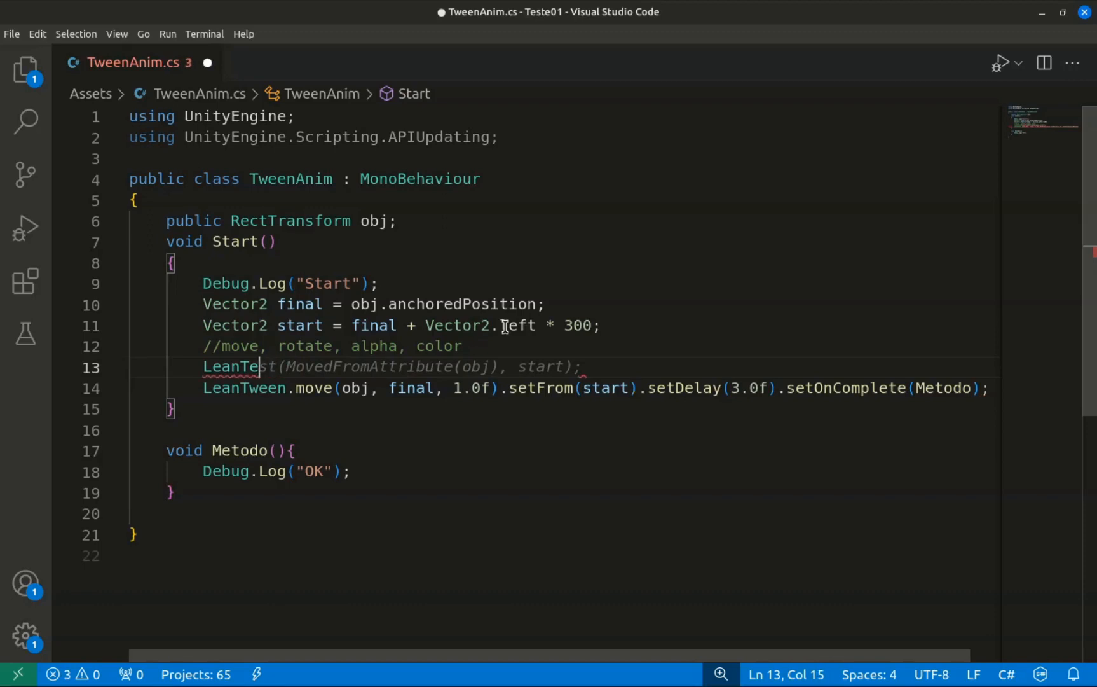
# - Complete the new line as LeanTween.move(obj, start, 0); above the delayed move and save the script
pyautogui.write('Tween.')
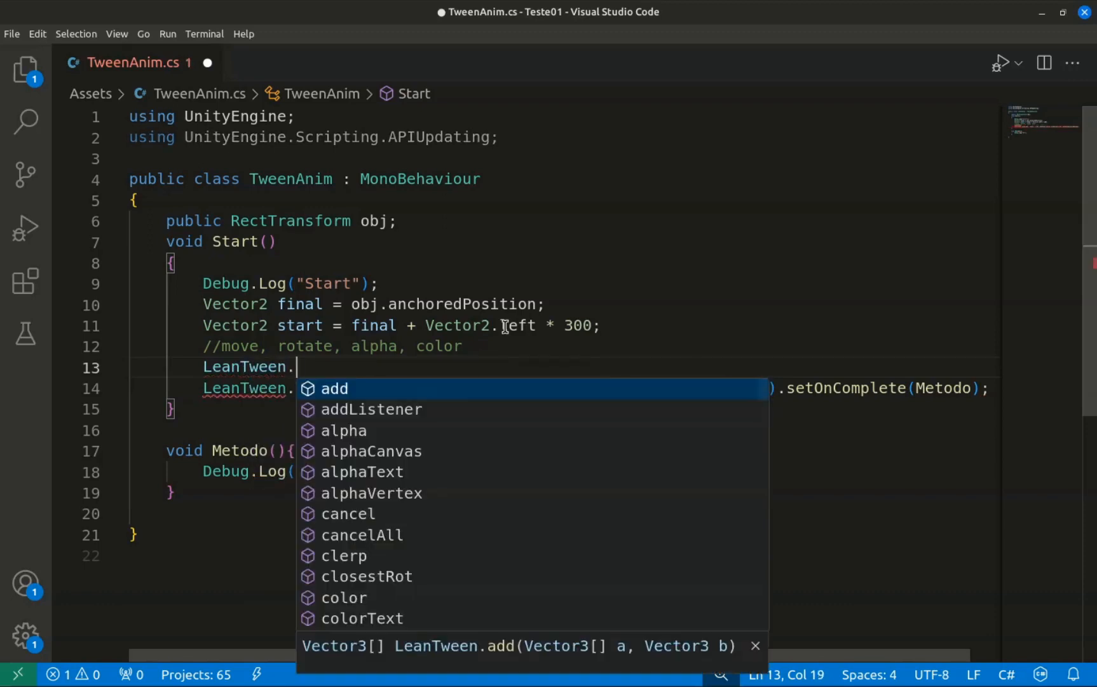
pyautogui.write('move(obj,')
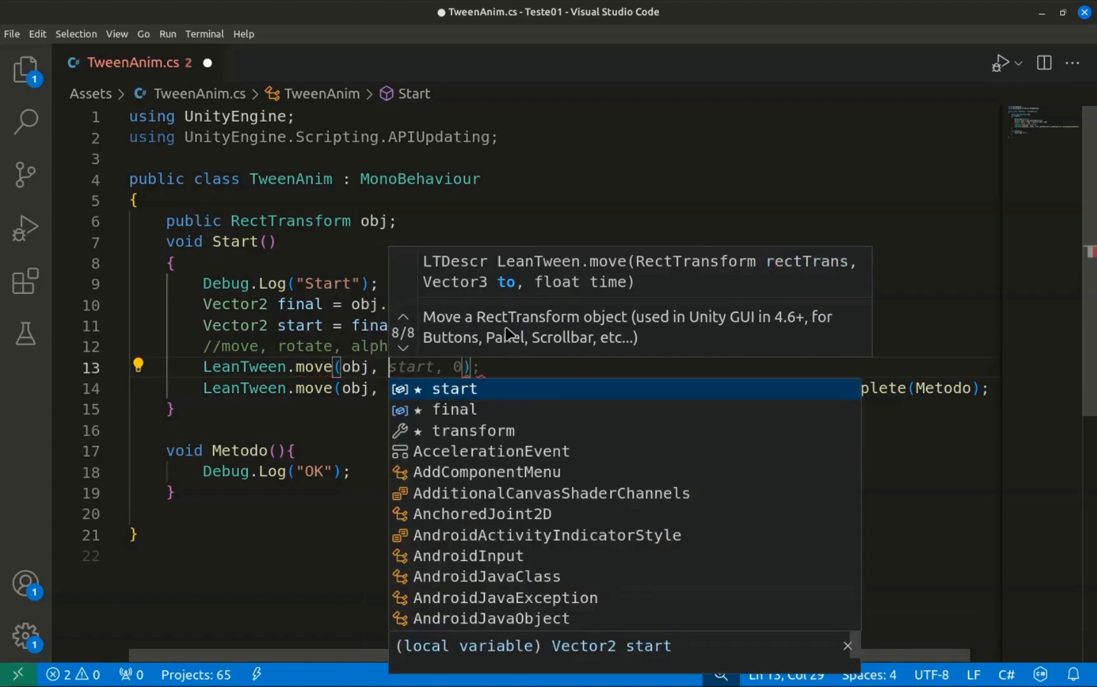
pyautogui.press('Escape')
pyautogui.write('start')
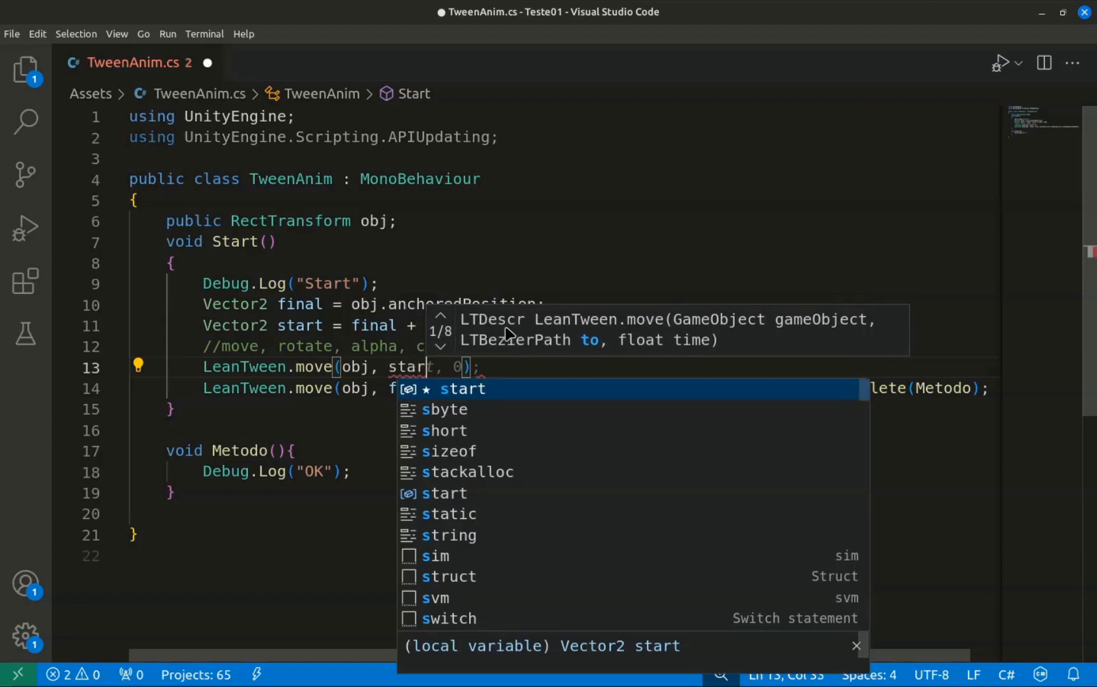
pyautogui.write(', 0')
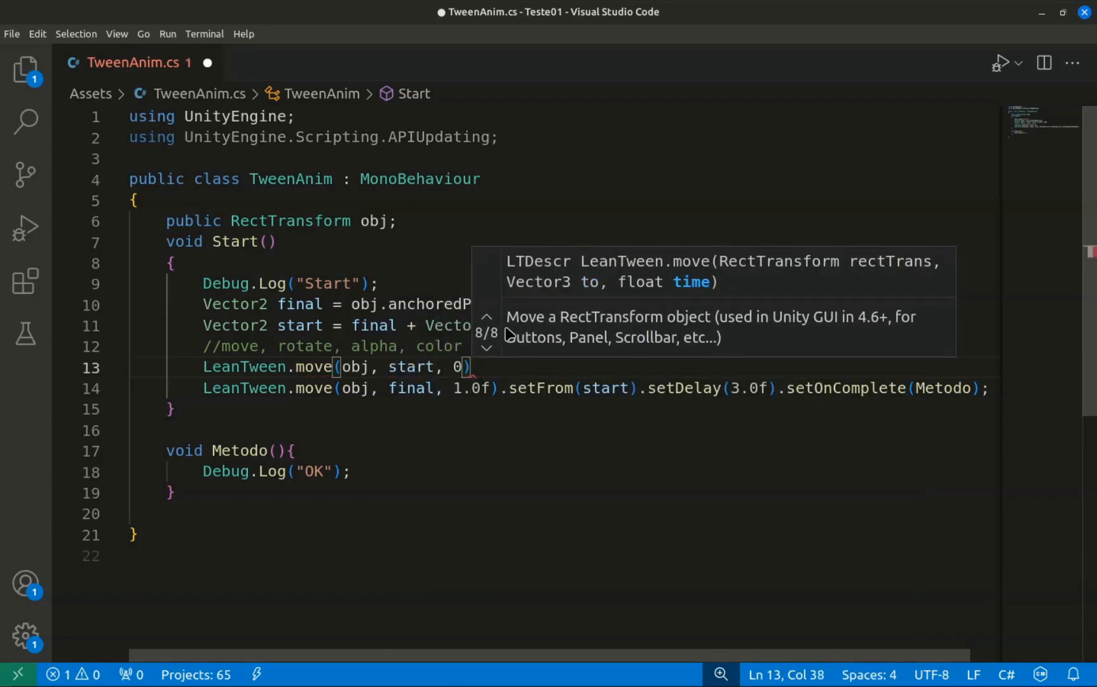
pyautogui.press('End')
pyautogui.hotkey('ctrl', 's')
# - Review the start offset and the delayed LeanTween.move line, briefly switching to Unity and back to Visual Studio Code
pyautogui.moveTo(481, 367); pyautogui.dragTo(599, 324)
pyautogui.click(581, 324)
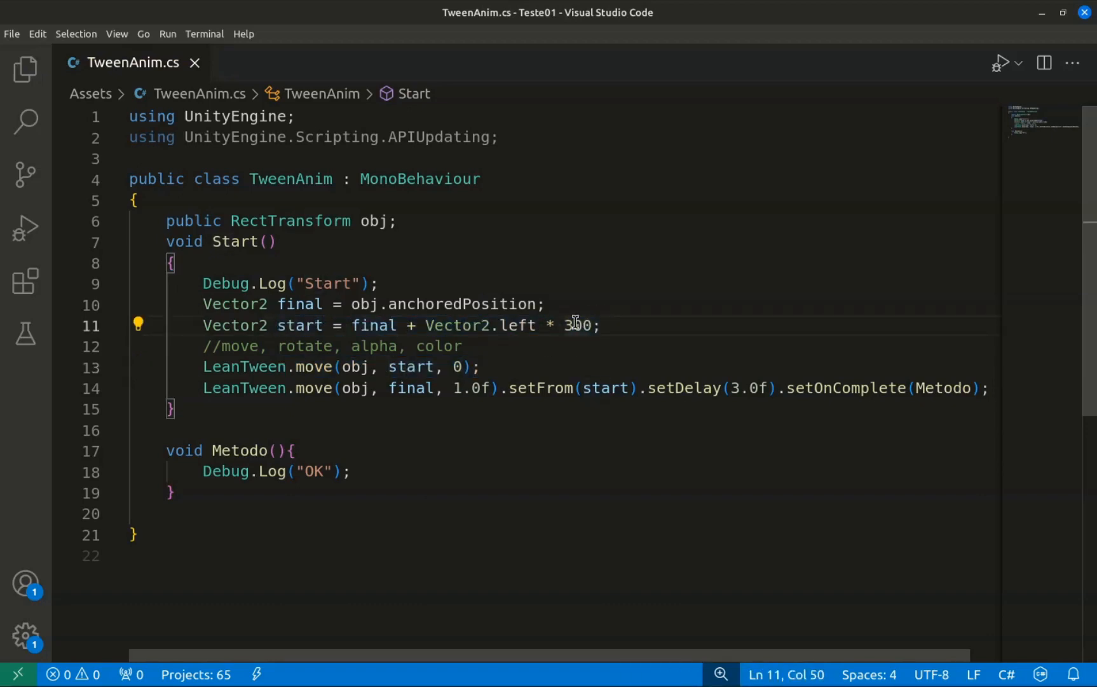
pyautogui.moveTo(202, 387); pyautogui.dragTo(925, 385)
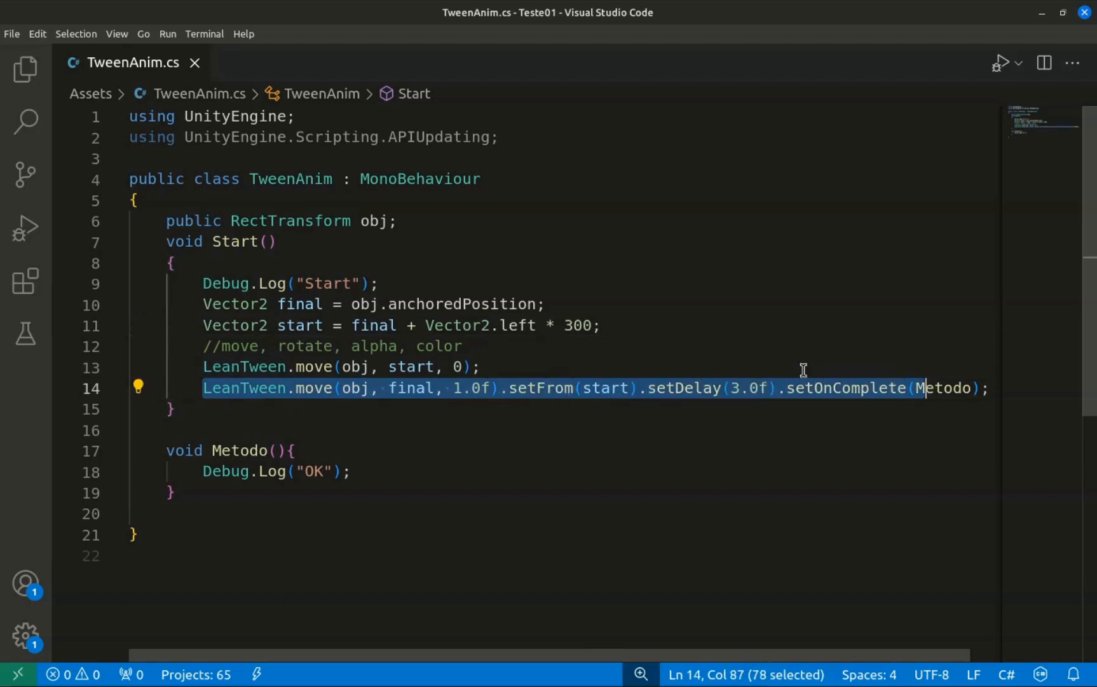
pyautogui.click(753, 379)
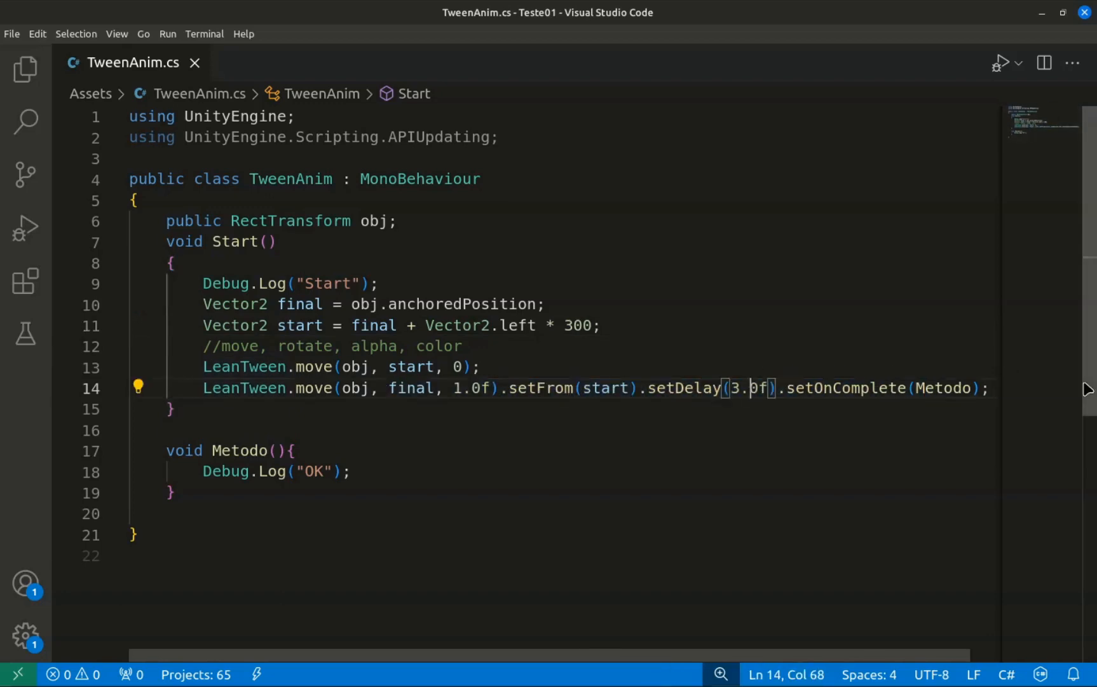
pyautogui.hotkey('alt', 'Tab')
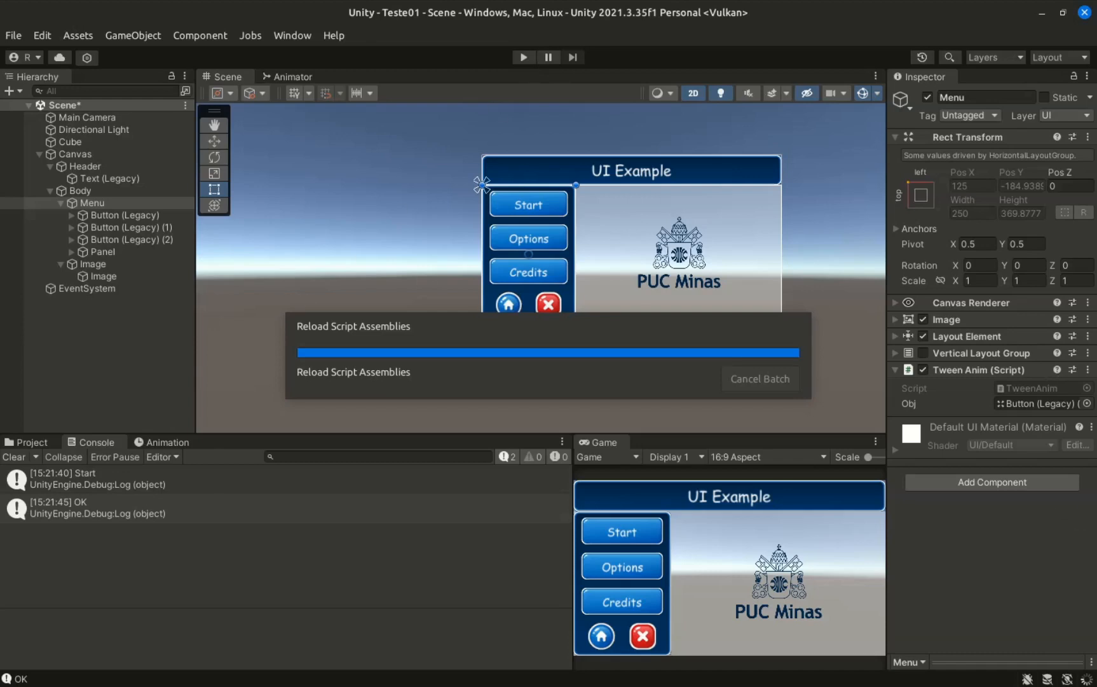
pyautogui.hotkey('alt', 'Tab')
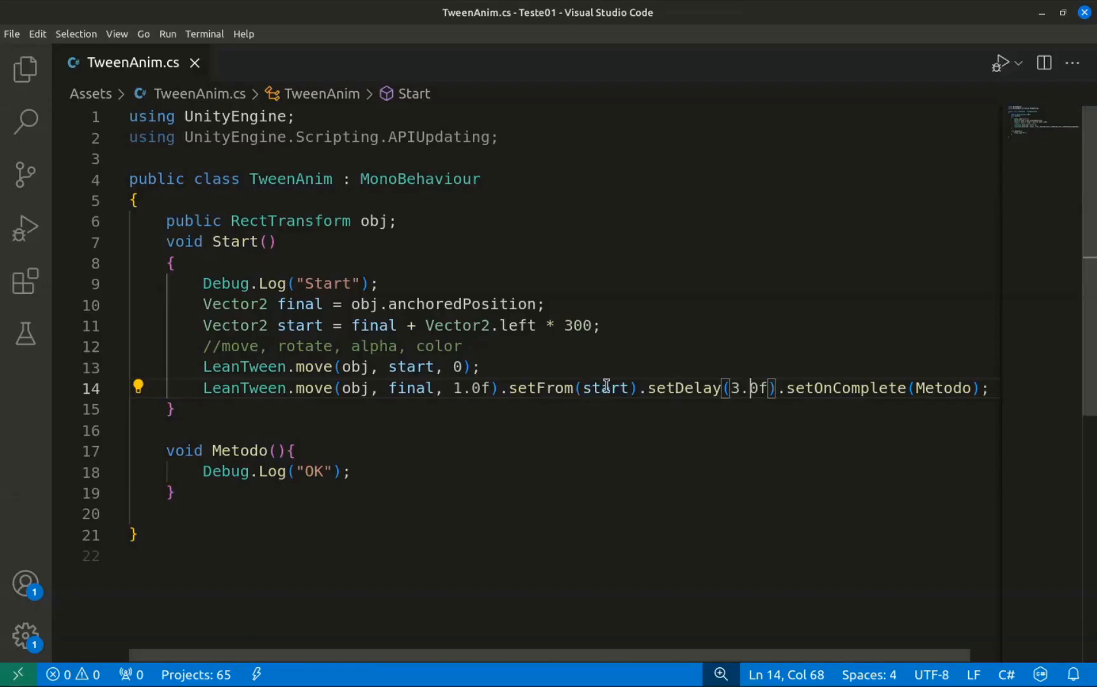
# - Delete the .setFrom(start) call from the delayed LeanTween.move line and save the script
pyautogui.moveTo(636, 386); pyautogui.dragTo(509, 388)
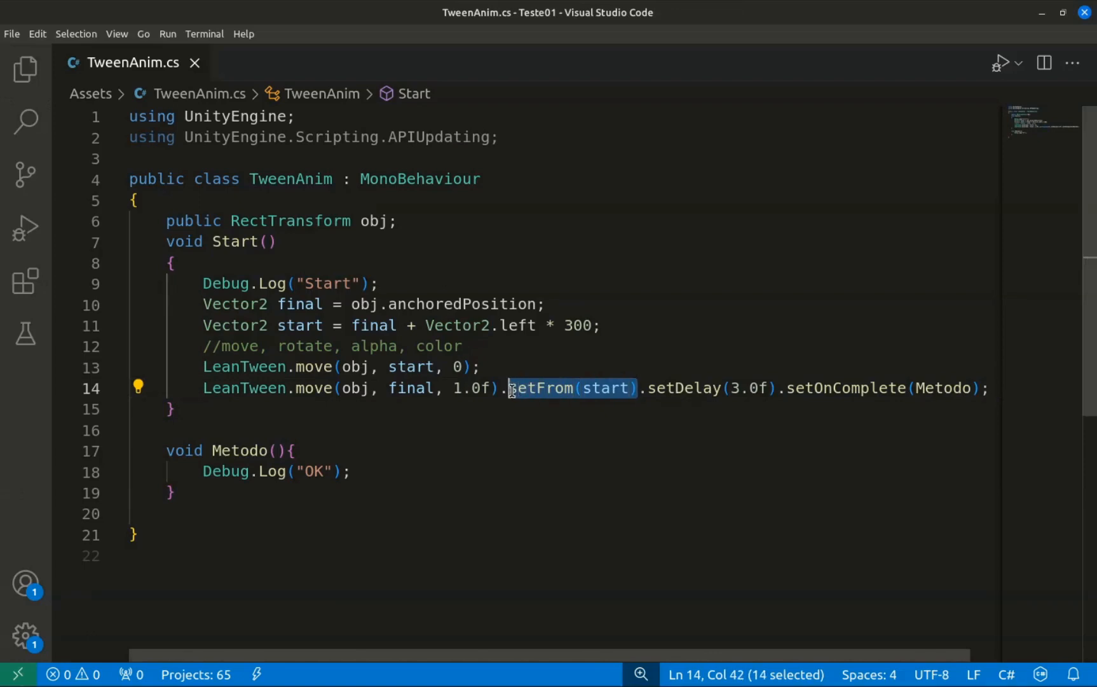
pyautogui.press('BackSpace')
pyautogui.press('BackSpace')
pyautogui.click(644, 361)
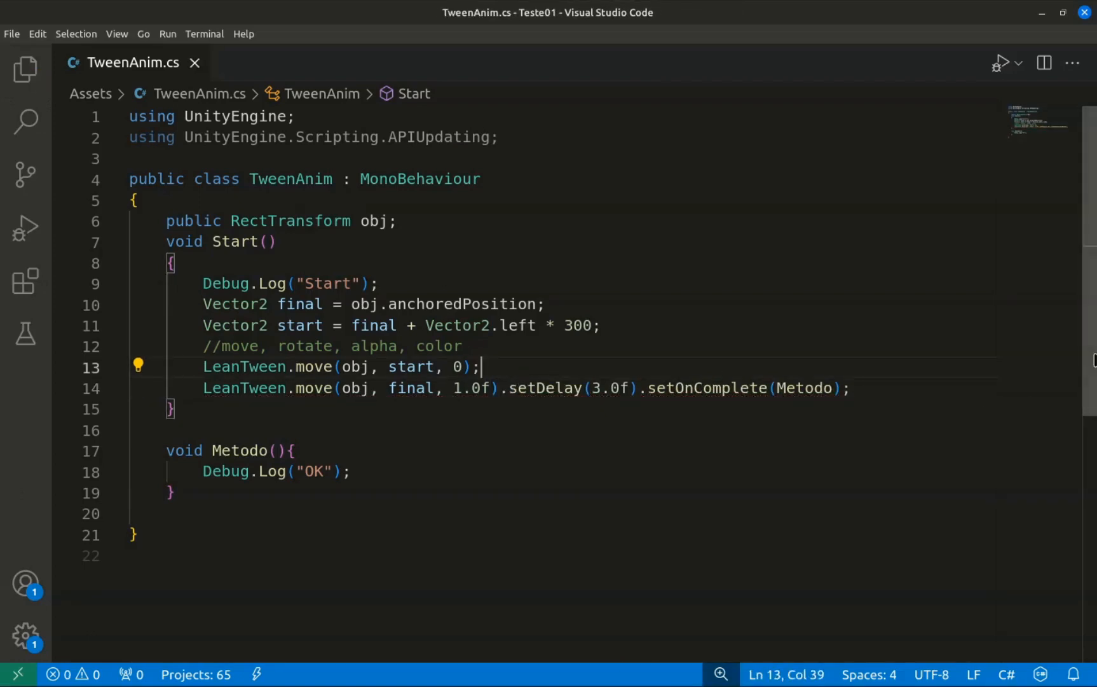
# - Switch to Unity, run the scene to check the Start button's movement, clear the Console during play, and stop play mode
pyautogui.hotkey('alt', 'Tab')
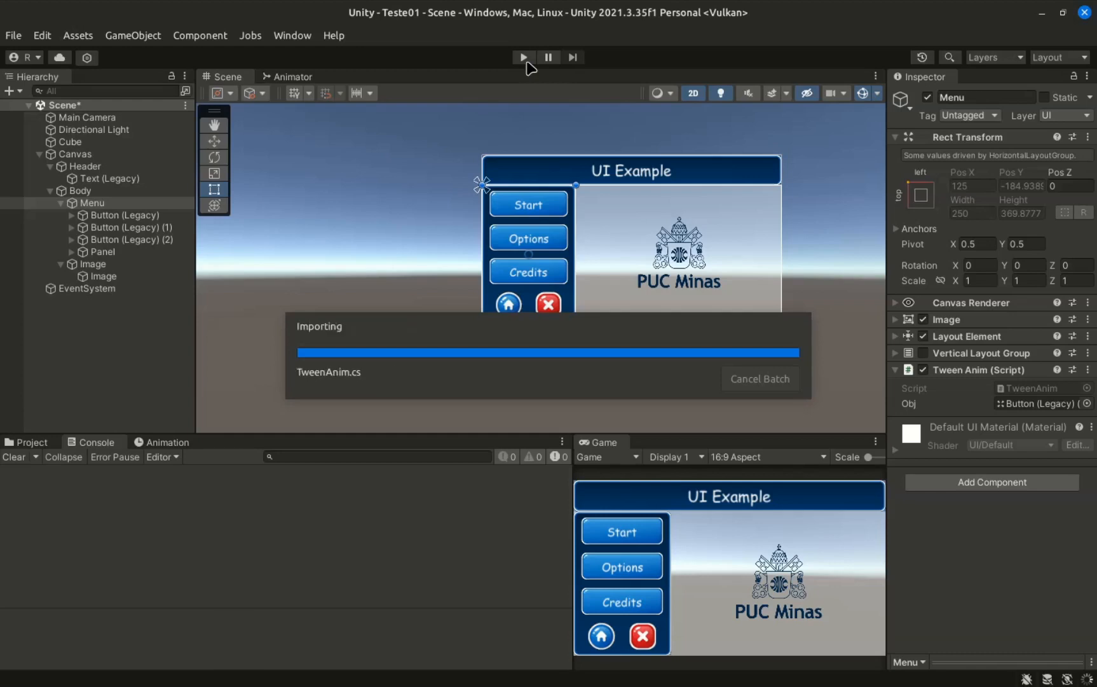
pyautogui.click(525, 59)
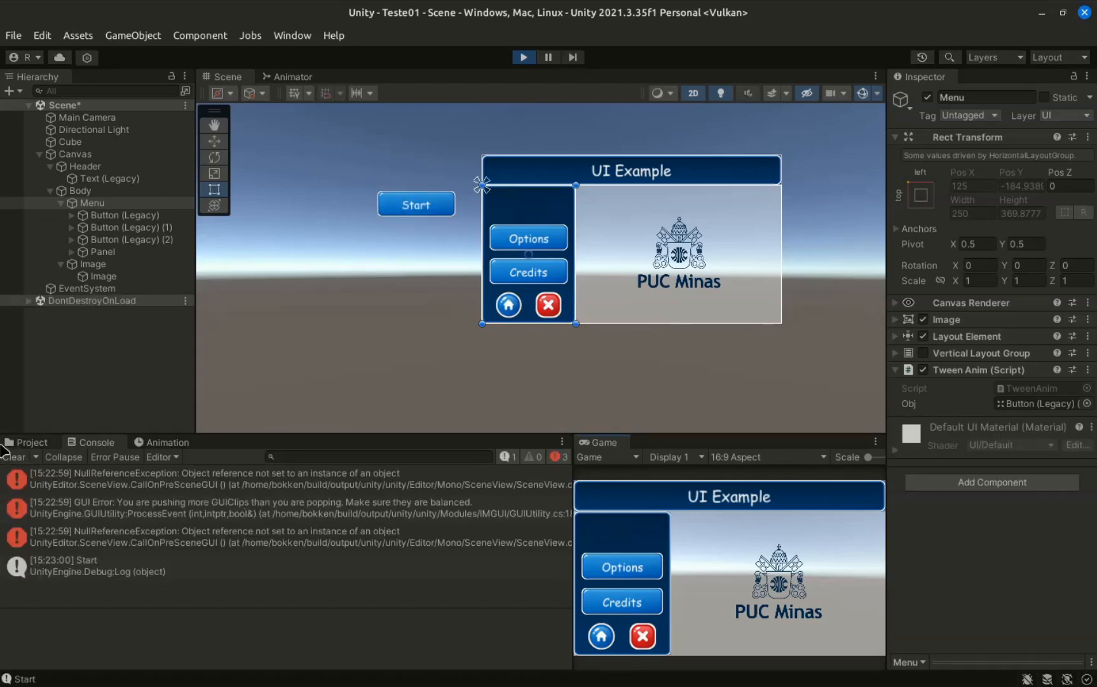
pyautogui.click(23, 458)
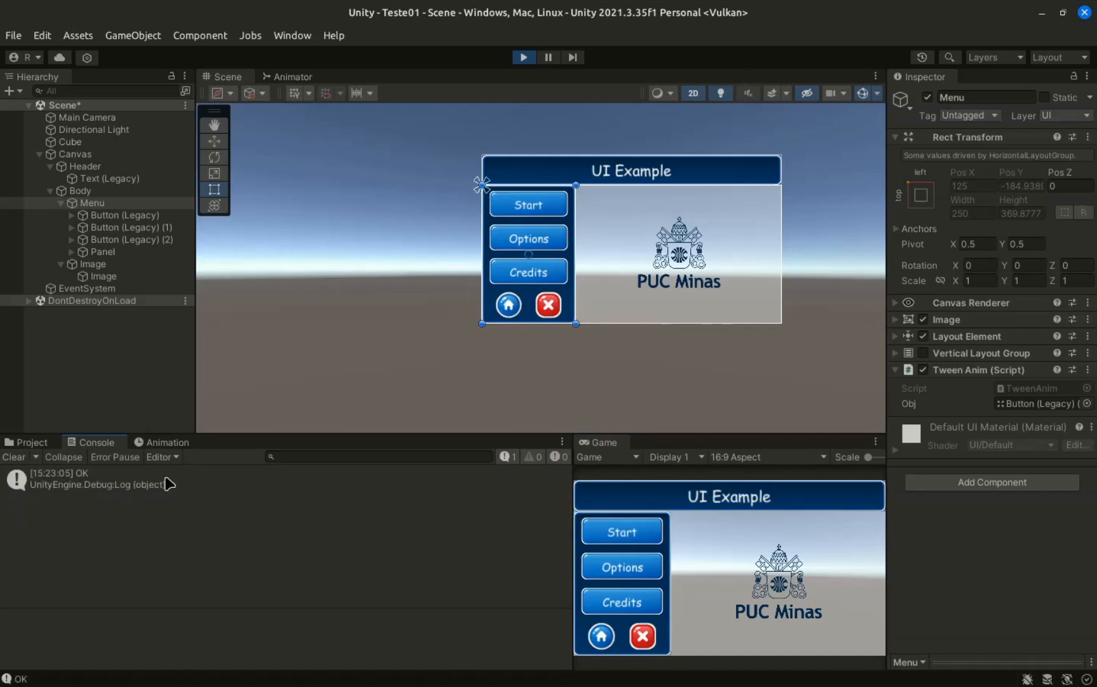
pyautogui.click(524, 58)
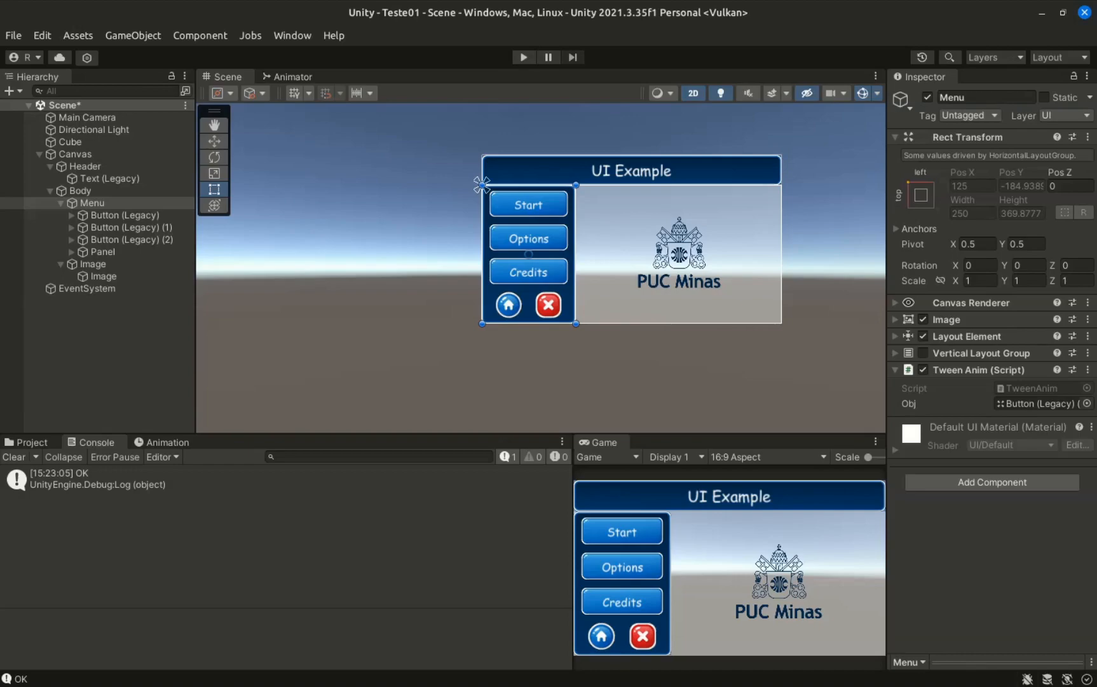
# - Switch to Visual Studio Code and delete the .setOnComplete(Metodo) call from the delayed LeanTween.move line
pyautogui.hotkey('alt', 'Tab')
pyautogui.click(839, 387)
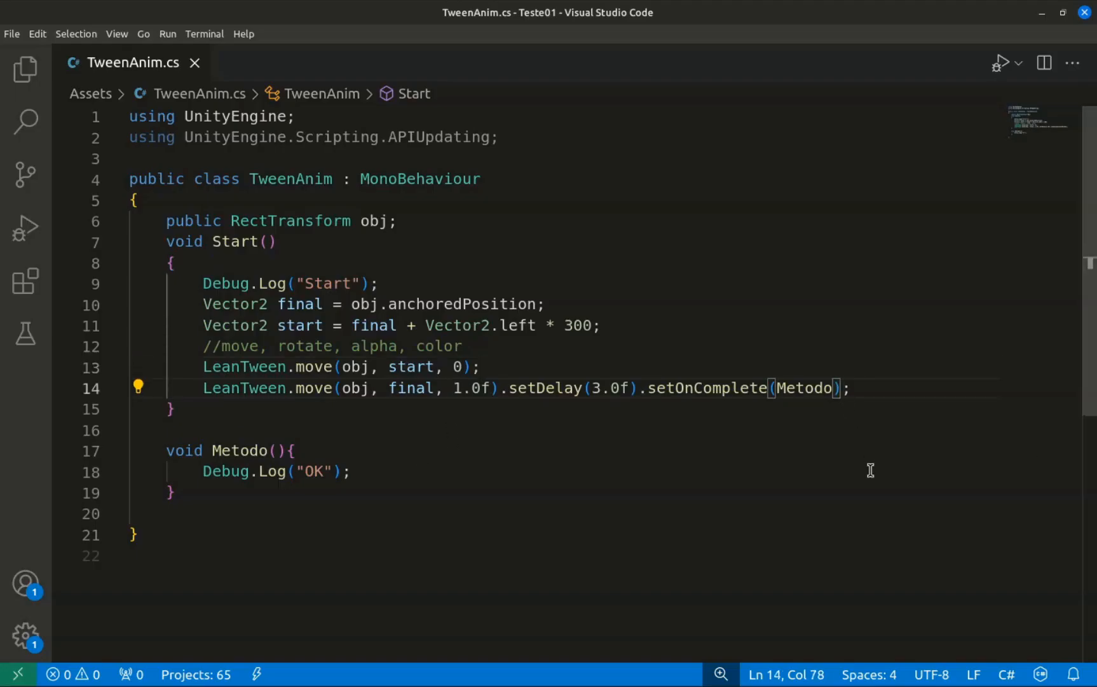
pyautogui.press('BackSpace')
pyautogui.press('BackSpace')
pyautogui.press('BackSpace')
pyautogui.press('BackSpace')
pyautogui.press('BackSpace')
pyautogui.press('BackSpace')
pyautogui.press('BackSpace')
pyautogui.press('BackSpace')
pyautogui.press('BackSpace')
pyautogui.press('BackSpace')
pyautogui.press('BackSpace')
pyautogui.press('BackSpace')
pyautogui.press('BackSpace')
pyautogui.press('BackSpace')
pyautogui.press('BackSpace')
pyautogui.press('BackSpace')
pyautogui.press('BackSpace')
pyautogui.press('BackSpace')
pyautogui.press('BackSpace')
pyautogui.press('BackSpace')
# - Chain .setLoopCount(3) after setDelay on the second LeanTween.move line
pyautogui.write('.')
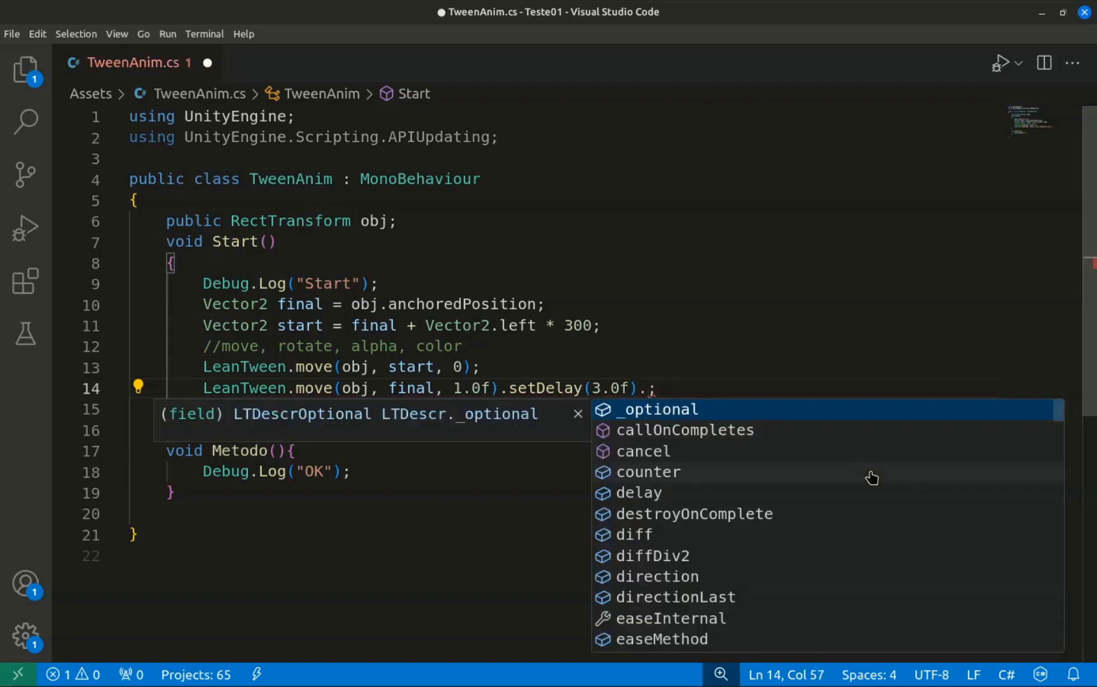
pyautogui.write('Set')
pyautogui.press('BackSpace')
pyautogui.press('BackSpace')
pyautogui.press('BackSpace')
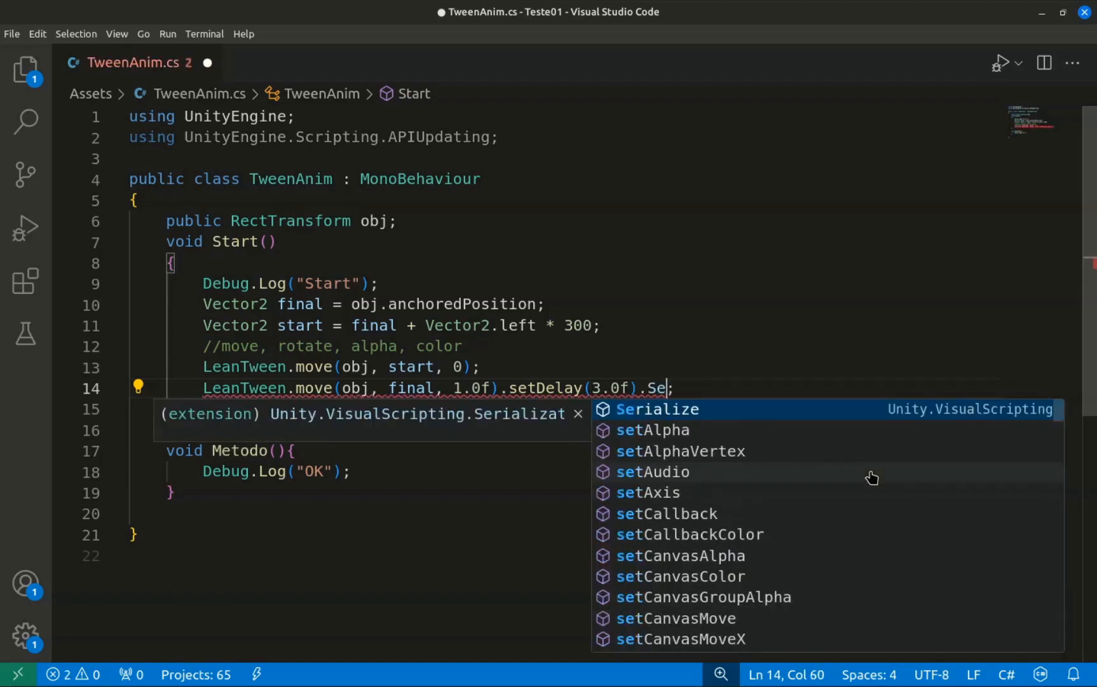
pyautogui.write('set')
pyautogui.write('Loor')
pyautogui.press('BackSpace')
pyautogui.press('BackSpace')
pyautogui.press('BackSpace')
pyautogui.write('oop')
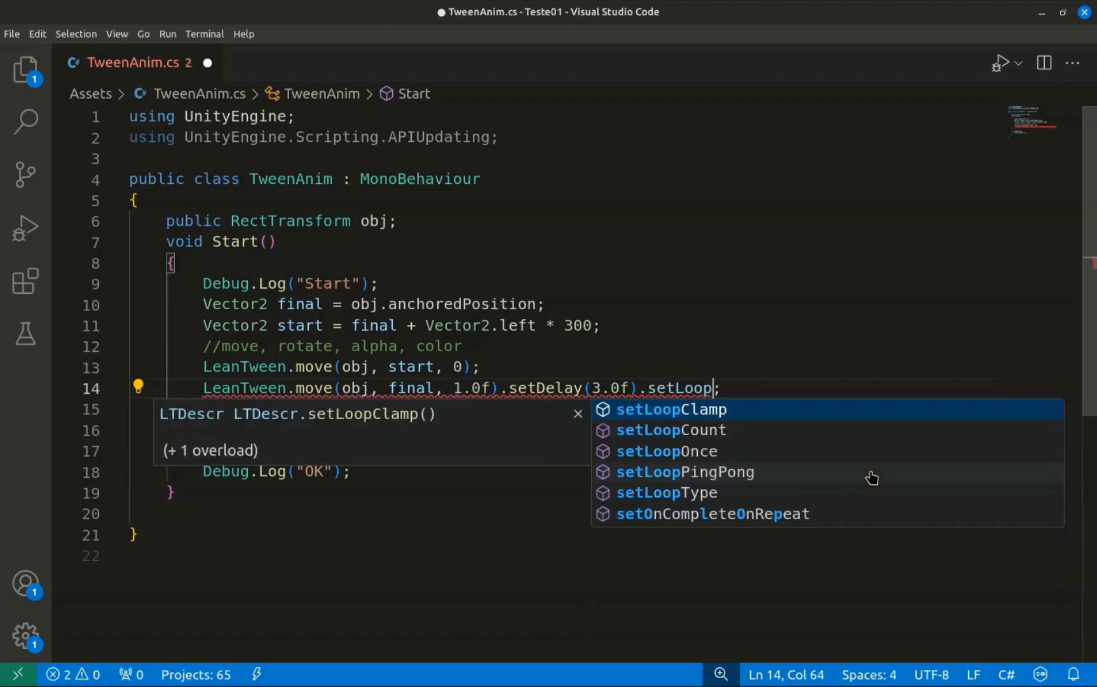
pyautogui.press('Down')
pyautogui.press('Return')
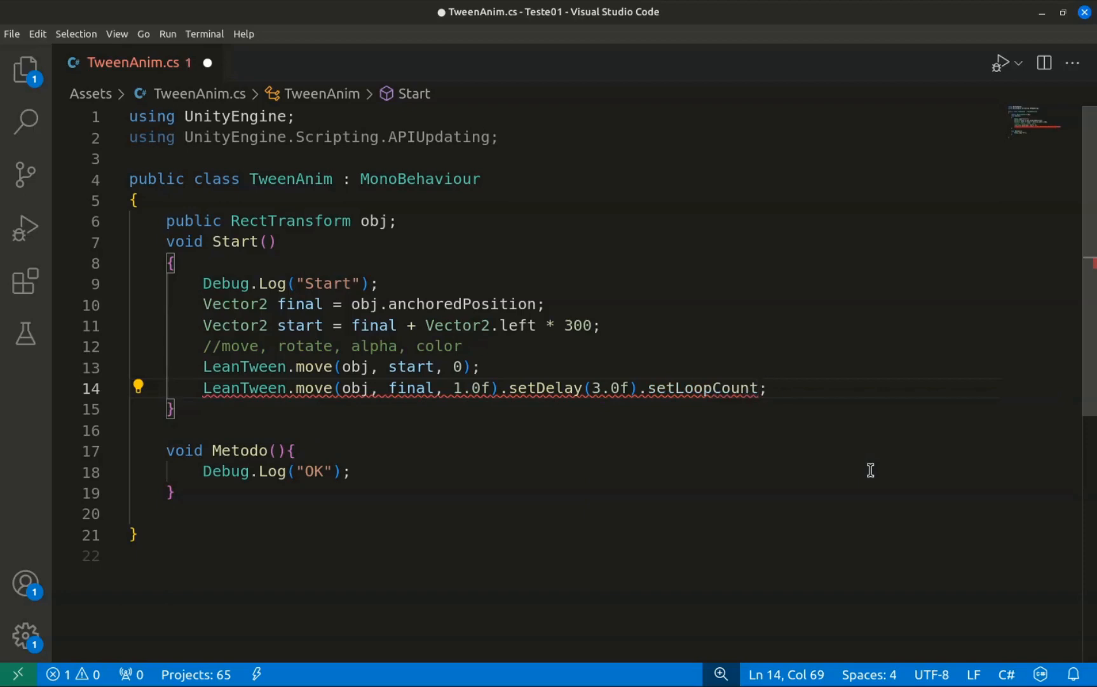
pyautogui.write('(3')
pyautogui.press('End')
# - Set the setDelay value of the looped move to 0.5f and save the script
pyautogui.press('Up')
pyautogui.press('Down')
pyautogui.press('Left')
pyautogui.hotkey('ctrl', 'Right')
pyautogui.hotkey('ctrl', 'Right')
pyautogui.press('Right')
pyautogui.press('Right')
pyautogui.press('BackSpace')
pyautogui.write('0')
pyautogui.press('Right')
pyautogui.press('Delete')
pyautogui.write('5')
pyautogui.hotkey('ctrl', 's')
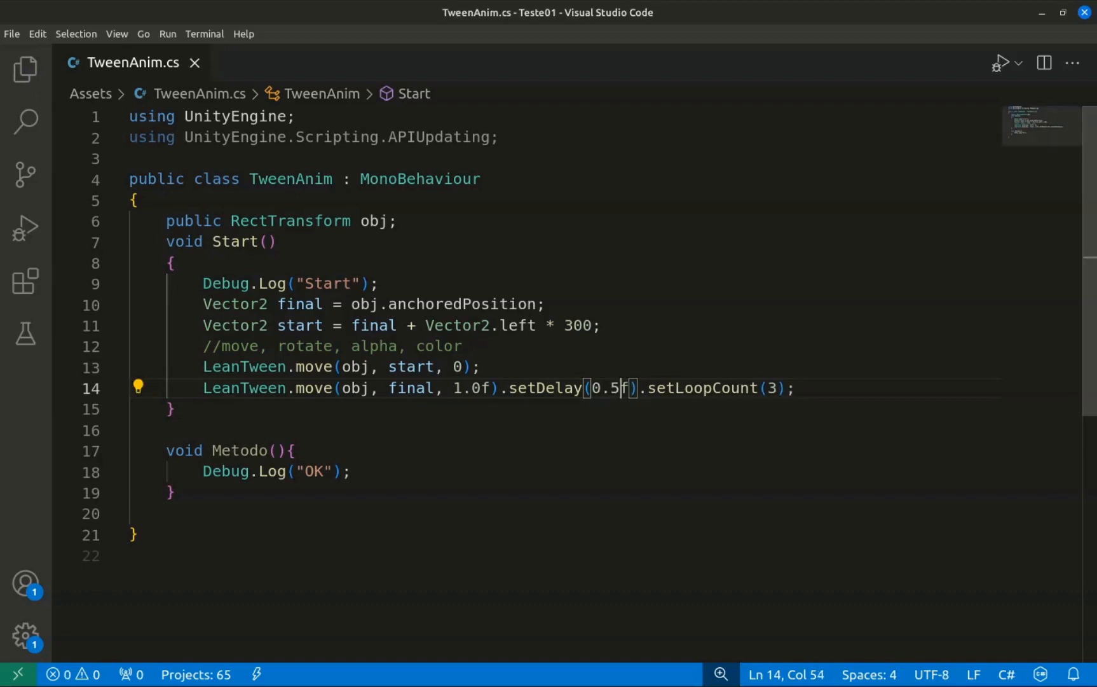
# - Switch to Unity, run the scene to check the Start button's looped movement, and stop play mode
pyautogui.hotkey('alt', 'Tab')
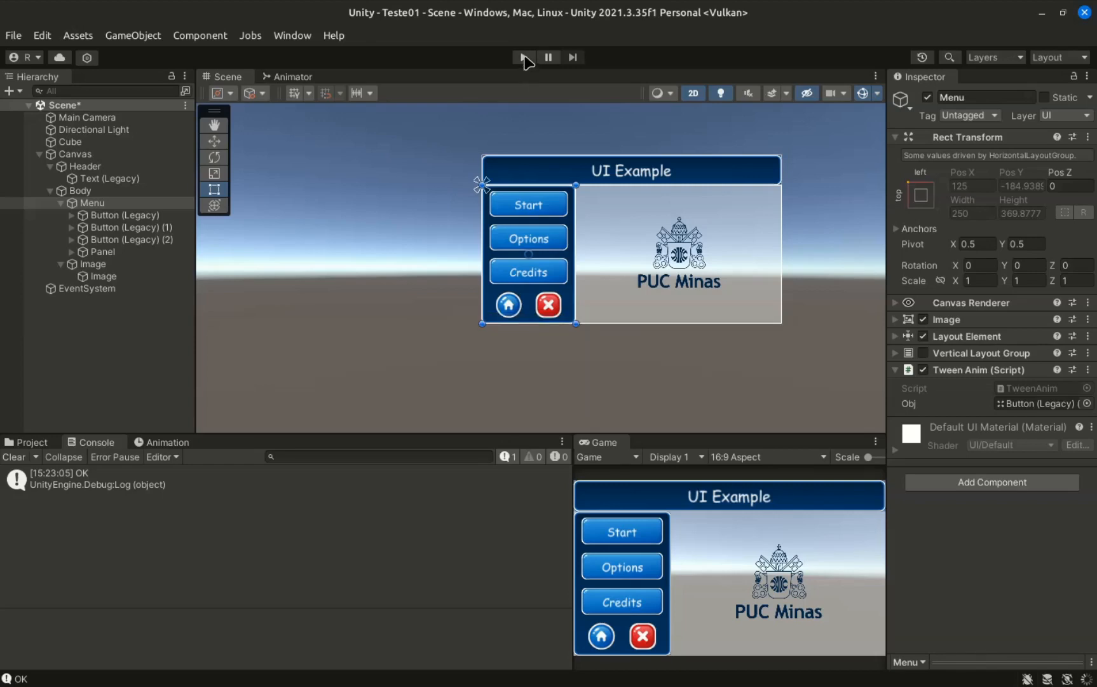
pyautogui.click(524, 57)
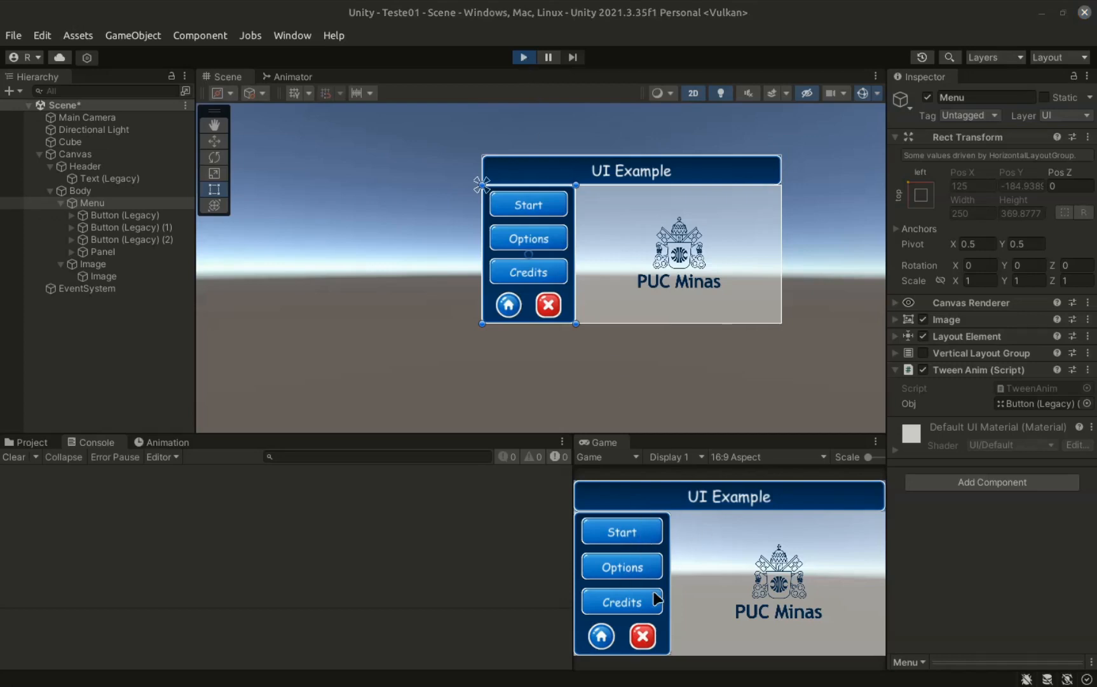
pyautogui.click(638, 536)
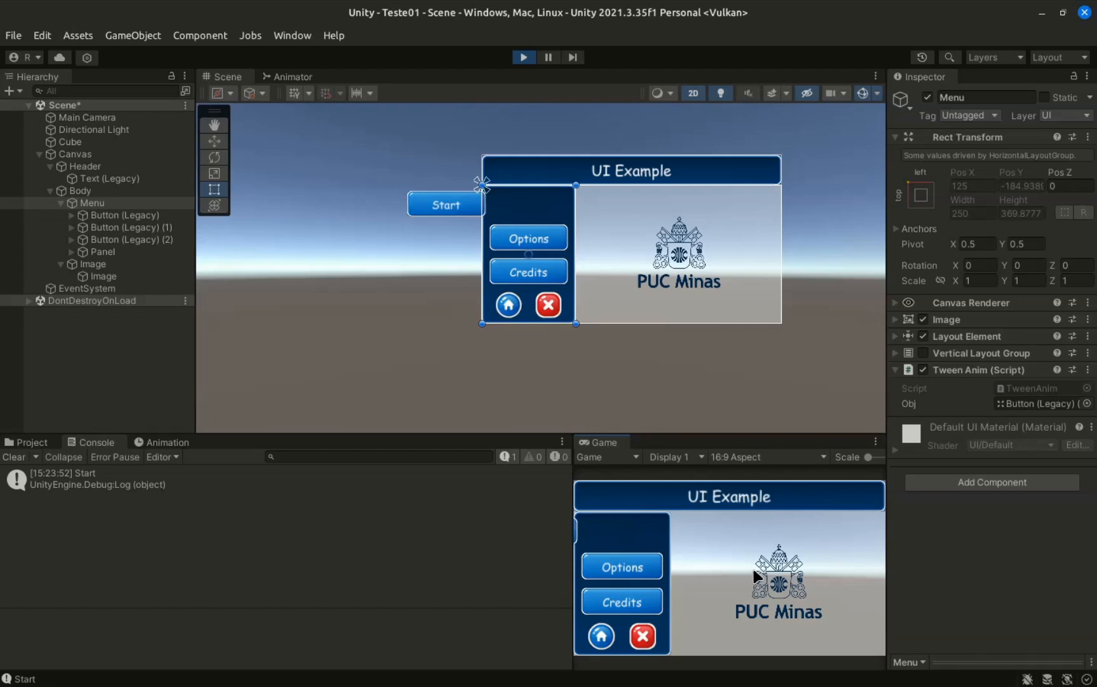
pyautogui.click(523, 57)
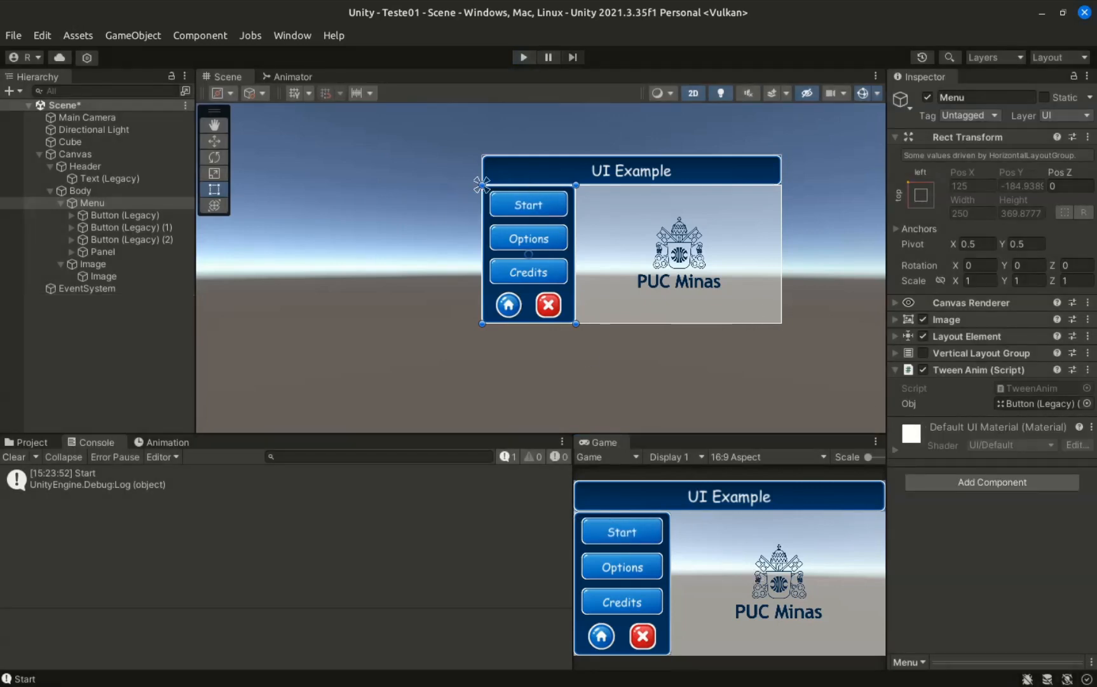
# - Switch to Visual Studio Code, replace .setLoopCount(3) with .setLoopPingPong() on the delayed move line, and save the script
pyautogui.hotkey('alt', 'Tab')
pyautogui.click(759, 386)
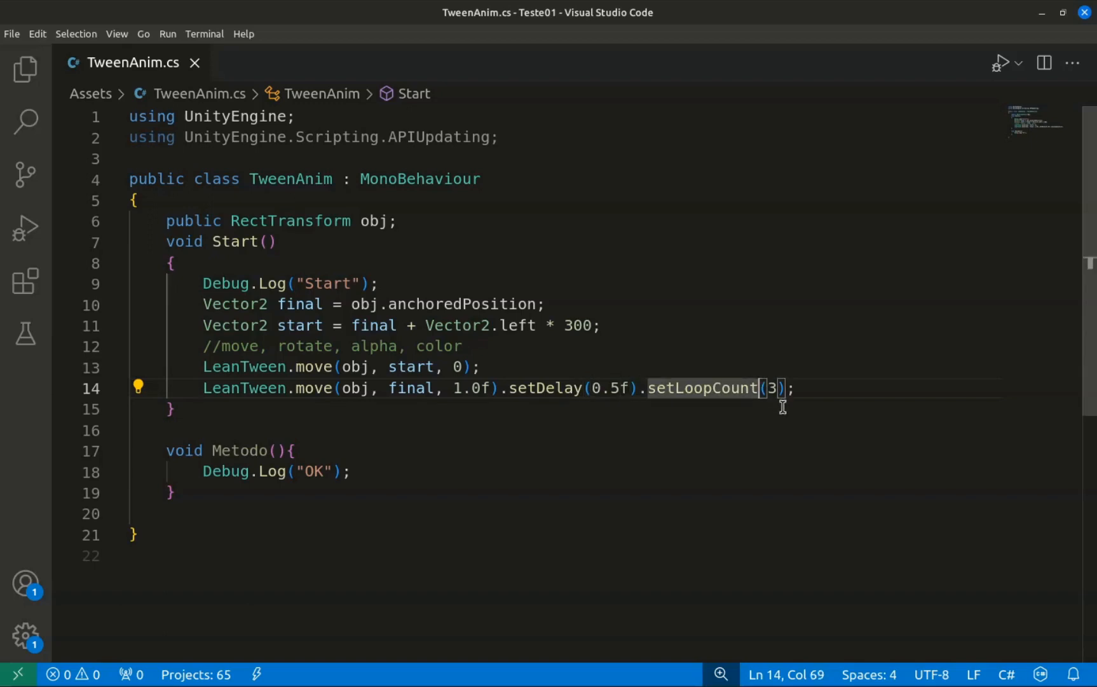
pyautogui.press('BackSpace')
pyautogui.press('BackSpace')
pyautogui.press('BackSpace')
pyautogui.press('BackSpace')
pyautogui.press('BackSpace')
pyautogui.press('BackSpace')
pyautogui.press('BackSpace')
pyautogui.write('Pi')
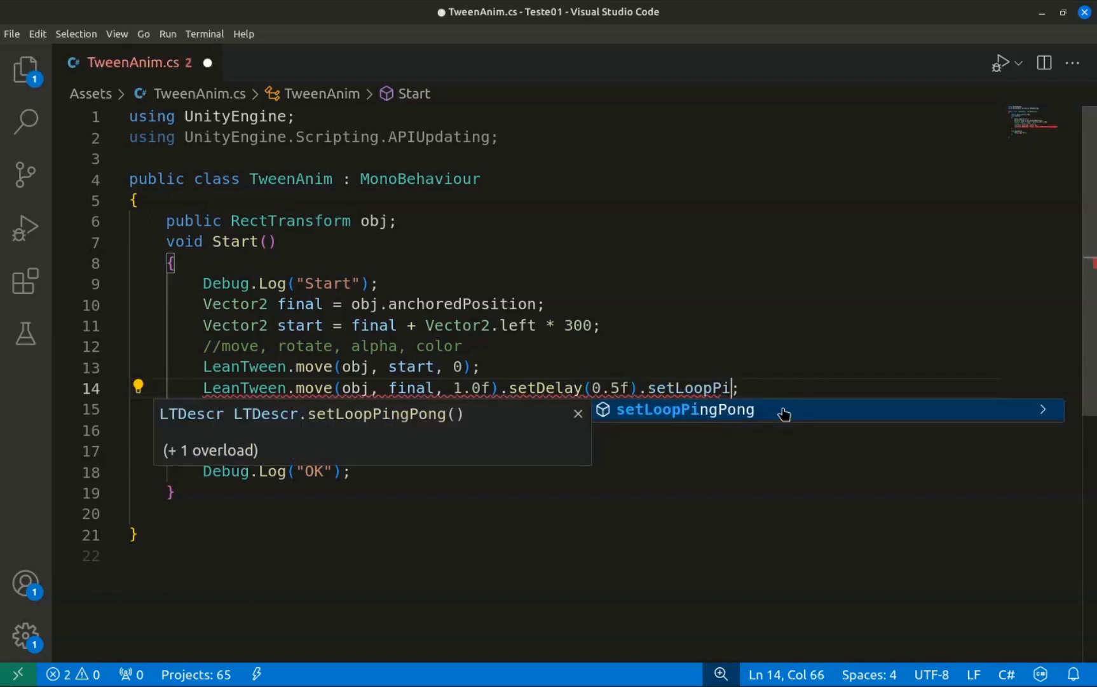
pyautogui.click(784, 412)
pyautogui.write('()')
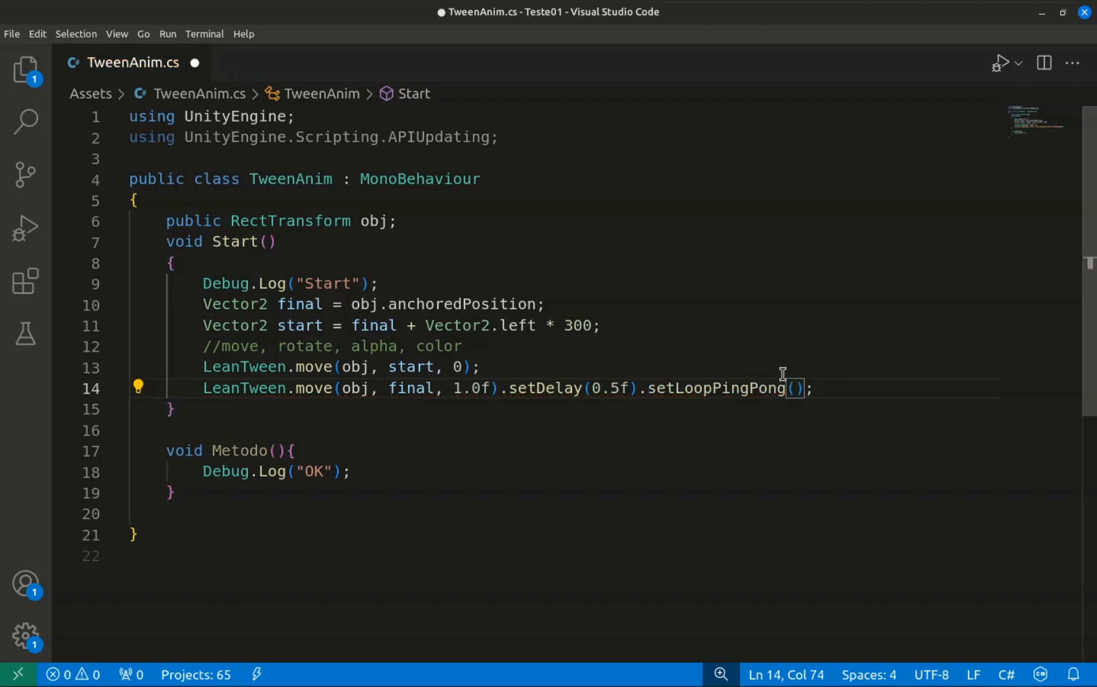
pyautogui.hotkey('ctrl', 's')
pyautogui.press('Up')
# - Switch to Unity, run the scene to check the Start button's ping-pong movement, clear the Console during play, and stop play mode
pyautogui.hotkey('alt', 'Tab')
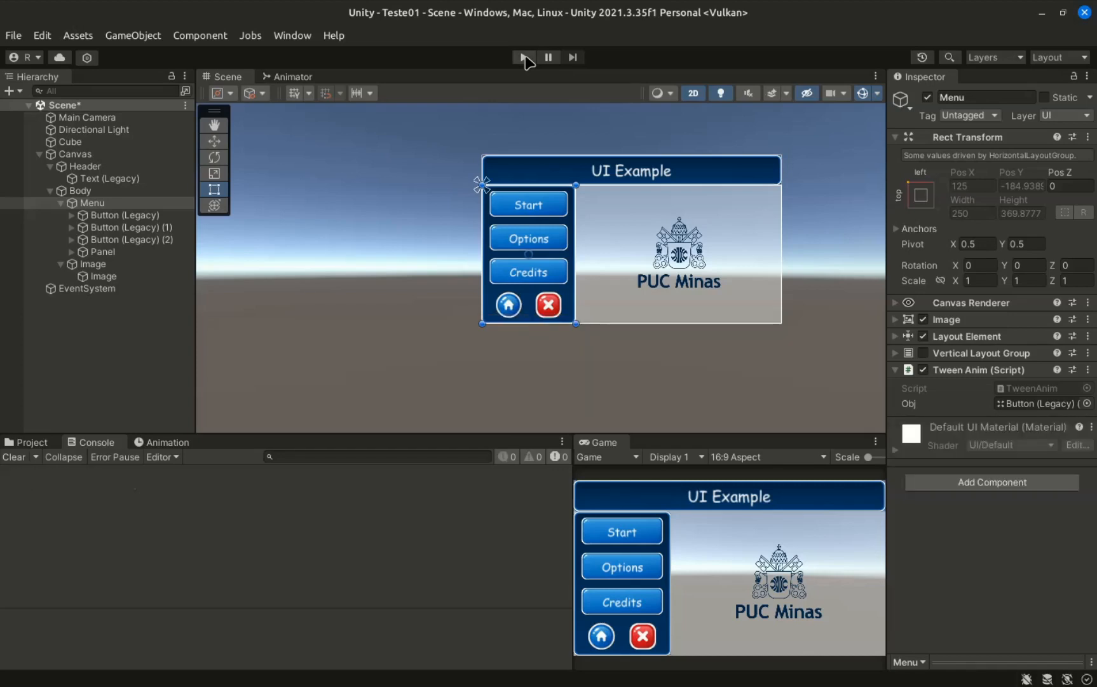
pyautogui.click(524, 57)
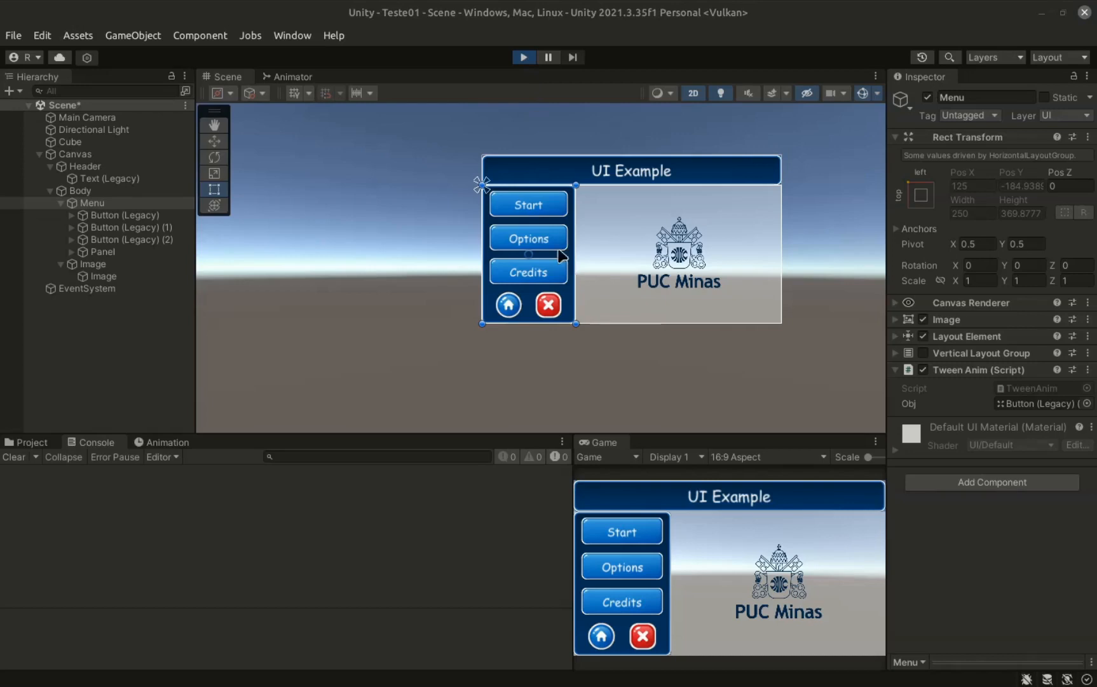
pyautogui.click(508, 201)
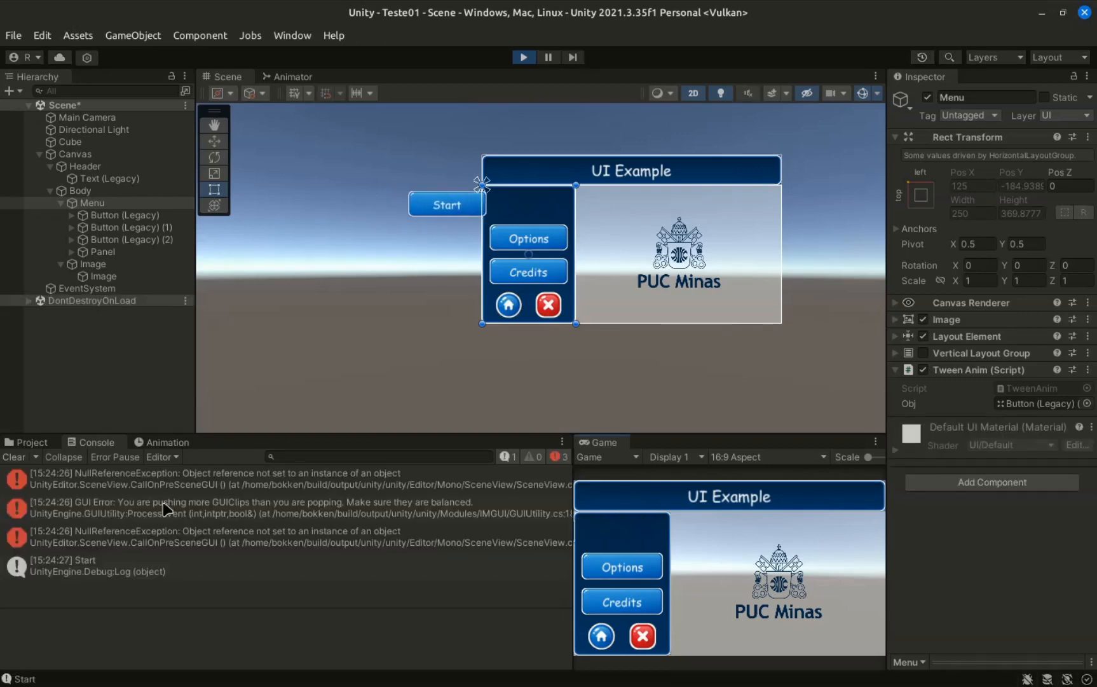
pyautogui.click(14, 456)
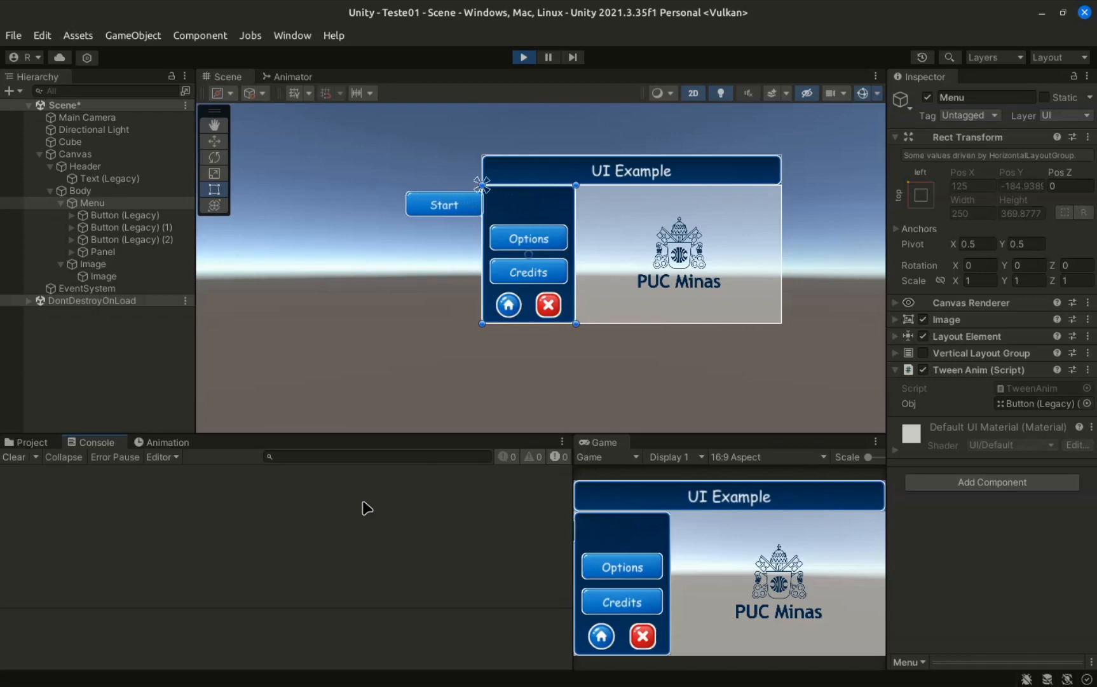
pyautogui.click(523, 57)
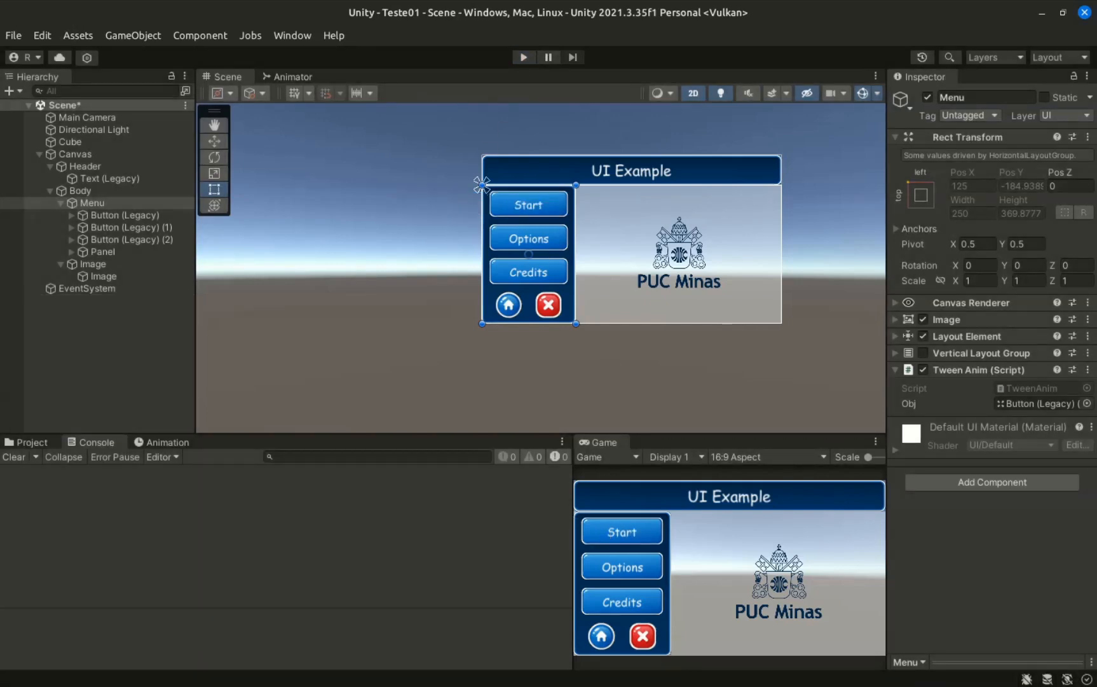
# - Return to Visual Studio Code and delete the Debug.Log("Start"); statement from the Start method
pyautogui.hotkey('alt', 'Tab')
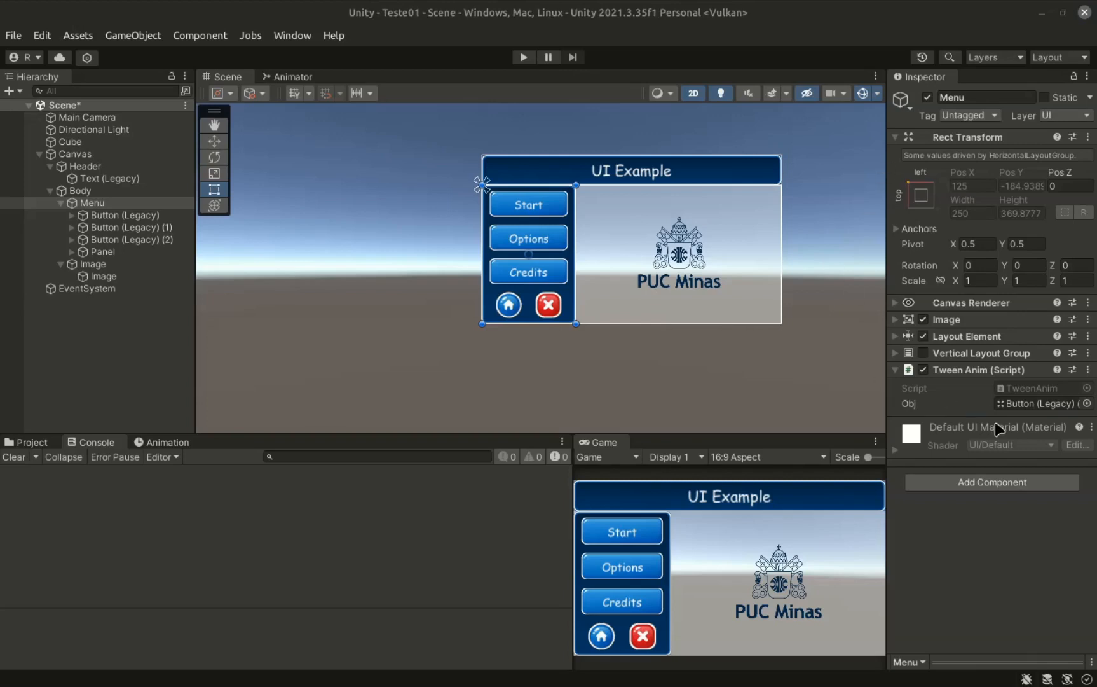
pyautogui.hotkey('alt', 'Tab')
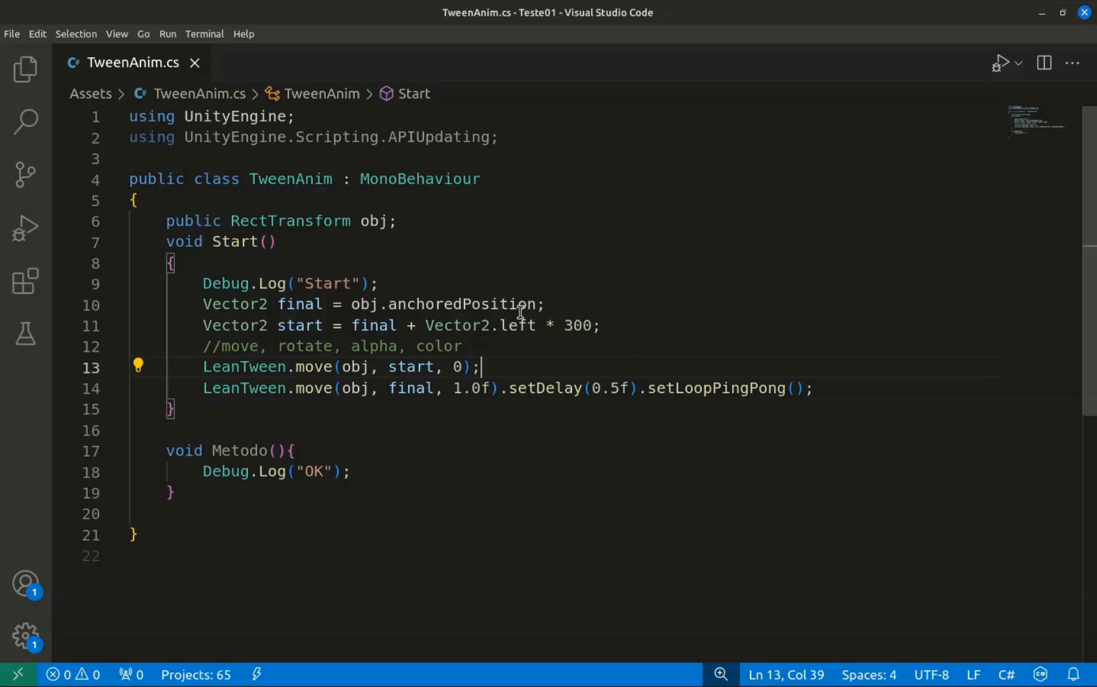
pyautogui.click(188, 351)
pyautogui.click(383, 281)
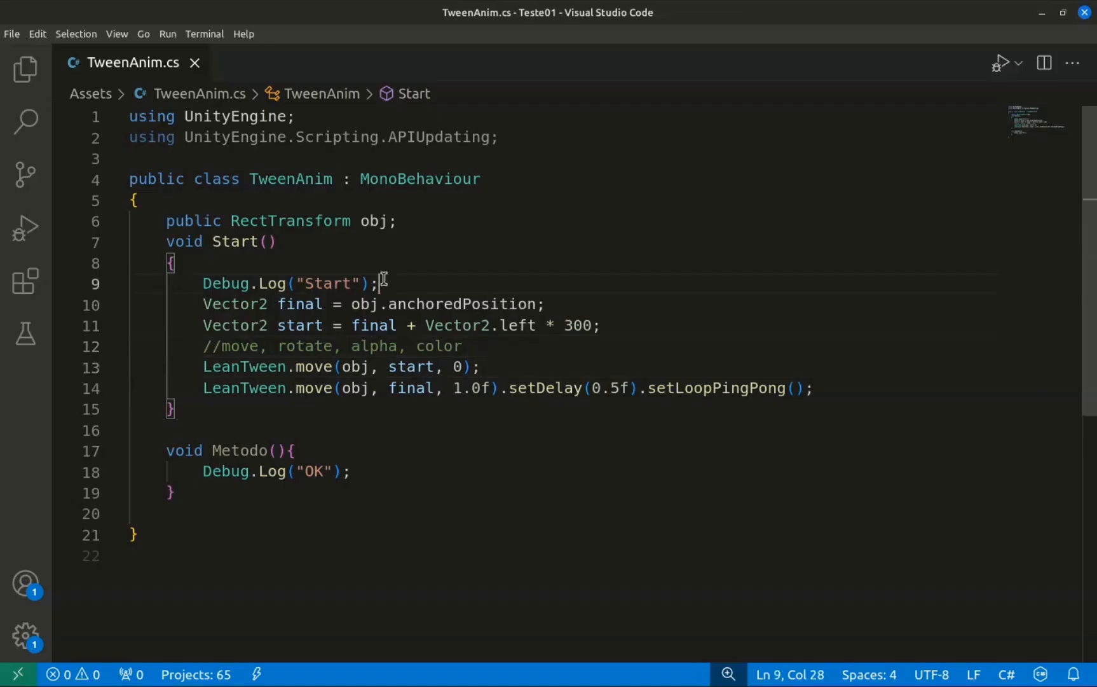
pyautogui.press('BackSpace')
pyautogui.press('BackSpace')
pyautogui.press('BackSpace')
pyautogui.press('BackSpace')
pyautogui.press('BackSpace')
pyautogui.press('BackSpace')
pyautogui.press('BackSpace')
pyautogui.press('BackSpace')
pyautogui.press('BackSpace')
pyautogui.press('BackSpace')
pyautogui.press('BackSpace')
pyautogui.press('BackSpace')
pyautogui.press('BackSpace')
pyautogui.press('BackSpace')
pyautogui.press('BackSpace')
pyautogui.press('BackSpace')
pyautogui.press('BackSpace')
pyautogui.press('BackSpace')
pyautogui.press('BackSpace')
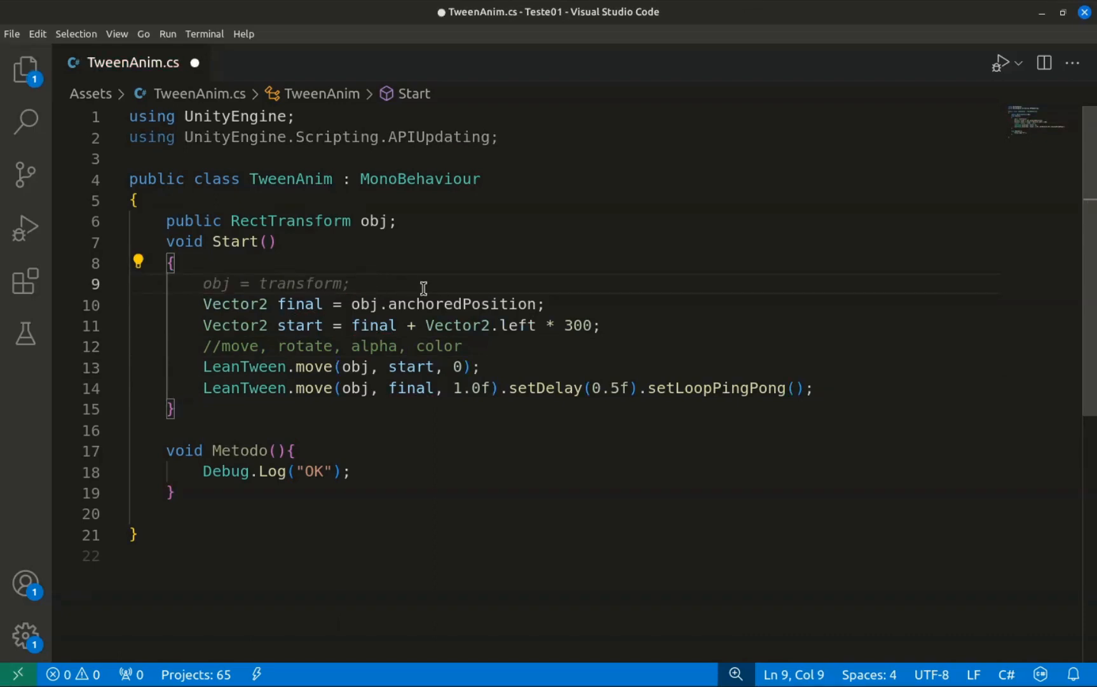
# - Add LeanTween.init(); and float t = 0; as the first two lines of the Start method
pyautogui.write('Lean')
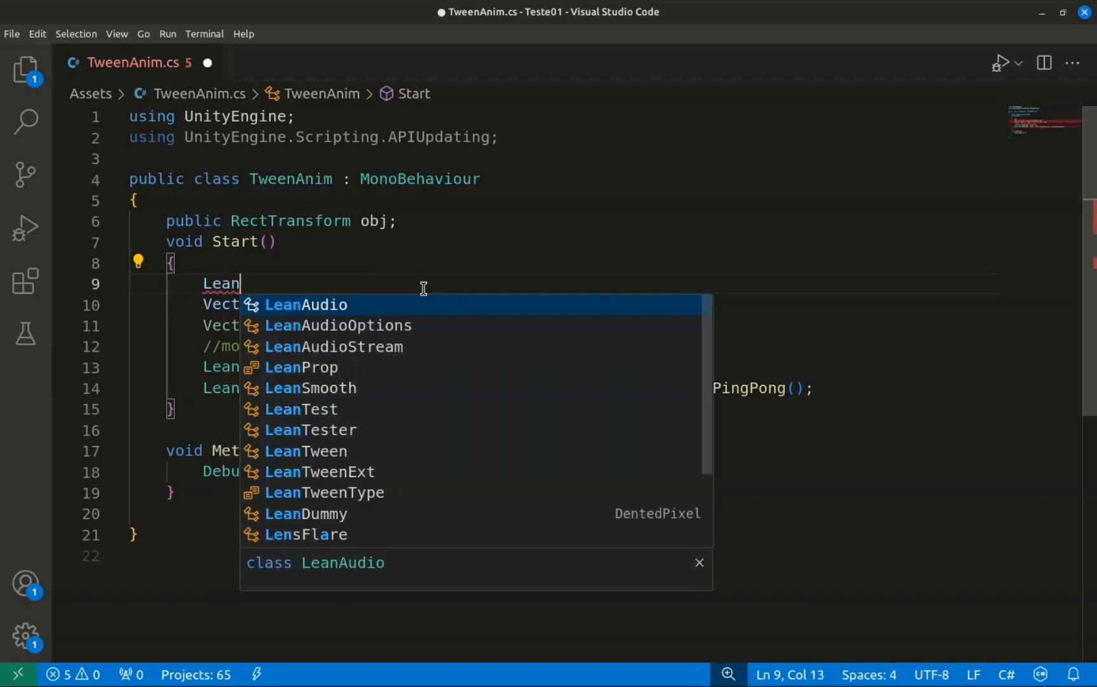
pyautogui.write('Tween')
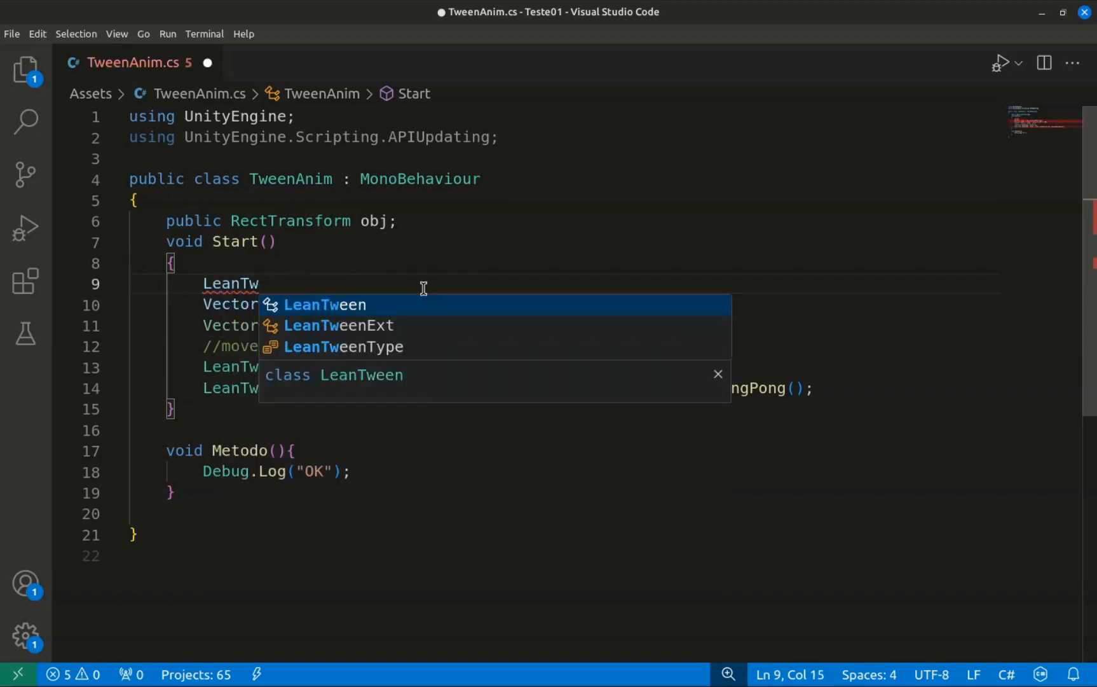
pyautogui.press('Tab')
pyautogui.write('.in')
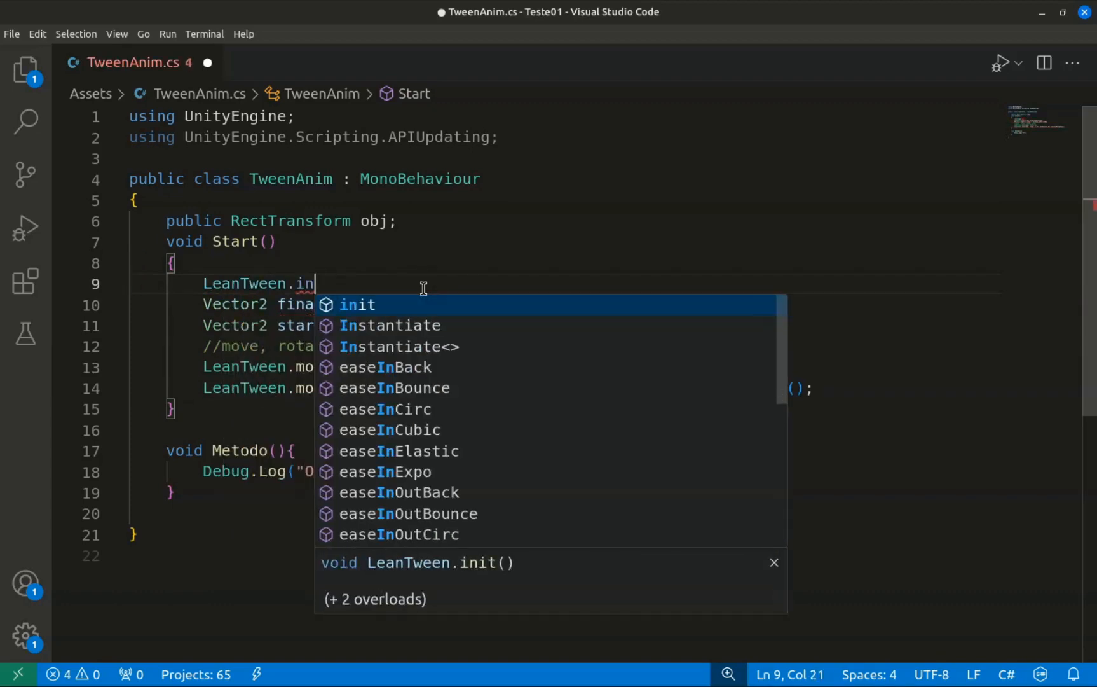
pyautogui.press('Tab')
pyautogui.write('();')
pyautogui.press('Return')
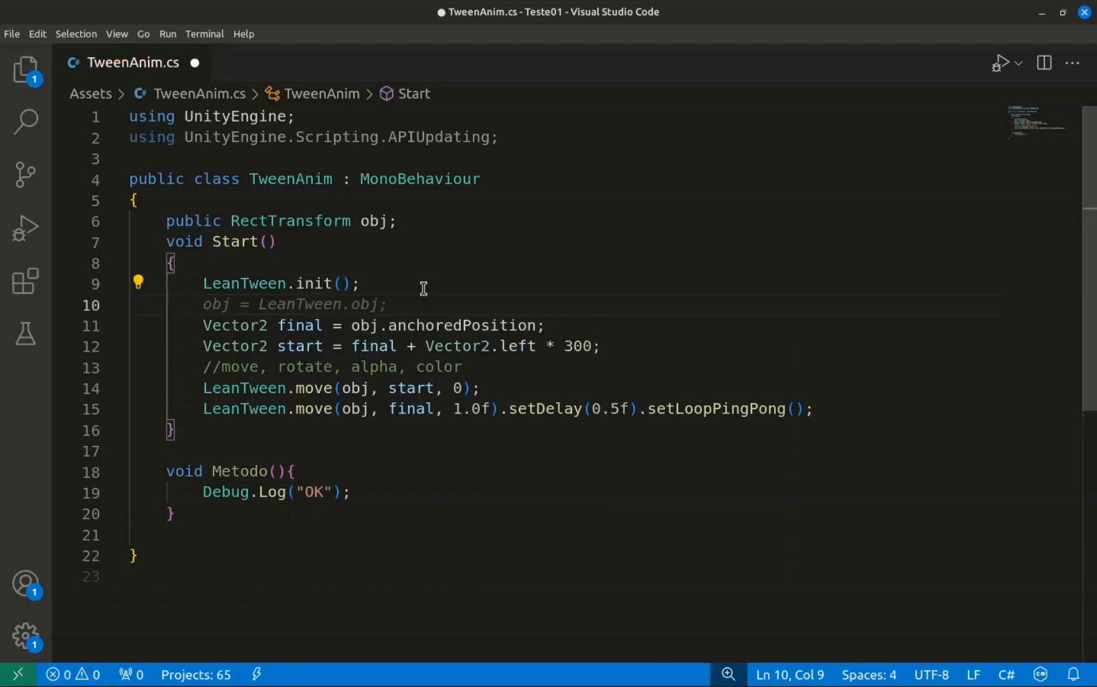
pyautogui.write('f')
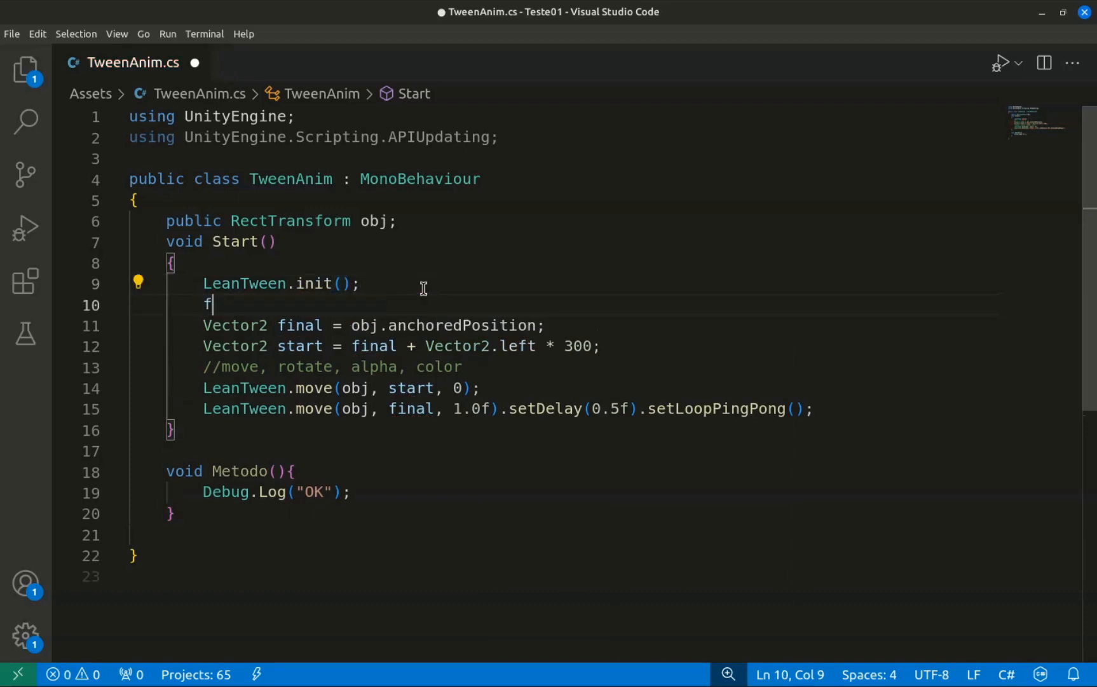
pyautogui.write('loat t = 0;')
# - Delete the final and start Vector2 declarations and the comment line below them from the Start method
pyautogui.press('Down')
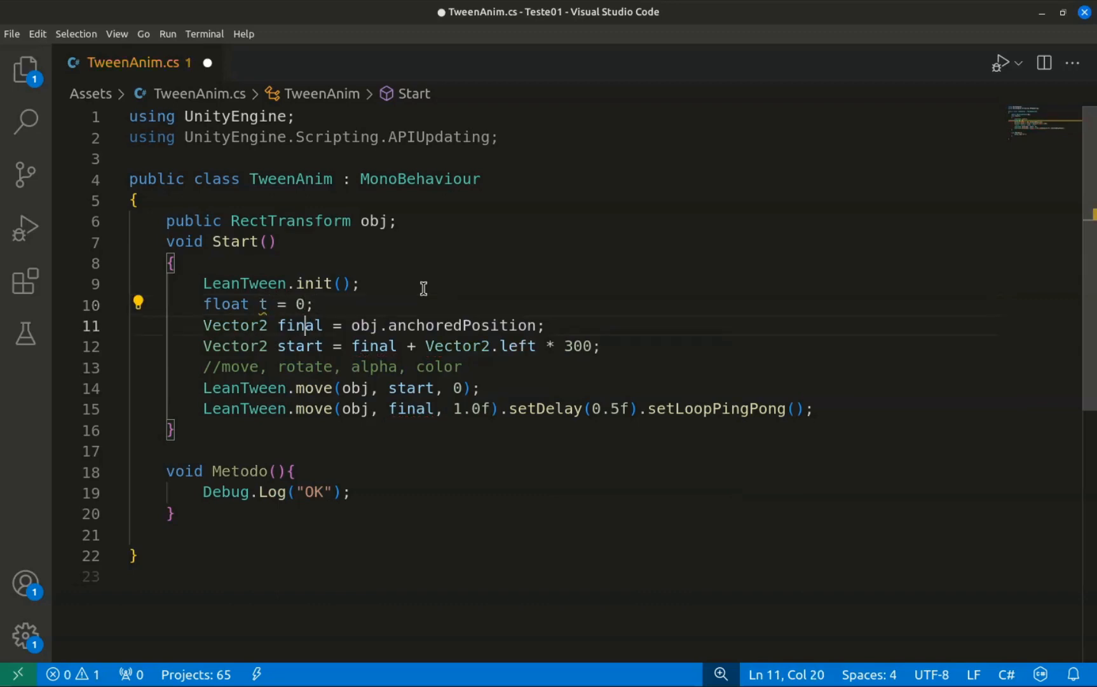
pyautogui.press('Home')
pyautogui.hotkey('shift', 'Down')
pyautogui.hotkey('shift', 'Down')
pyautogui.hotkey('shift', 'Down')
pyautogui.press('Delete')
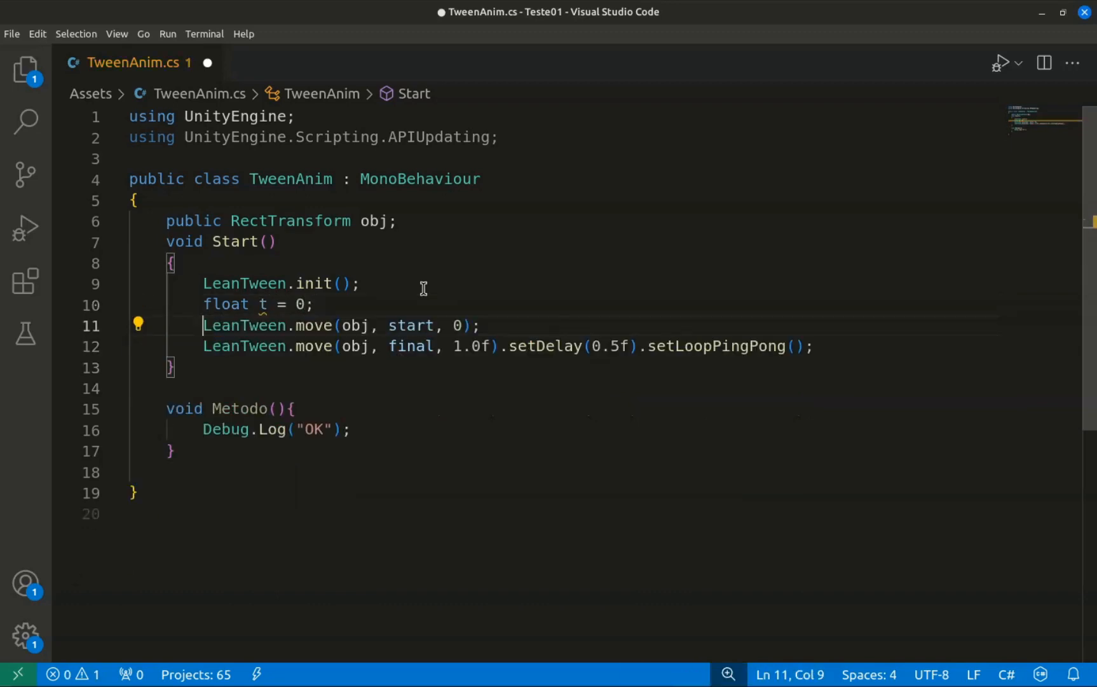
# - Begin an empty foreach () statement on a new line above the two LeanTween.move calls
pyautogui.press('Return')
pyautogui.press('Up')
pyautogui.write('foreach (')
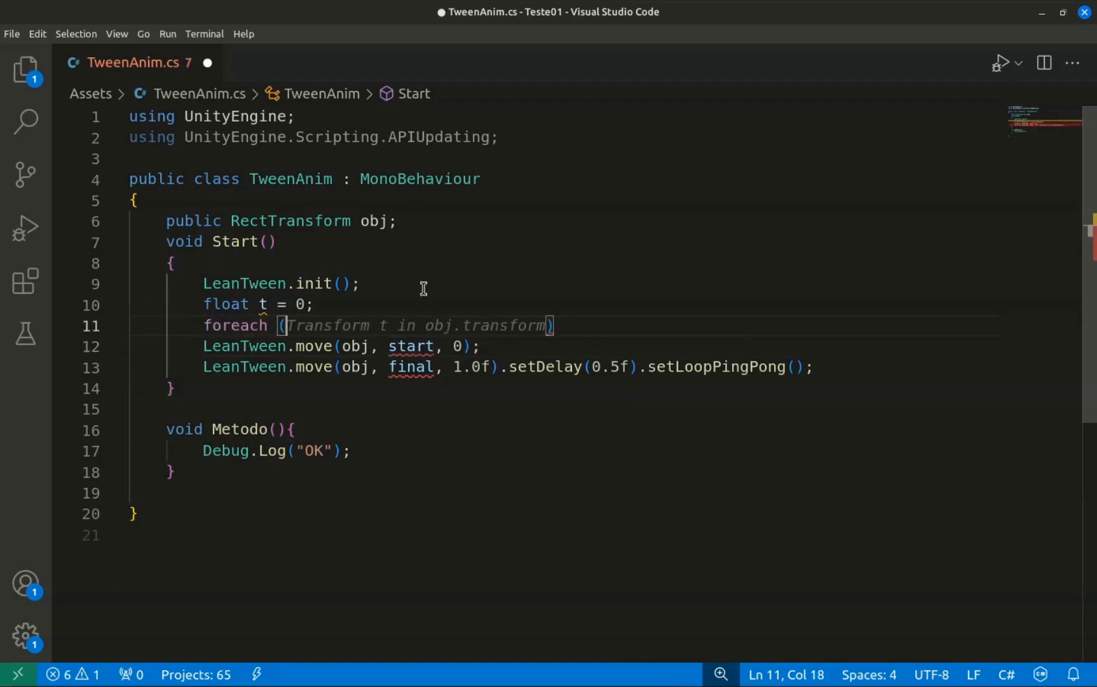
# - Change the type of the public obj field to a GameObject[] array
pyautogui.click(352, 219)
pyautogui.write('[]')
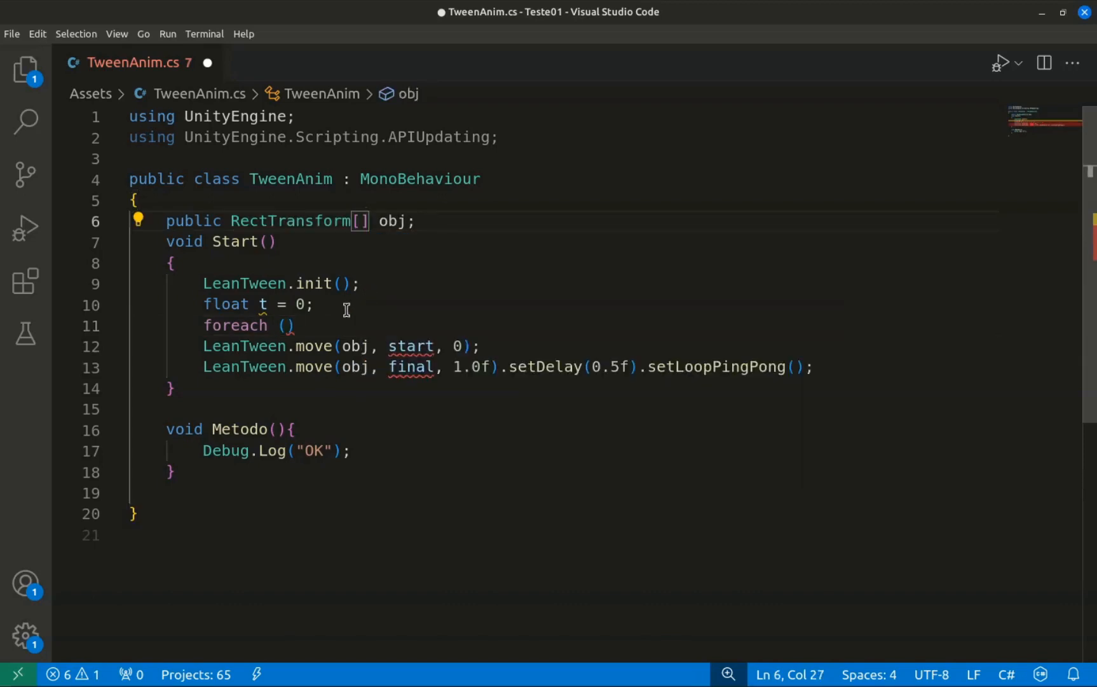
pyautogui.click(291, 325)
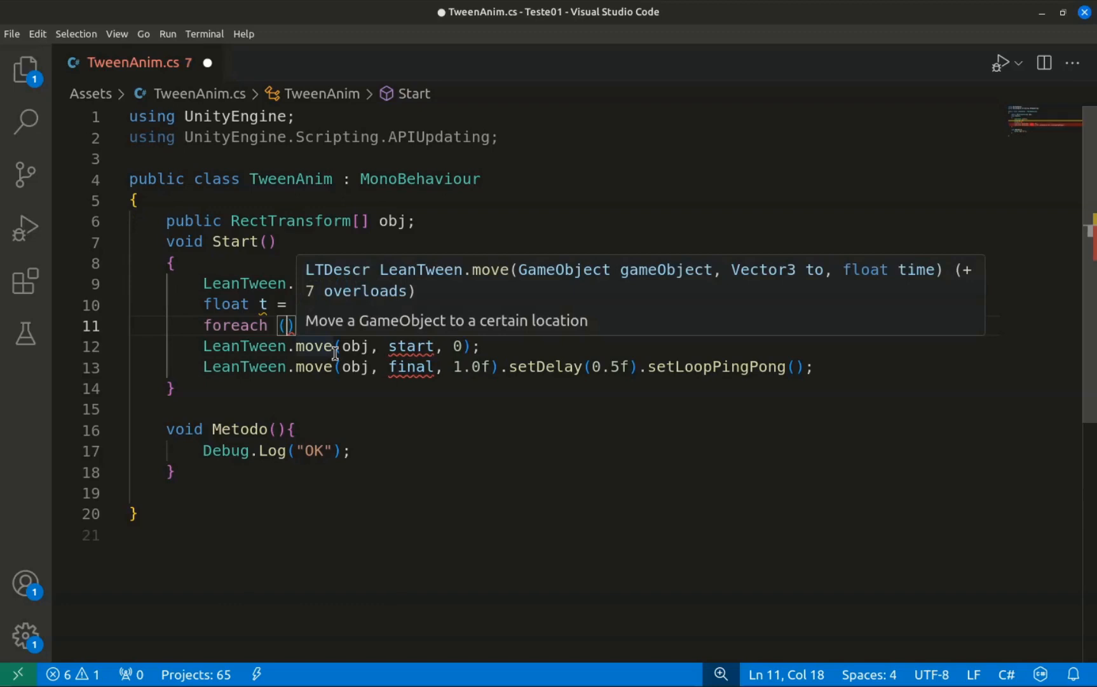
pyautogui.click(282, 220)
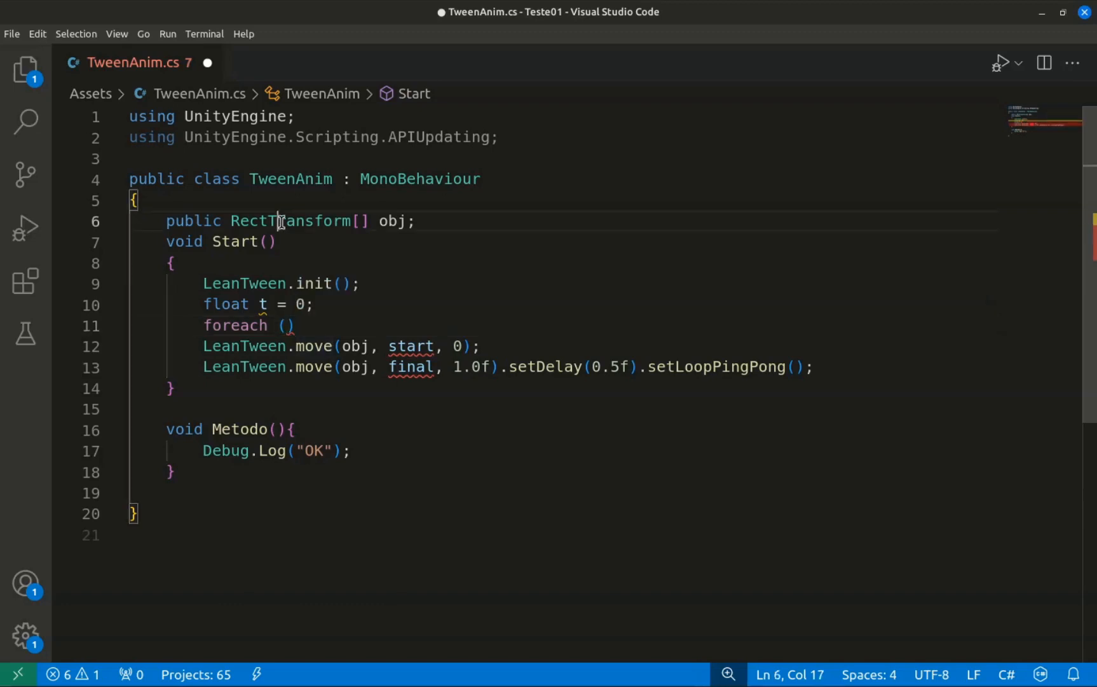
pyautogui.doubleClick(313, 221)
pyautogui.write('GameObject')
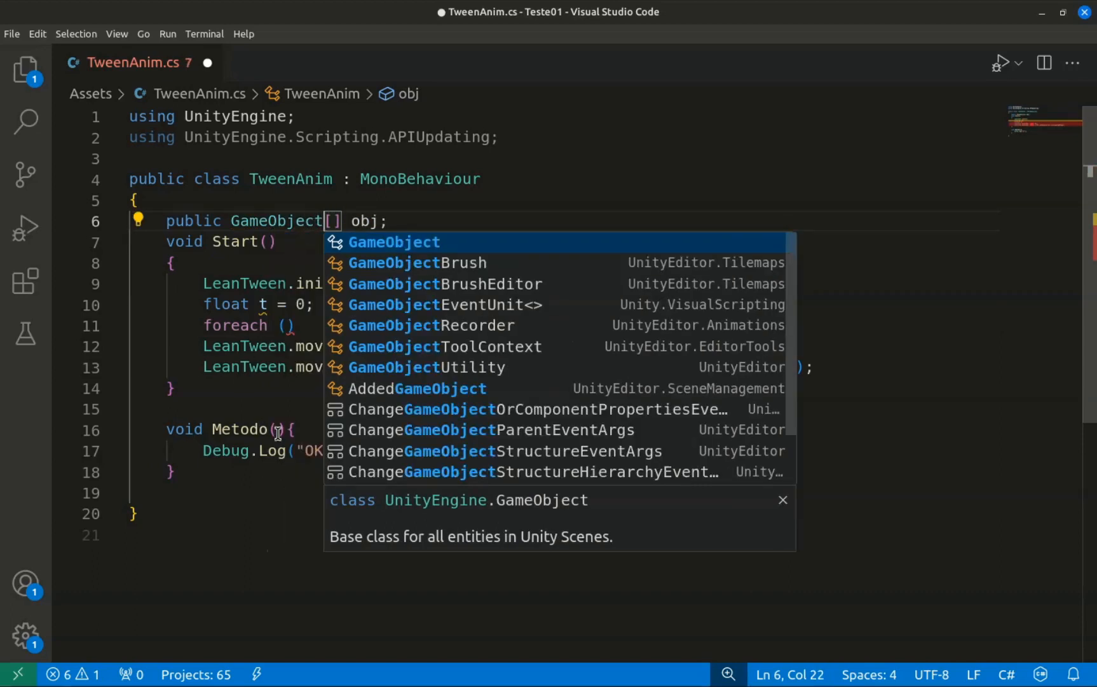
pyautogui.click(278, 433)
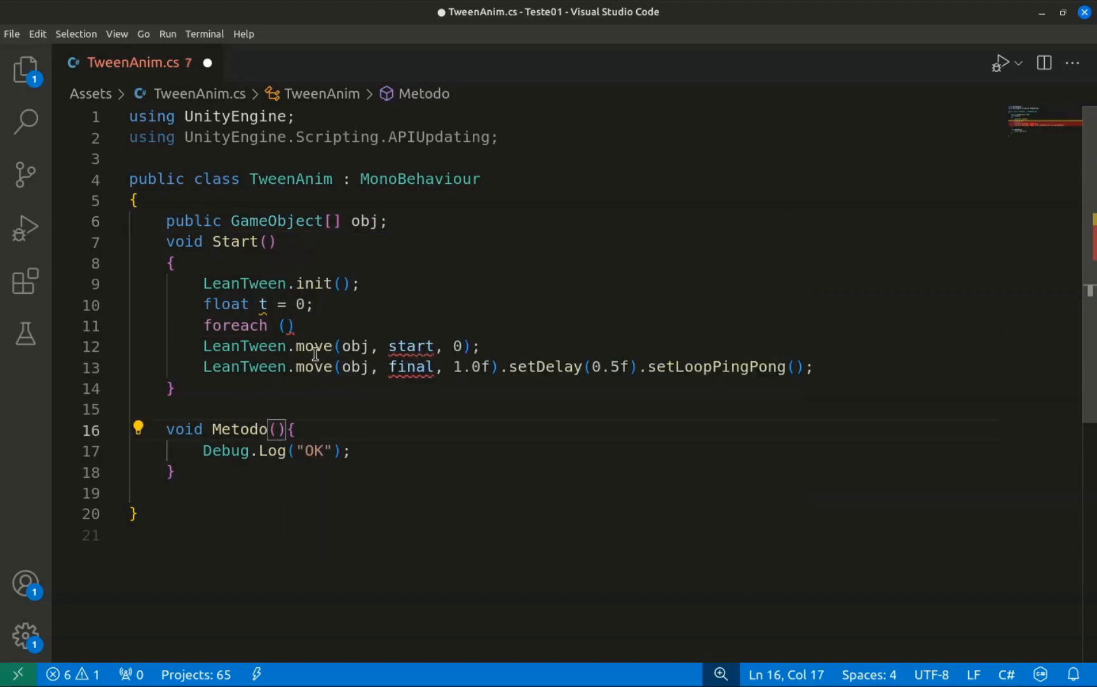
# - Complete the foreach header so it iterates with GameObject o in objs
pyautogui.click(287, 326)
pyautogui.write('GameOb')
pyautogui.write('ject o in ')
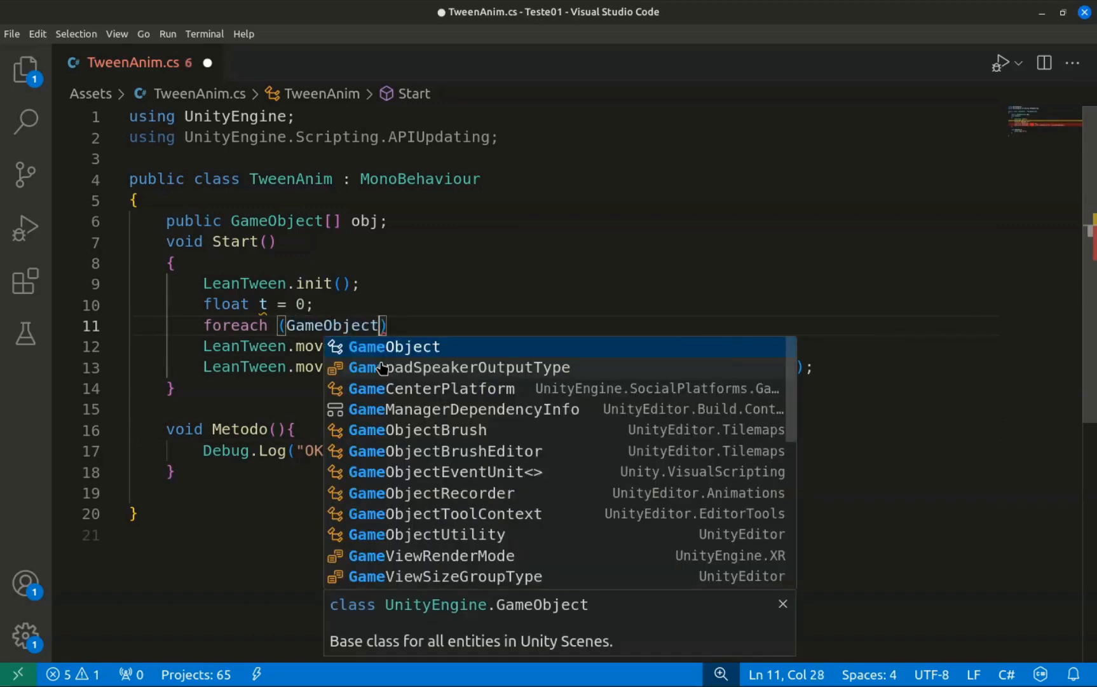
pyautogui.write('objs')
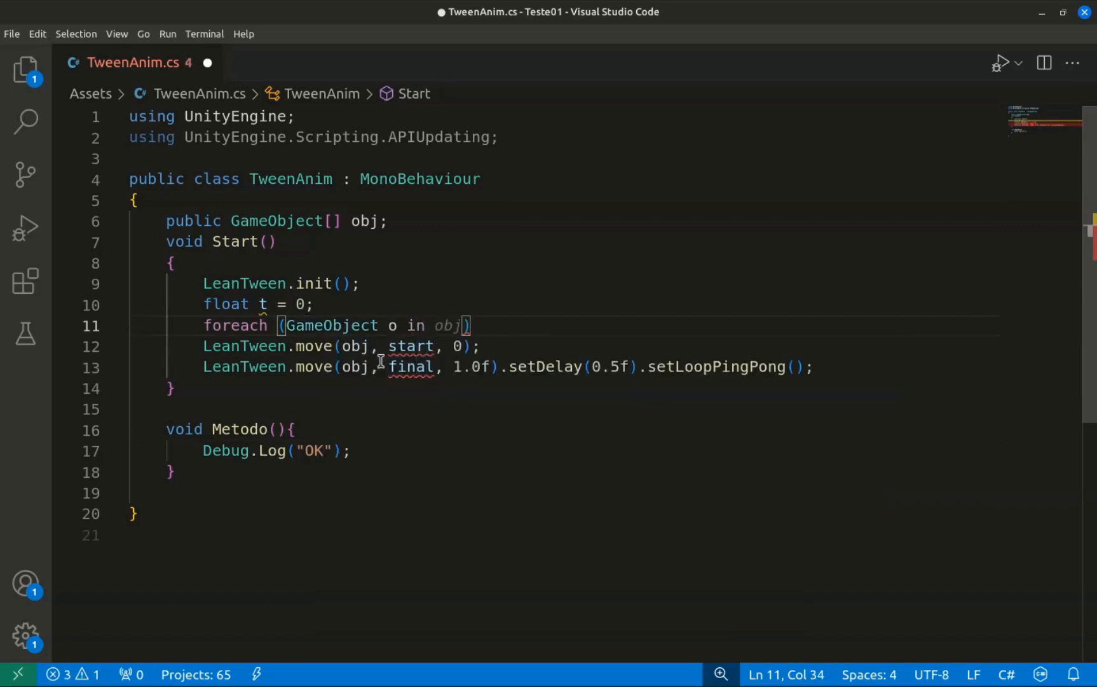
# - Rename the public GameObject[] field to objs
pyautogui.click(384, 224)
pyautogui.write('s')
pyautogui.click(321, 327)
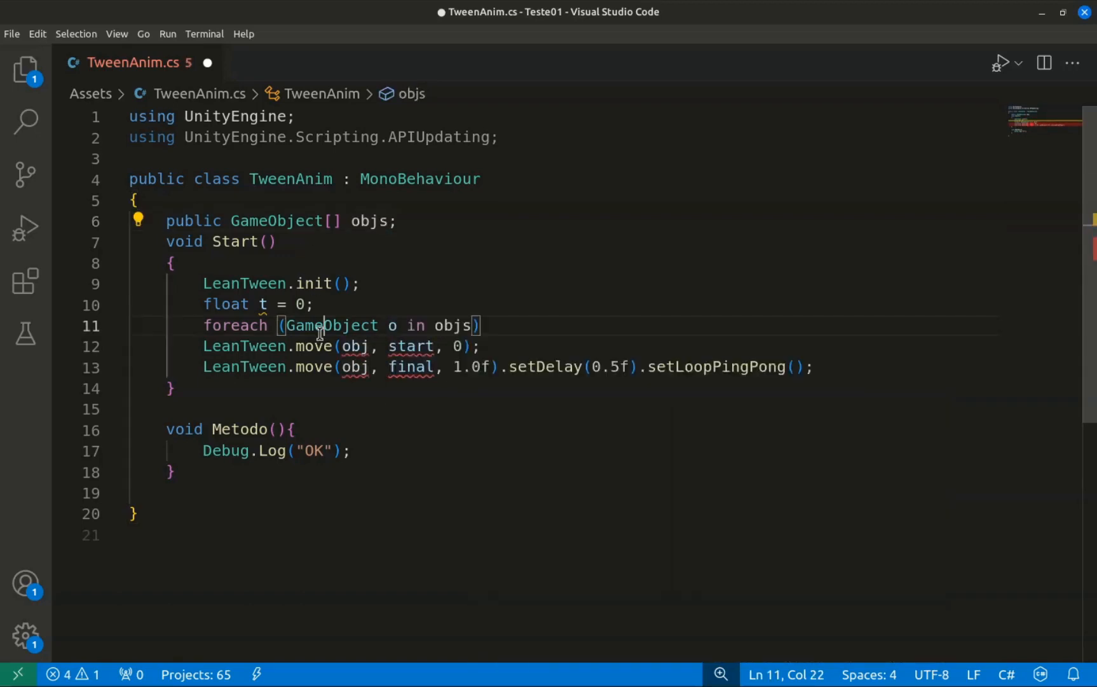
# - Add a braced body to the foreach loop and move the LeanTween.move call using start into it, indented
pyautogui.click(505, 322)
pyautogui.write('{')
pyautogui.press('Return')
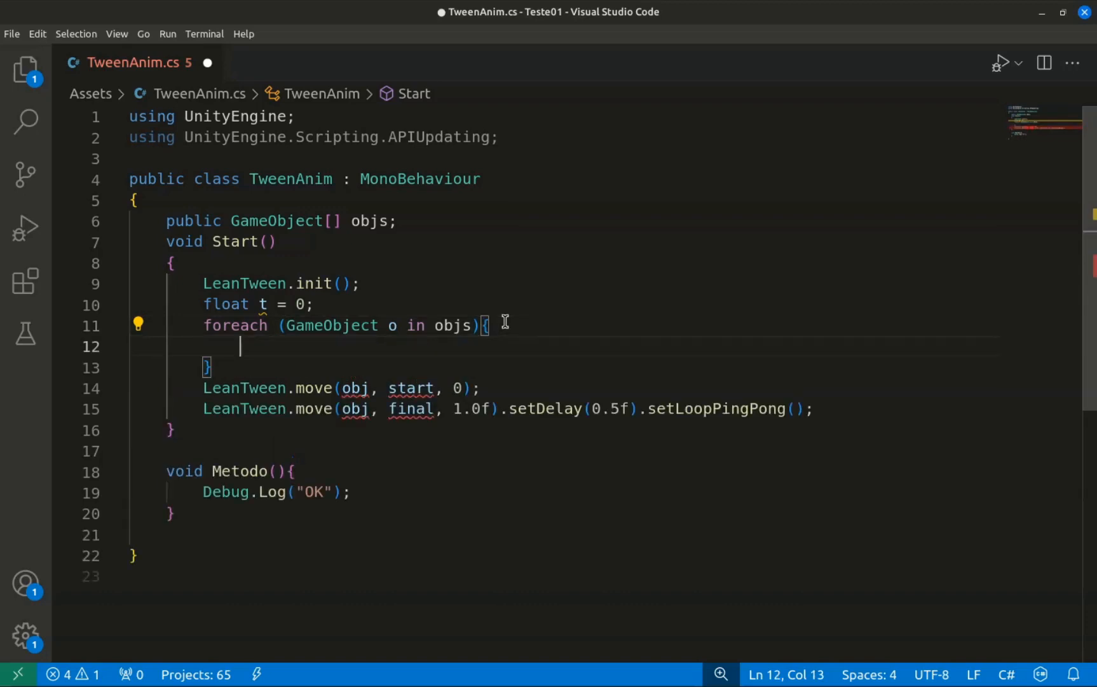
pyautogui.press('Down')
pyautogui.press('Down')
pyautogui.hotkey('alt', 'Up')
pyautogui.hotkey('alt', 'Up')
pyautogui.press('Left')
pyautogui.press('Left')
pyautogui.press('Left')
pyautogui.hotkey('ctrl', ']')
pyautogui.press('Right')
pyautogui.press('Right')
pyautogui.press('Right')
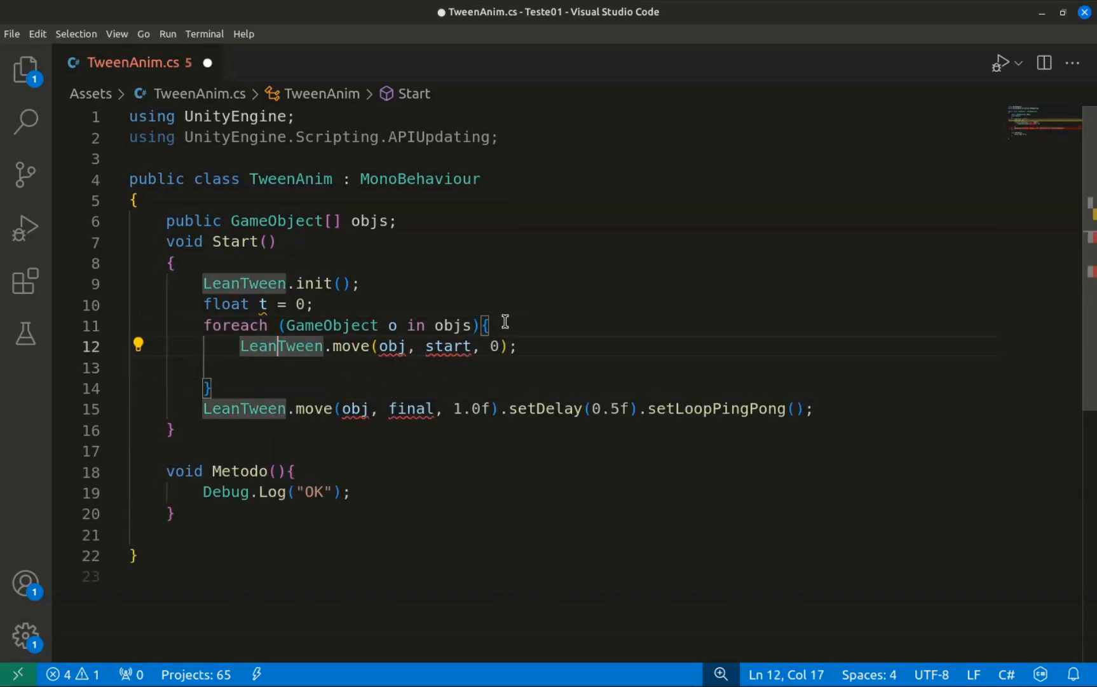
# - Change the move method to scale in the LeanTween call inside the foreach loop
pyautogui.press('Right')
pyautogui.press('Right')
pyautogui.press('Right')
pyautogui.press('Right')
pyautogui.press('Right')
pyautogui.press('Right')
pyautogui.hotkey('shift', 'Right')
pyautogui.hotkey('shift', 'Right')
pyautogui.hotkey('shift', 'Right')
pyautogui.hotkey('shift', 'Right')
pyautogui.write('st')
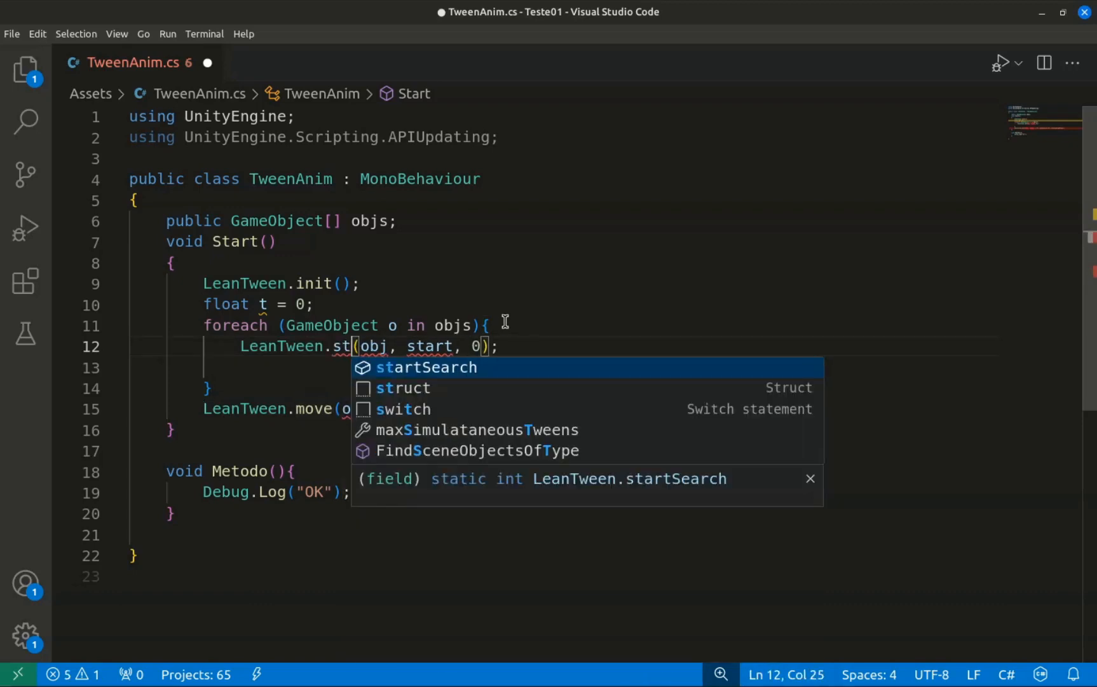
pyautogui.press('BackSpace')
pyautogui.write('cale')
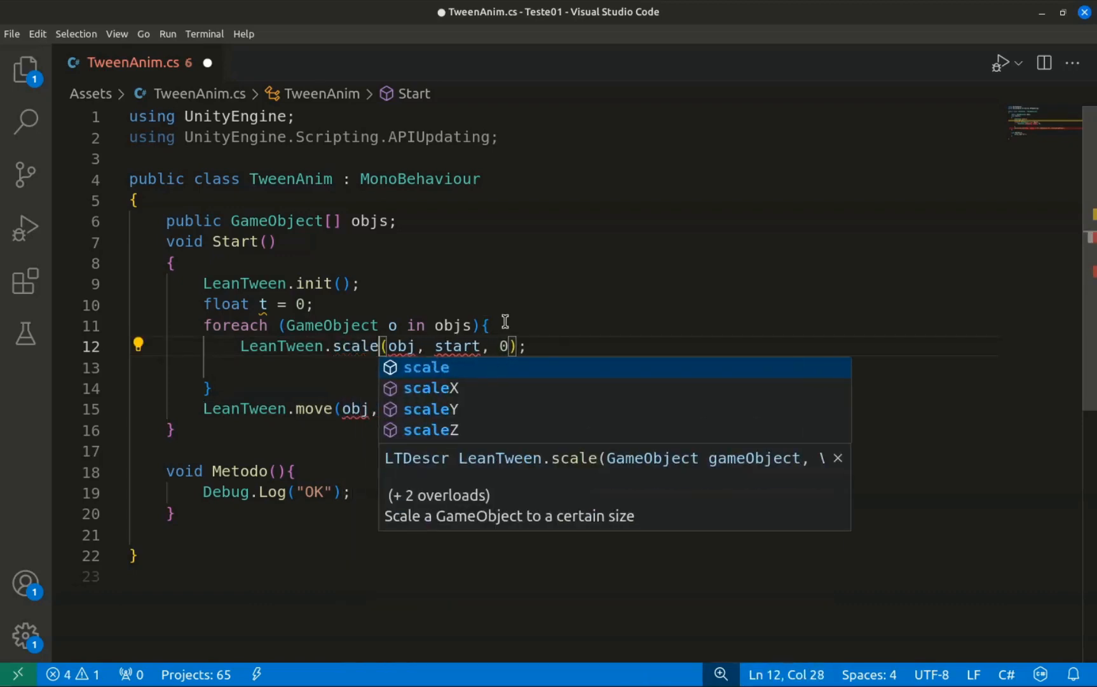
# - Replace the start argument of the scale call with Vector3.zero
pyautogui.press('Right')
pyautogui.press('Right')
pyautogui.press('Right')
pyautogui.hotkey('shift', 'Right')
pyautogui.hotkey('shift', 'Right')
pyautogui.hotkey('shift', 'Right')
pyautogui.hotkey('shift', 'Right')
pyautogui.hotkey('shift', 'Right')
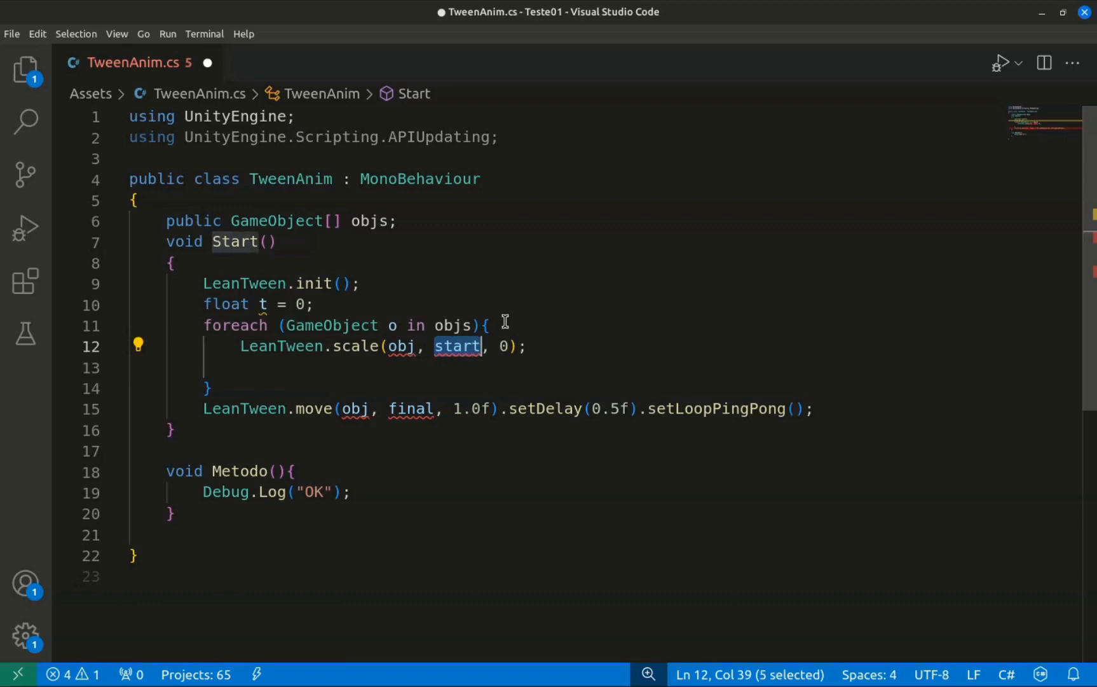
pyautogui.press('BackSpace')
pyautogui.write('Vector3')
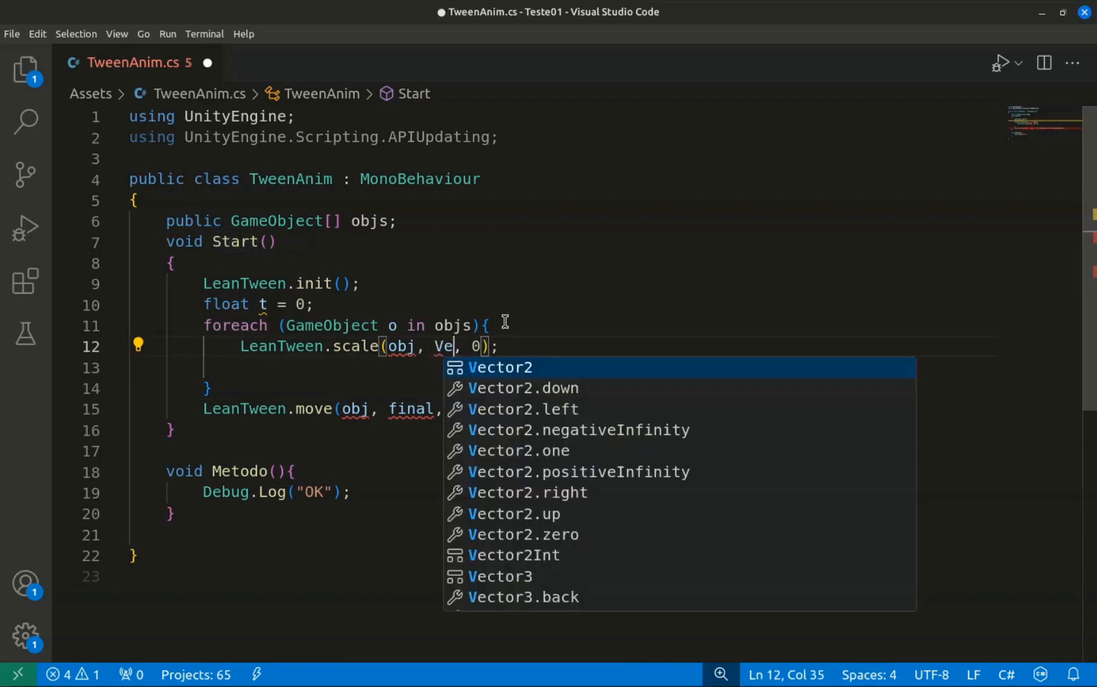
pyautogui.write('.zero')
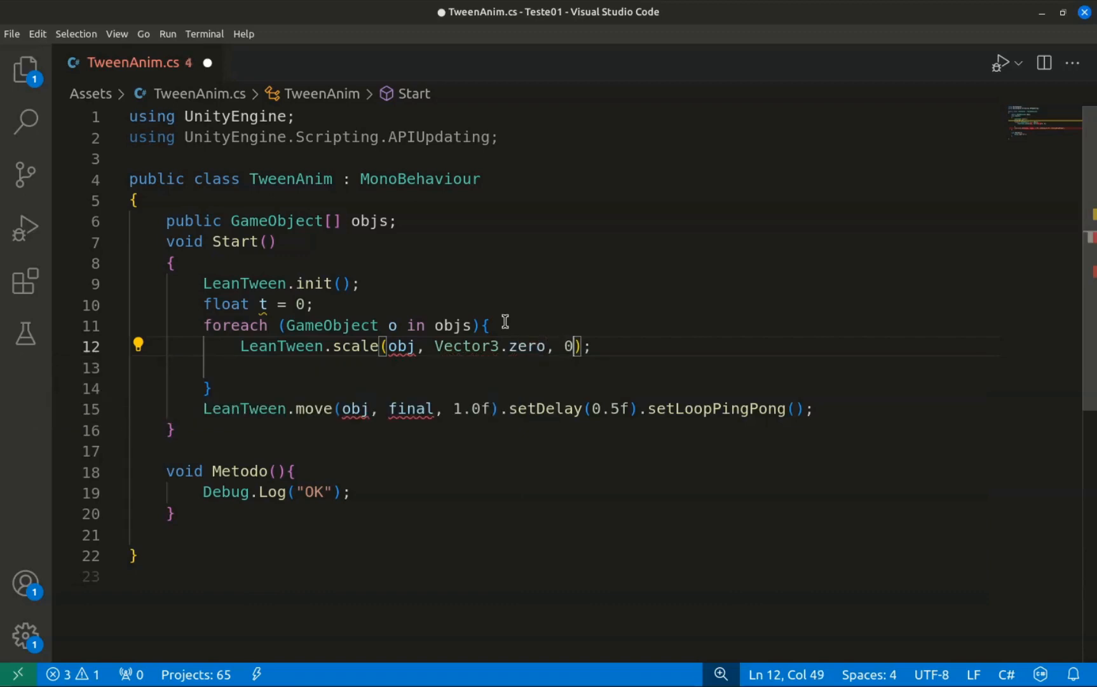
pyautogui.moveTo(515, 345)
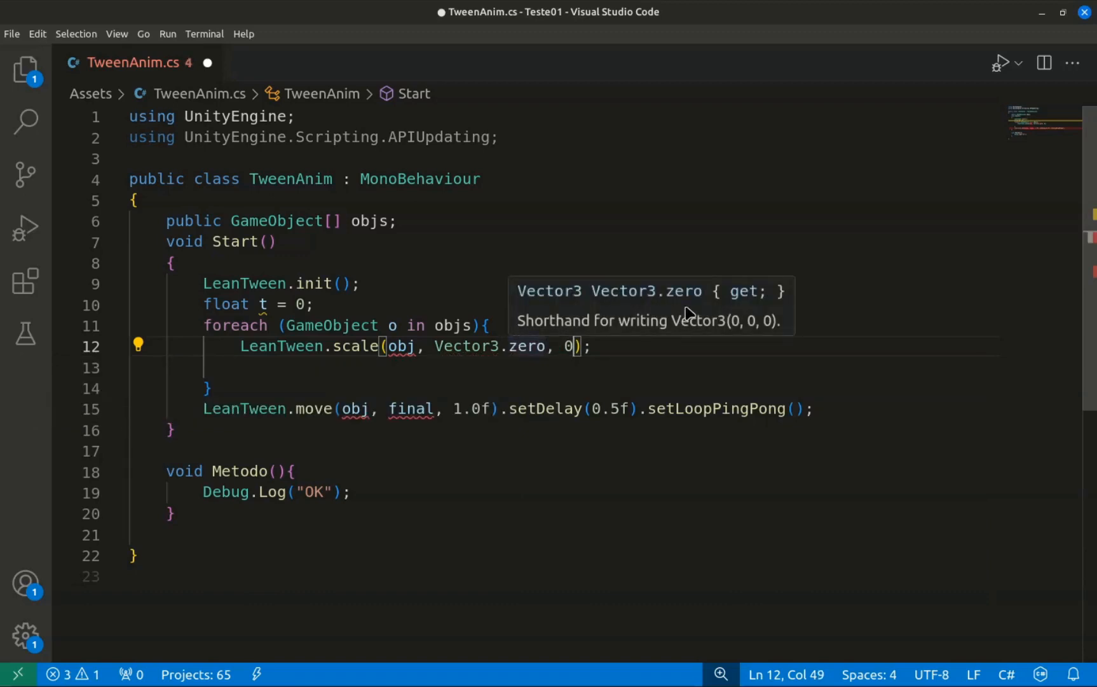
pyautogui.click(432, 360)
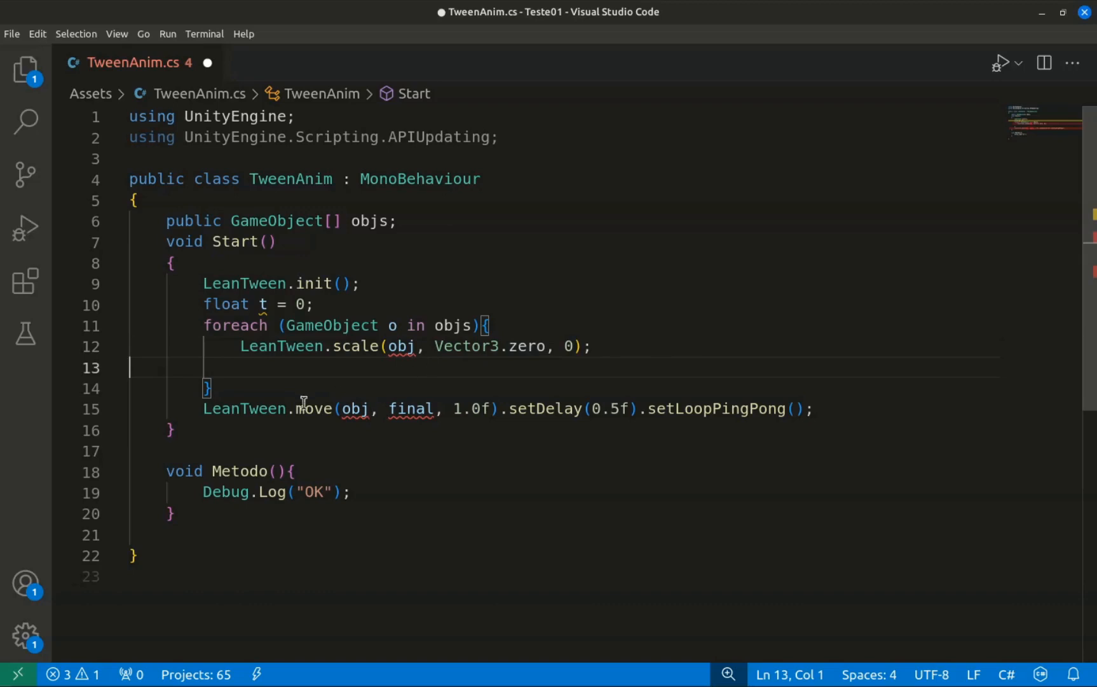
# - Move the remaining LeanTween.move call into the foreach body below the scale call and indent it
pyautogui.click(204, 410)
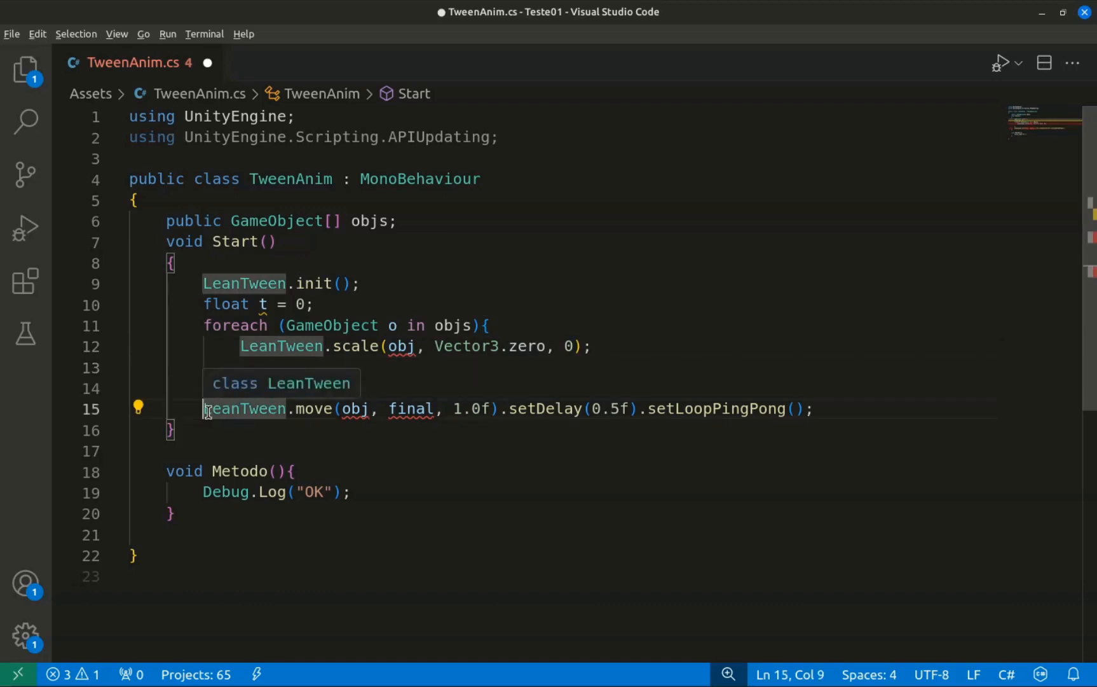
pyautogui.hotkey('alt', 'Up')
pyautogui.hotkey('alt', 'Up')
pyautogui.press('Tab')
# - Change the move method to scale in the second LeanTween call of the loop
pyautogui.press('Right')
pyautogui.press('Right')
pyautogui.press('Right')
pyautogui.press('Right')
pyautogui.press('Right')
pyautogui.press('Right')
pyautogui.press('Right')
pyautogui.press('Right')
pyautogui.press('Right')
pyautogui.press('Right')
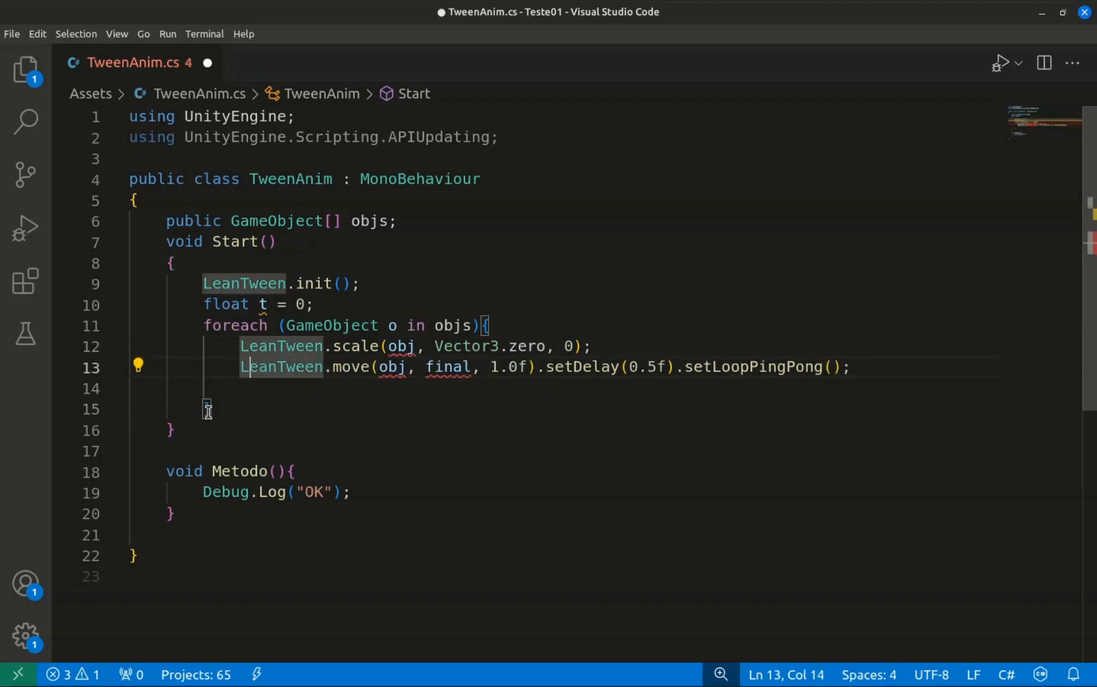
pyautogui.hotkey('shift', 'Right')
pyautogui.hotkey('shift', 'Right')
pyautogui.hotkey('shift', 'Right')
pyautogui.hotkey('shift', 'Right')
pyautogui.write('scl')
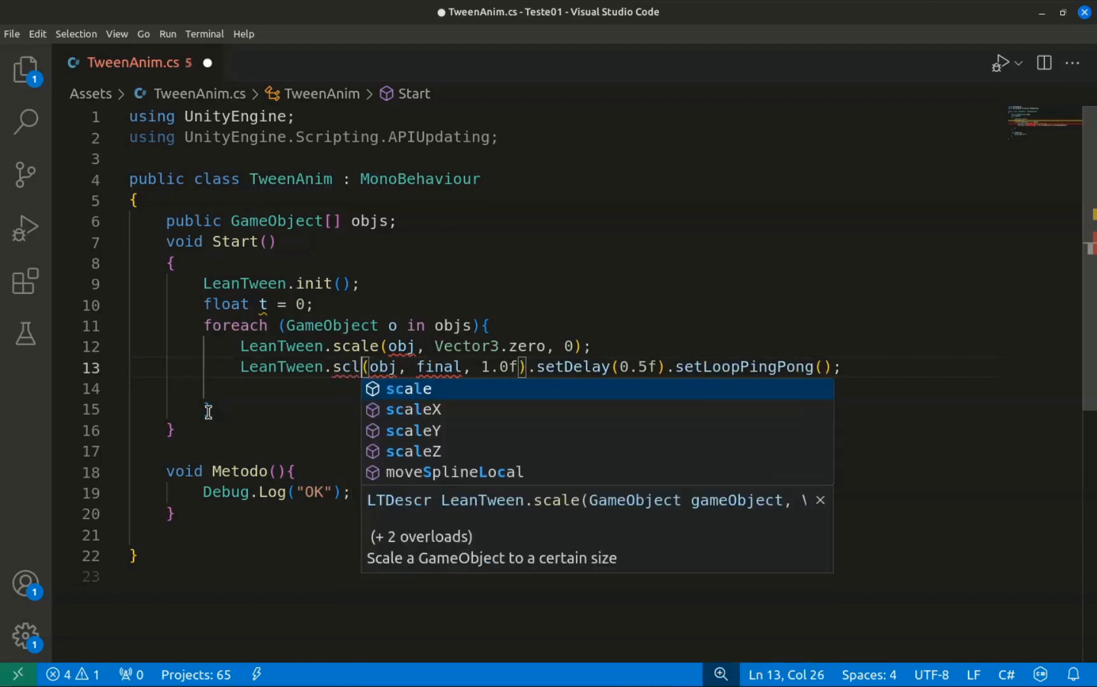
pyautogui.press('BackSpace')
pyautogui.write('a')
pyautogui.press('Tab')
# - Replace the obj argument with o in both LeanTween.scale calls
pyautogui.press('Right')
pyautogui.press('Right')
pyautogui.press('Right')
pyautogui.press('Right')
pyautogui.hotkey('shift', 'Right')
pyautogui.hotkey('shift', 'Right')
pyautogui.hotkey('shift', 'Right')
pyautogui.hotkey('shift', 'Right')
pyautogui.hotkey('shift', 'Right')
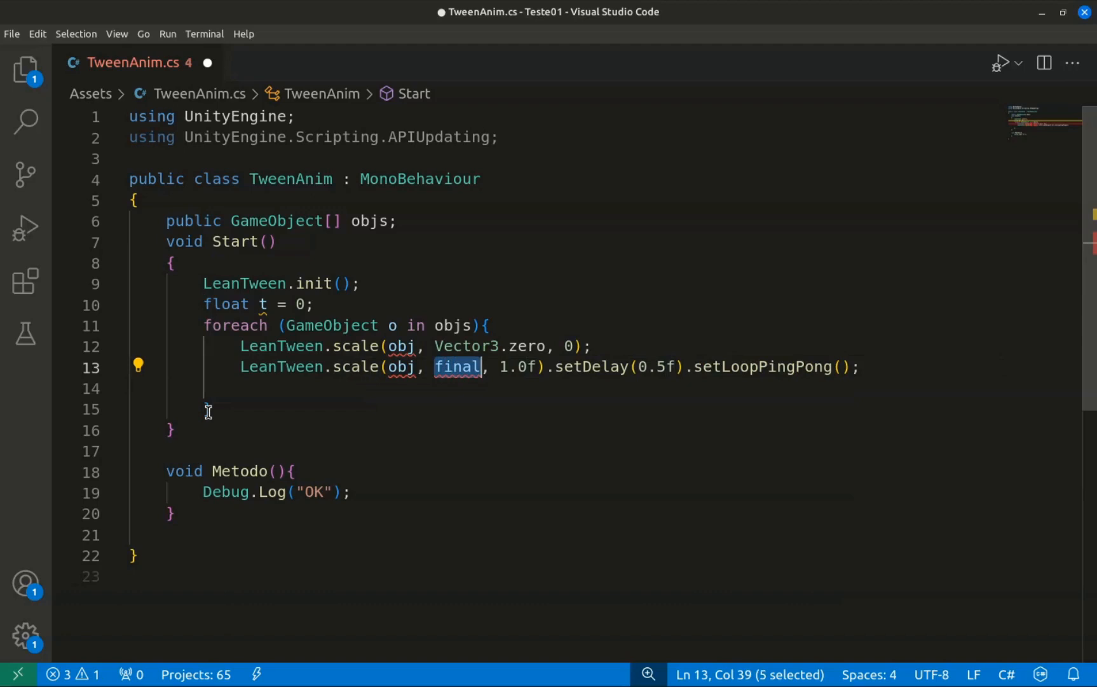
pyautogui.press('Up')
pyautogui.press('BackSpace')
pyautogui.press('BackSpace')
pyautogui.press('Down')
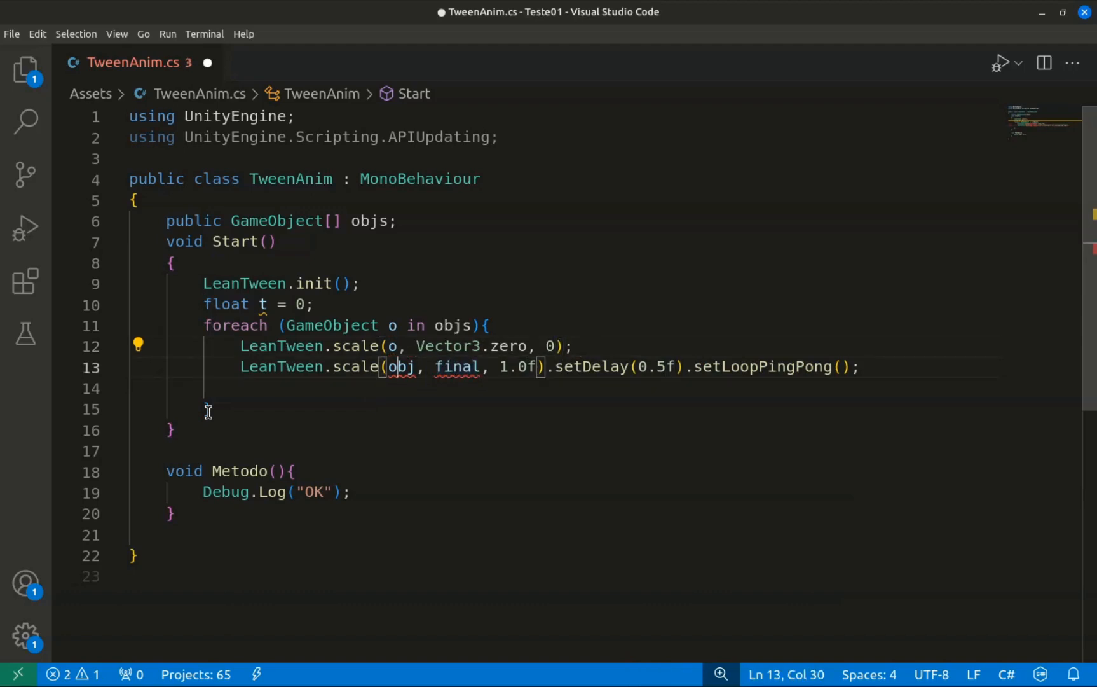
pyautogui.press('BackSpace')
pyautogui.press('BackSpace')
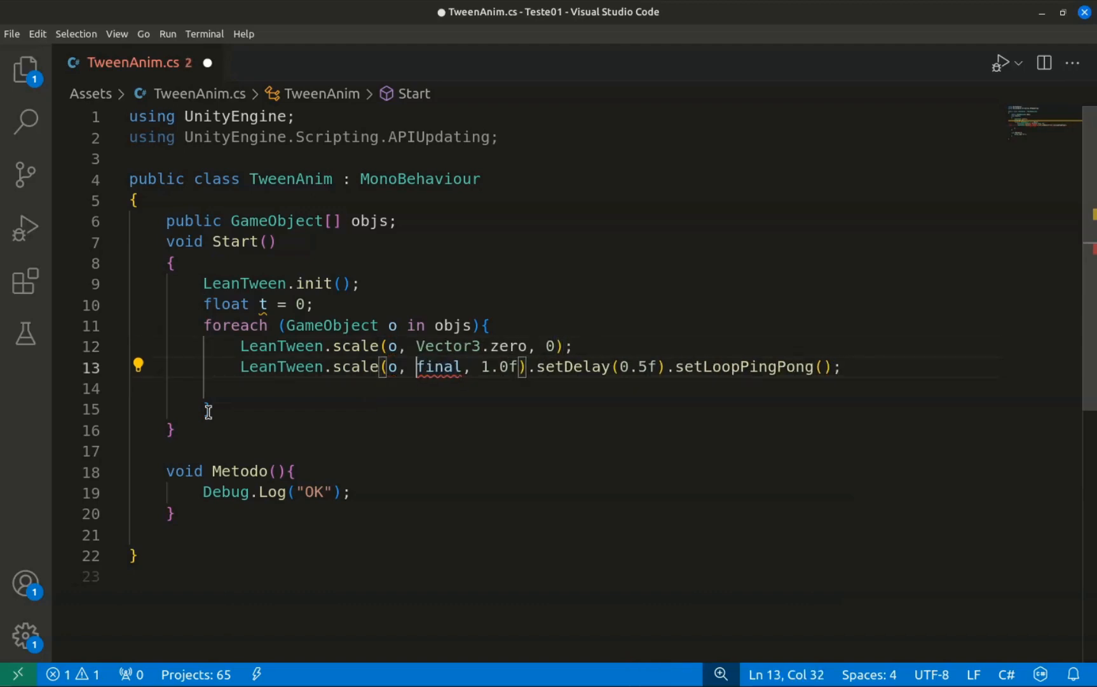
# - Replace the final argument of the second scale call with Vector3.one
pyautogui.hotkey('shift', 'Right')
pyautogui.hotkey('shift', 'Right')
pyautogui.hotkey('shift', 'Right')
pyautogui.hotkey('shift', 'Right')
pyautogui.hotkey('shift', 'Right')
pyautogui.write('Vecto')
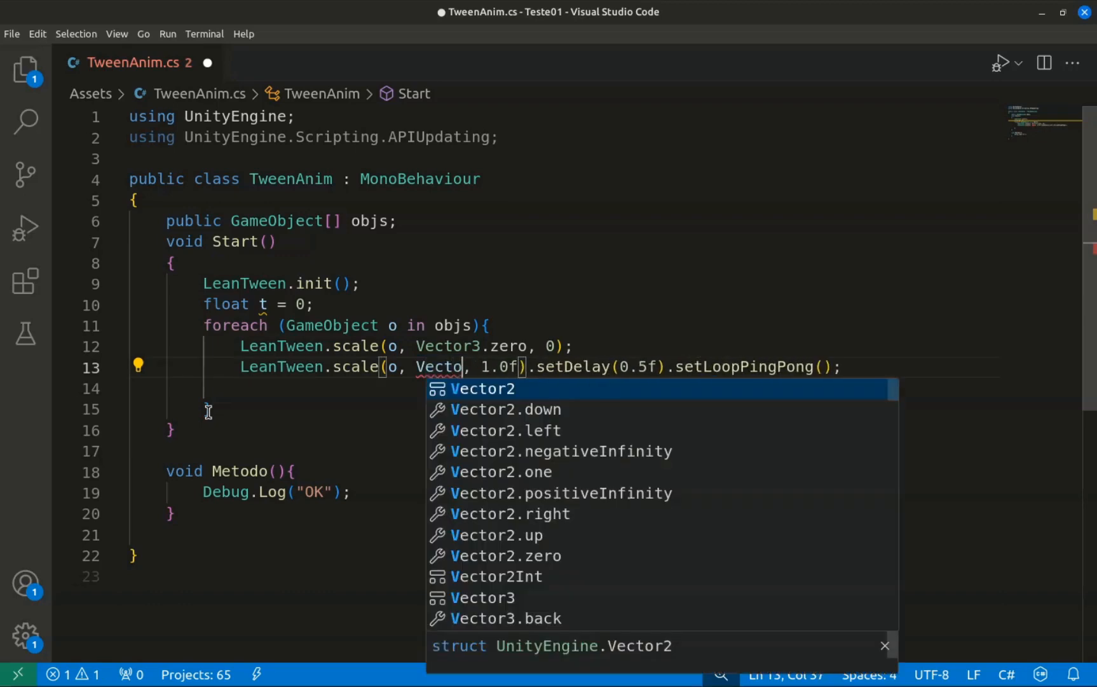
pyautogui.write('r3.one')
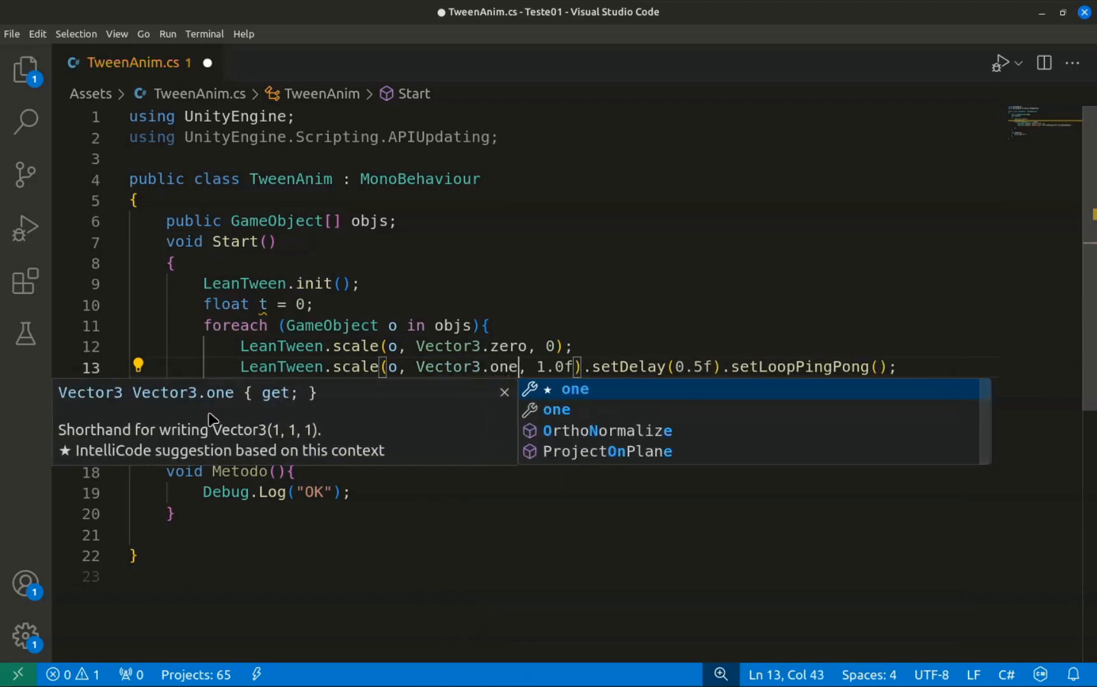
pyautogui.press('Escape')
pyautogui.moveTo(508, 367)
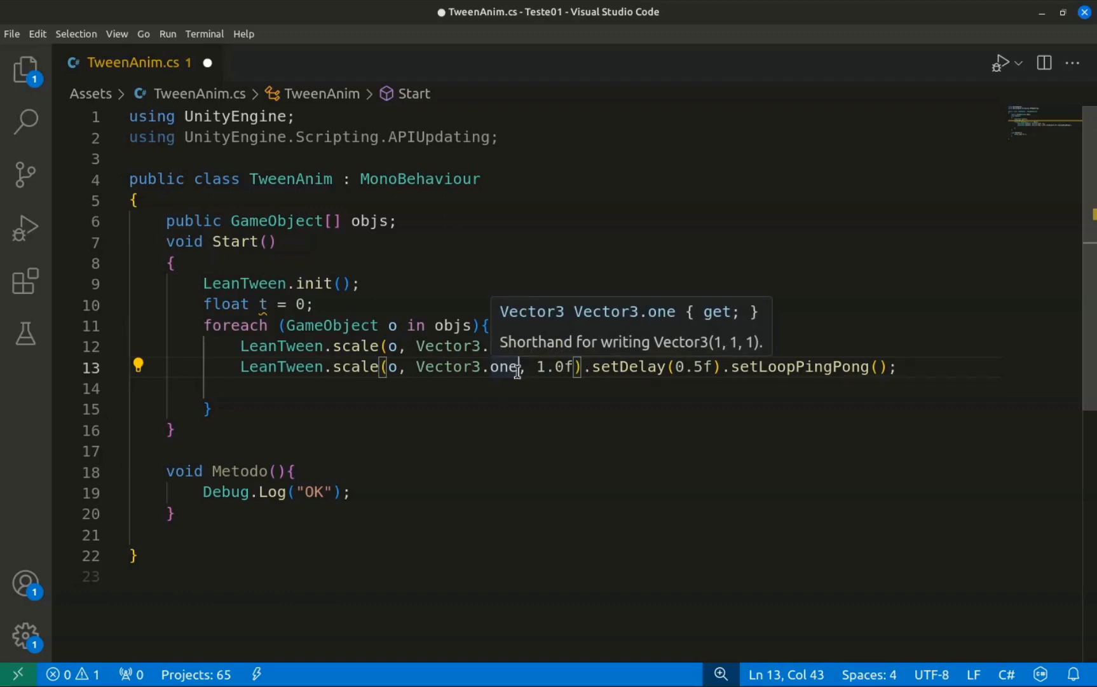
# - Set the duration of the second scale call to 0.5f
pyautogui.click(545, 367)
pyautogui.press('BackSpace')
pyautogui.write('0')
# - Replace the setDelay argument of the second scale call with the variable t
pyautogui.press('Right')
pyautogui.press('Right')
pyautogui.press('Right')
pyautogui.press('Right')
pyautogui.press('Right')
pyautogui.hotkey('shift', 'Right')
pyautogui.hotkey('shift', 'Right')
pyautogui.hotkey('shift', 'Right')
pyautogui.hotkey('shift', 'Right')
pyautogui.hotkey('shift', 'Right')
pyautogui.hotkey('shift', 'Right')
pyautogui.hotkey('shift', 'Right')
pyautogui.hotkey('shift', 'Right')
pyautogui.hotkey('shift', 'Right')
pyautogui.hotkey('shift', 'Right')
pyautogui.hotkey('shift', 'Right')
pyautogui.hotkey('shift', 'Right')
pyautogui.hotkey('shift', 'Right')
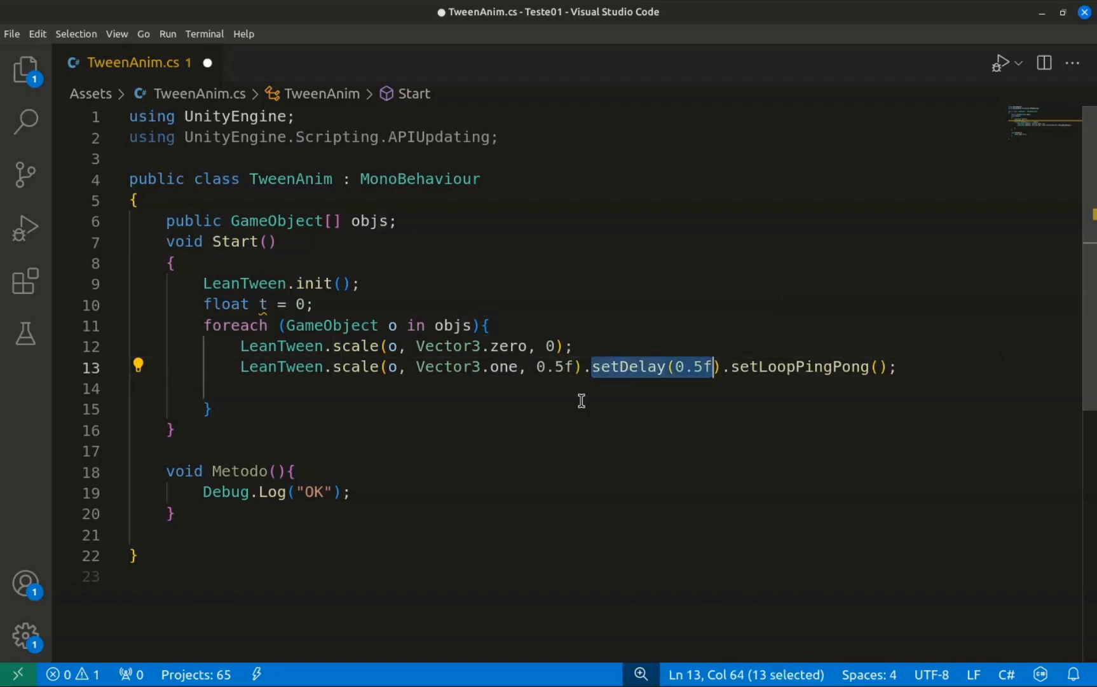
pyautogui.press('Right')
pyautogui.press('BackSpace')
pyautogui.press('BackSpace')
pyautogui.press('BackSpace')
pyautogui.press('BackSpace')
pyautogui.write('t')
pyautogui.click(286, 305)
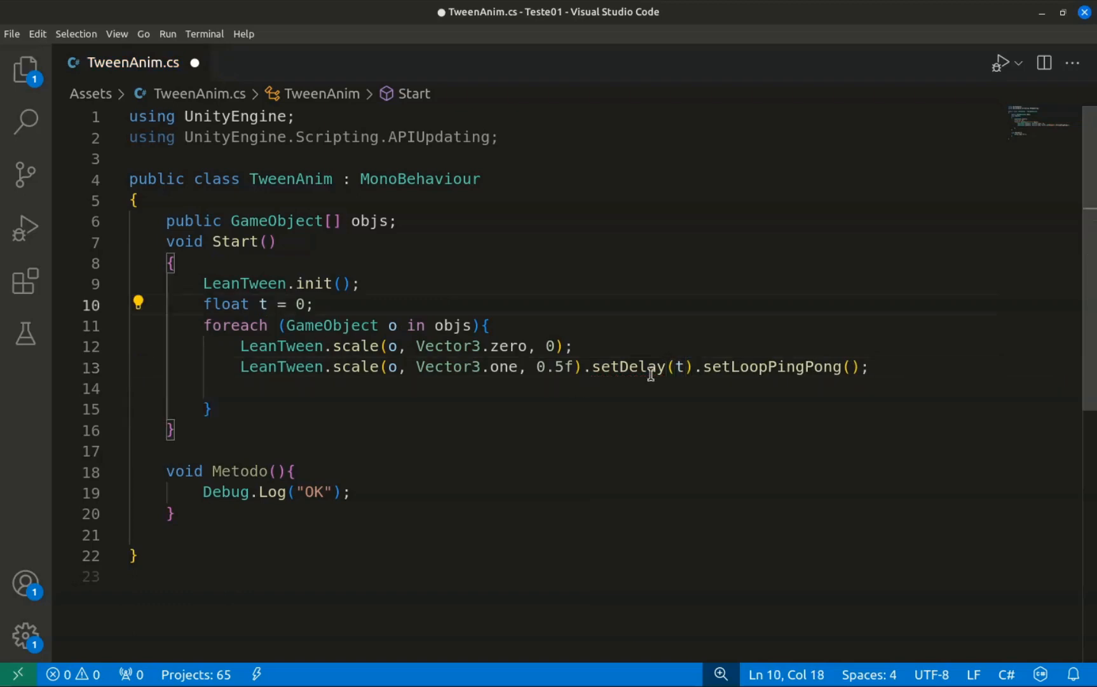
# - Remove the setLoopPingPong() call from the second scale statement
pyautogui.moveTo(700, 367); pyautogui.dragTo(861, 367)
pyautogui.press('BackSpace')
pyautogui.press('BackSpace')
pyautogui.click(861, 367)
# - Add t += 0.5f; as the last line of the foreach body and save the script
pyautogui.press('Return')
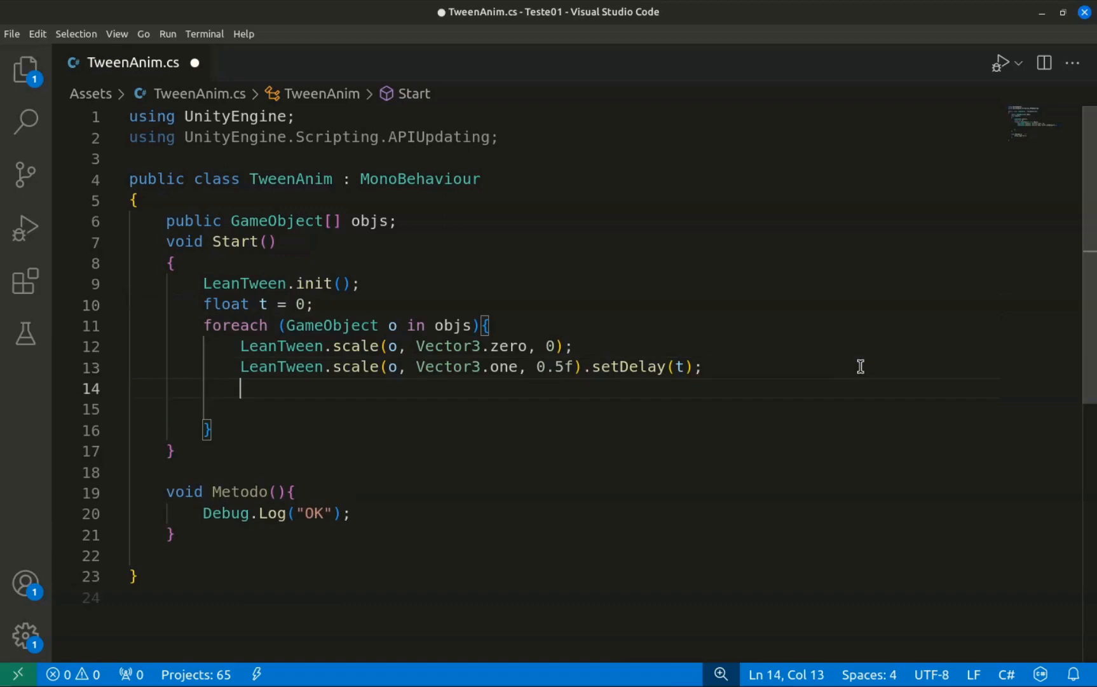
pyautogui.write('T')
pyautogui.press('BackSpace')
pyautogui.press('BackSpace')
pyautogui.write('t')
pyautogui.press('Escape')
pyautogui.write('+= 0.5f')
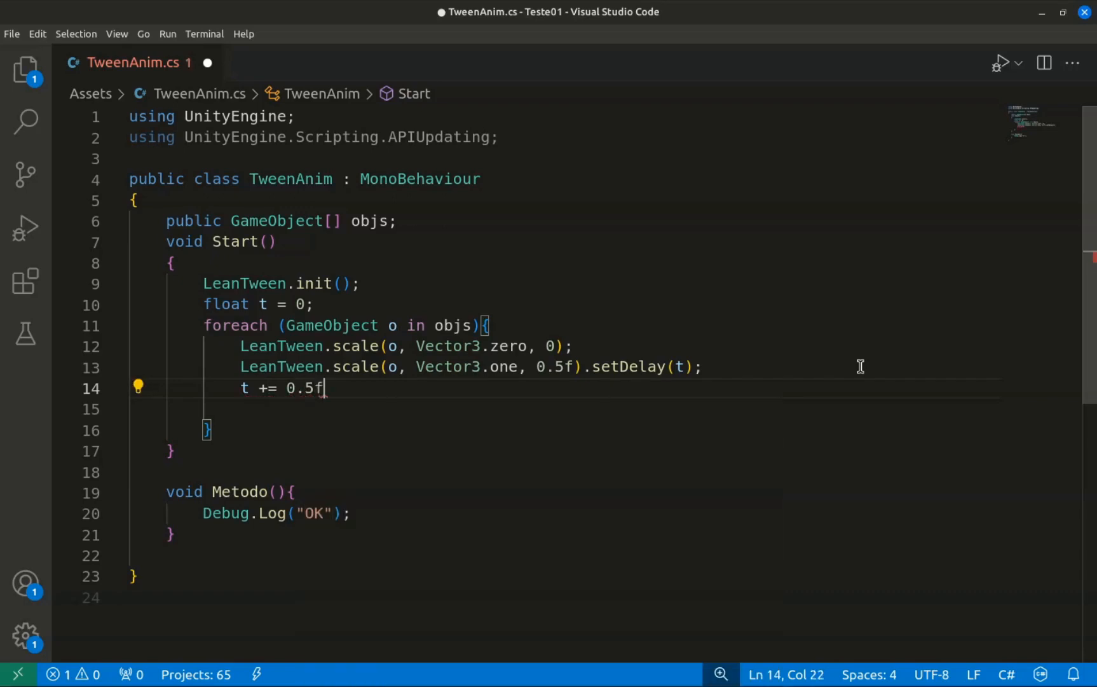
pyautogui.write(';')
pyautogui.press('Delete')
pyautogui.hotkey('ctrl', 's')
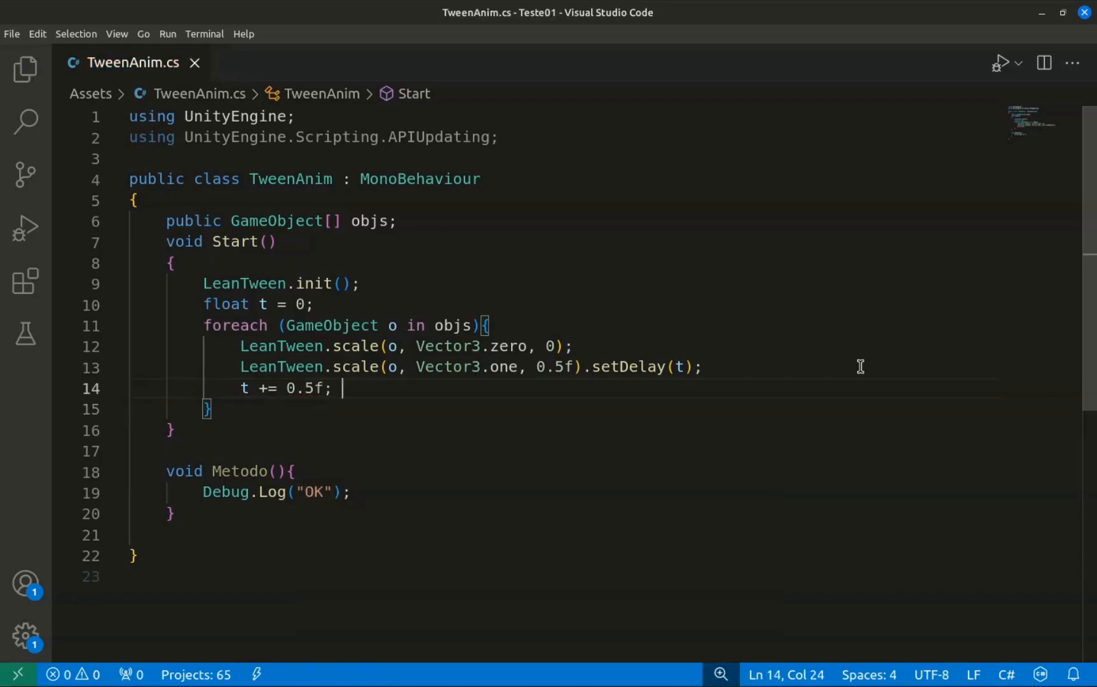
# - Switch to Unity, expand the Objs list of the Menu's Tween Anim script, and lock the Inspector on Menu
pyautogui.click(1043, 13)
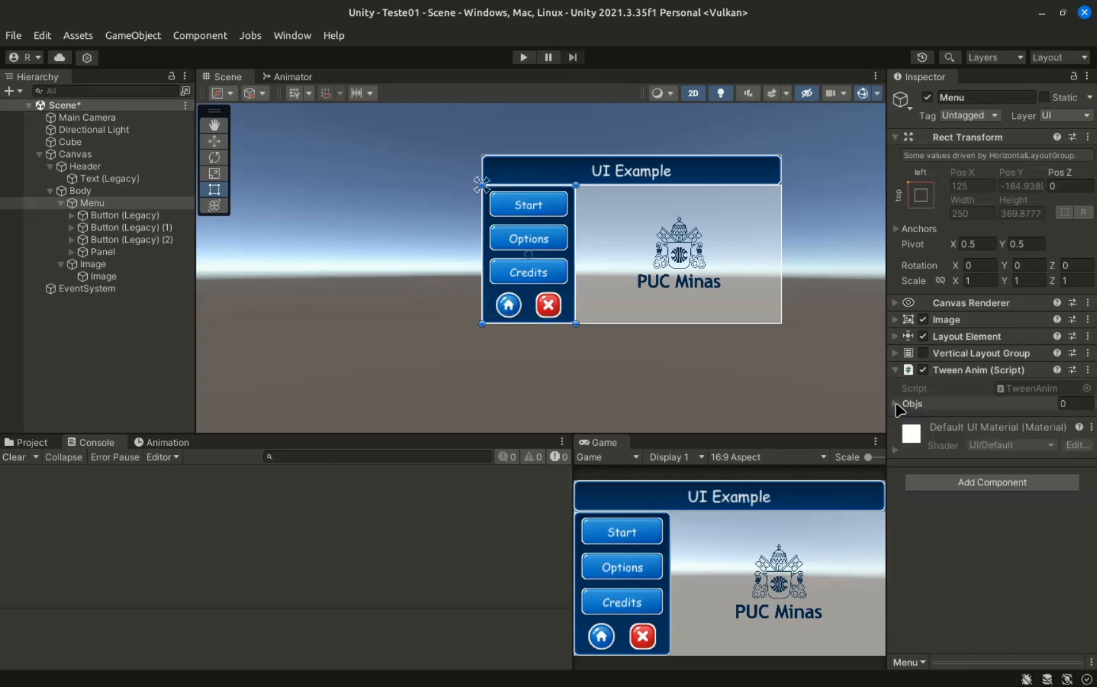
pyautogui.click(906, 404)
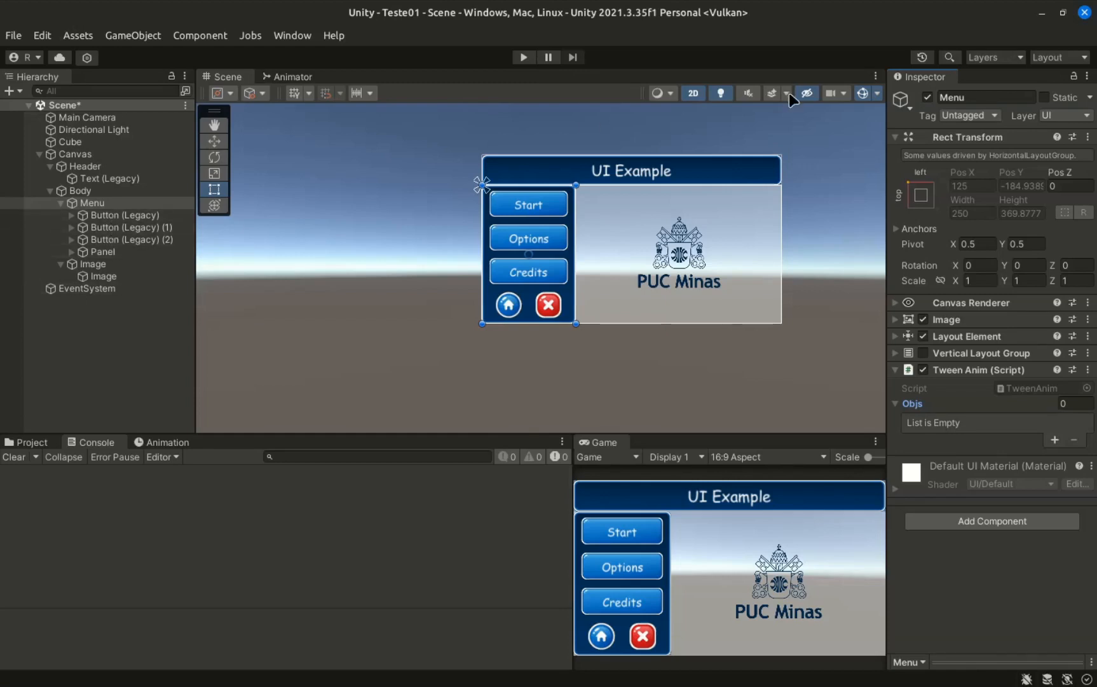
pyautogui.click(1075, 76)
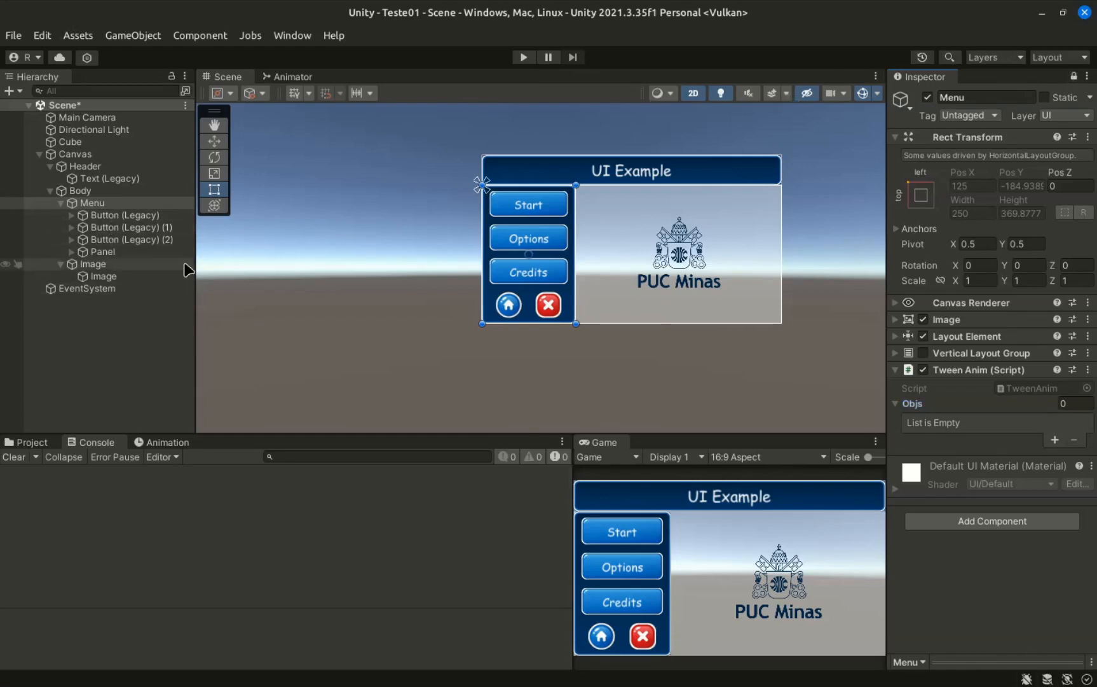
# - Add Button (Legacy), Button (Legacy) (1) and Button (Legacy) (2) together to the Objs list
pyautogui.click(110, 215)
pyautogui.keyDown('shift'); pyautogui.click(113, 241); pyautogui.keyUp('shift')
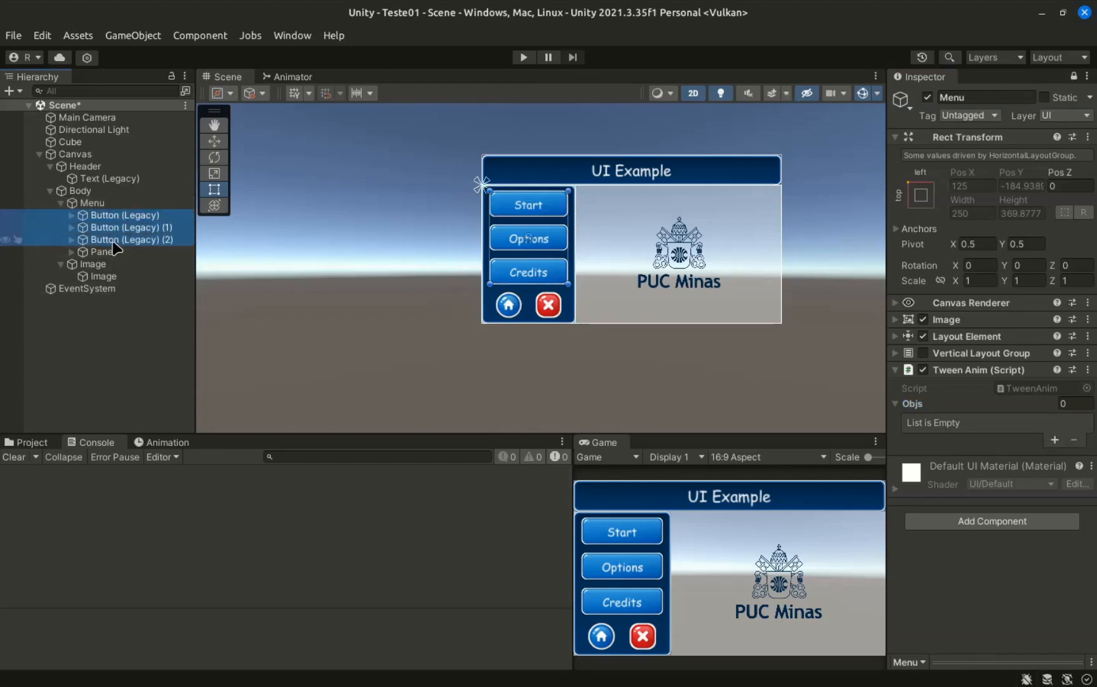
pyautogui.moveTo(137, 227); pyautogui.dragTo(1084, 407)
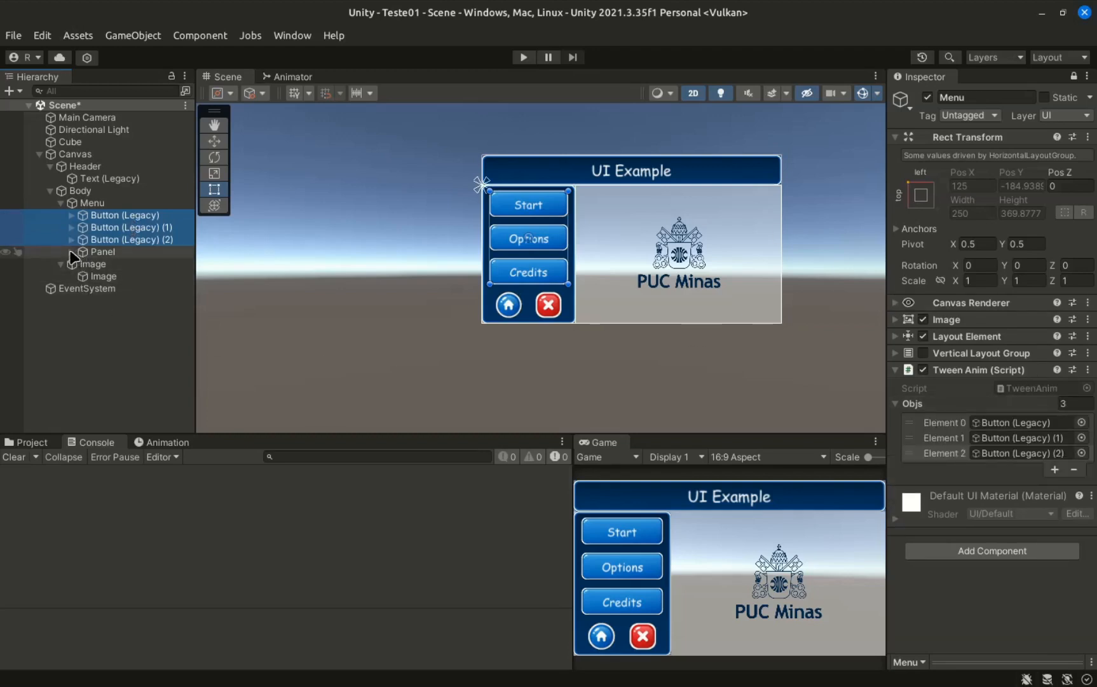
# - Add the Panel's children Button (Legacy) (3) and Button (Legacy) (4) to the Objs list
pyautogui.click(72, 252)
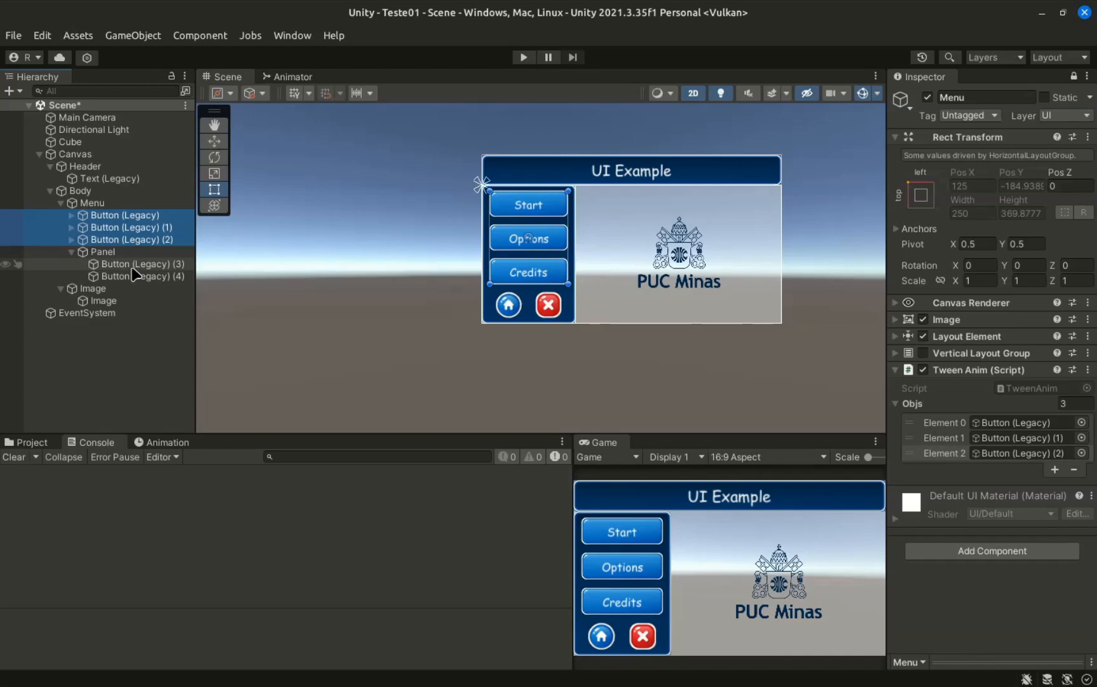
pyautogui.click(135, 264)
pyautogui.keyDown('shift'); pyautogui.click(137, 276); pyautogui.keyUp('shift')
pyautogui.moveTo(139, 272); pyautogui.dragTo(1076, 408)
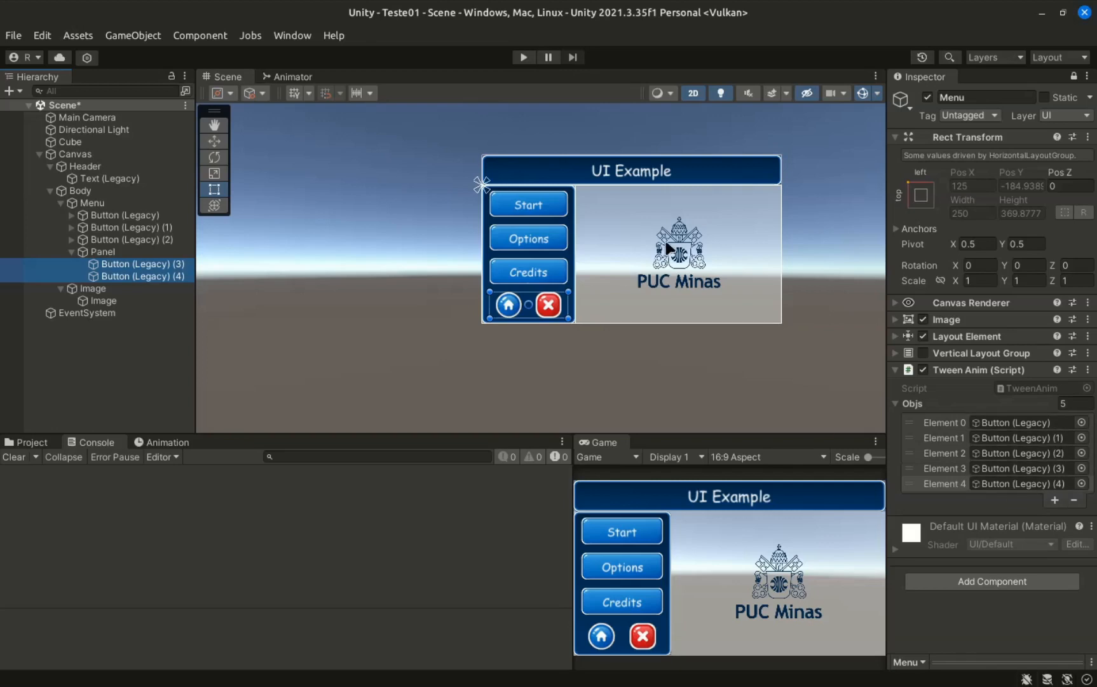
# - Run the scene in Play mode to check the sequential button scaling, and stop it
pyautogui.click(523, 58)
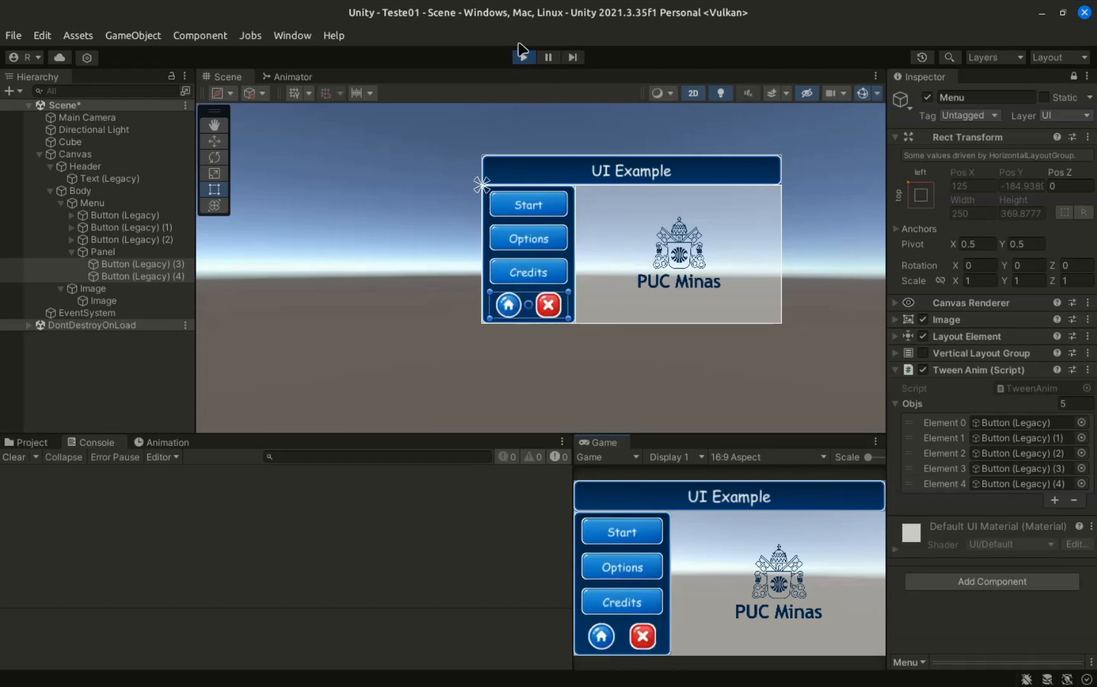
pyautogui.click(523, 58)
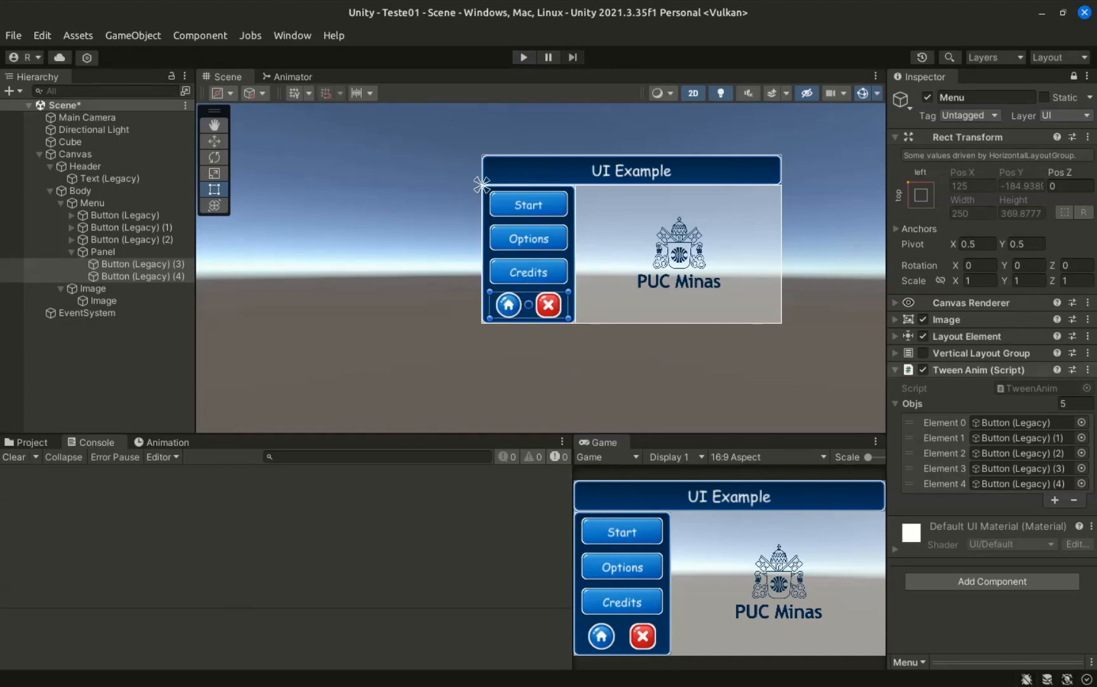
# - Switch to Visual Studio Code and chain a setEase call after setDelay(t) on the Vector3.one scale line
pyautogui.hotkey('alt', 'Tab')
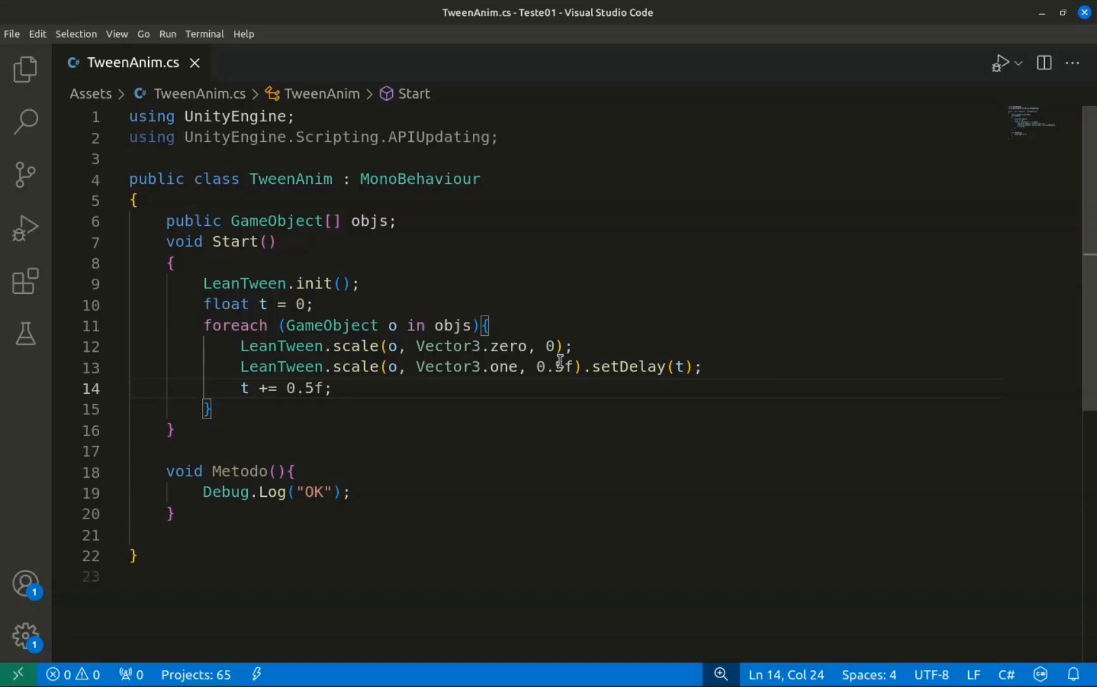
pyautogui.click(693, 366)
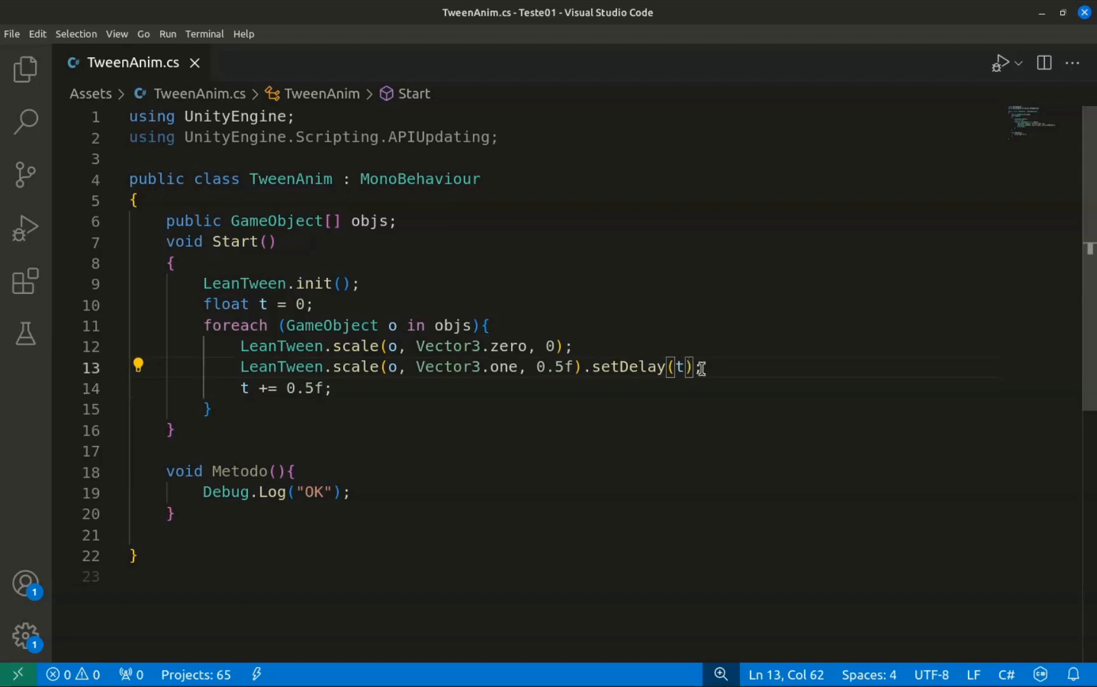
pyautogui.write('.')
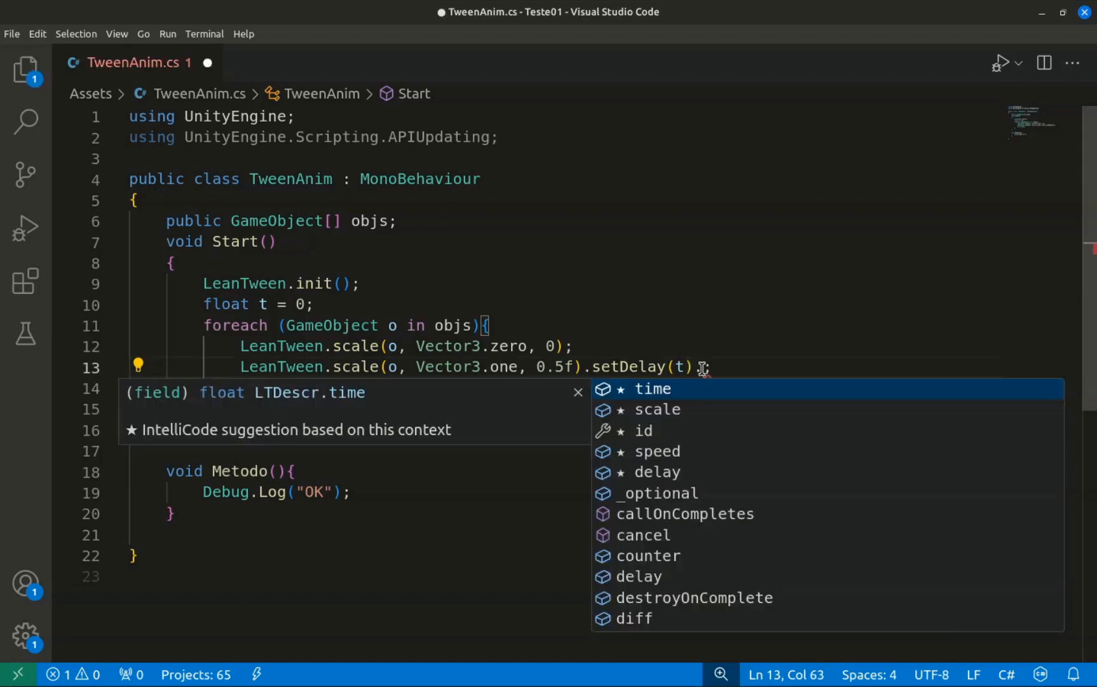
pyautogui.write('setEa')
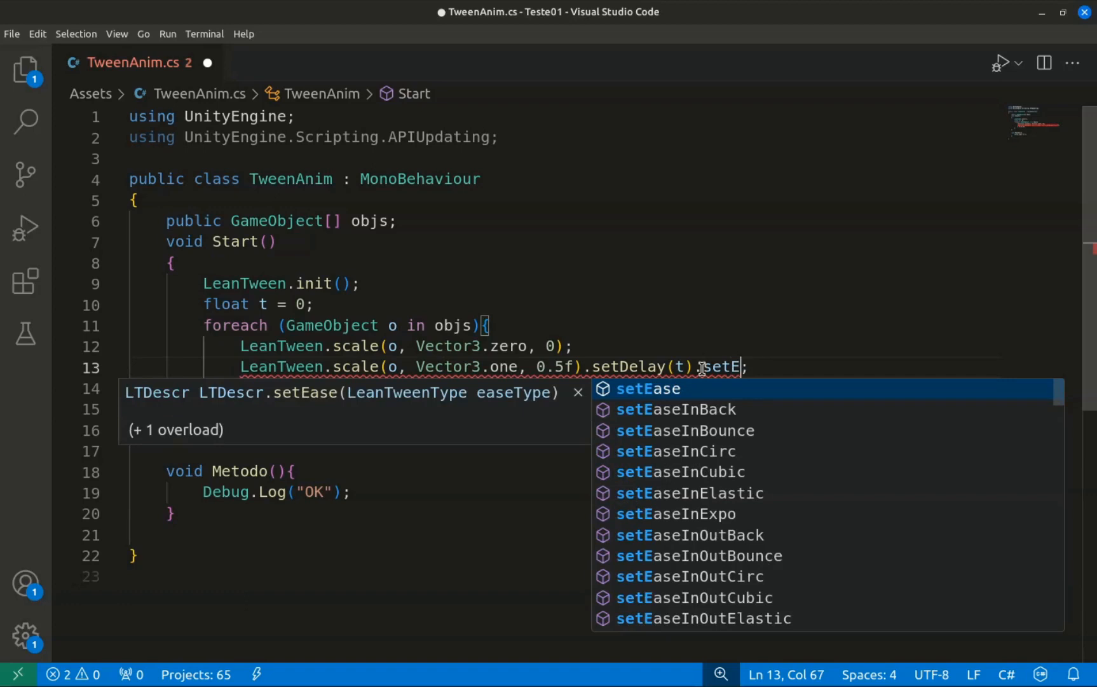
pyautogui.write('se(')
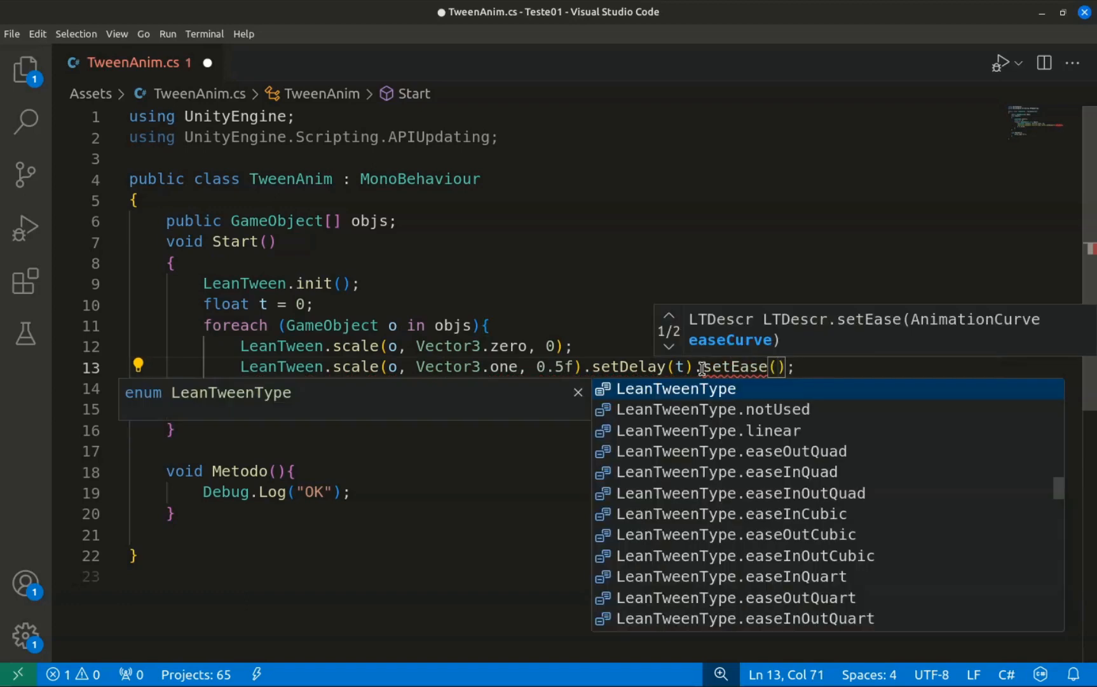
# - Pass LeanTweenType.easeInElastic as the argument of setEase and save TweenAnim.cs
pyautogui.press('Down')
pyautogui.press('Down')
pyautogui.press('Down')
pyautogui.press('Down')
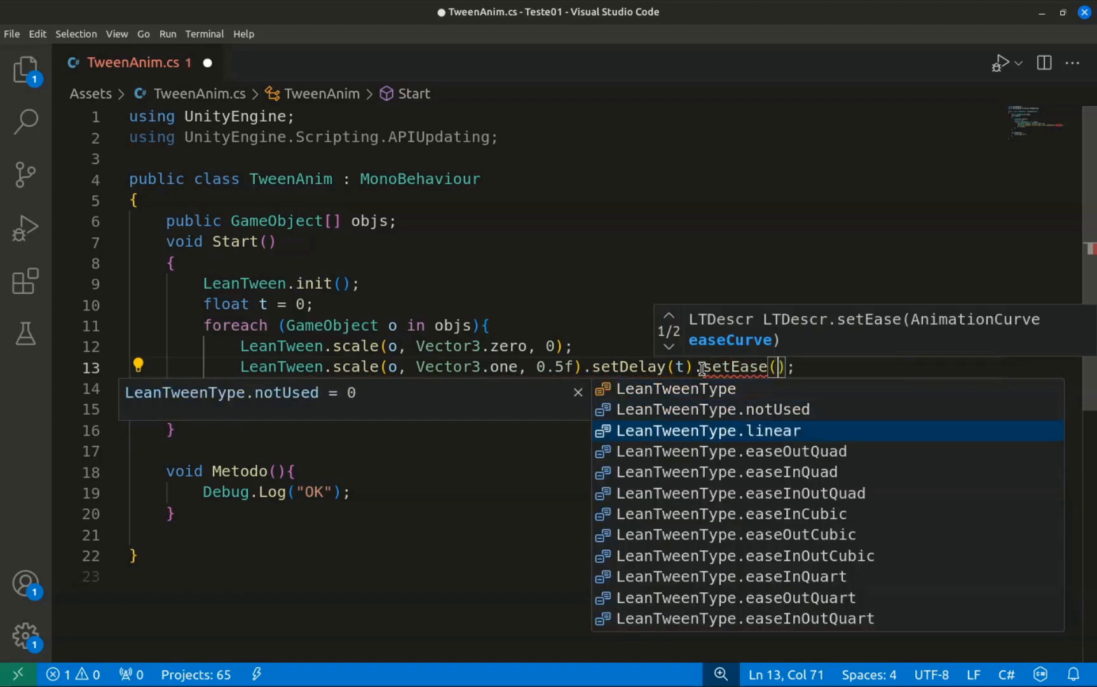
pyautogui.press('Down')
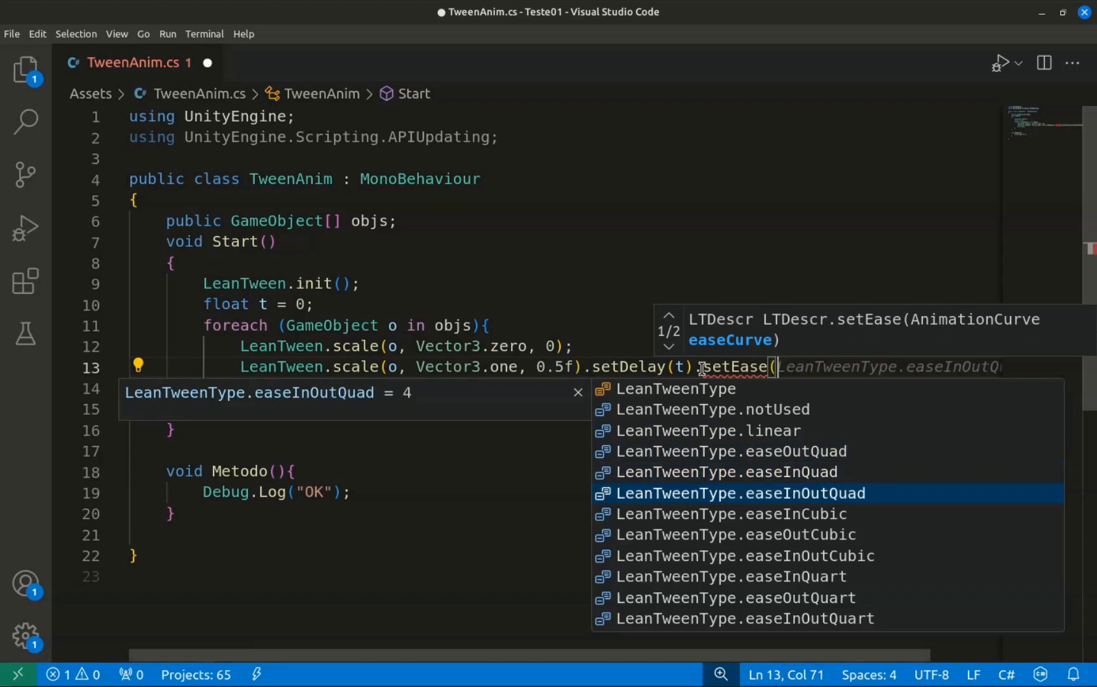
pyautogui.press('Down')
pyautogui.press('Down')
pyautogui.press('Down')
pyautogui.press('Up')
pyautogui.press('Up')
pyautogui.press('Up')
pyautogui.press('Up')
pyautogui.press('Down')
pyautogui.press('Down')
pyautogui.press('Down')
pyautogui.press('Down')
pyautogui.press('Down')
pyautogui.press('Down')
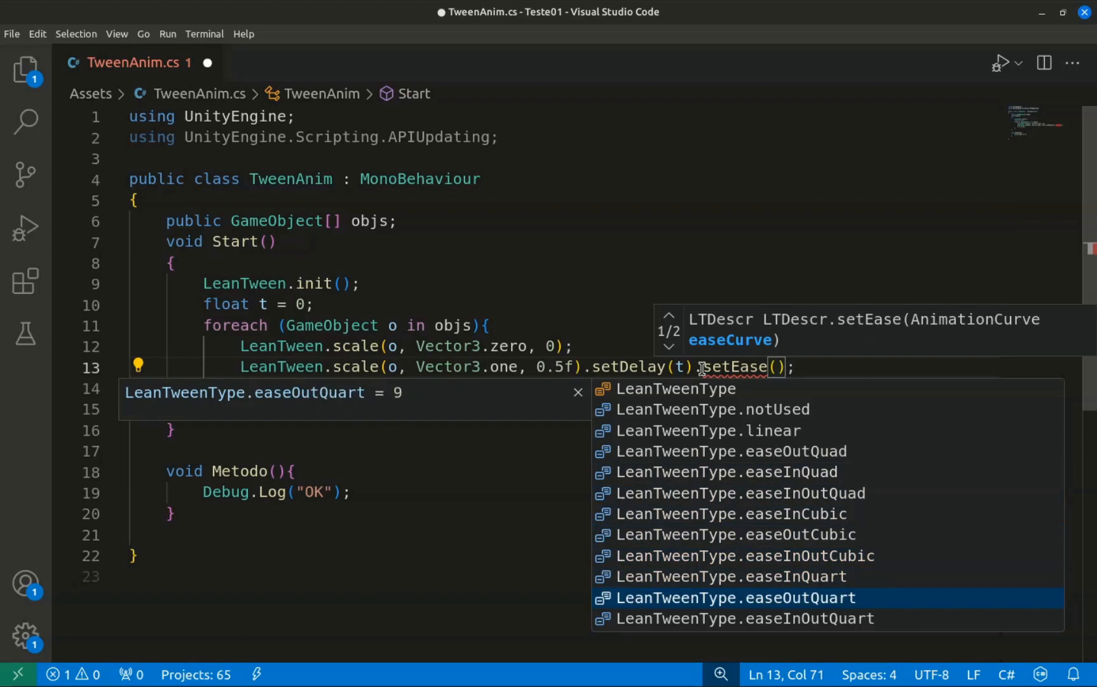
pyautogui.press('Down')
pyautogui.press('Down')
pyautogui.press('Down')
pyautogui.press('Down')
pyautogui.press('Down')
pyautogui.press('Down')
pyautogui.press('Down')
pyautogui.press('Down')
pyautogui.press('Down')
pyautogui.press('Down')
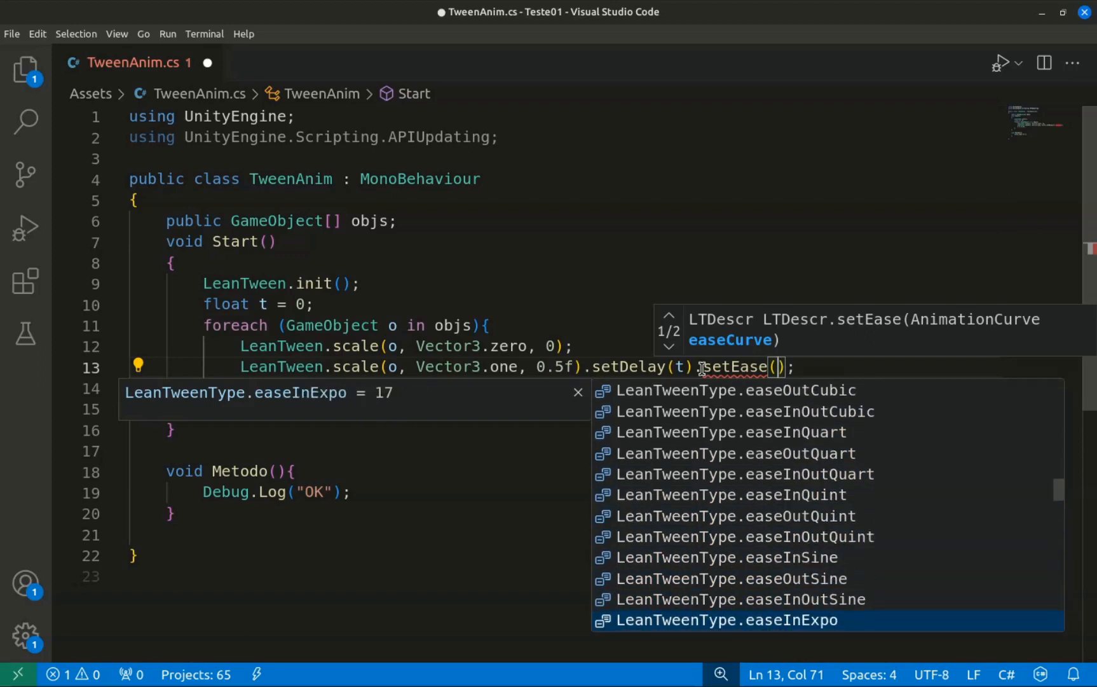
pyautogui.press('Down')
pyautogui.press('Down')
pyautogui.press('Down')
pyautogui.press('Down')
pyautogui.press('Down')
pyautogui.press('Down')
pyautogui.press('Down')
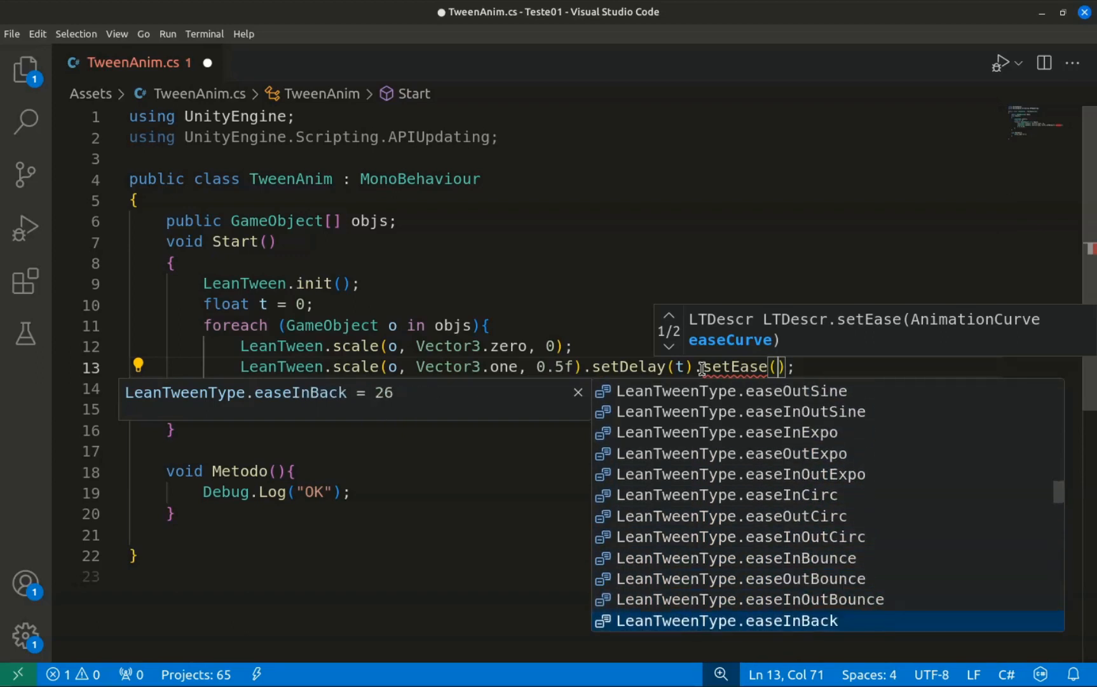
pyautogui.press('Up')
pyautogui.press('Up')
pyautogui.press('Up')
pyautogui.press('Up')
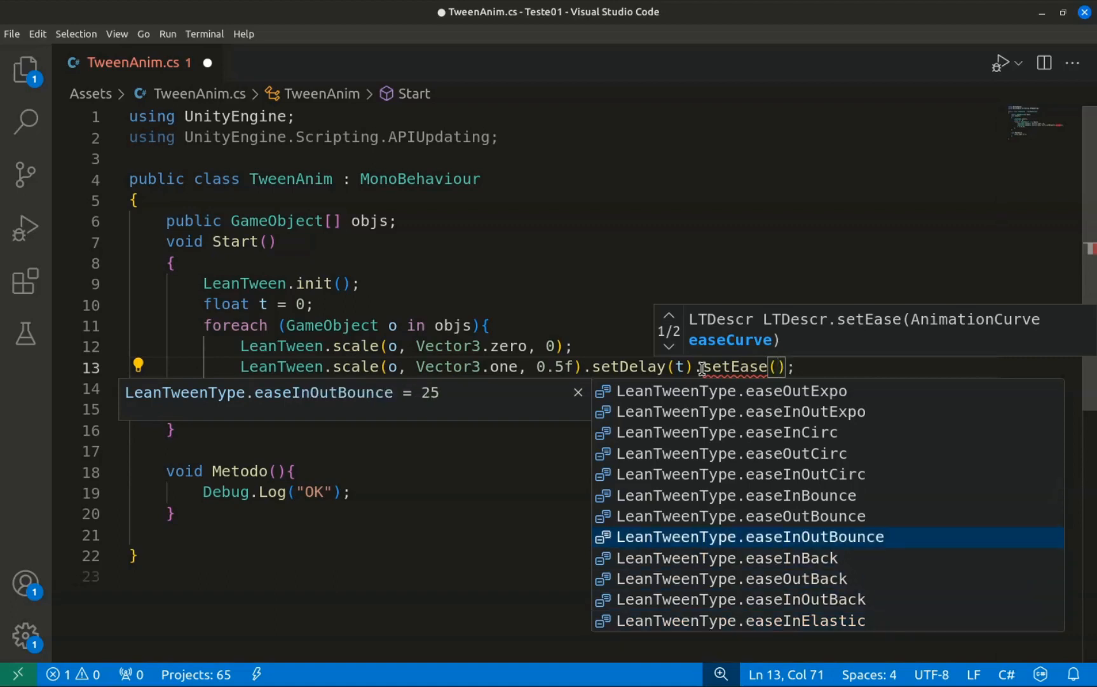
pyautogui.press('Down')
pyautogui.press('Down')
pyautogui.press('Down')
pyautogui.press('Down')
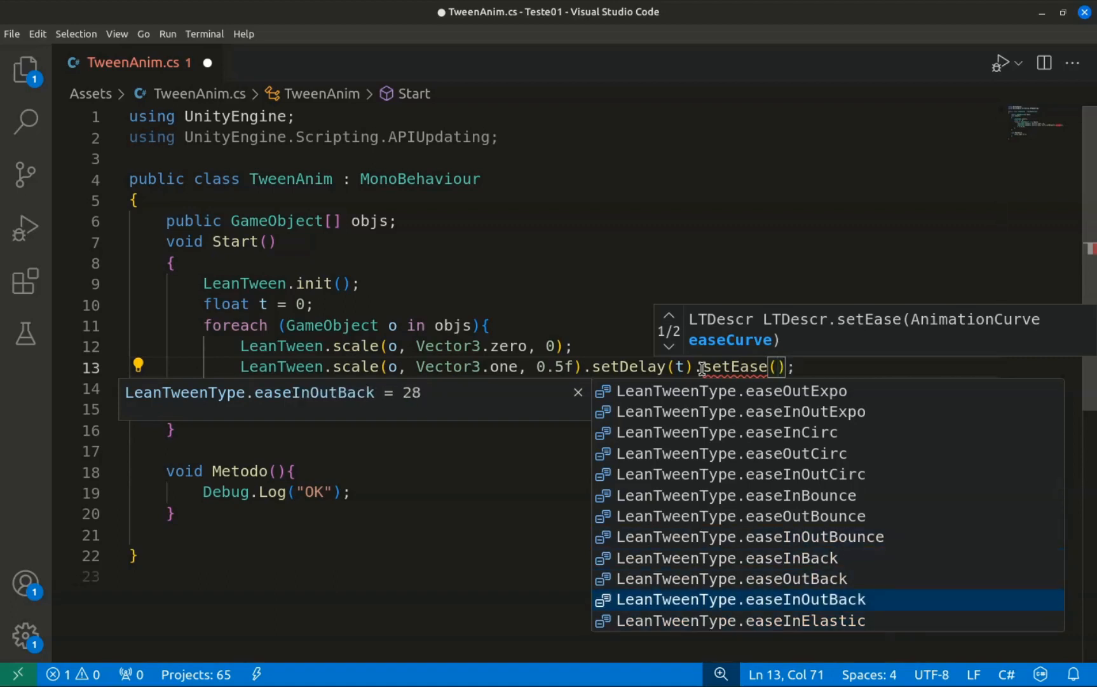
pyautogui.press('Return')
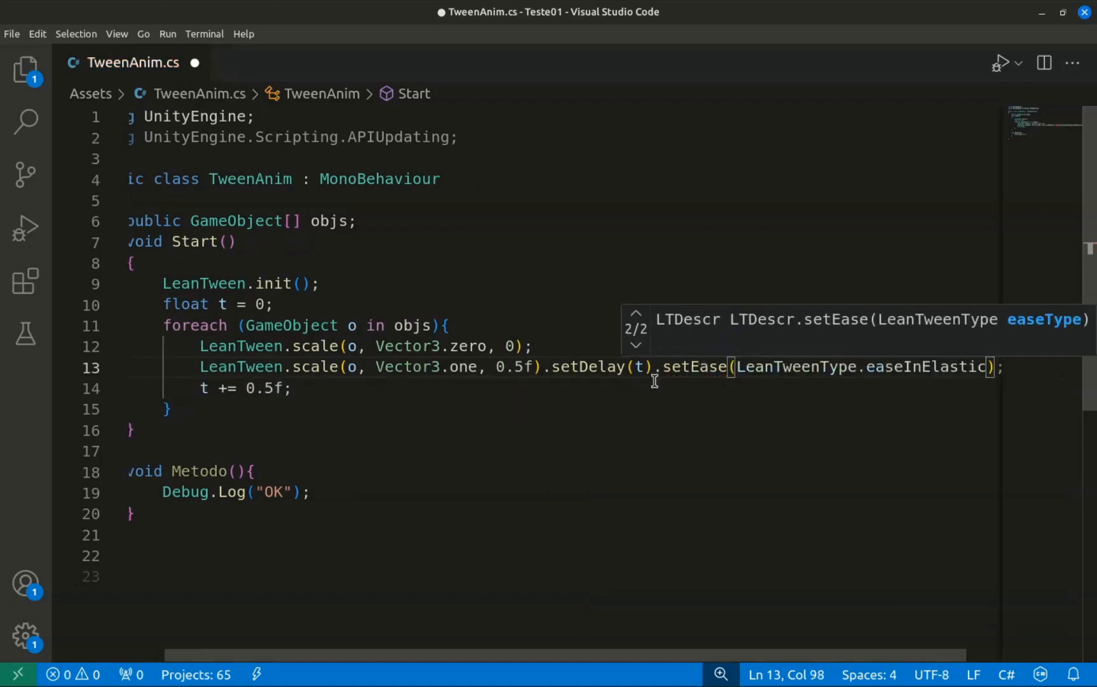
pyautogui.write(';')
pyautogui.click(708, 408)
pyautogui.hotkey('ctrl', 's')
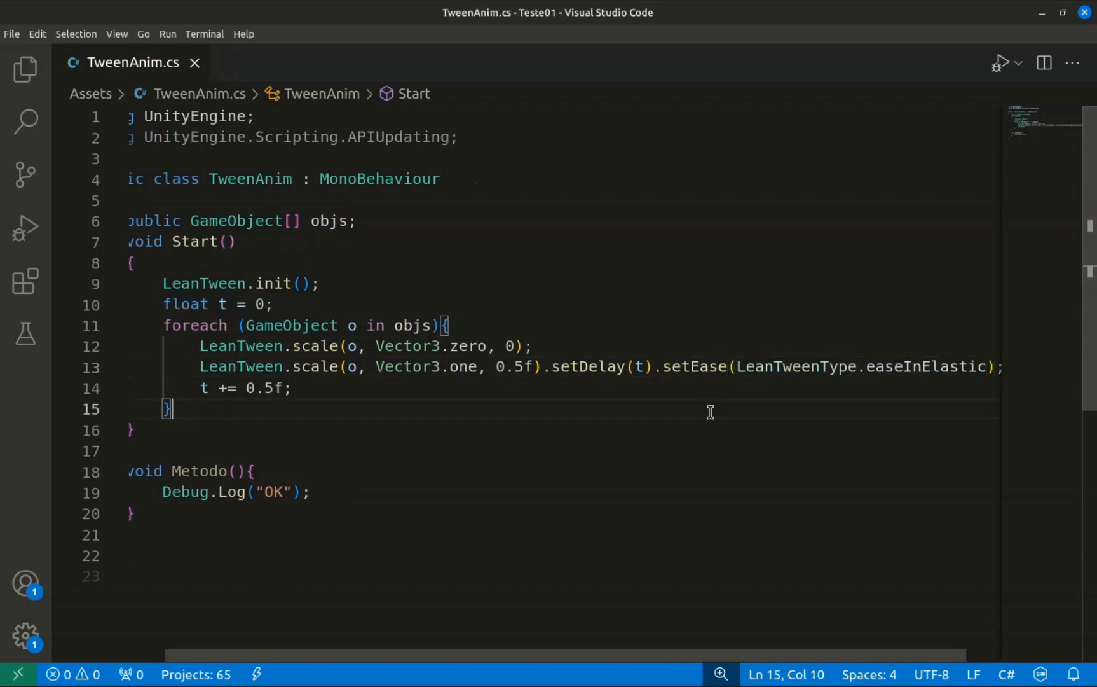
# - Switch to Unity, run the scene in Play mode to check the elastic easing on the buttons, and stop it
pyautogui.hotkey('alt', 'Tab')
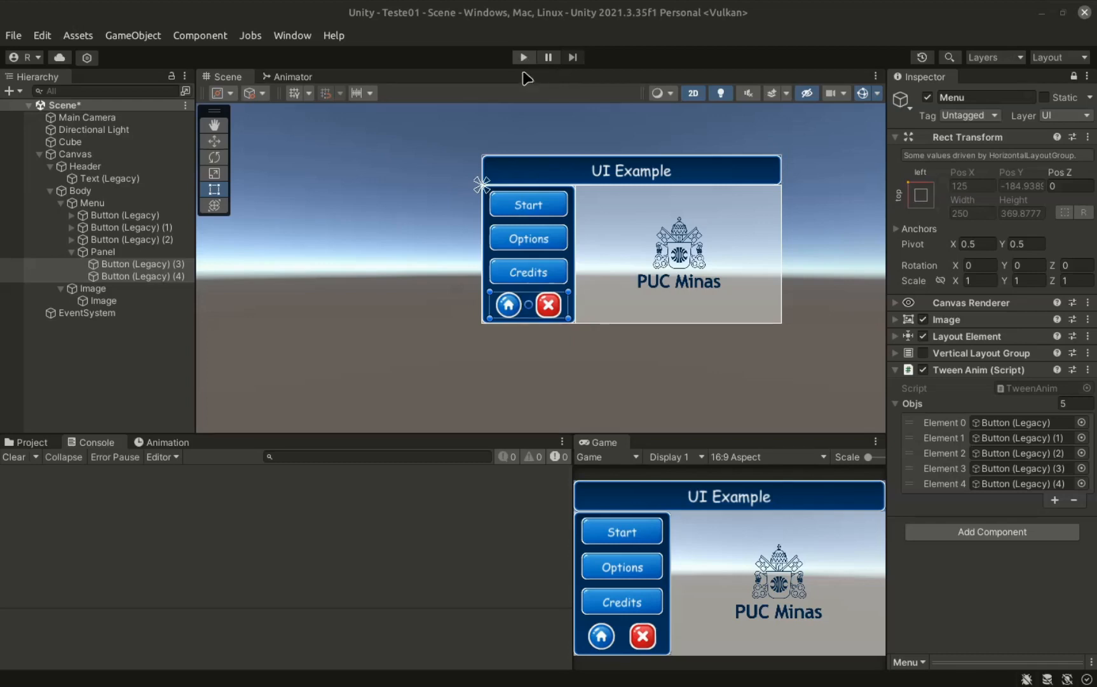
pyautogui.click(524, 63)
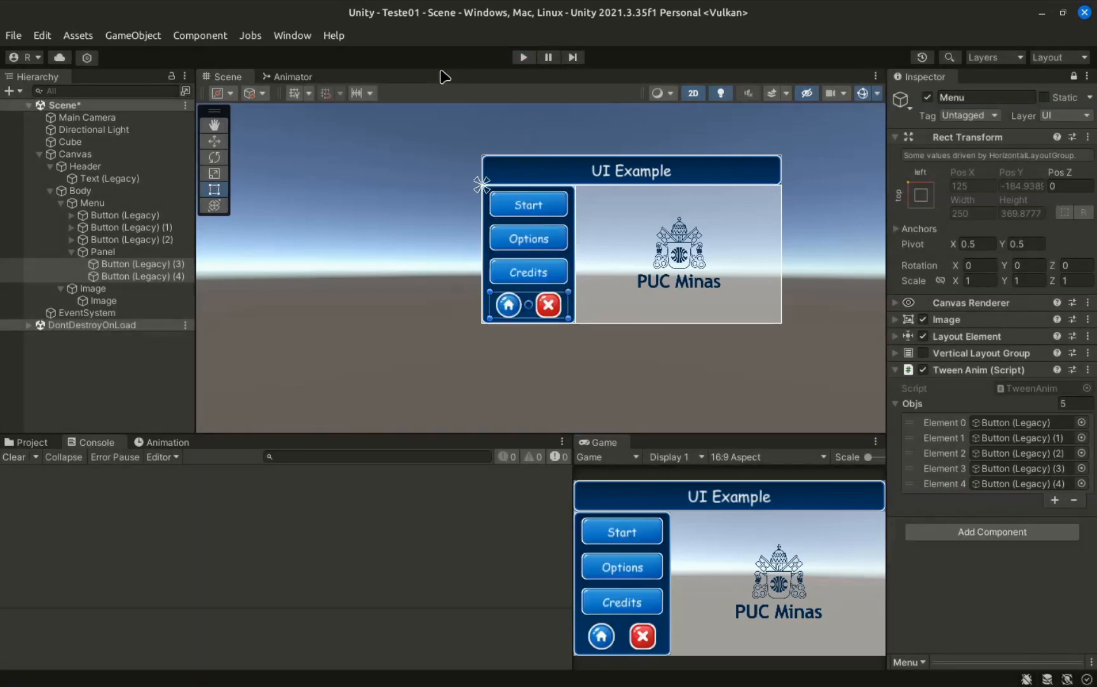
pyautogui.click(523, 56)
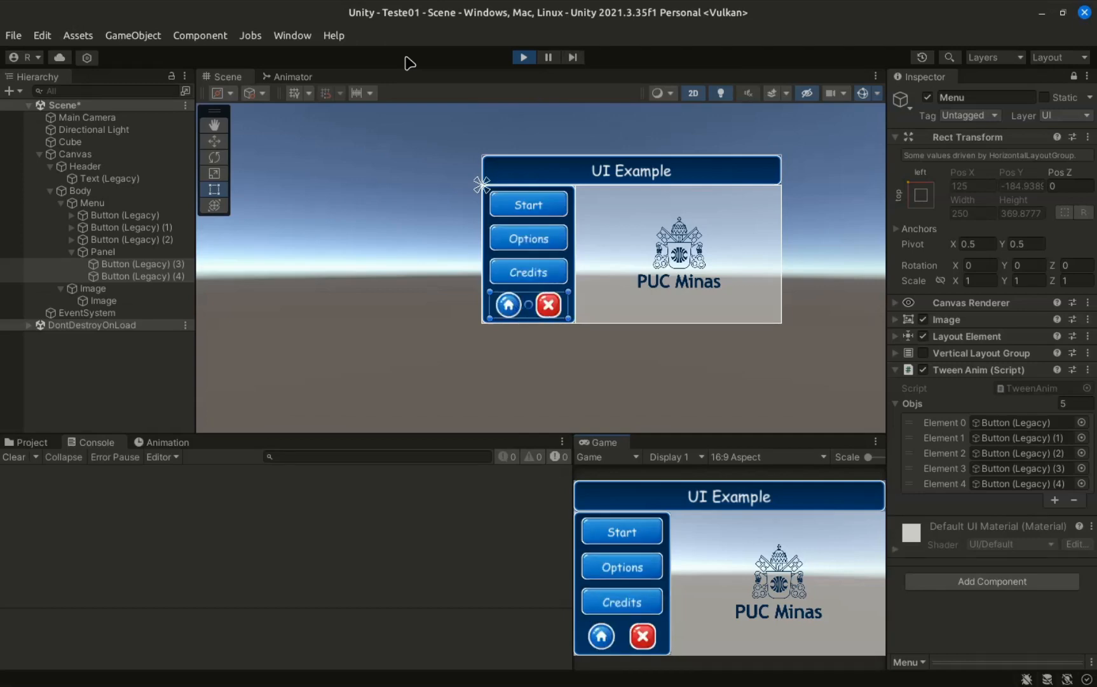
pyautogui.click(524, 58)
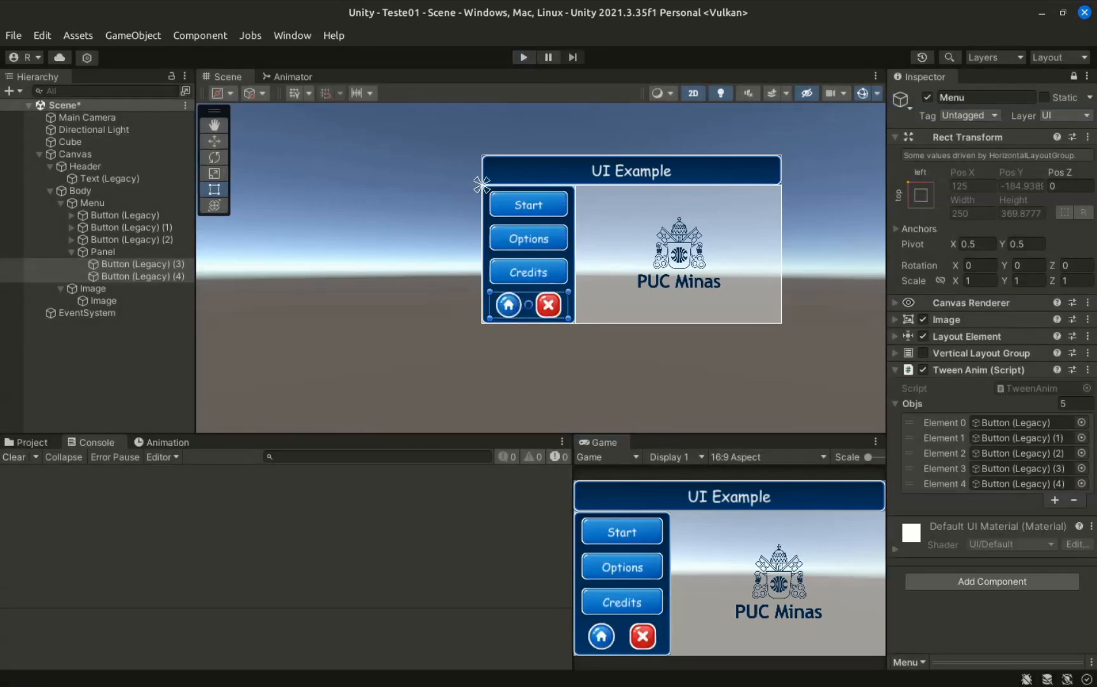
# - Switch to Visual Studio Code, set the duration of the Vector3.one scale call to 2f, and save the script
pyautogui.hotkey('alt', 'Tab')
pyautogui.click(525, 360)
pyautogui.press('BackSpace')
pyautogui.press('BackSpace')
pyautogui.press('BackSpace')
pyautogui.write('2')
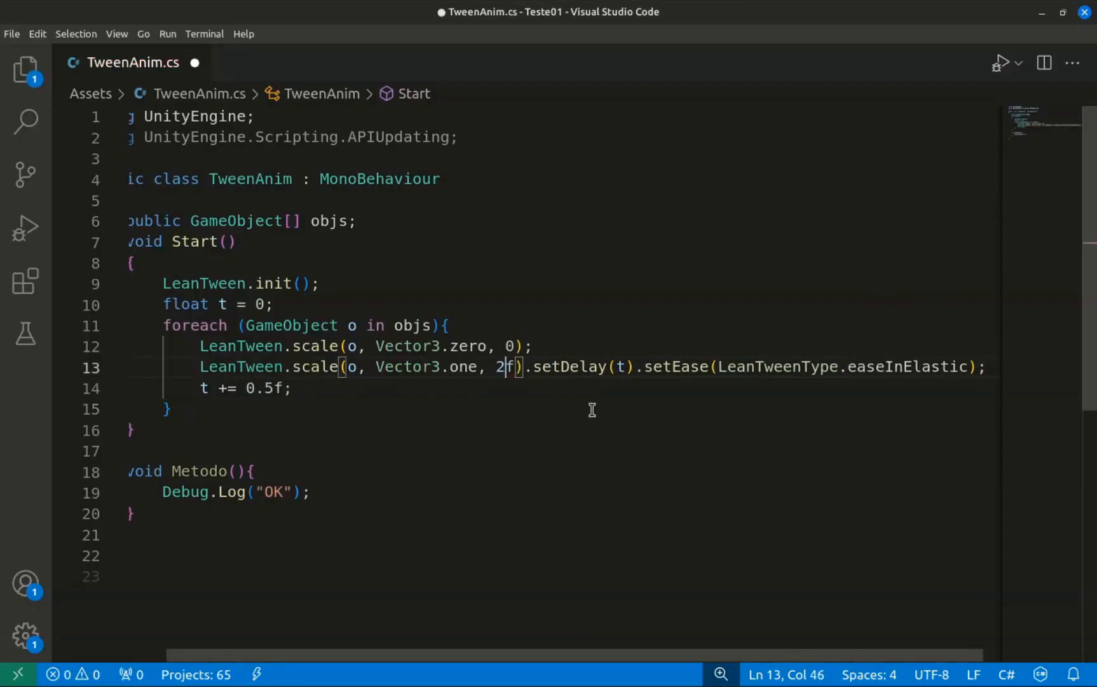
pyautogui.hotkey('ctrl', 's')
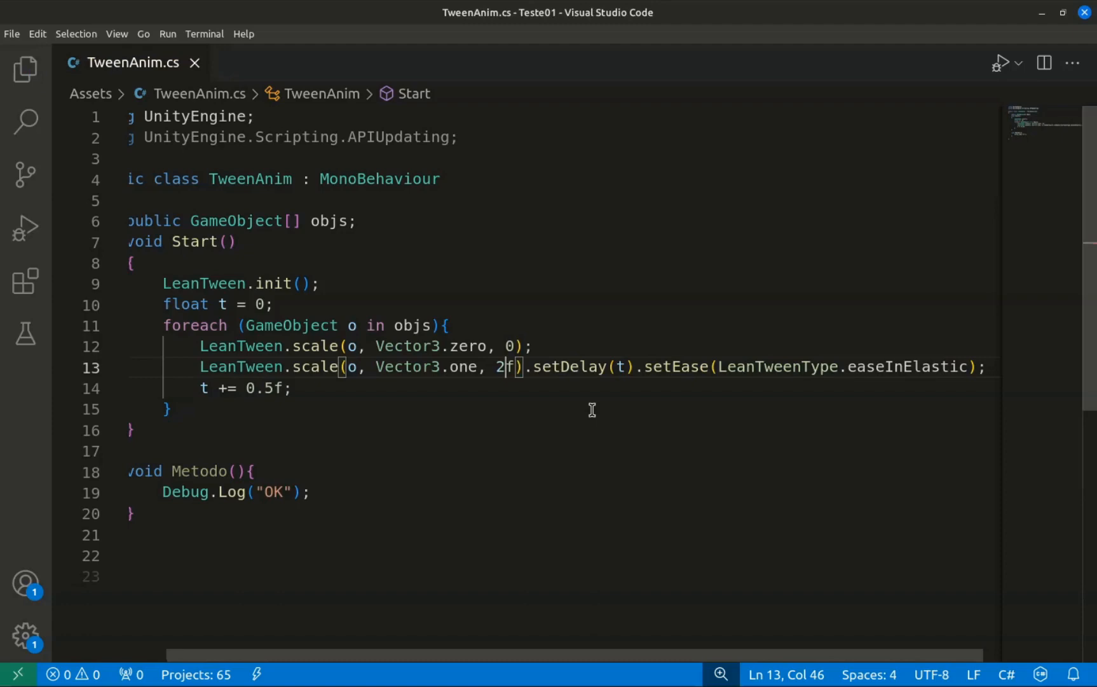
# - Switch to Unity, run the scene to check the slower elastic scaling, clear the console errors, and stop Play mode
pyautogui.hotkey('alt', 'Tab')
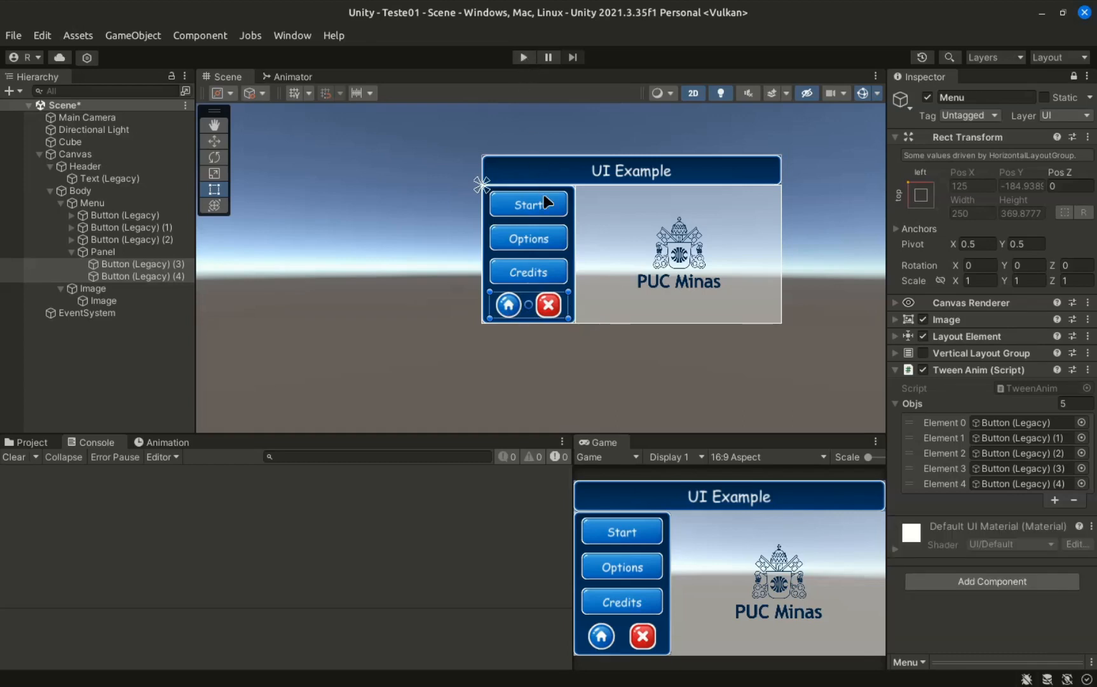
pyautogui.scroll(4, 544, 196)
pyautogui.click(525, 58)
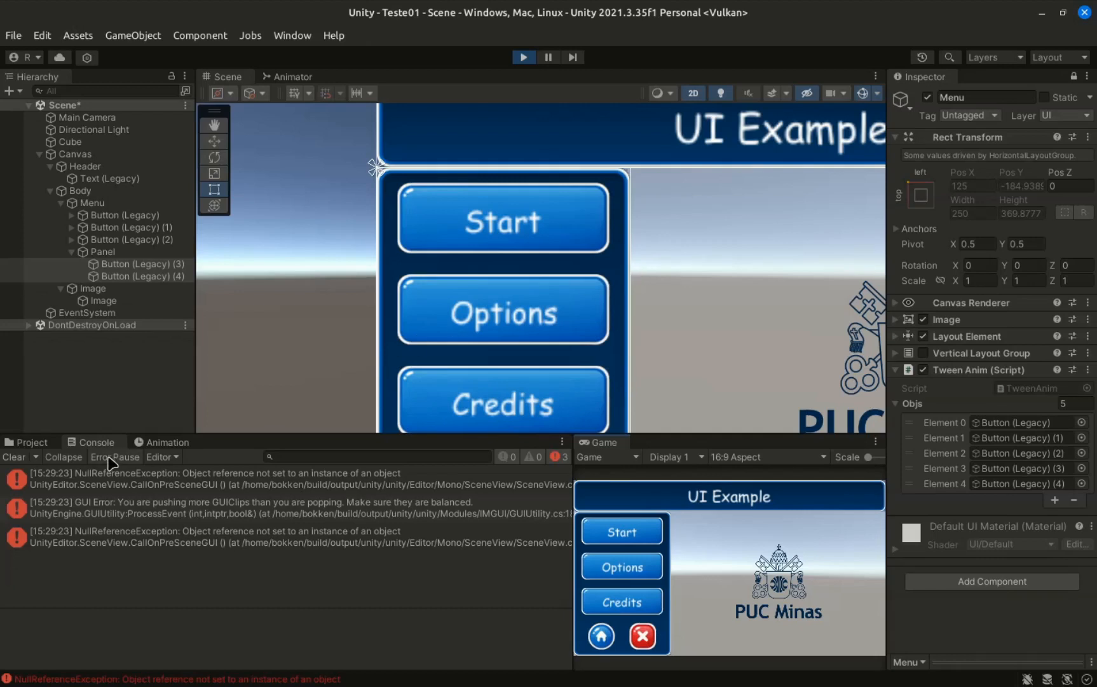
pyautogui.click(23, 455)
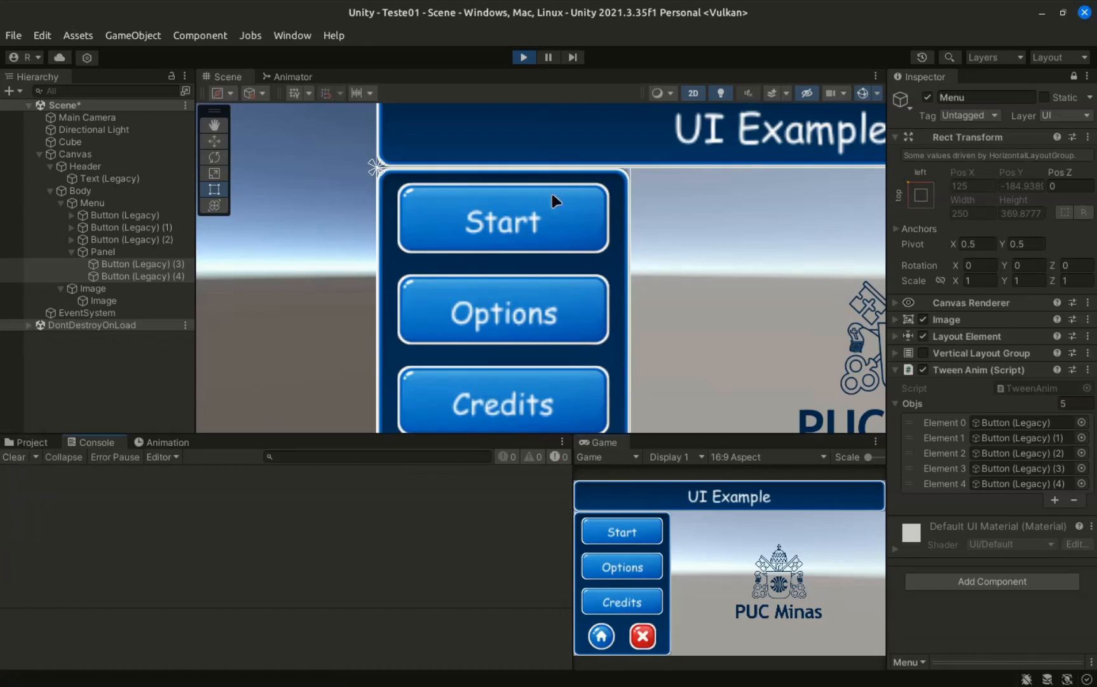
pyautogui.click(524, 57)
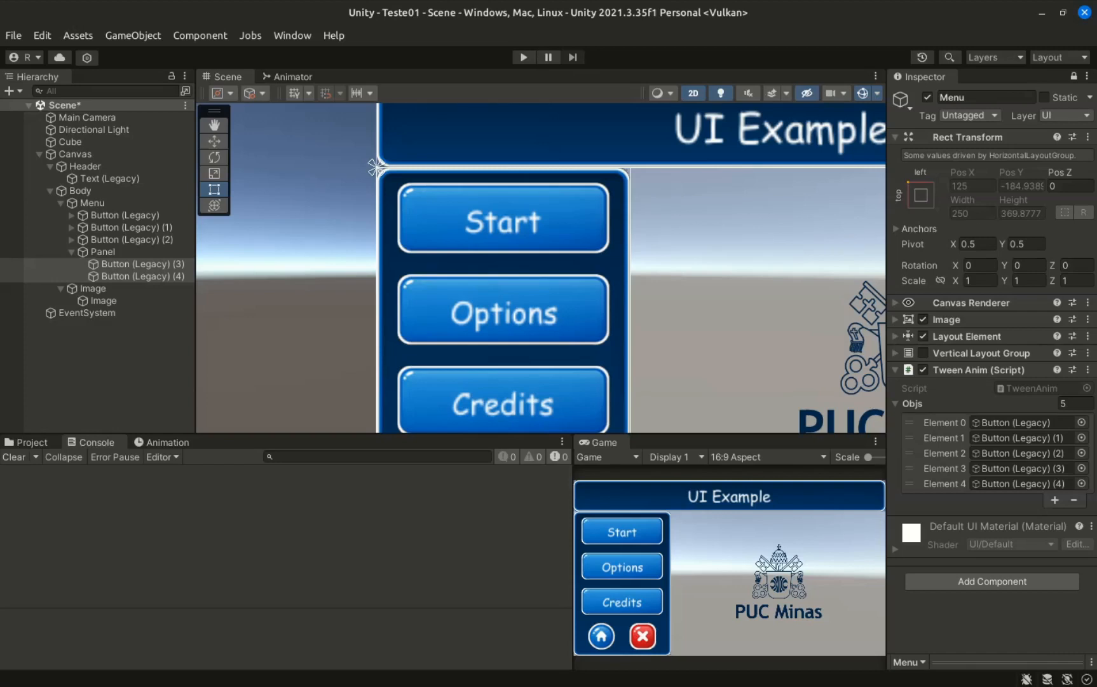
# - Switch back to the TweenAnim script in Visual Studio Code
pyautogui.hotkey('alt', 'Tab')
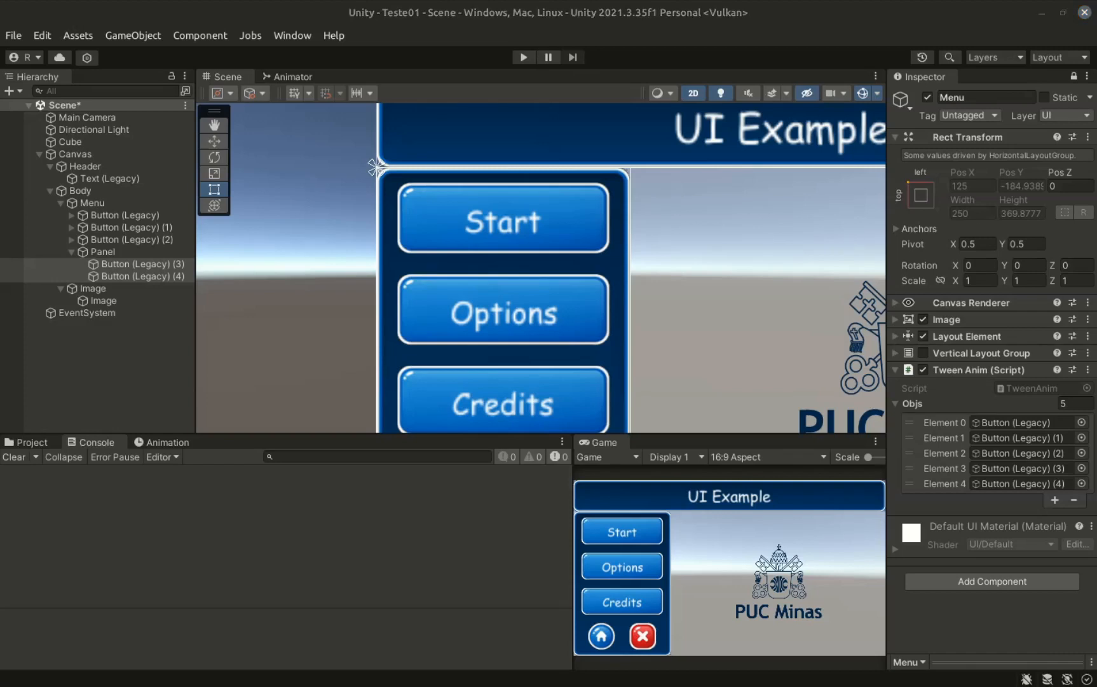